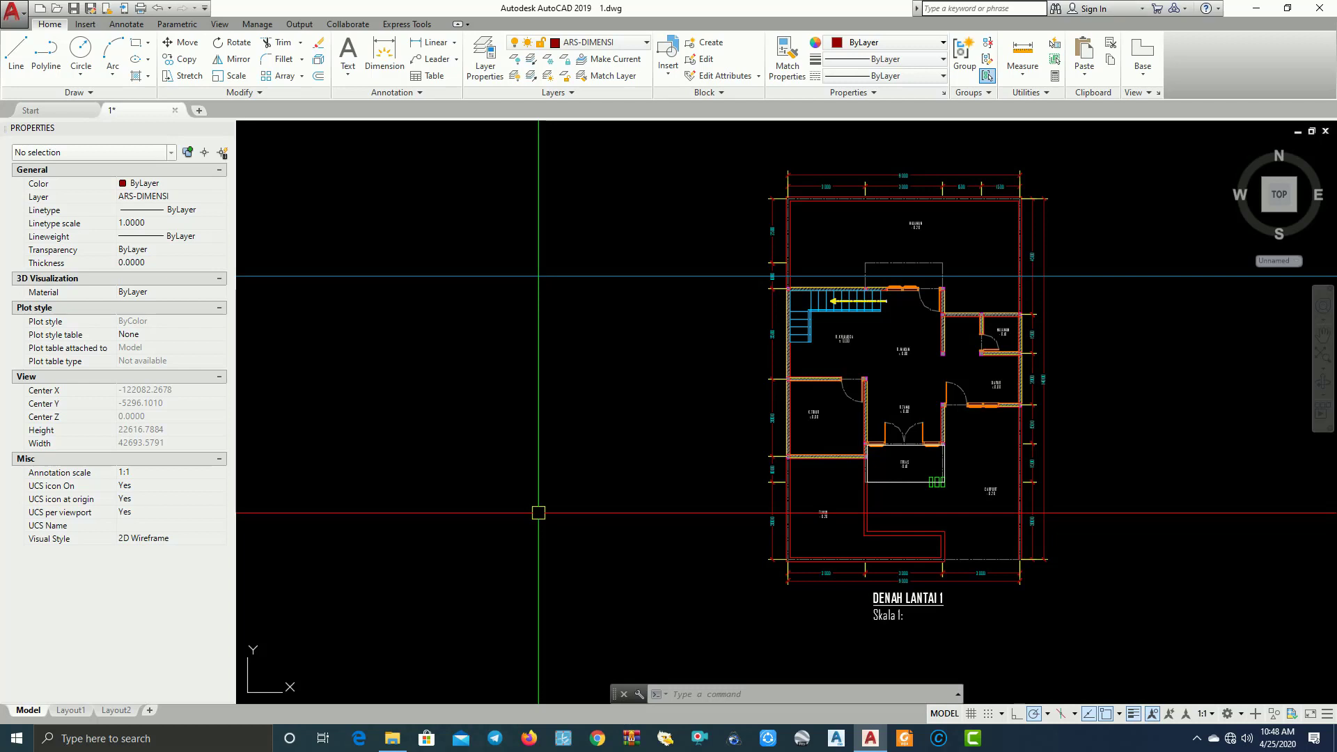
Look over the floor plans and elevations across the drawing, including TAMPAK BELAKANG, TAMPAKSAMPING II and TAMPAK DEPAN
scroll(539, 512, "down", 8)
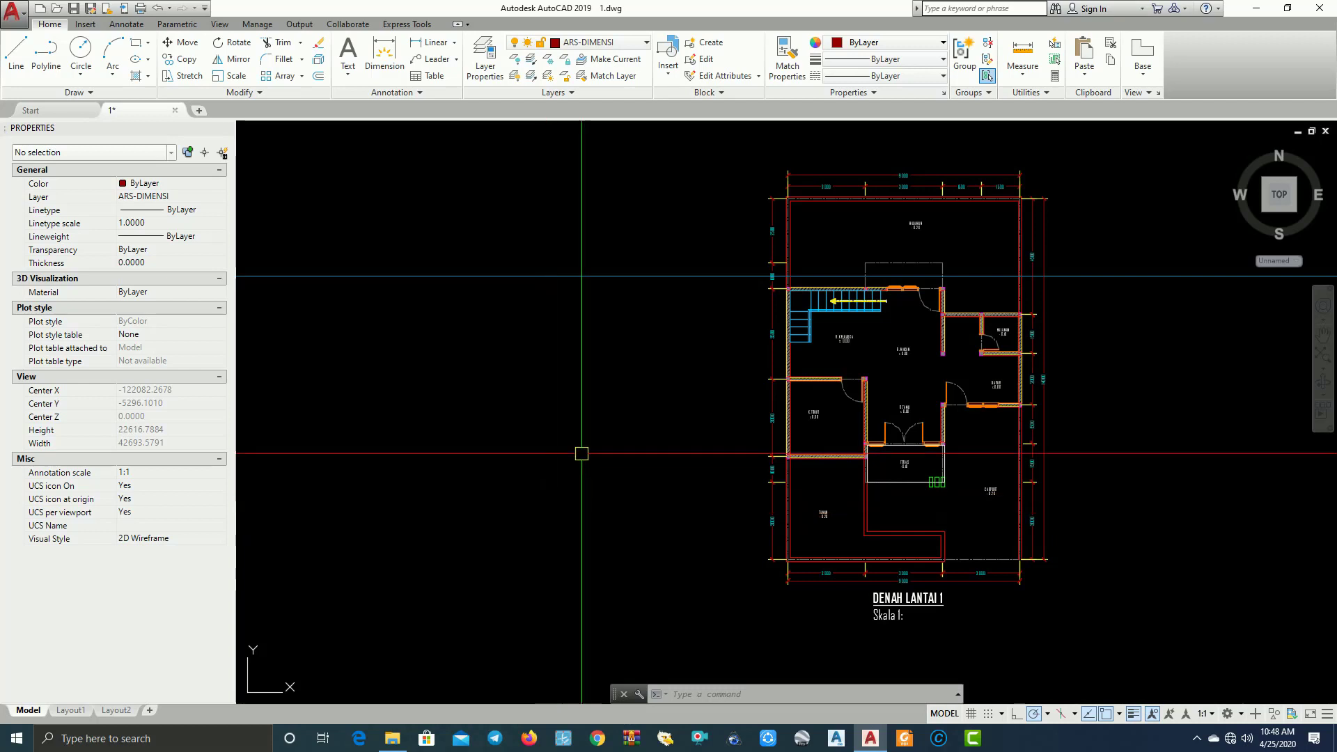
scroll(1000, 384, "up", 6)
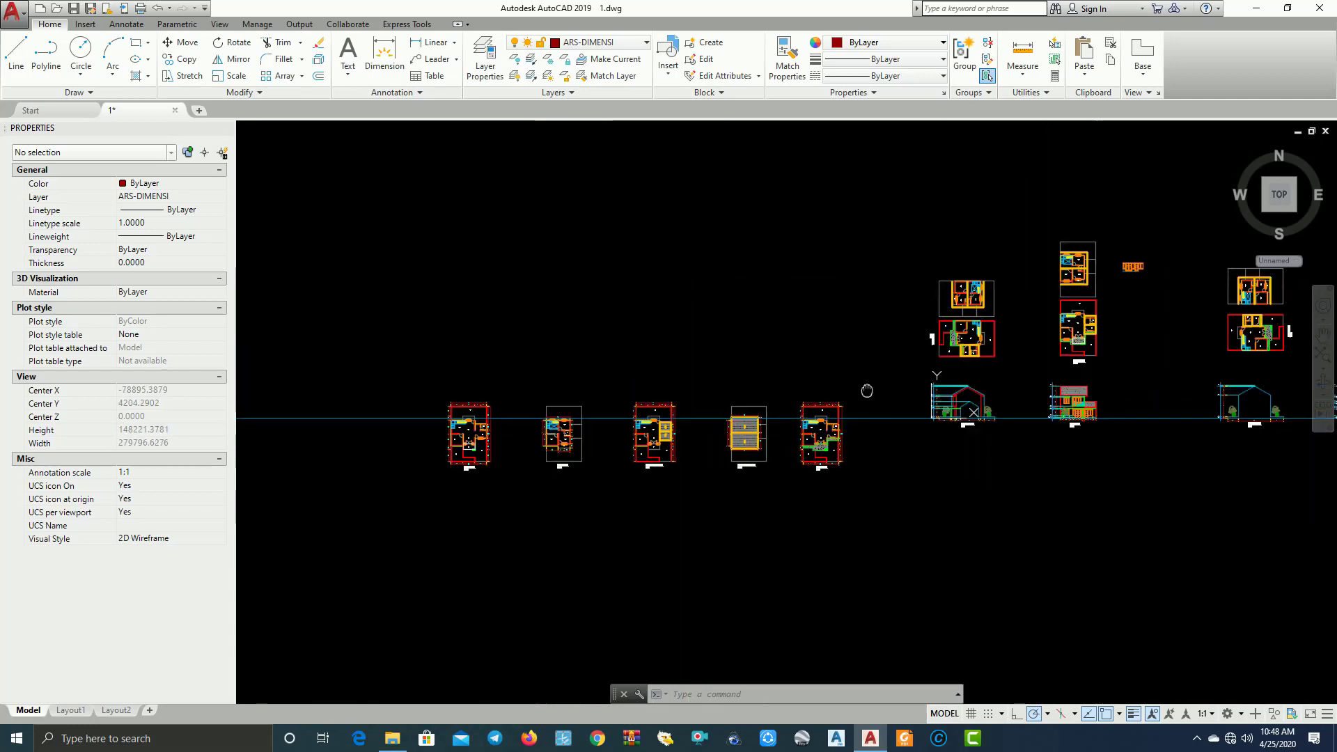
scroll(1031, 417, "up", 4)
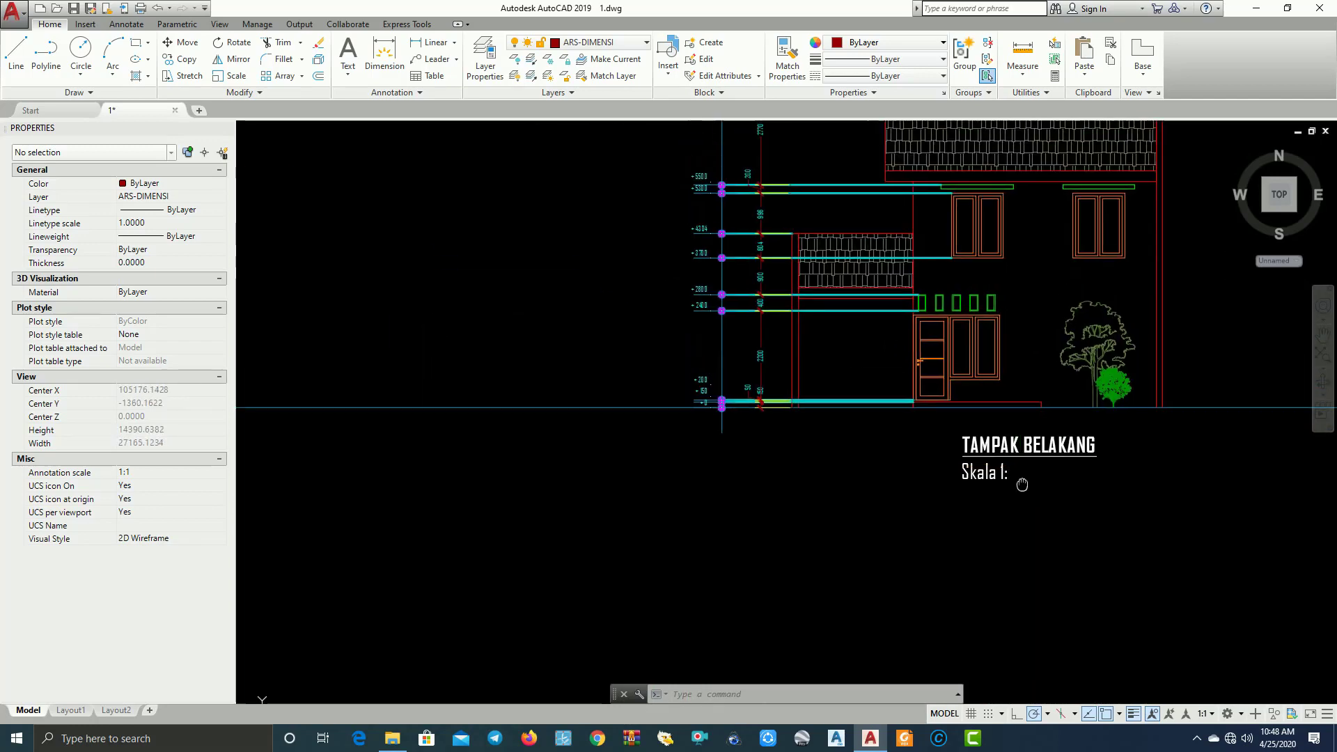
scroll(989, 524, "down", 4)
middle_click_drag(868, 509, 1038, 509)
scroll(751, 527, "up", 6)
middle_click_drag(660, 537, 963, 538)
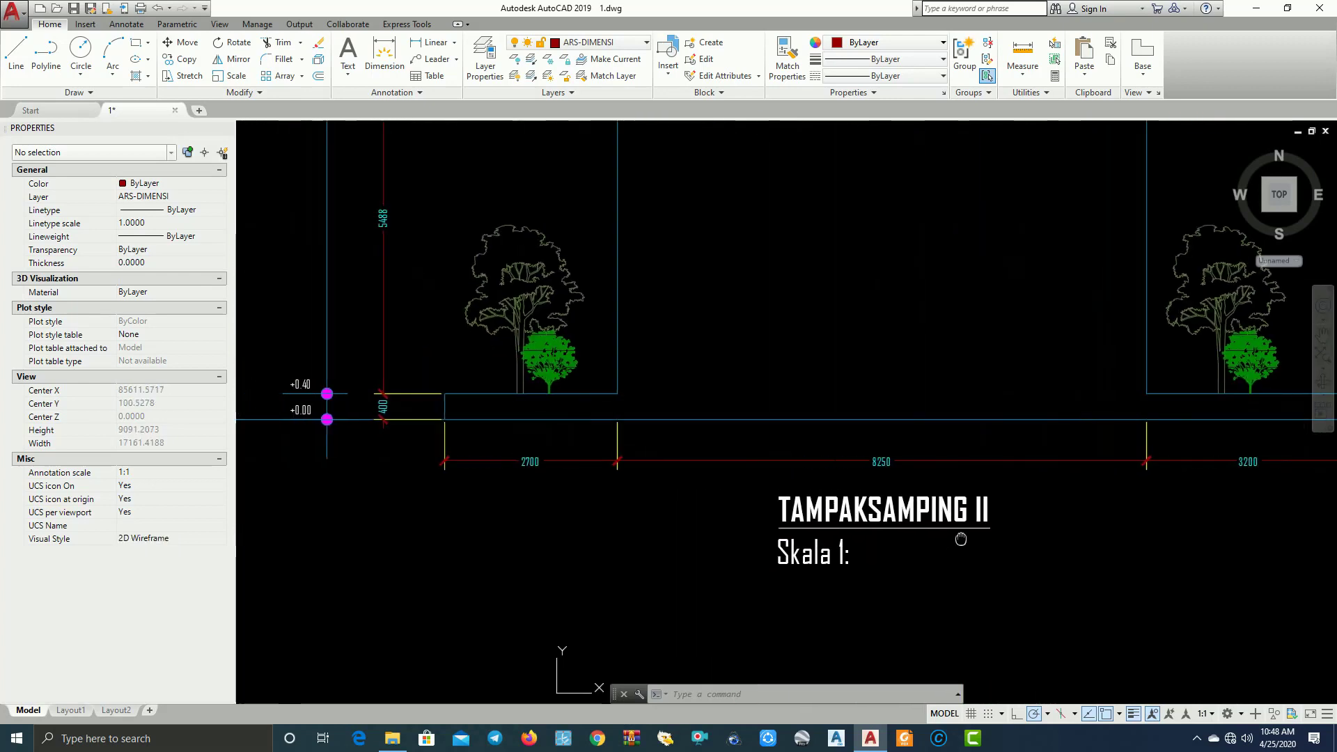
scroll(962, 537, "down", 3)
middle_click_drag(755, 529, 1033, 513)
scroll(474, 532, "up", 1)
scroll(486, 523, "up", 2)
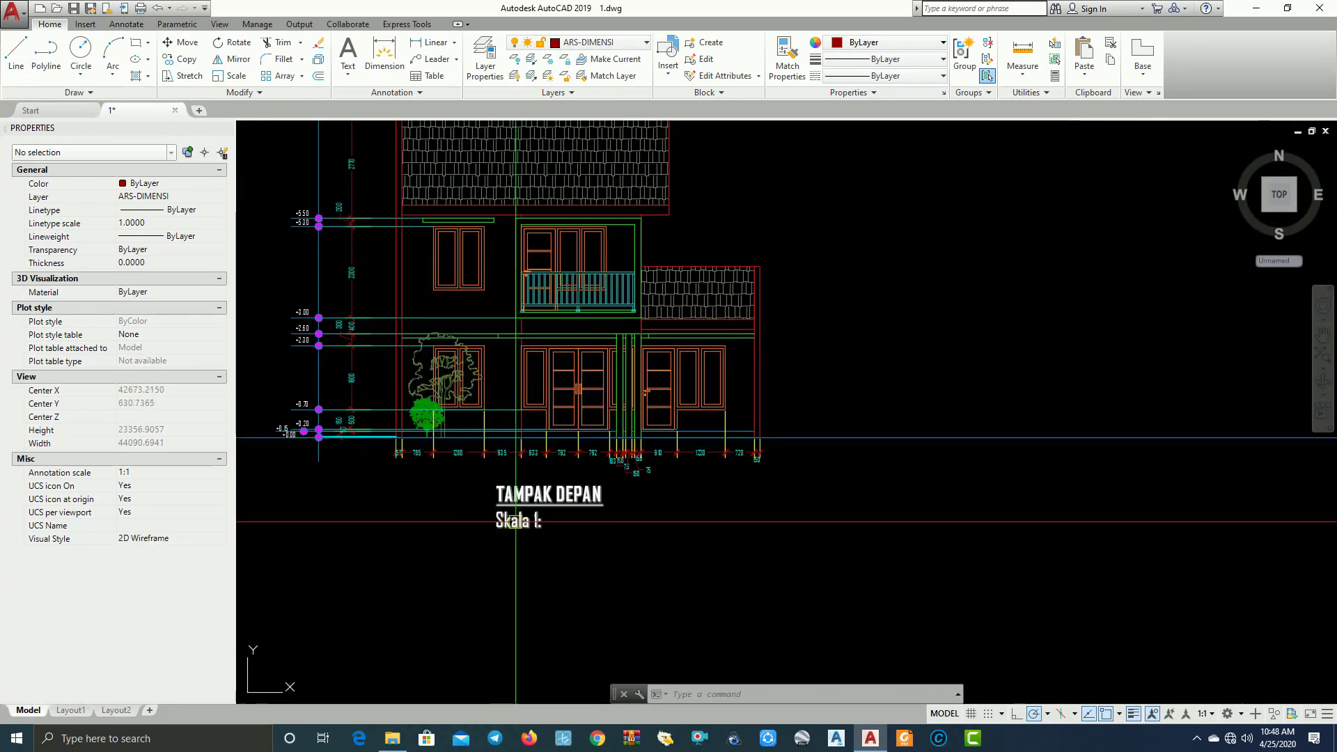
middle_click_drag(514, 522, 731, 534)
scroll(731, 535, "down", 8)
scroll(574, 533, "up", 3)
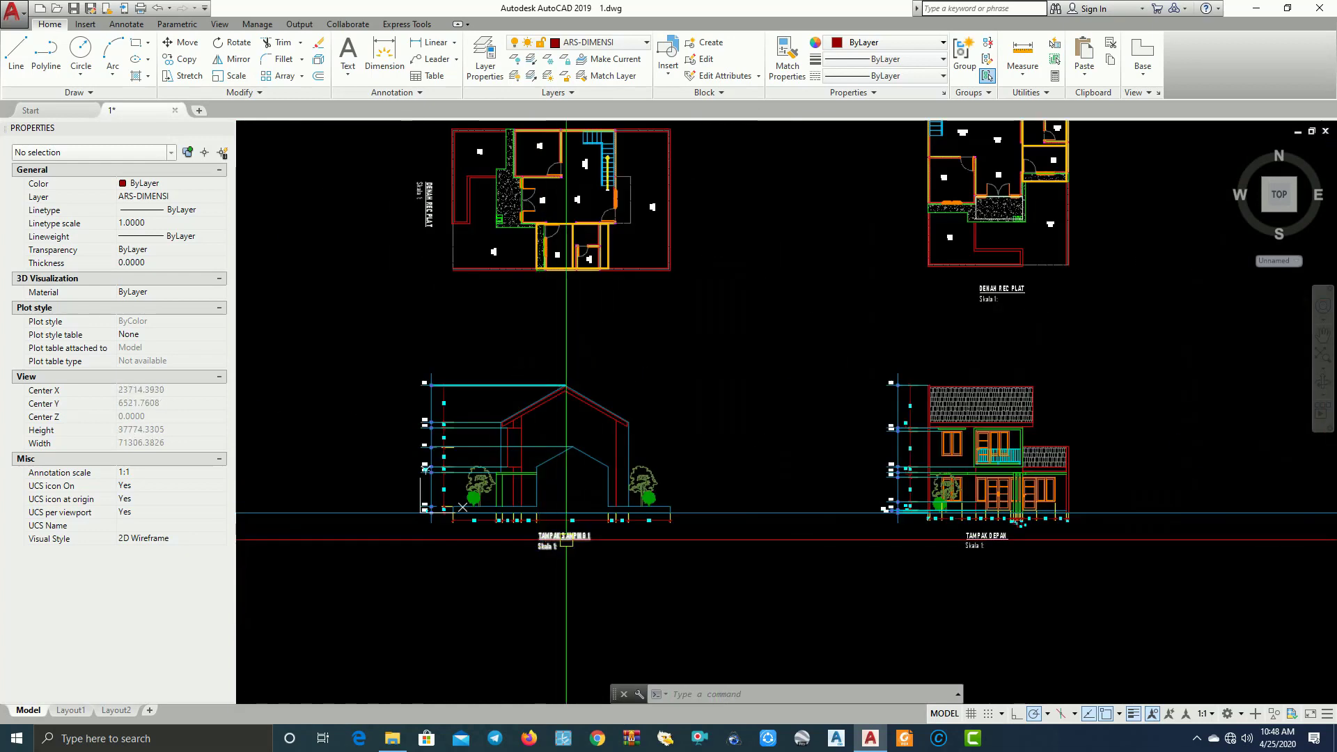
scroll(561, 546, "up", 3)
scroll(582, 545, "down", 3)
scroll(592, 546, "down", 1)
middle_click_drag(592, 546, 443, 566)
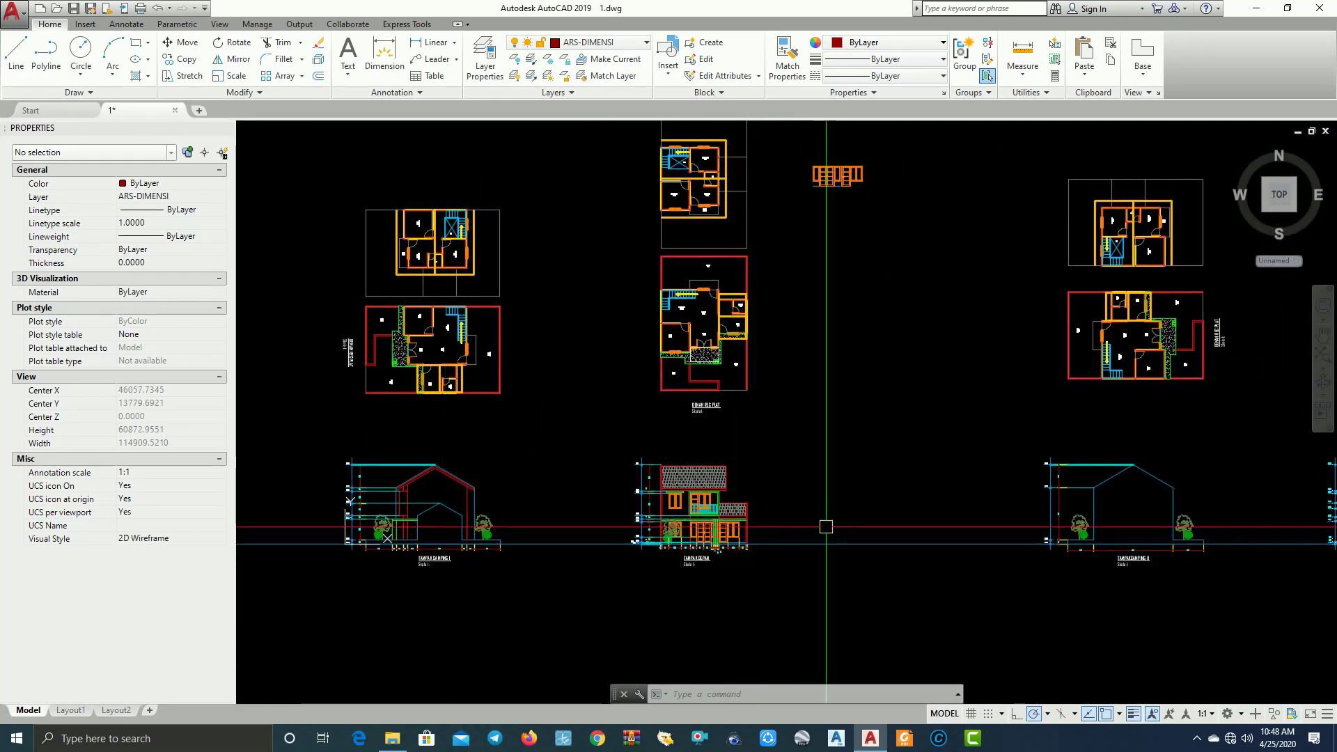
scroll(826, 527, "down", 2)
scroll(812, 525, "down", 2)
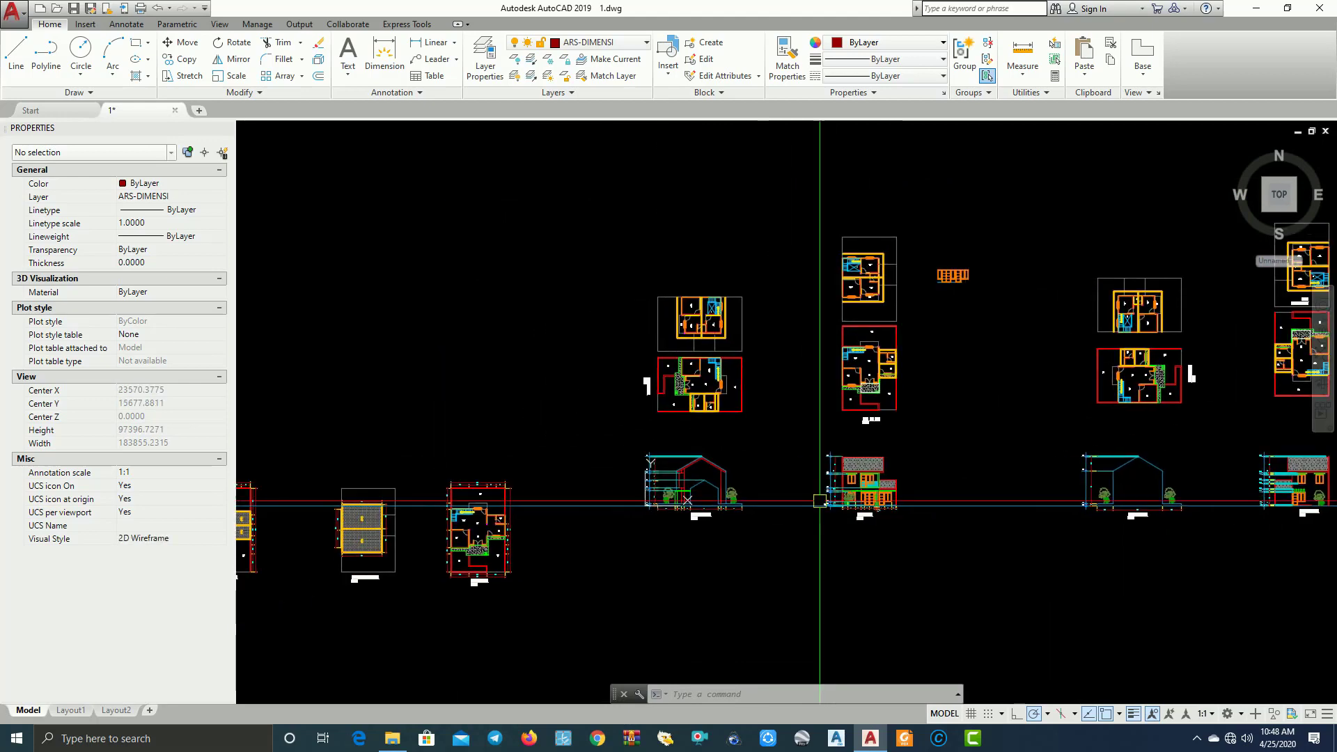
mouse_move(666, 502)
middle_mouse_down()
mouse_move(827, 453)
mouse_move(982, 446)
middle_mouse_up()
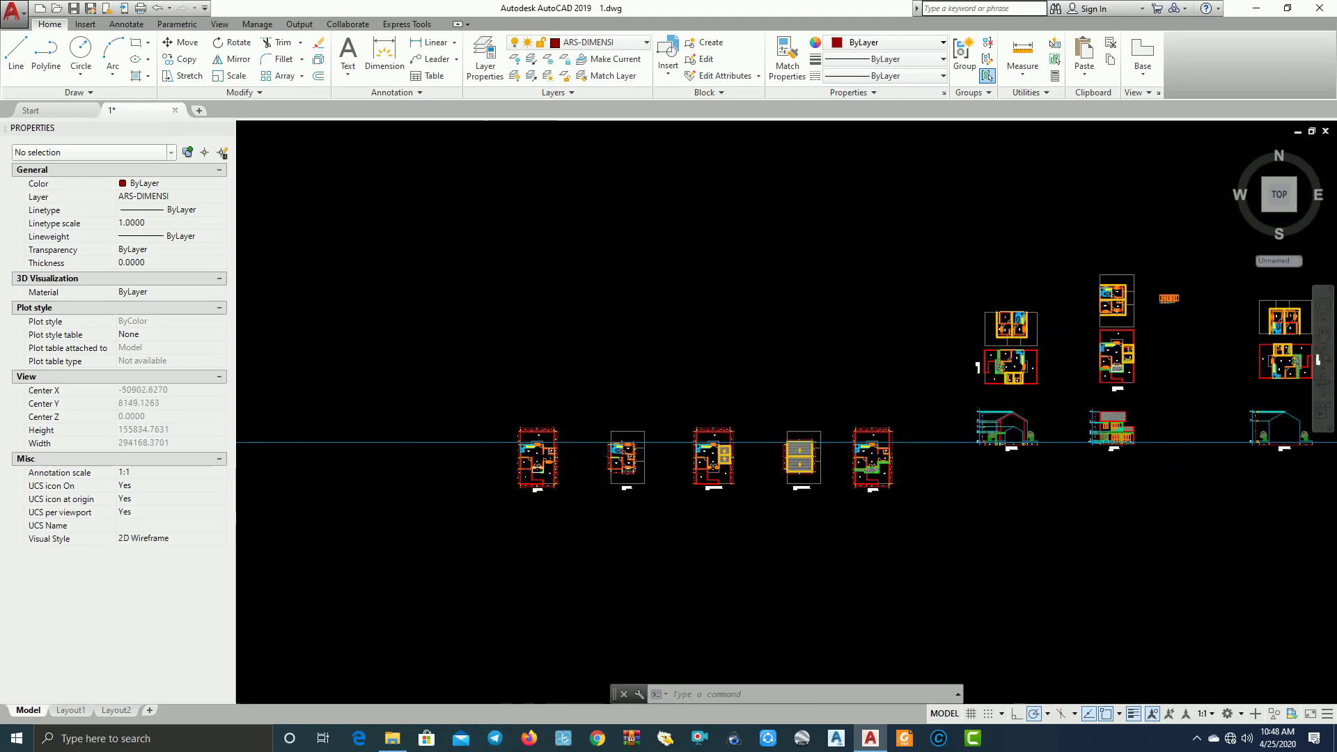
Examine the overall layout and dimensions of the first DENAH LANTAI 1 floor plan
scroll(604, 442, "up", 5)
scroll(604, 442, "up", 2)
middle_click_drag(558, 442, 707, 468)
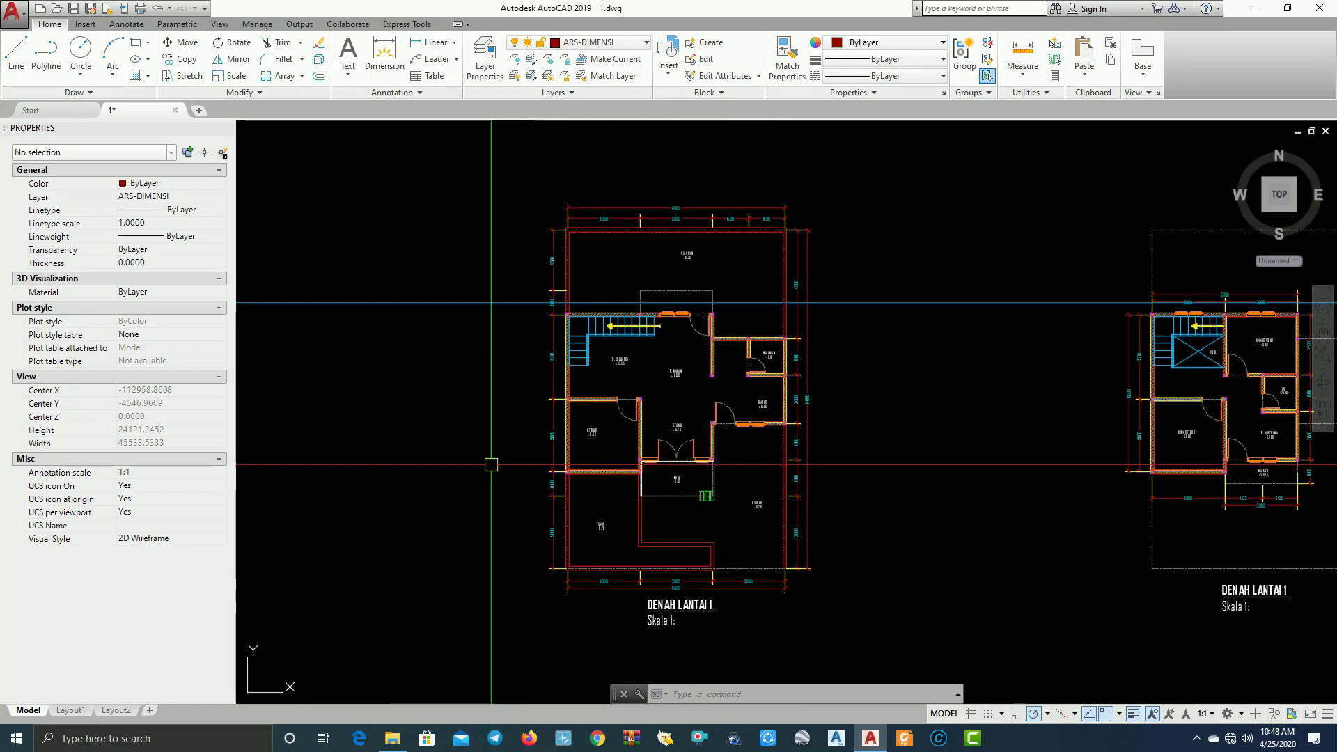
scroll(474, 380, "up", 2)
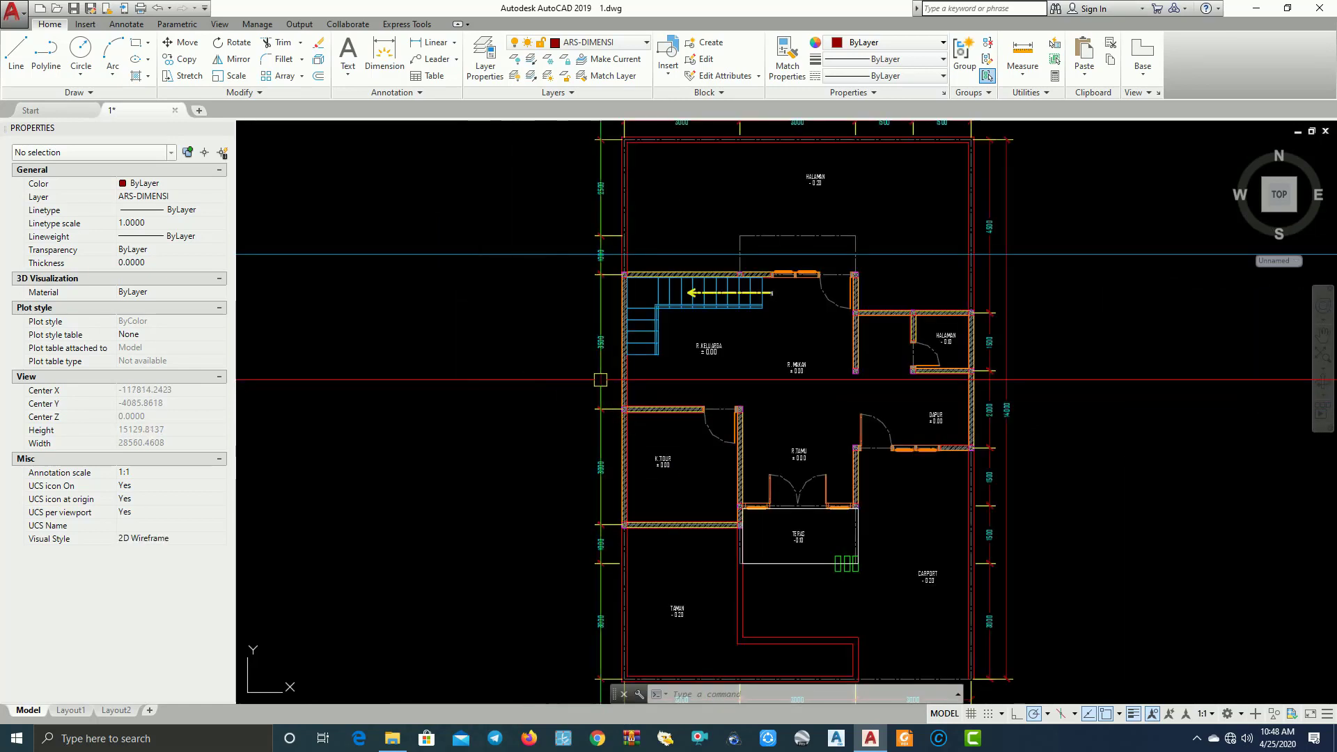
middle_click_drag(600, 379, 551, 415)
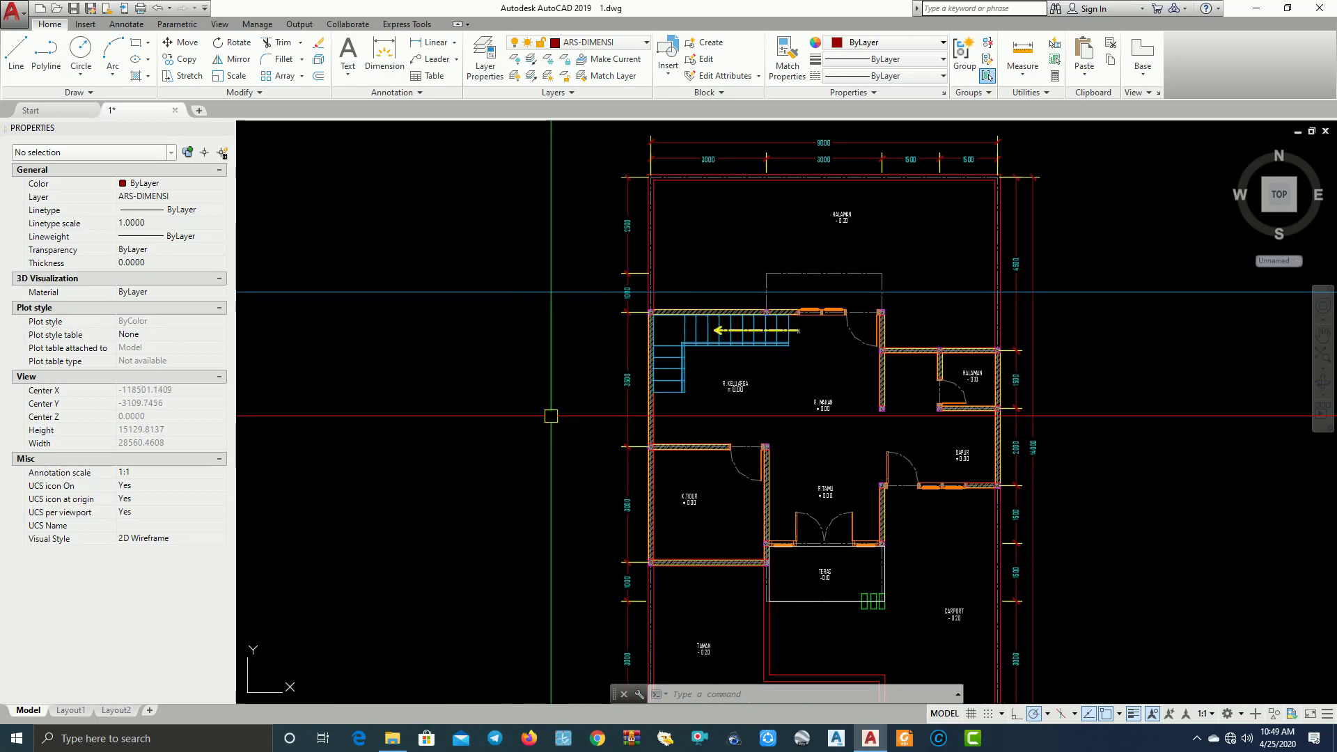
middle_click_drag(550, 415, 422, 378)
scroll(703, 398, "down", 4)
scroll(683, 381, "up", 4)
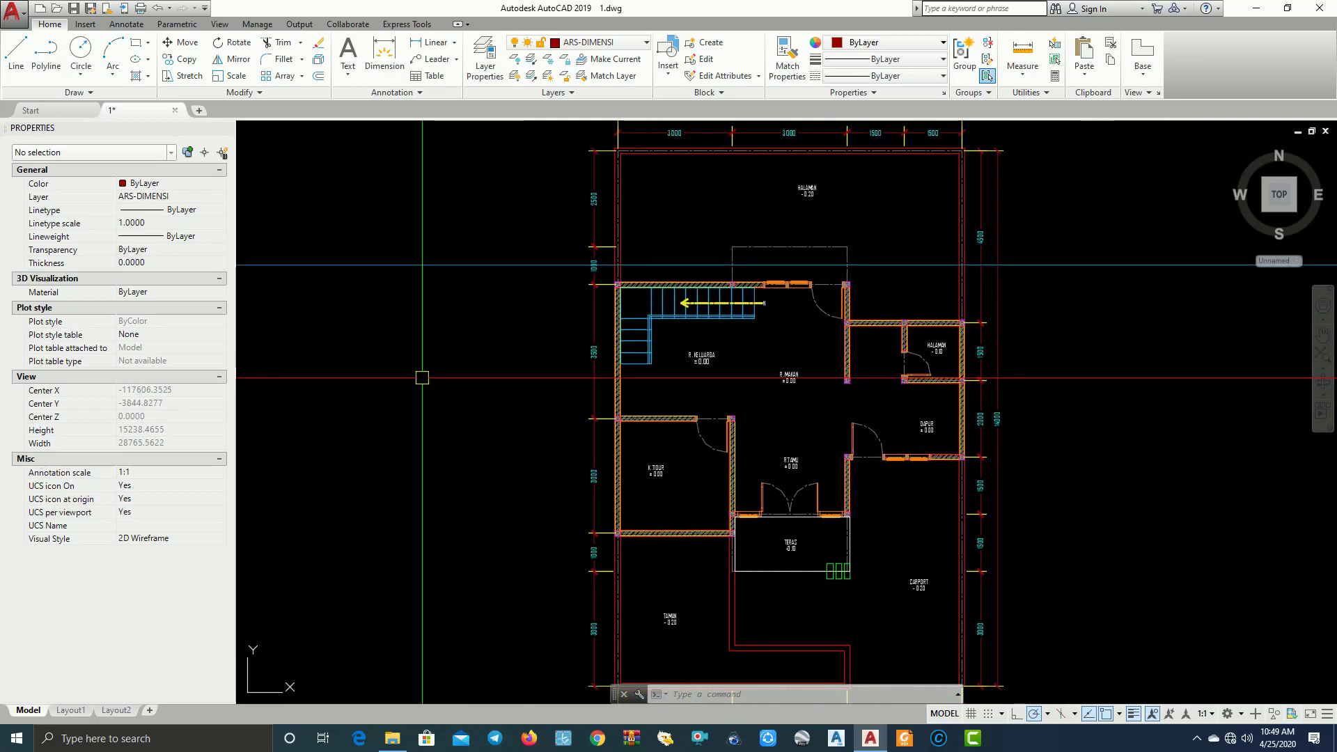
scroll(422, 378, "down", 4)
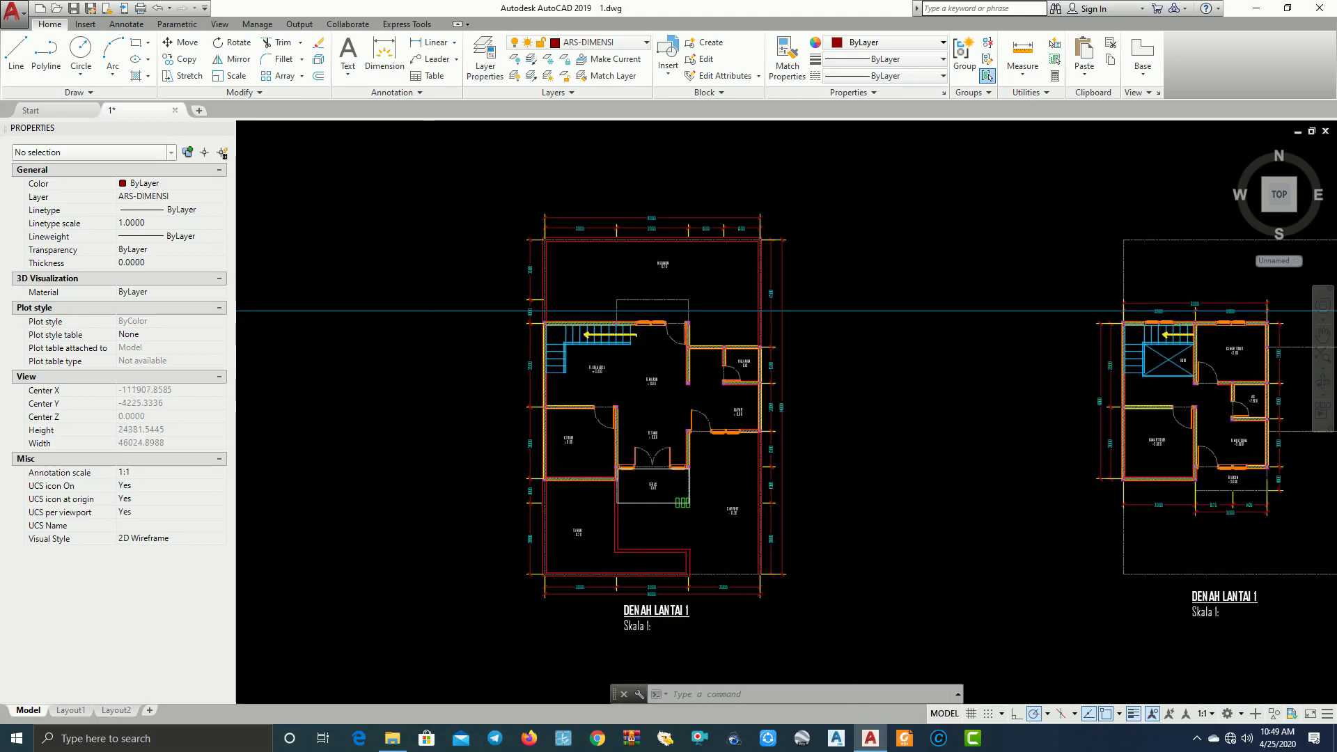
scroll(686, 390, "up", 4)
middle_click_drag(688, 390, 765, 395)
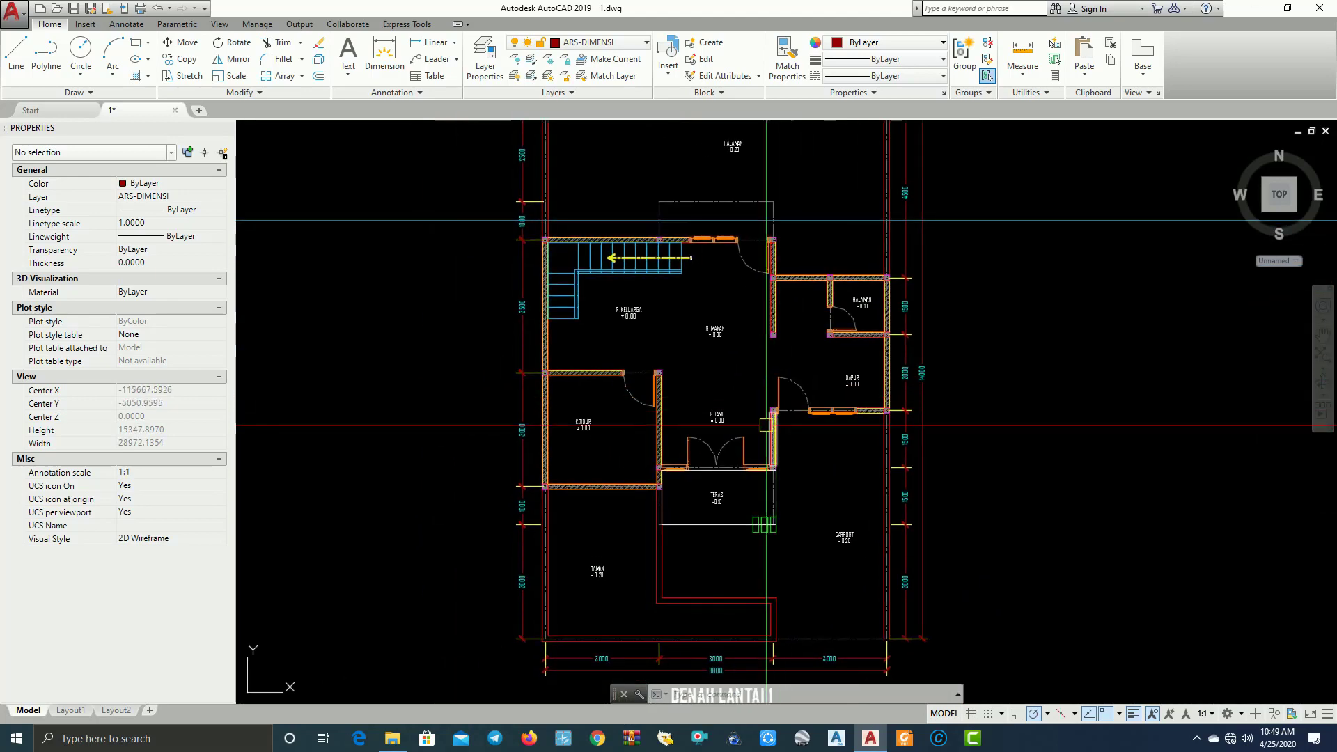
Inspect the floor plan's details around the terrace, guest room, stairs, kitchen and the dash-dot outline above the rear wall
scroll(676, 469, "up", 4)
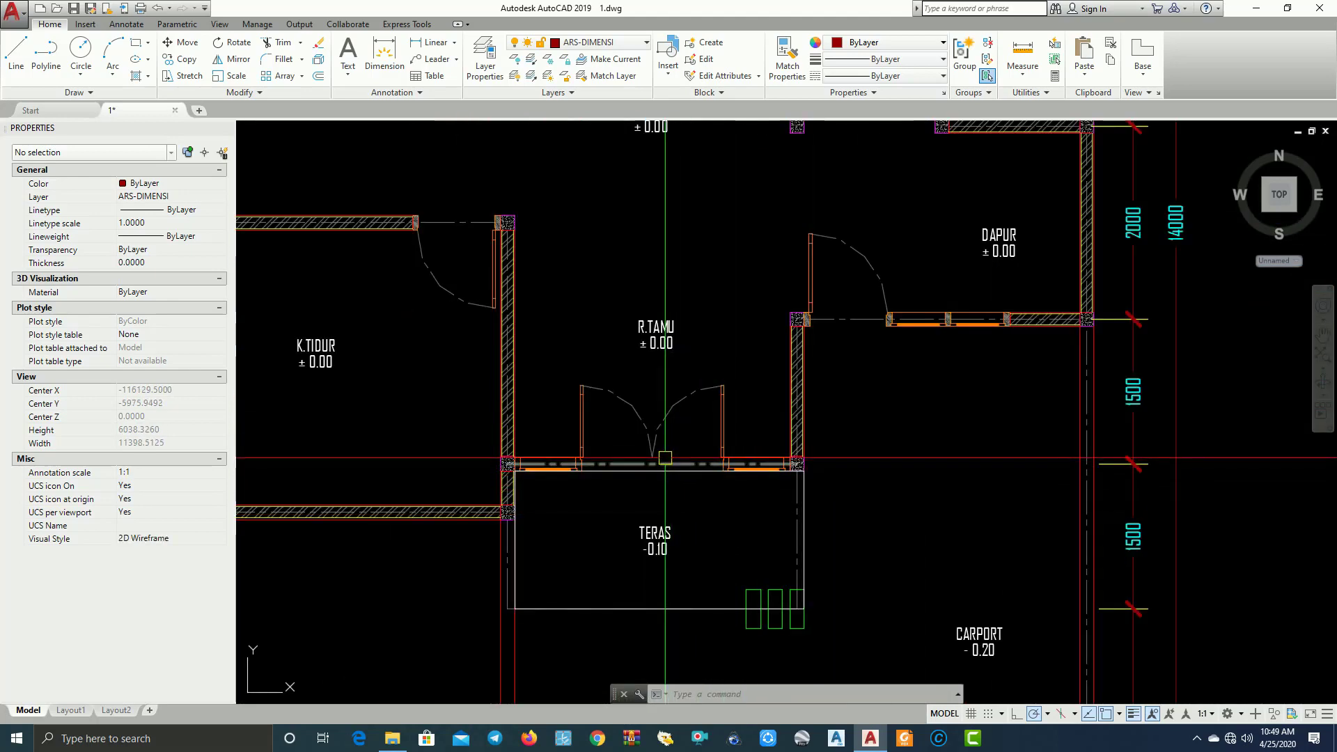
scroll(717, 445, "down", 4)
middle_click_drag(725, 391, 760, 416)
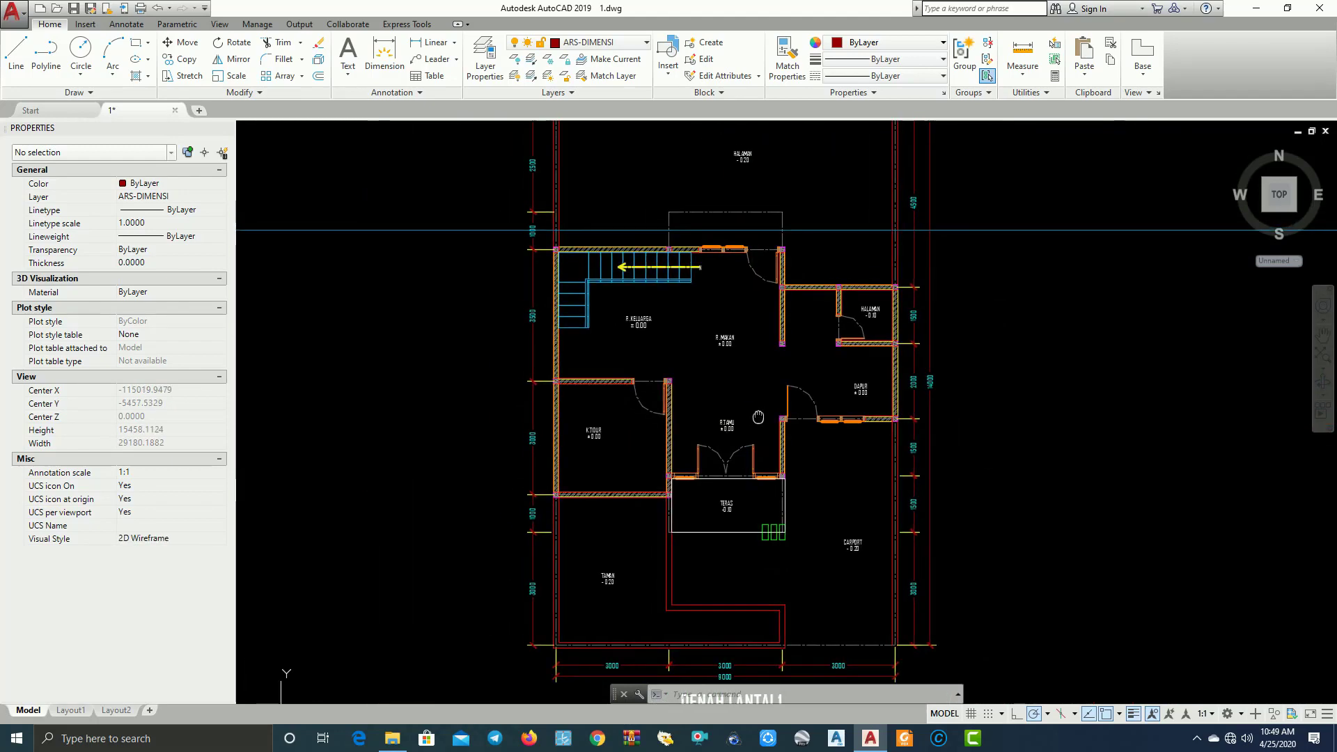
middle_click_drag(766, 337, 773, 410)
scroll(716, 307, "up", 4)
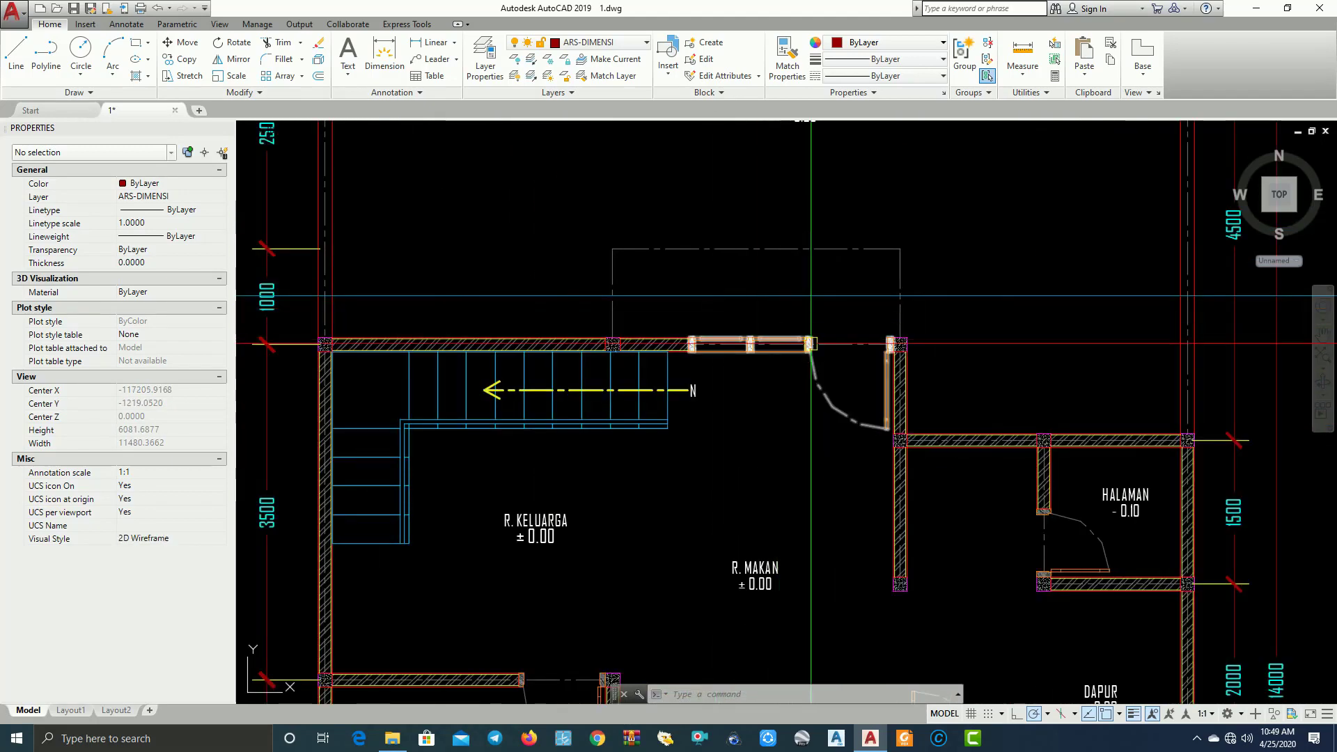
scroll(878, 376, "down", 2)
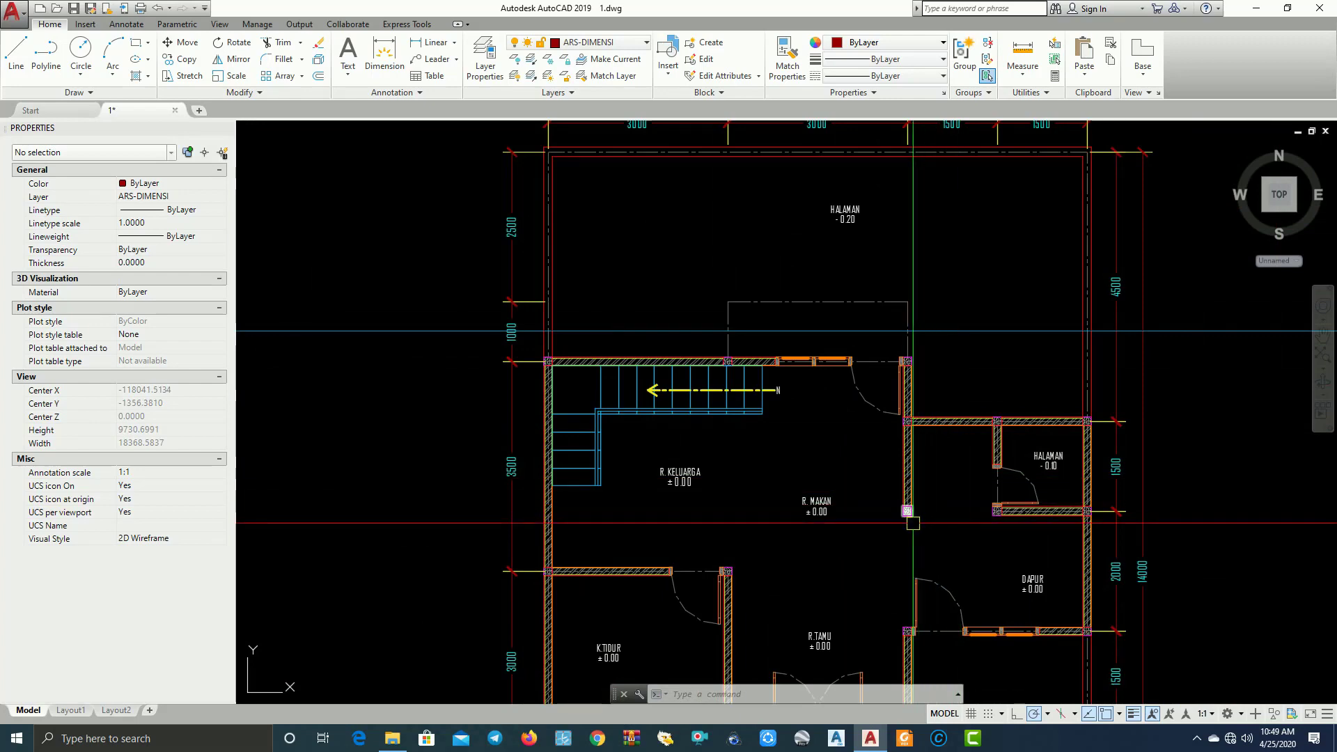
middle_click_drag(887, 559, 805, 506)
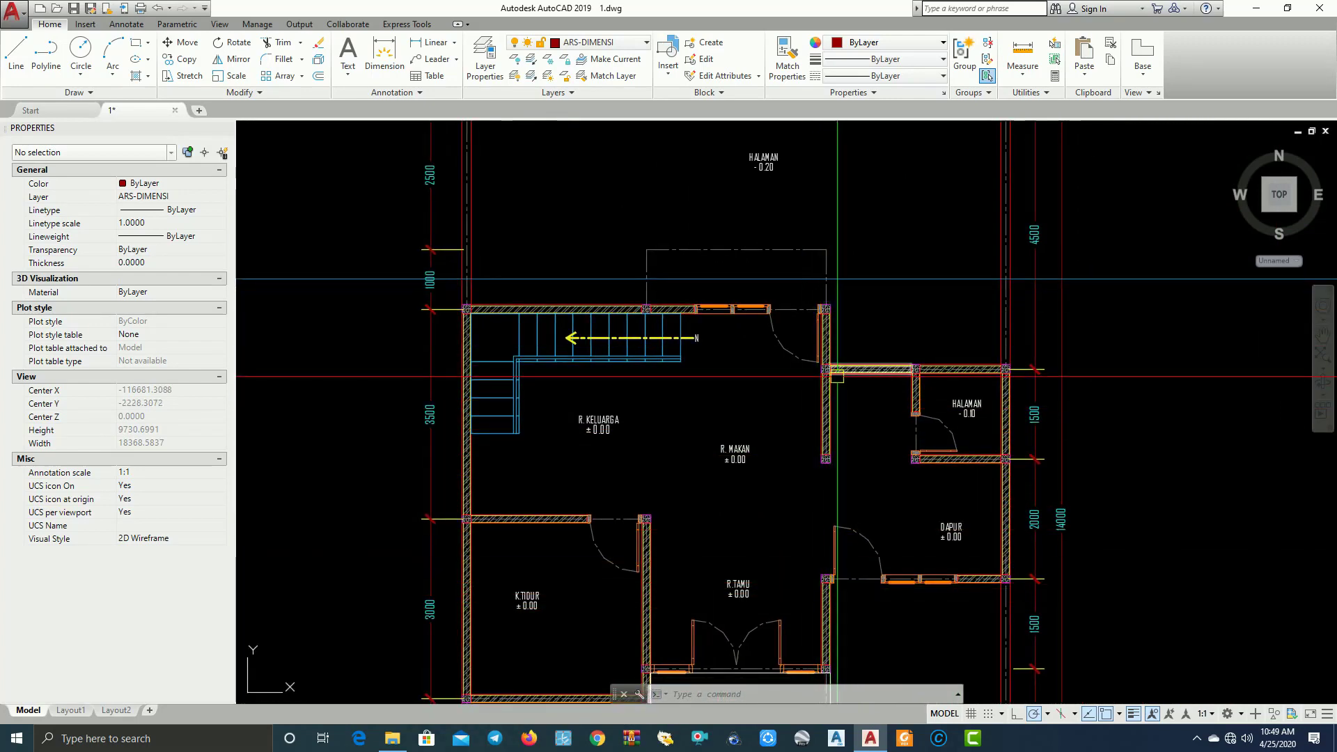
scroll(811, 401, "up", 2)
middle_click_drag(842, 589, 851, 525)
scroll(826, 429, "down", 4)
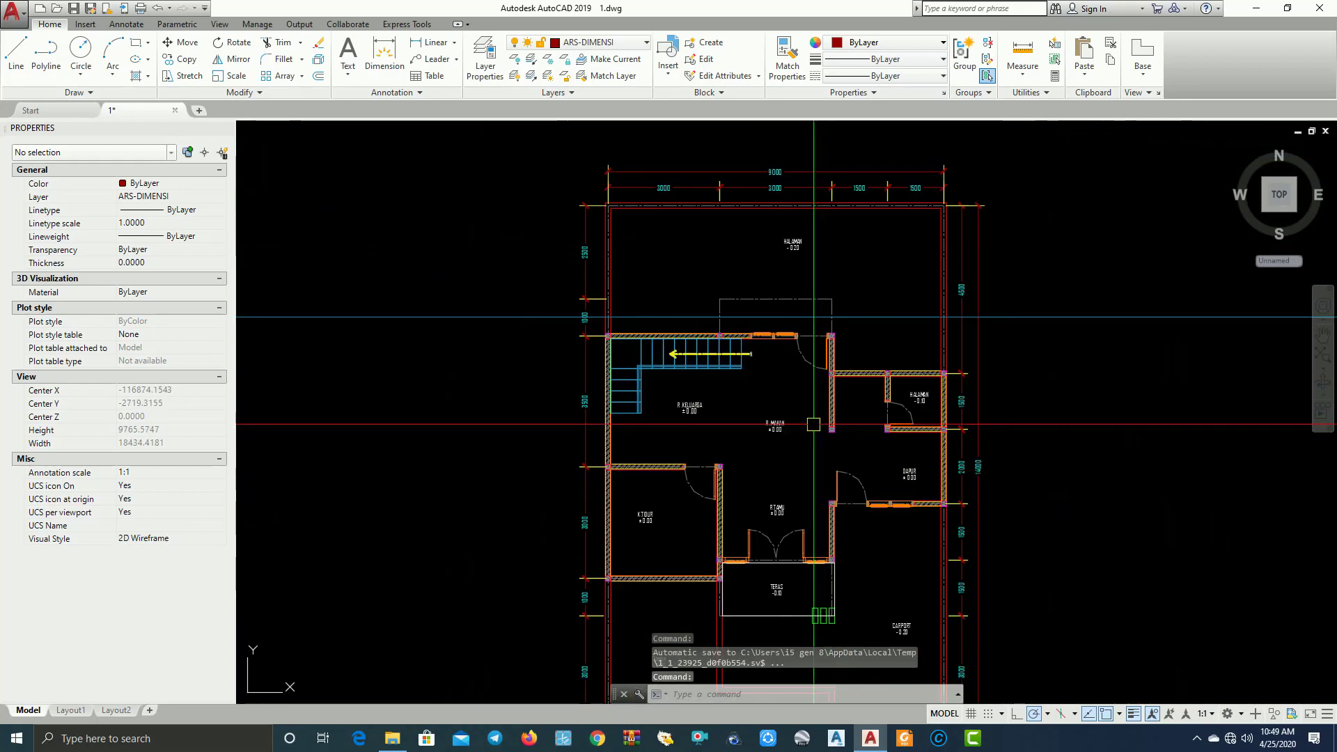
middle_click_drag(816, 348, 851, 414)
scroll(824, 325, "up", 2)
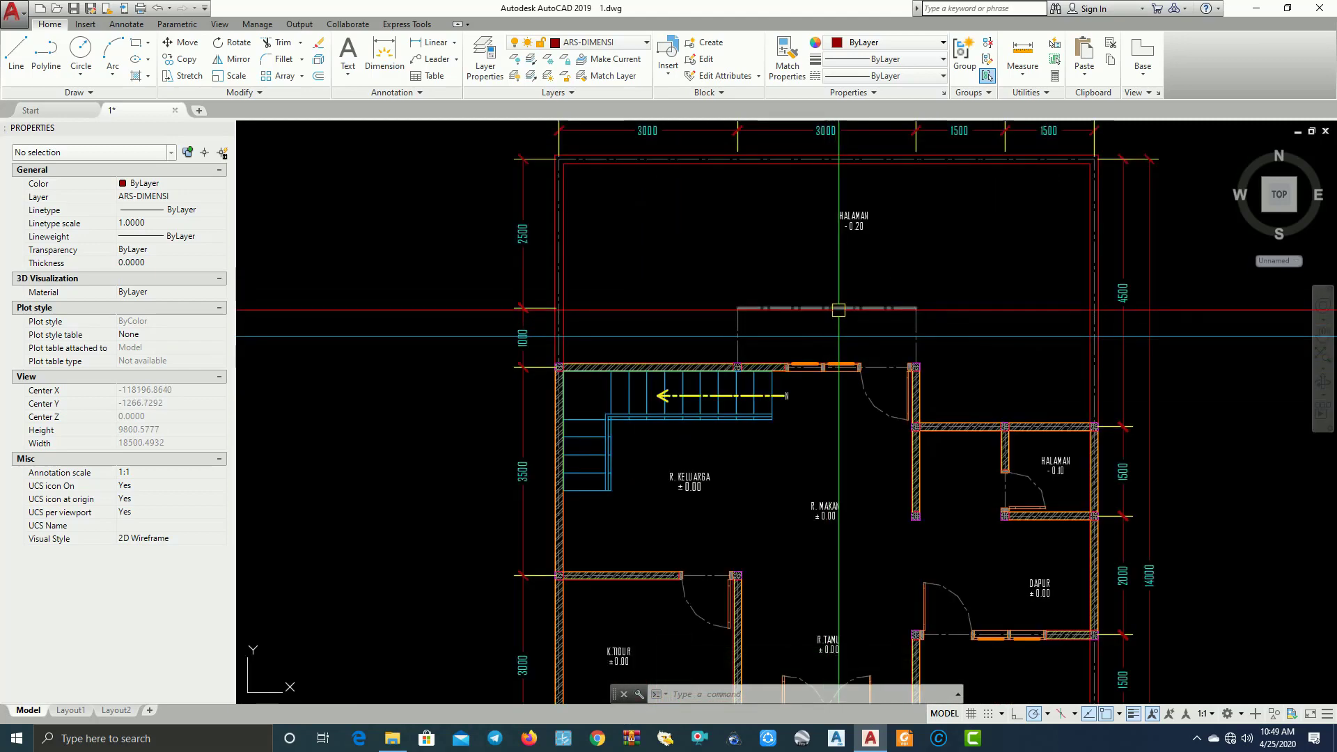
left_click(825, 307)
scroll(693, 277, "down", 5)
key("Escape")
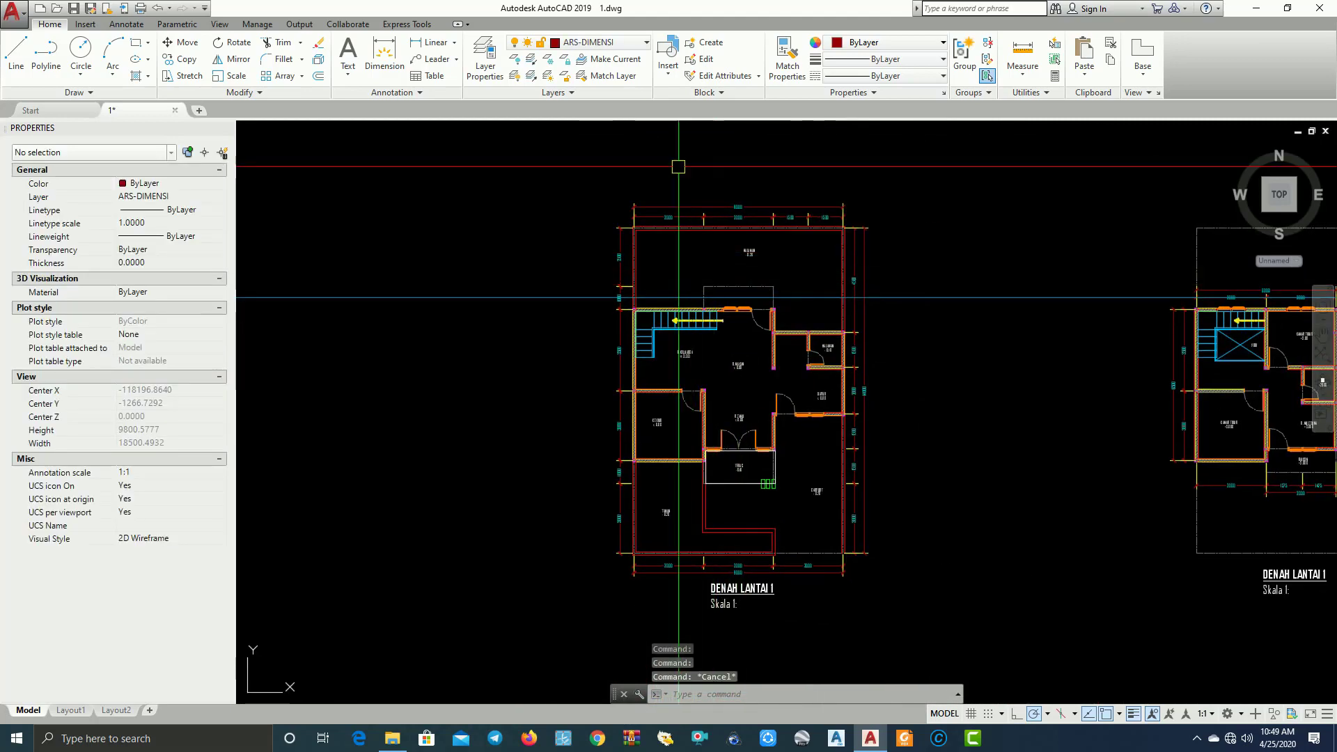
Check the drawing's list of layers against the floor plan and open the Layer Properties Manager
left_click(628, 47)
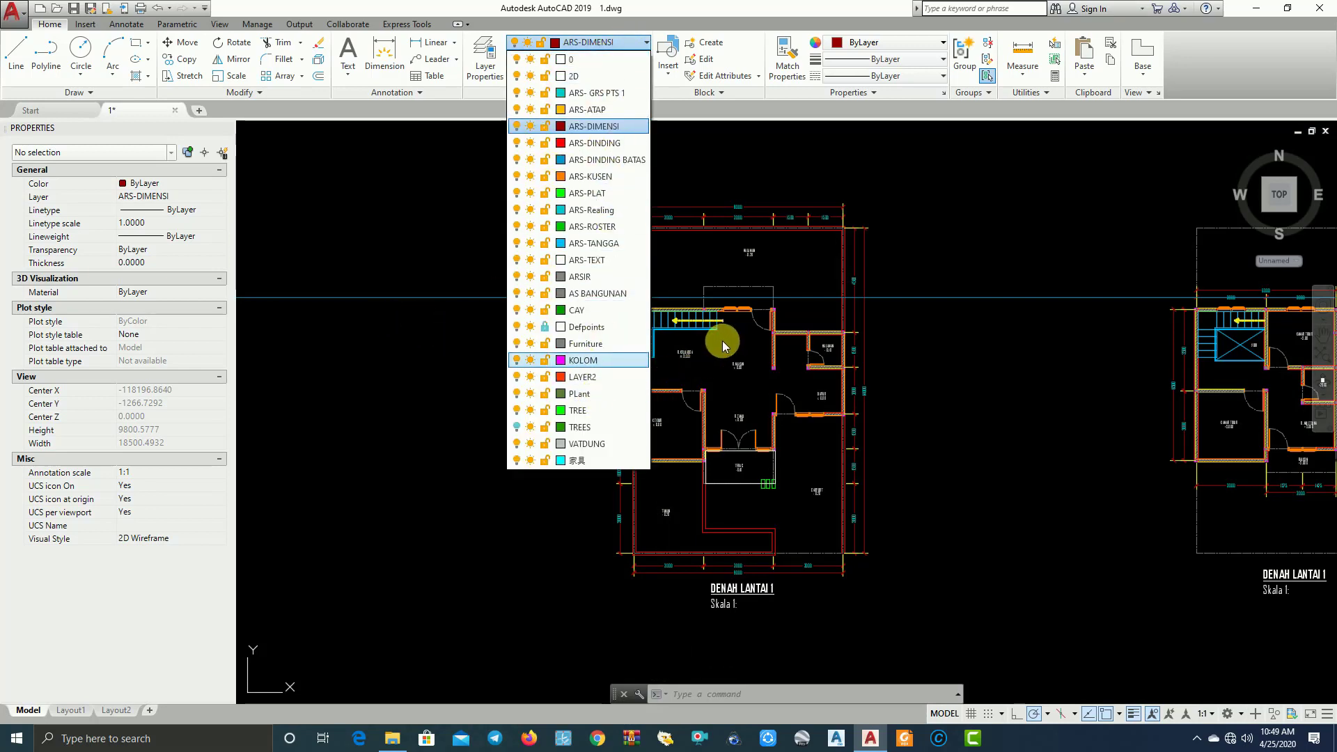
key("Escape")
key("Escape")
scroll(723, 346, "up", 4)
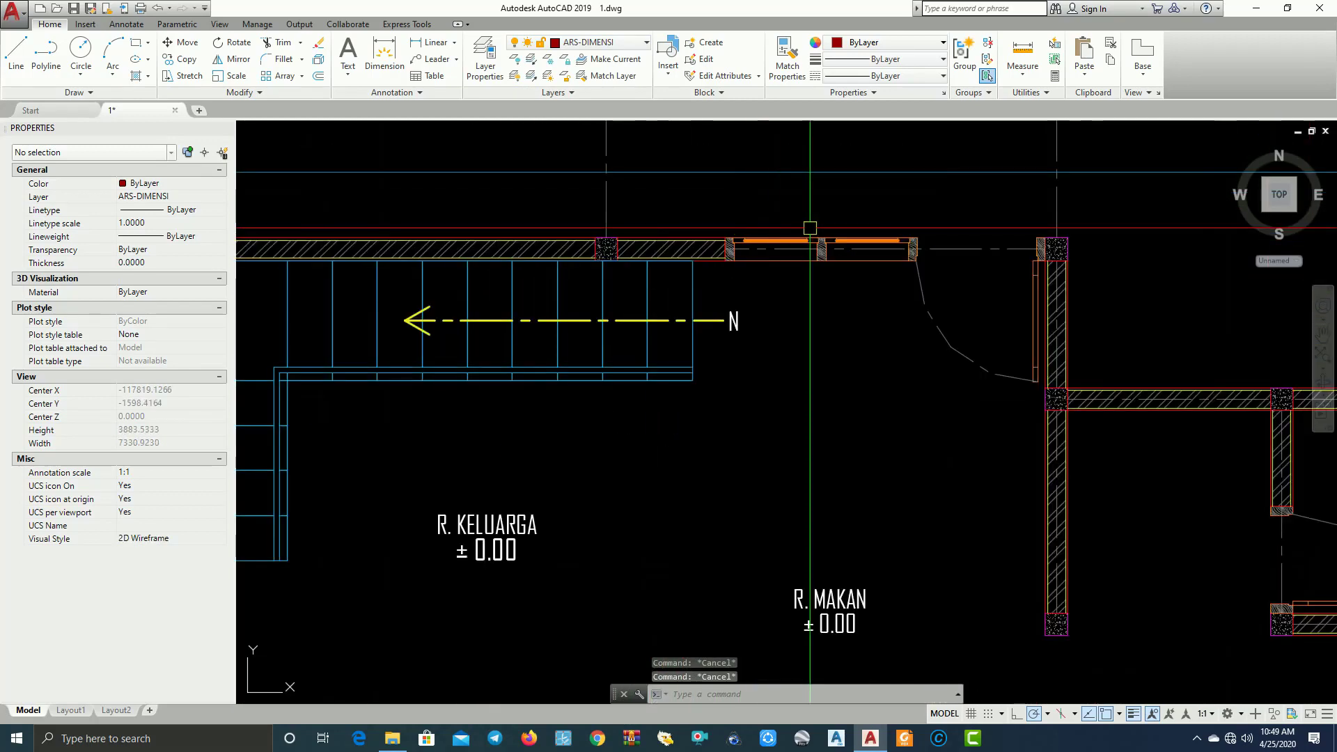
scroll(971, 258, "down", 2)
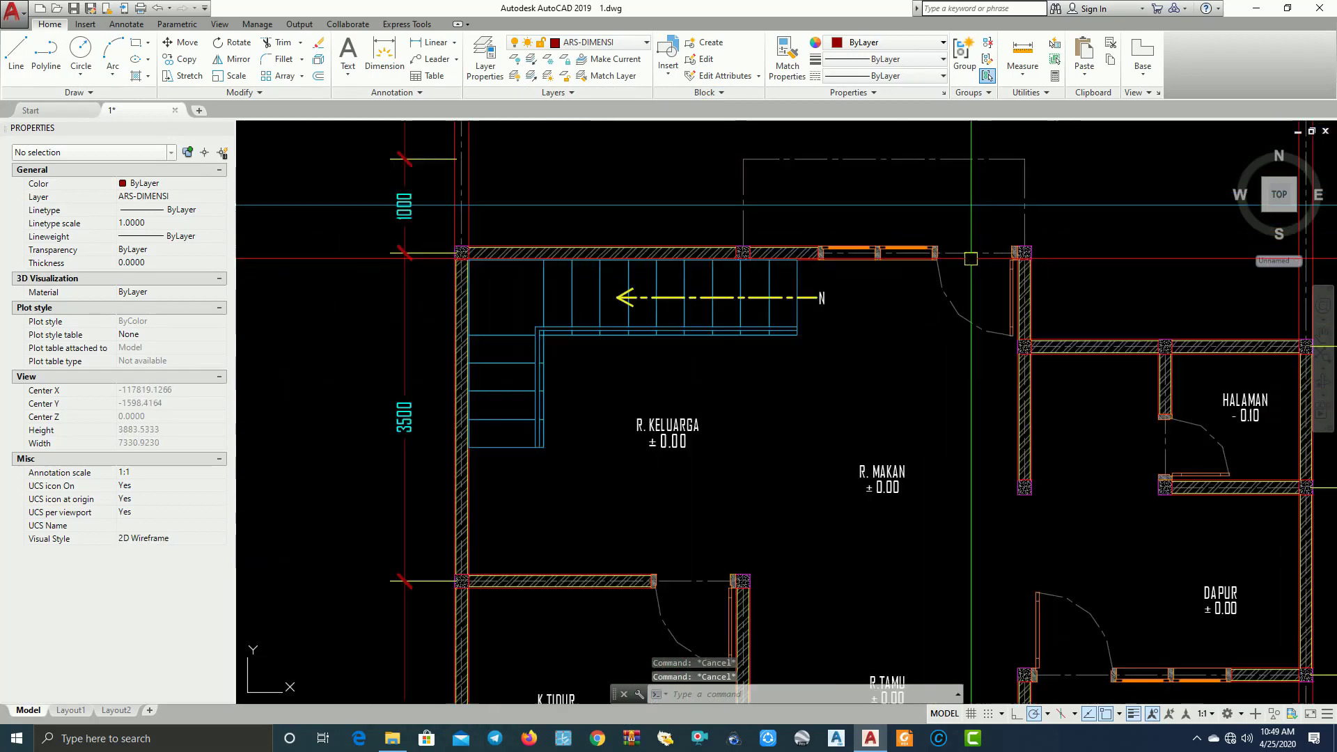
scroll(626, 306, "down", 5)
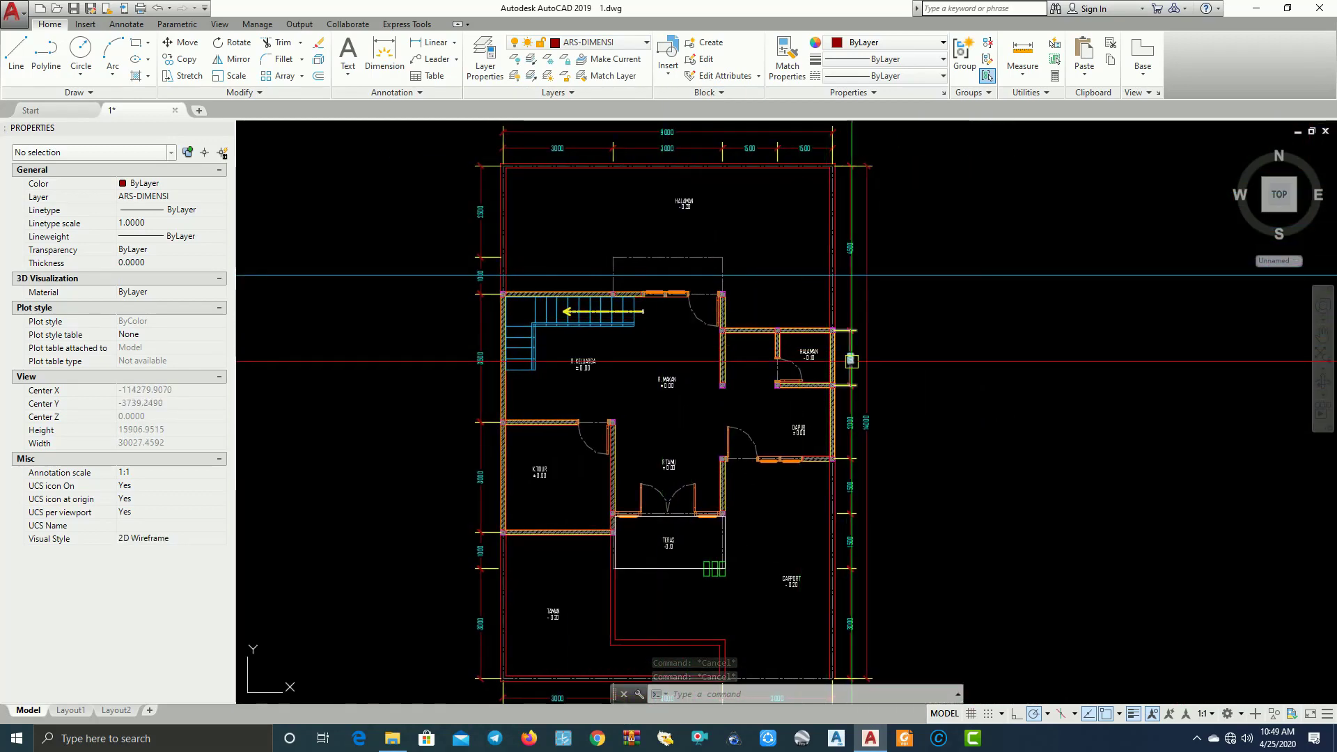
type("la")
key("Return")
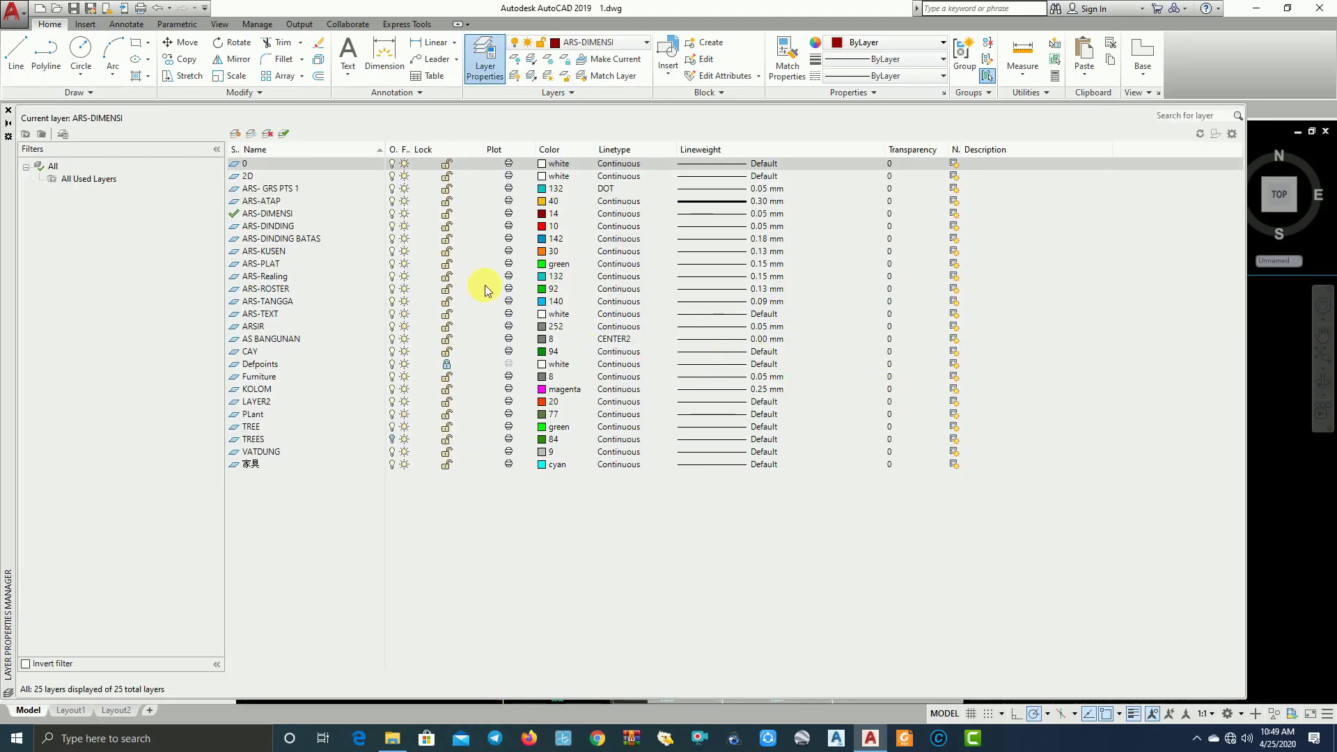
Lock the six consecutive layers from 2D to ARS-DINDING BATAS together, and lock ARS-PLAT as well
left_click(446, 179)
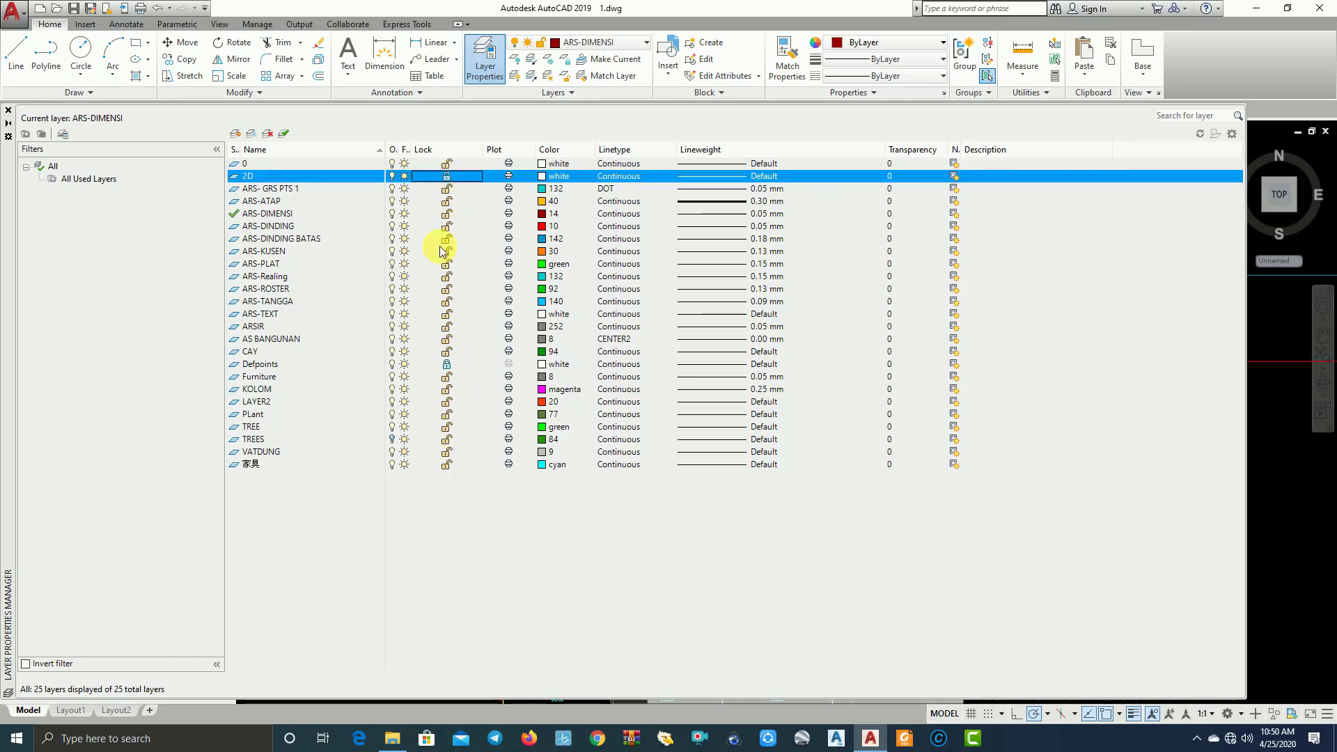
key("shift+Down")
key("shift+Down")
key("shift+Down")
key("shift+Down")
key("shift+Down")
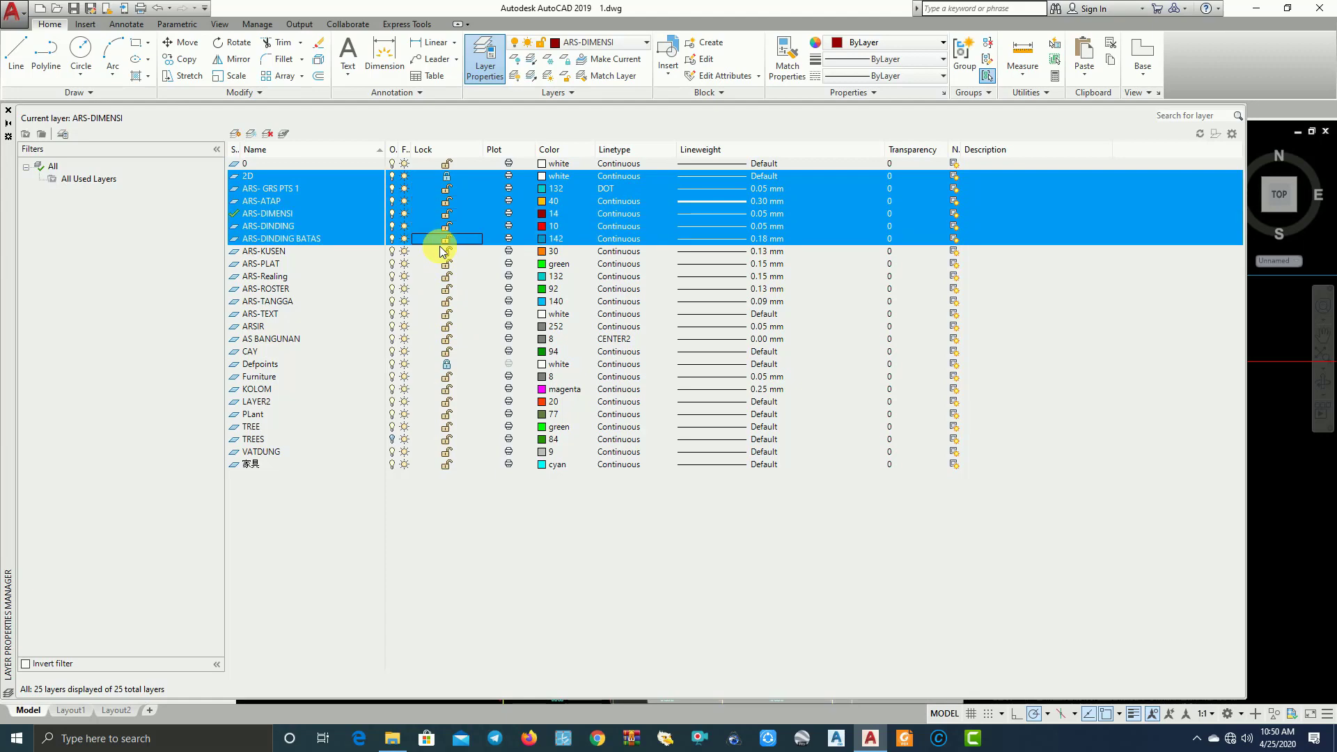
left_click(455, 178)
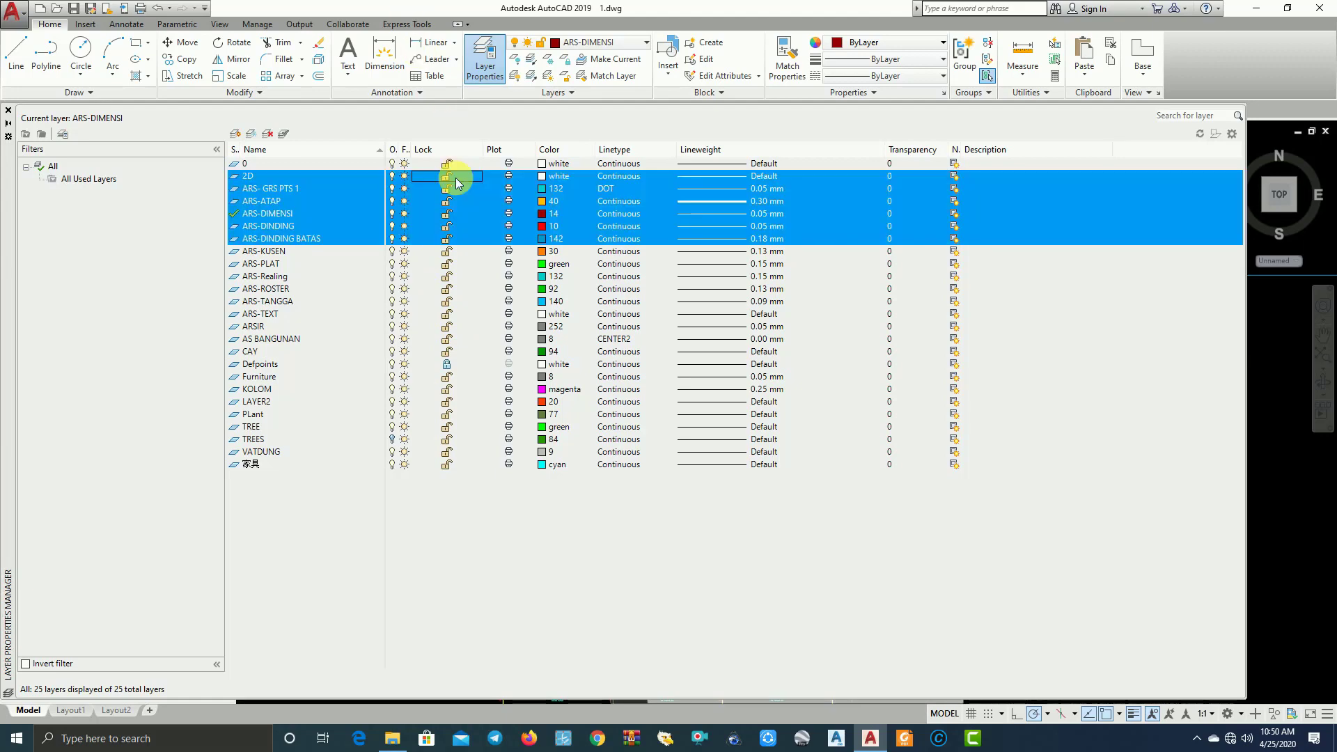
left_click(464, 204)
left_click(461, 263)
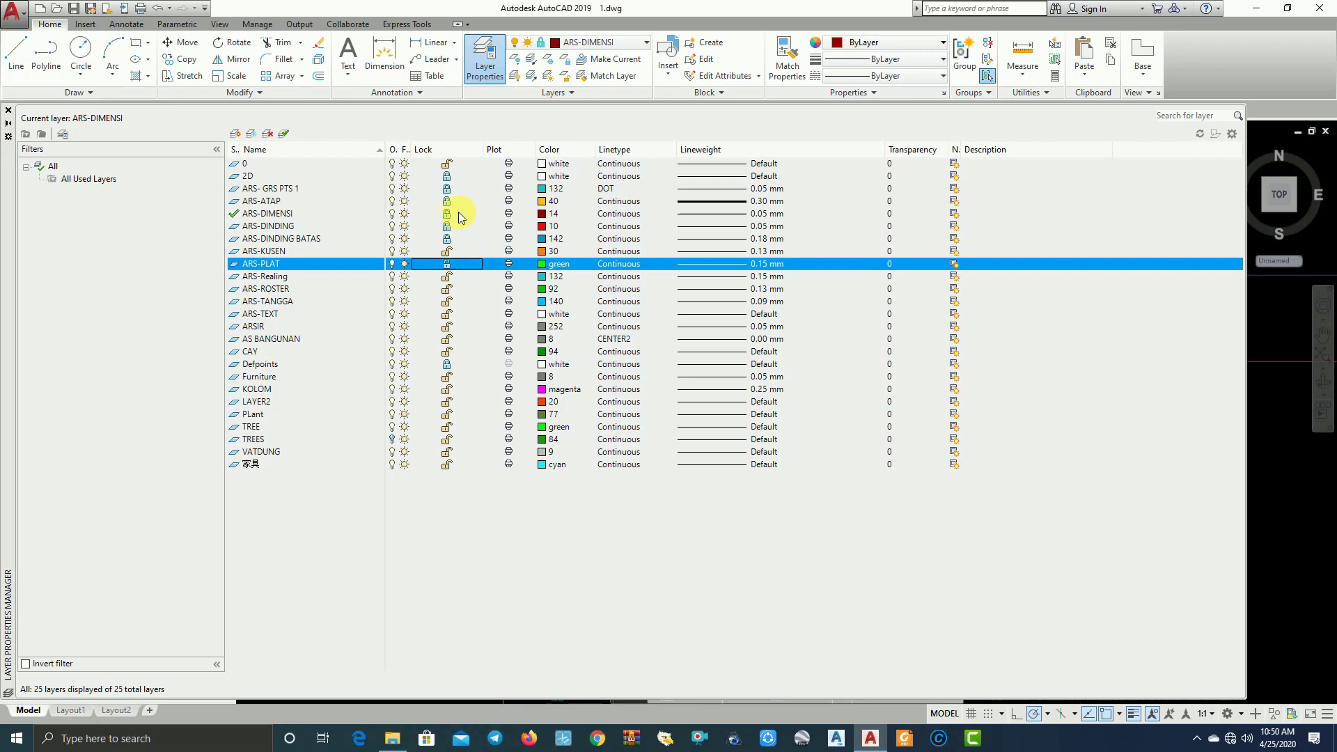
Unlock 2D, ARS- GRS PTS 1, ARS-ATAP, ARS-DIMENSI, ARS-DINDING, ARS-DINDING BATAS and ARS-PLAT one by one
left_click(446, 177)
left_click(447, 190)
left_click(446, 202)
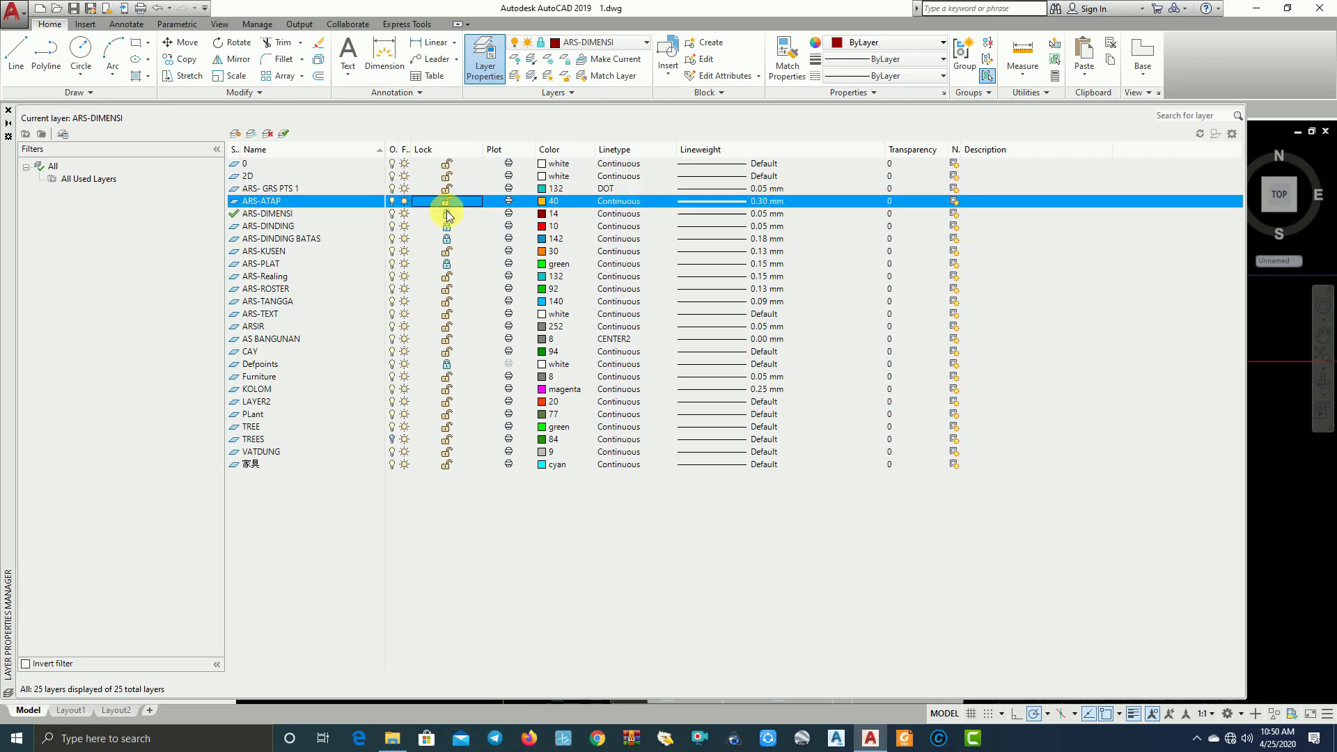
left_click(446, 214)
left_click(446, 226)
left_click(447, 239)
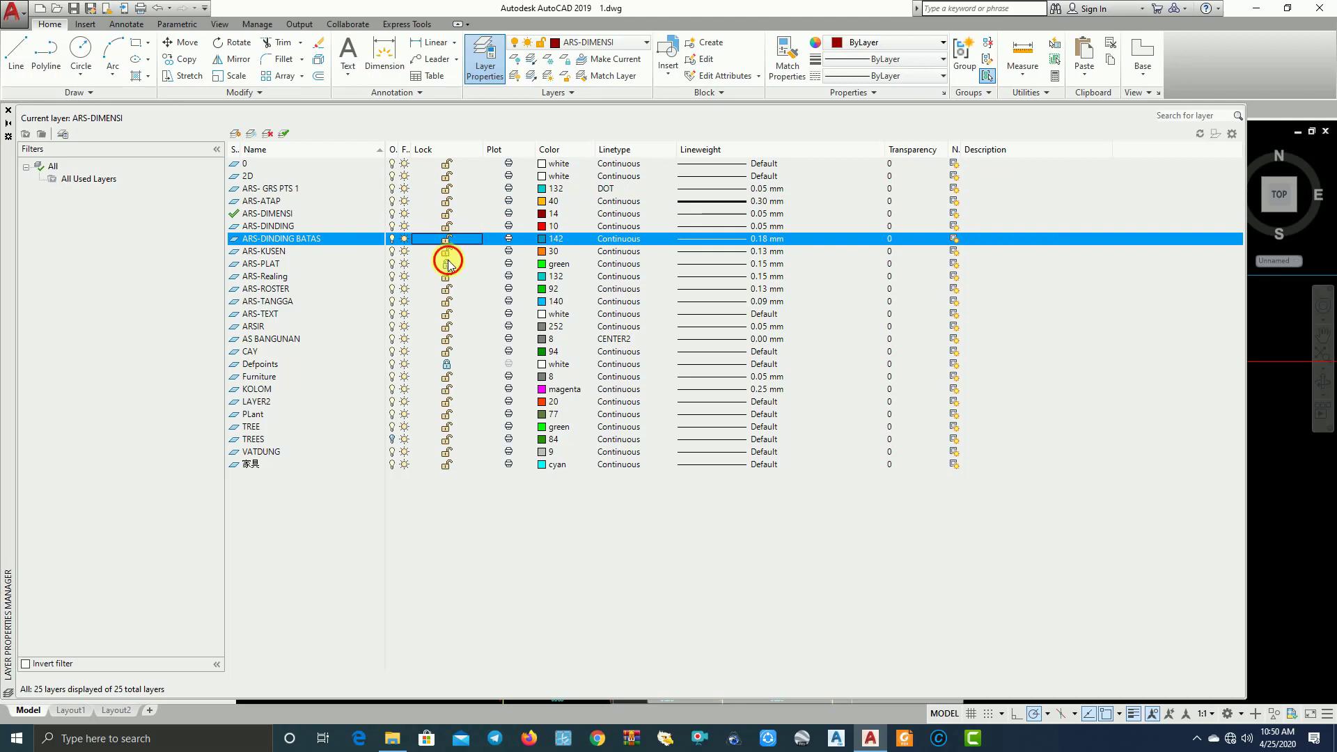
left_click(446, 264)
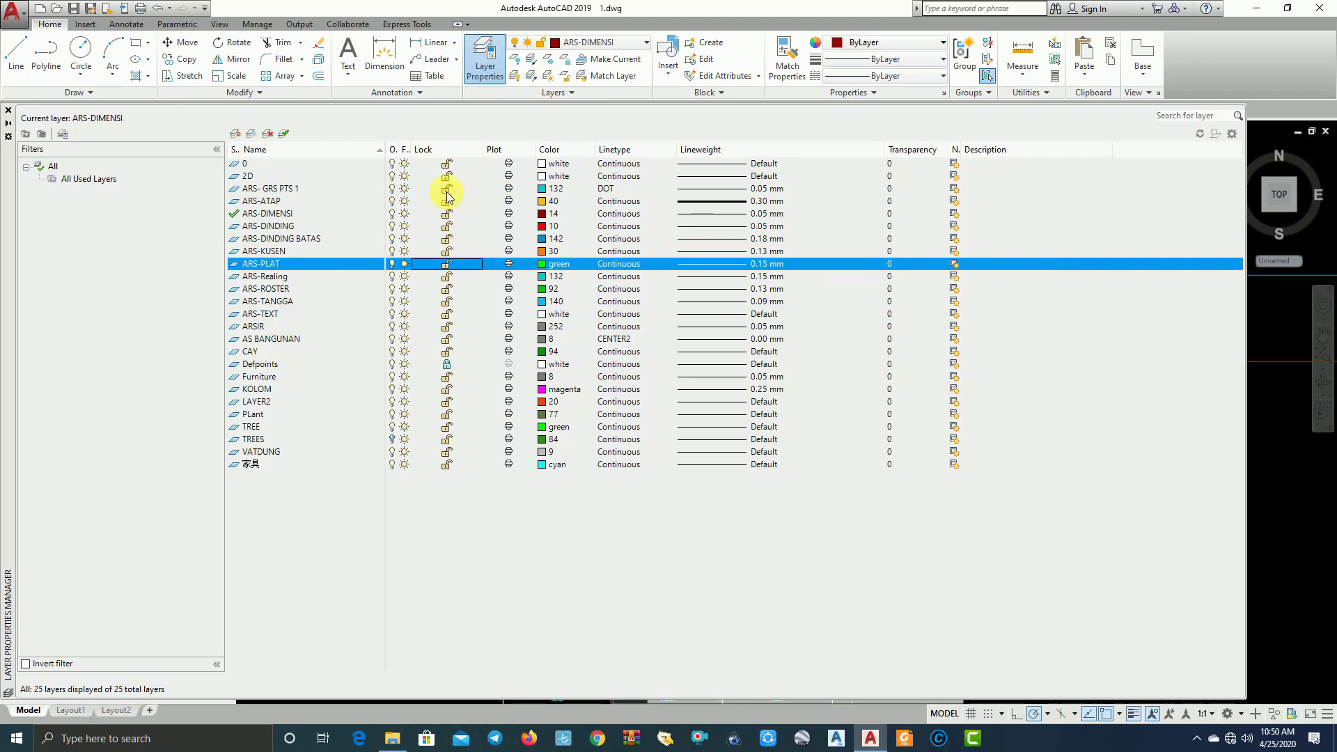
Lock all layers from 2D through 家具 together, unlock AS BANGUNAN again, and close the layer manager
left_click(262, 177)
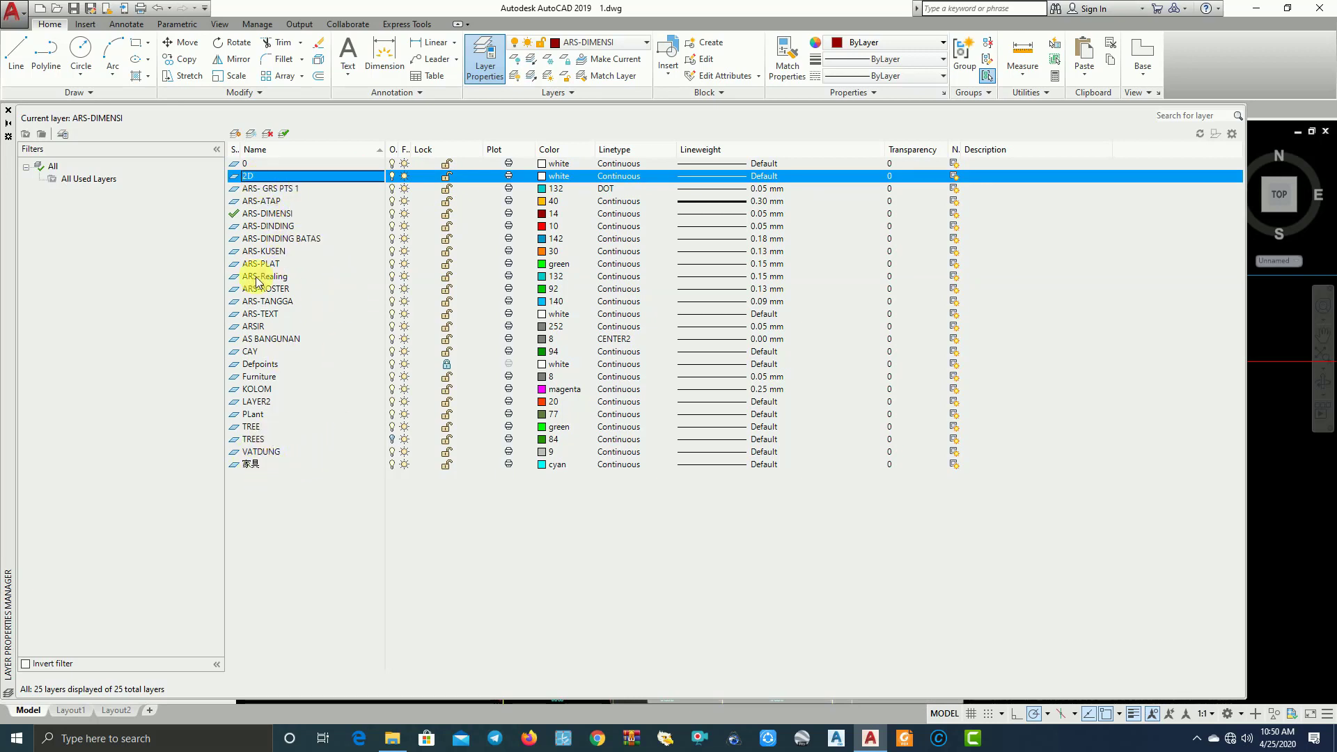
left_click(250, 465, "shift")
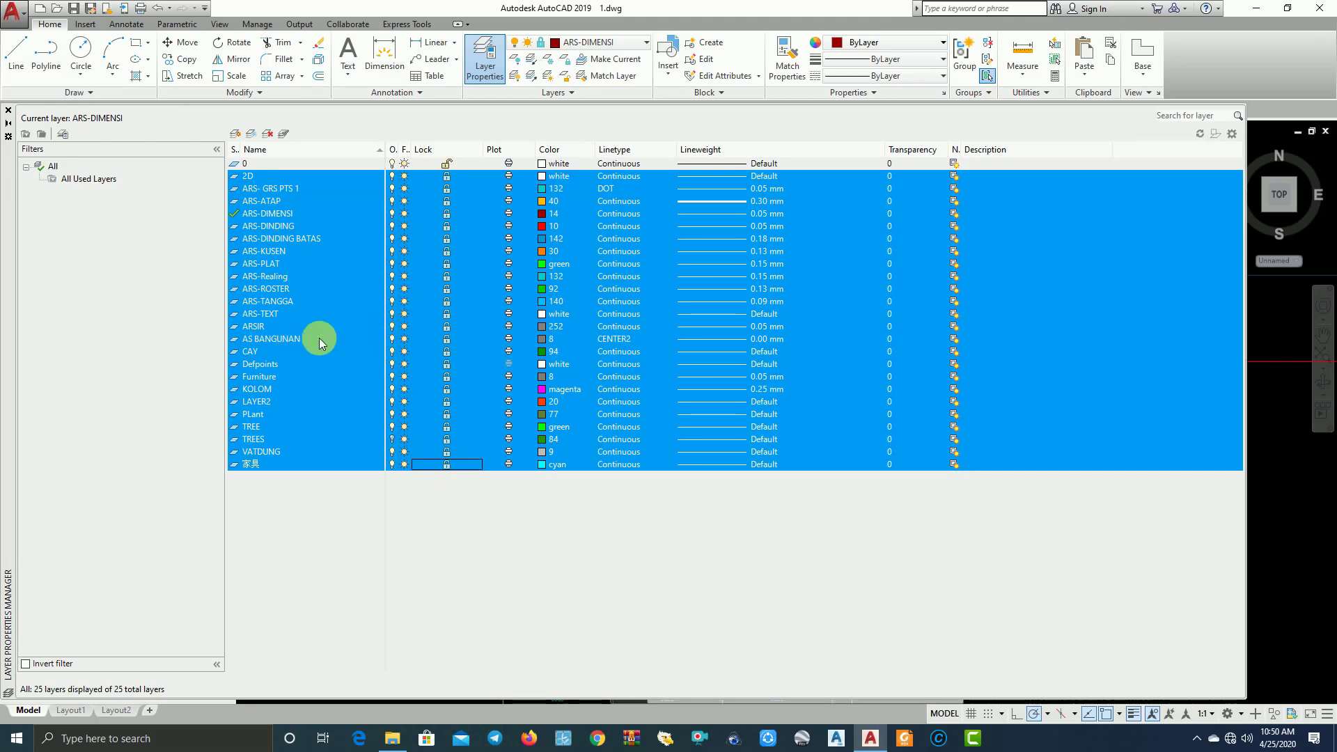
double_click(291, 339)
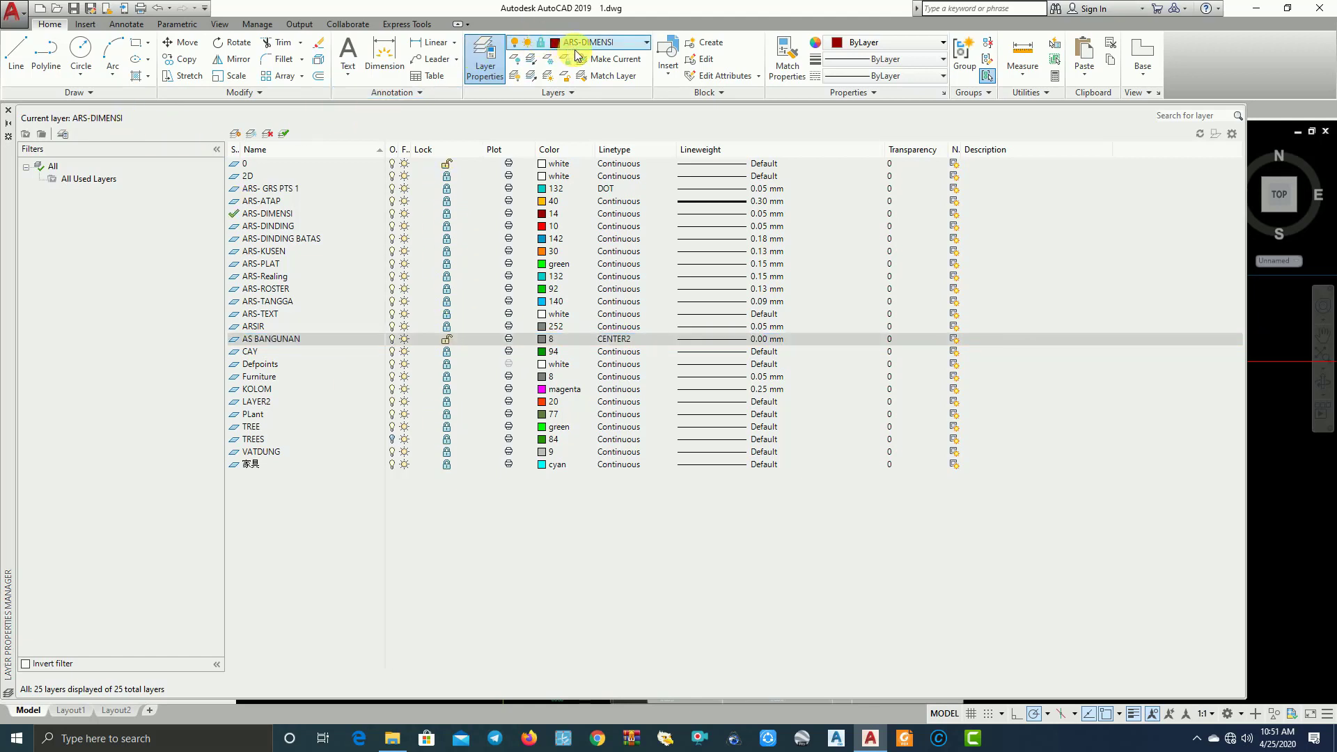
left_click(10, 110)
scroll(445, 209, "down", 3)
left_click(434, 195)
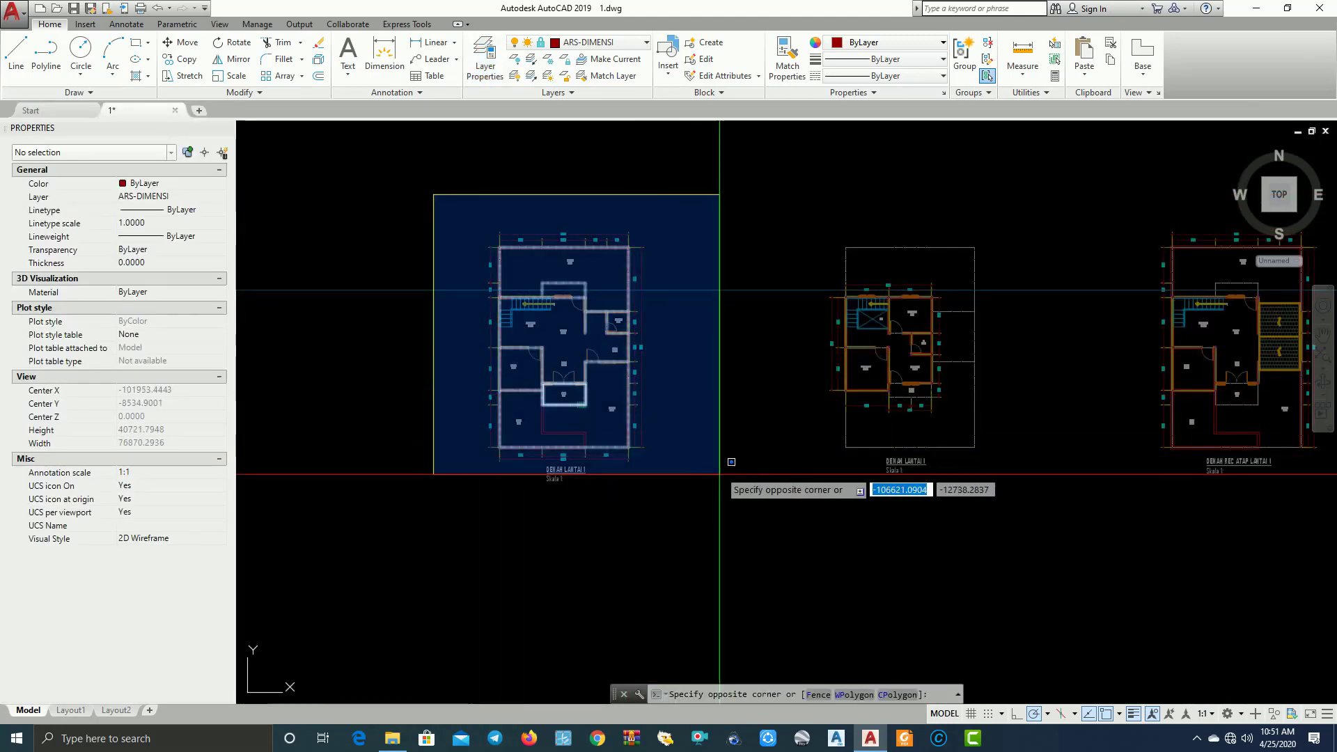
scroll(436, 355, "up", 4)
left_click(494, 481)
scroll(744, 497, "up", 2)
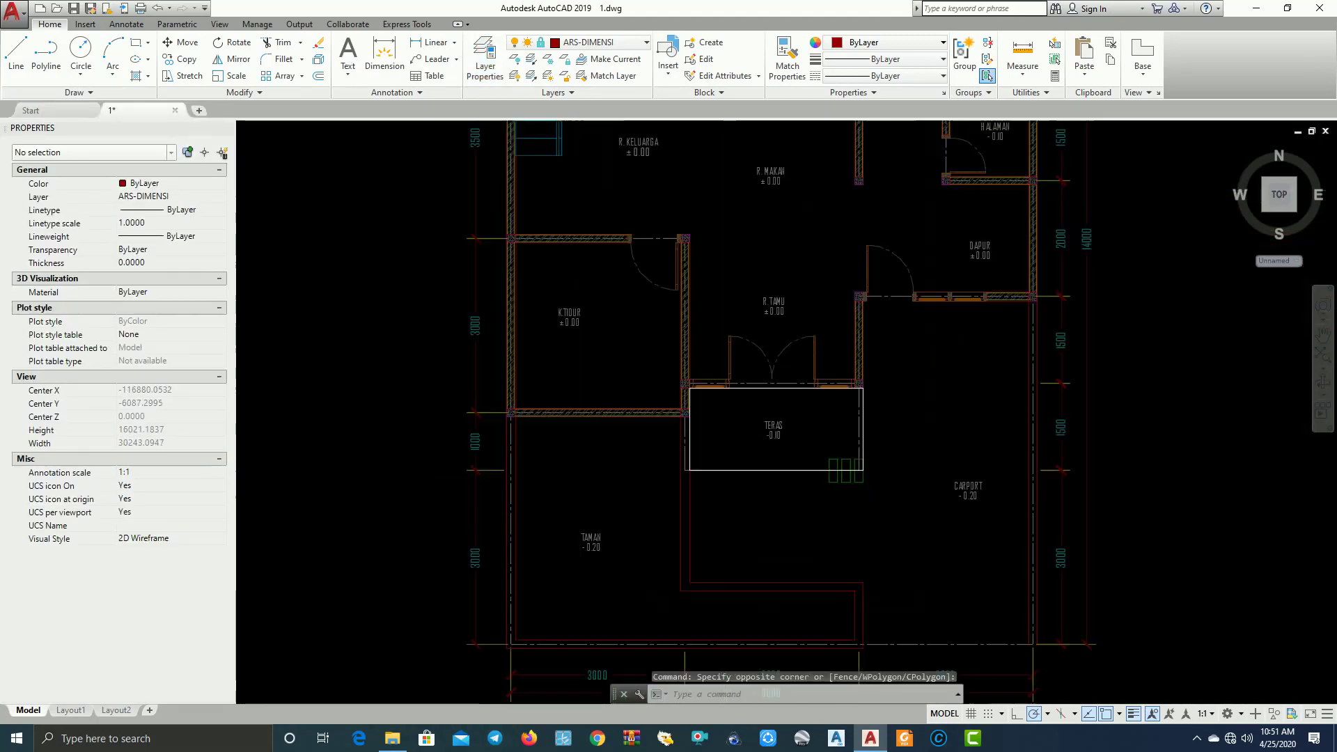
scroll(766, 453, "up", 4)
scroll(764, 423, "down", 12)
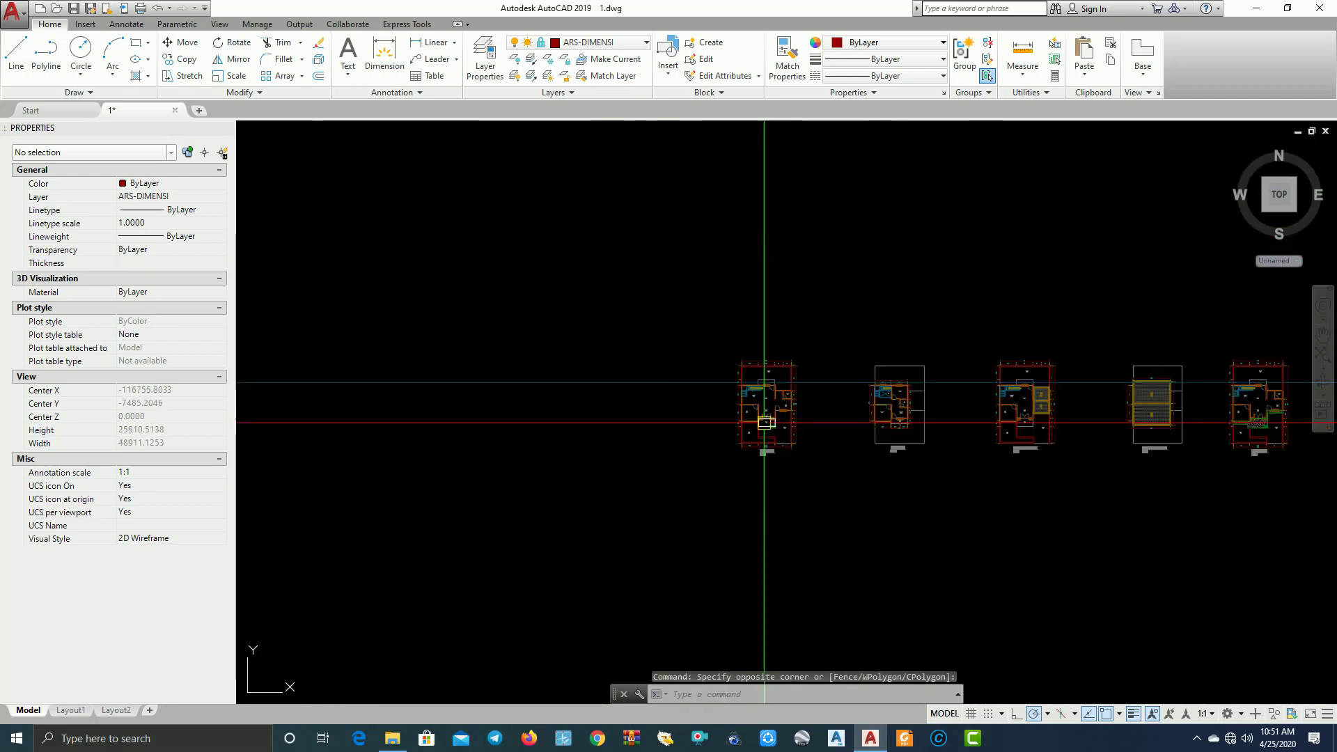
Window-select the DENAH LANTAI 1 plan and copy its unlocked axis lines about 17,826 units horizontally to the plan's left
left_click(690, 311)
scroll(806, 485, "up", 2)
scroll(832, 511, "up", 2)
left_click(833, 514)
middle_click_drag(787, 457, 864, 549)
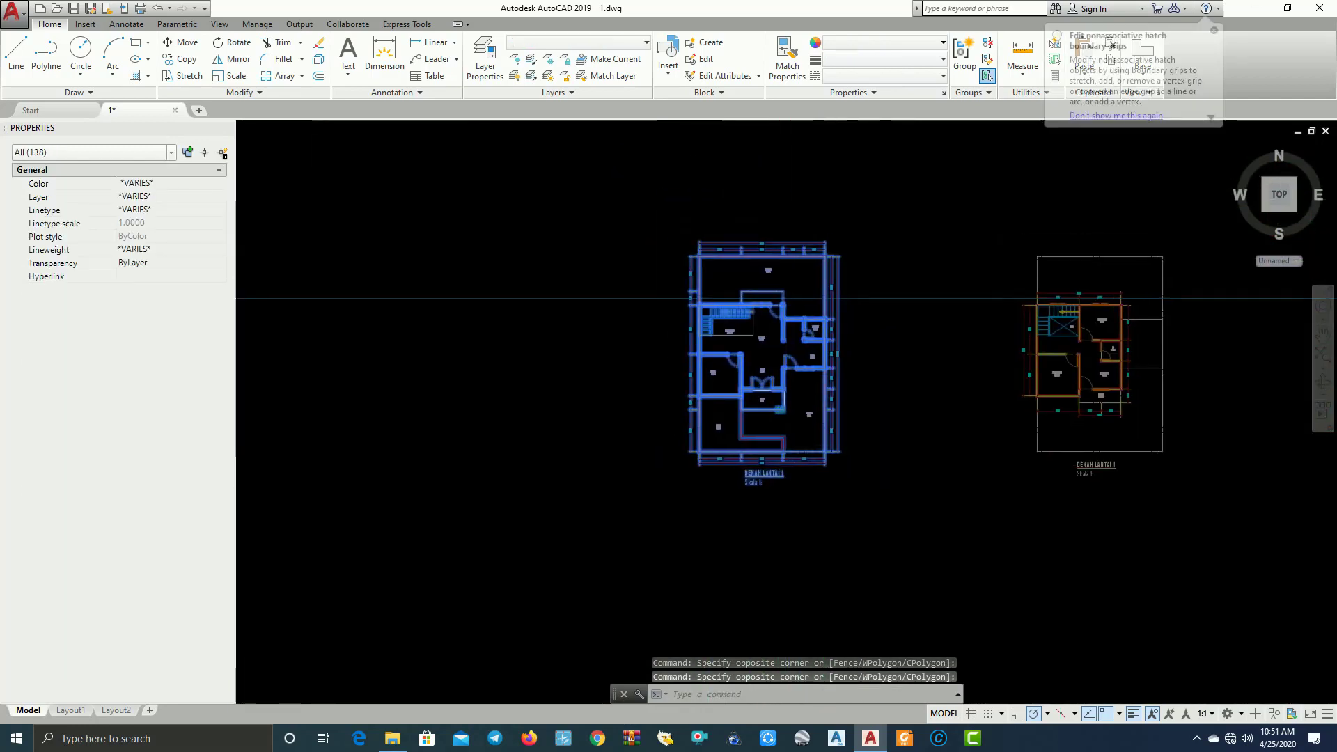
left_click(182, 59)
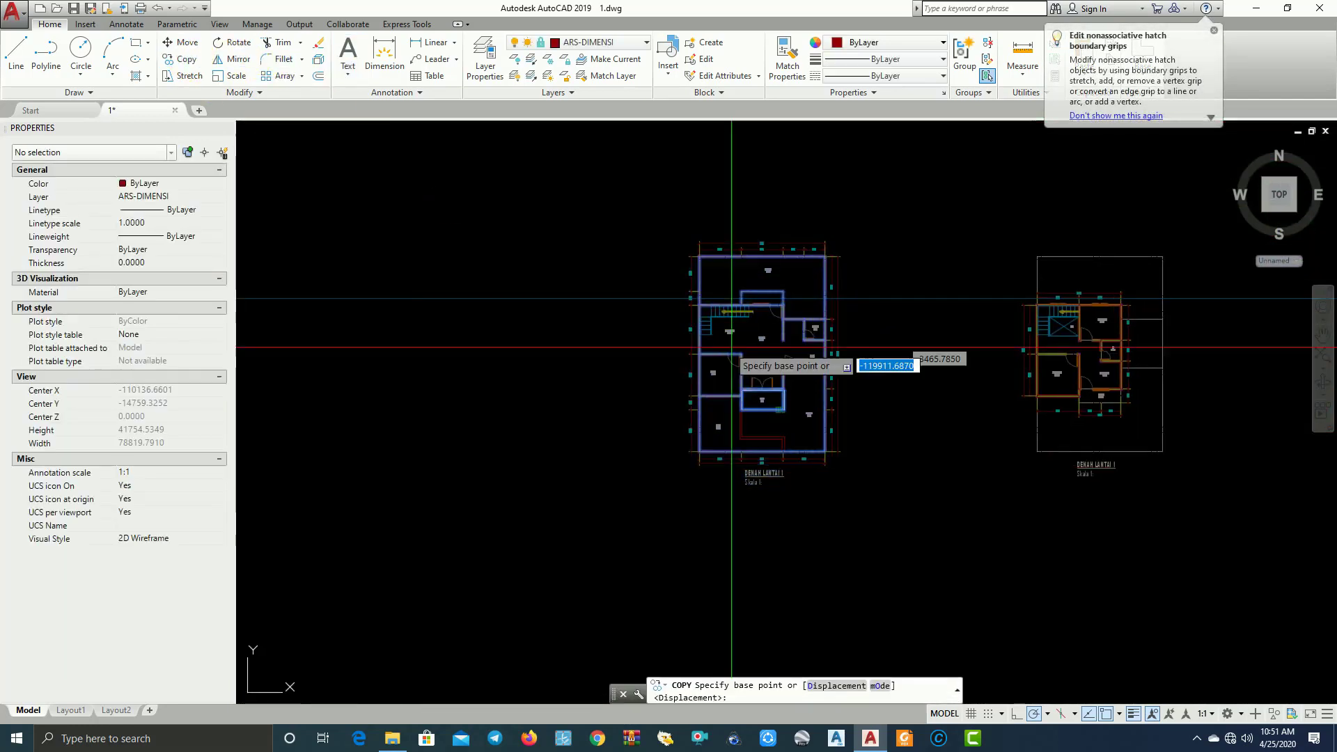
left_click(784, 352)
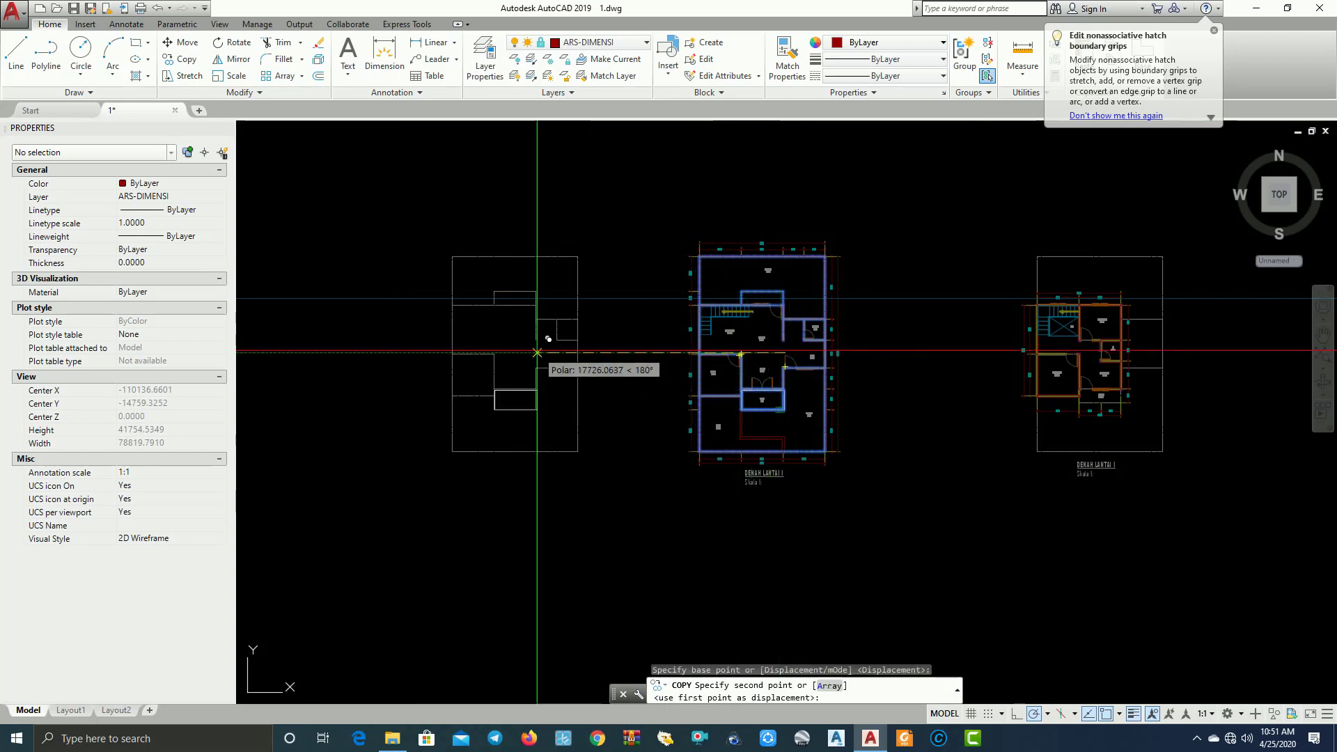
left_click(535, 353)
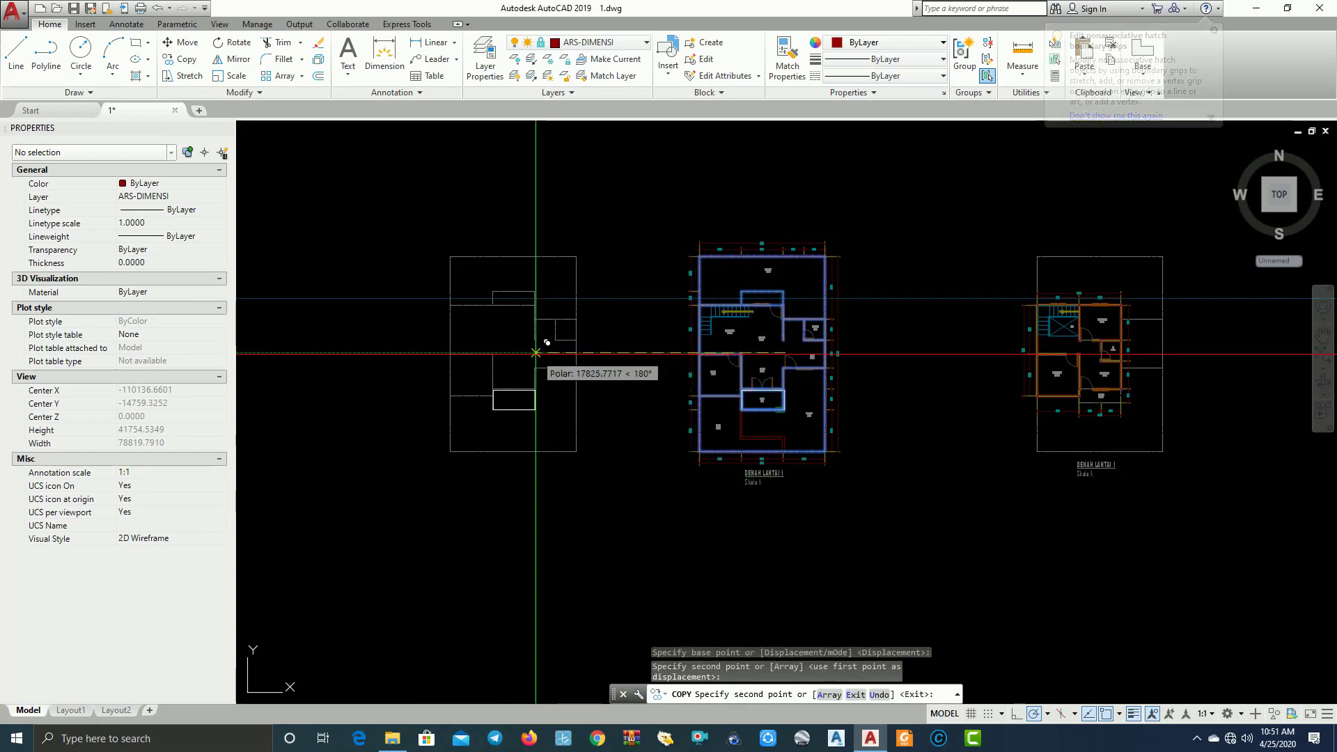
key("Return")
scroll(562, 337, "up", 2)
mouse_move(562, 337)
middle_mouse_down()
mouse_move(704, 343)
mouse_move(661, 378)
middle_mouse_up()
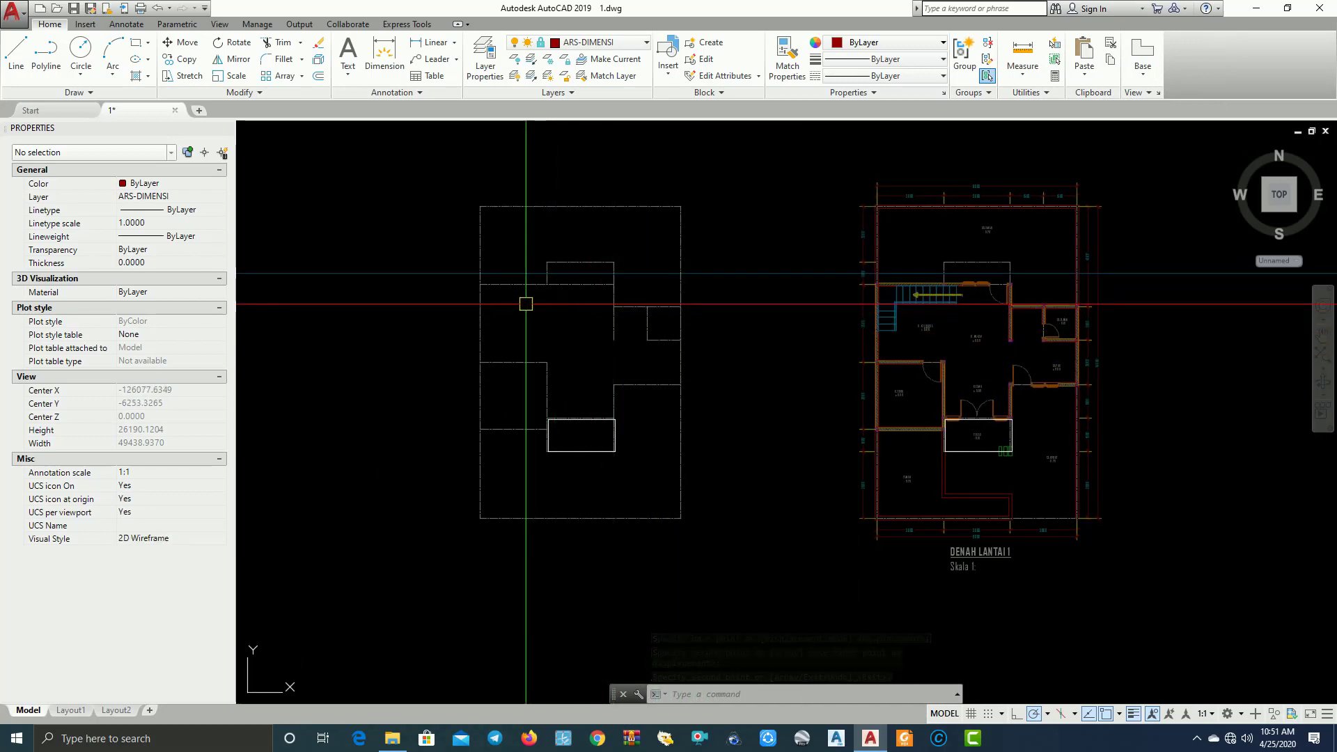
Erase the solid white terrace rectangle from the copied axis lines
scroll(654, 353, "up", 8)
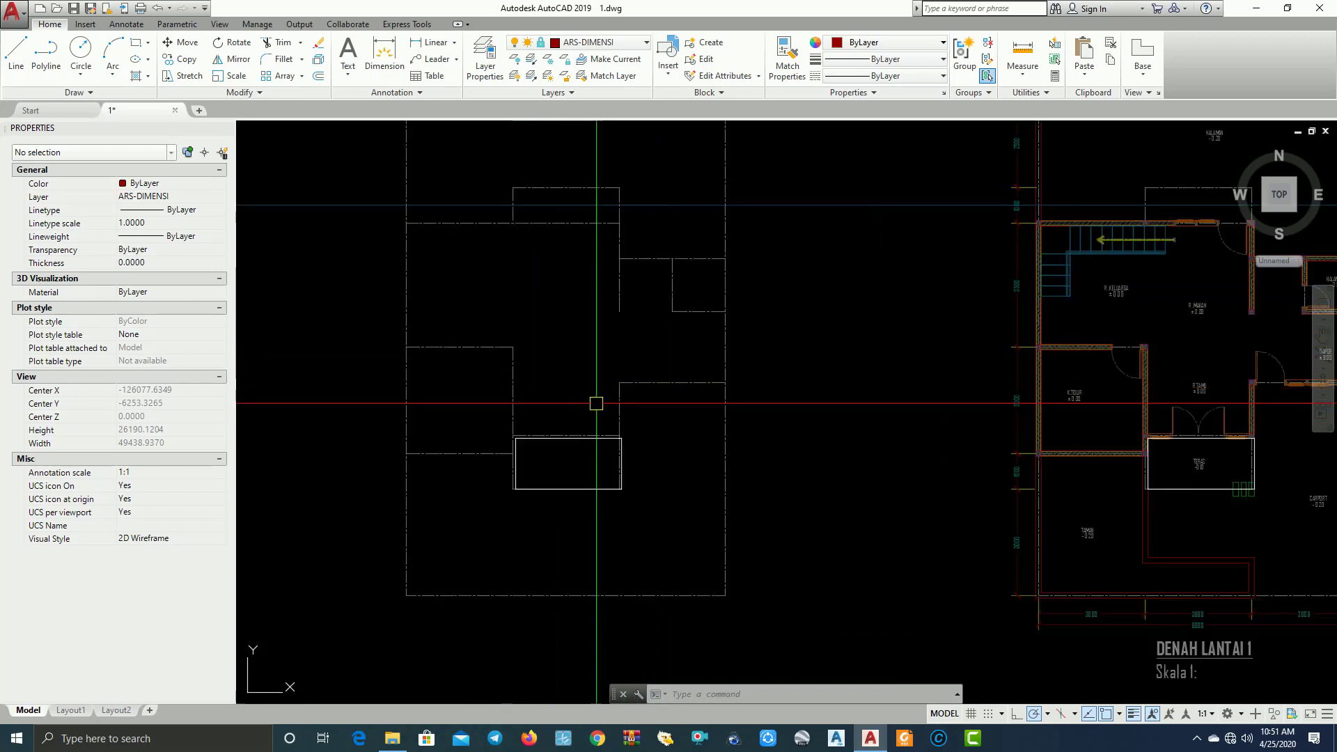
left_click(658, 458)
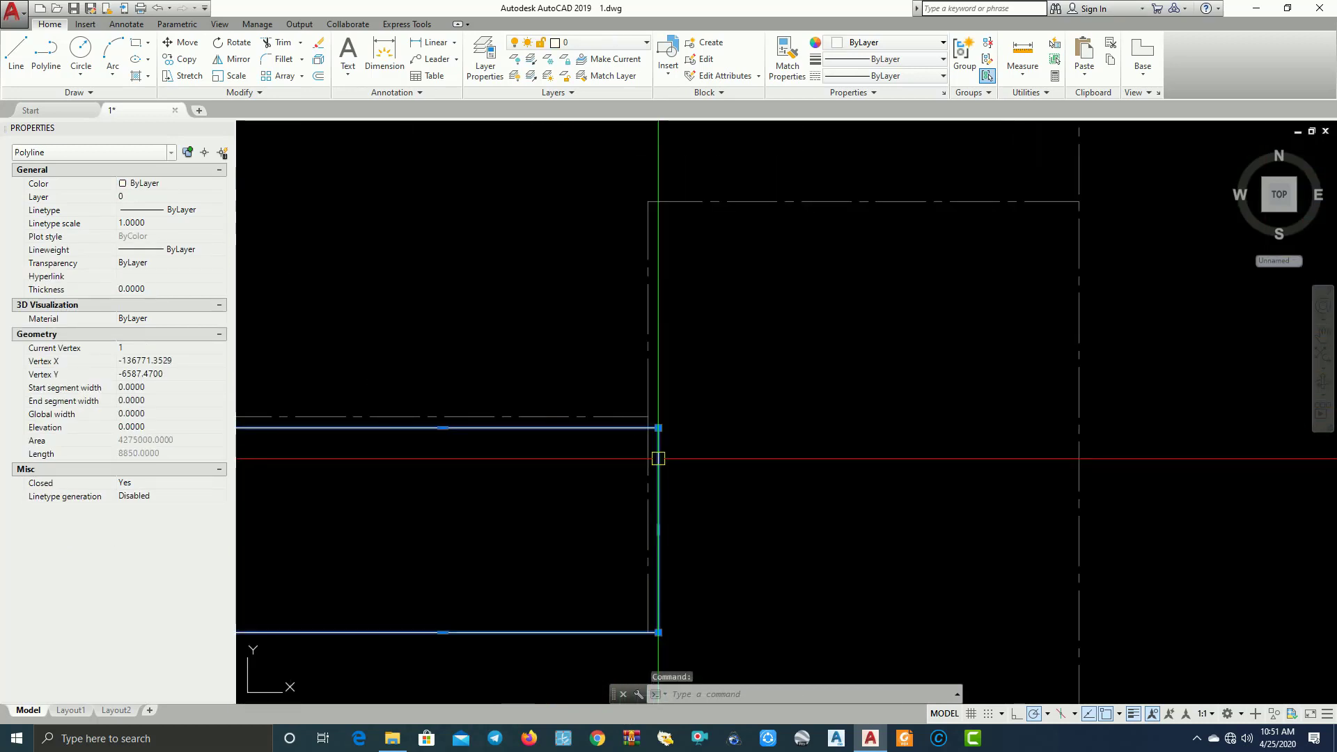
key("Return")
scroll(698, 432, "down", 6)
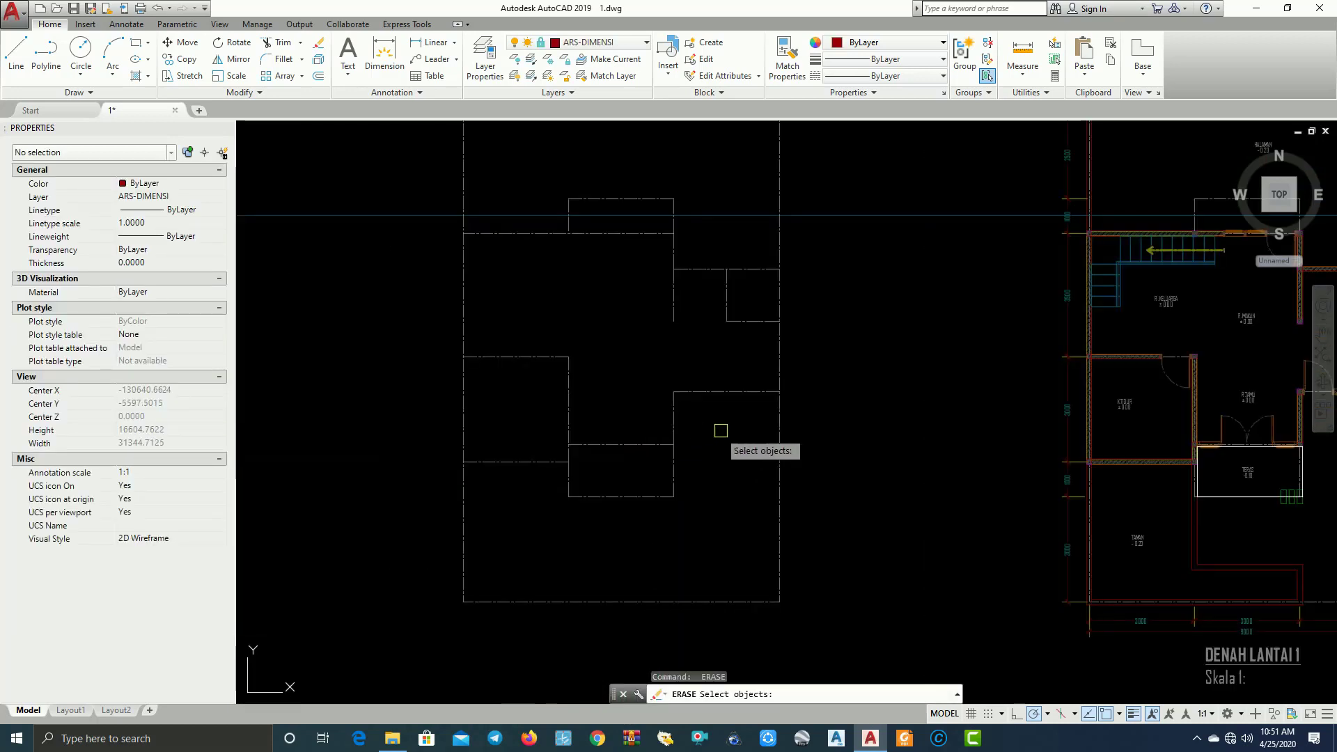
key("Escape")
mouse_move(783, 374)
middle_mouse_down()
mouse_move(770, 447)
mouse_move(750, 445)
middle_mouse_up()
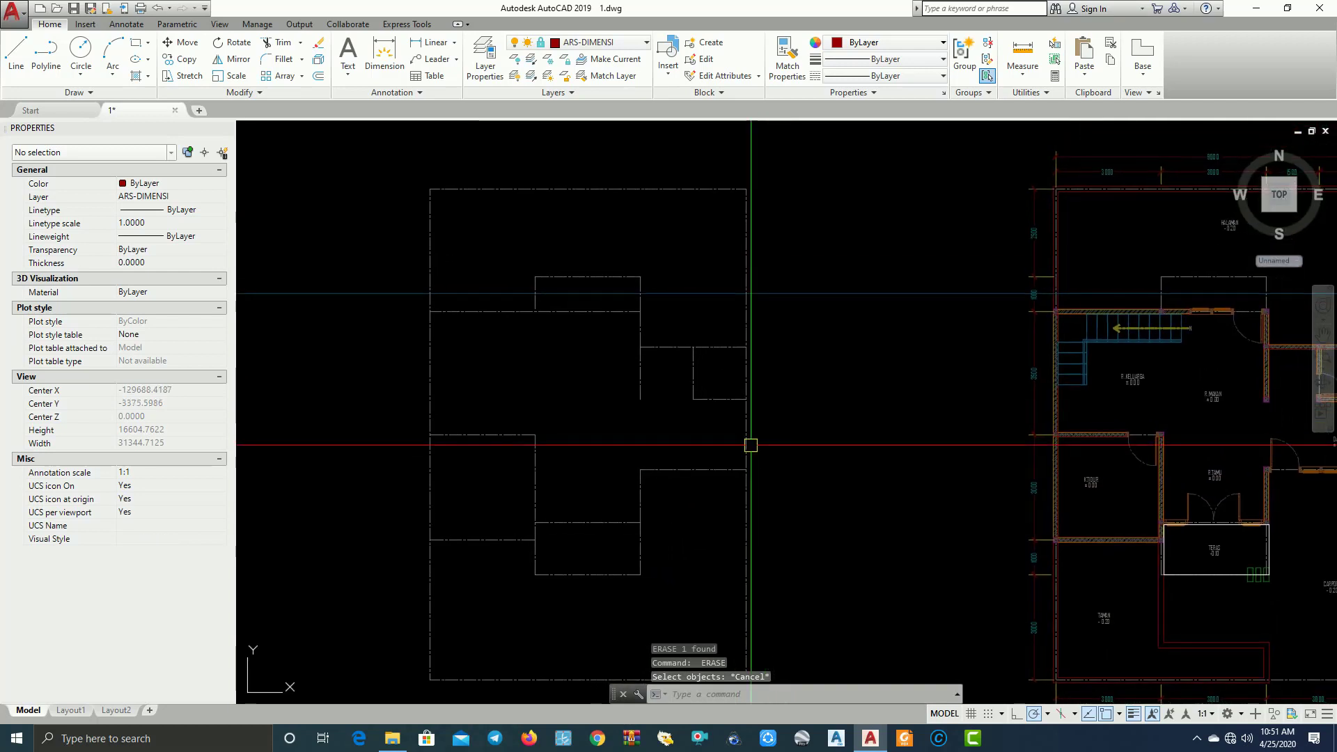
Examine the copied dash-dot axis lines, comparing them with the walls of the DENAH LANTAI 1 plan
scroll(550, 293, "up", 4)
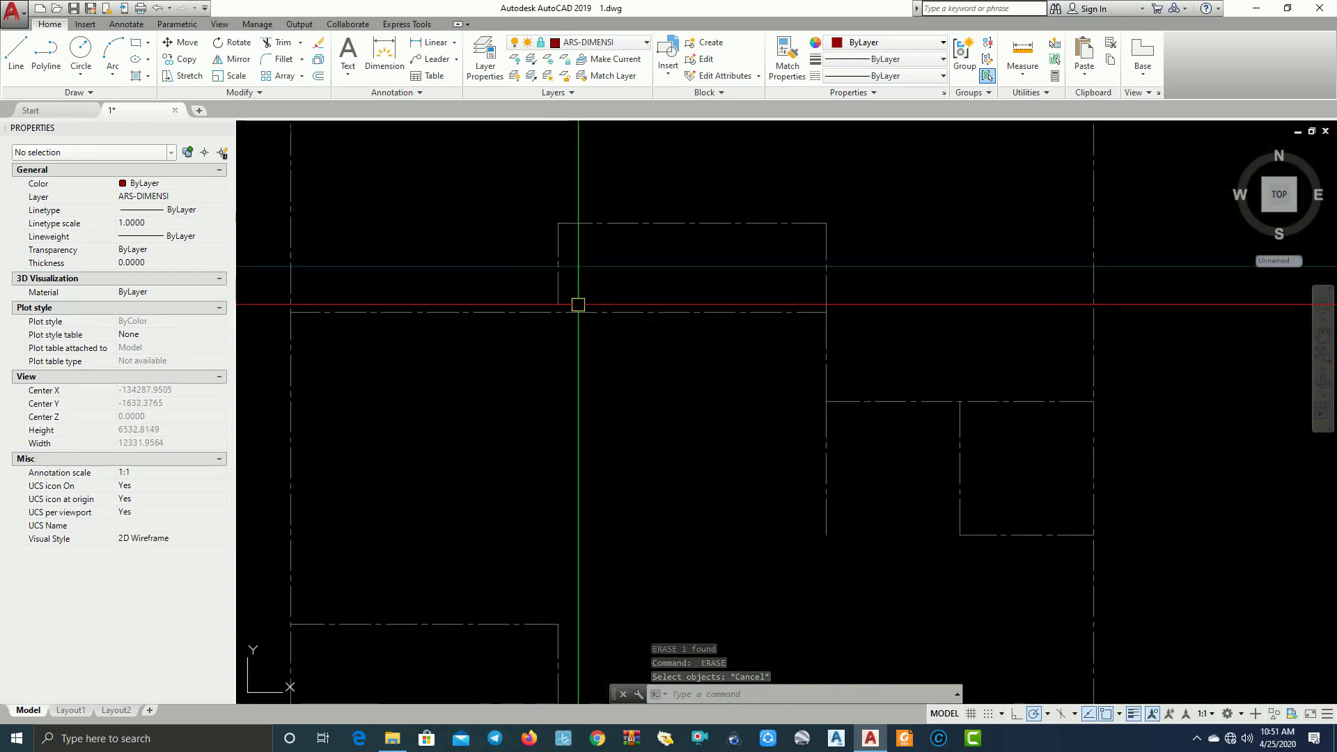
scroll(577, 304, "down", 4)
middle_click_drag(571, 305, 504, 286)
mouse_move(558, 351)
middle_mouse_down()
mouse_move(507, 298)
mouse_move(502, 259)
middle_mouse_up()
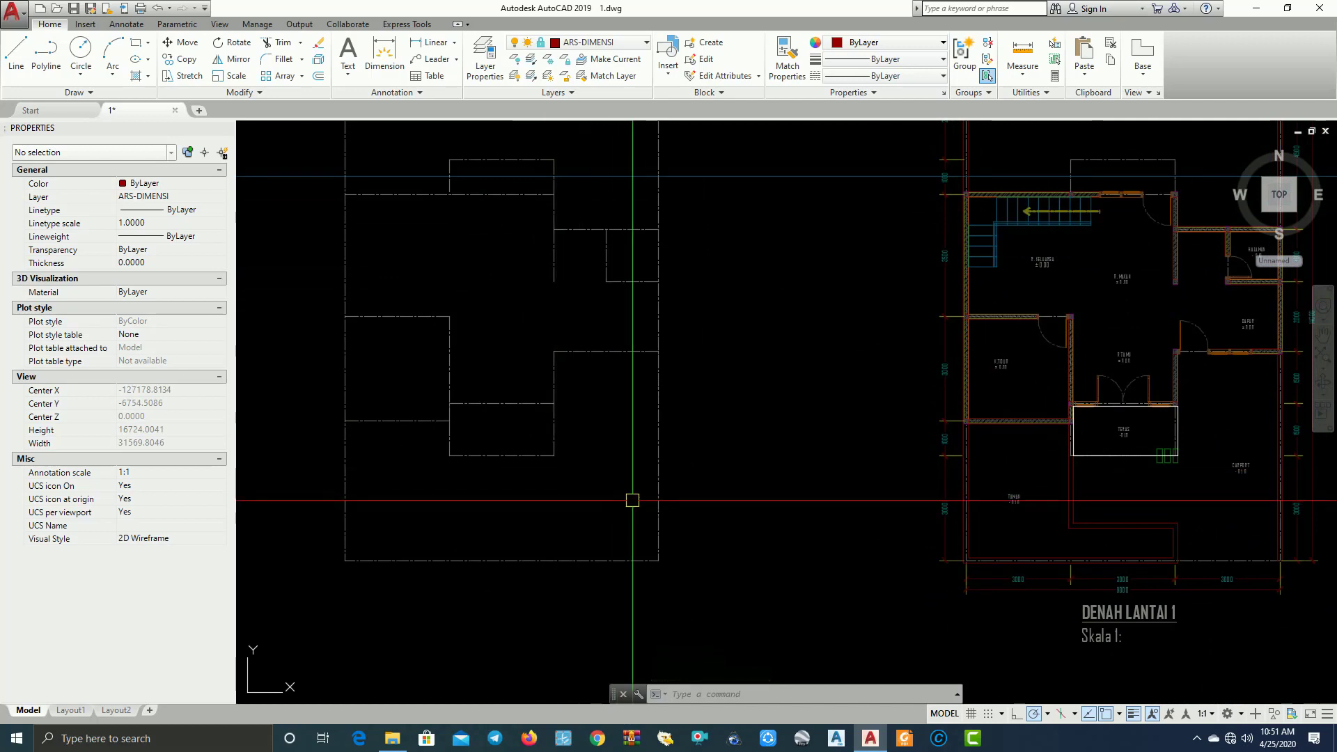
mouse_move(654, 432)
middle_mouse_down()
mouse_move(669, 469)
mouse_move(654, 529)
middle_mouse_up()
middle_click_drag(649, 390, 666, 430)
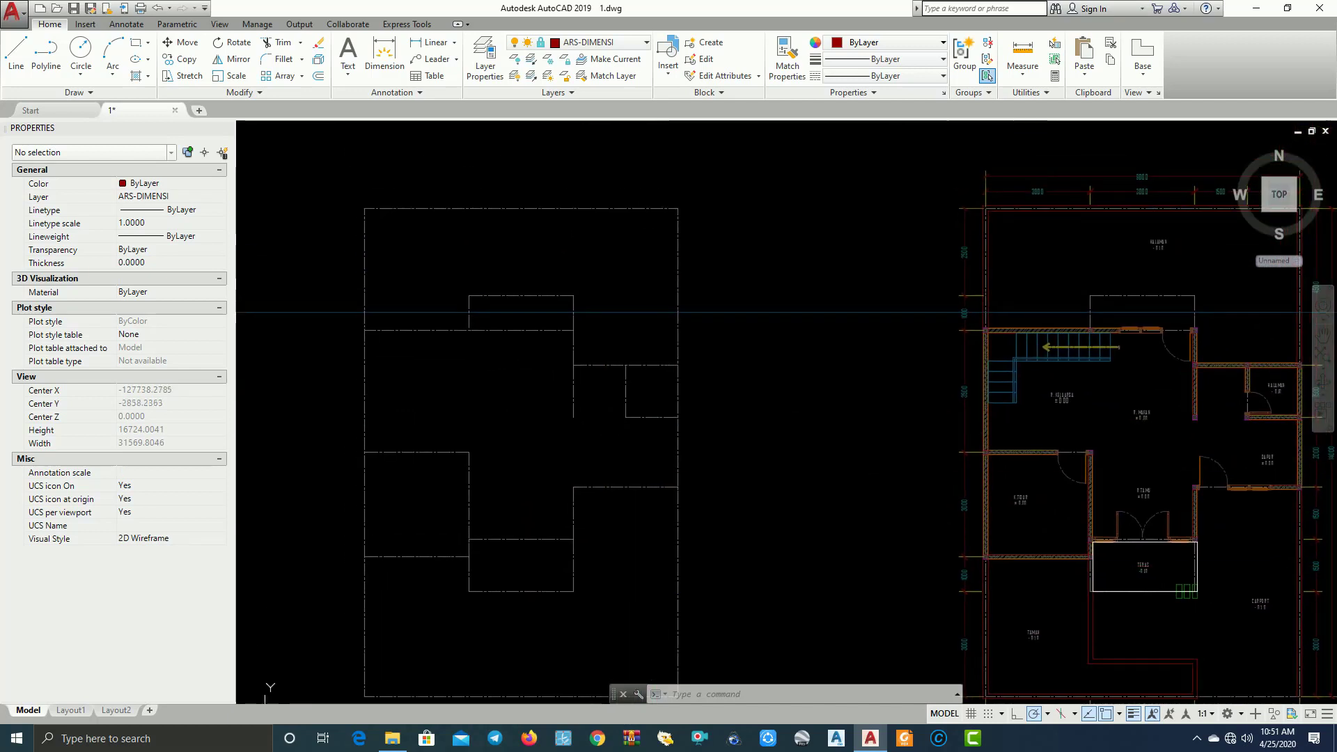
middle_click_drag(565, 342, 624, 283)
middle_click_drag(603, 356, 575, 337)
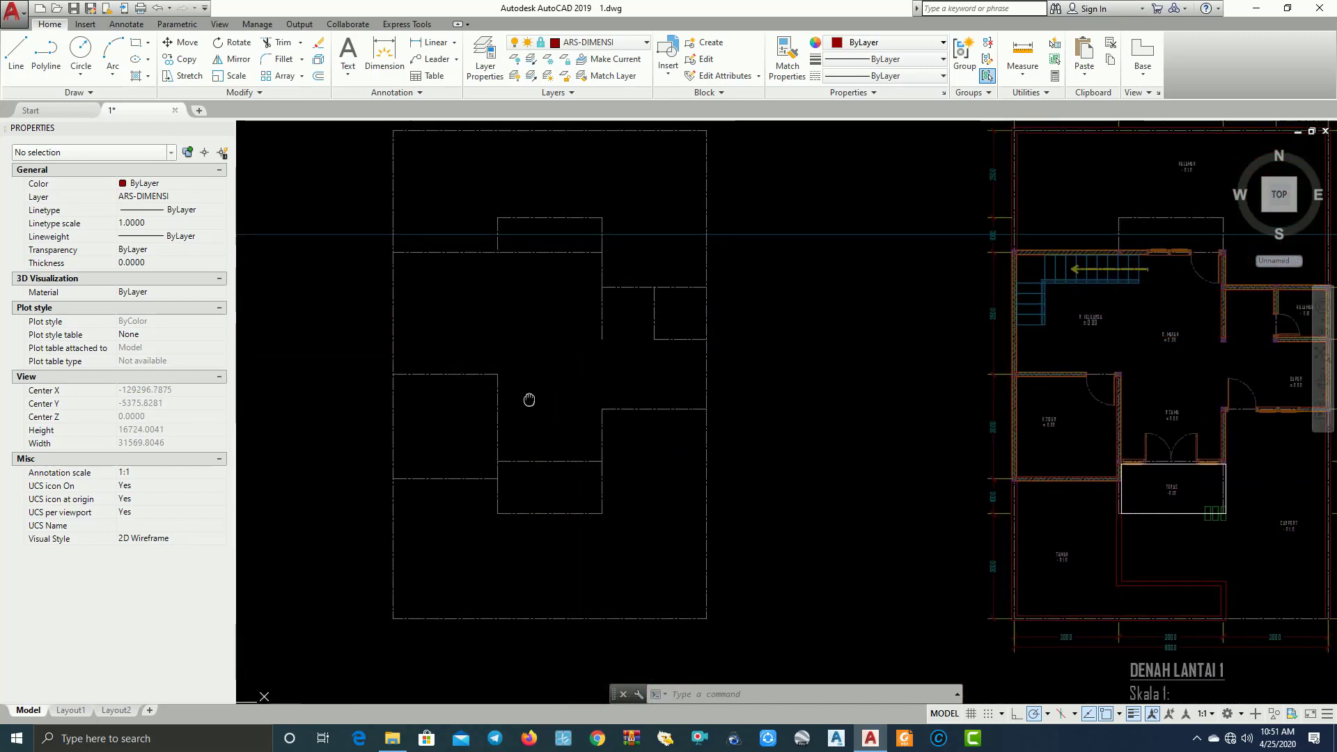
mouse_move(530, 399)
middle_mouse_down()
mouse_move(474, 412)
mouse_move(554, 379)
middle_mouse_up()
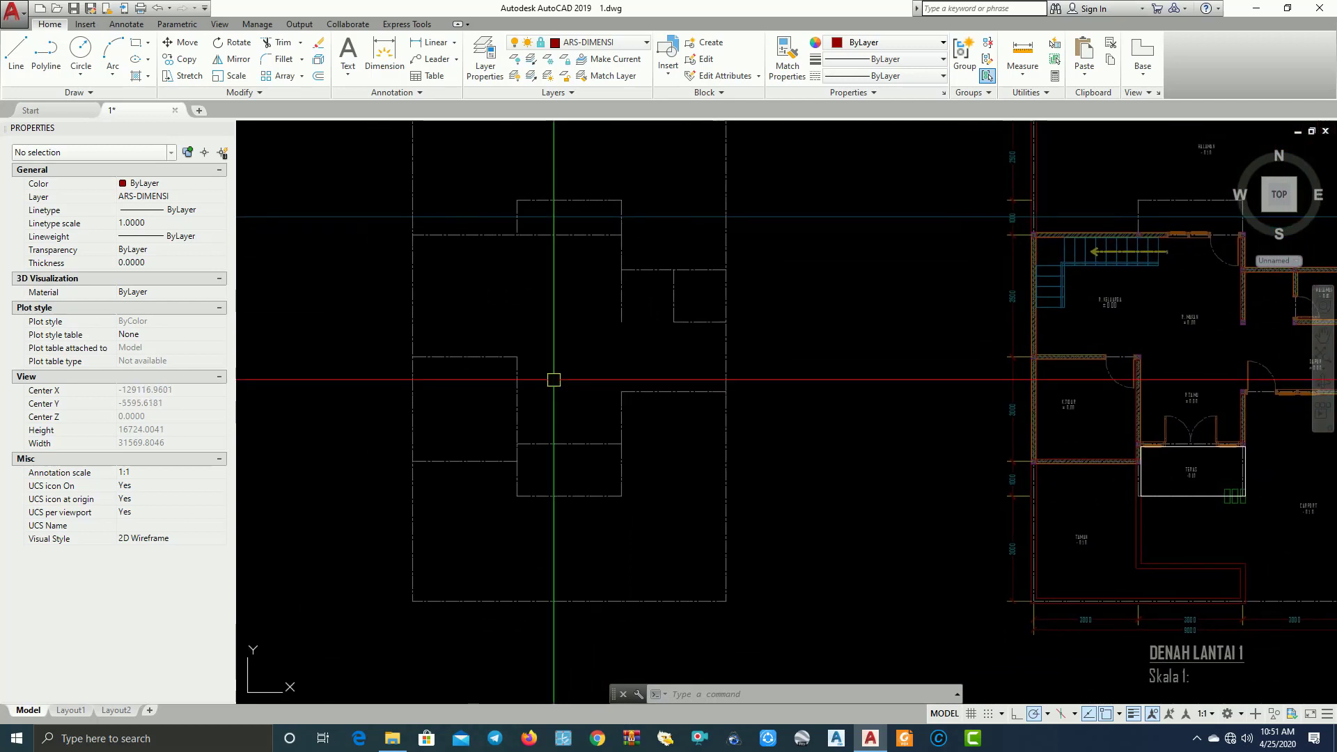
mouse_move(652, 370)
middle_mouse_down()
mouse_move(735, 369)
mouse_move(633, 382)
mouse_move(620, 412)
mouse_move(632, 415)
middle_mouse_up()
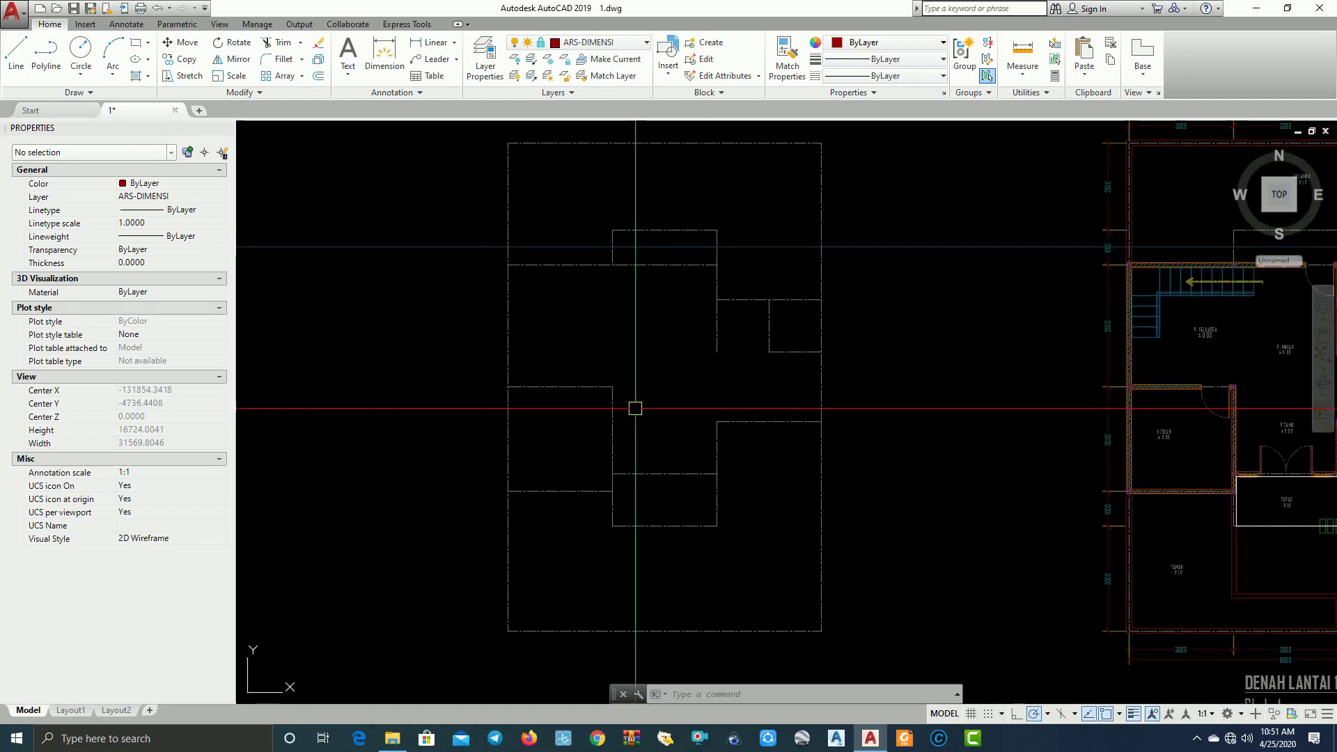
Reopen the Layer Properties Manager and create a new layer named Rencana Sloof based on layer 0
left_click(636, 45)
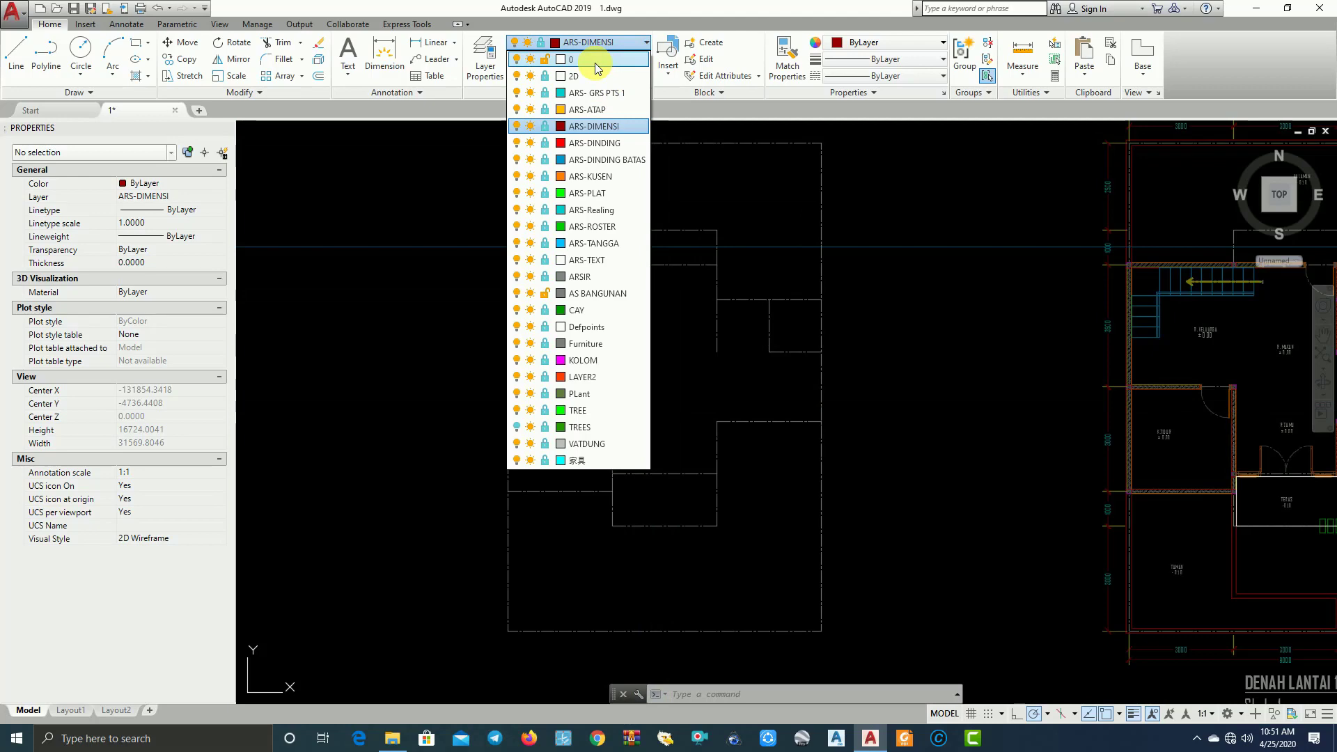
left_click(936, 325)
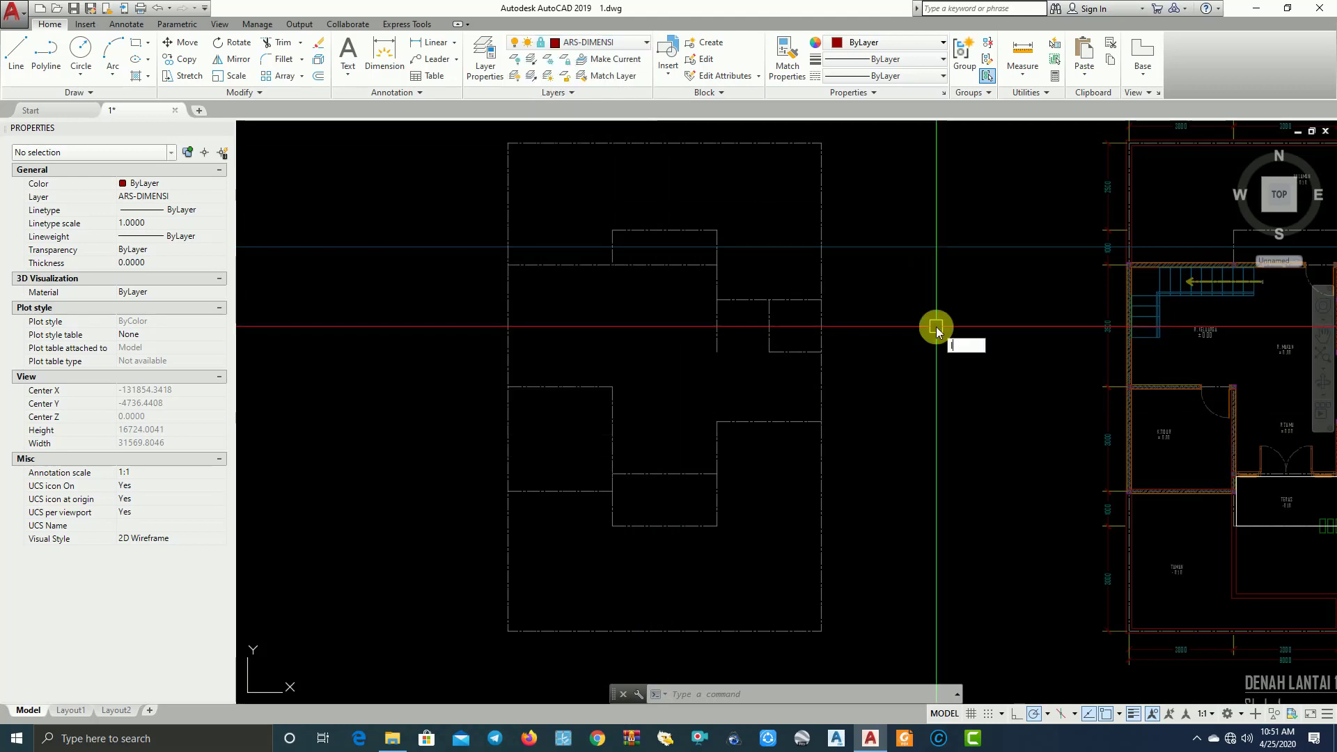
key("Return")
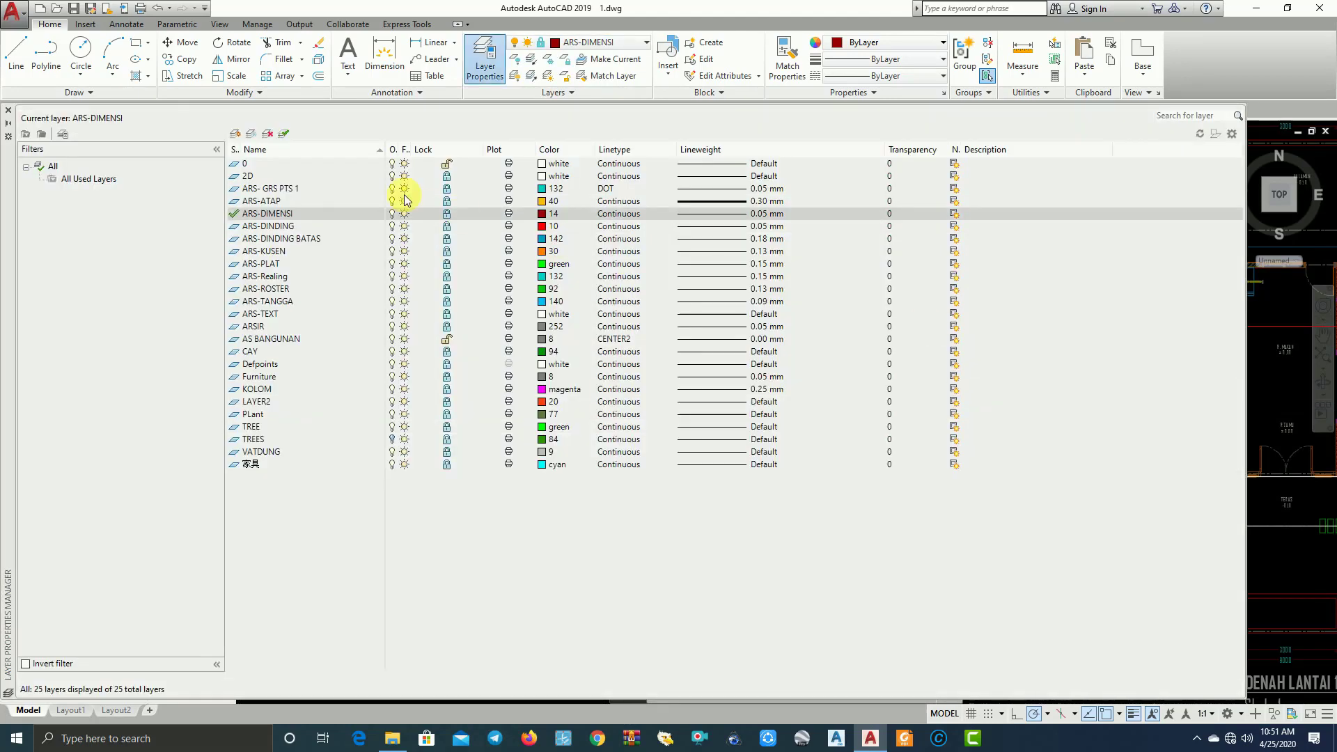
left_click(267, 165)
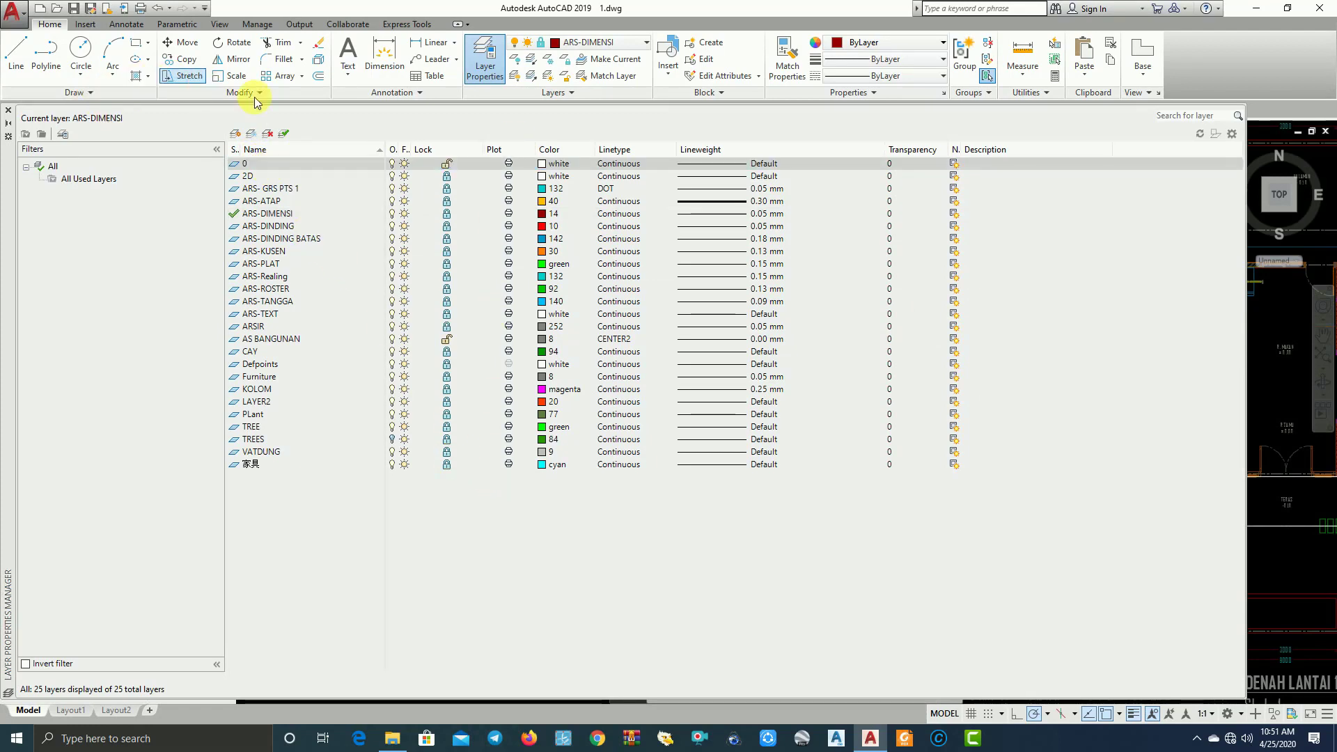
left_click(235, 134)
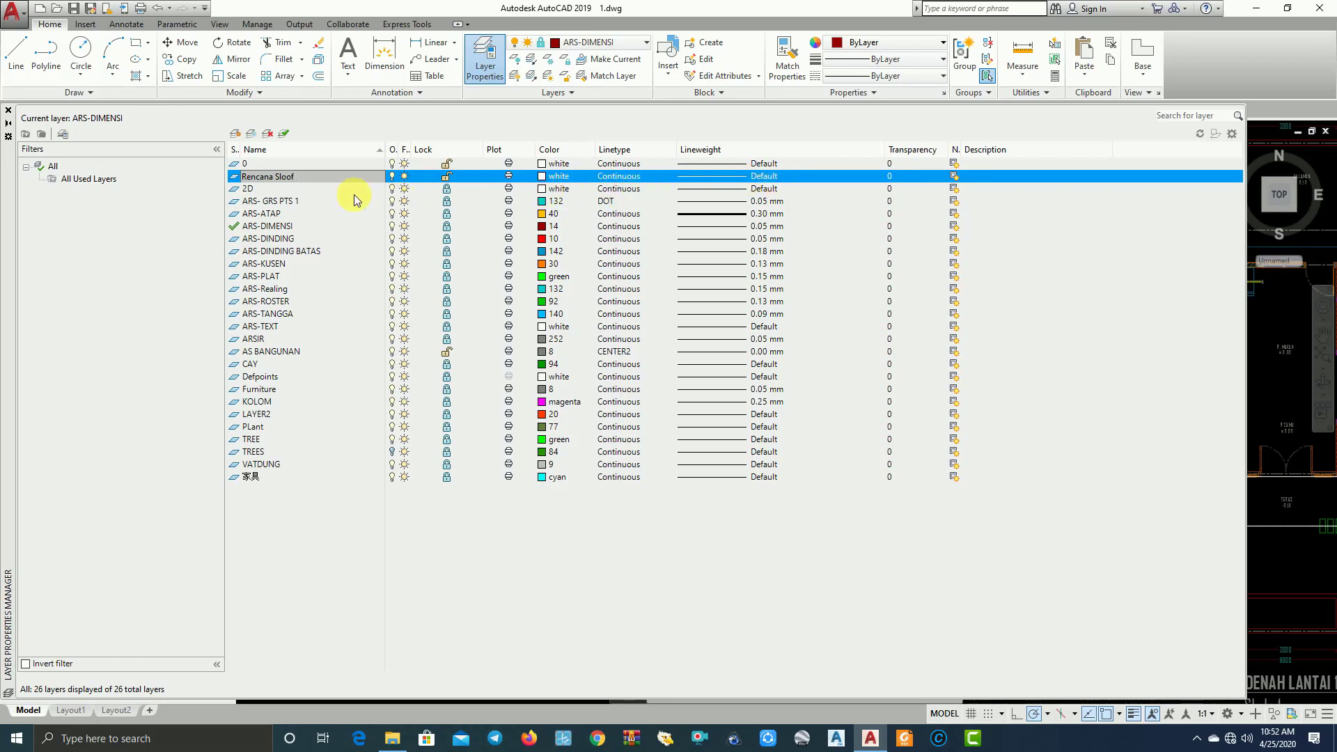
key("Return")
Create another new layer named Rencana Pondasi, based on the Rencana Sloof layer
left_click(318, 177)
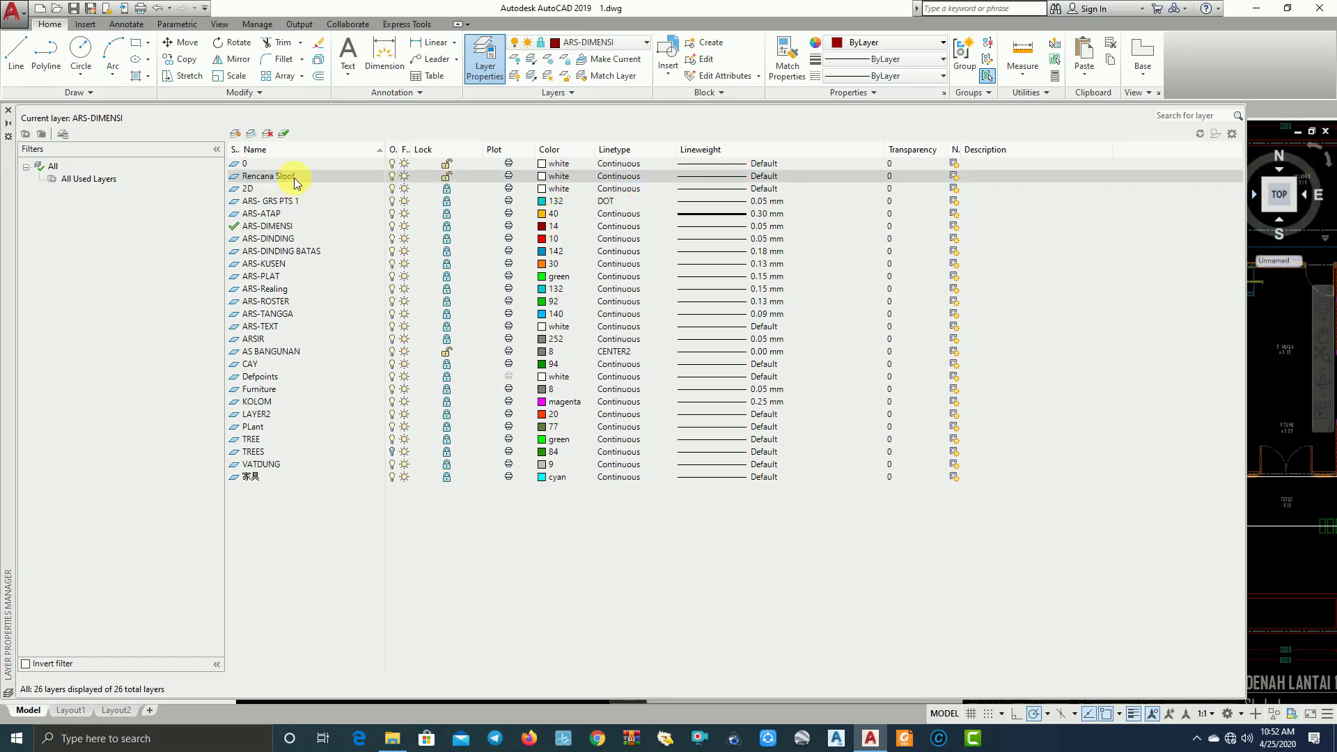
left_click(236, 134)
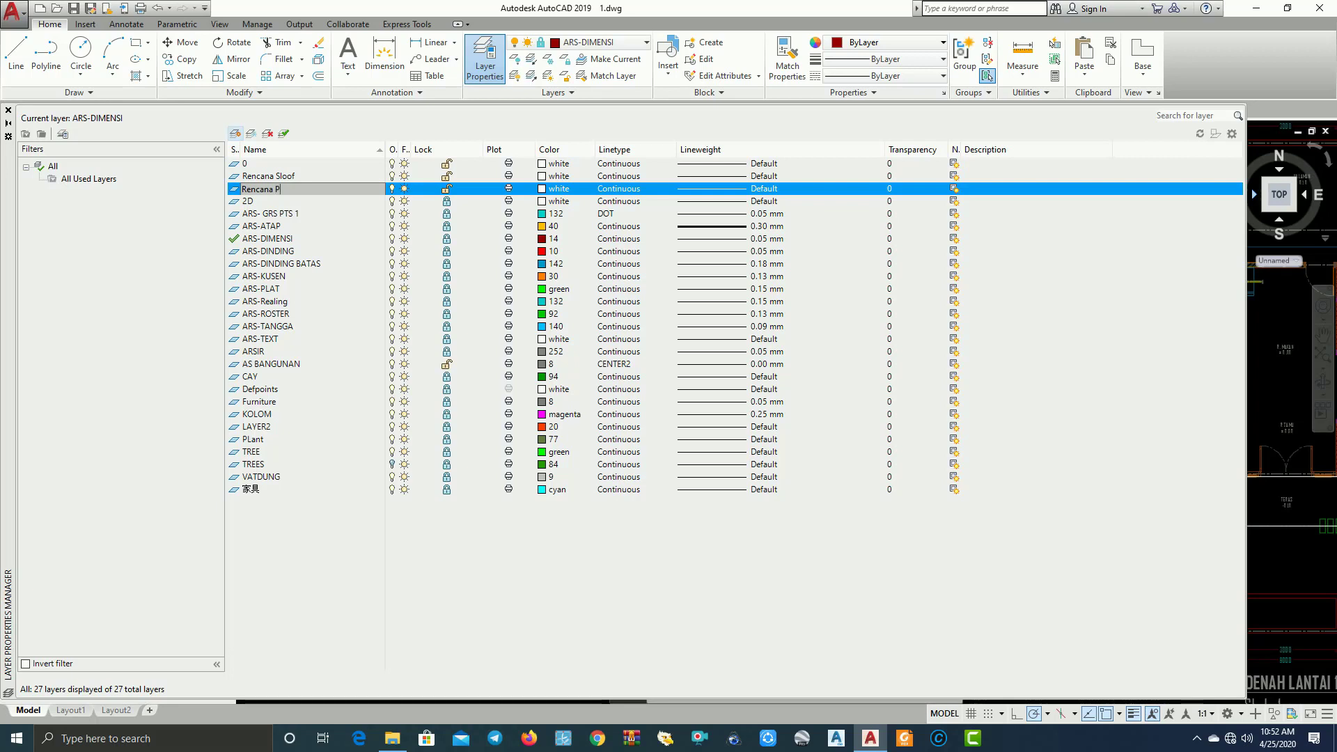
left_click(236, 135)
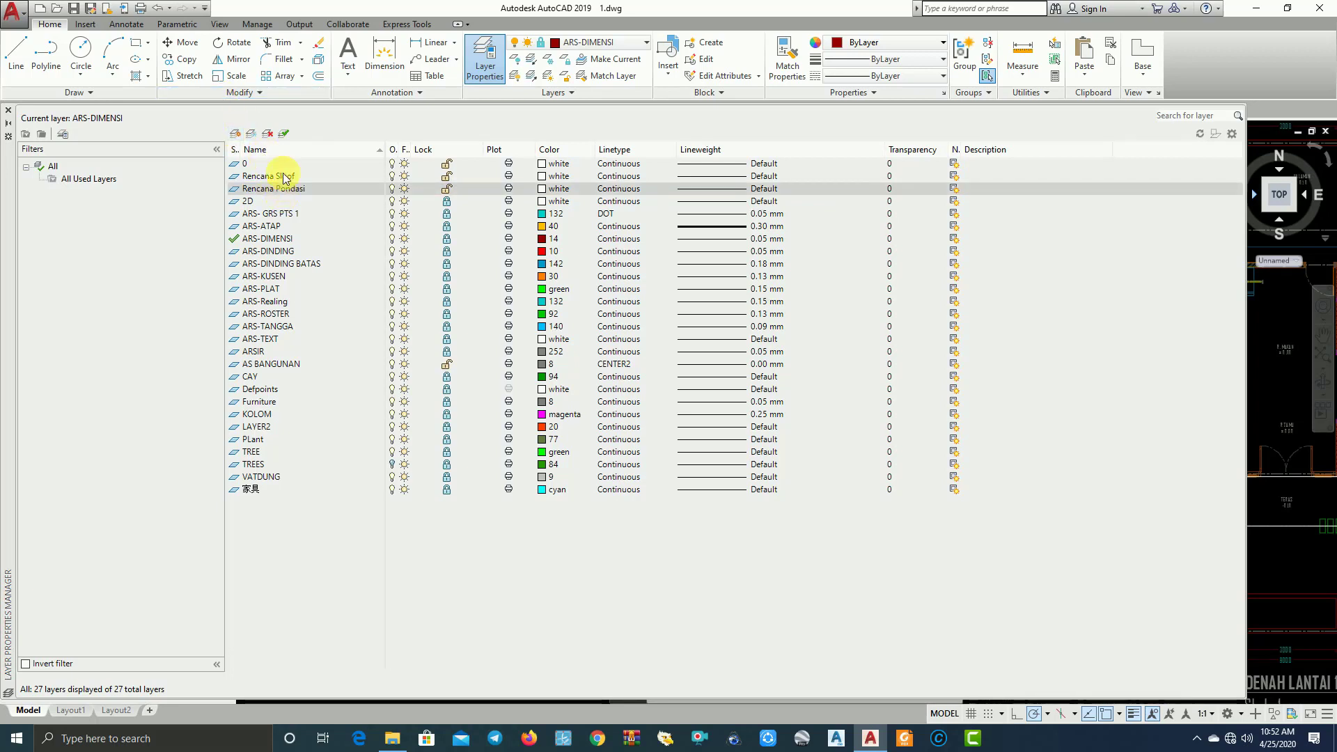
Make Rencana Sloof the current layer and close the layer manager
left_click(284, 178)
left_click(290, 188)
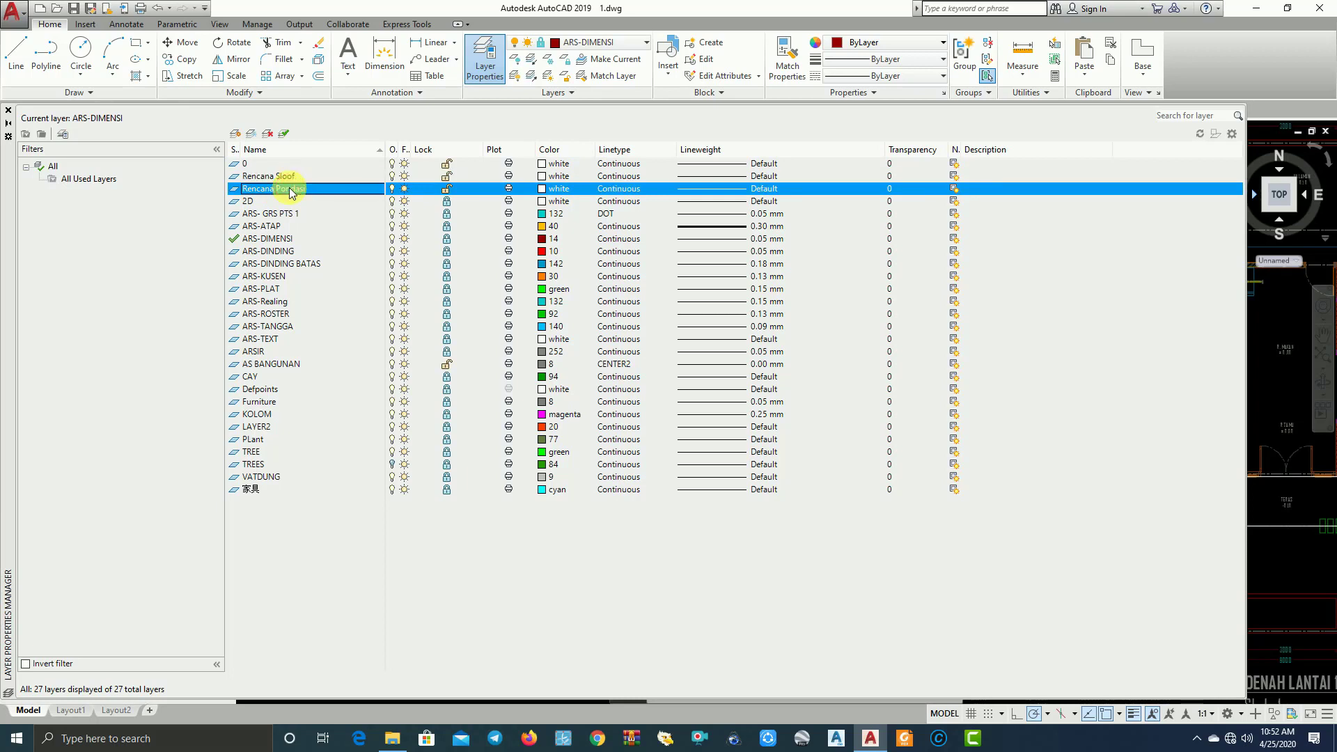
left_click(278, 177)
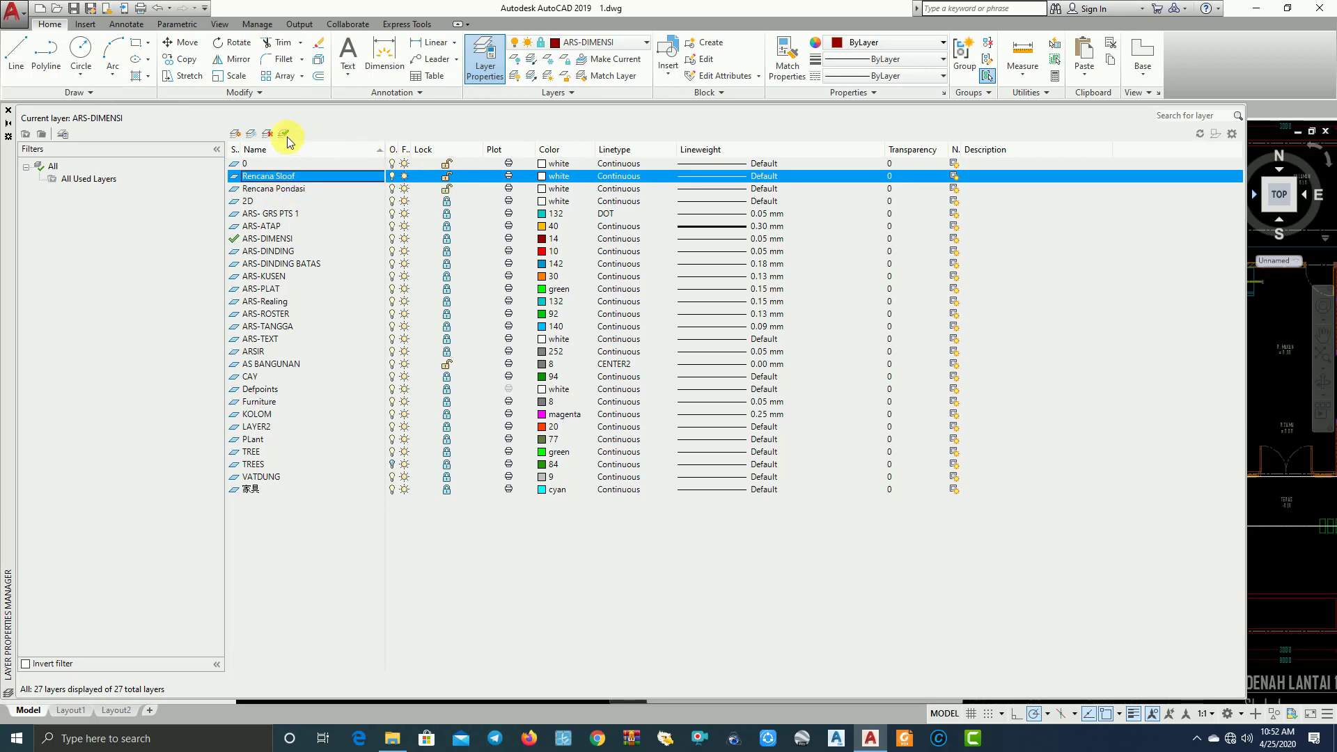
left_click(8, 111)
Look over the copied axis-line plan and the free drawing space beside it
mouse_move(504, 289)
middle_mouse_down()
mouse_move(389, 290)
mouse_move(500, 306)
mouse_move(750, 305)
middle_mouse_up()
scroll(390, 290, "down", 1)
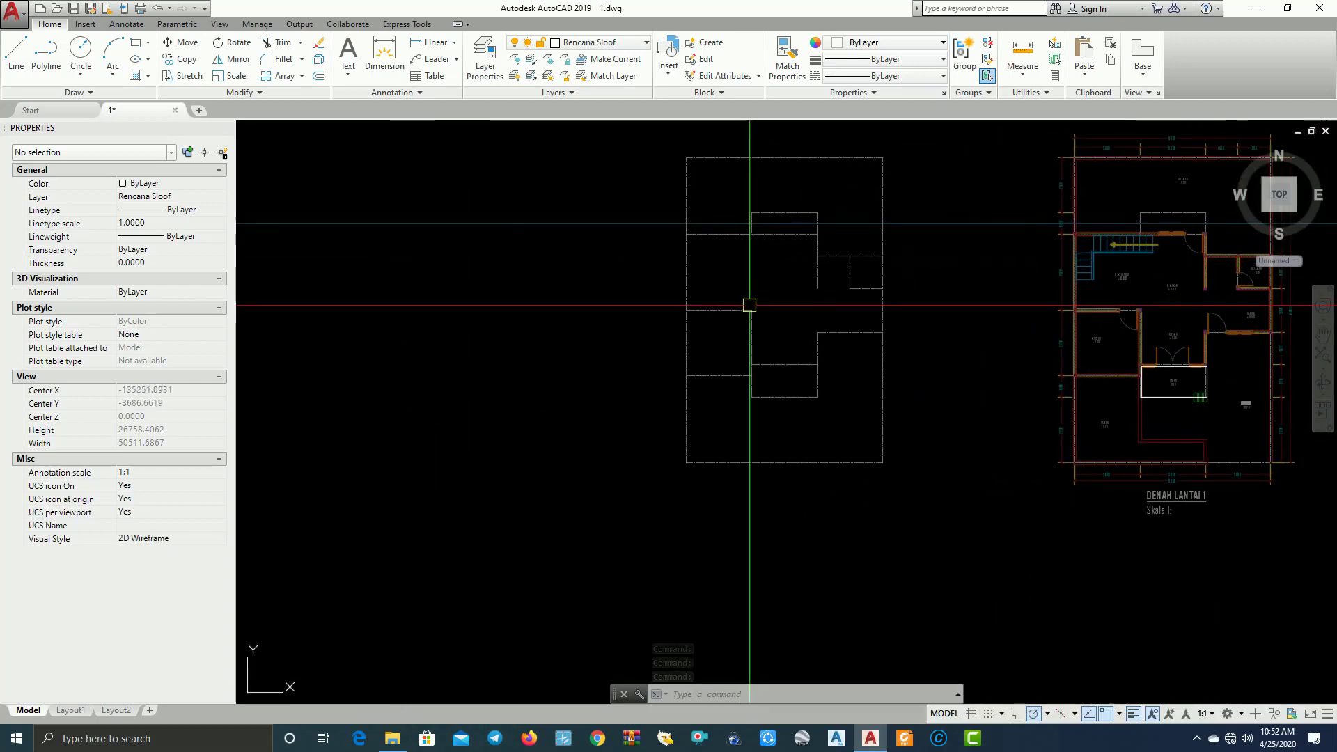
scroll(701, 337, "up", 1)
middle_click_drag(659, 360, 484, 421)
middle_click_drag(425, 367, 536, 368)
middle_click_drag(653, 351, 624, 360)
middle_click_drag(493, 347, 560, 333)
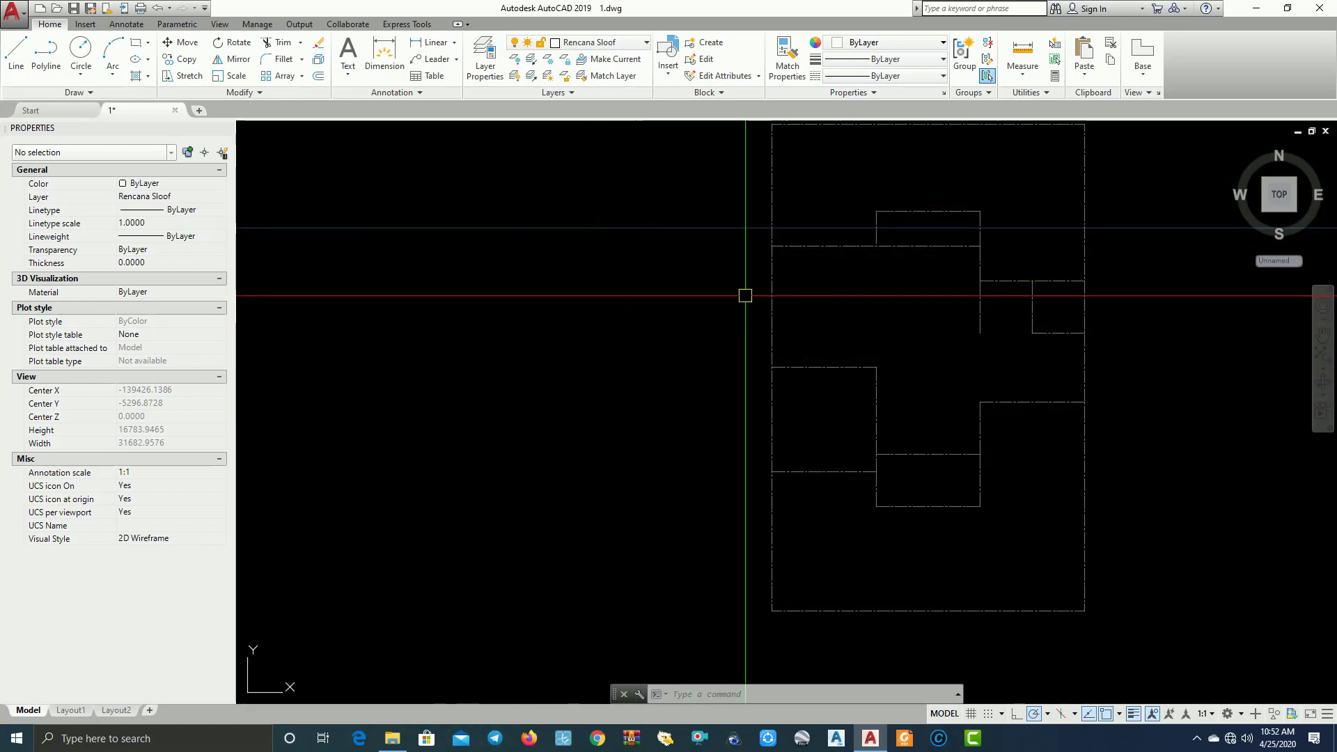
mouse_move(658, 299)
middle_mouse_down()
mouse_move(603, 304)
mouse_move(541, 340)
mouse_move(618, 337)
middle_mouse_up()
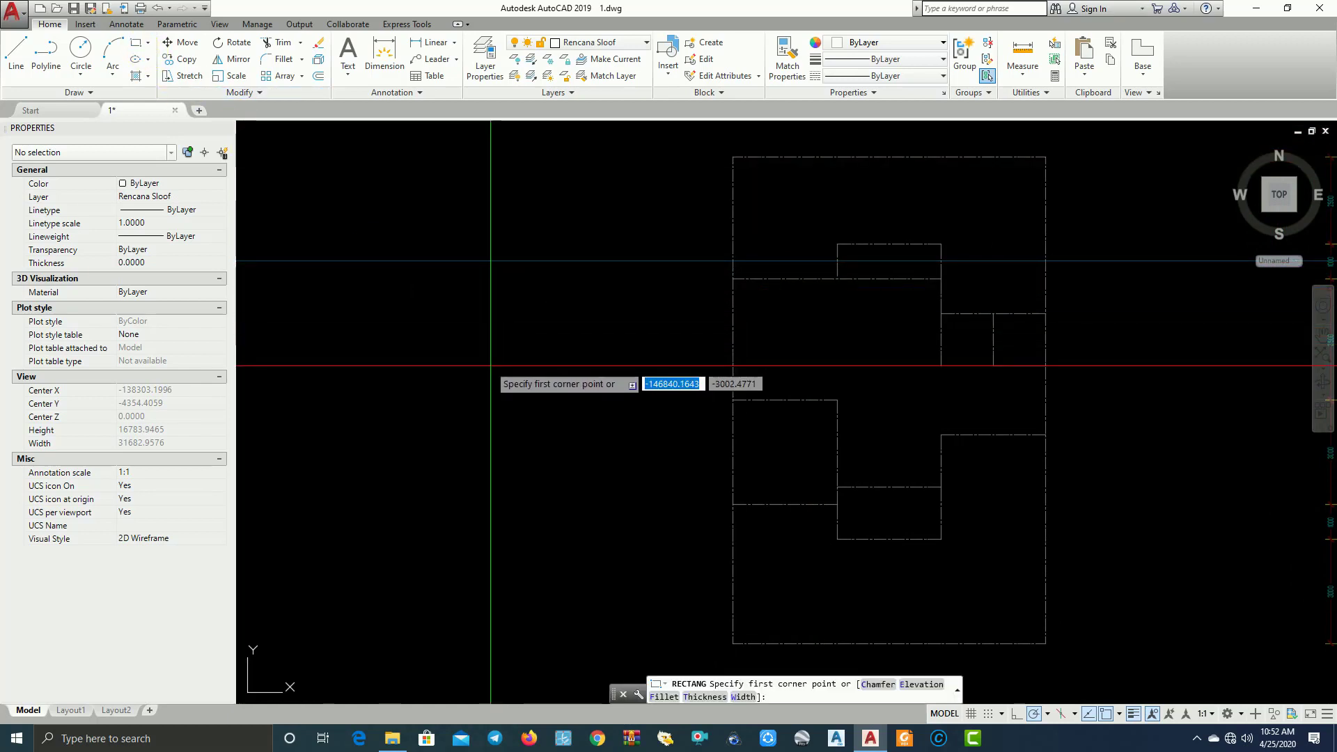
Draw a rectangle 150 wide by 200 high in the empty space beside the copied axis lines
scroll(406, 365, "up", 2)
left_click(539, 440)
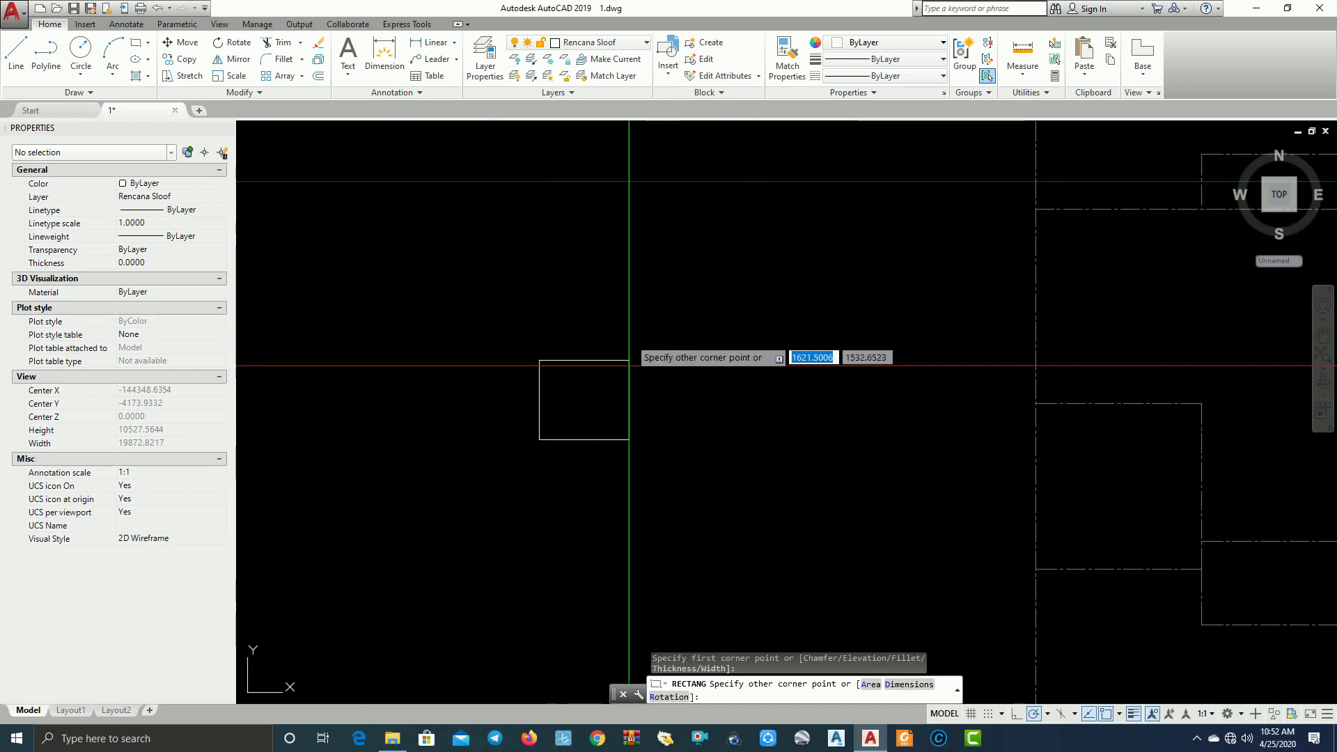
scroll(574, 437, "up", 4)
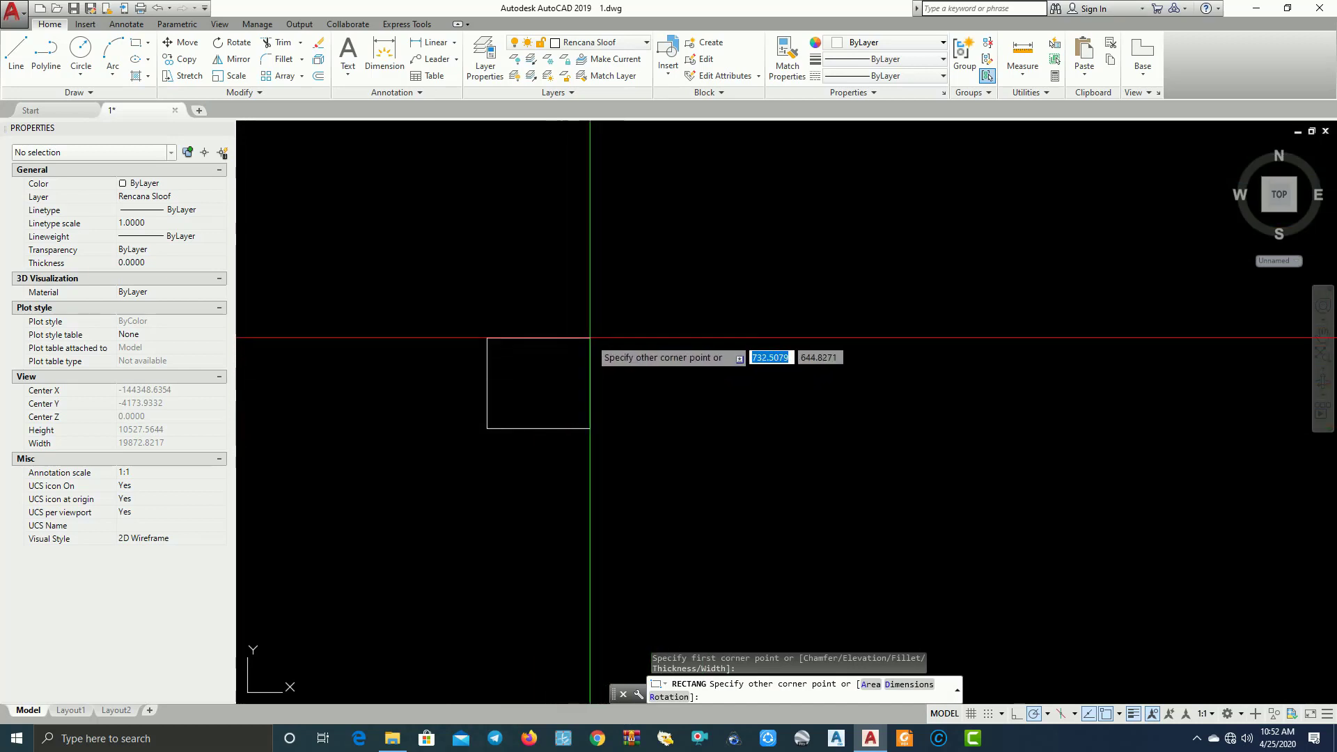
type("1")
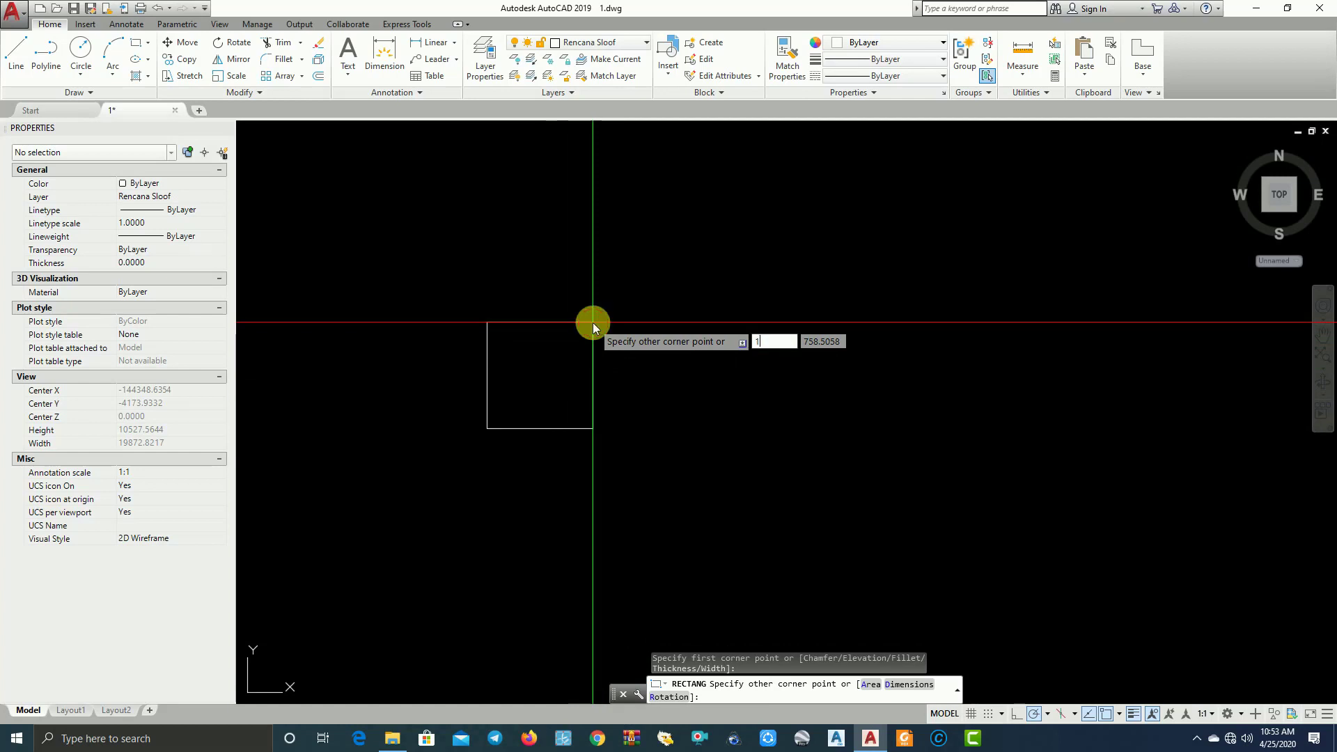
type("50")
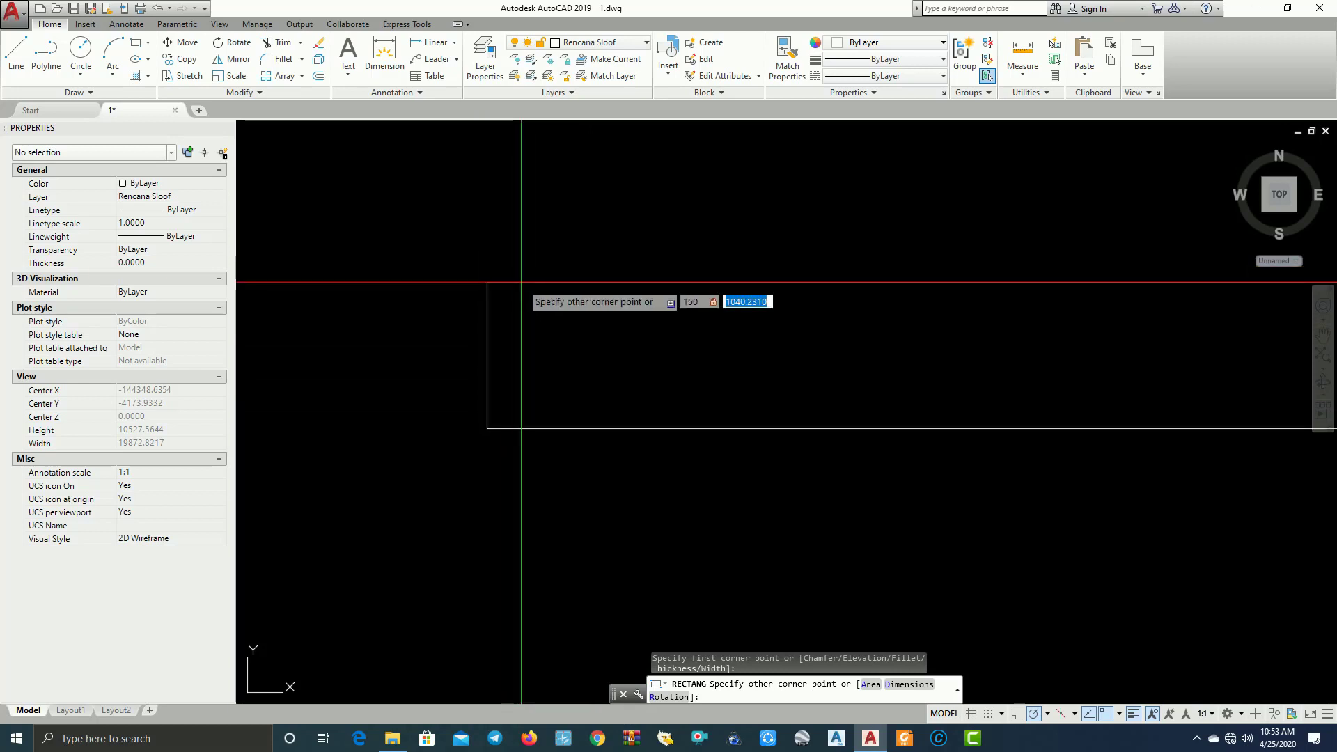
type("200")
key("Return")
scroll(519, 373, "down", 5)
scroll(515, 412, "up", 2)
Move the rectangle by the midpoint of its bottom edge to a free spot closer to the axis lines
left_click(478, 329)
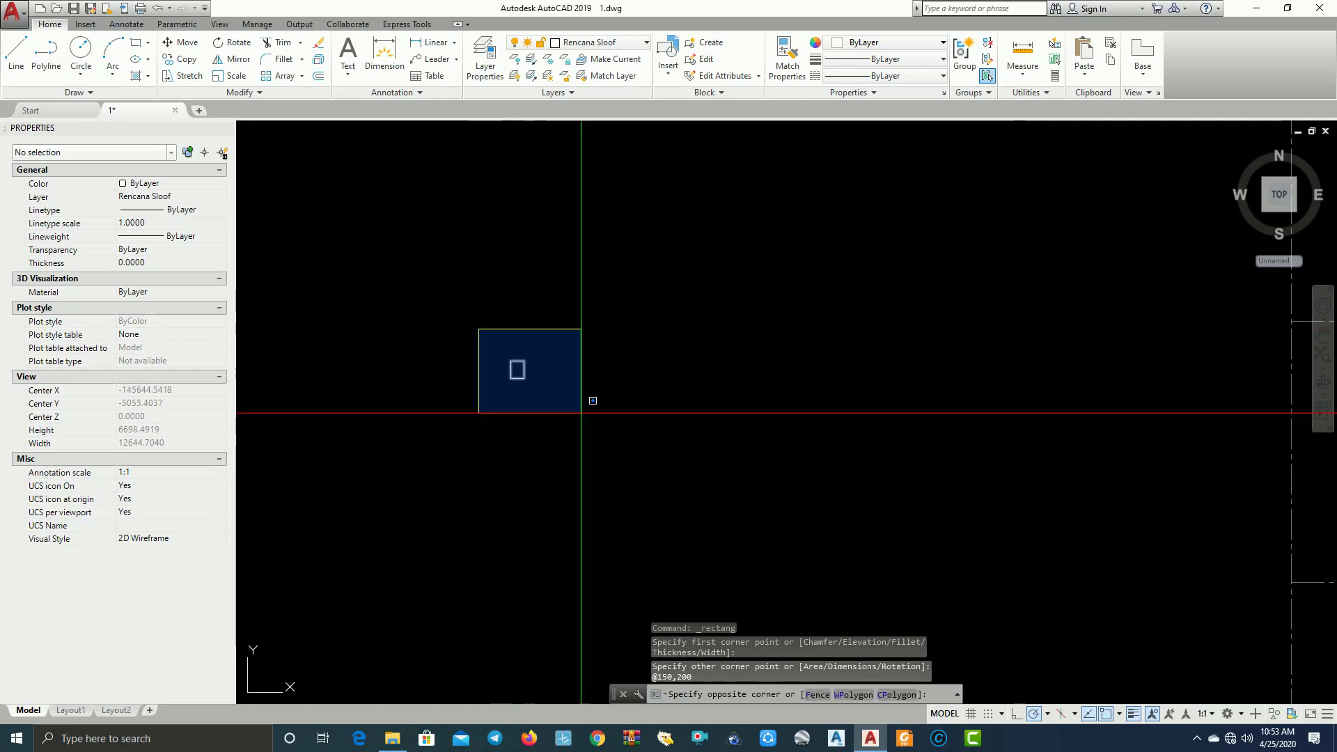
left_click(581, 413)
type("m")
key("Return")
scroll(557, 426, "up", 3)
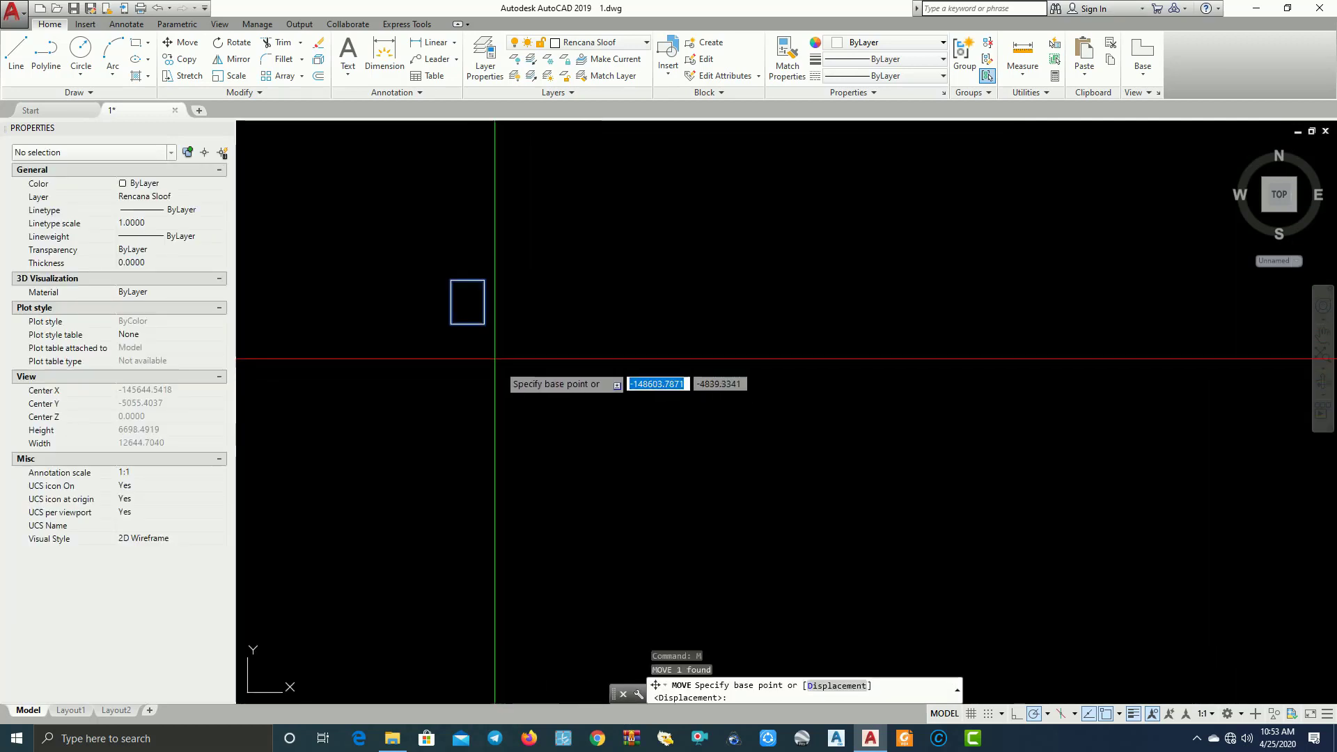
left_click(469, 325)
scroll(703, 350, "down", 5)
left_click(728, 346)
scroll(728, 342, "up", 5)
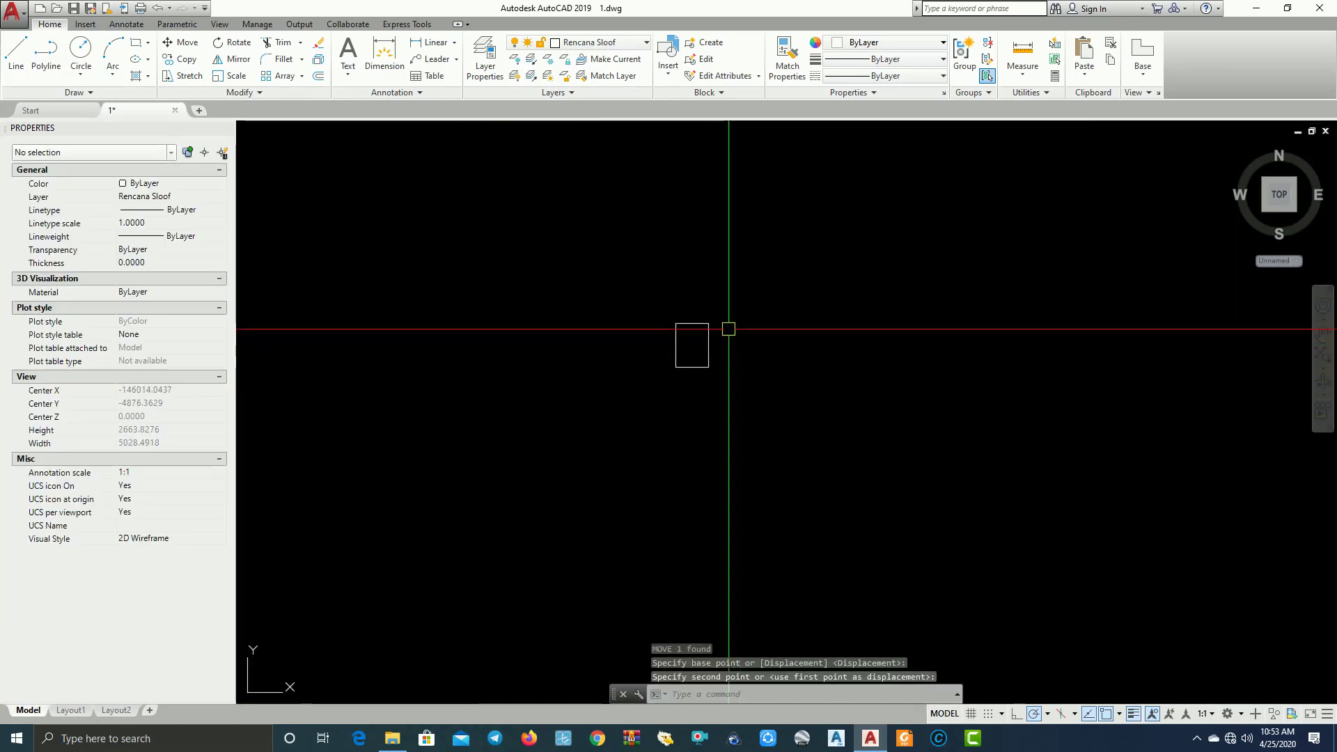
Draw a horizontal line 30 units long beside the rectangle and erase it
scroll(675, 320, "up", 4)
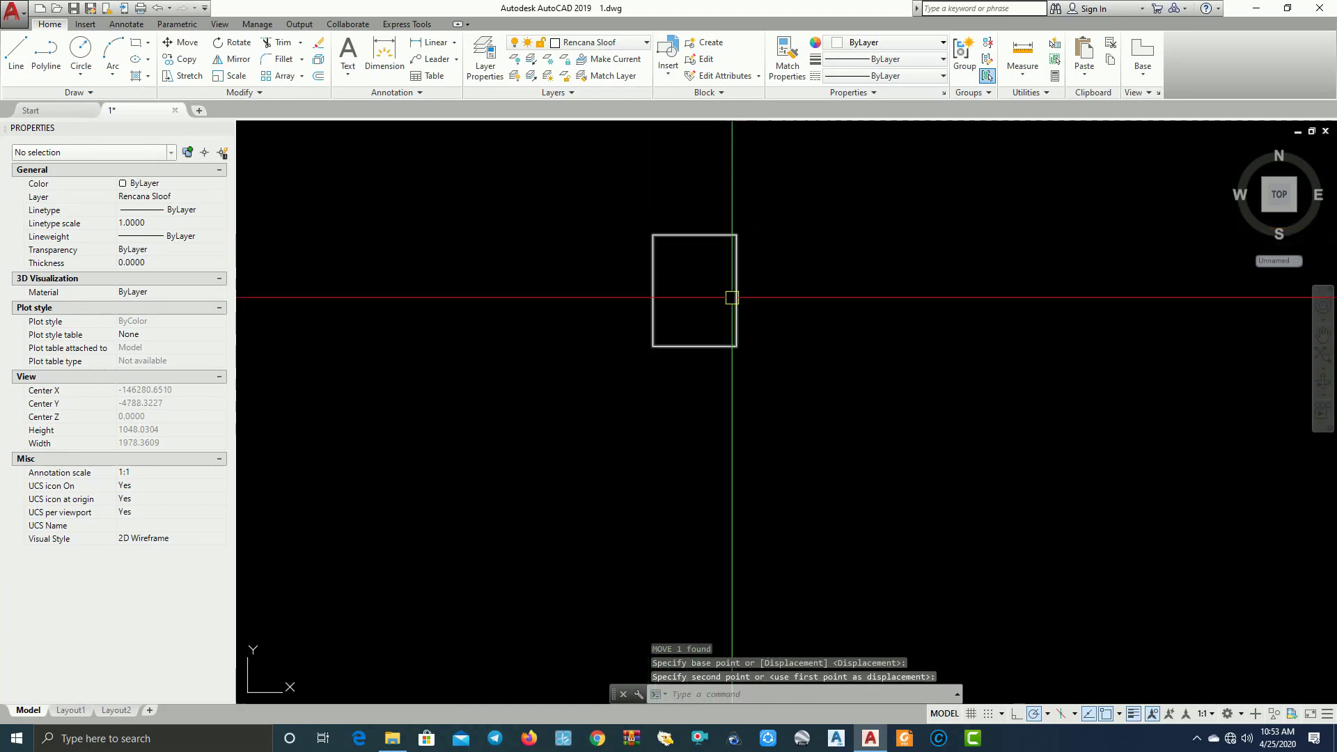
middle_click_drag(627, 266, 536, 284)
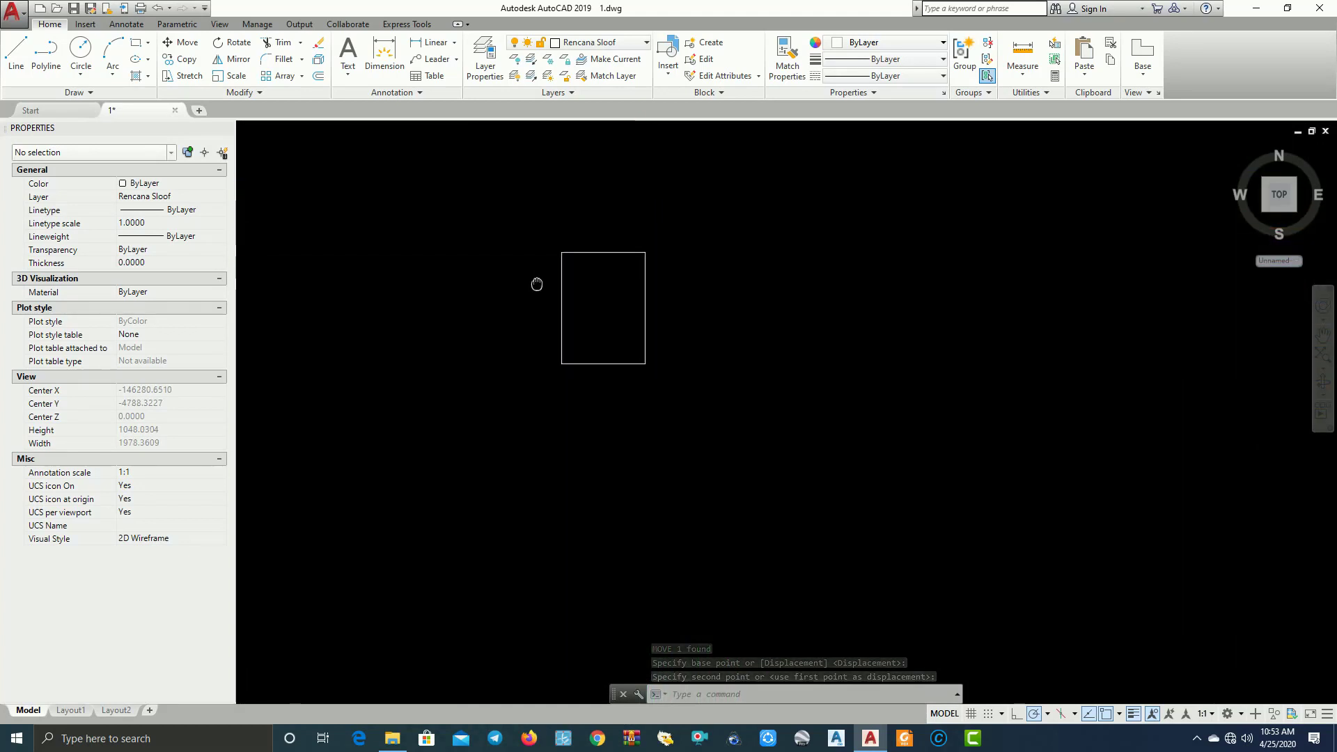
scroll(576, 239, "up", 2)
scroll(578, 278, "down", 4)
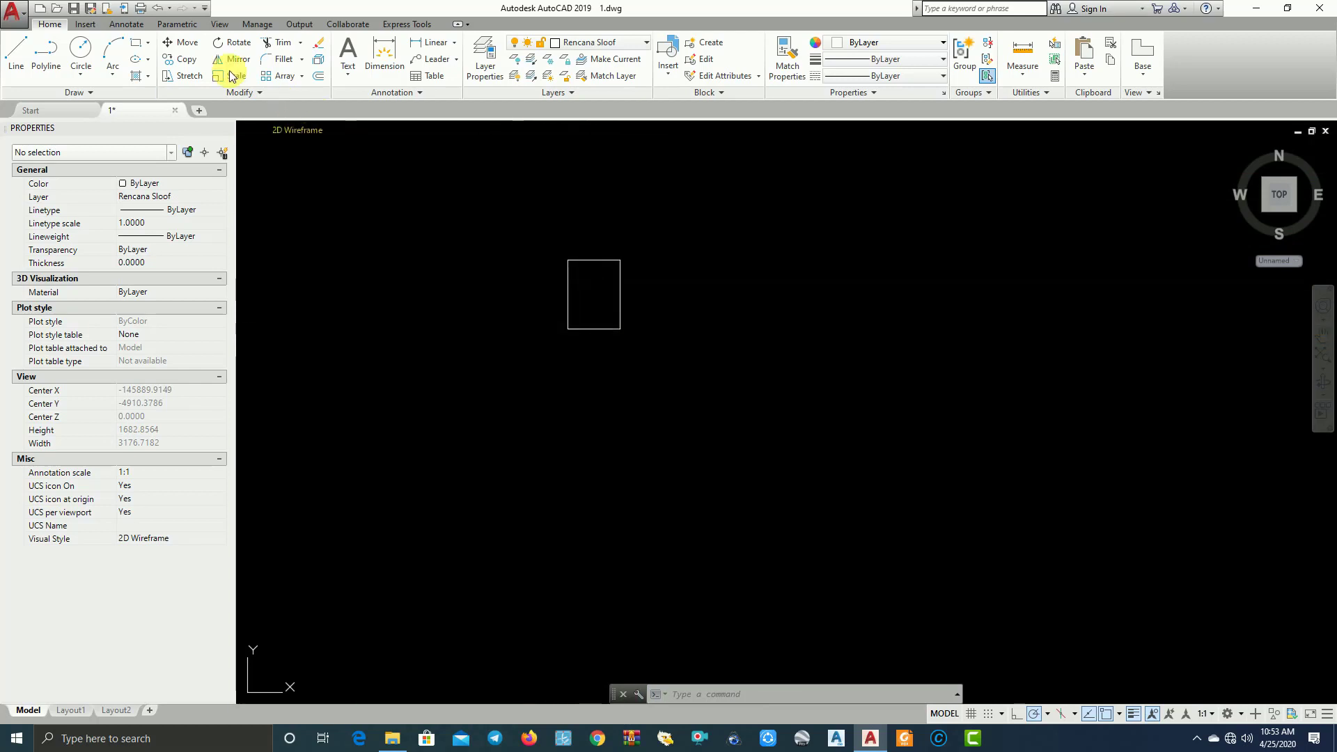
left_click(22, 56)
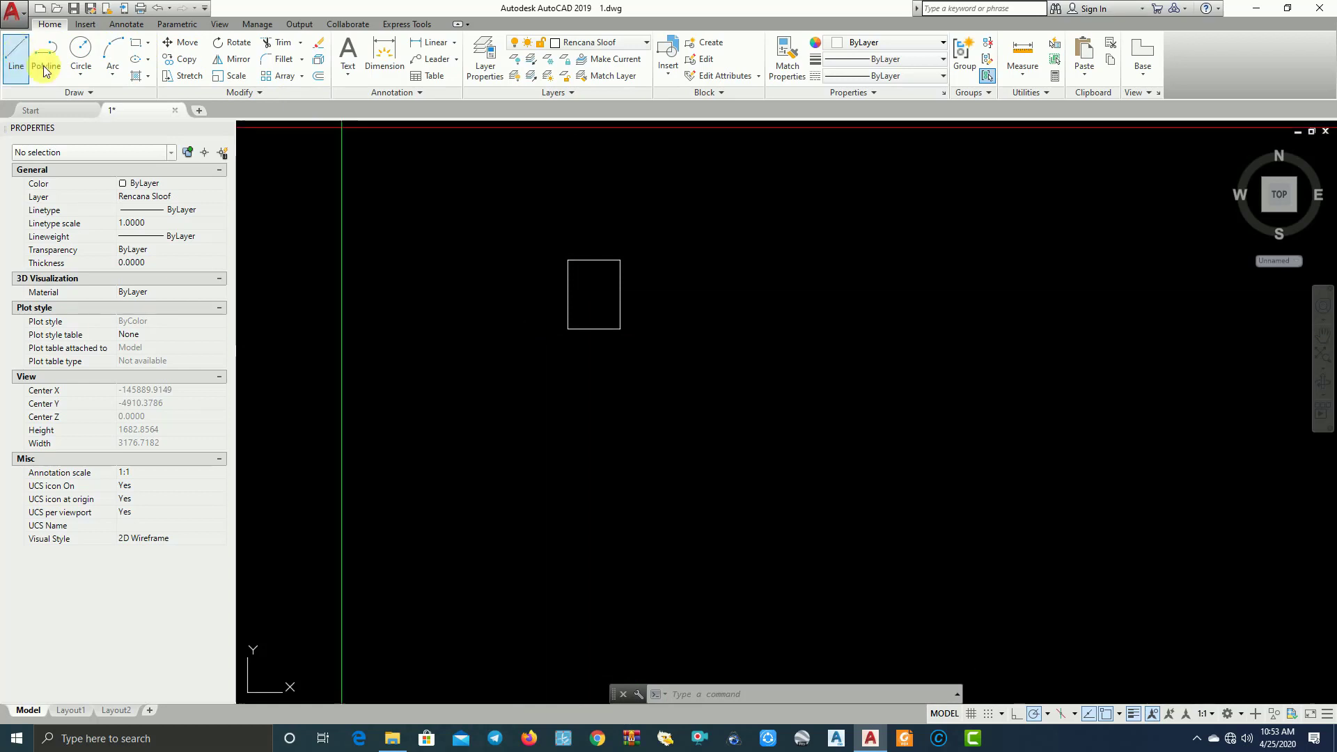
left_click(747, 320)
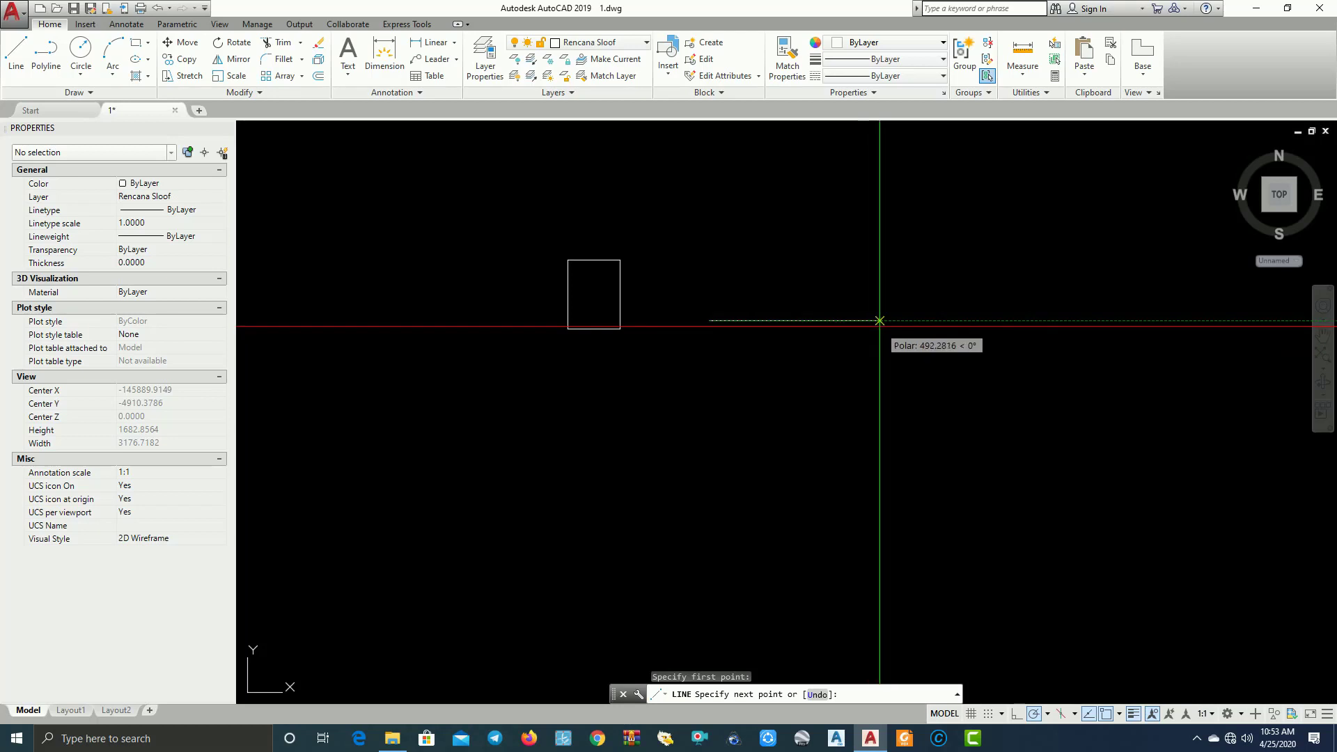
key("Return")
key("Return")
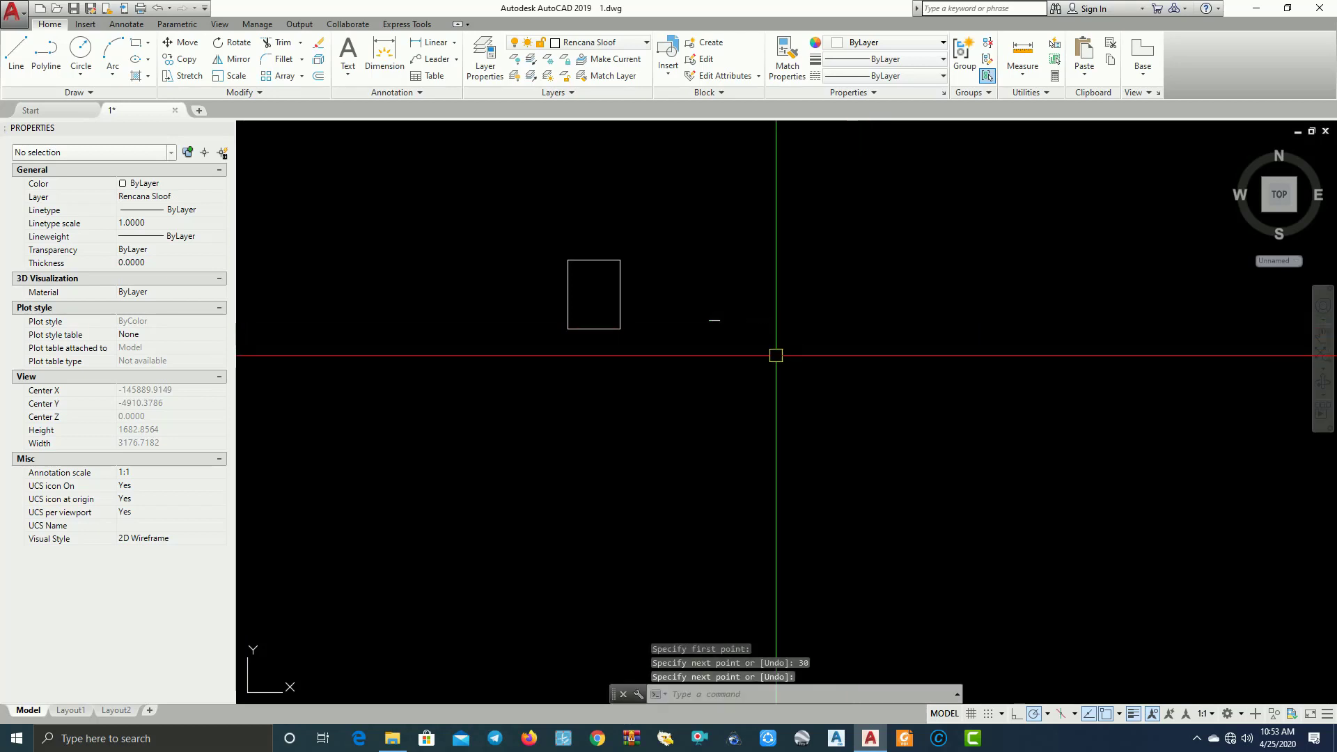
scroll(733, 339, "up", 4)
left_click(731, 338)
left_click(646, 242)
key("e")
key("Return")
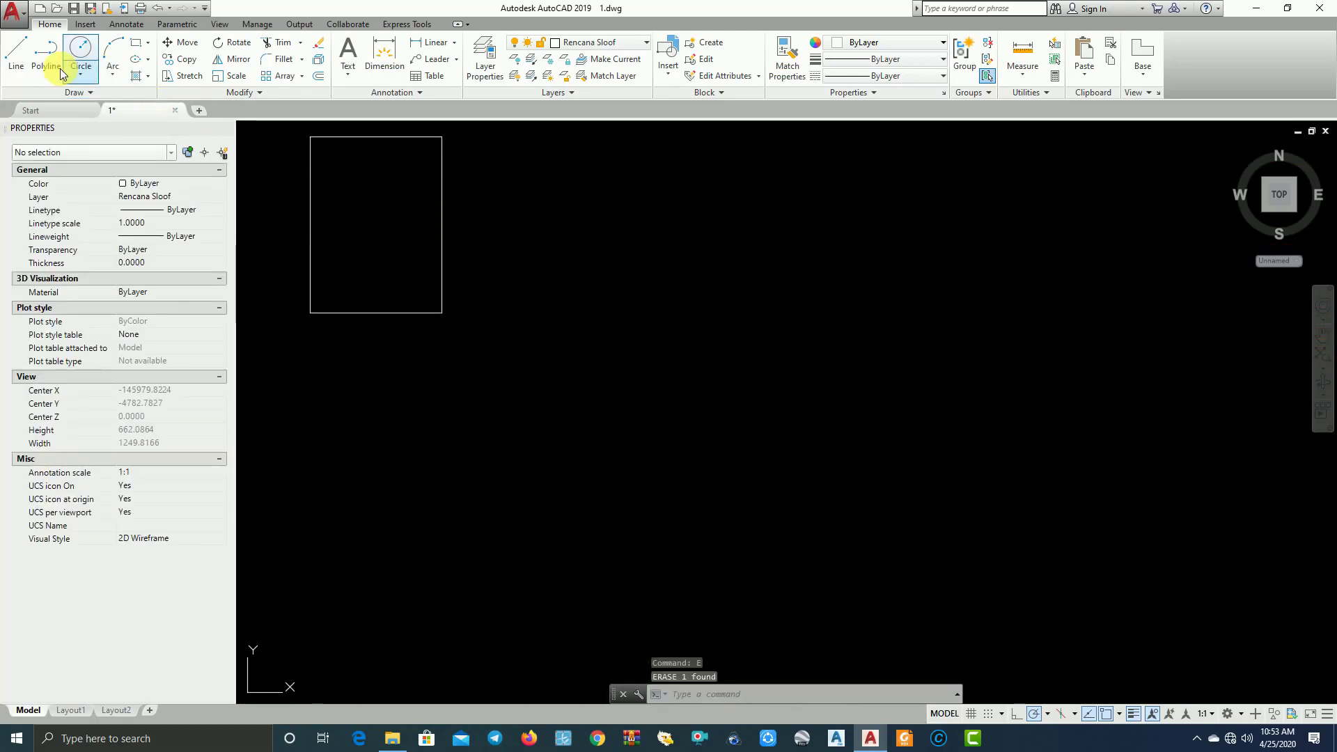
Draw a horizontal line 300 units long beside the rectangle
left_click(25, 62)
left_click(570, 318)
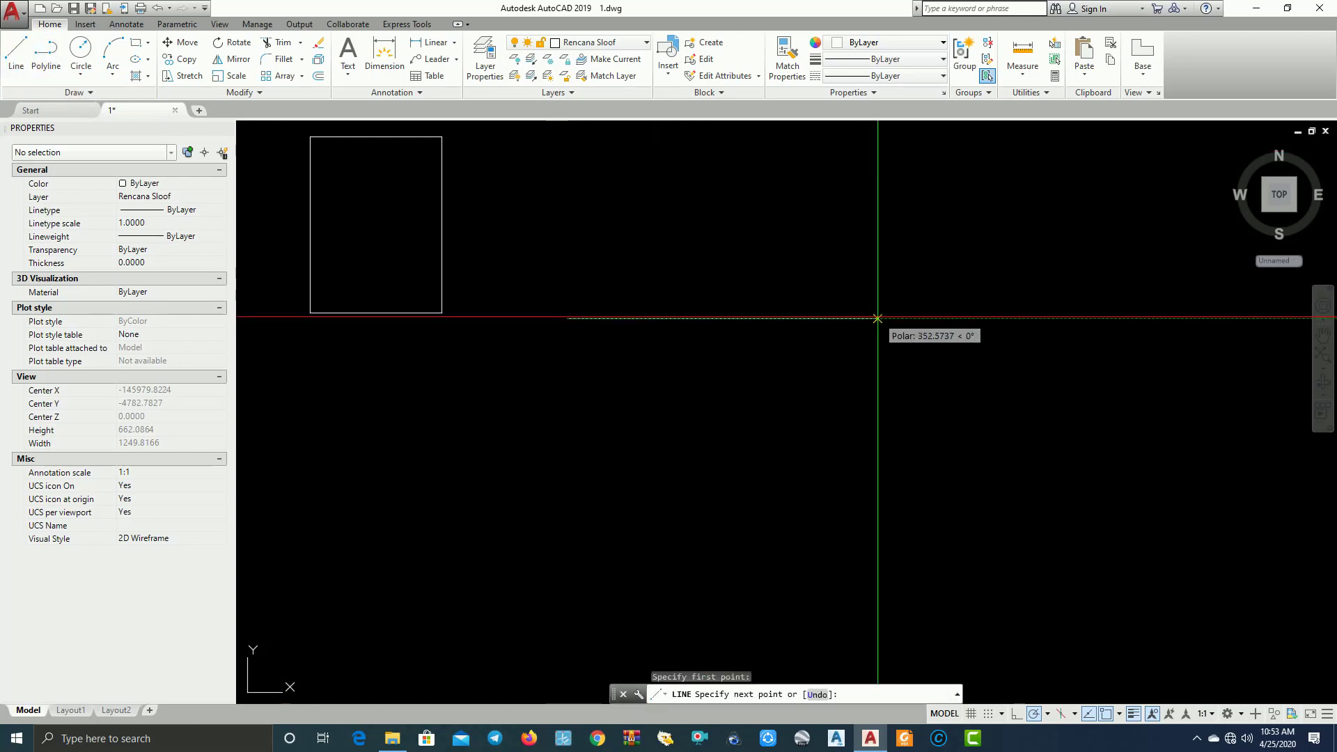
key("Return")
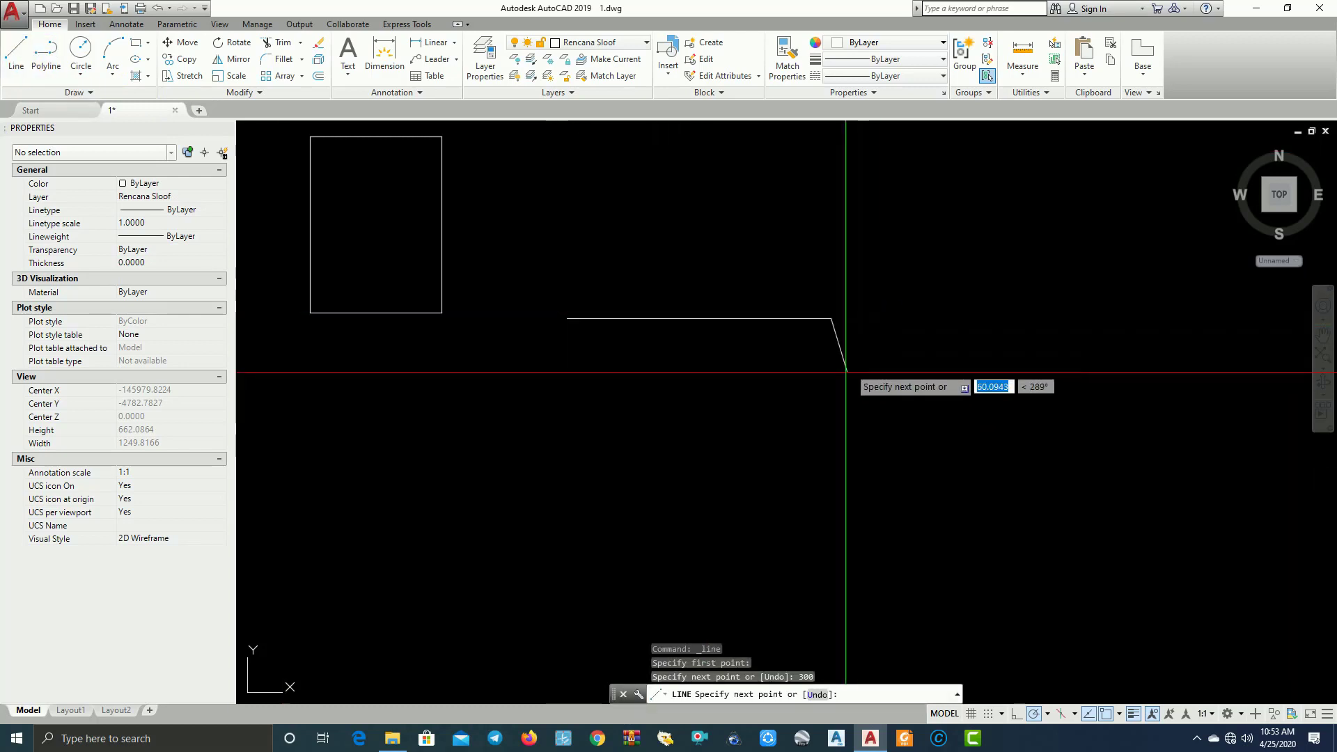
key("Return")
Move the 300-unit line by its midpoint onto the midpoint of the rectangle's bottom edge
left_click(812, 387)
left_click(734, 278)
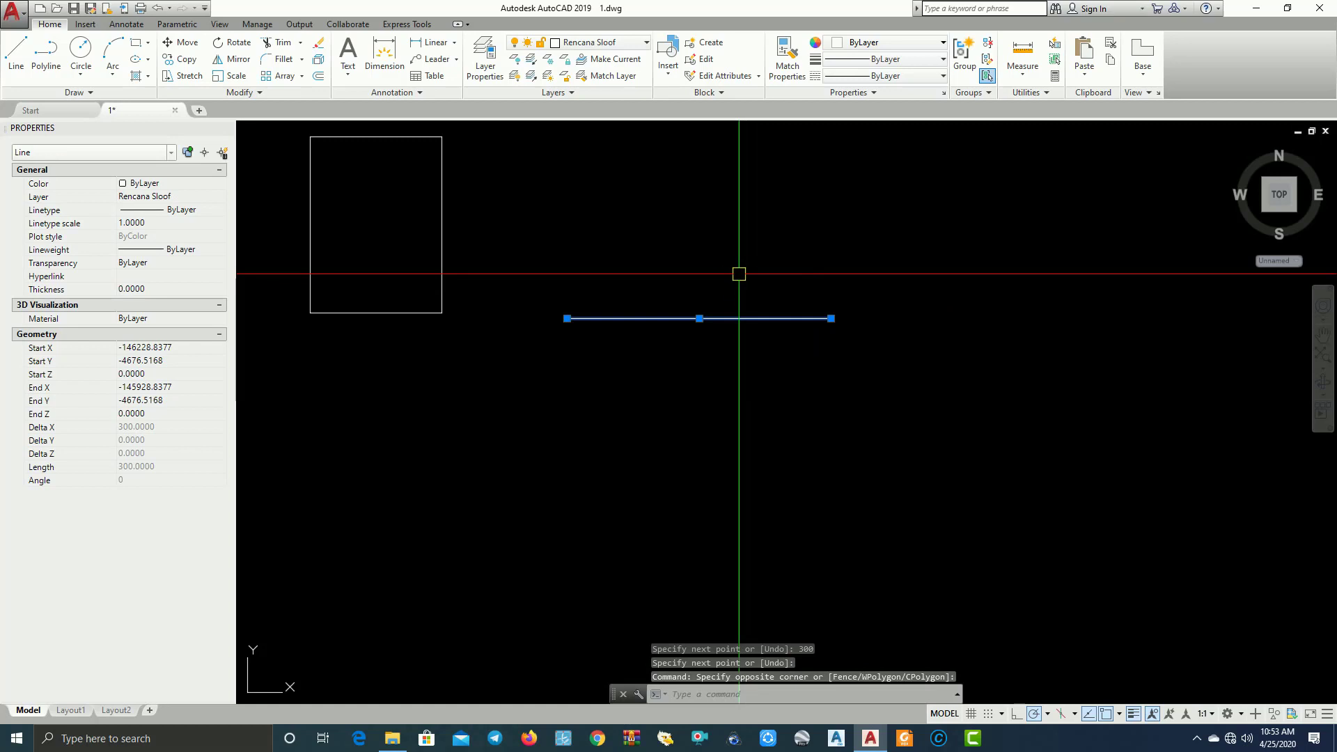
key("m")
key("Return")
left_click(699, 318)
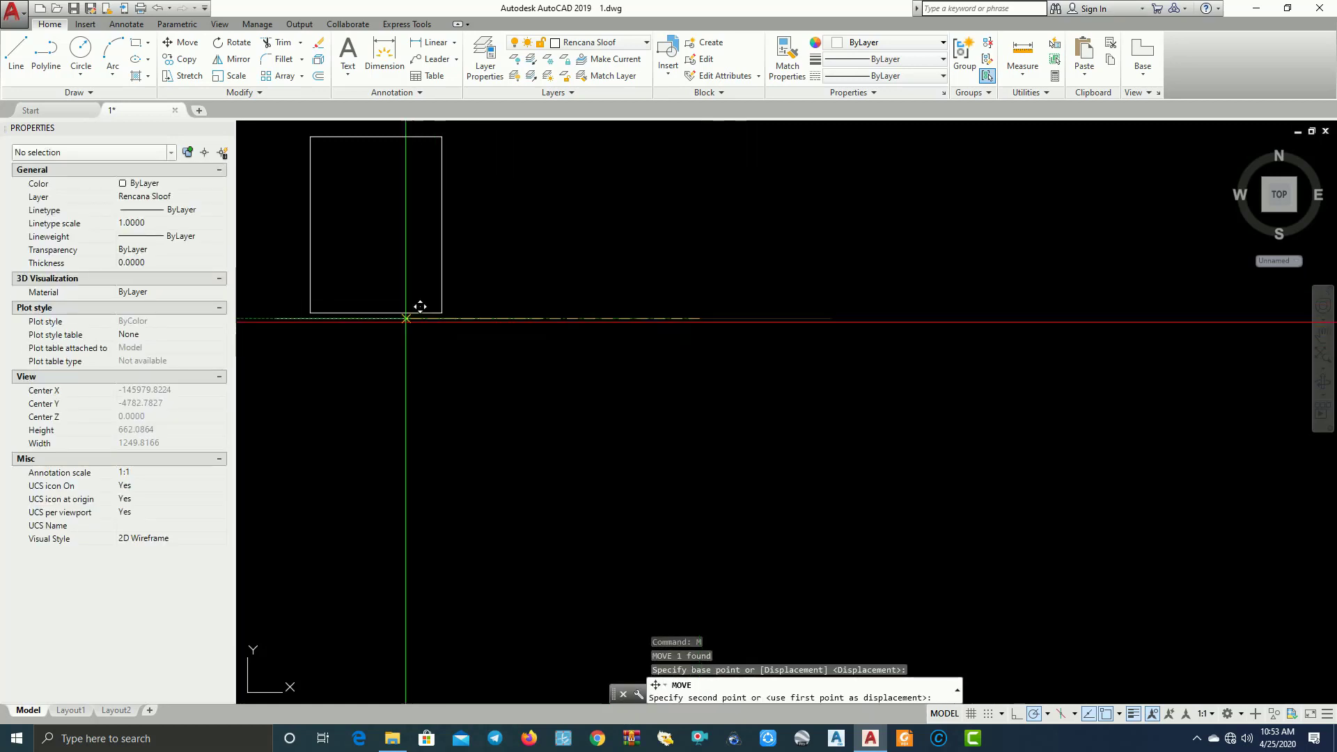
left_click(376, 313)
scroll(840, 290, "down", 4)
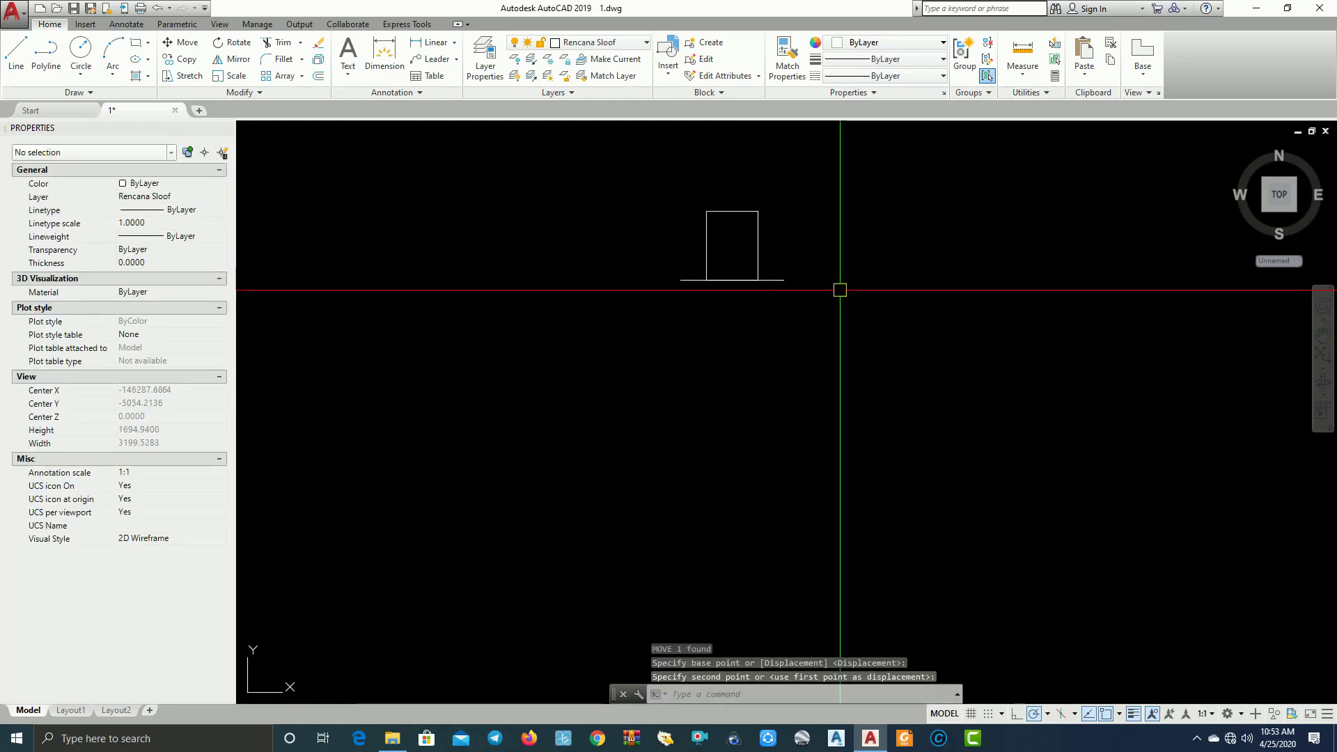
Draw a vertical line 80 units down from the rectangle's bottom midpoint and undo it
scroll(843, 293, "down", 2)
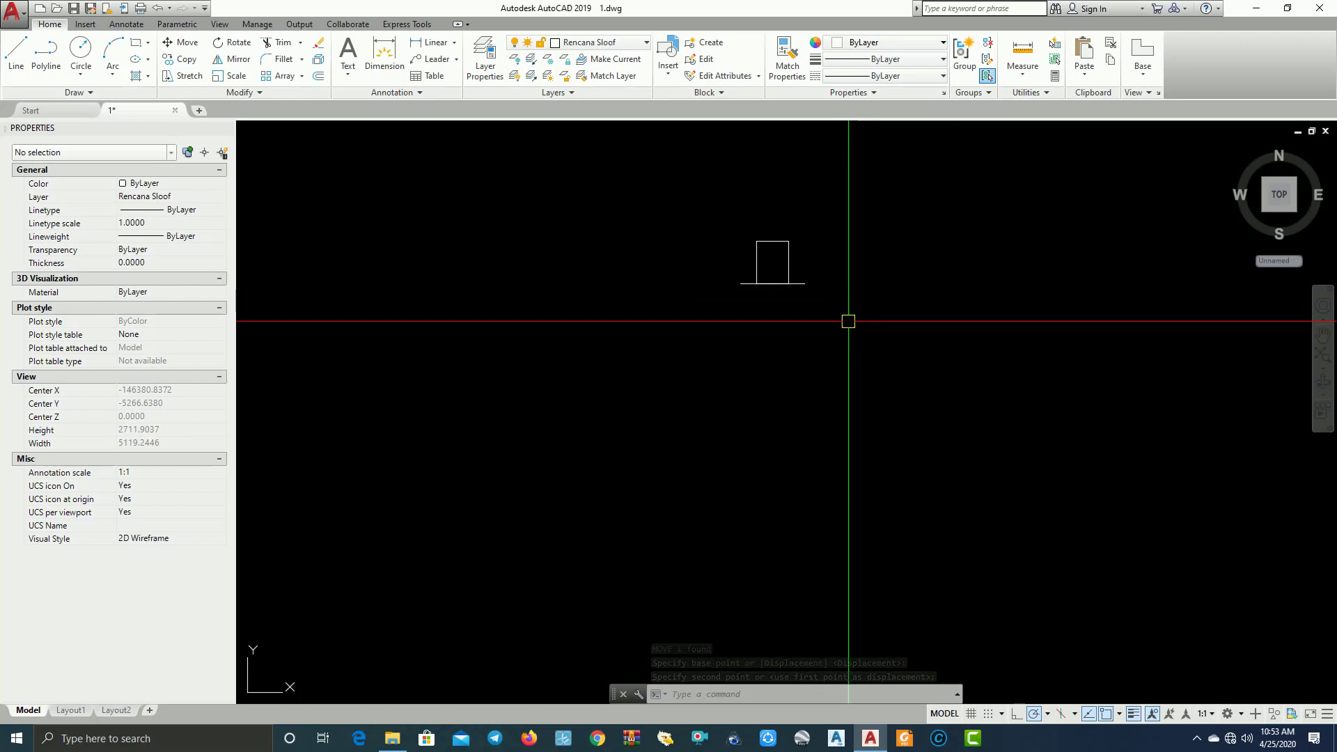
type("L")
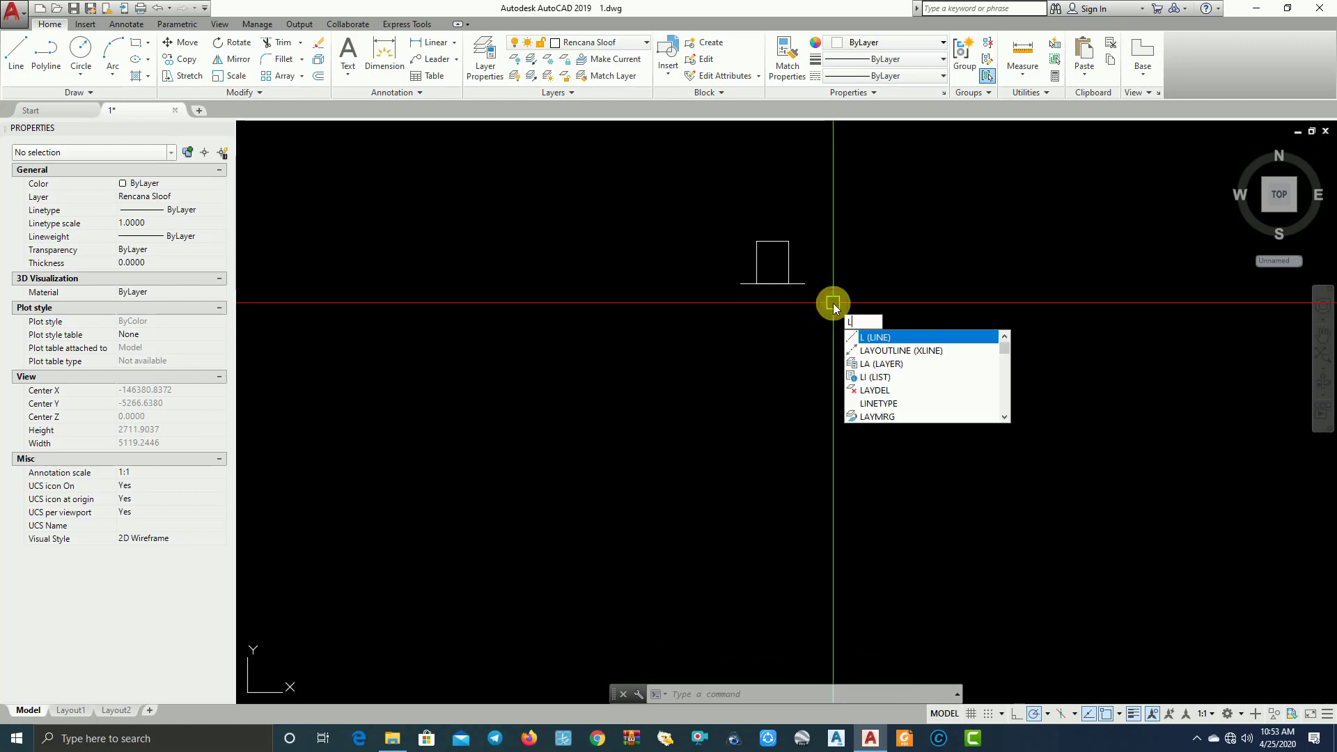
key("Return")
scroll(809, 298, "up", 4)
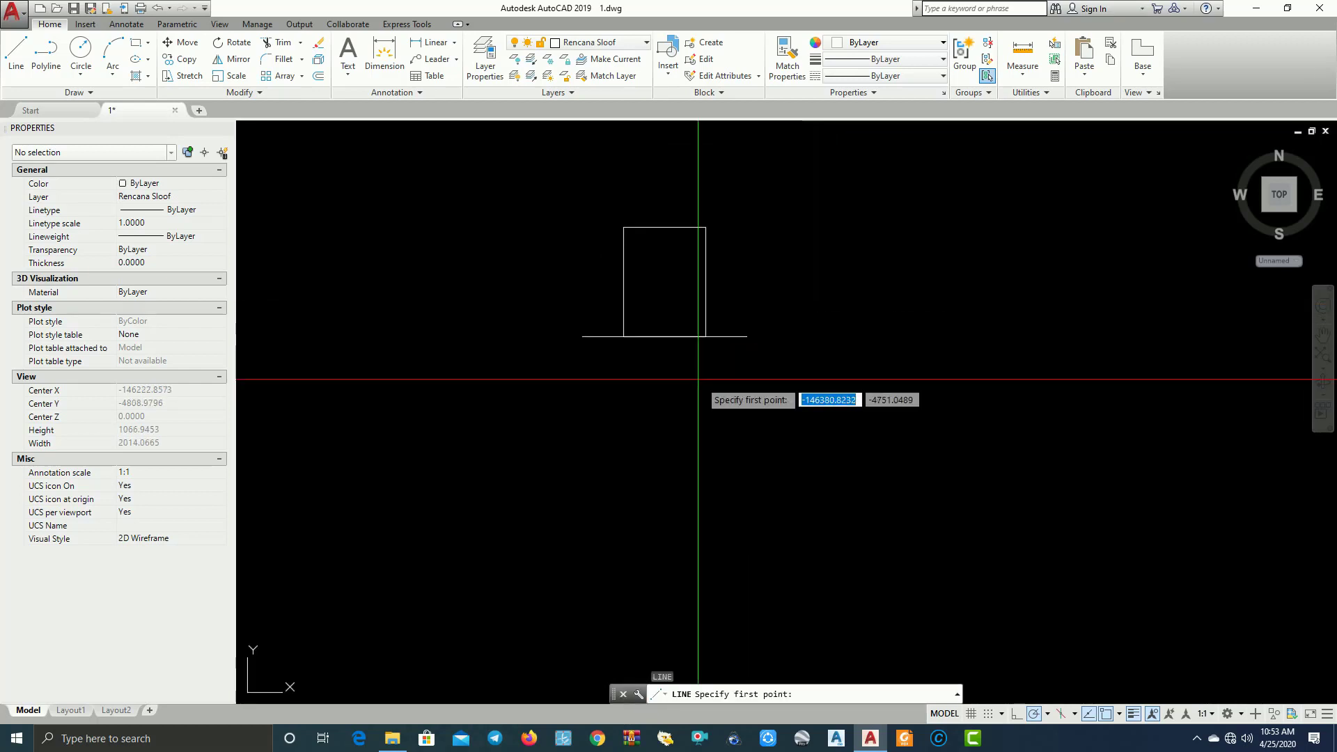
left_click(664, 339)
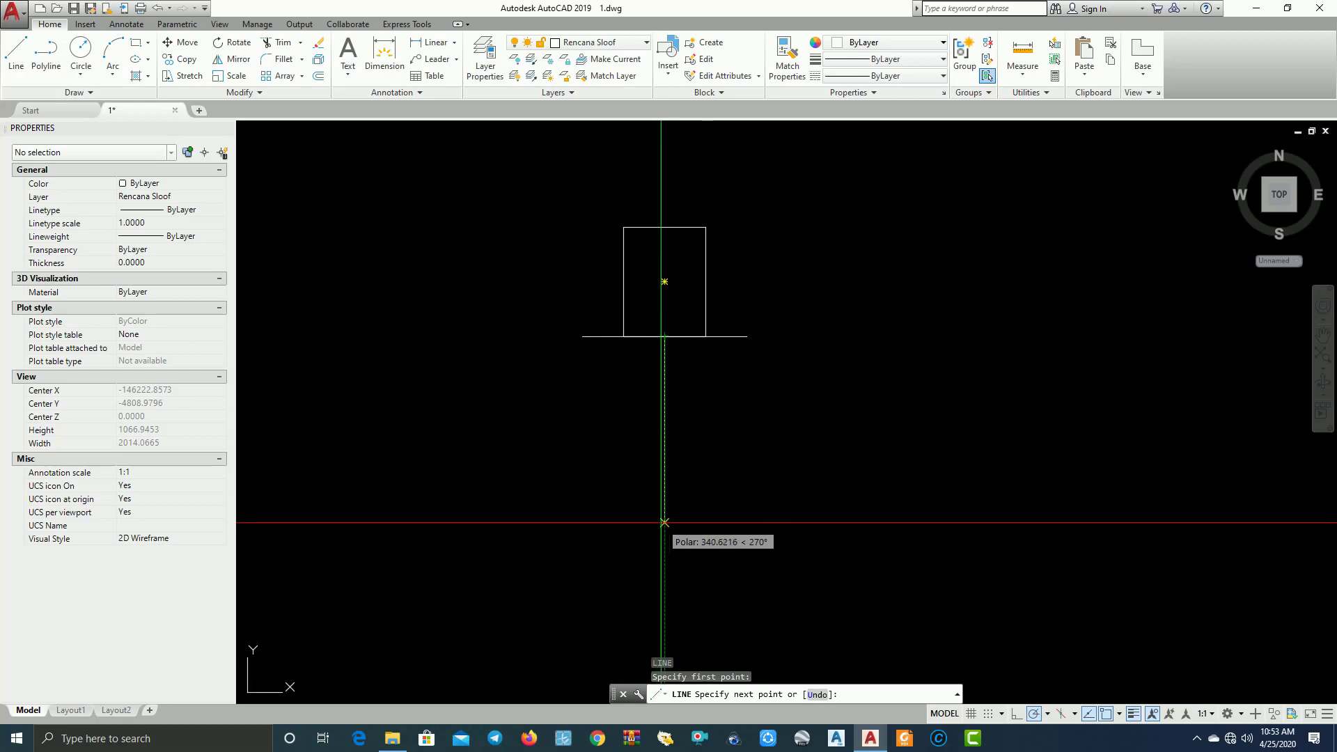
type("80")
key("Return")
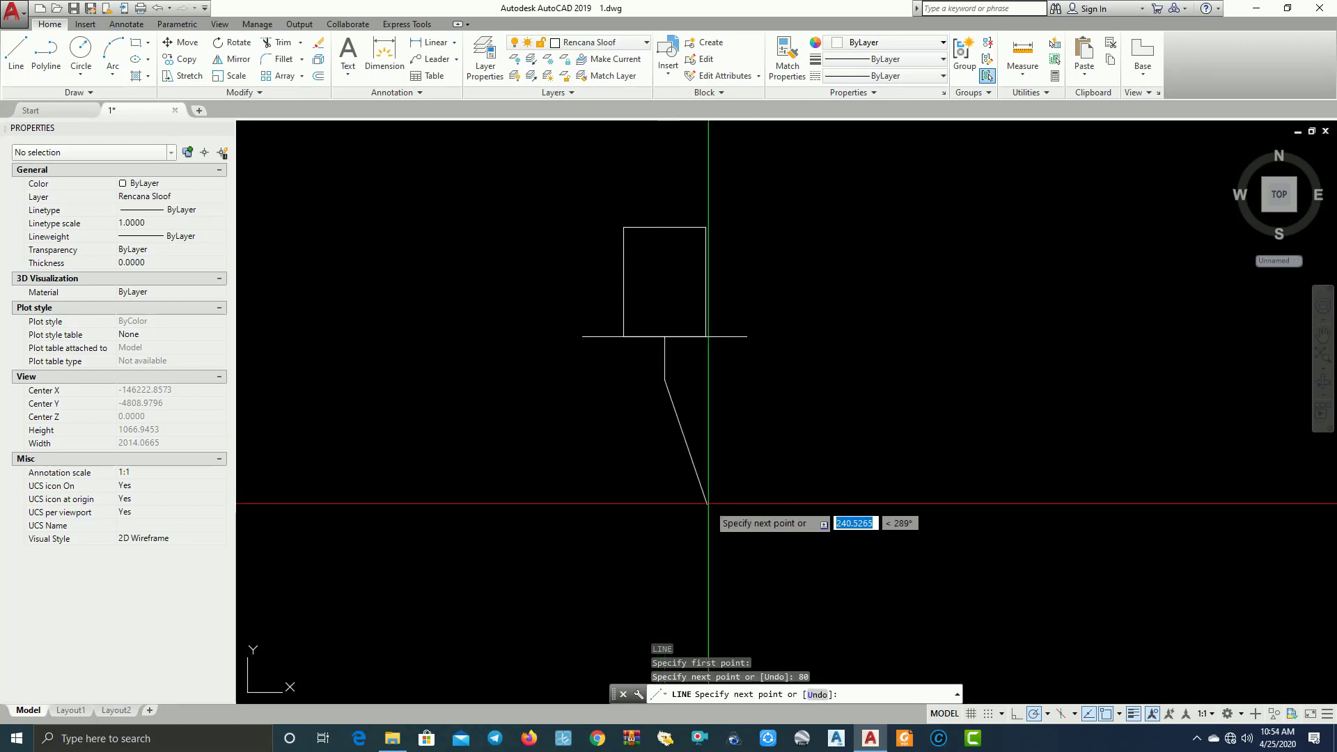
key("Return")
key("ctrl+z")
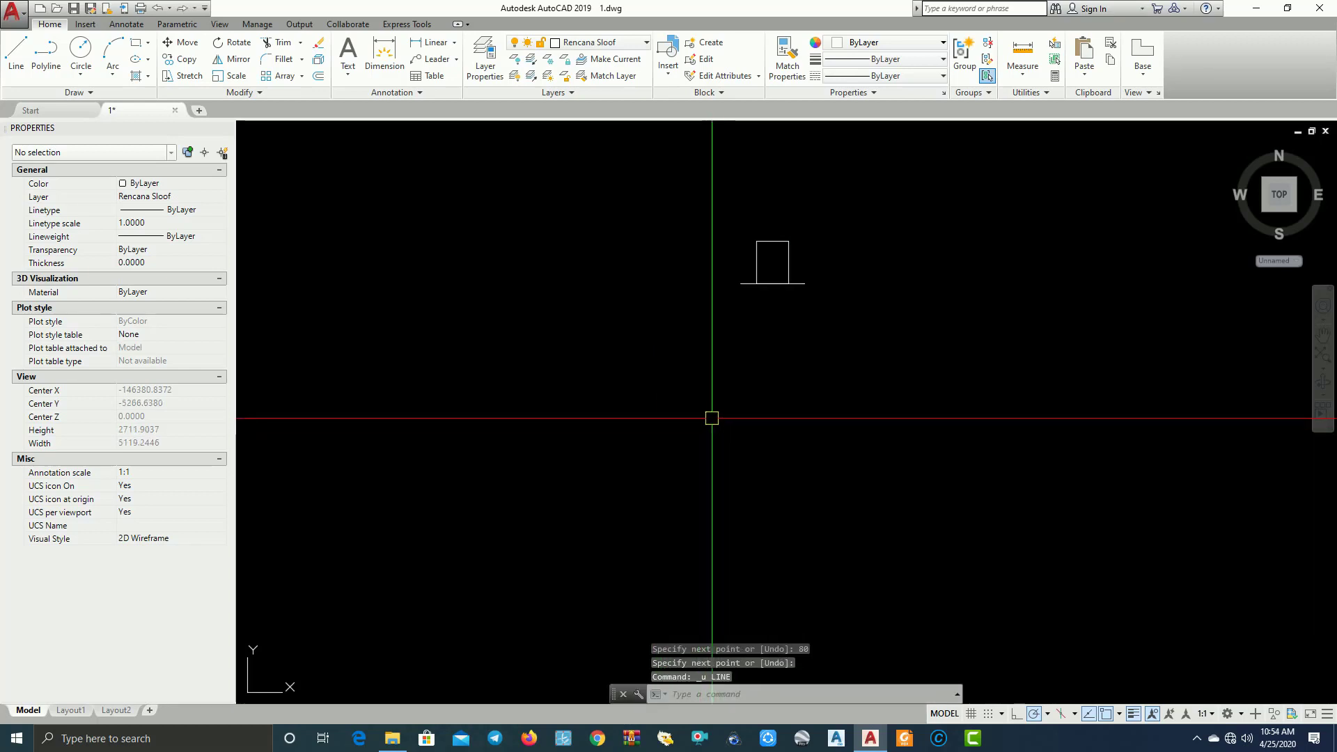
type("l")
key("Return")
key("Return")
scroll(782, 259, "up", 5)
scroll(782, 260, "up", 2)
key("Escape")
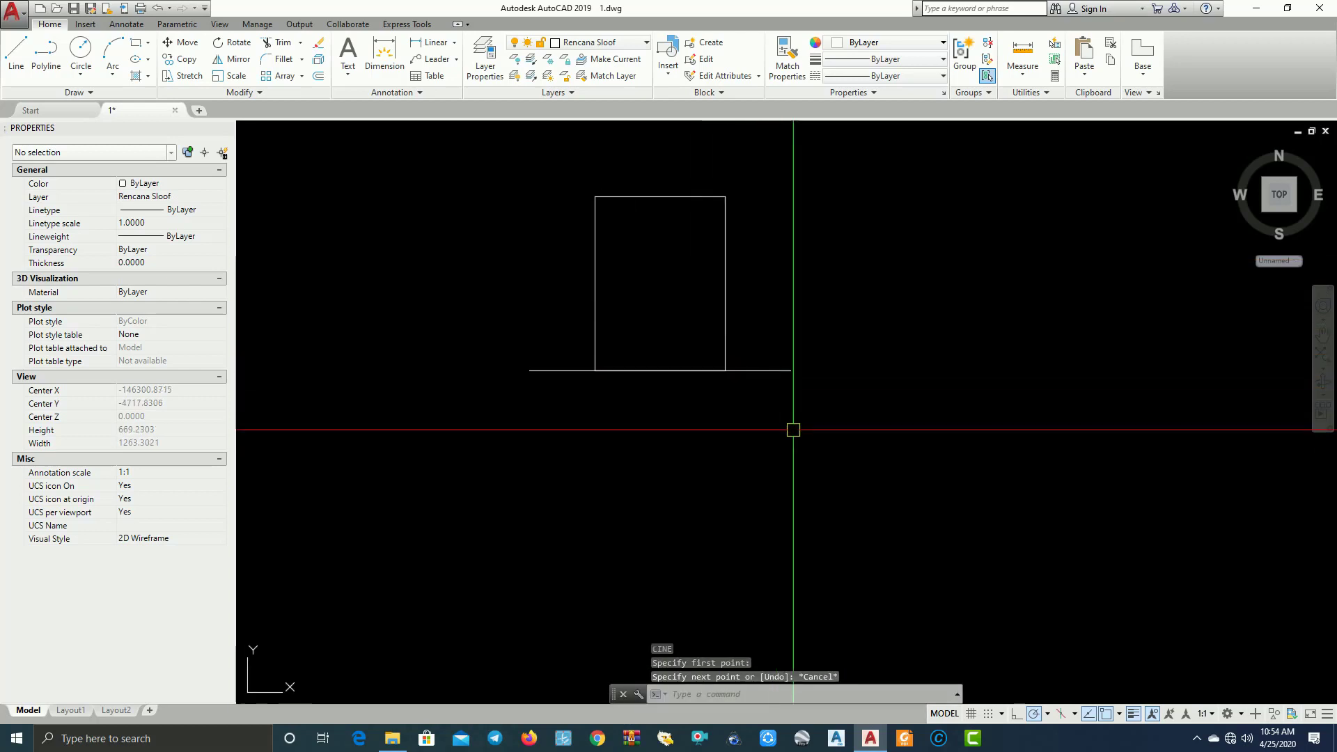
Draw a vertical line 800 units straight down from the midpoint of the rectangle's bottom edge
type("l")
key("Return")
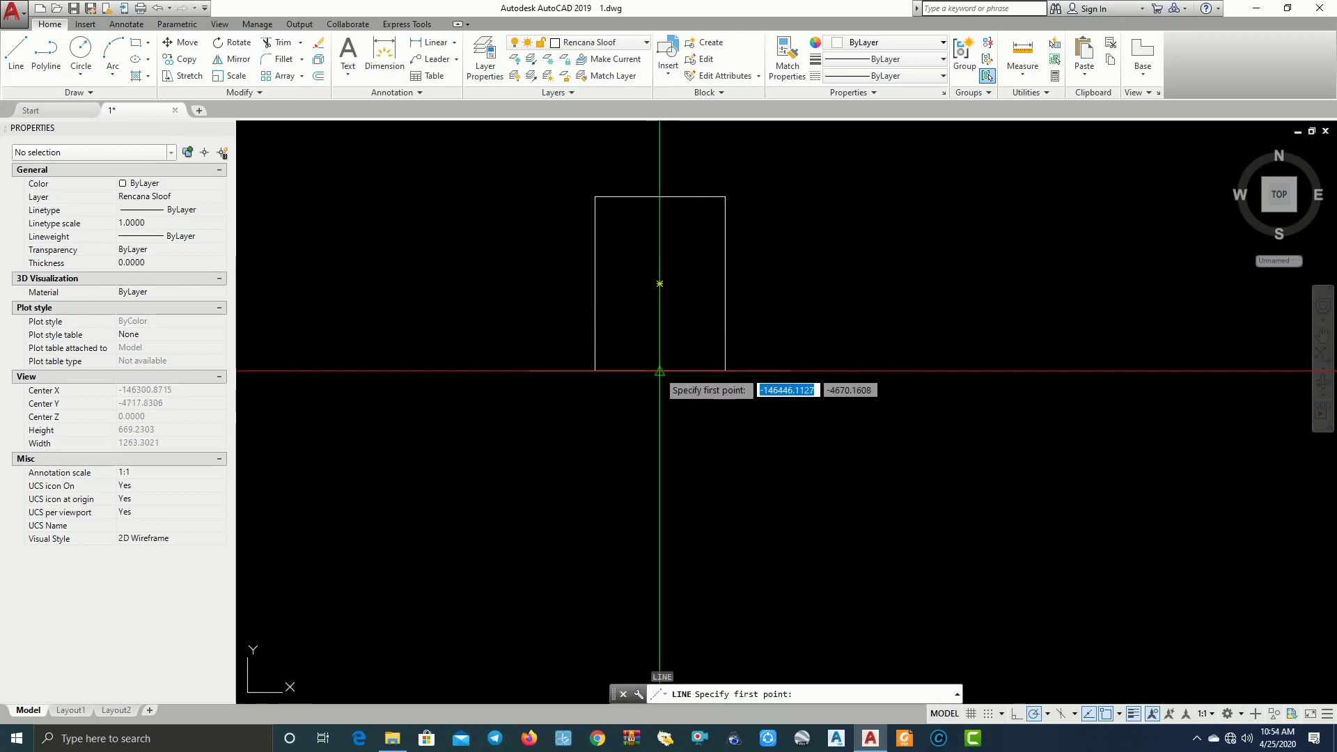
left_click(660, 370)
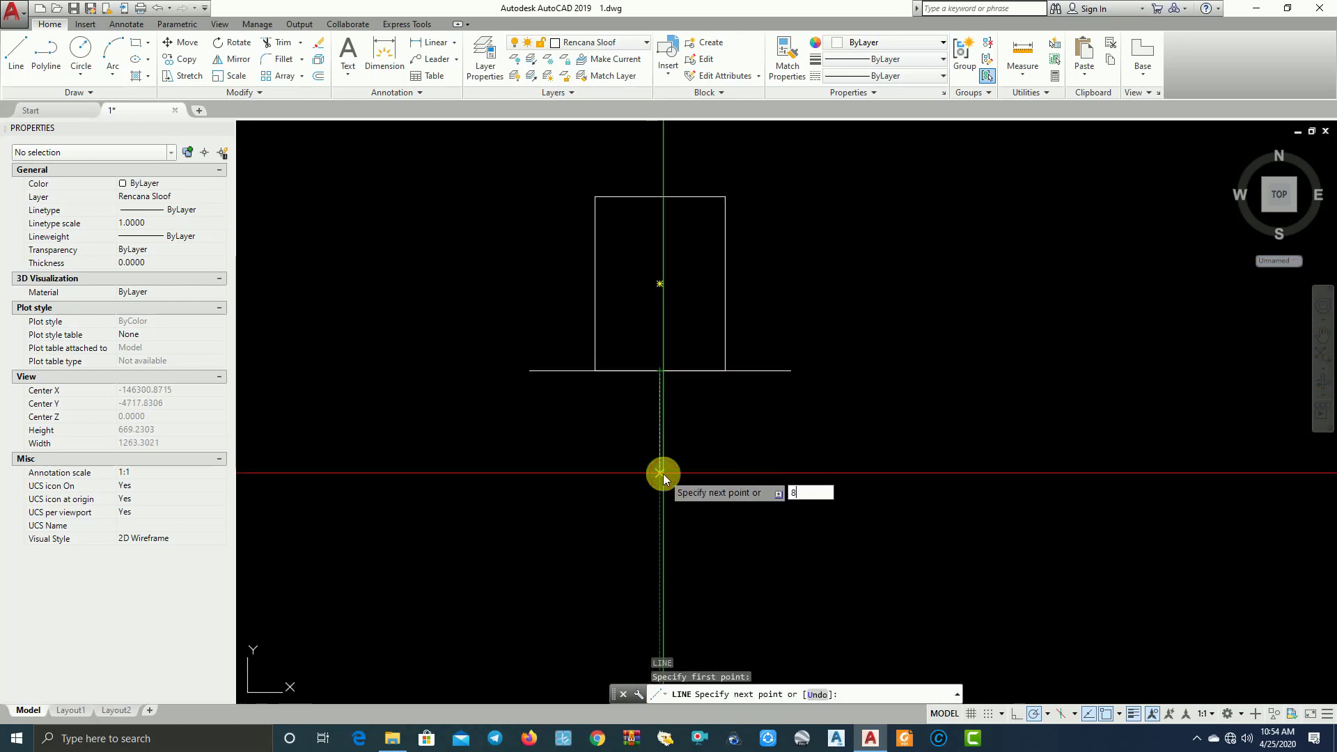
key("Return")
scroll(801, 463, "down", 6)
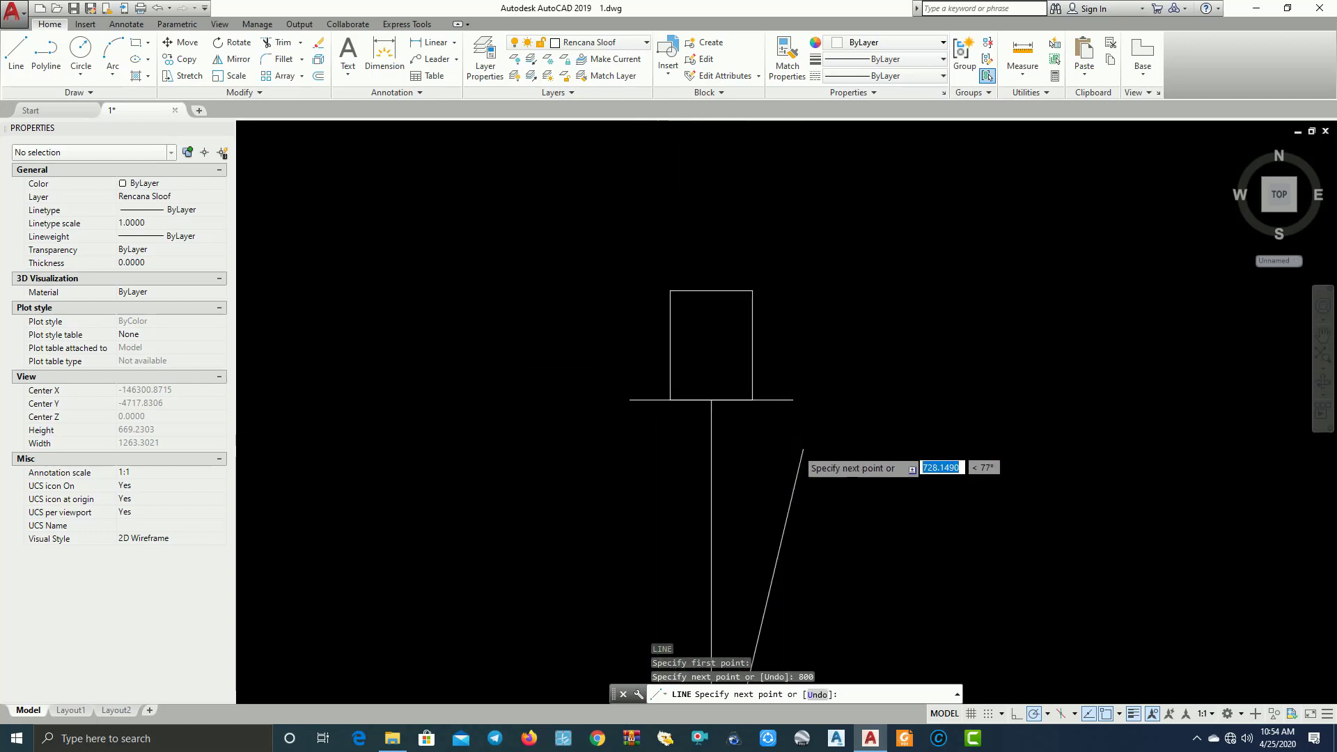
key("Return")
Draw a horizontal line 800 units long in the empty space beside the vertical line
middle_click_drag(822, 459, 697, 415)
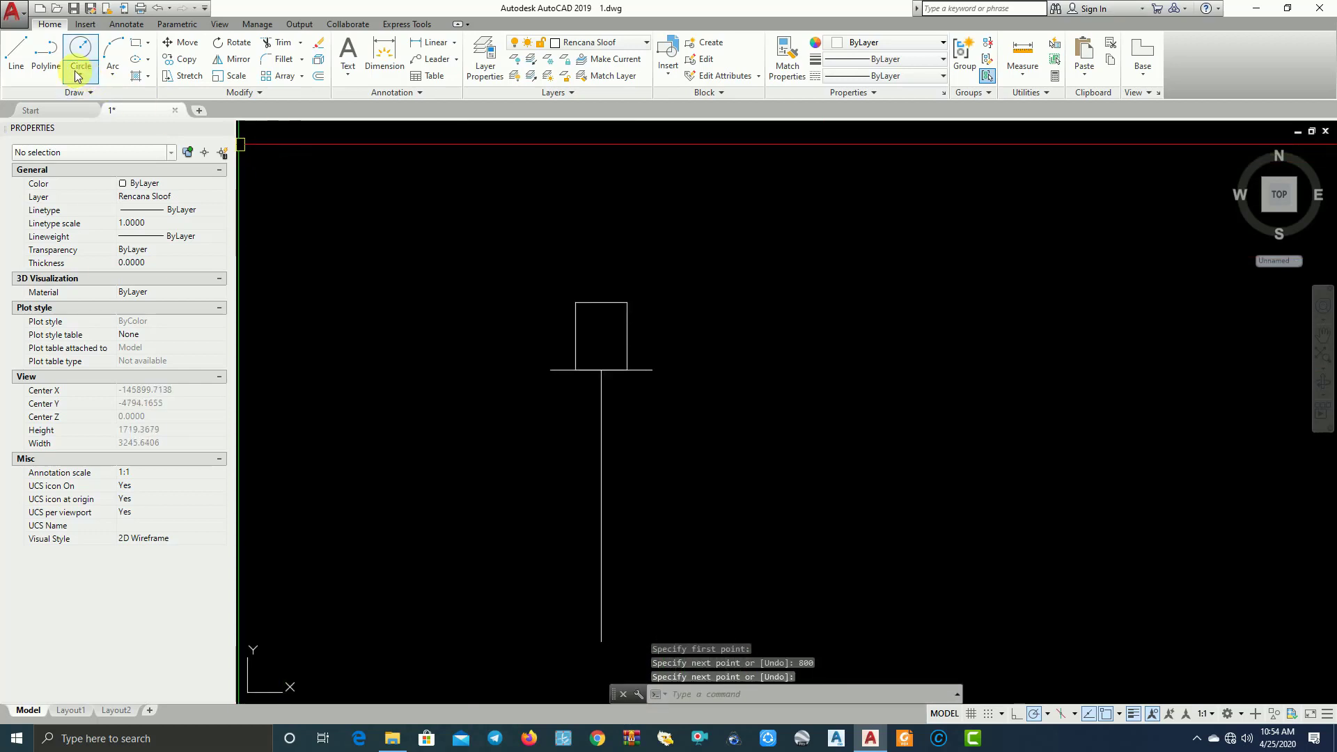
left_click(16, 55)
middle_click_drag(798, 487, 848, 439)
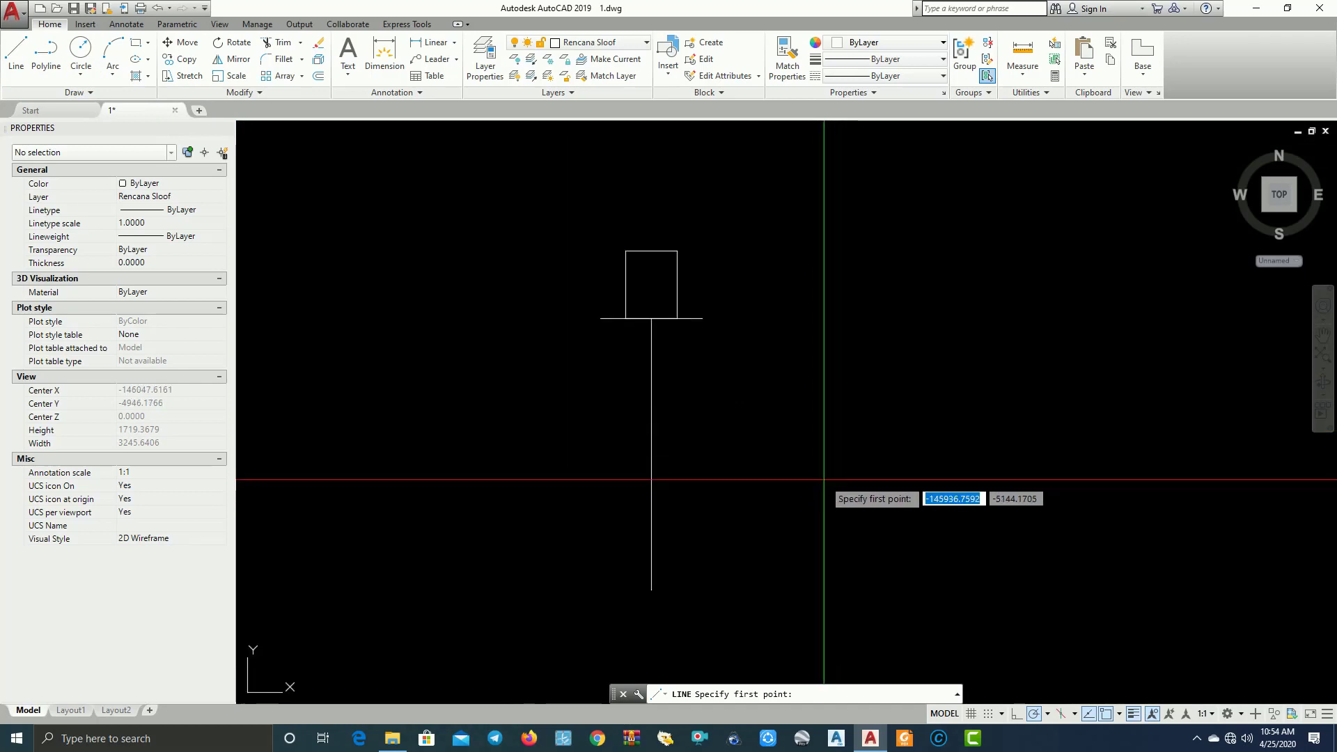
left_click(809, 394)
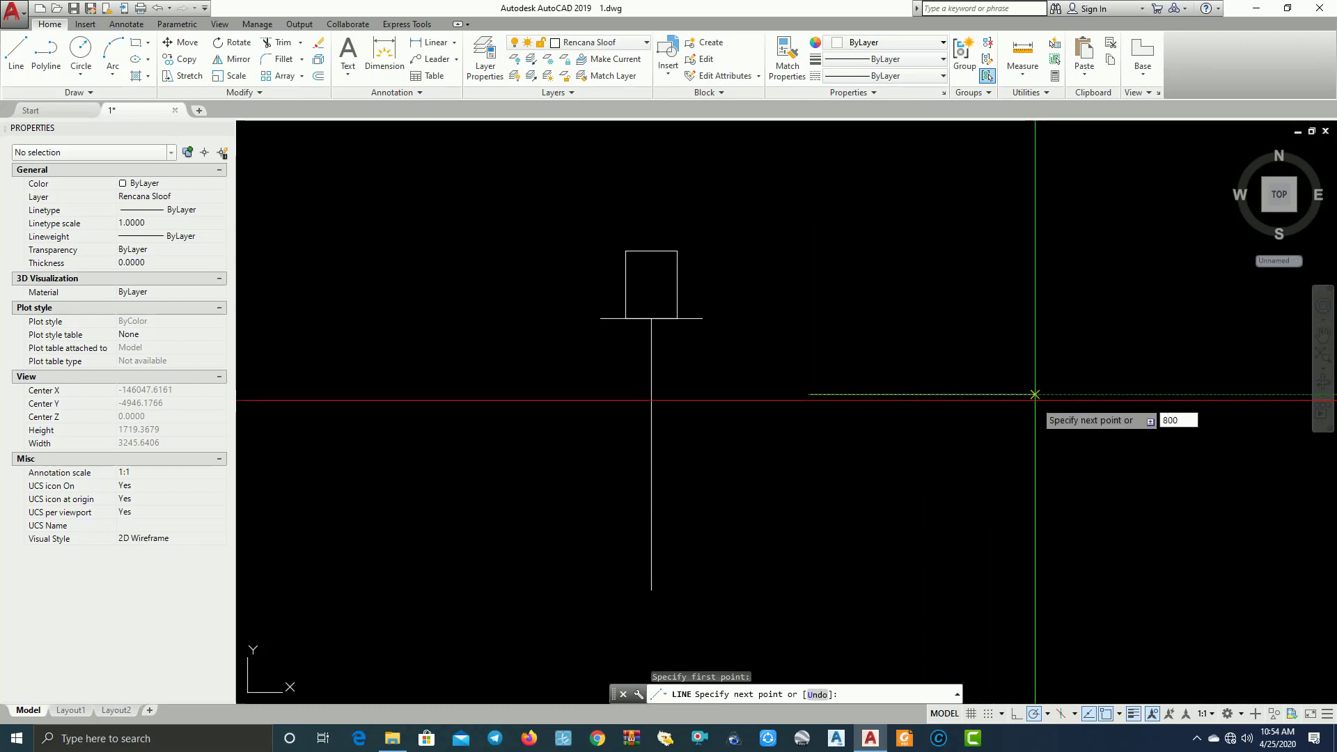
type("800")
key("Return")
key("Return")
Move the horizontal 800-unit line by its midpoint onto the lower end of the vertical line
left_click(1015, 418)
left_click(954, 358)
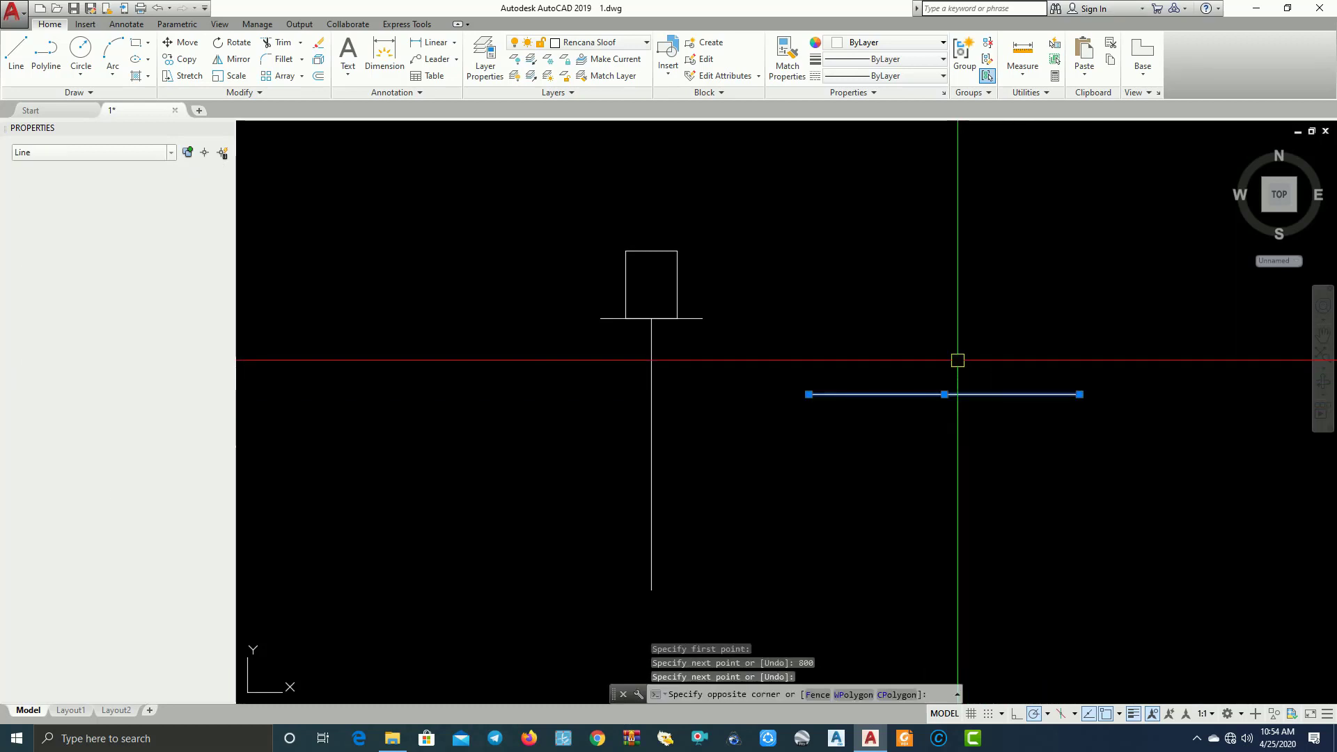
left_click(306, 146)
left_click(180, 45)
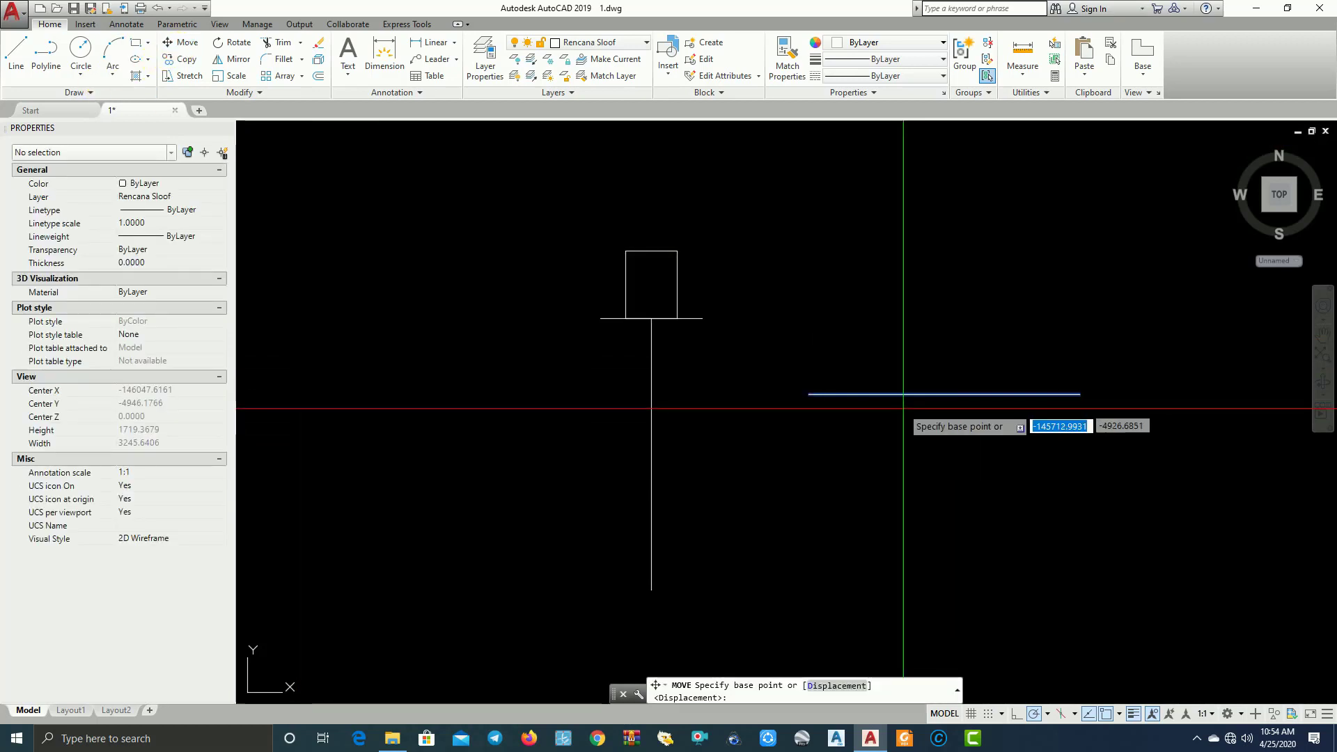
left_click(944, 394)
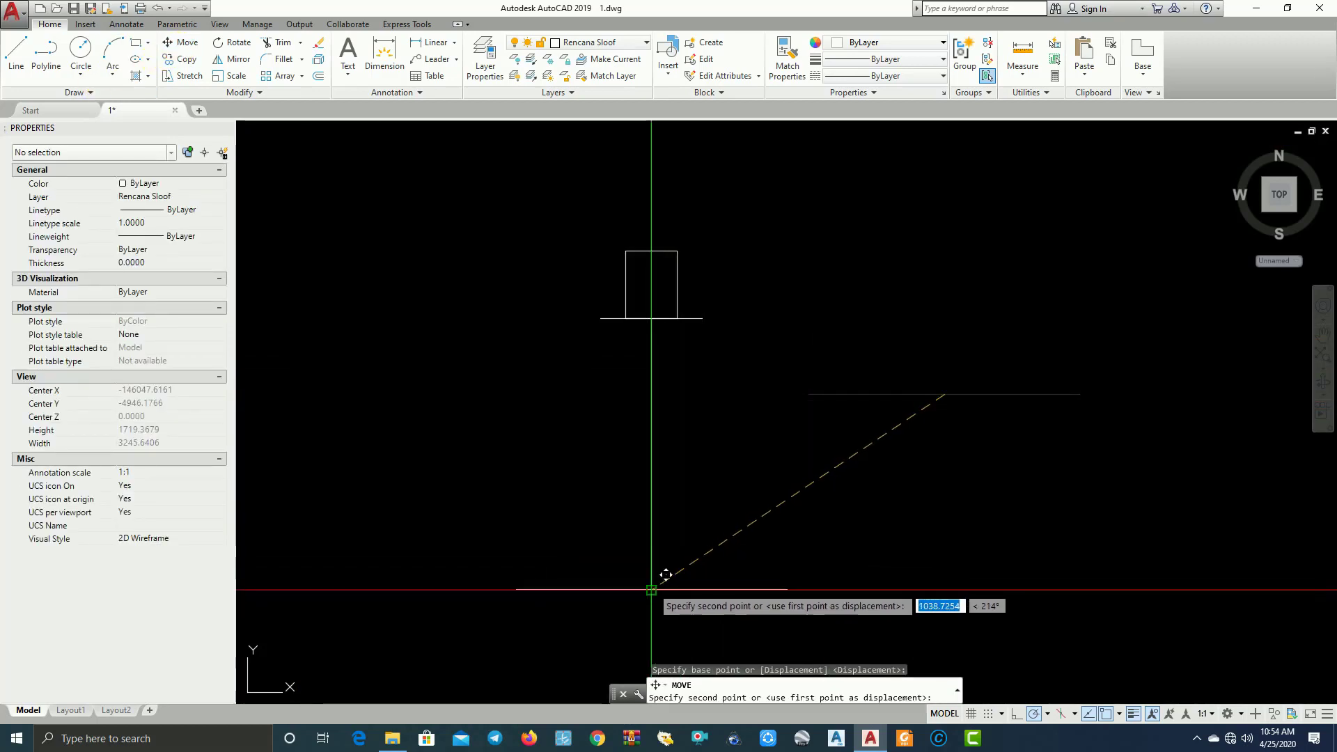
left_click(652, 590)
Erase the vertical 800-unit line between the two horizontal lines
left_click(761, 492)
left_click(617, 462)
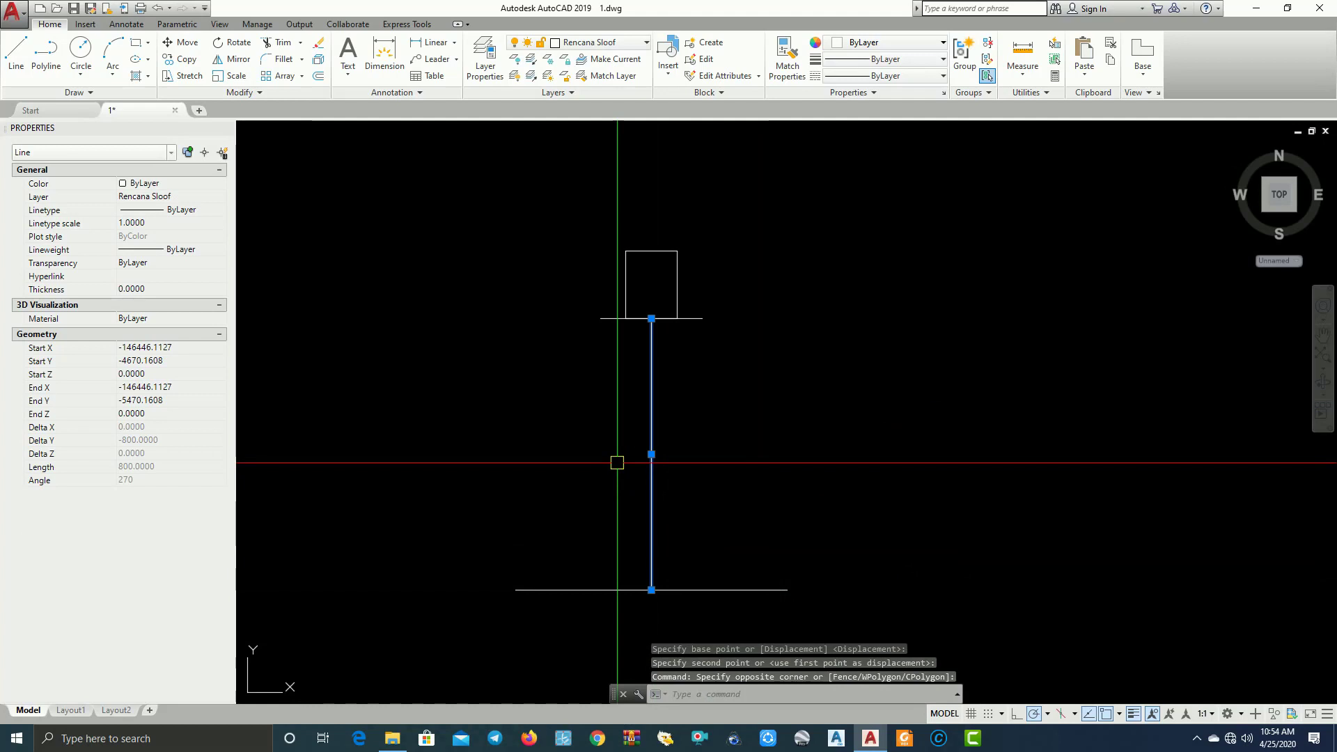
type("e")
key("Return")
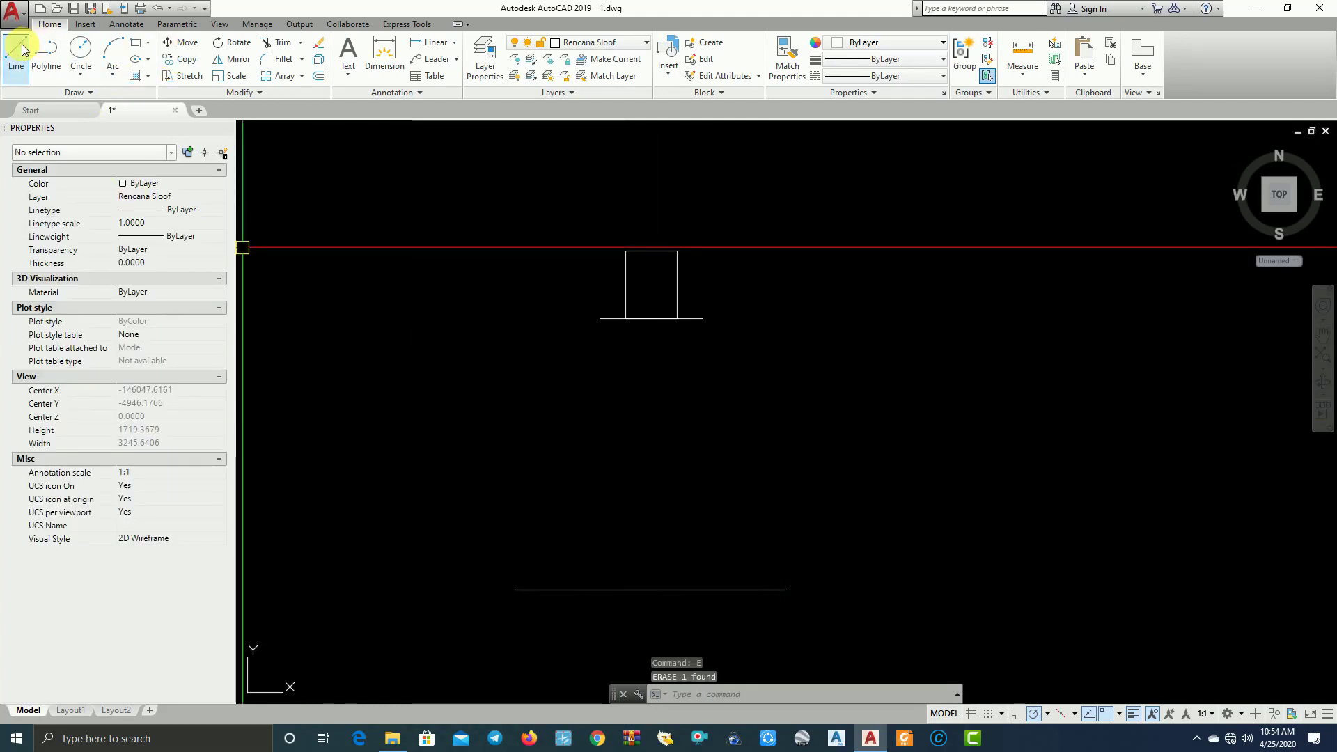
Draw a slanted line joining the right endpoints of the 300-unit and 800-unit horizontal lines
left_click(17, 52)
left_click(702, 319)
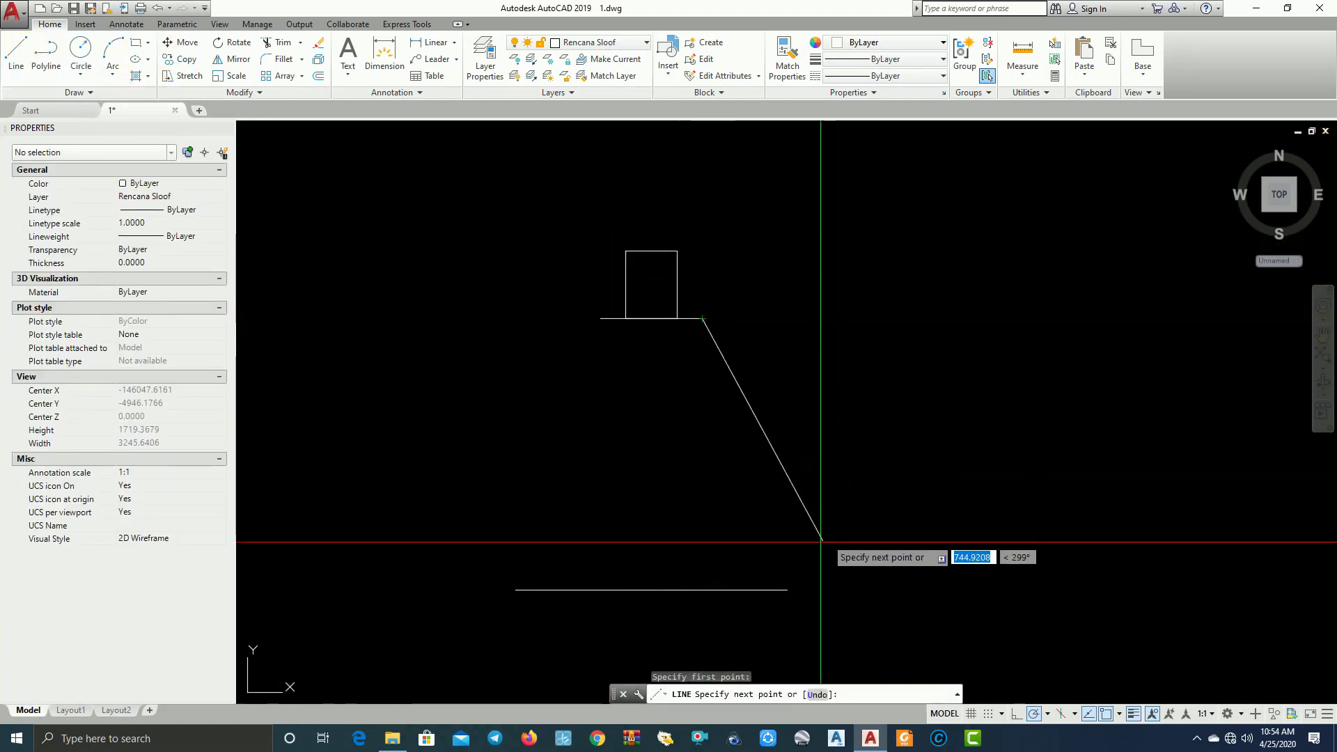
left_click(788, 590)
right_click(819, 376)
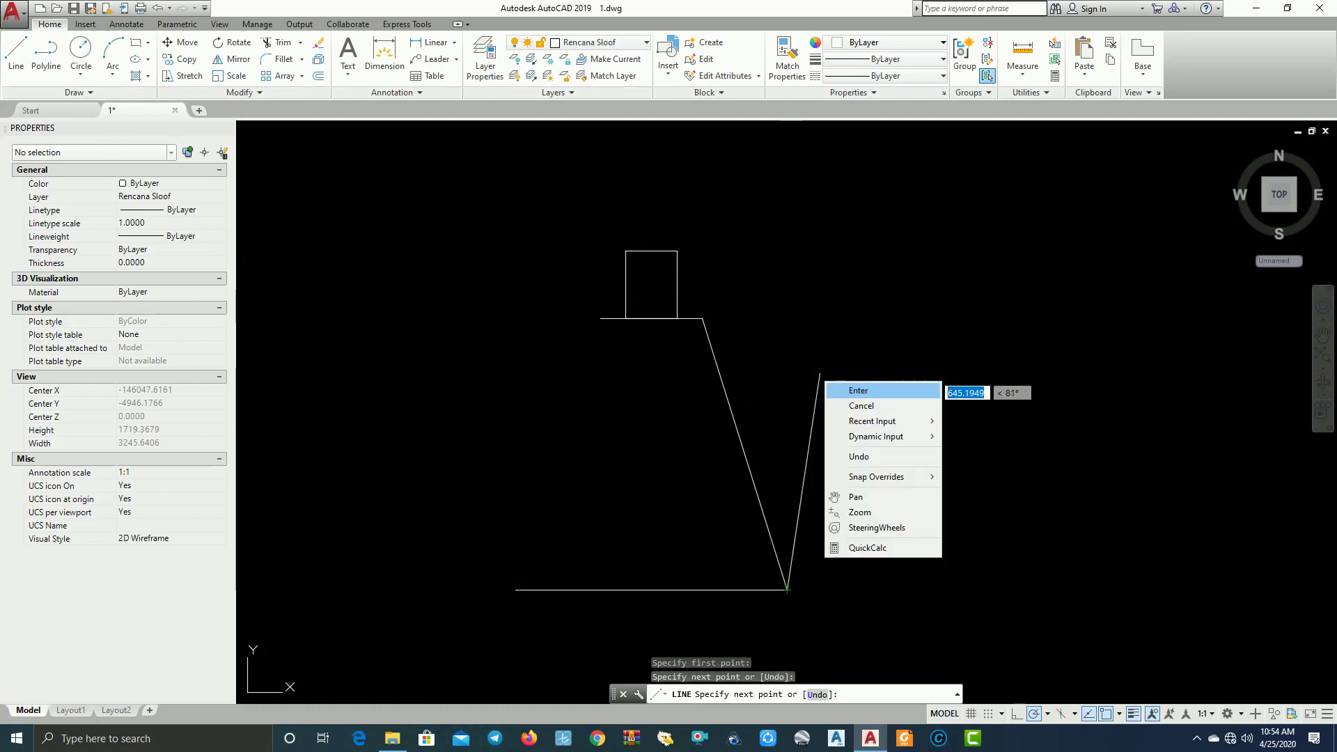
left_click(858, 390)
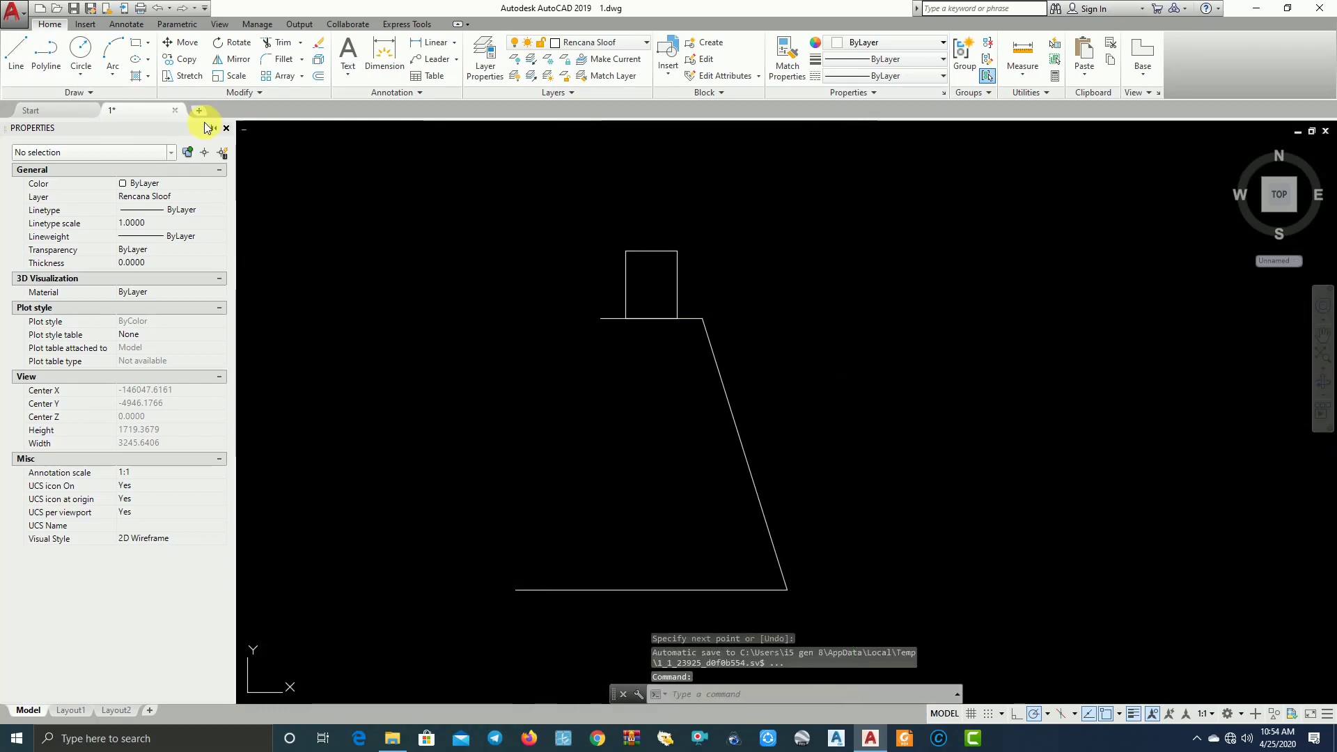
Draw a slanted line joining the left endpoints of the two horizontal lines to close the trapezoid
left_click(17, 54)
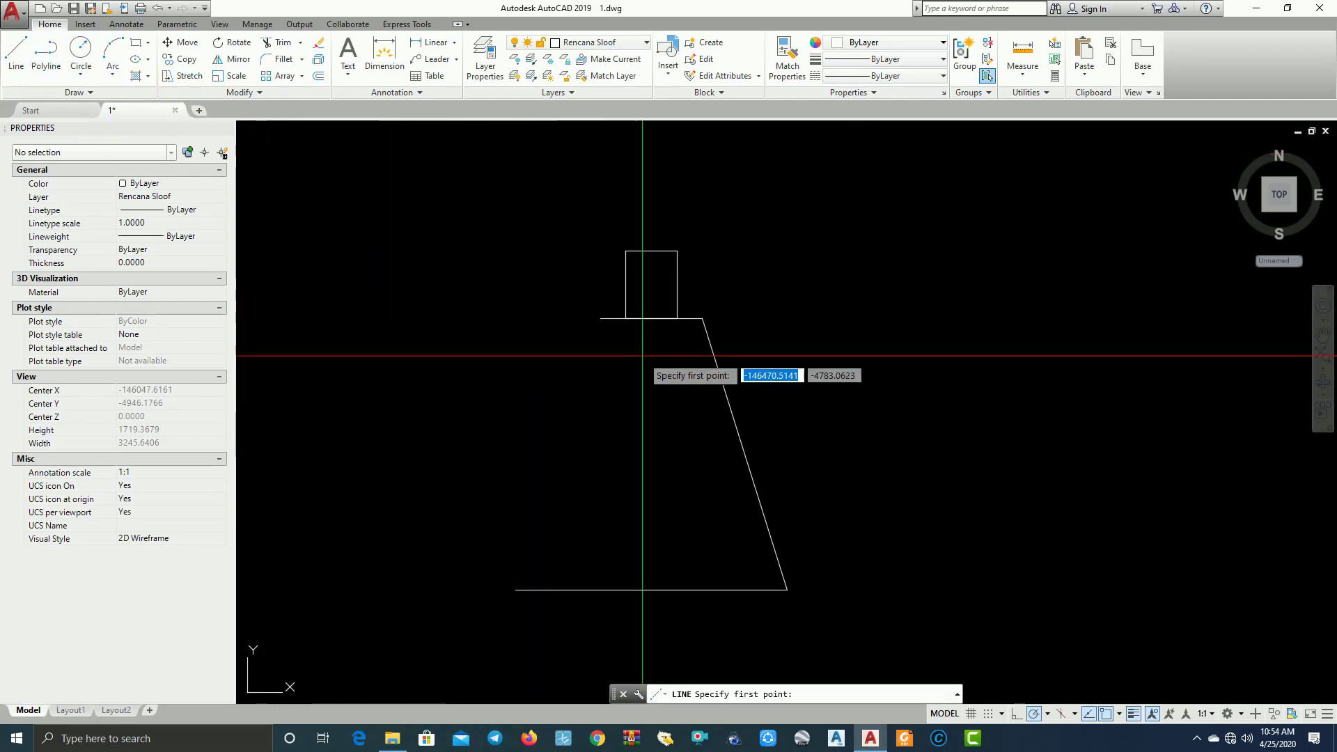
left_click(601, 318)
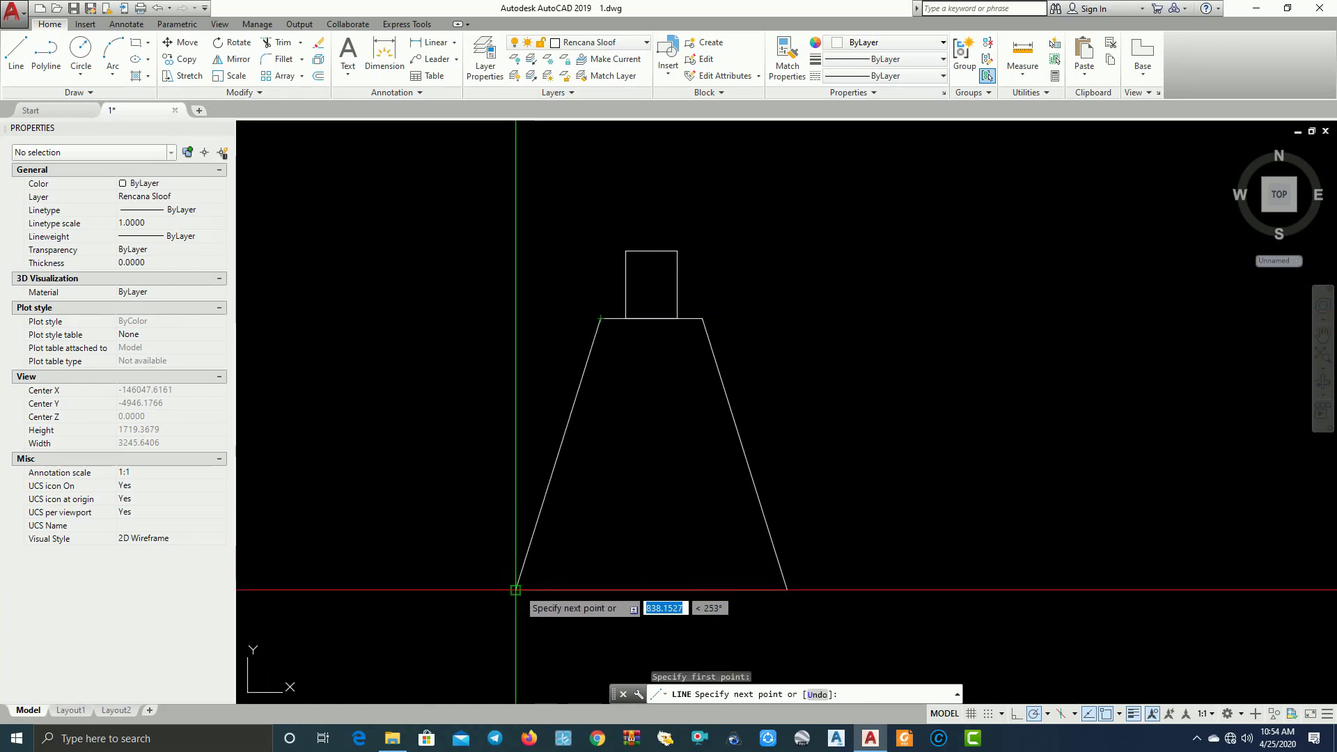
left_click(516, 590)
right_click(672, 474)
left_click(693, 489)
Draw a 1000 by 150 rectangle in the empty space beside the trapezoid's base
scroll(764, 408, "down", 2)
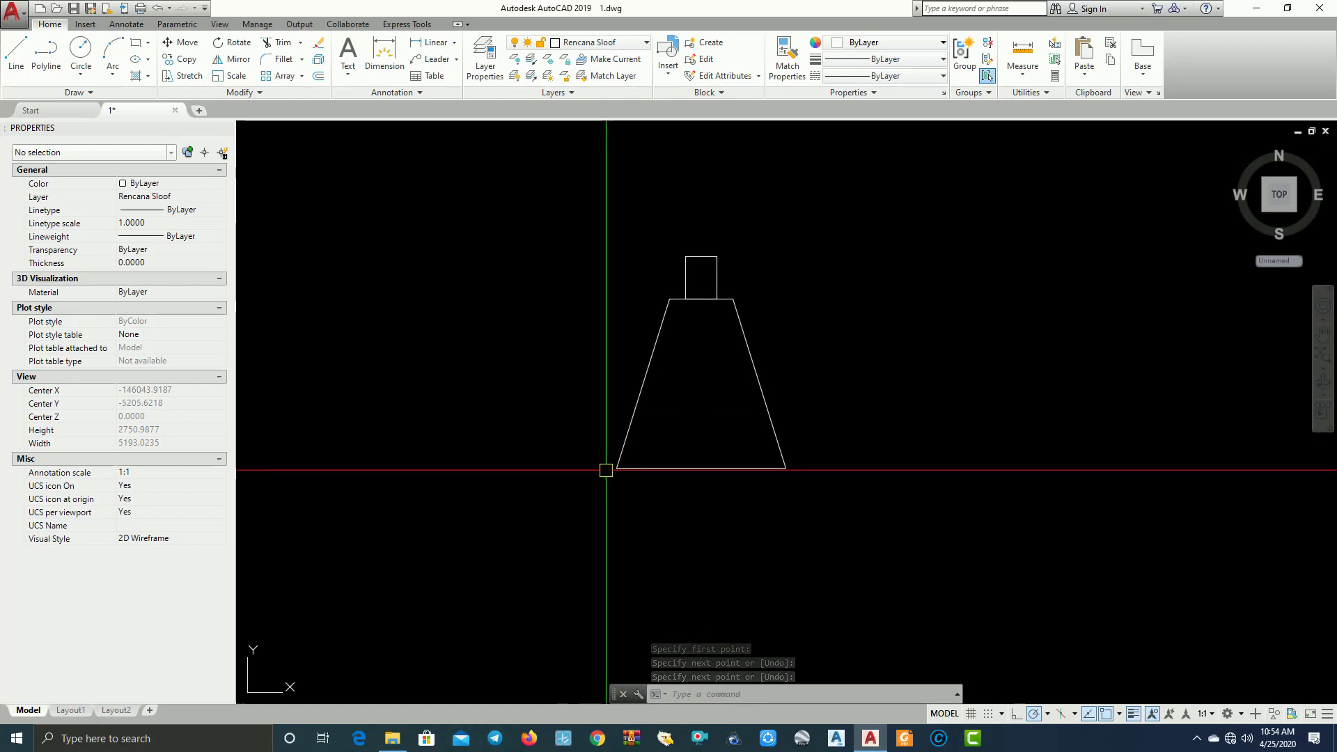
scroll(633, 478, "up", 2)
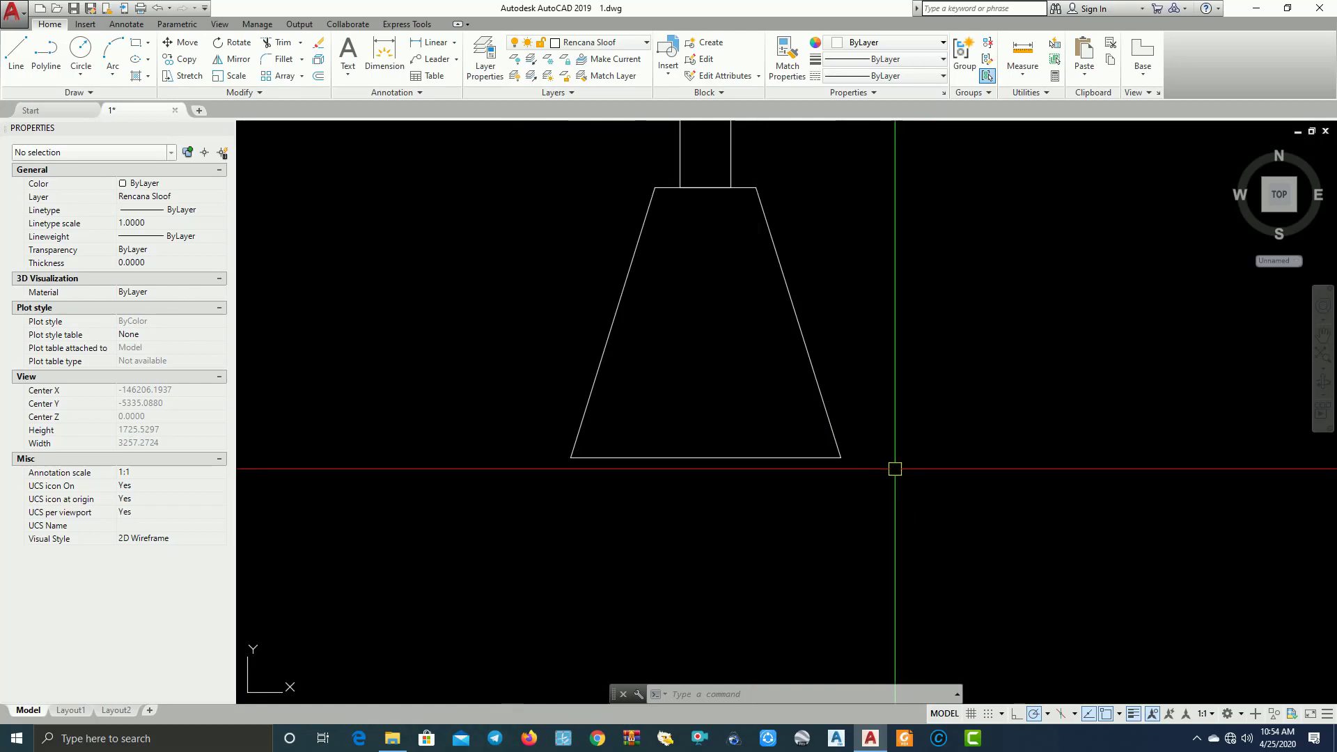
left_click(133, 47)
middle_click_drag(910, 548, 692, 531)
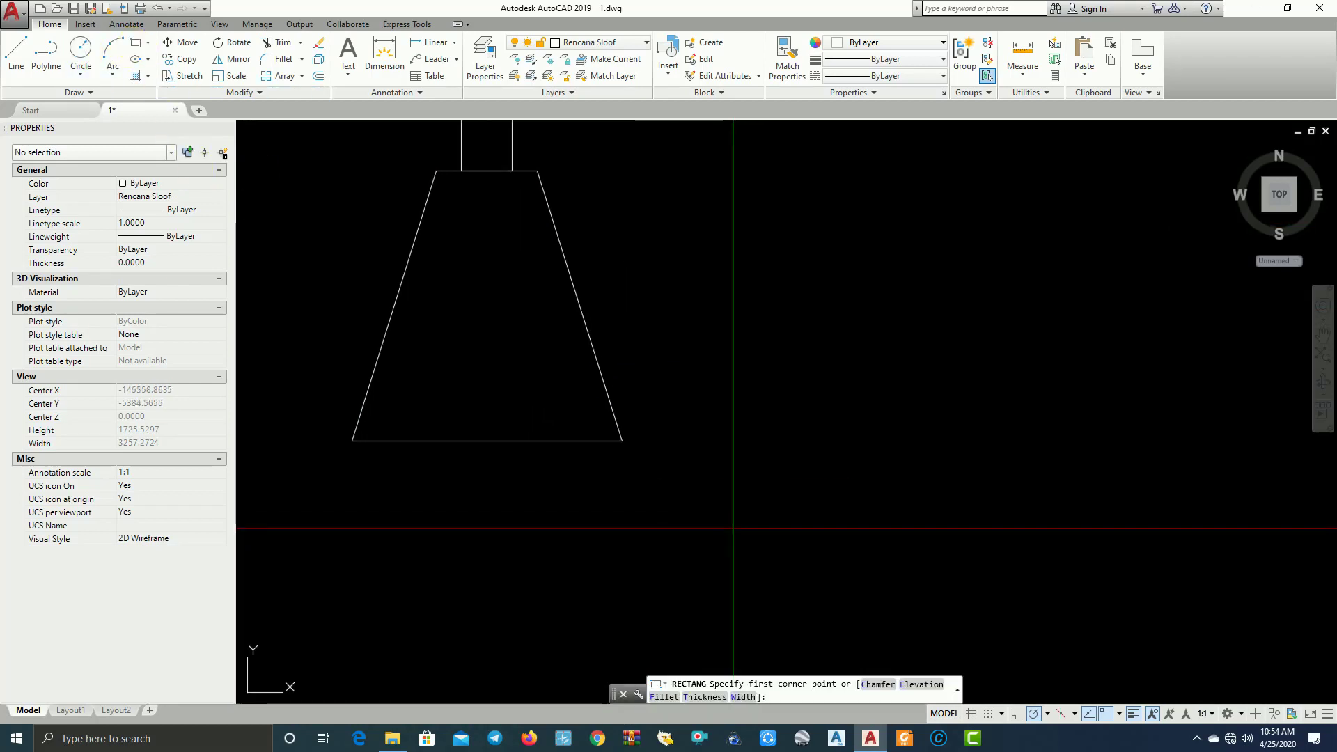
left_click(732, 528)
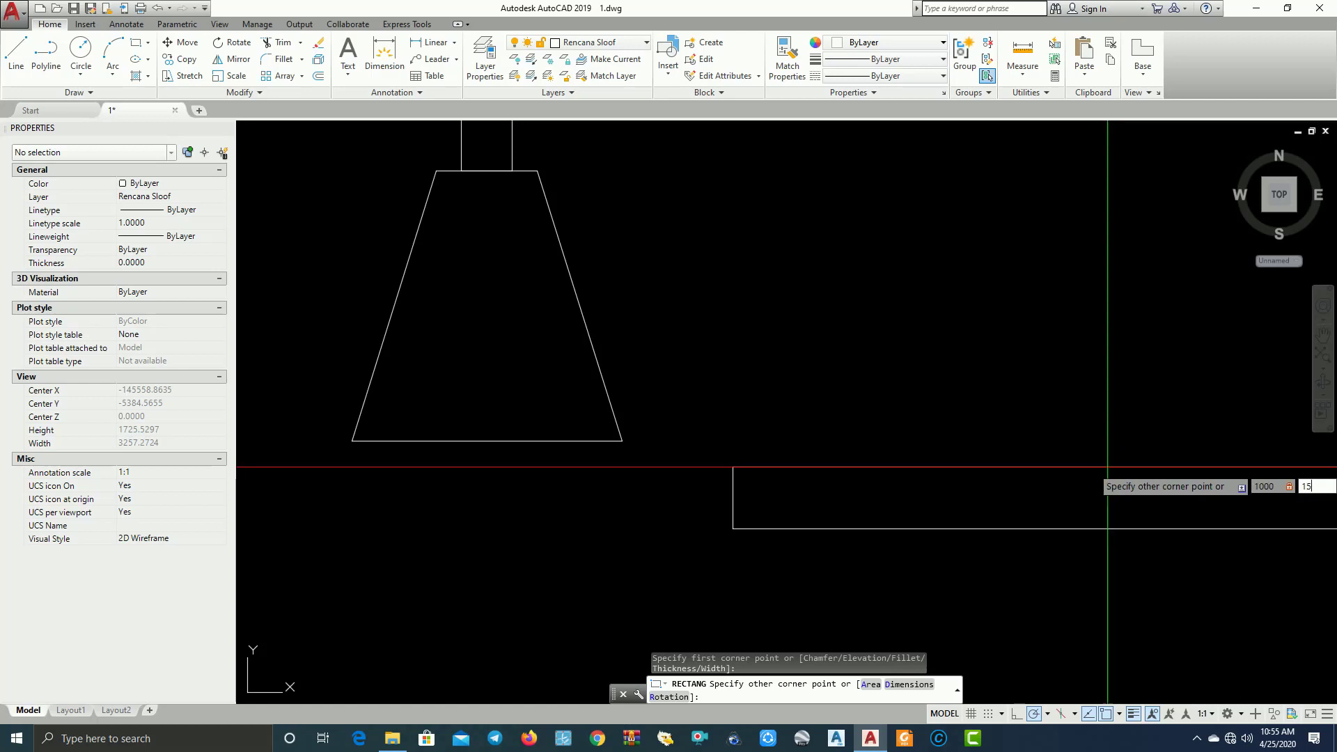
key("Return")
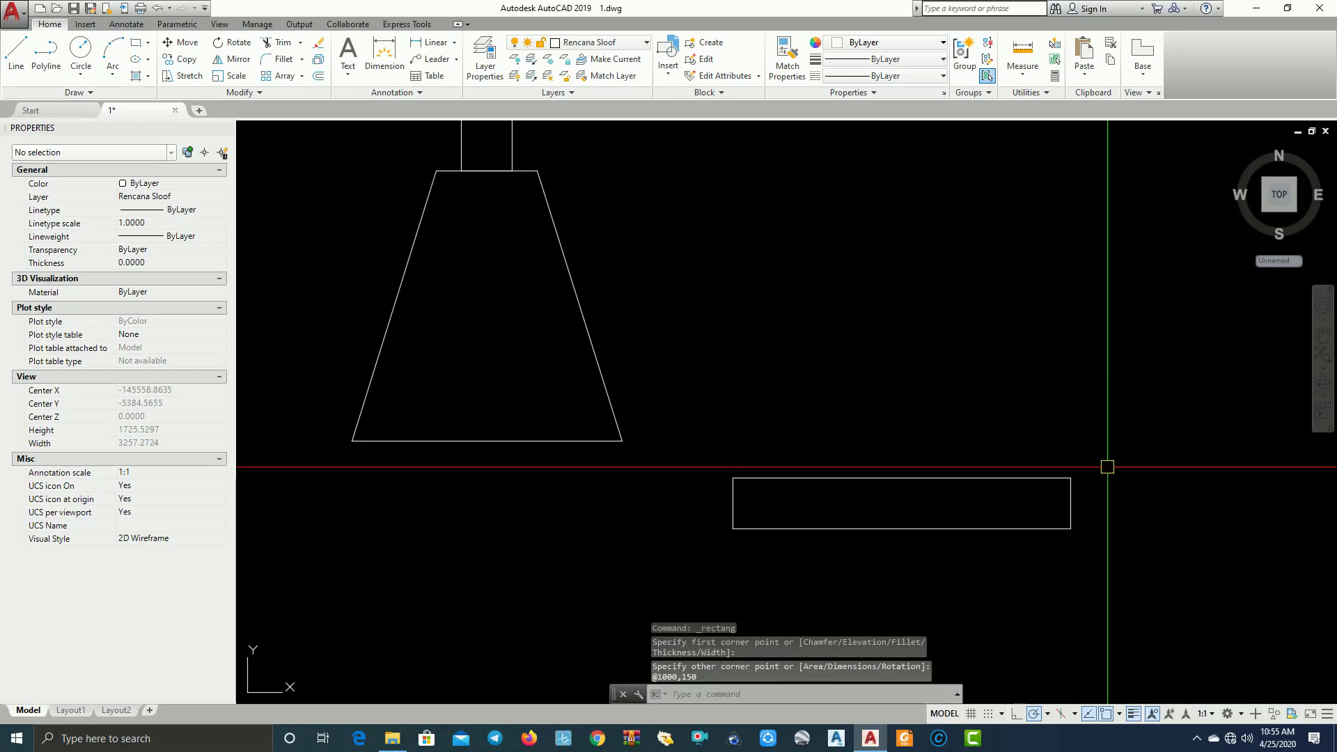
Move the 1000 by 150 rectangle by its top-edge midpoint onto the midpoint of the trapezoid's base
left_click_drag(1108, 442, 985, 504)
type("m")
key("Return")
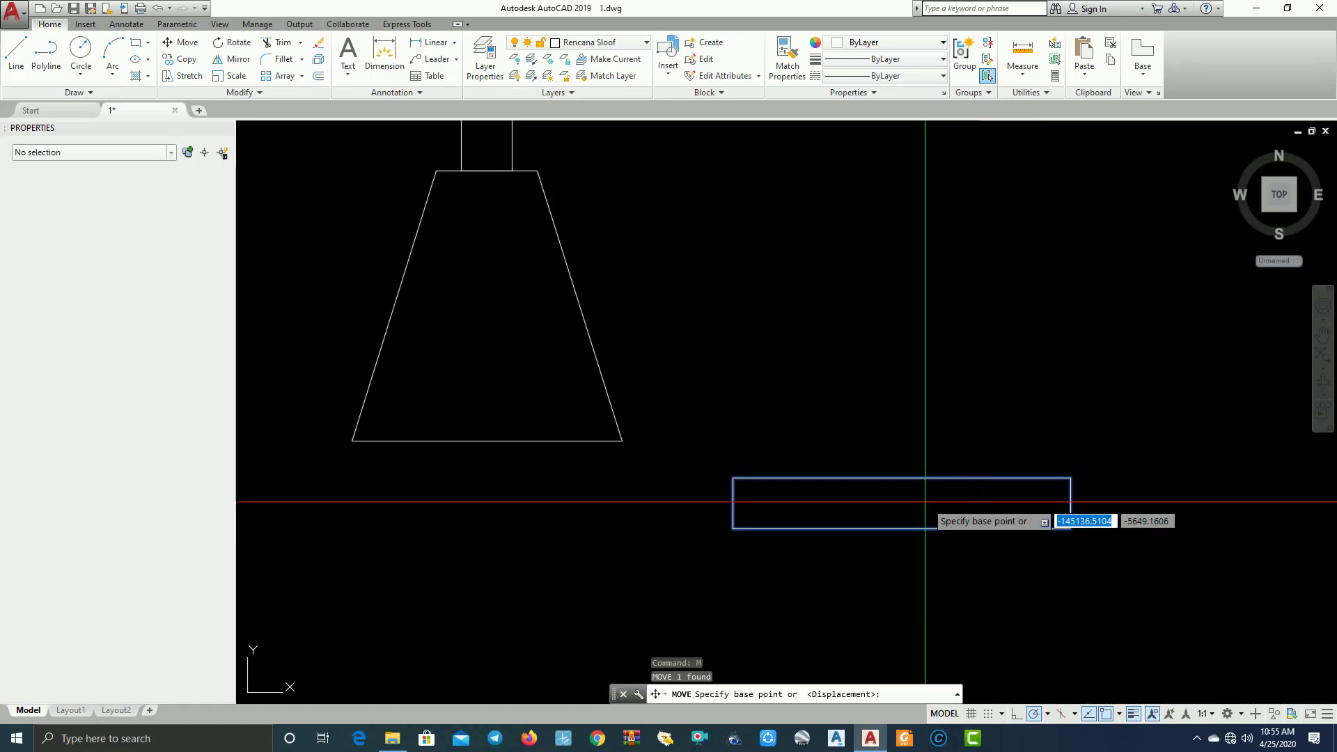
left_click(902, 478)
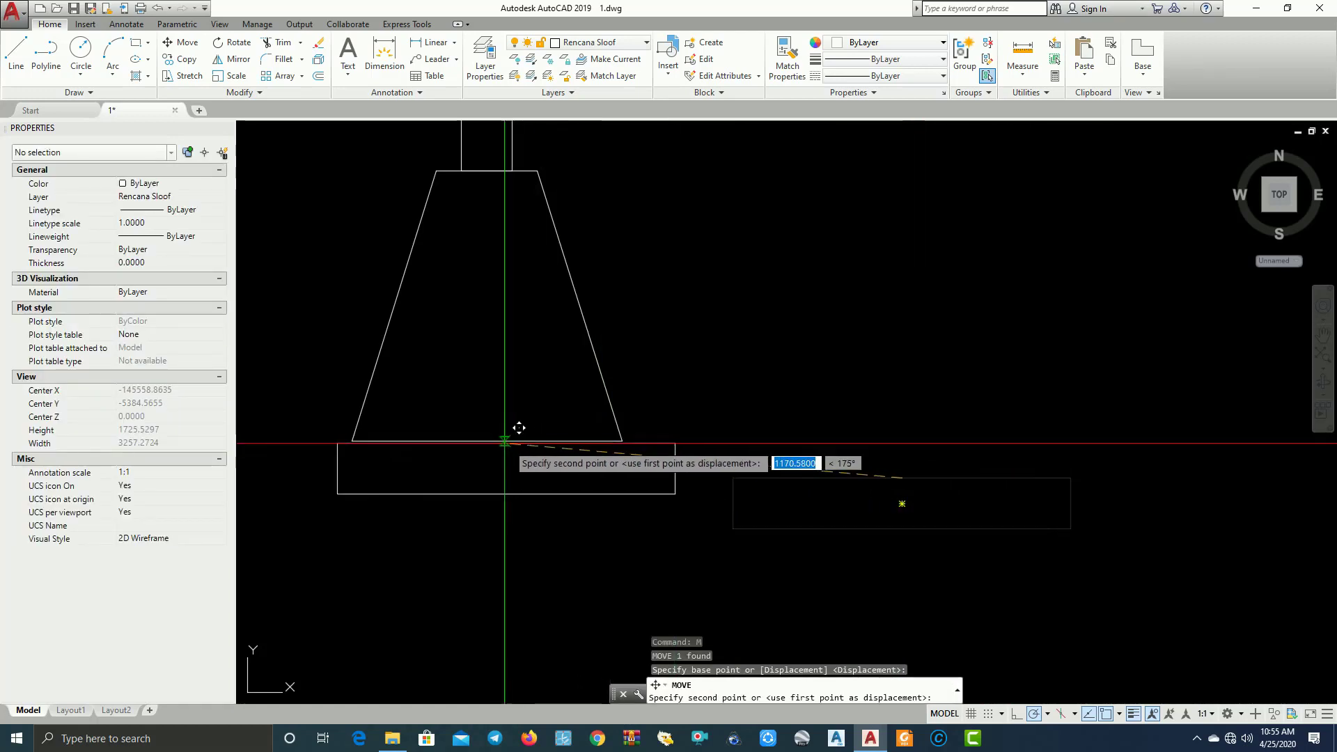
left_click(487, 440)
Copy the base rectangle directly below itself, from its top-edge midpoint to its bottom-edge midpoint
scroll(797, 439, "down", 4)
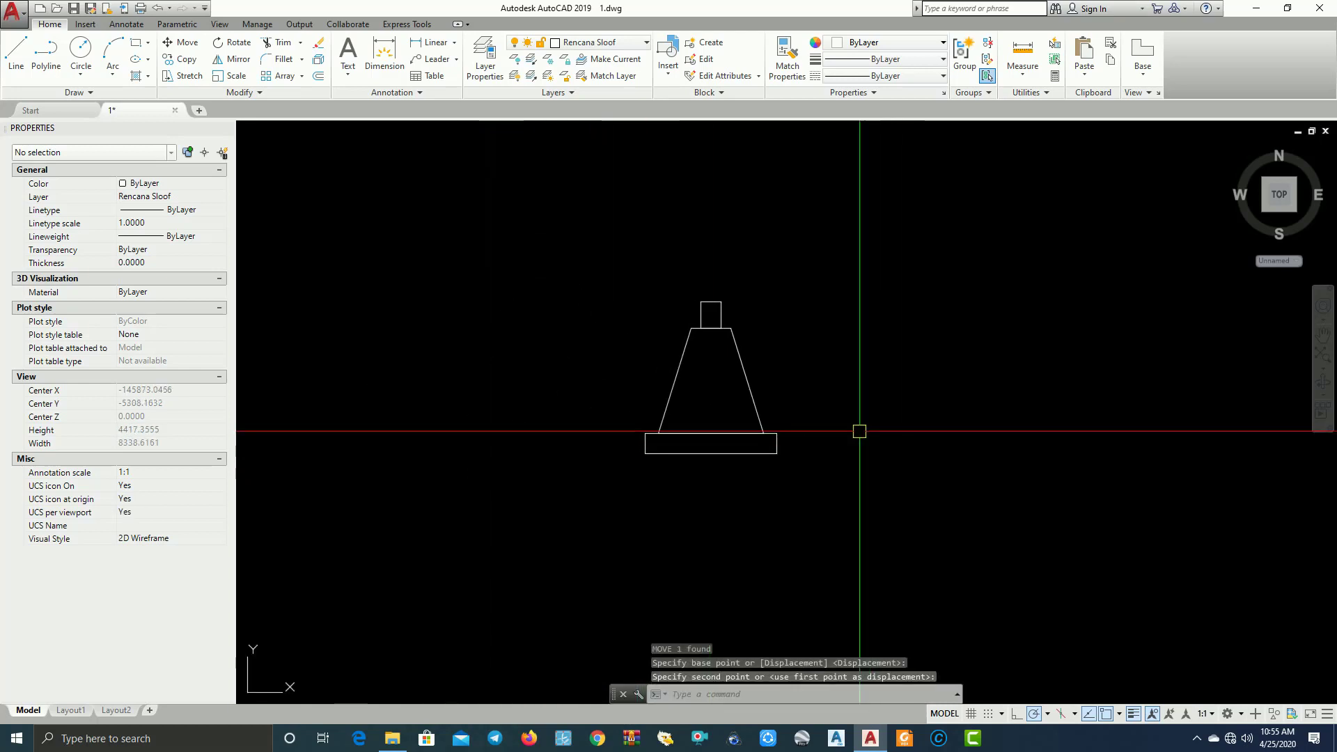
scroll(778, 436, "up", 5)
middle_click_drag(779, 436, 820, 486)
scroll(815, 494, "down", 2)
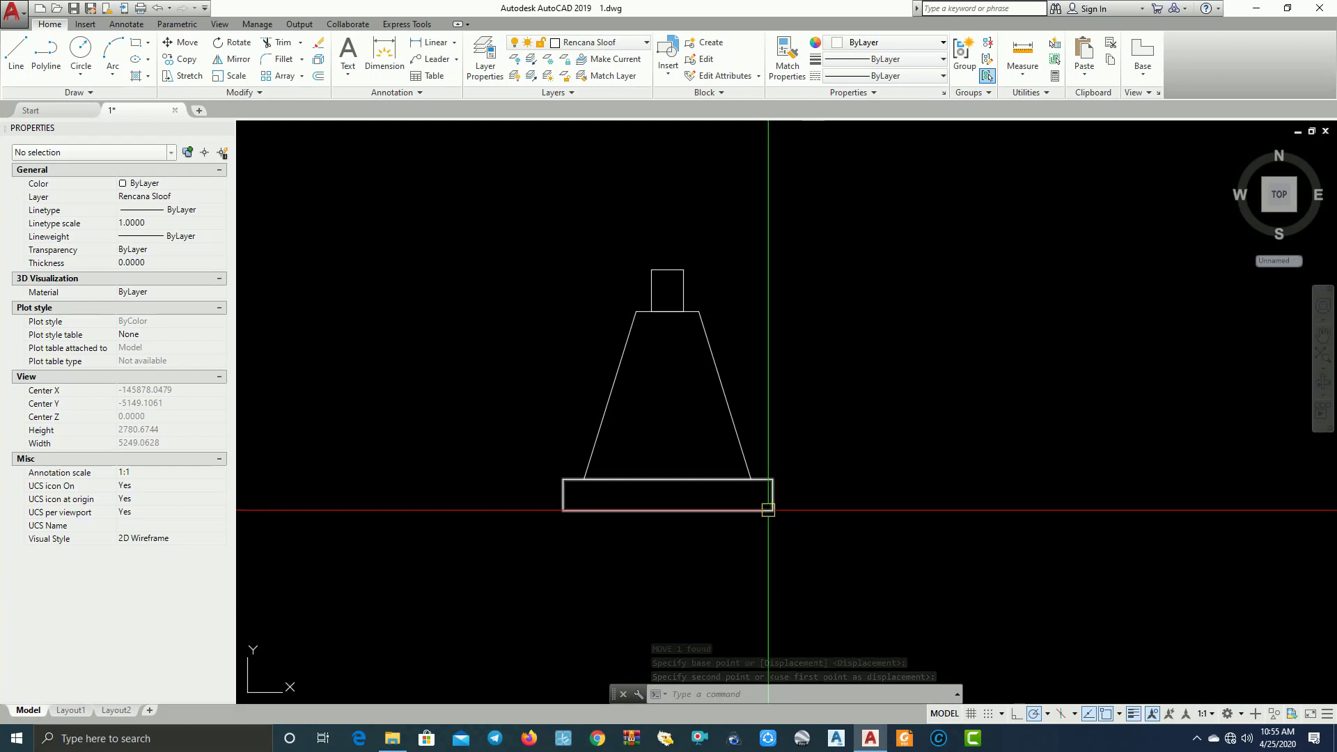
scroll(725, 532, "up", 2)
scroll(699, 514, "up", 2)
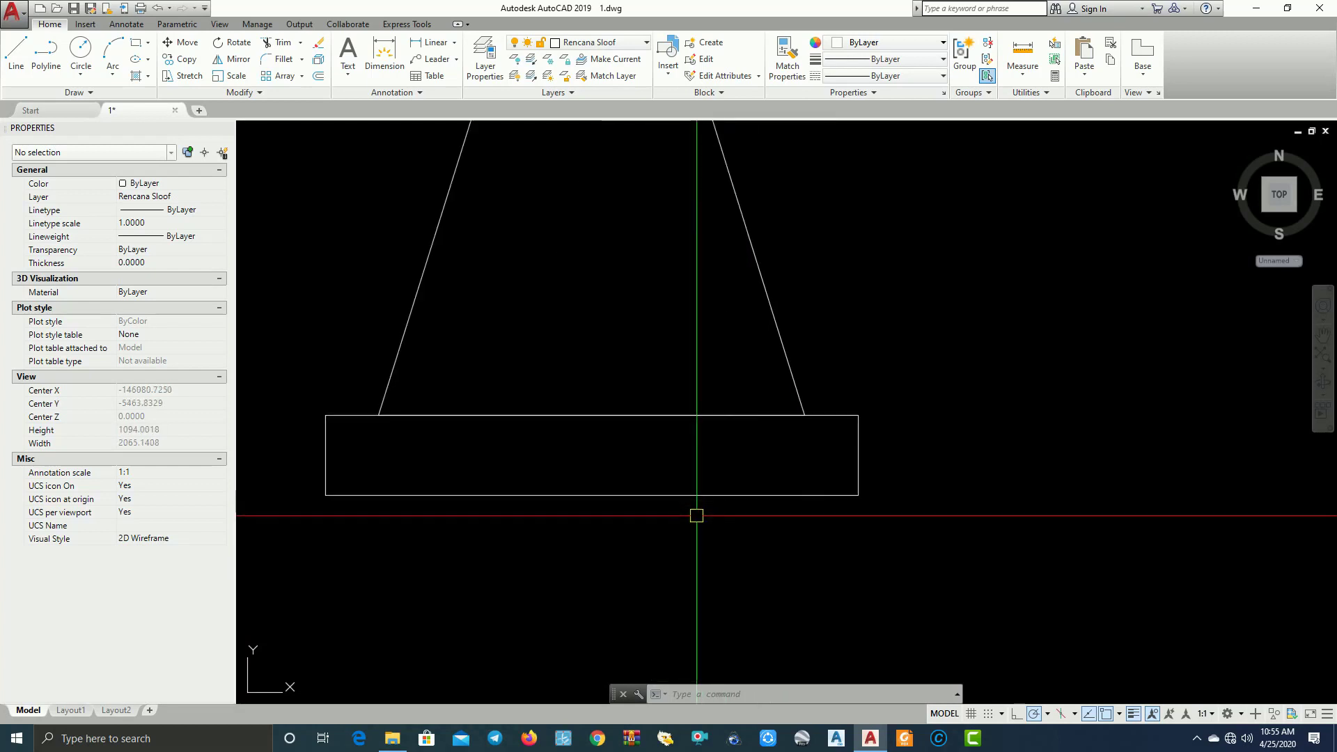
left_click(697, 519)
left_click(674, 491)
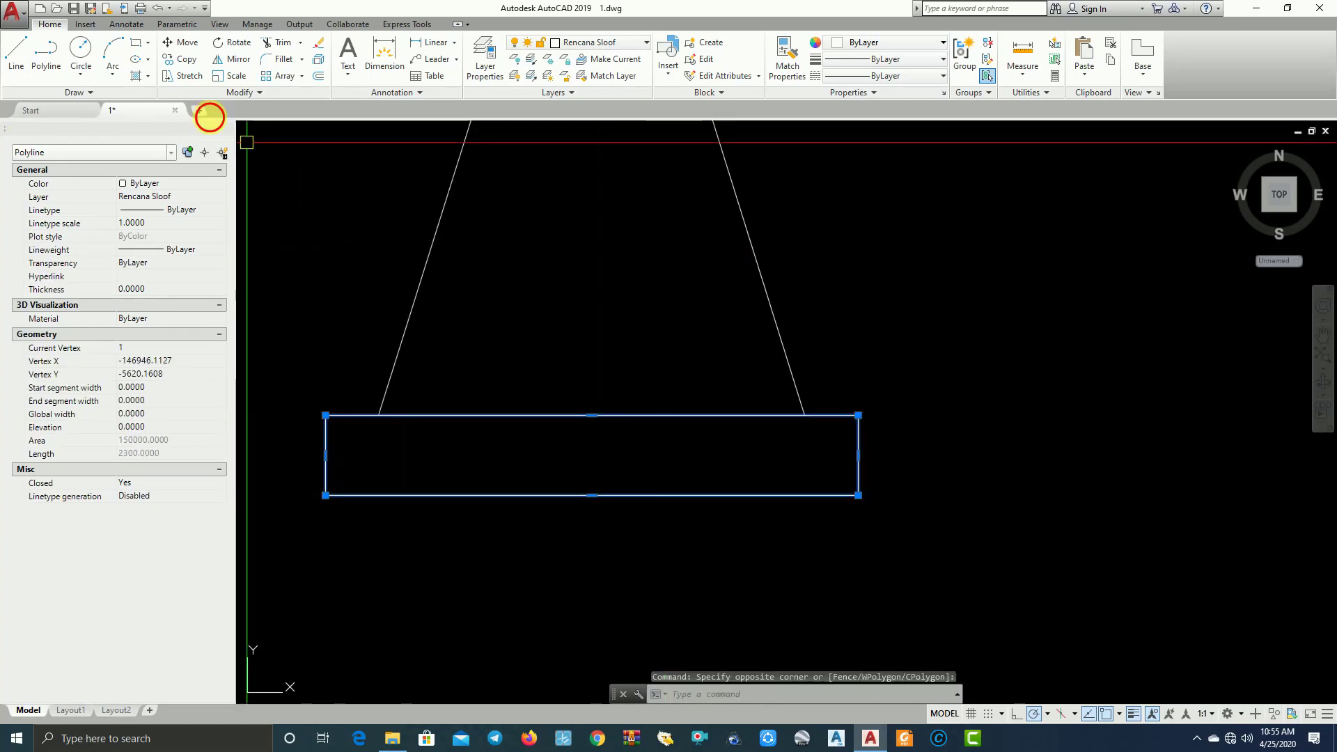
left_click(189, 61)
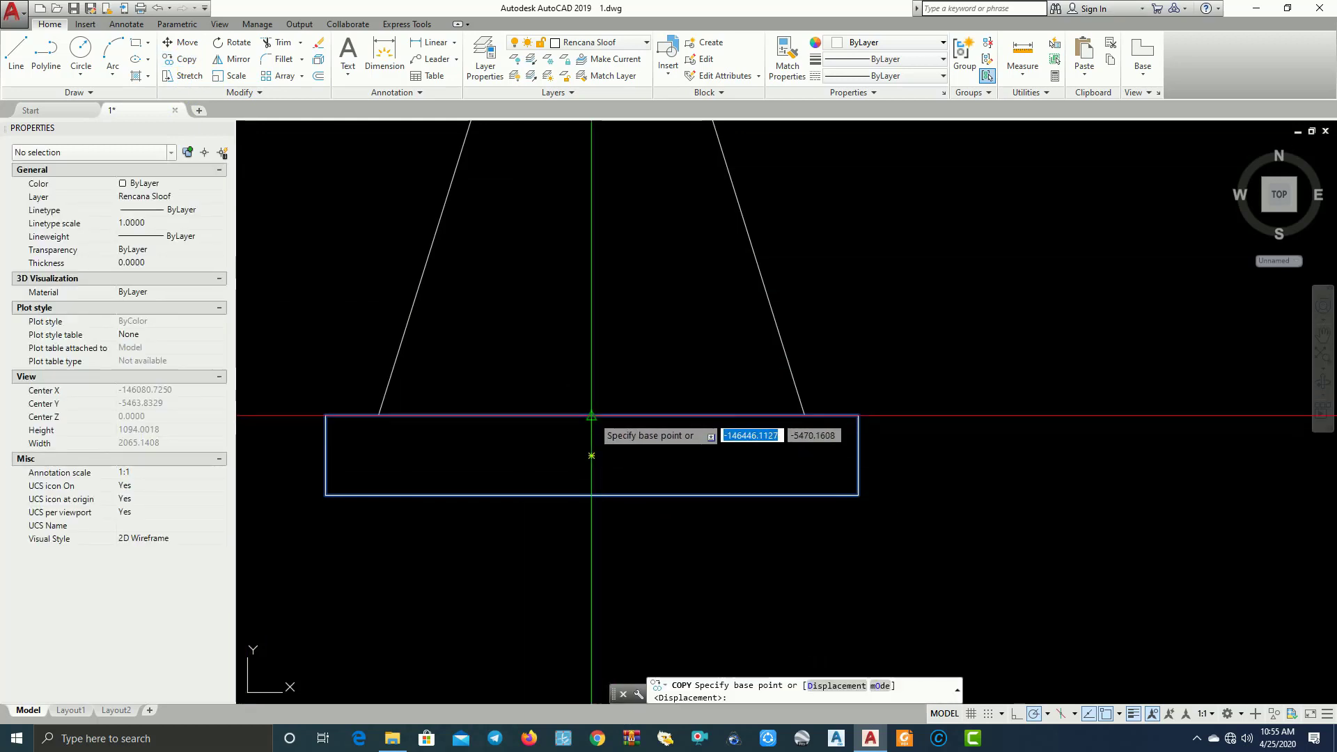
left_click(594, 420)
left_click(592, 495)
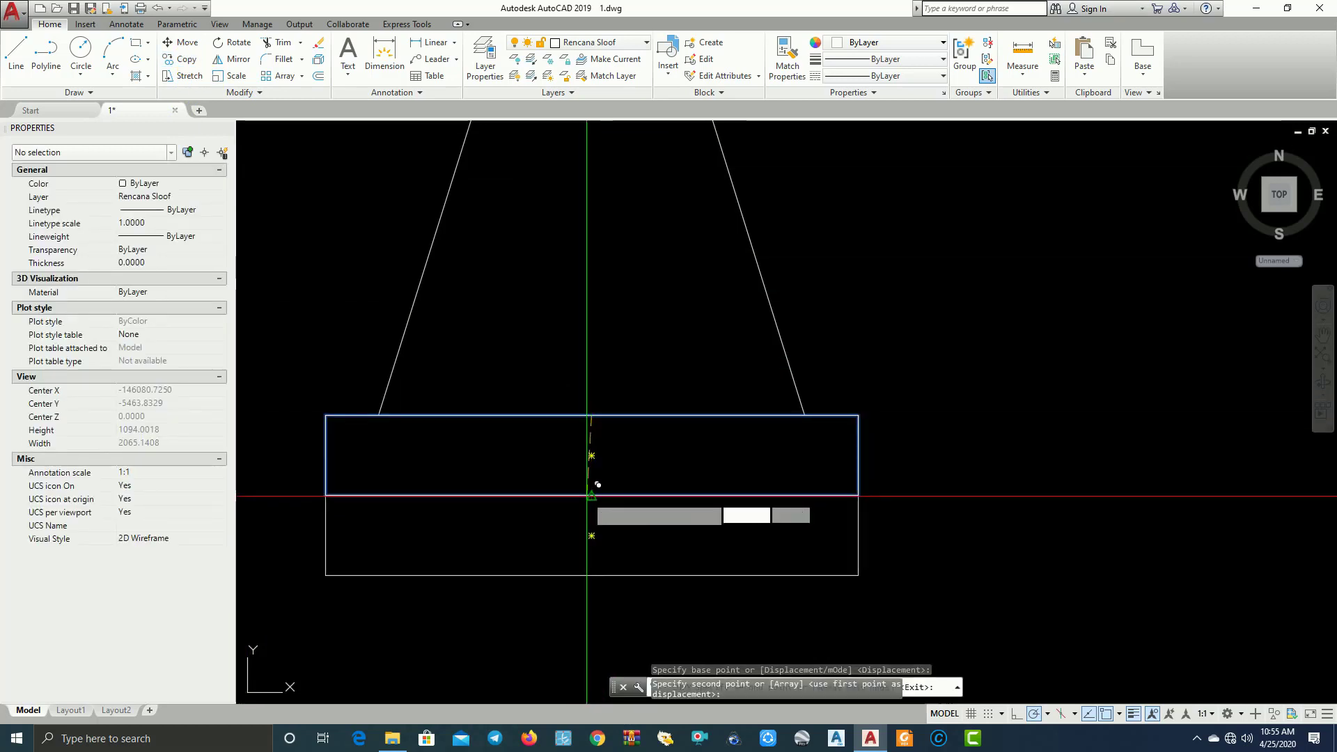
right_click(1018, 495)
left_click(1047, 504)
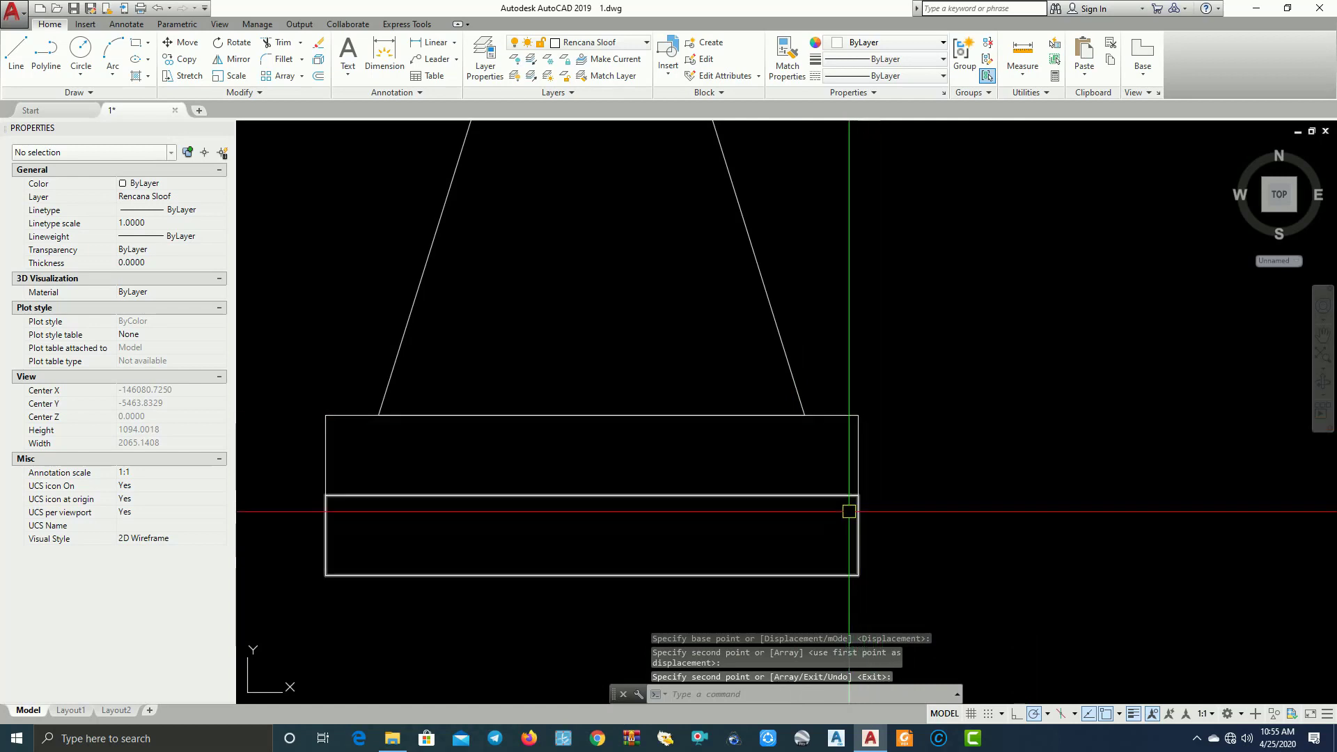
Stretch the lower rectangle's bottom edge upward by 50 units
left_click(875, 562)
left_click(741, 552)
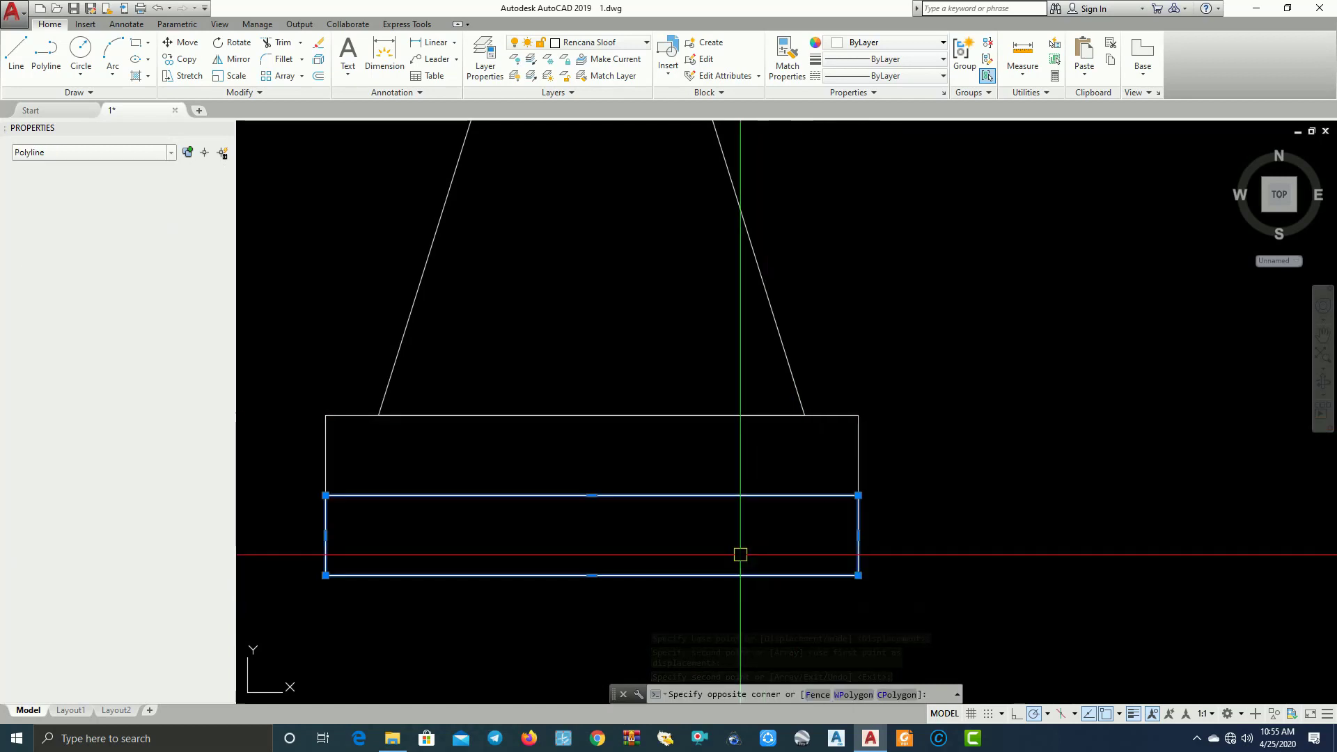
left_click(592, 575)
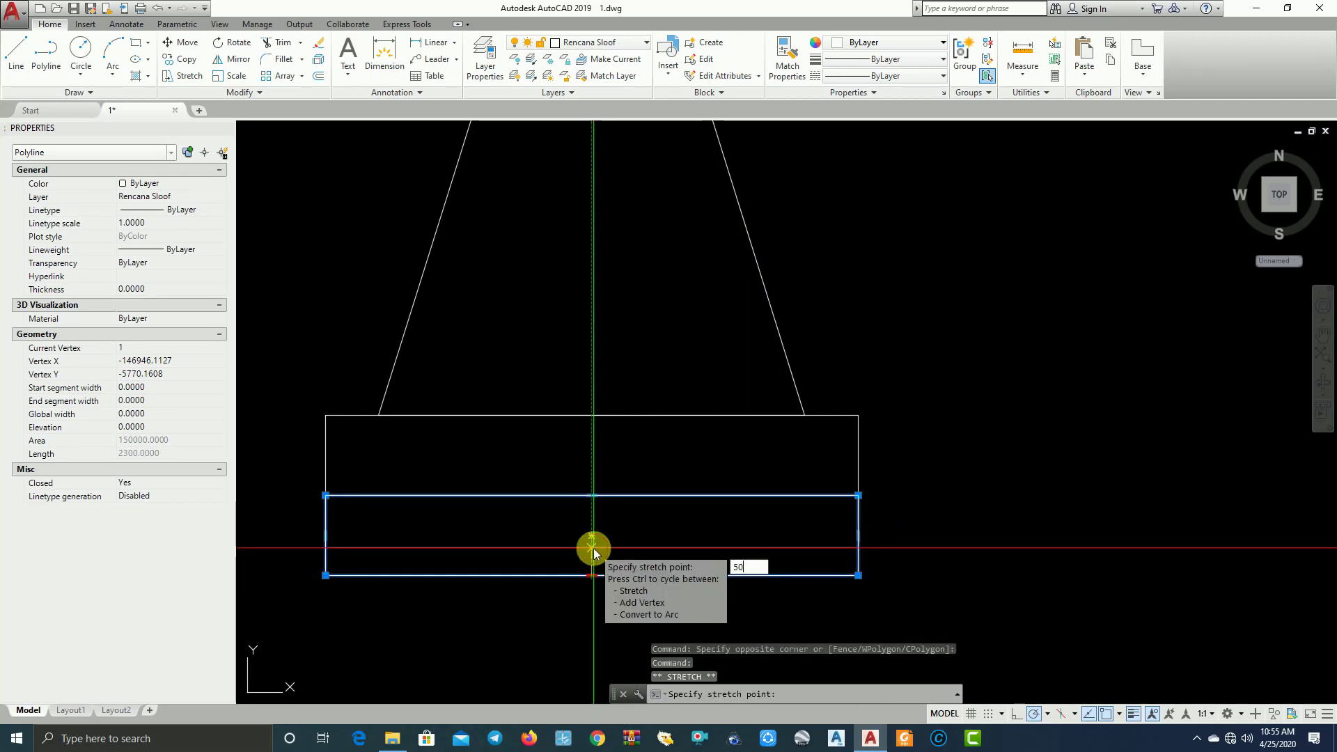
key("Return")
key("Escape")
key("Escape")
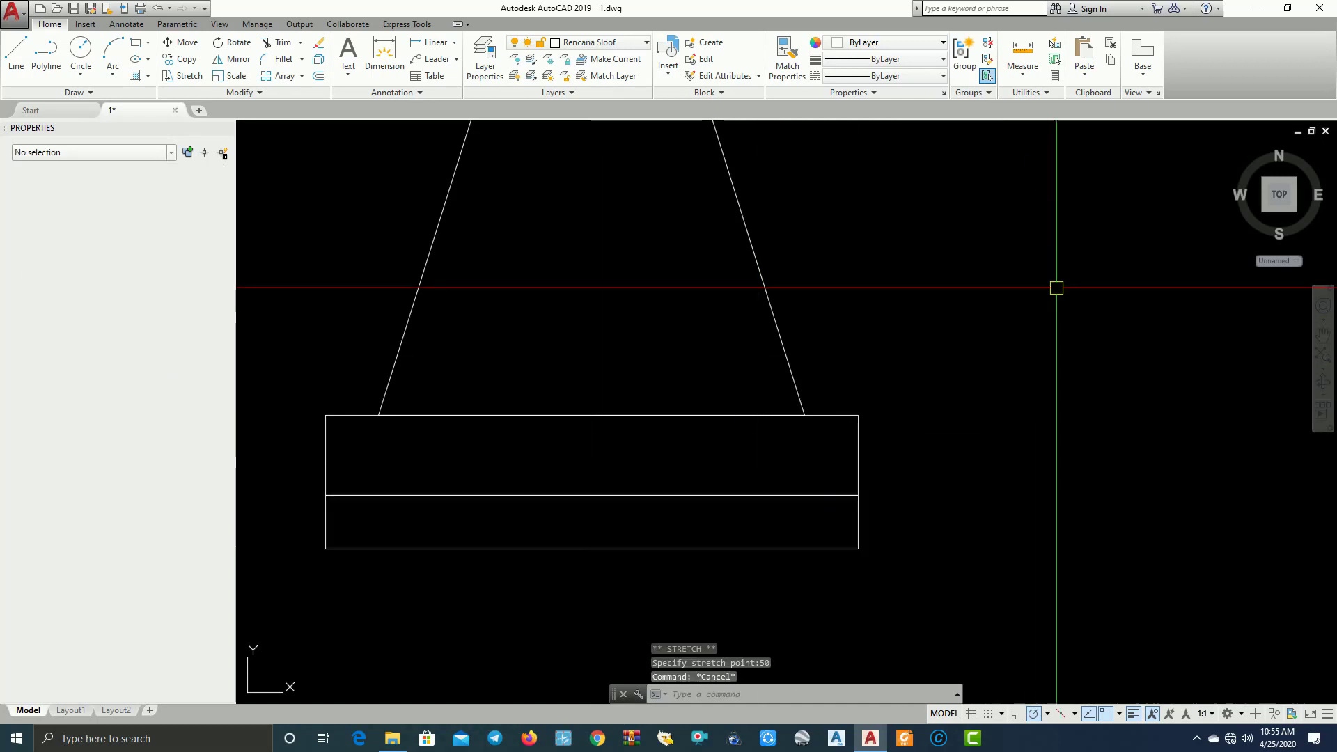
Measure the height of the lowest rectangle along its right edge
left_click(1025, 84)
left_click(1028, 103)
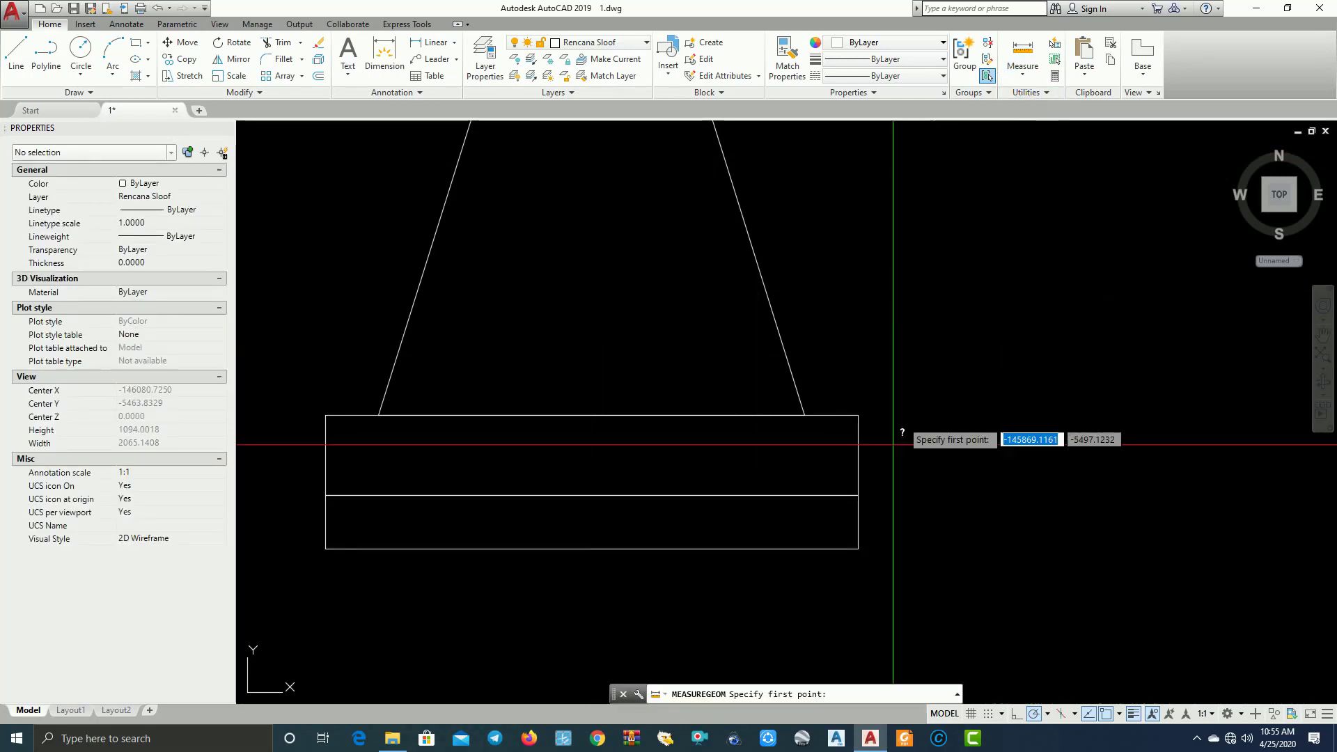
left_click(858, 495)
left_click(858, 549)
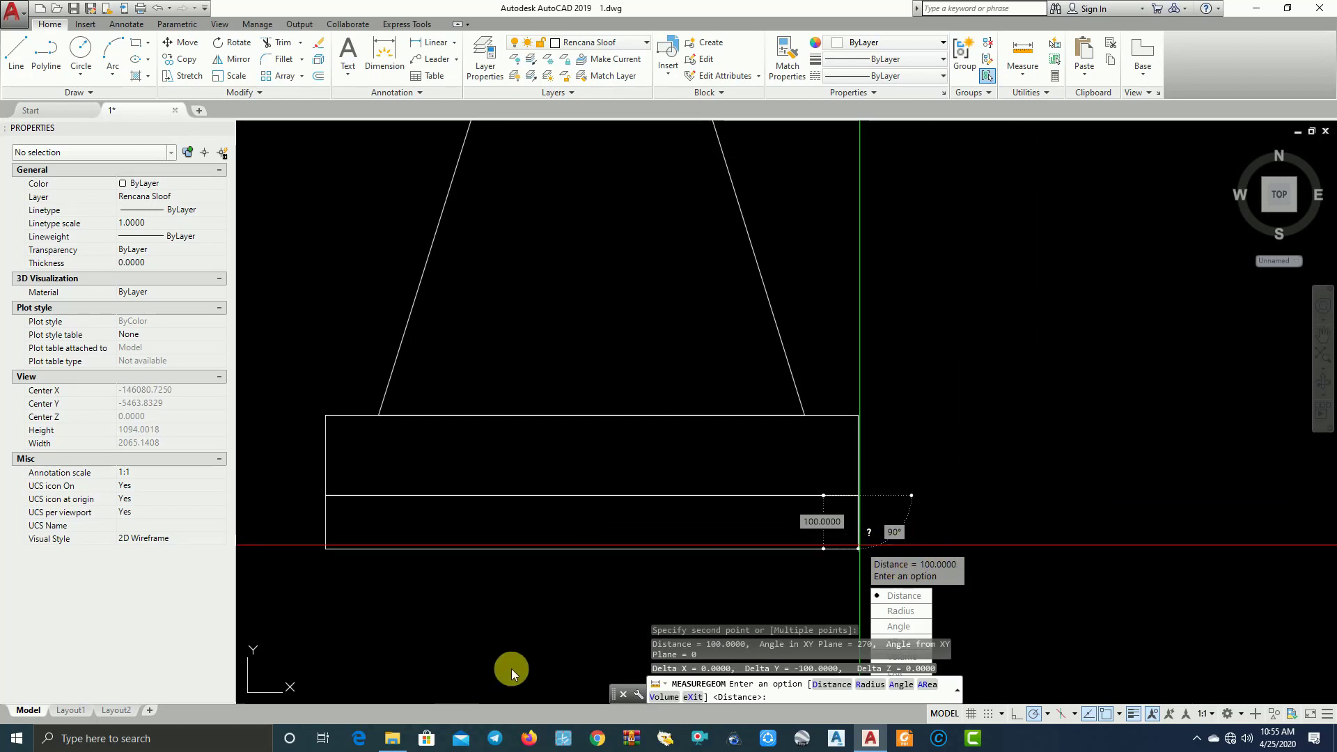
key("Escape")
Move the whole sloof and foundation cross-section horizontally closer to the copied axis plan
scroll(975, 487, "down", 10)
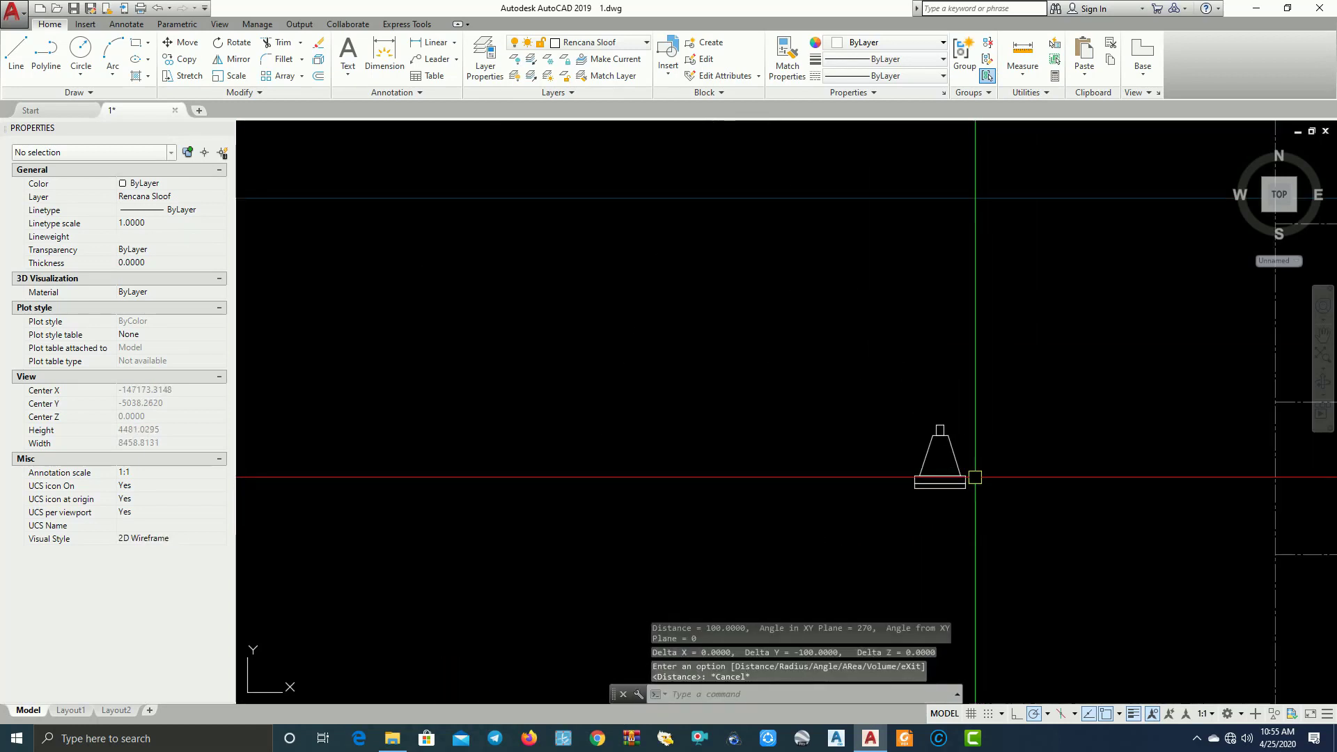
middle_click_drag(869, 498, 744, 460)
middle_click_drag(1055, 400, 1042, 341)
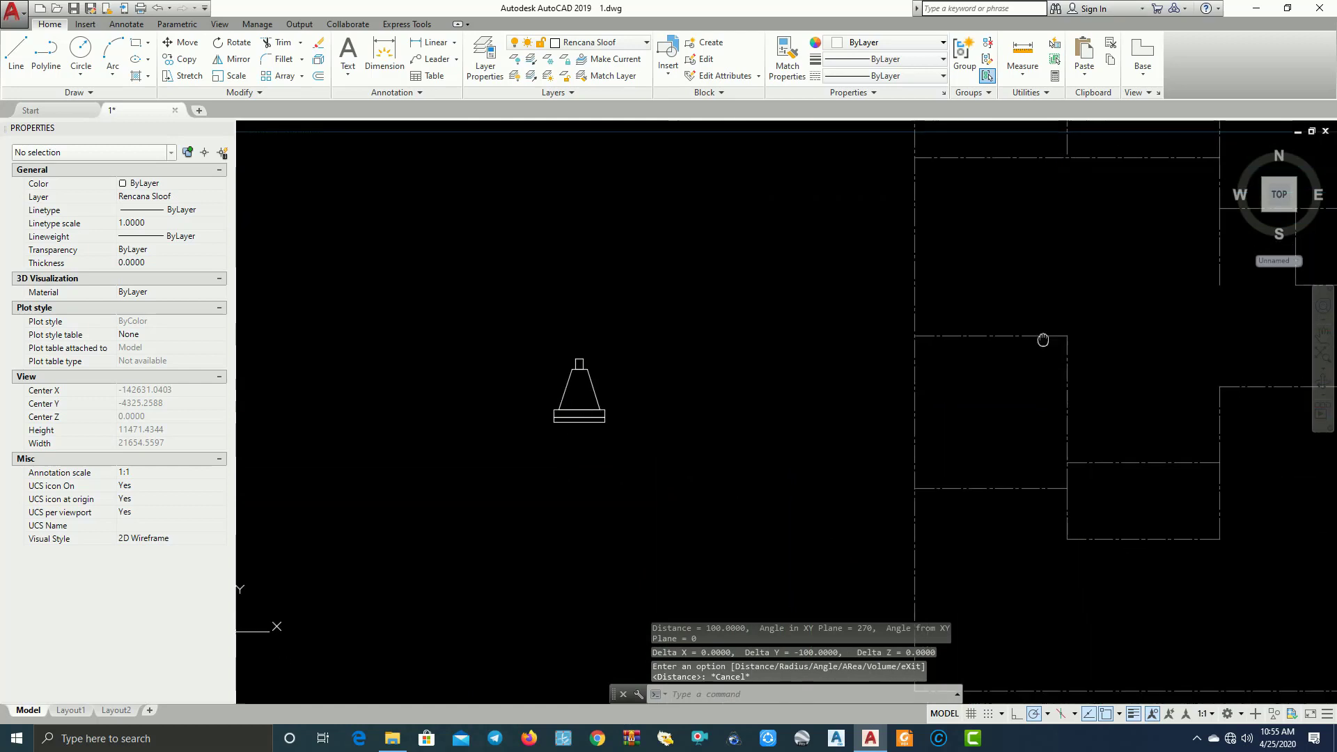
left_click(475, 294)
left_click(740, 532)
type("m")
key("Return")
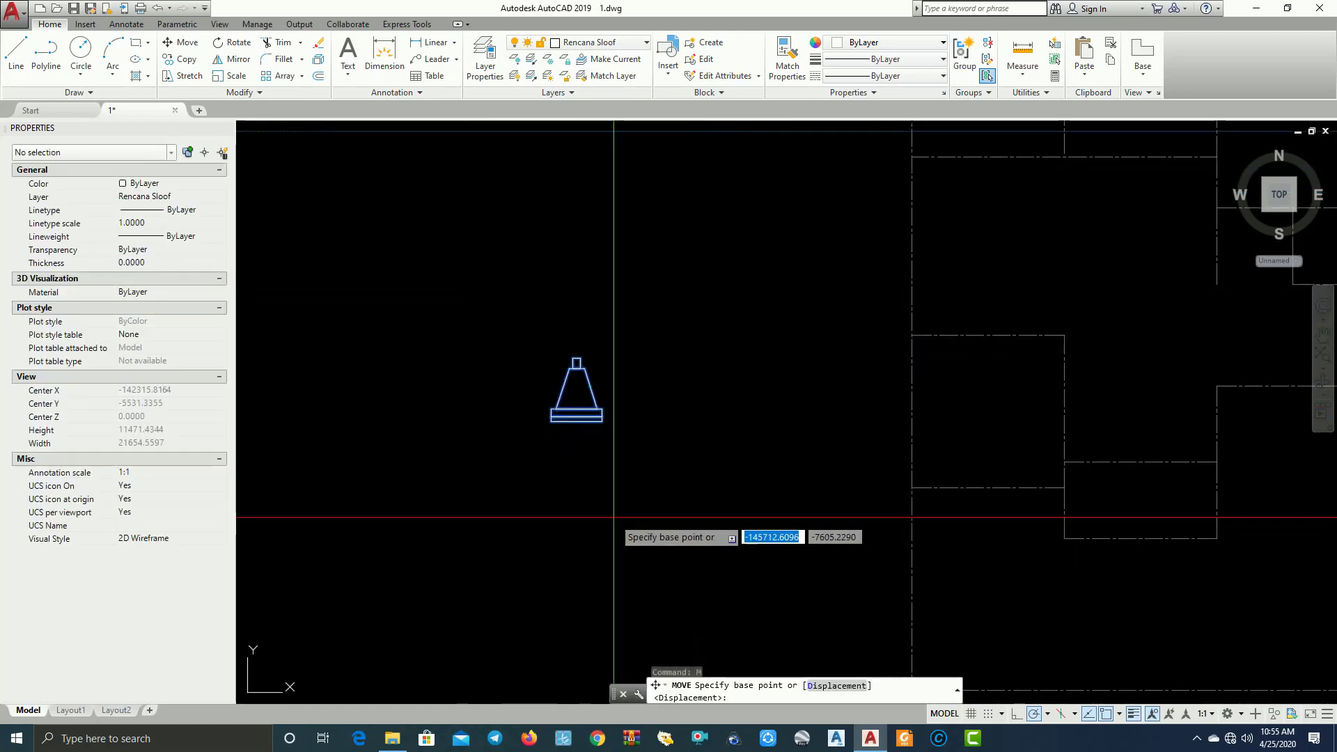
left_click(616, 517)
left_click(828, 515)
scroll(822, 418, "up", 3)
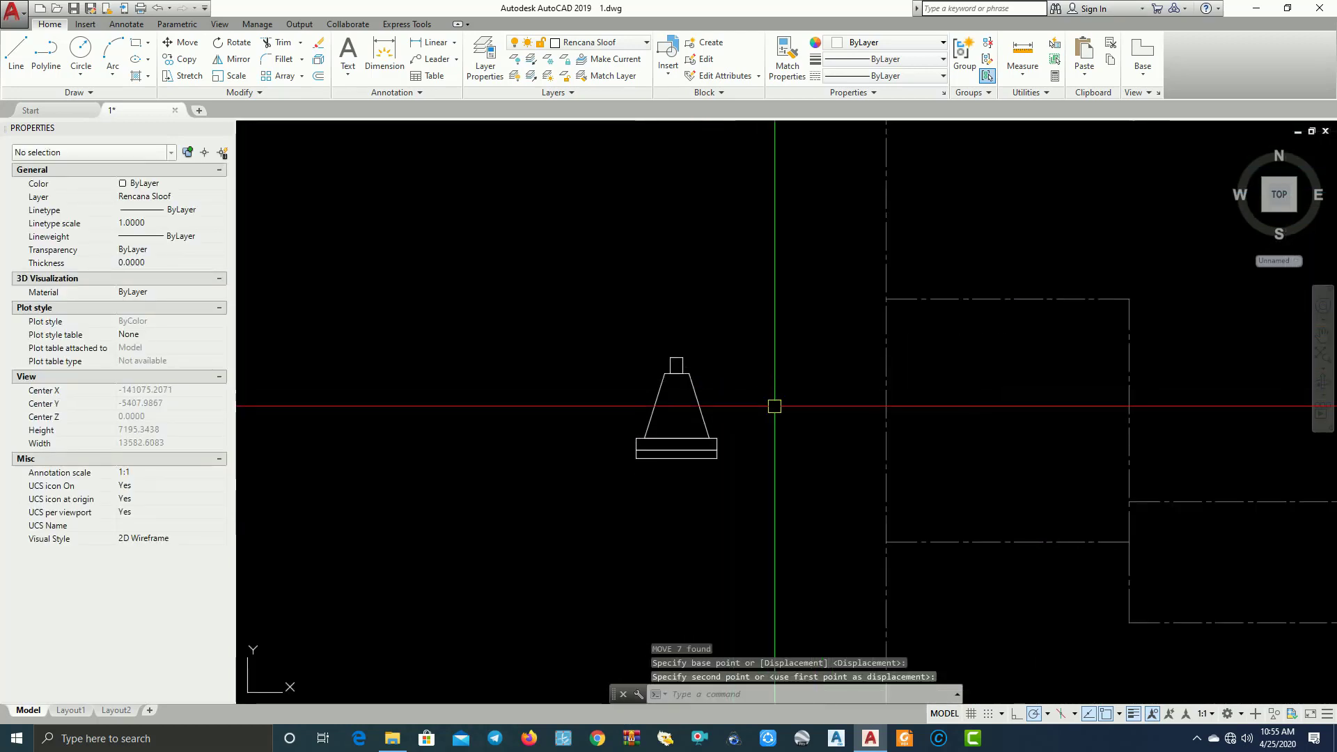
scroll(628, 392, "down", 2)
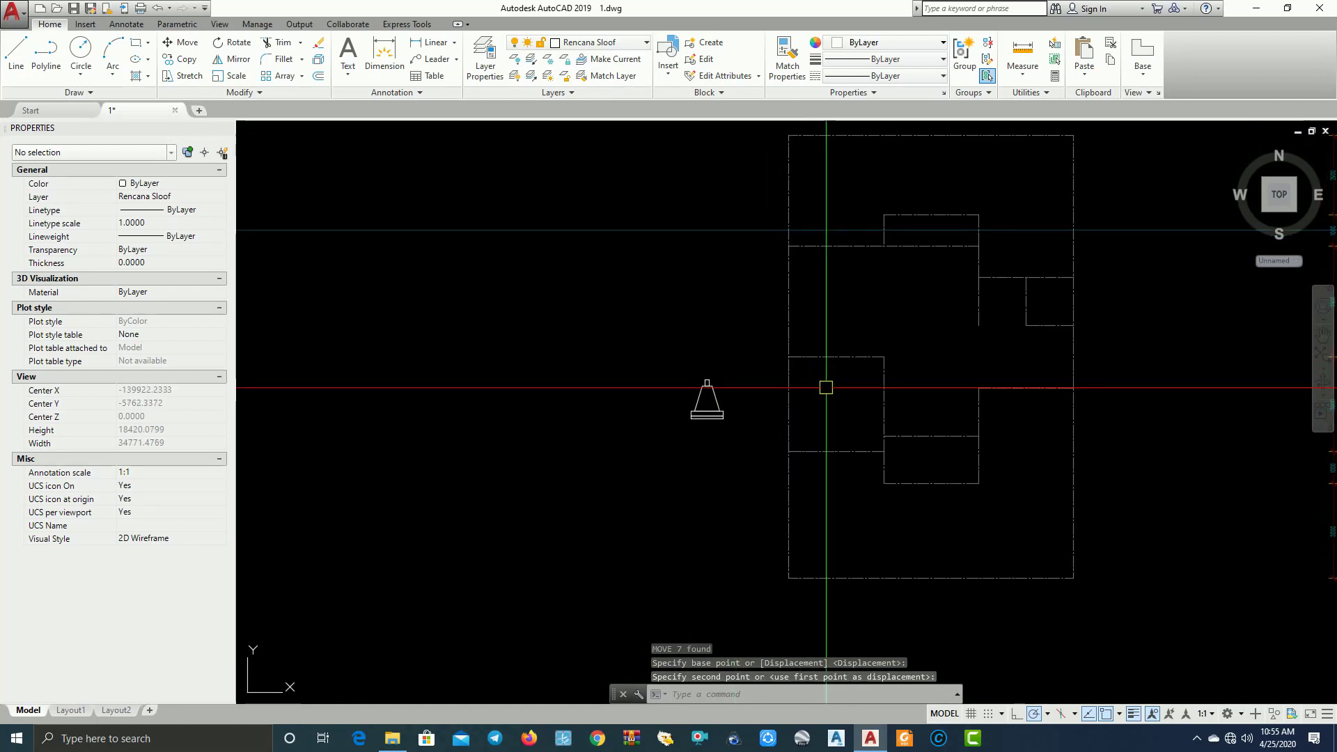
Measure the width of the sloof rectangle along its top edge
scroll(752, 392, "up", 5)
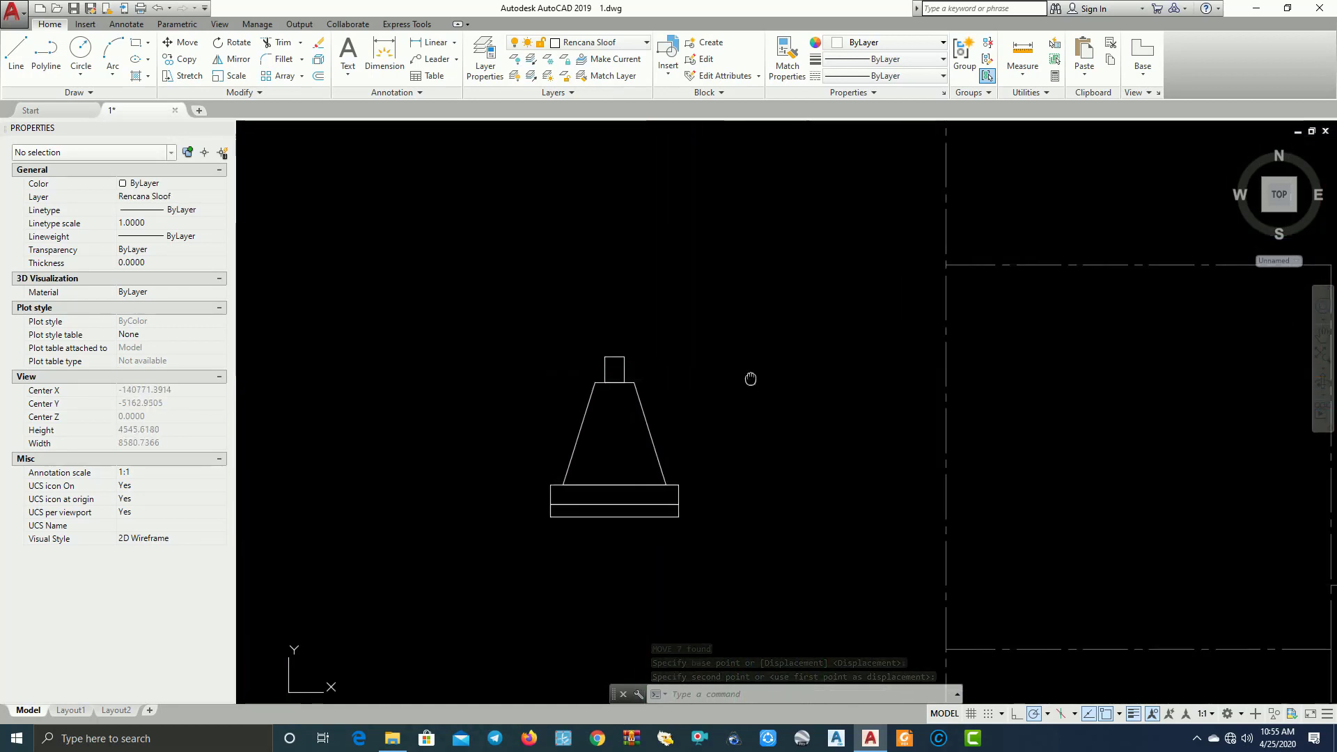
scroll(736, 338, "up", 3)
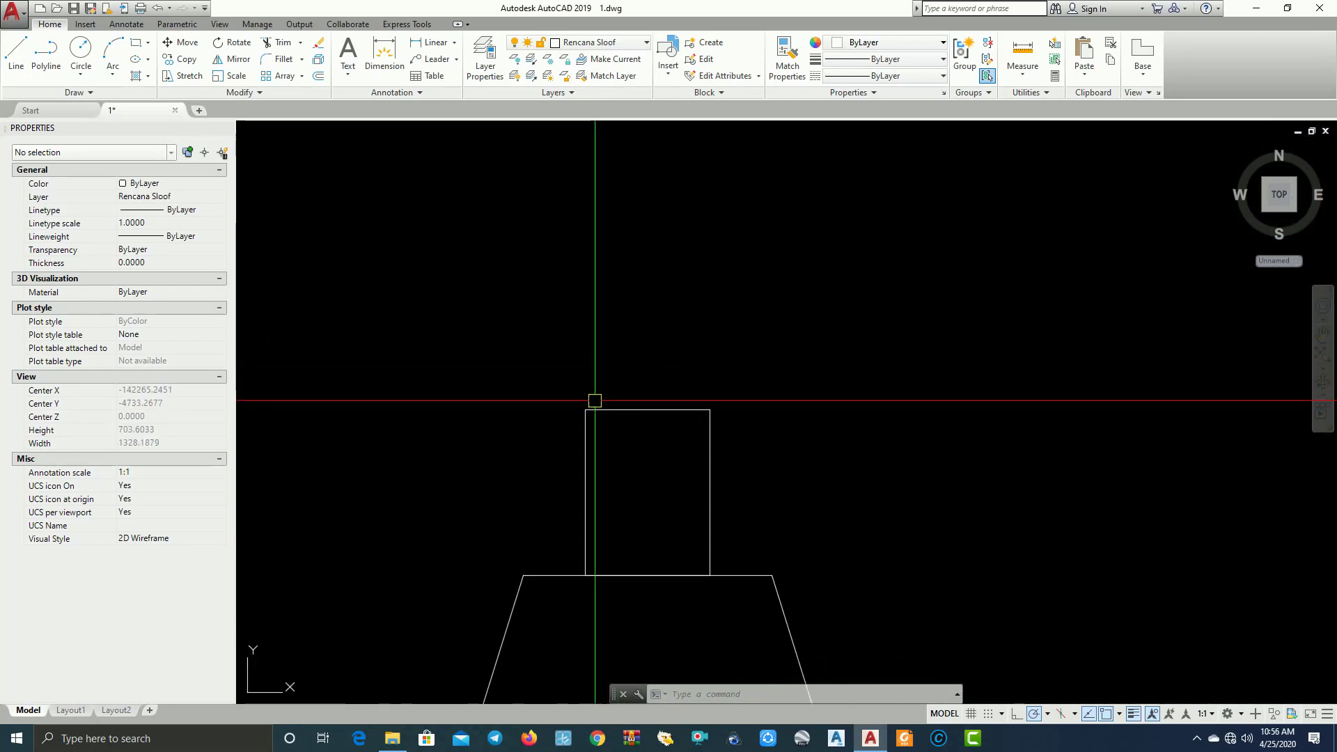
left_click(1015, 82)
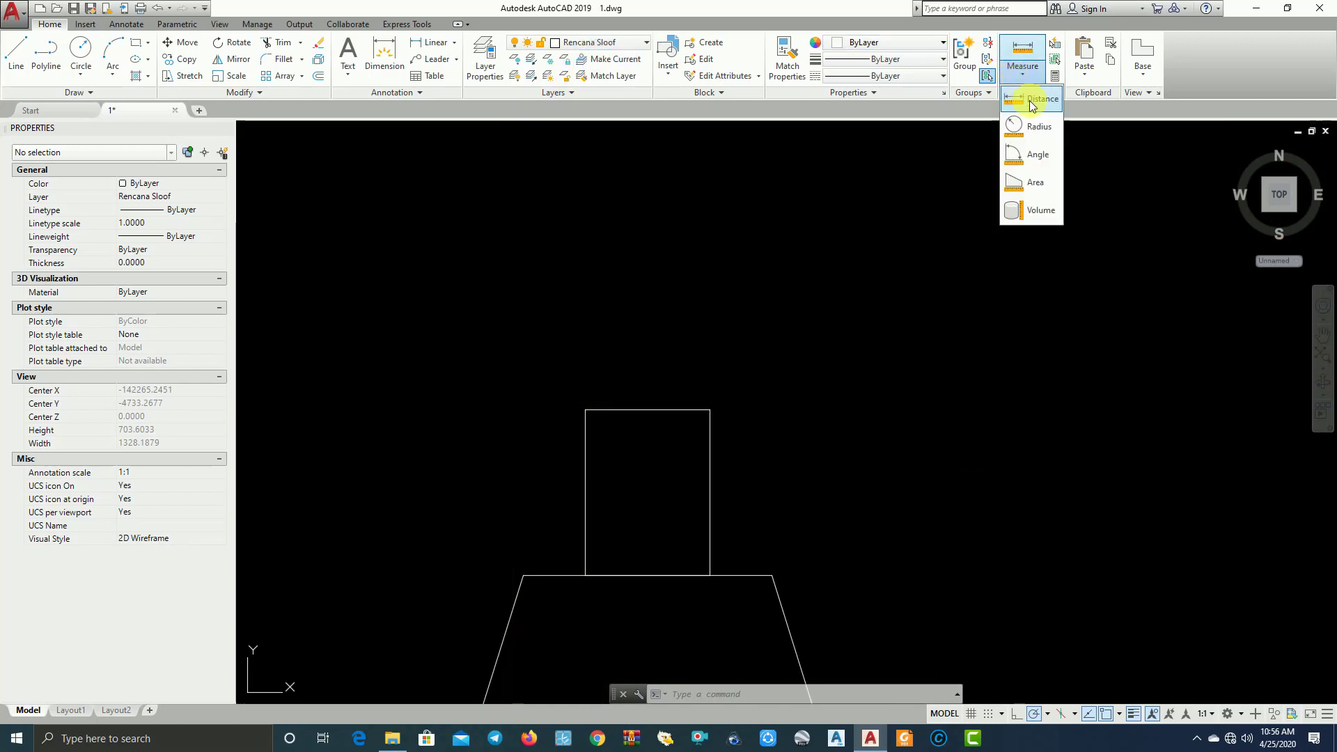
left_click(1033, 114)
left_click(585, 410)
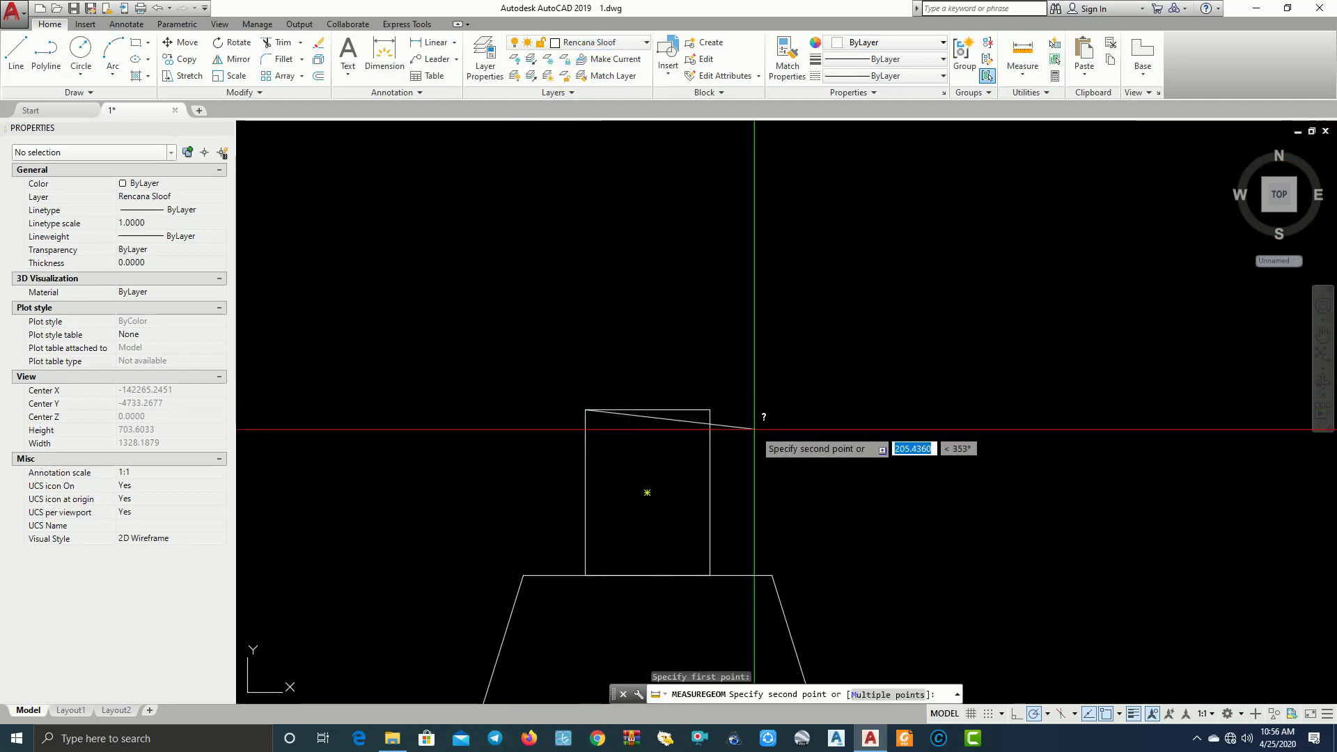
left_click(709, 410)
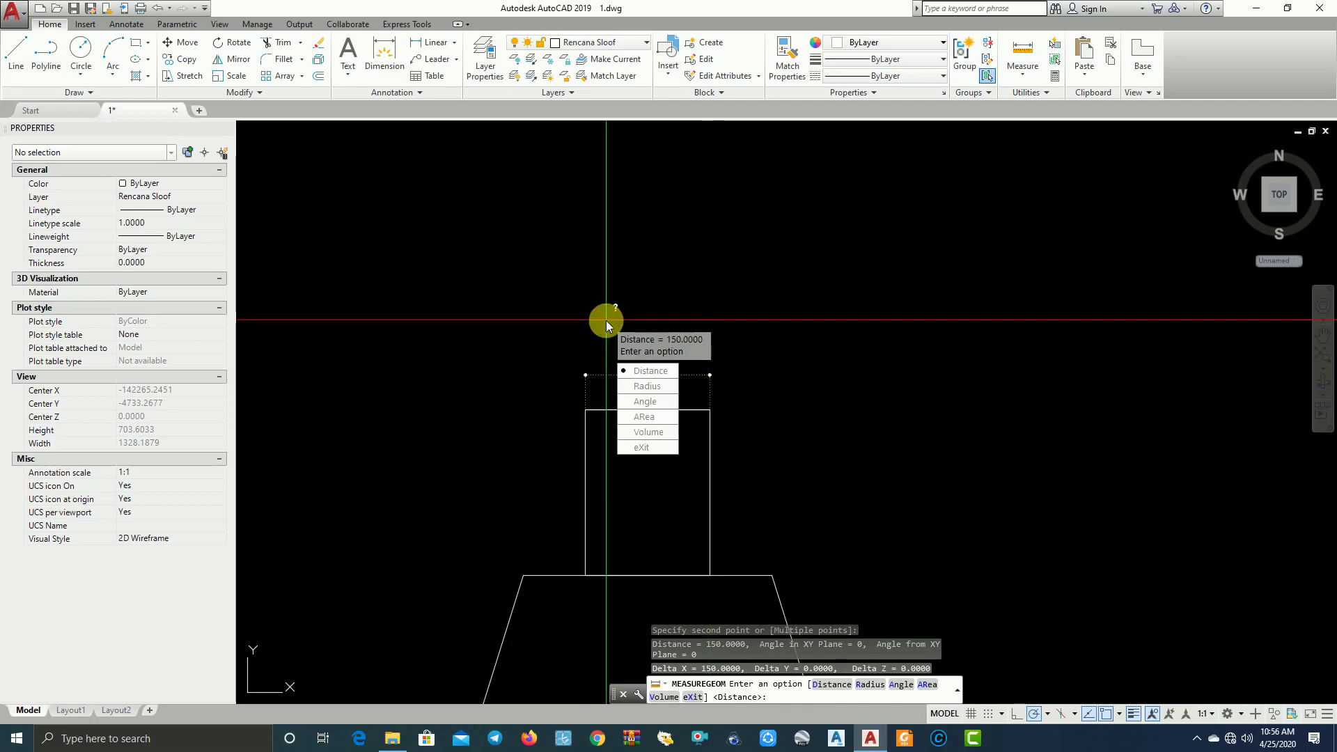
key("Escape")
scroll(794, 368, "down", 8)
scroll(926, 362, "down", 2)
middle_click_drag(1006, 348, 757, 358)
scroll(752, 348, "up", 1)
scroll(752, 348, "up", 2)
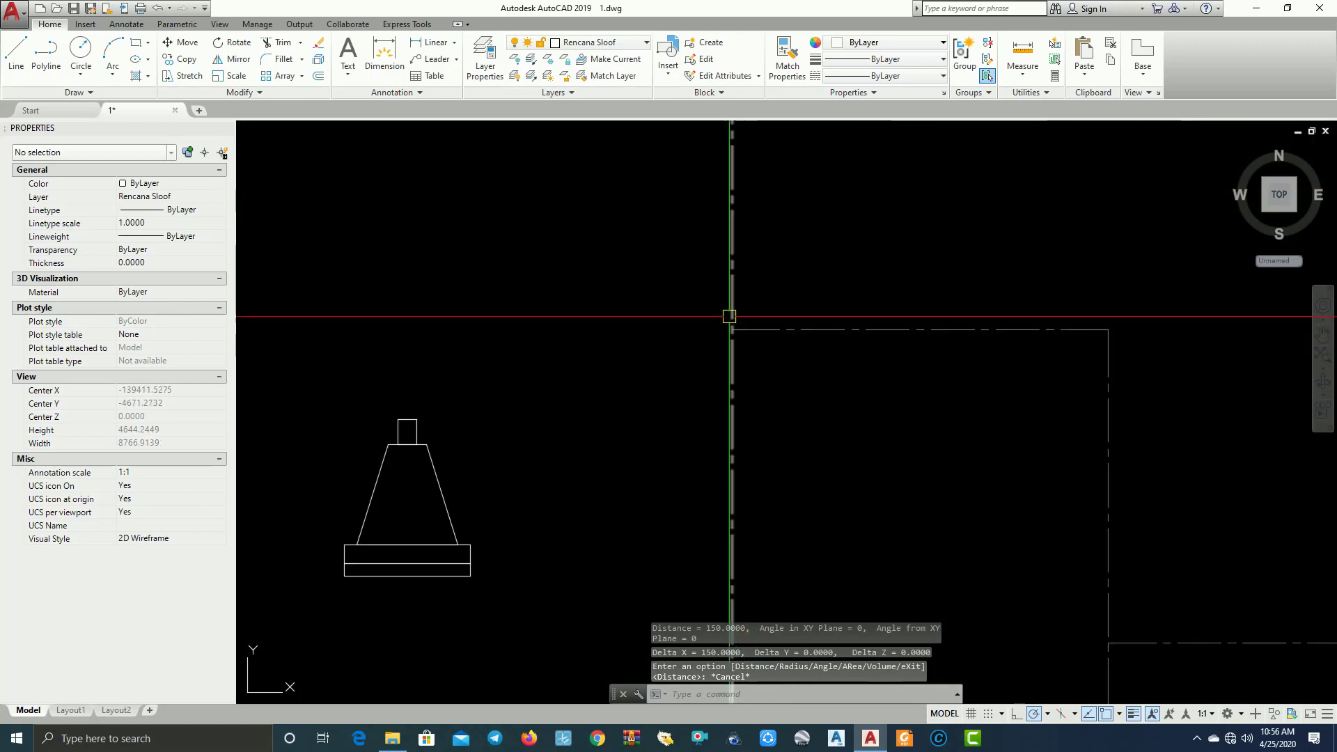
mouse_move(730, 316)
middle_mouse_down()
mouse_move(747, 377)
mouse_move(798, 353)
middle_mouse_up()
scroll(798, 353, "up", 2)
middle_click_drag(461, 436, 691, 346)
left_click(435, 42)
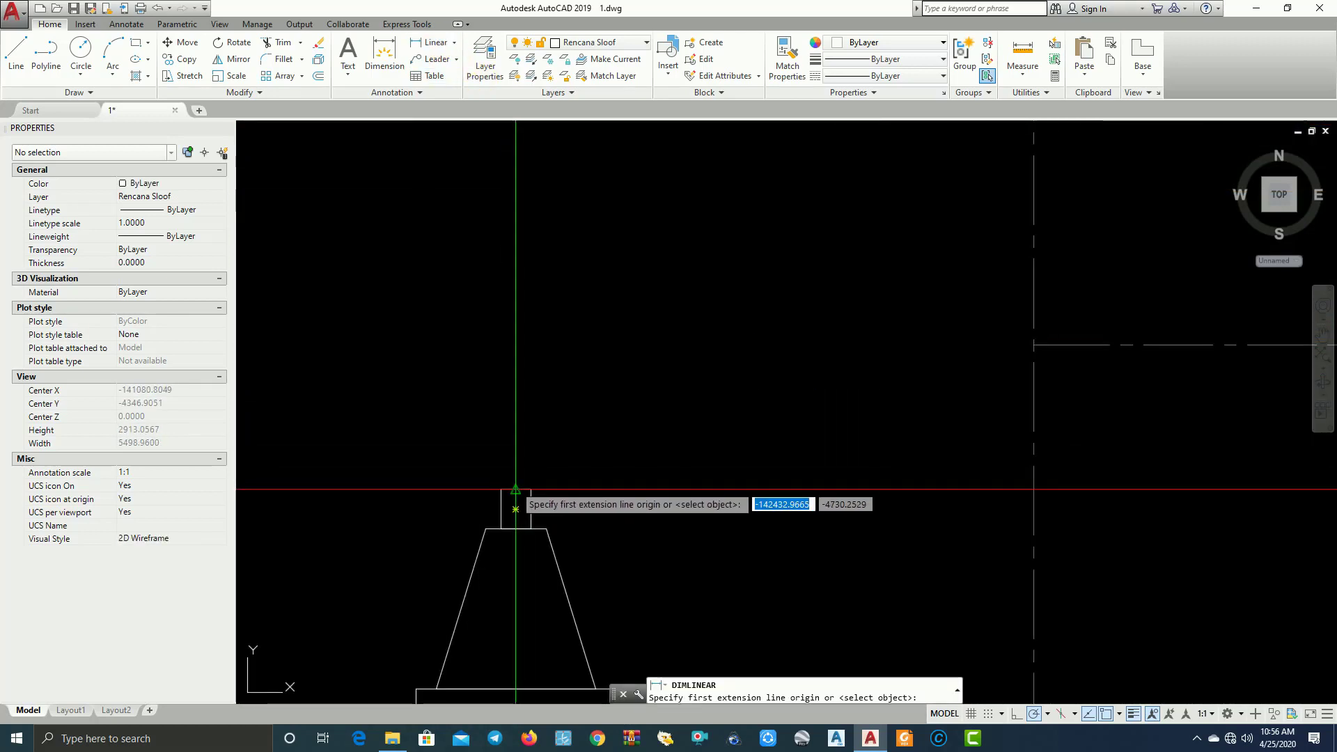
left_click(515, 489)
scroll(536, 490, "down", 6)
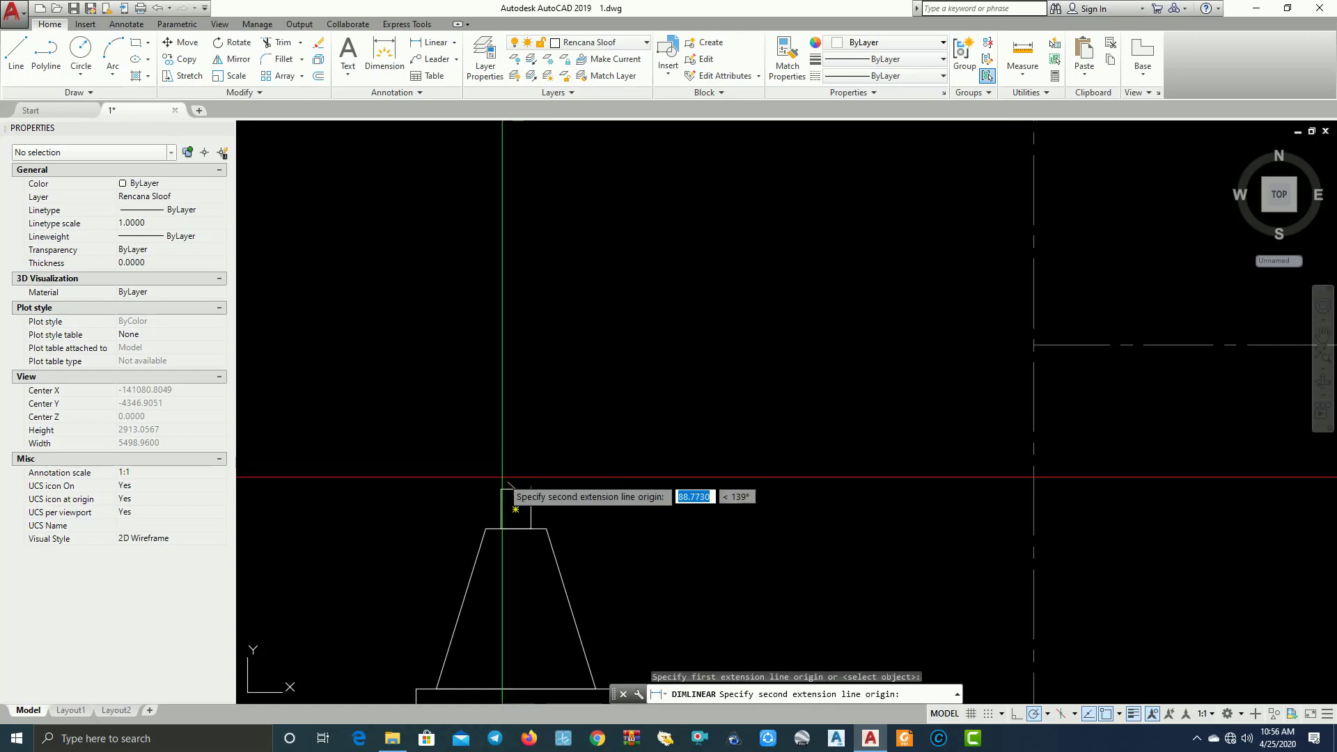
scroll(493, 489, "down", 2)
key("Escape")
scroll(584, 376, "up", 4)
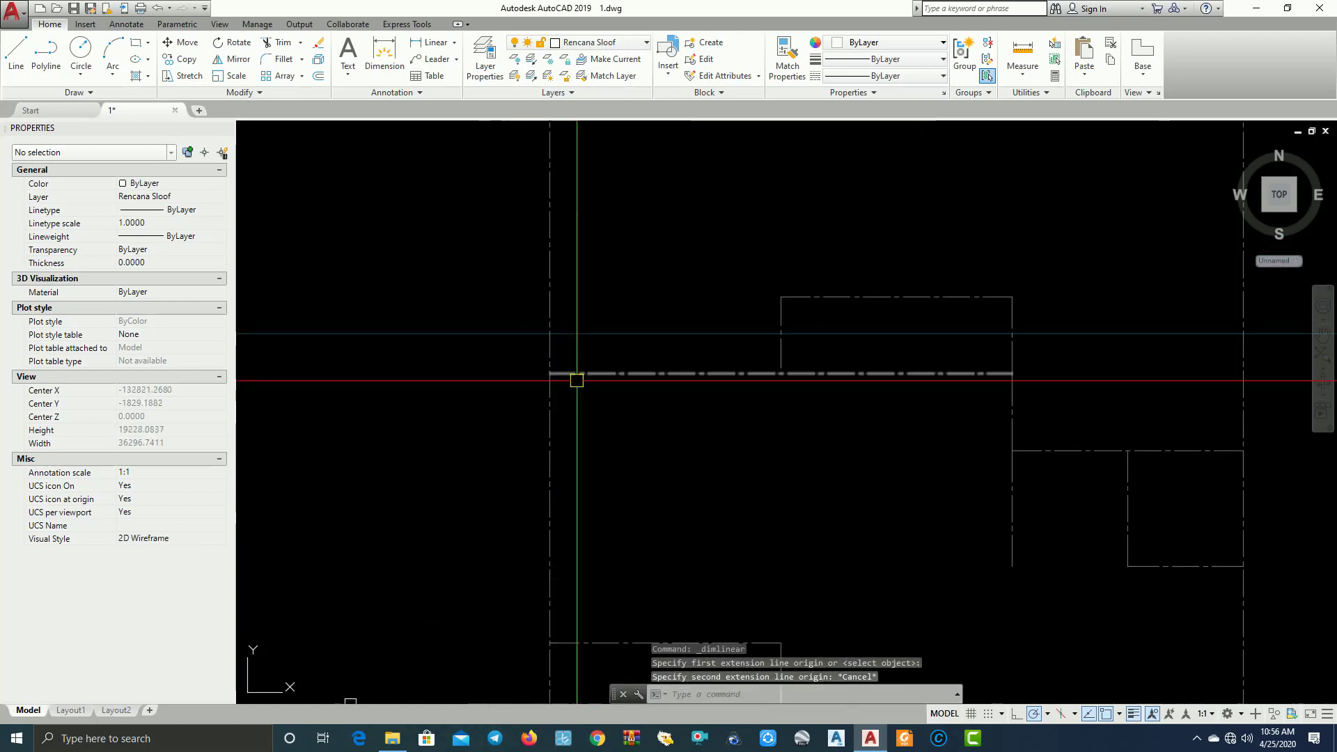
middle_click_drag(575, 397, 614, 325)
scroll(635, 432, "down", 2)
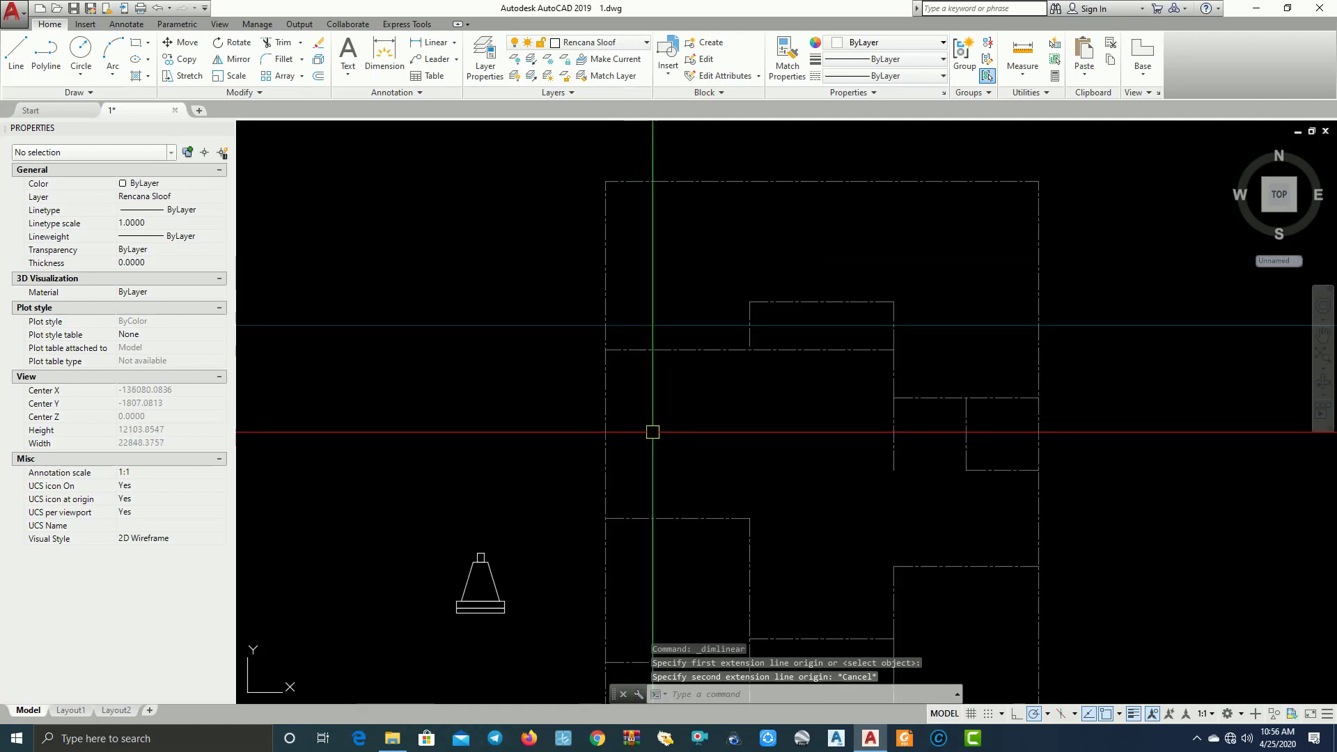
middle_click_drag(652, 433, 655, 371)
scroll(632, 456, "up", 2)
middle_click_drag(635, 451, 724, 510)
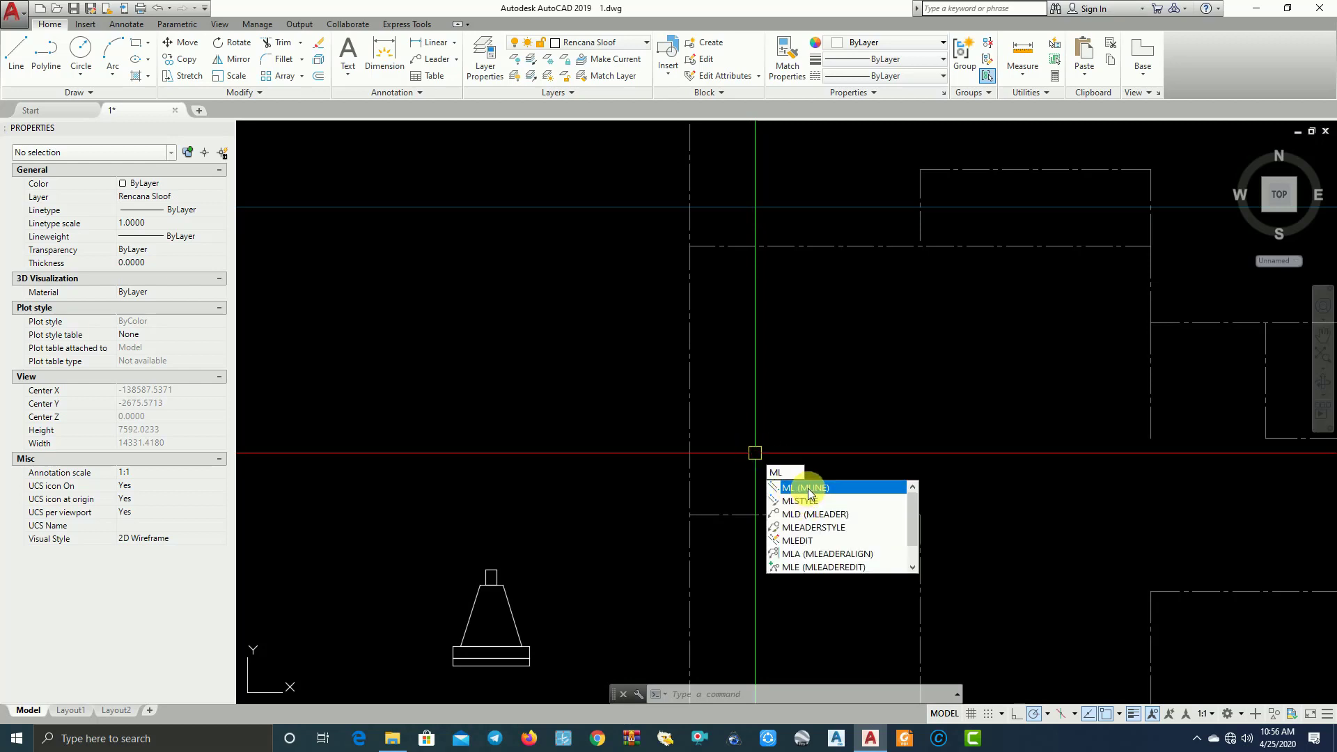
left_click(809, 493)
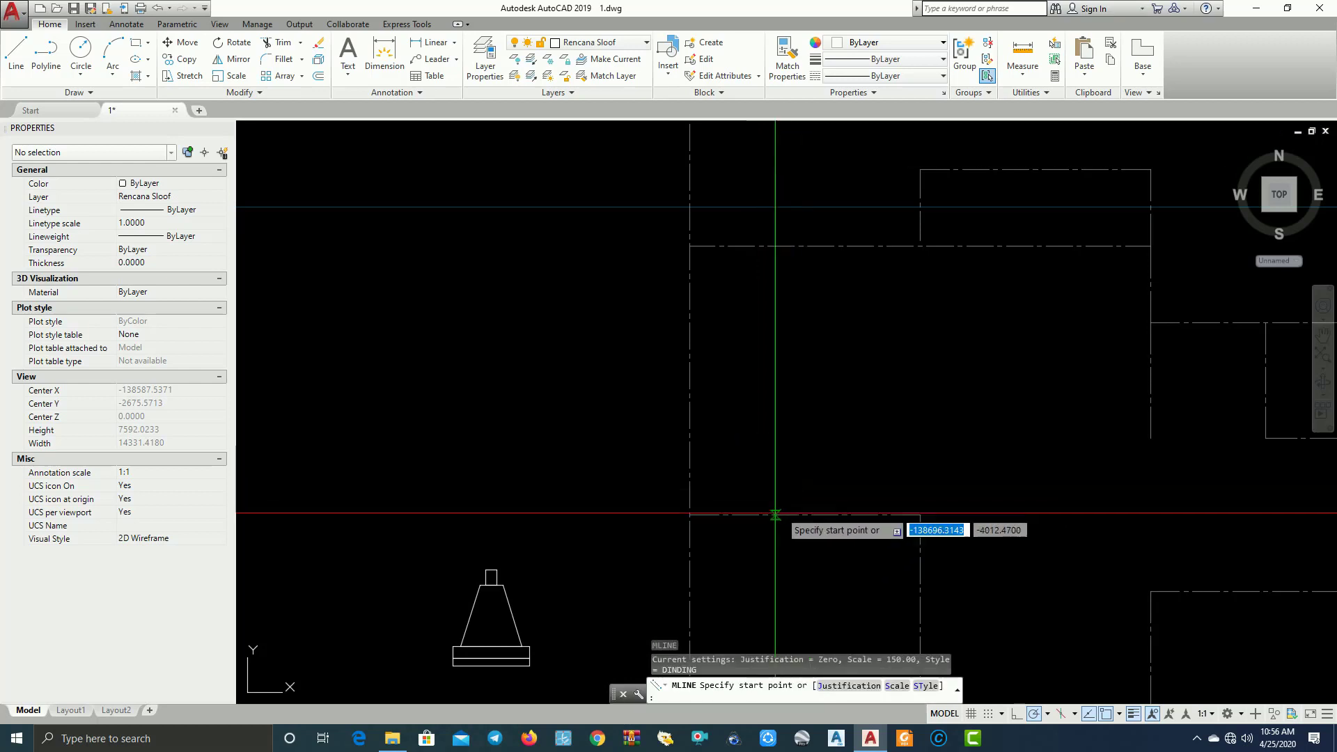
key("Escape")
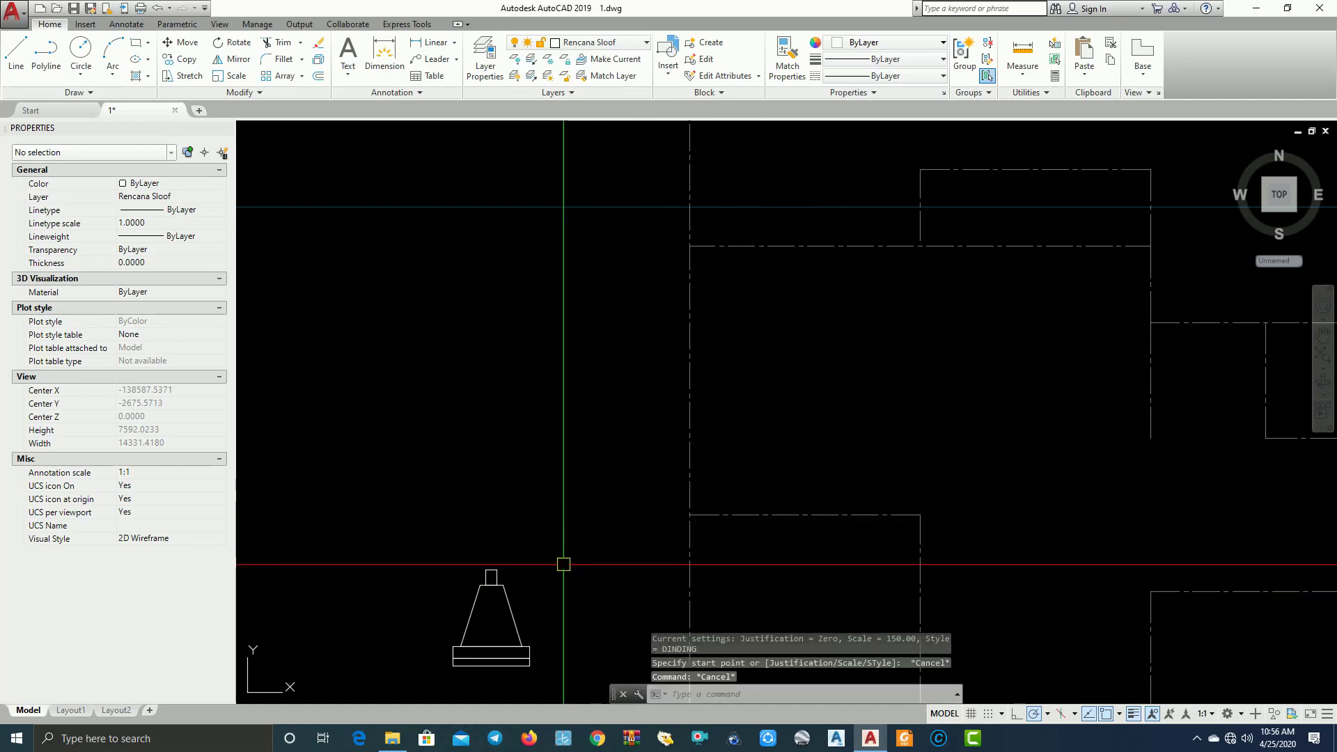
Make STANDARD the current multiline style
type("mls")
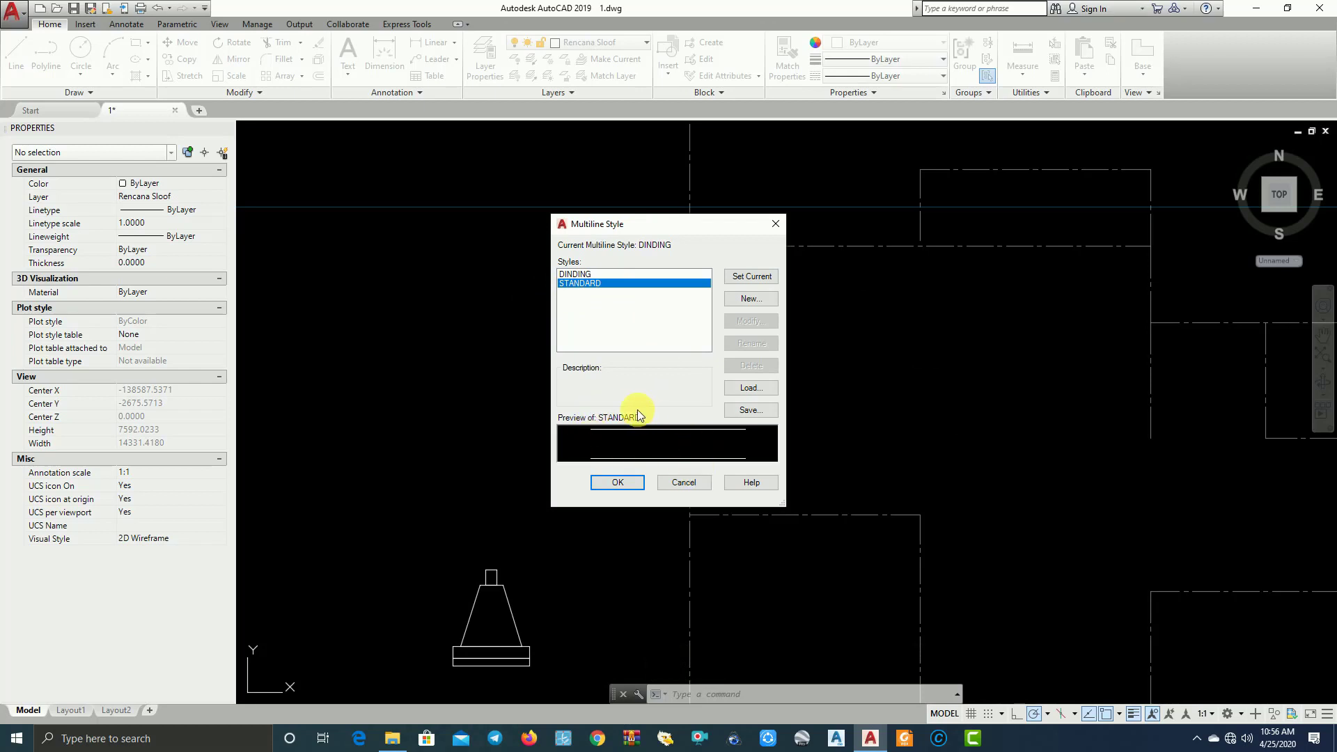
left_click(618, 482)
scroll(609, 438, "down", 4)
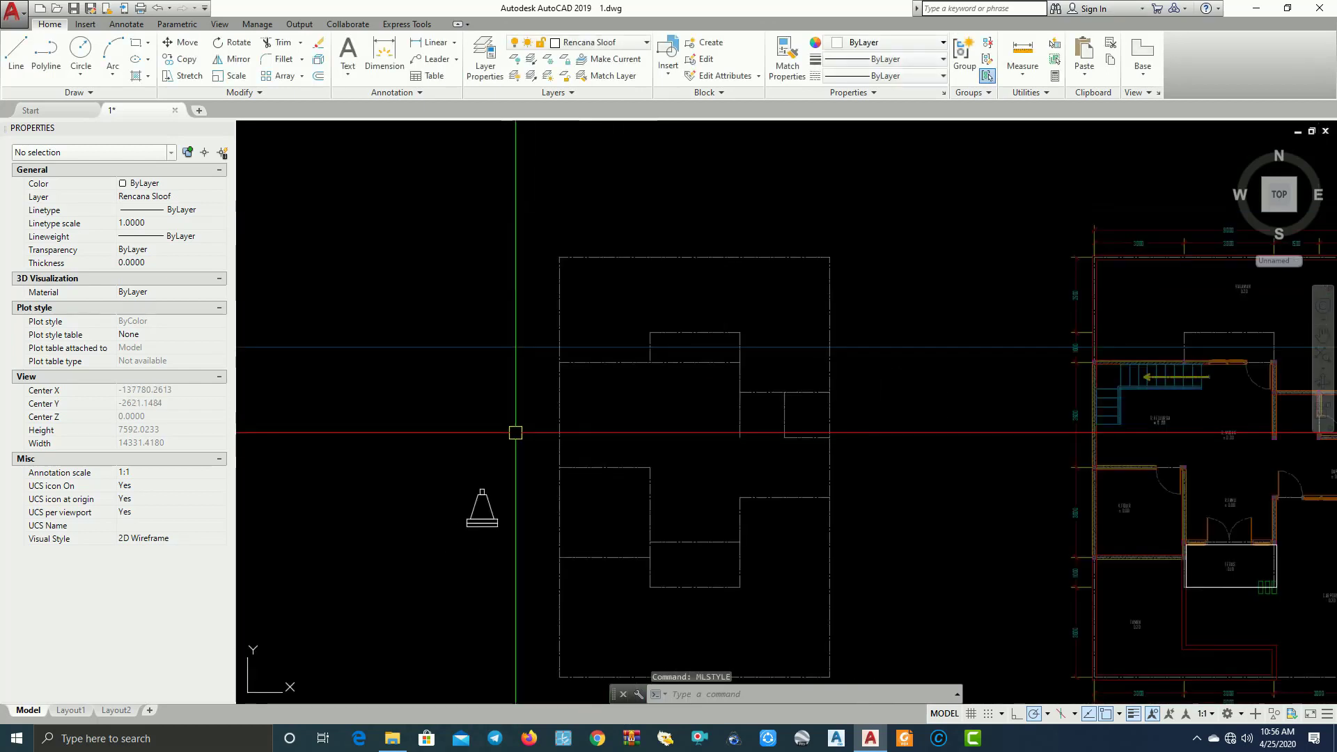
scroll(515, 433, "up", 3)
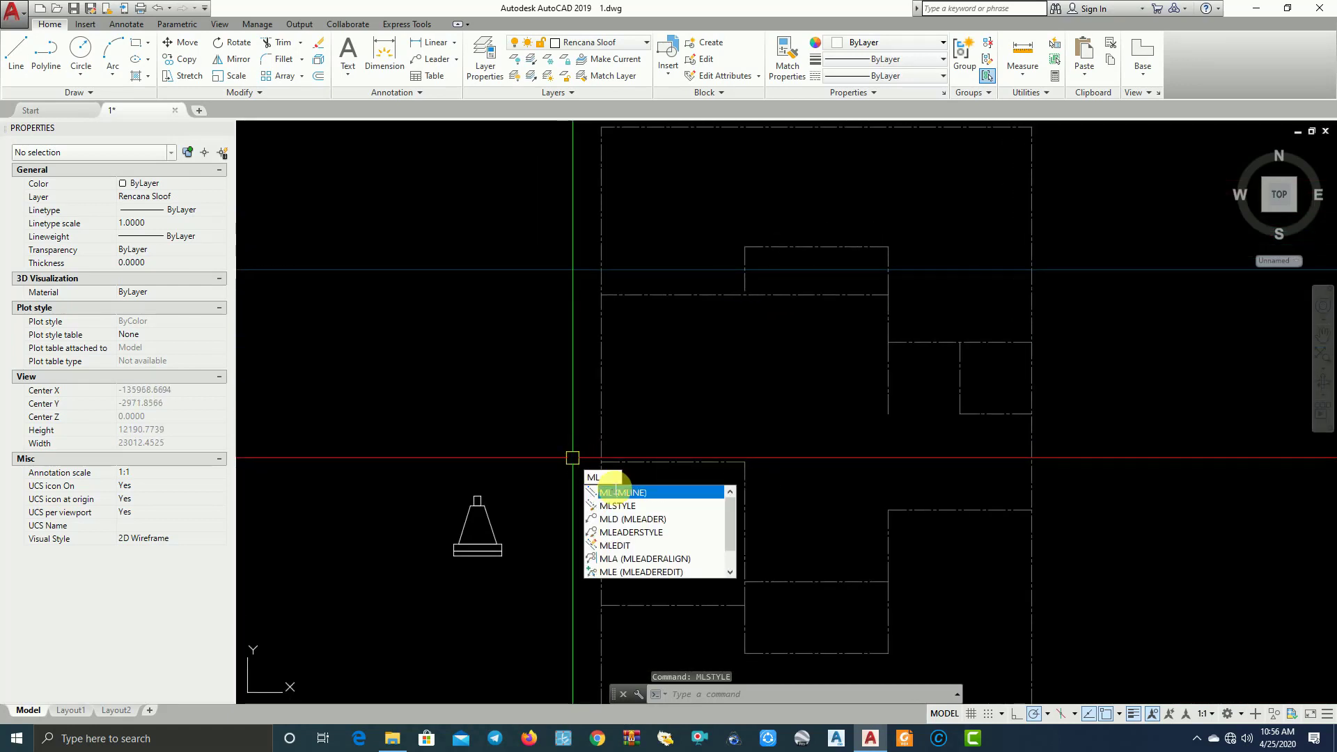
Start a multiline with Zero justification and a scale of 150 to match the sloof width
left_click(617, 495)
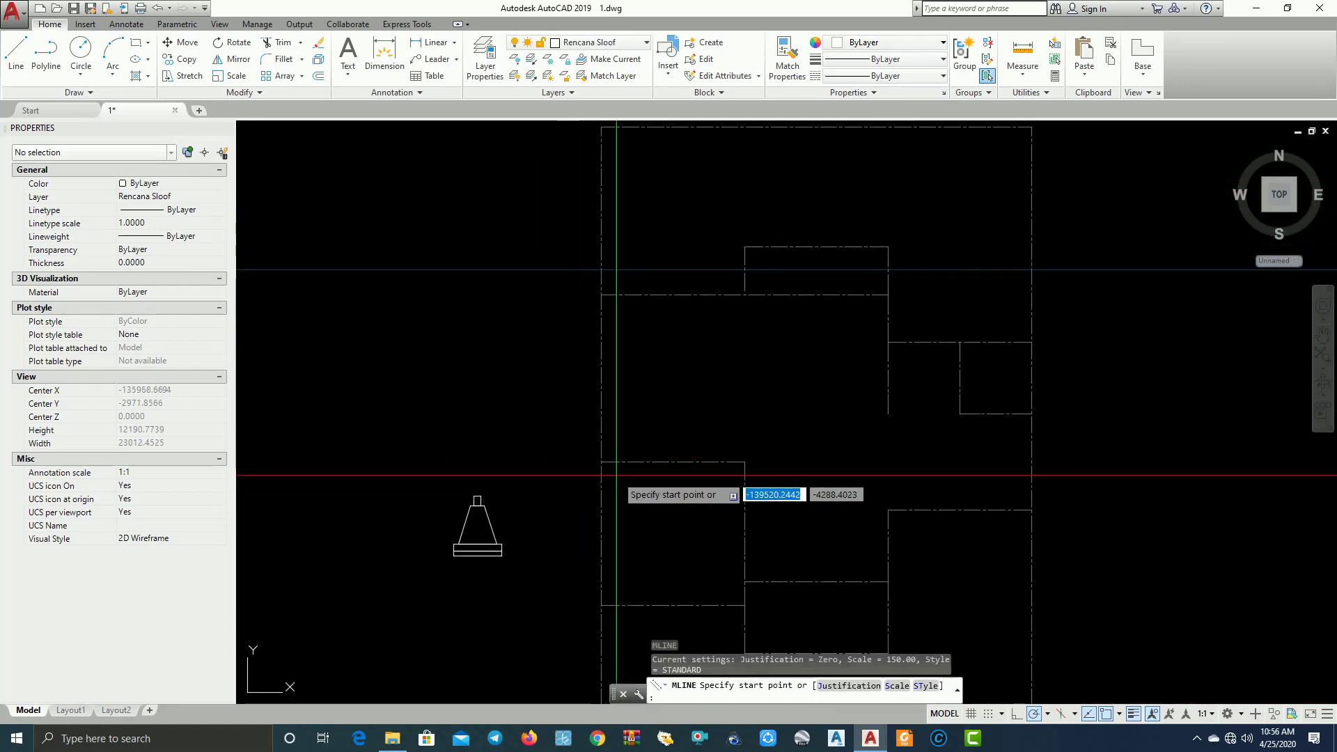
left_click(848, 685)
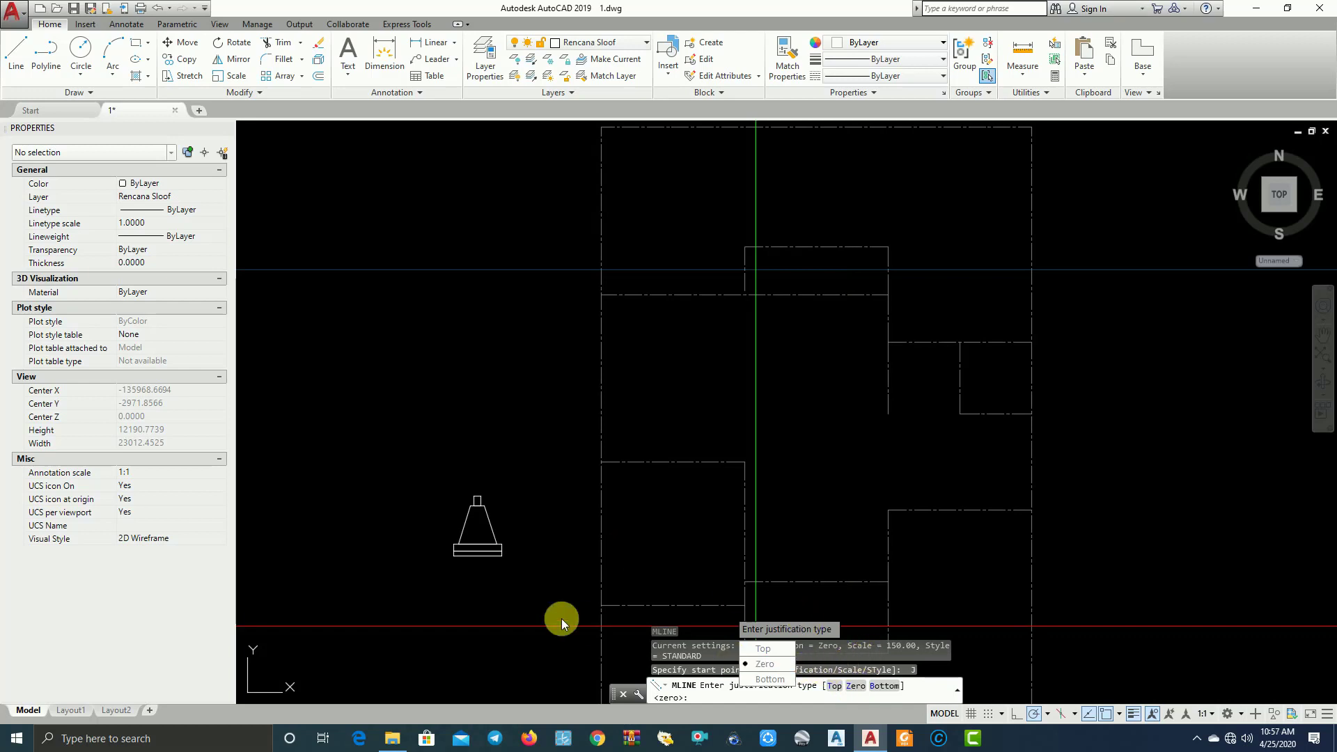
left_click(855, 686)
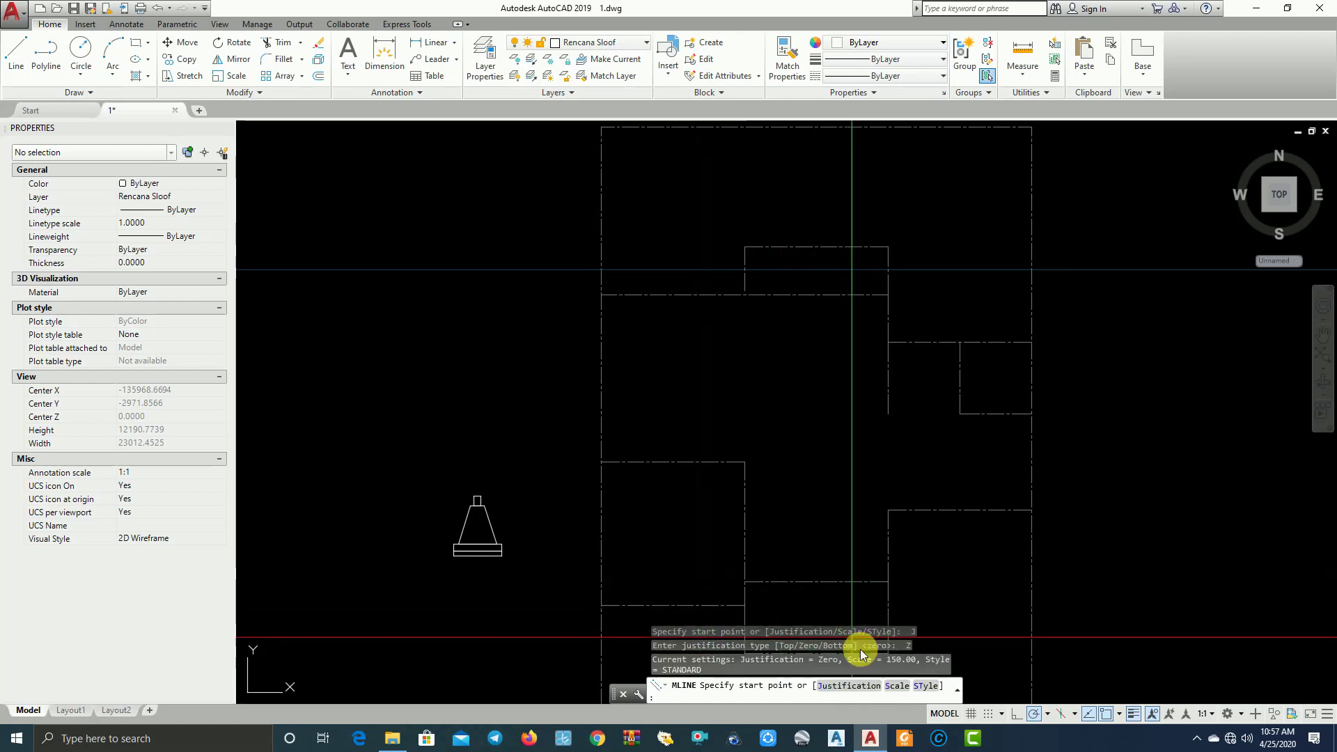
left_click(898, 685)
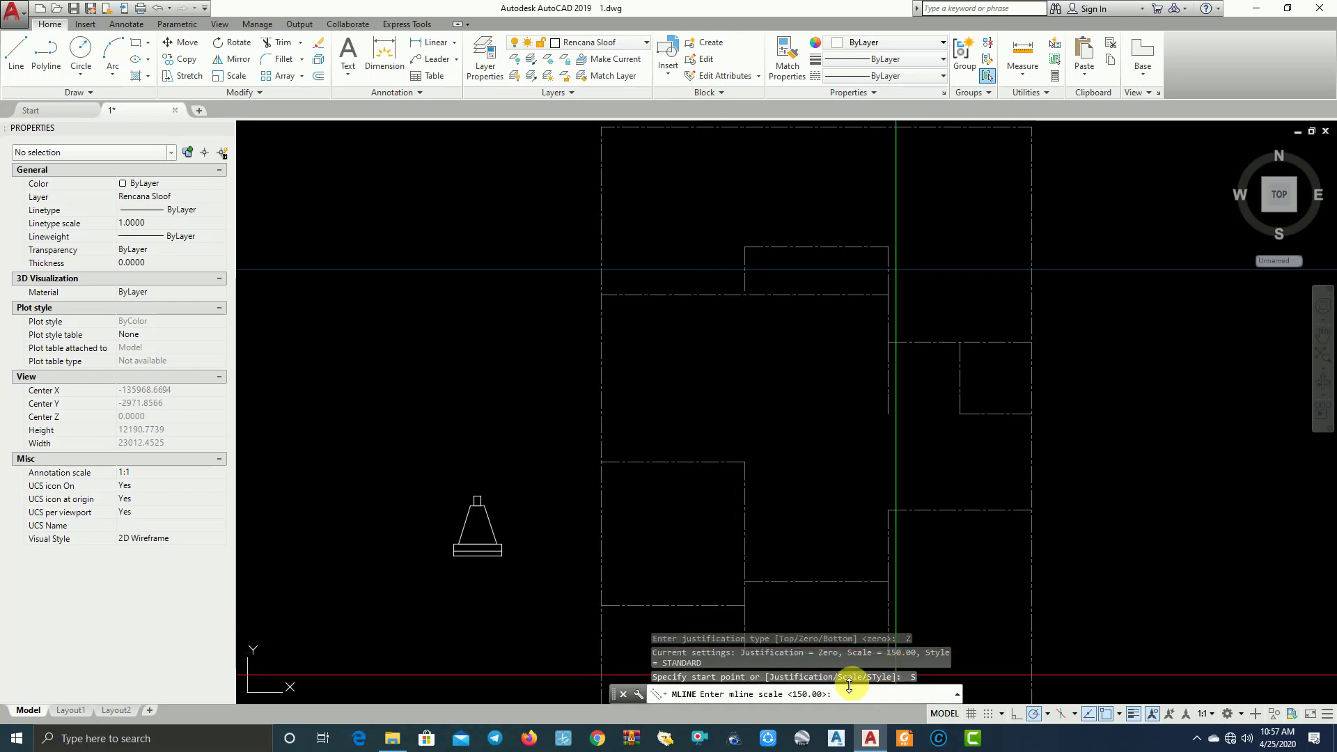
scroll(467, 501, "up", 5)
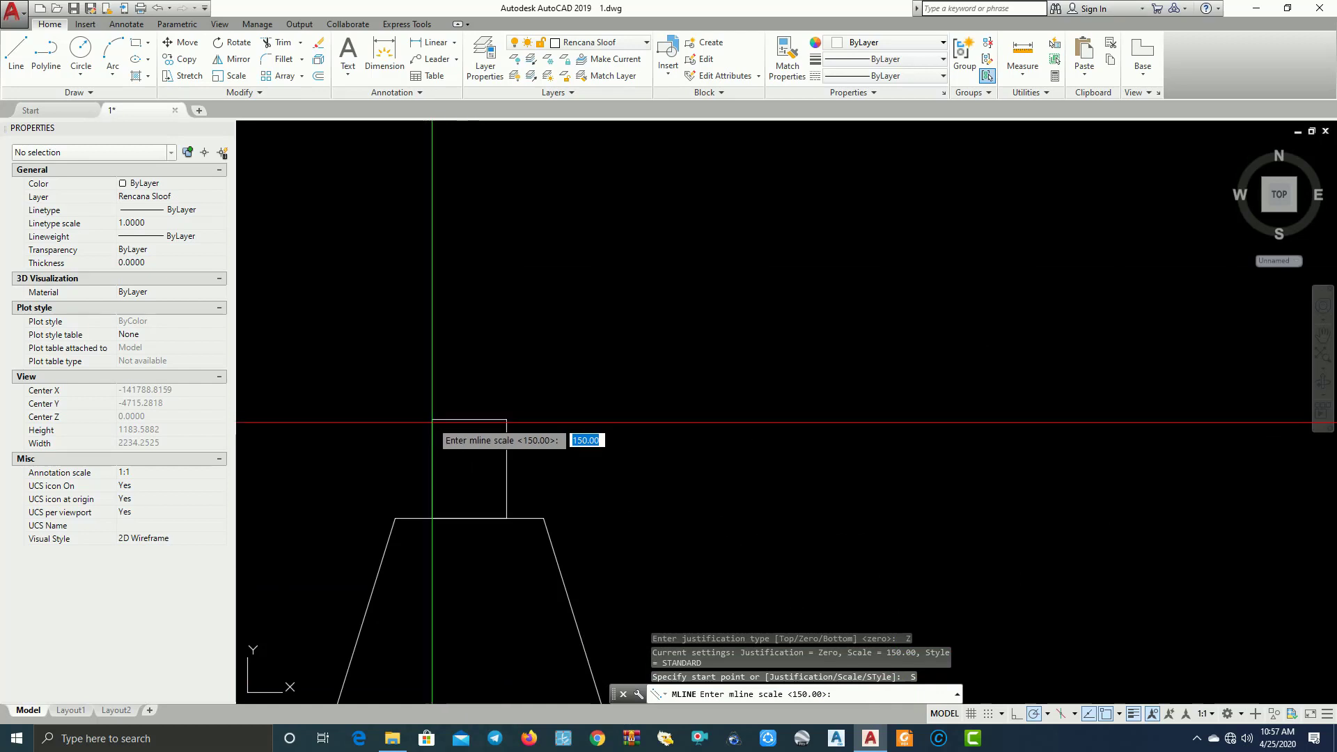
scroll(441, 422, "up", 2)
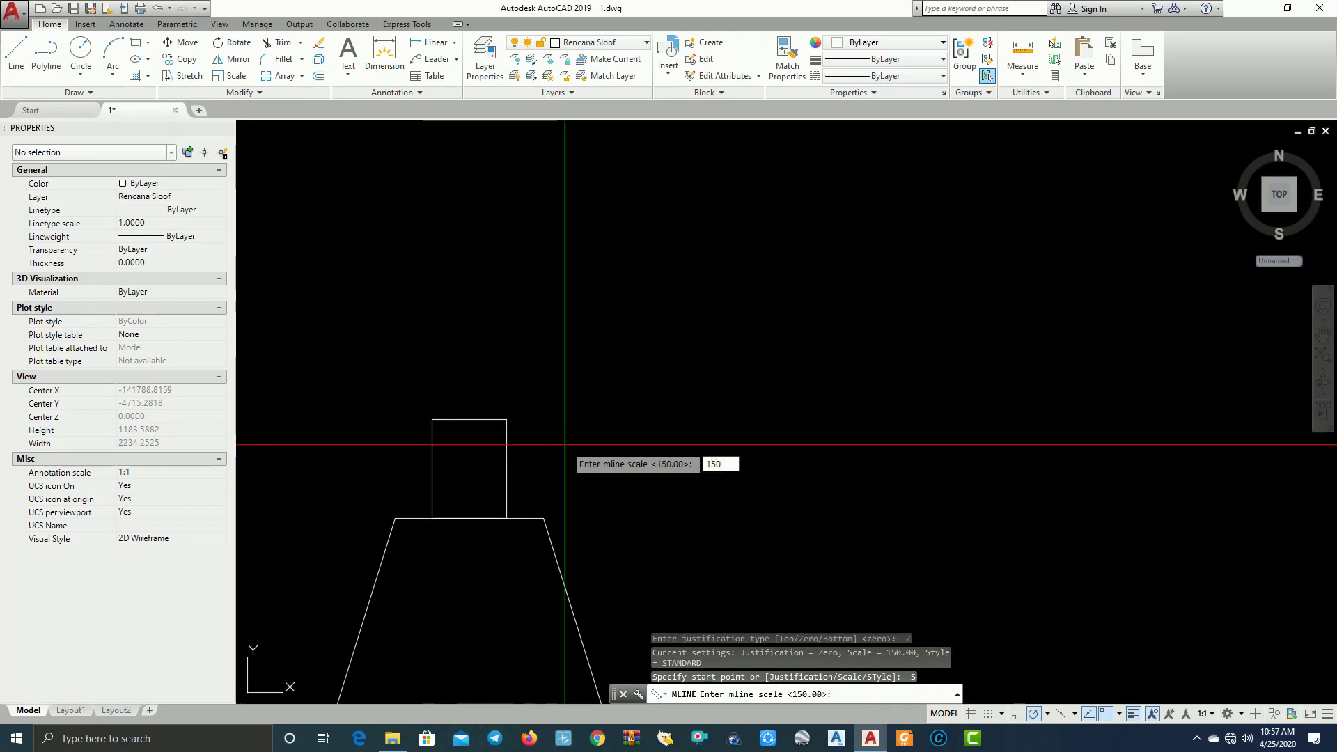
key("Return")
Trace the rectangular outer boundary of the copied axis plan with the multiline, starting and ending at its lower-left corner
scroll(696, 453, "down", 8)
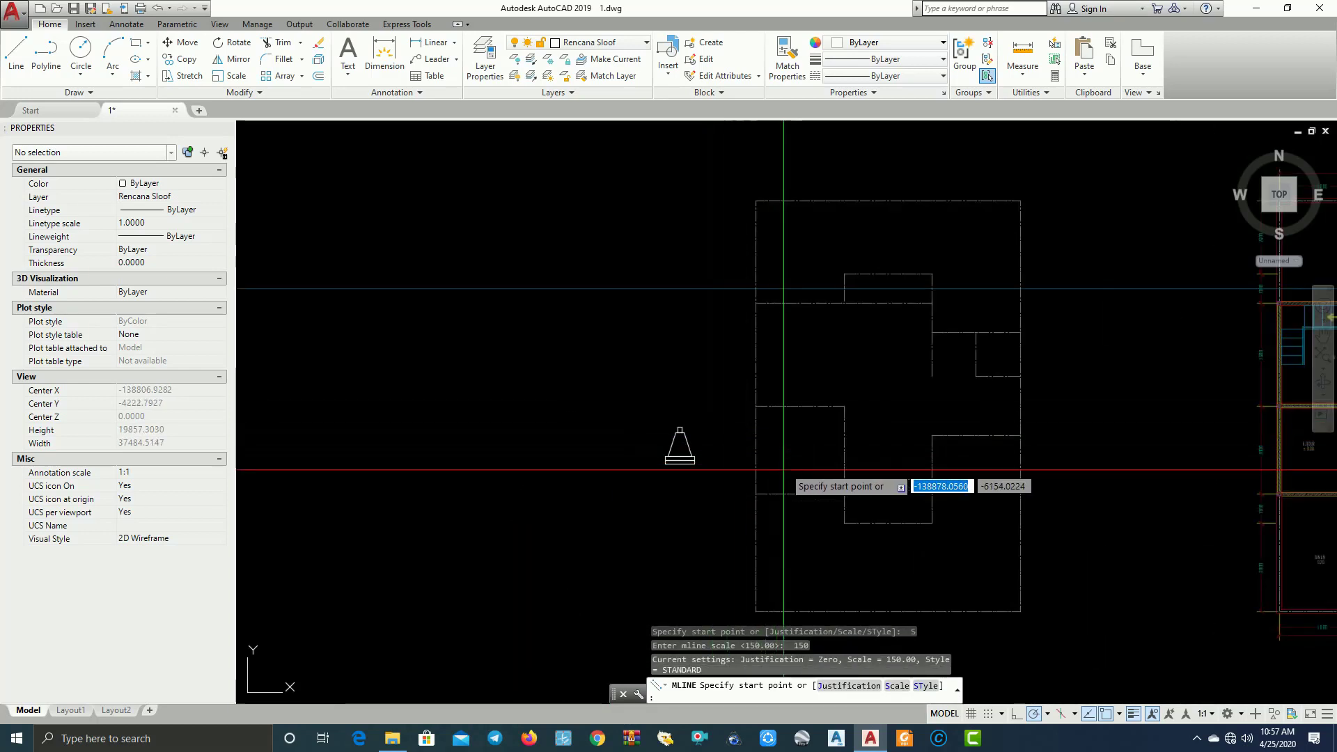
scroll(627, 463, "down", 4)
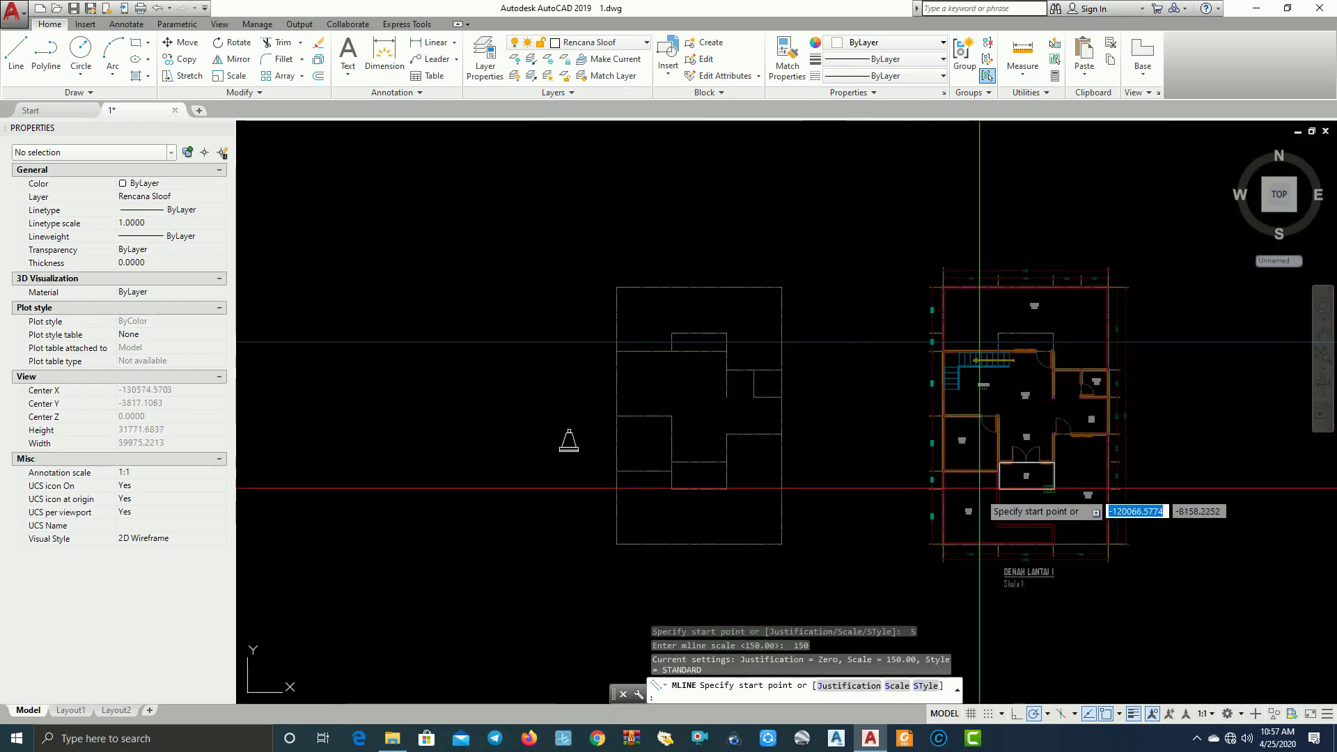
scroll(933, 438, "up", 6)
scroll(912, 453, "down", 2)
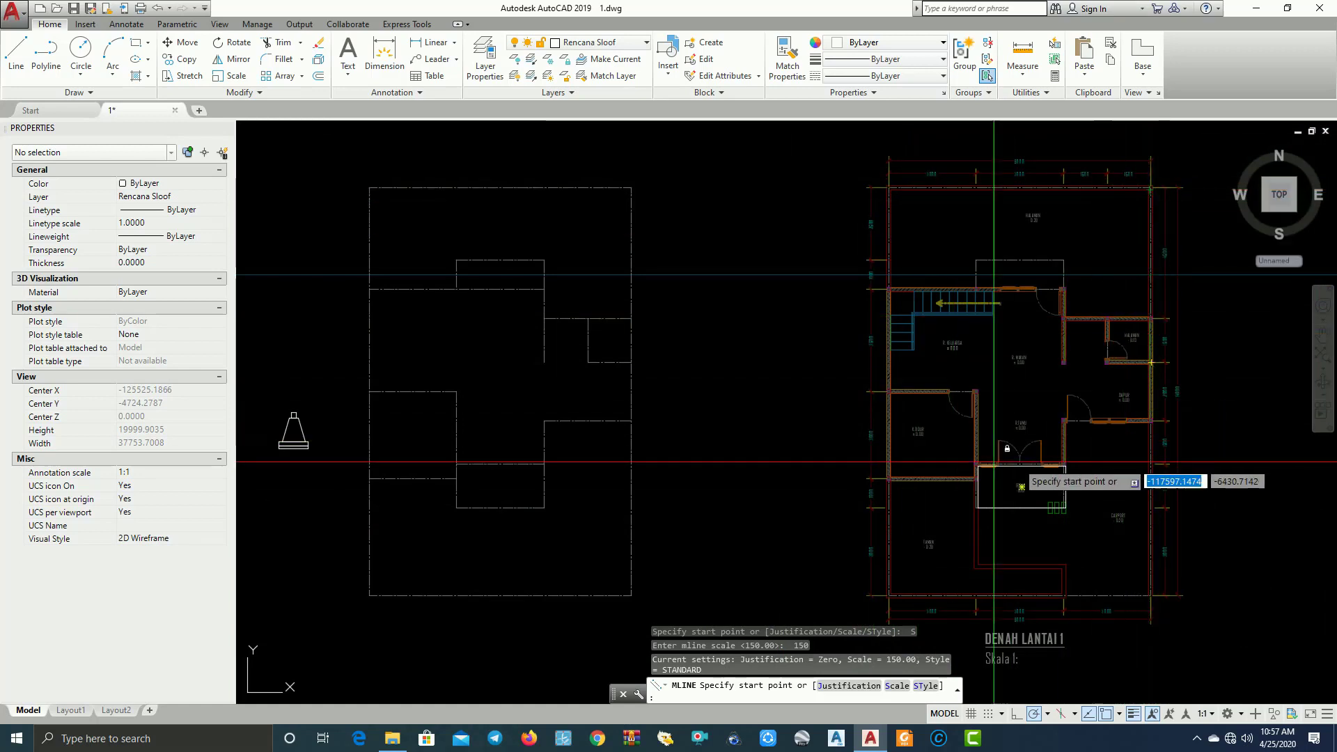
middle_click_drag(618, 432, 673, 424)
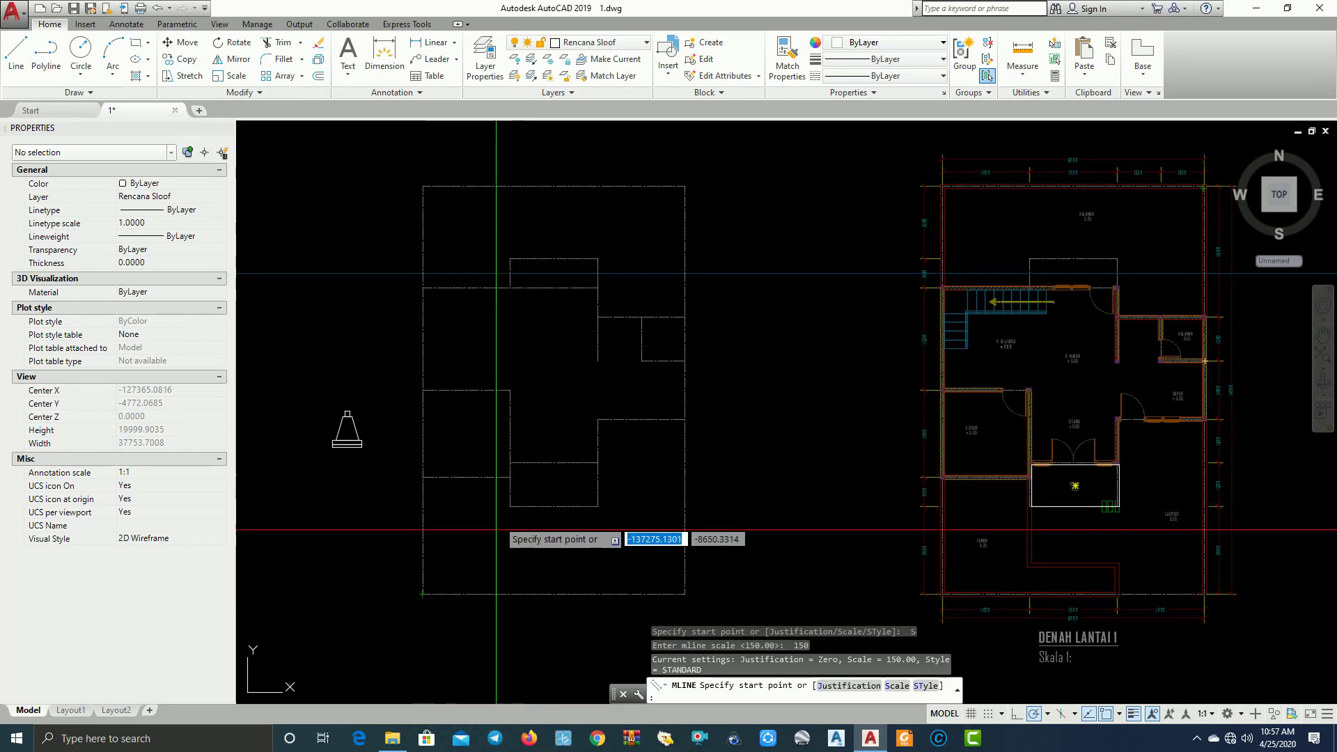
left_click(423, 594)
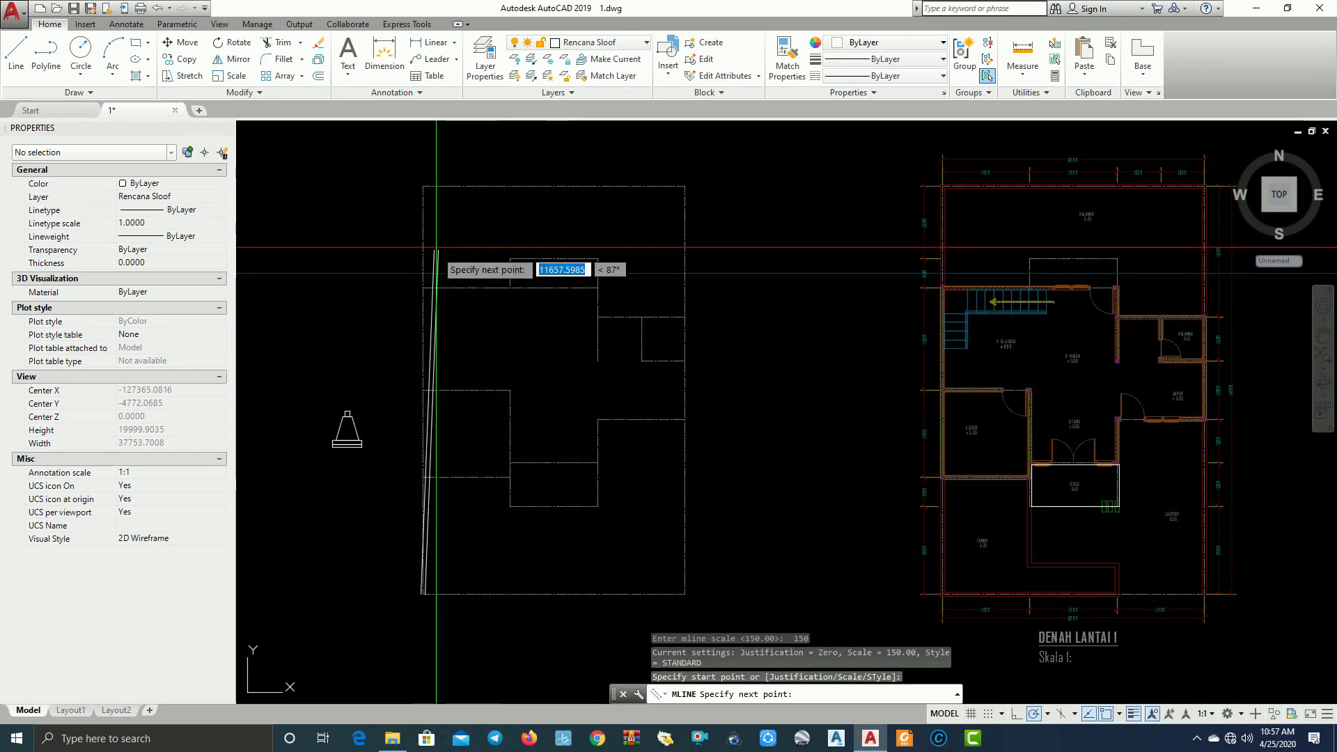
left_click(423, 187)
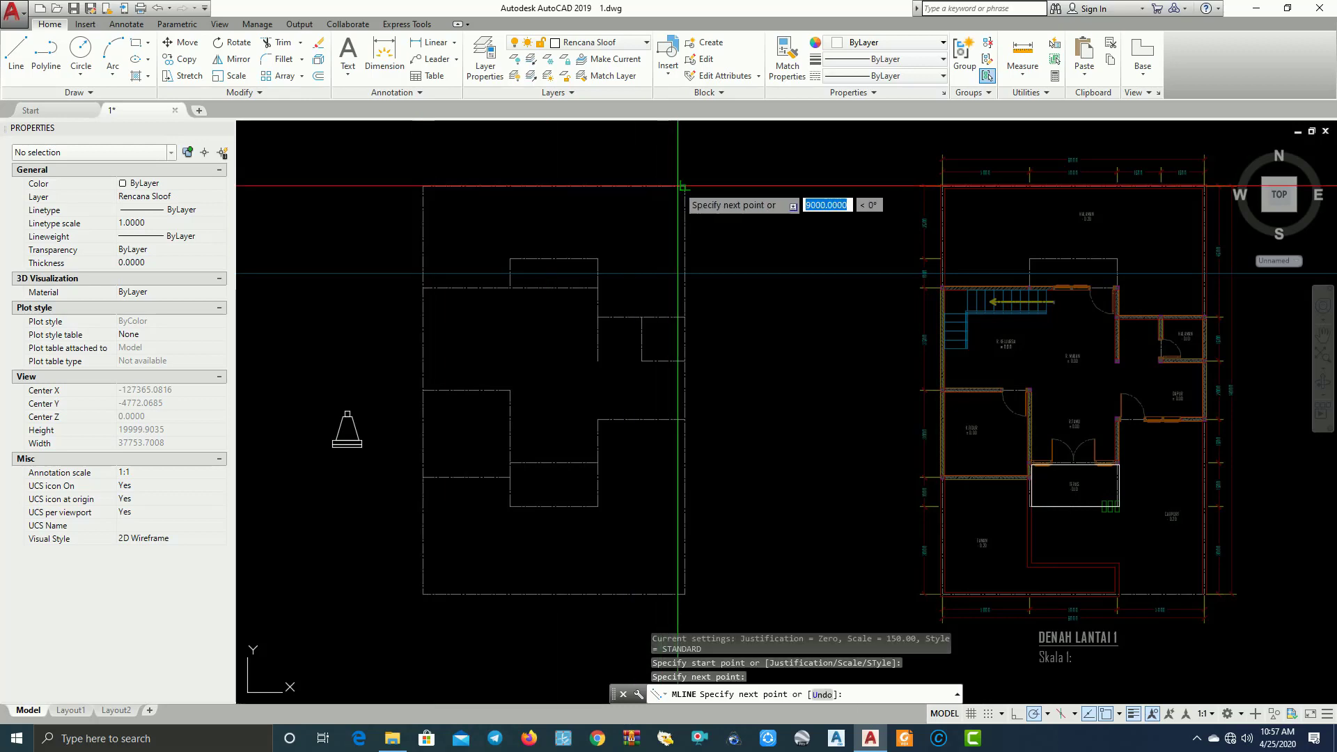
left_click(685, 187)
scroll(686, 446, "up", 2)
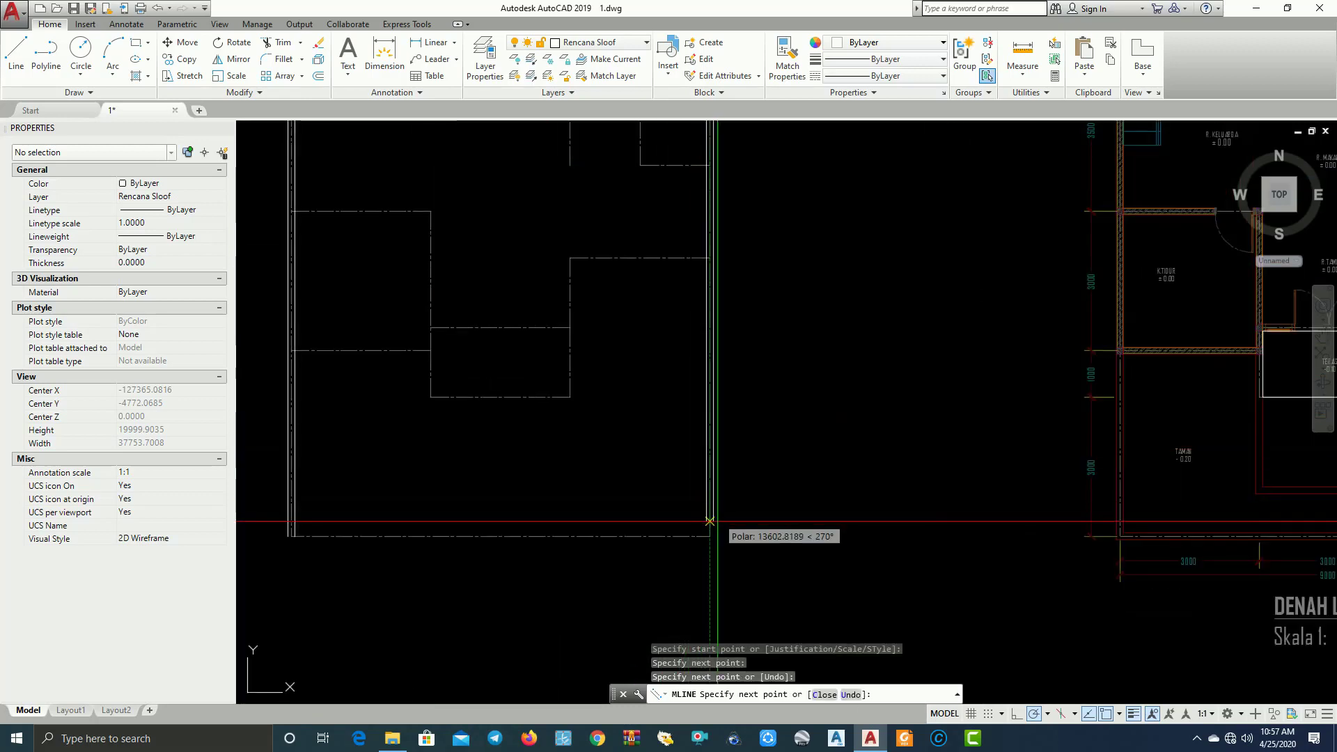
left_click(709, 536)
middle_click_drag(561, 534, 708, 492)
scroll(547, 504, "up", 4)
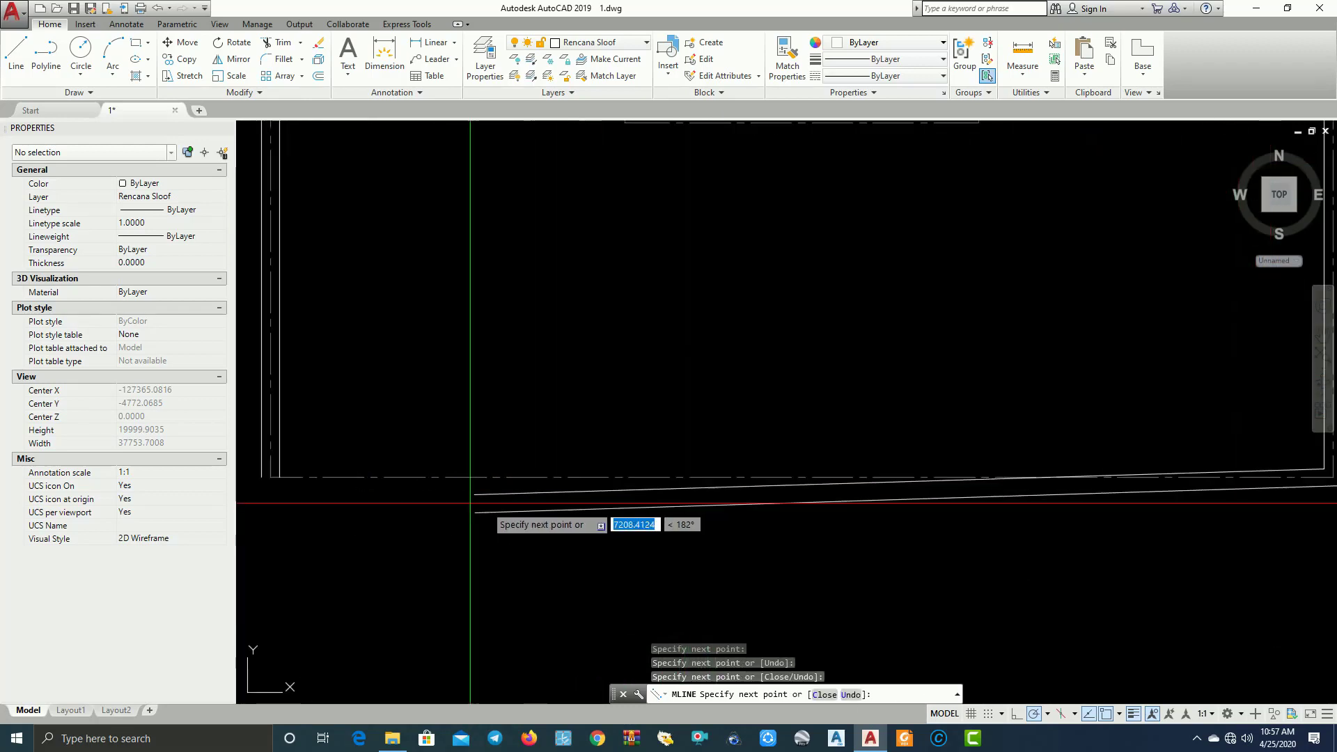
left_click(270, 477)
right_click(487, 370)
left_click(538, 384)
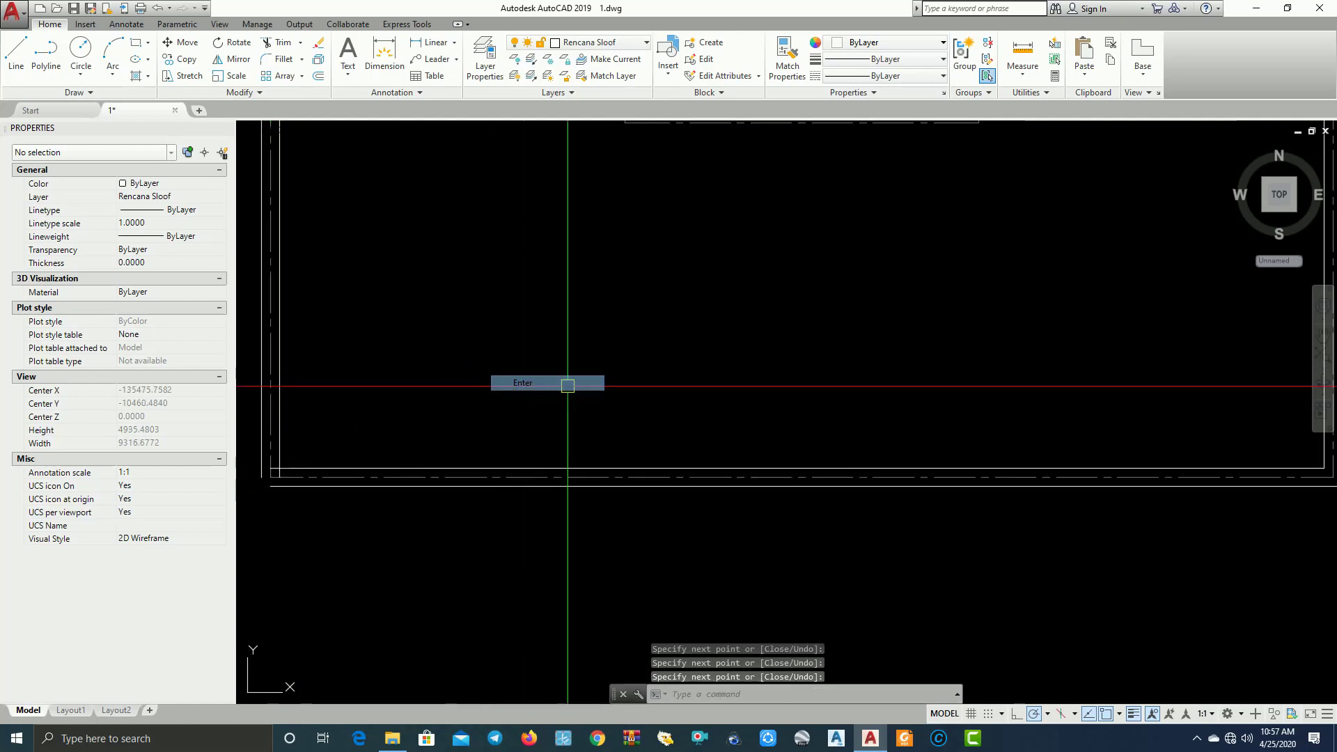
scroll(623, 392, "down", 3)
mouse_move(647, 380)
middle_mouse_down()
mouse_move(659, 375)
mouse_move(651, 513)
middle_mouse_up()
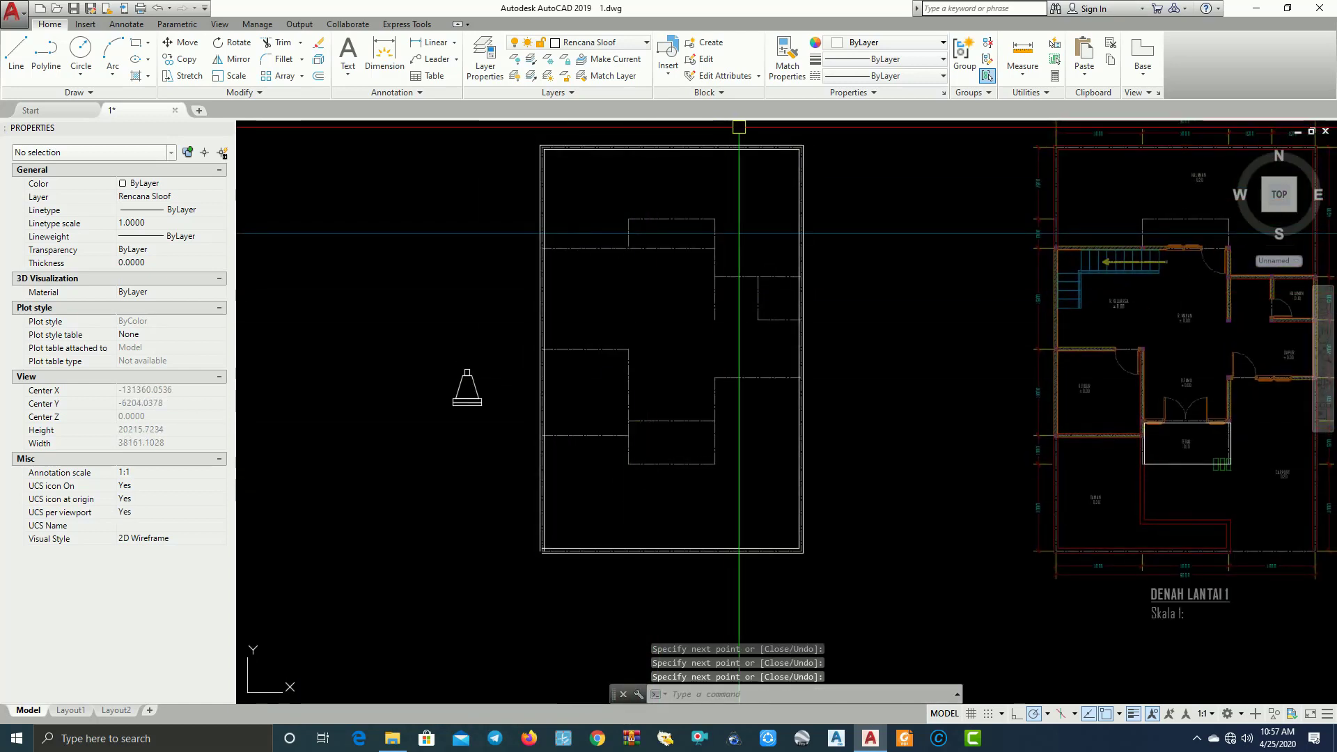
Trace the lower stepped interior axis with a multiline from the left perimeter sloof across to the right perimeter sloof
middle_click_drag(579, 262, 530, 273)
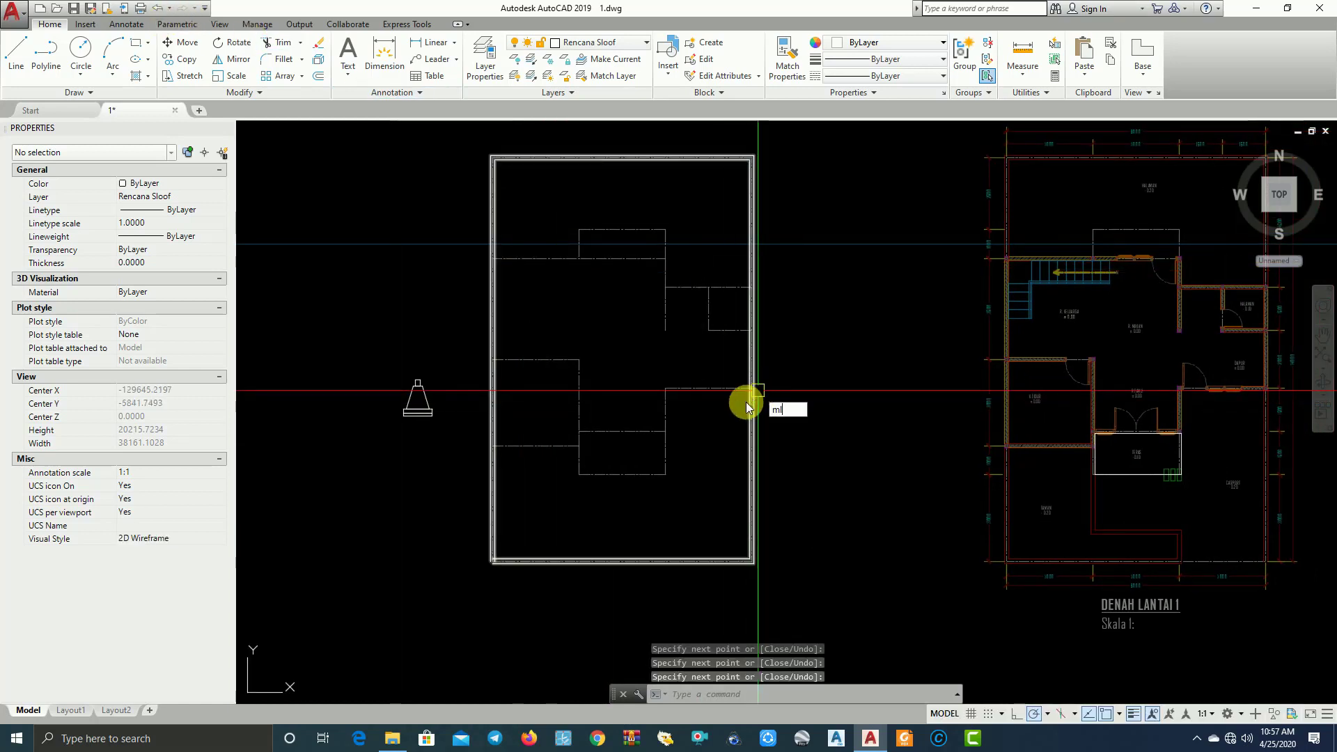
key("Return")
scroll(487, 439, "up", 4)
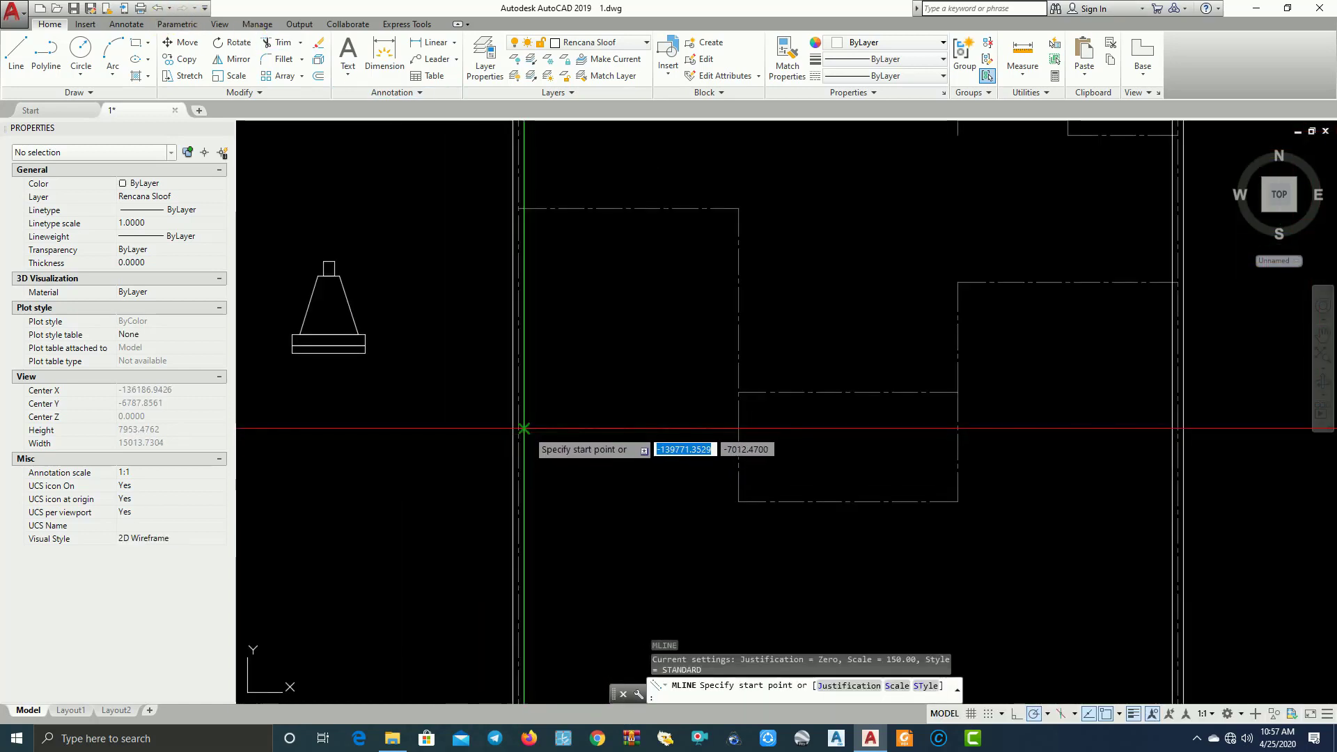
scroll(523, 428, "down", 6)
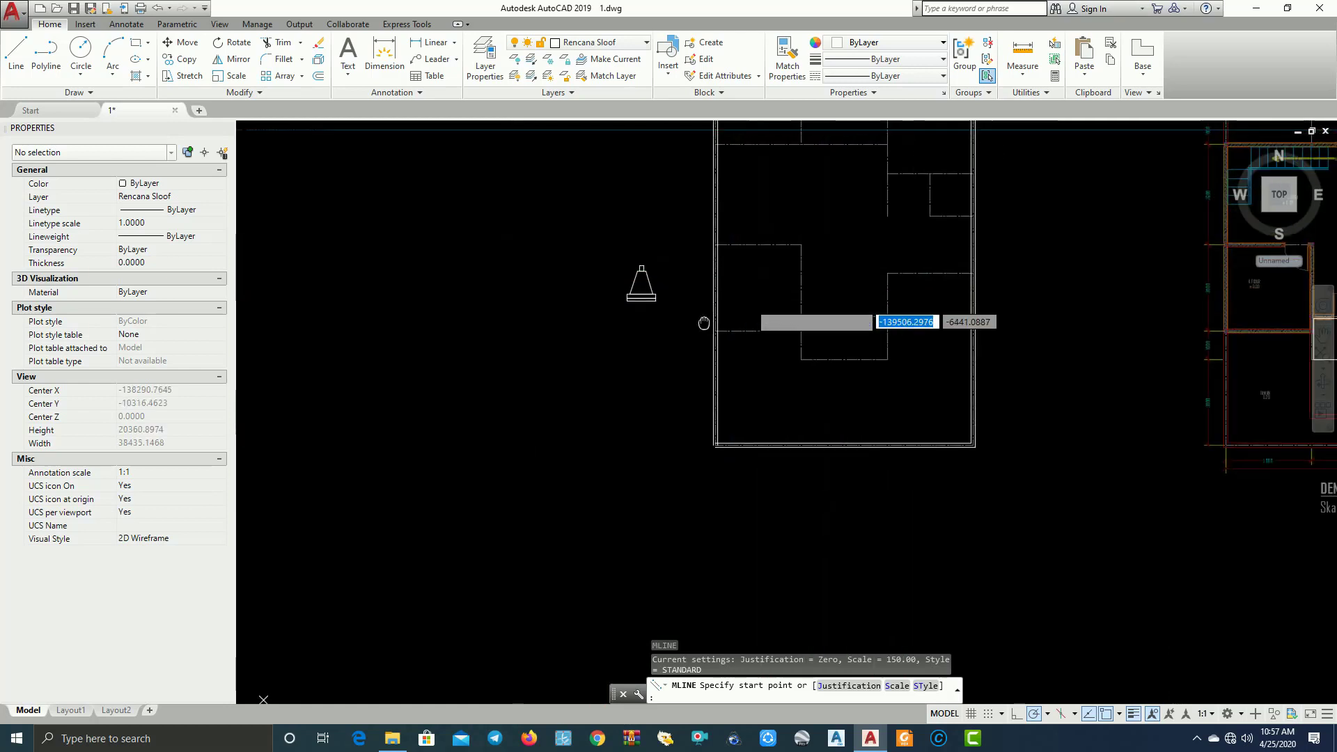
scroll(641, 446, "up", 6)
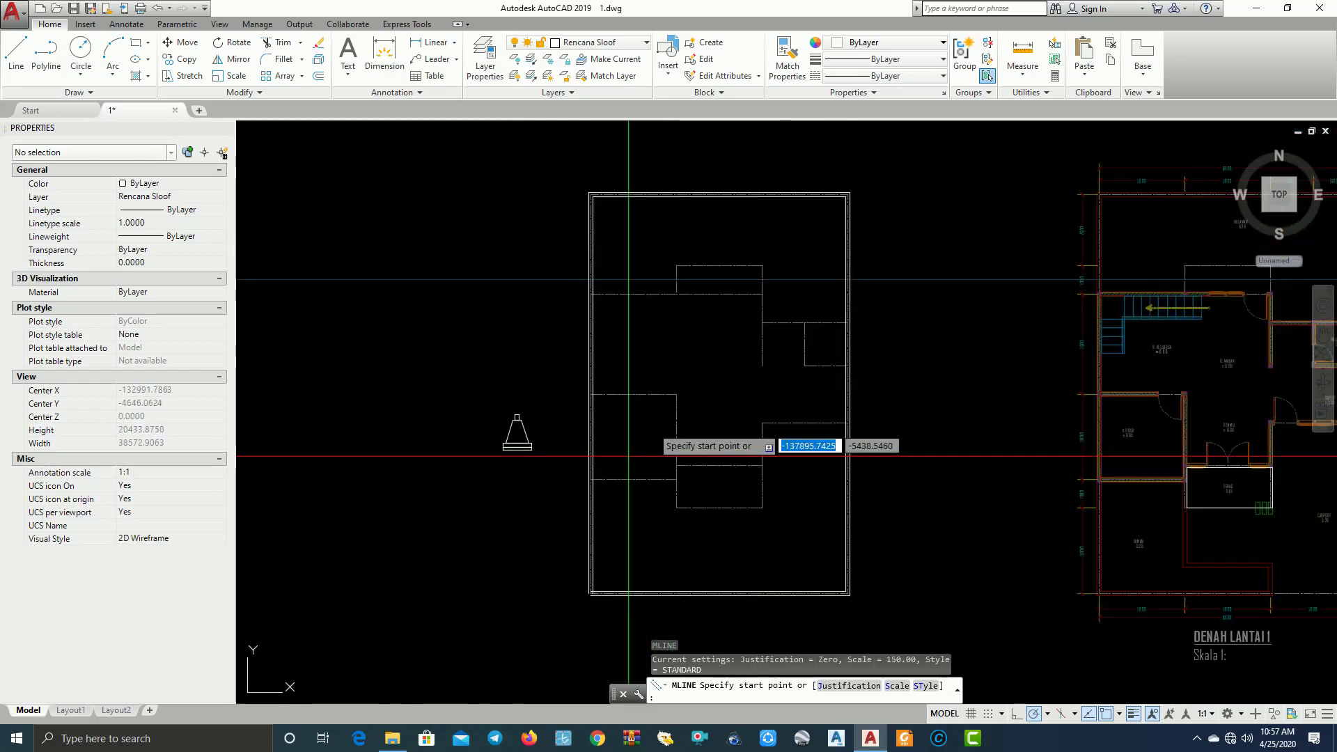
left_click(568, 481)
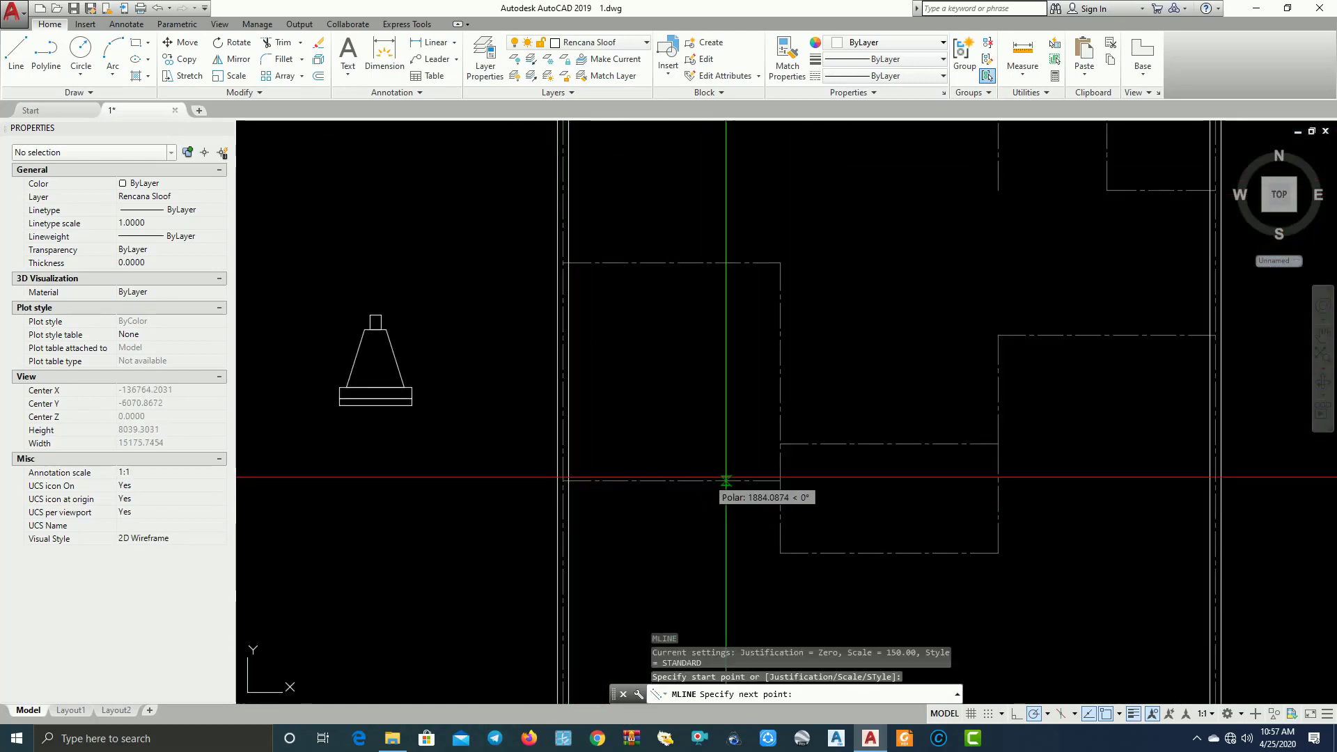
left_click(780, 480)
left_click(780, 445)
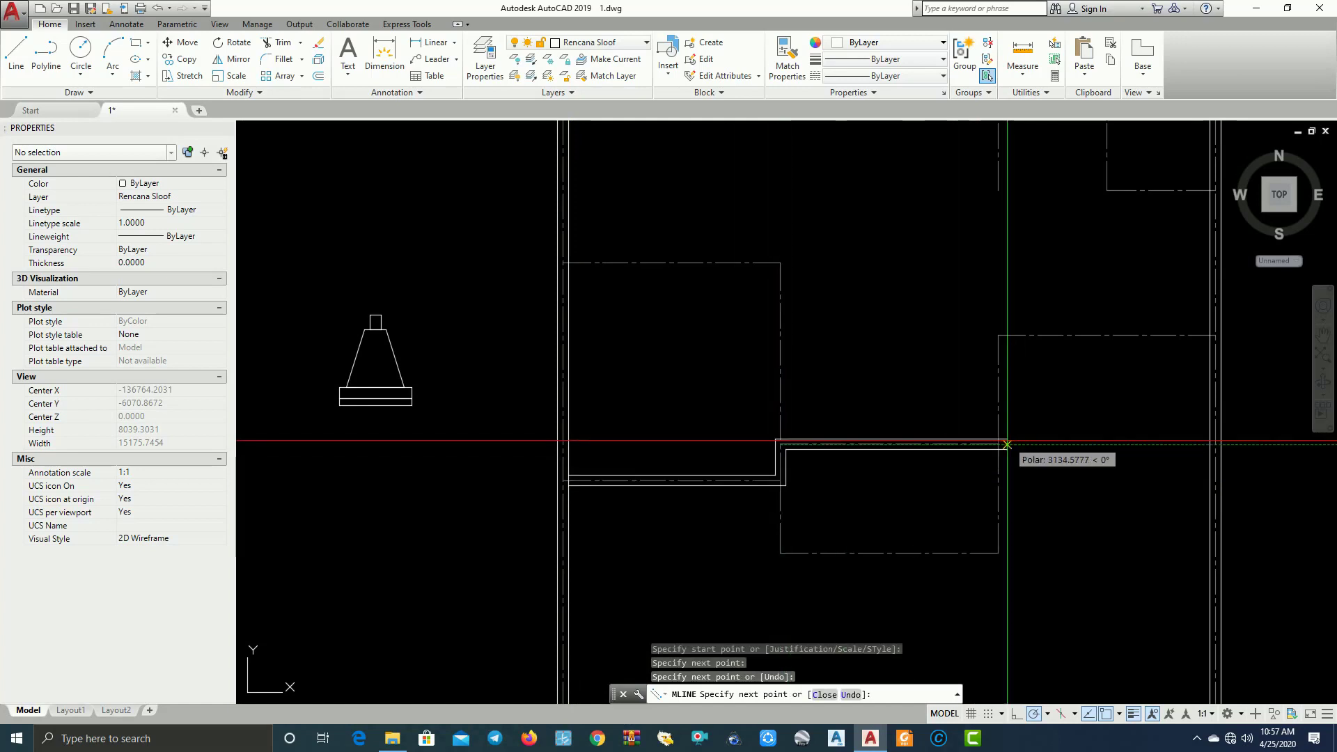
left_click(1006, 445)
left_click(1003, 335)
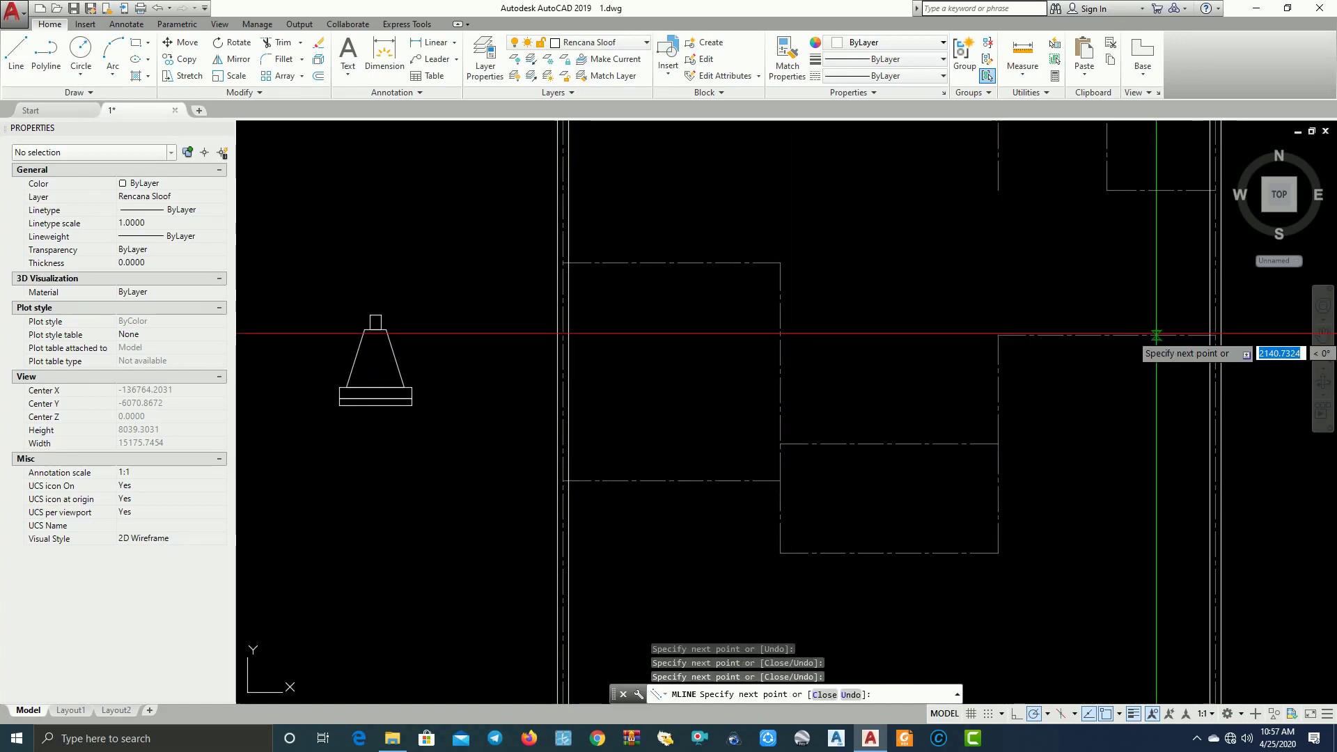
key("space")
Draw a multiline along the left room's upper axis from the left perimeter sloof, turning down to the lower stepped sloof
middle_click_drag(930, 367, 779, 397)
scroll(778, 397, "down", 2)
scroll(543, 334, "up", 6)
key("space")
scroll(618, 336, "up", 2)
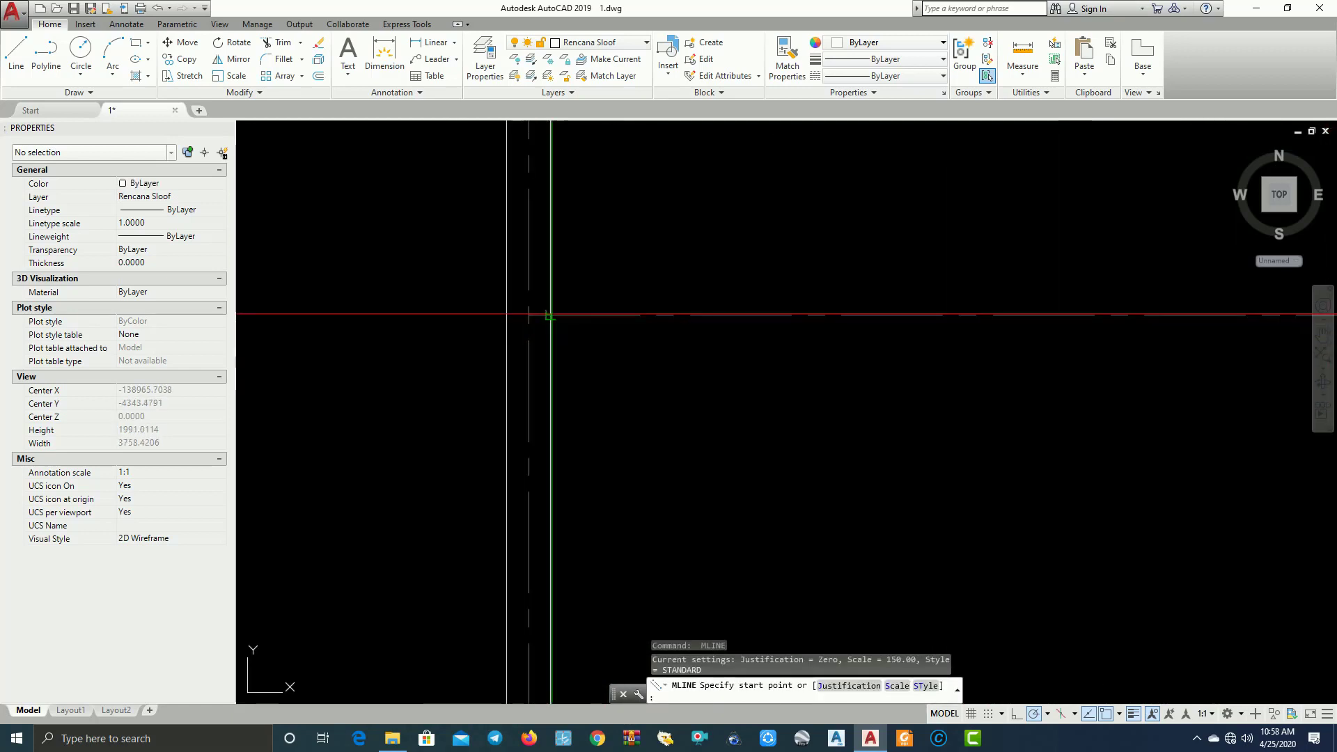
left_click(550, 314)
scroll(488, 354, "down", 4)
left_click(837, 343)
middle_click_drag(836, 388, 833, 271)
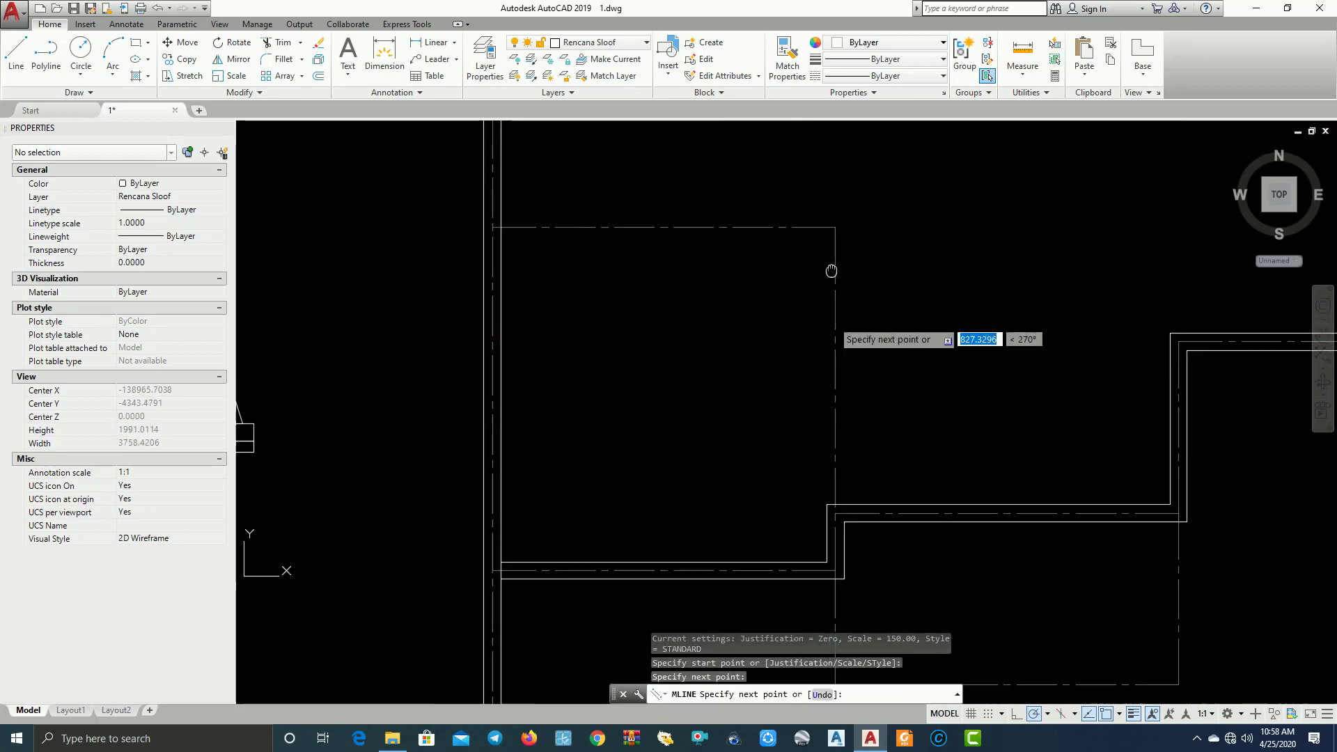
key("space")
Trace the upper stepped interior axis with a multiline from the left perimeter sloof to the right perimeter sloof
scroll(857, 478, "down", 8)
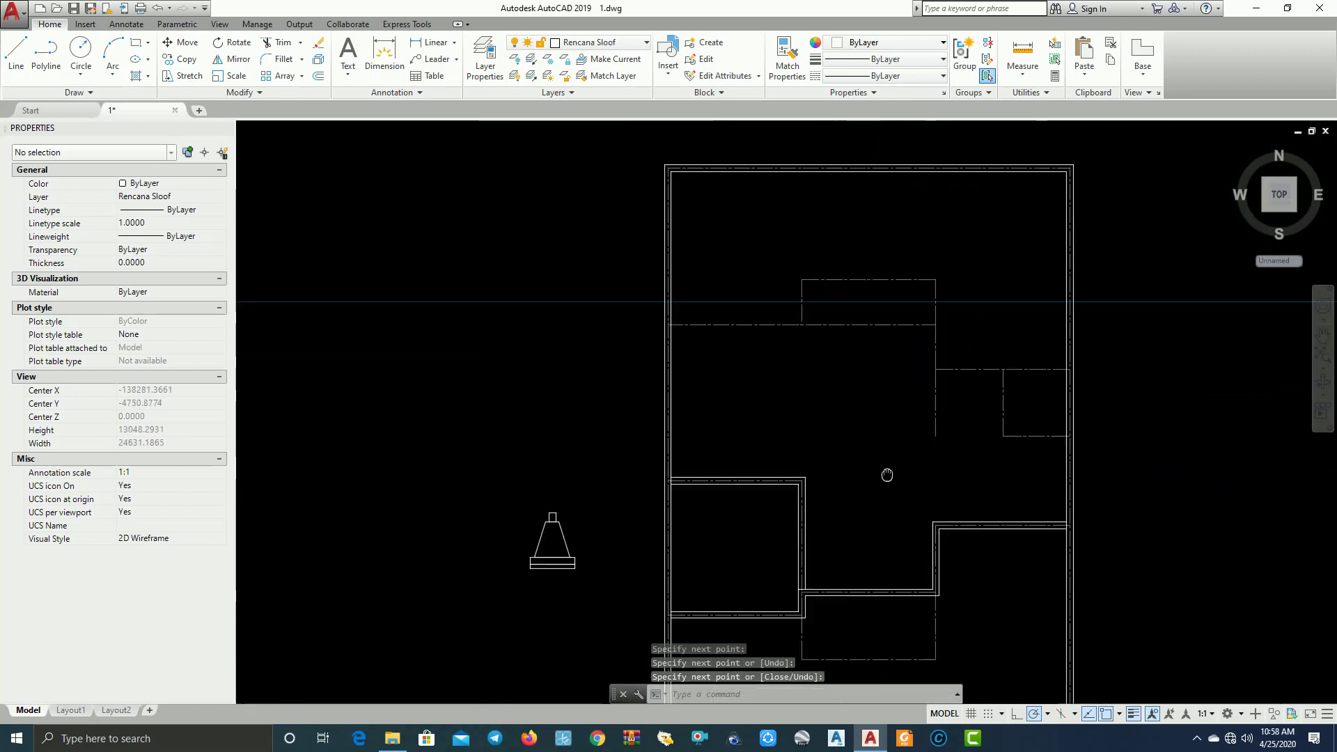
key("space")
scroll(701, 343, "up", 2)
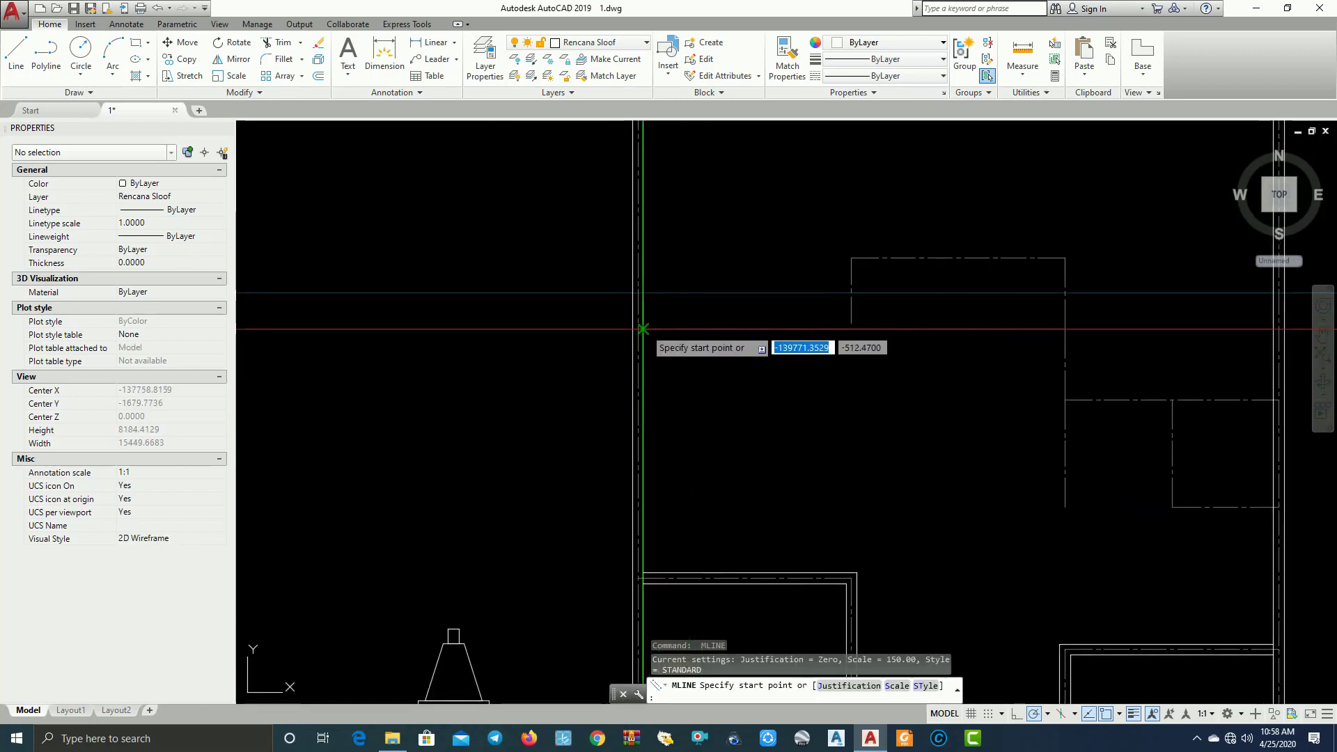
left_click(639, 328)
left_click(1059, 328)
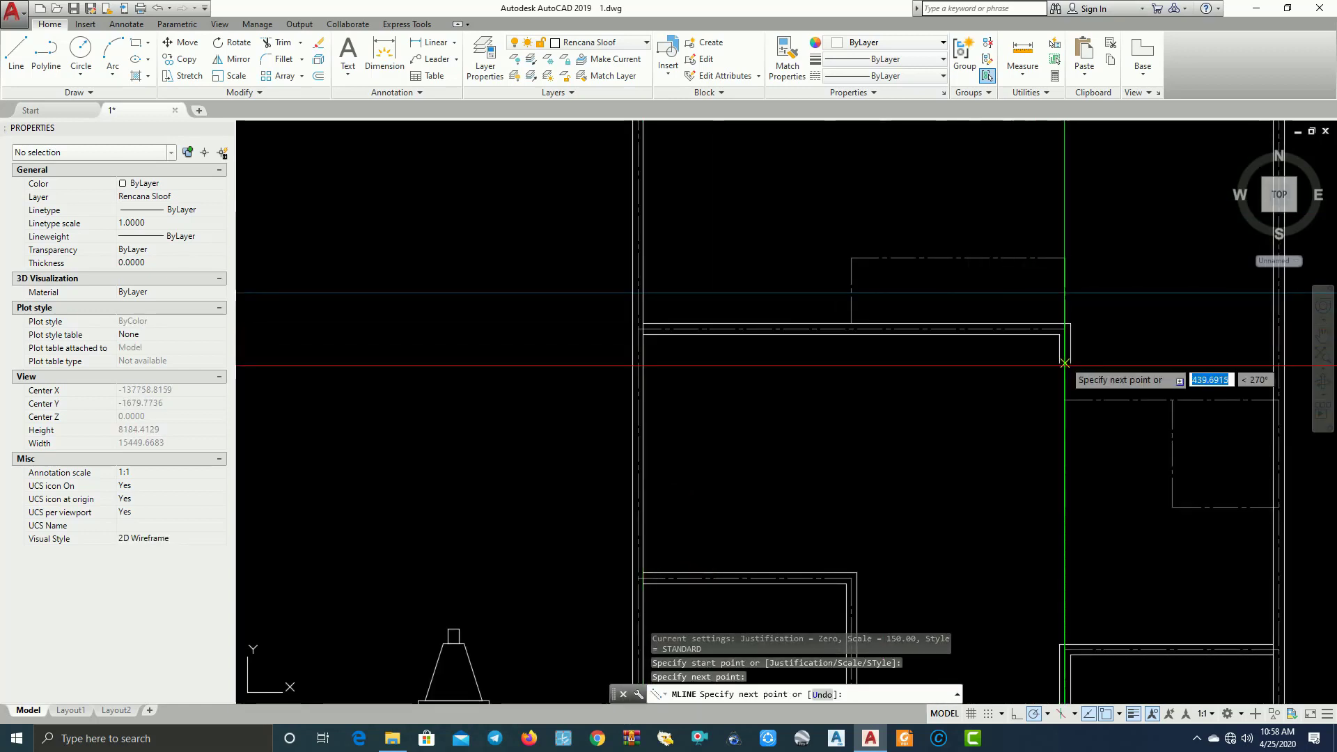
left_click(1059, 399)
middle_click_drag(1062, 399, 809, 367)
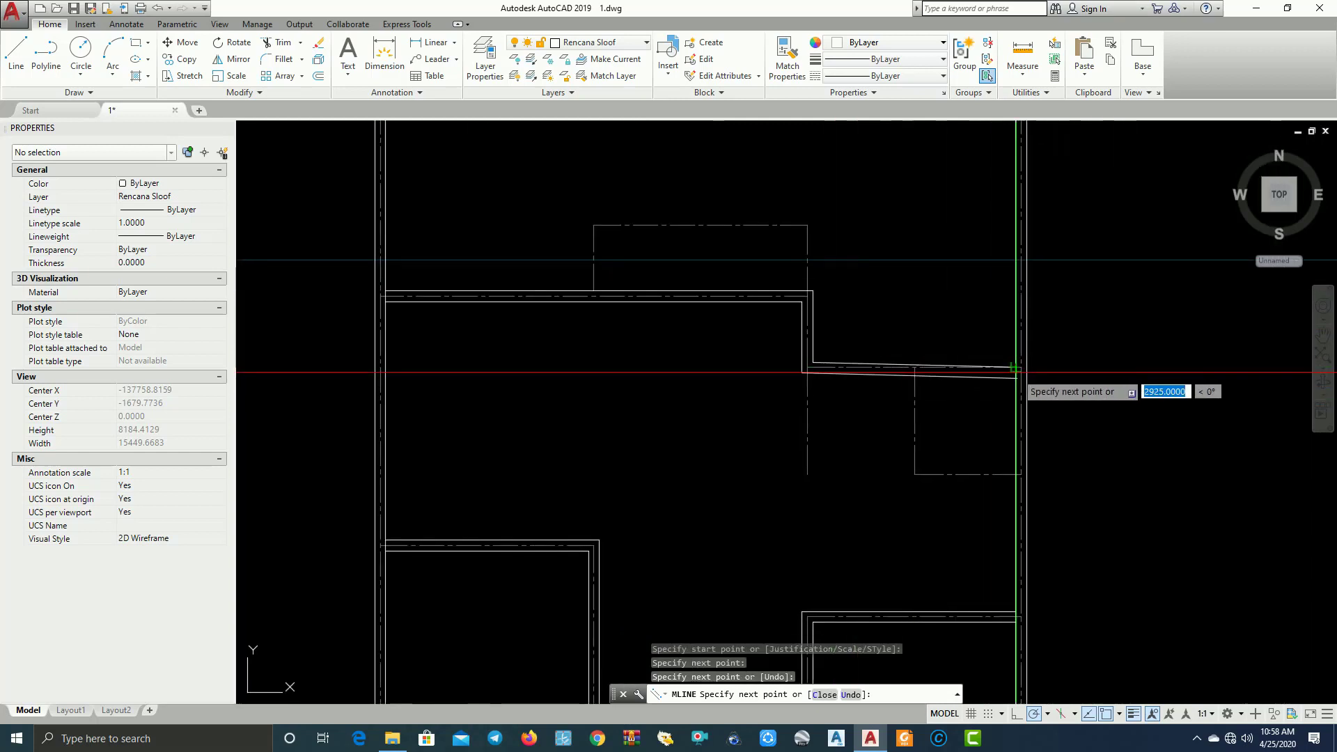
key("Return")
Trace the three-sided rectangular projection above the upper interior sloof with a multiline that starts and ends on that sloof
key("Return")
key("Return")
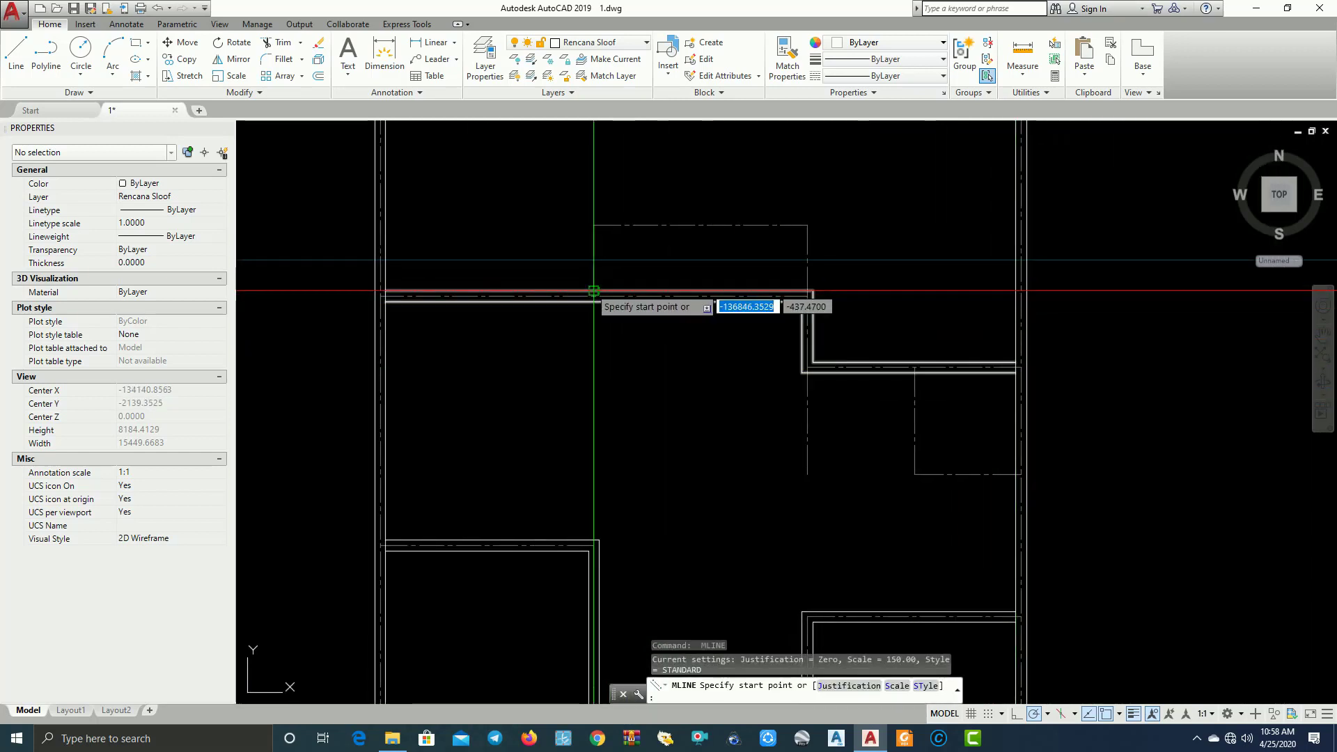
left_click(594, 225)
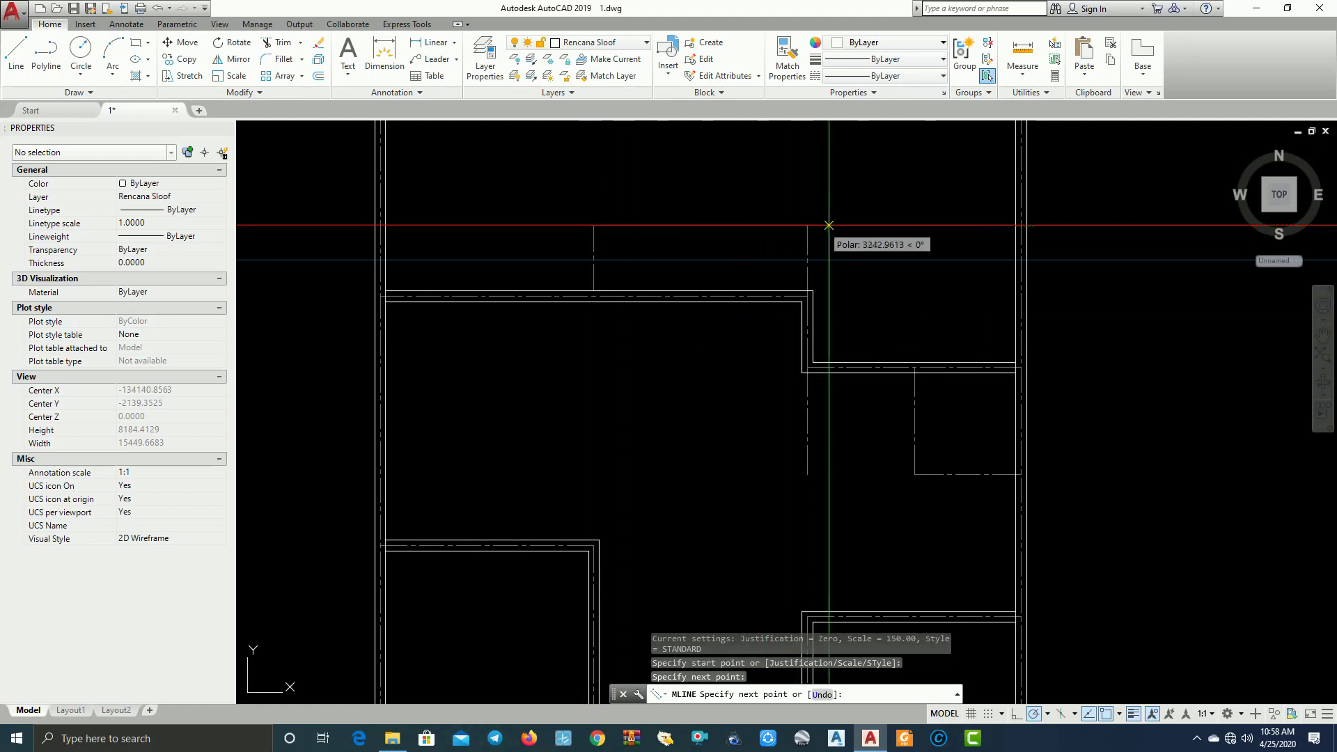
left_click(807, 224)
left_click(807, 291)
key("Return")
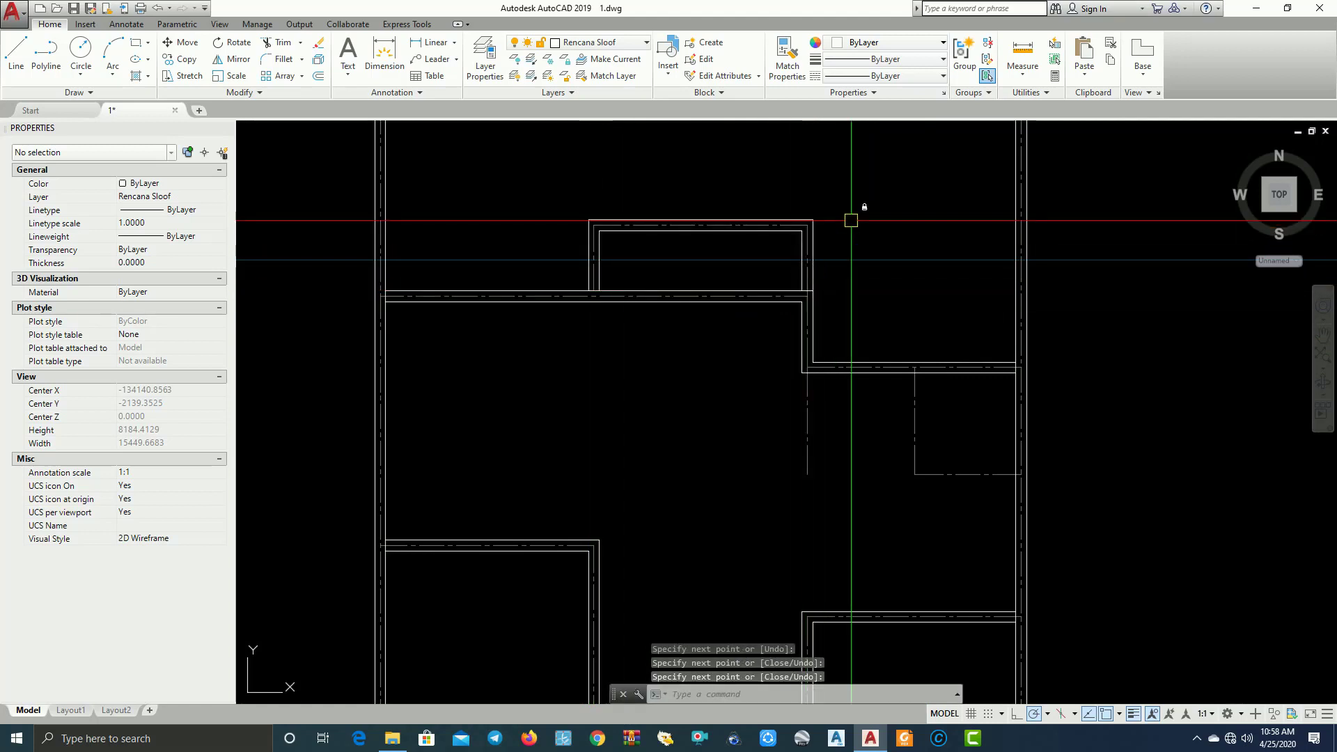
Draw a multiline around the small room on the right, down from the upper stepped sloof and across to the right perimeter sloof
mouse_move(780, 250)
middle_mouse_down()
mouse_move(836, 220)
mouse_move(735, 148)
middle_mouse_up()
scroll(735, 148, "down", 2)
key("Return")
scroll(827, 252, "up", 4)
left_click(802, 184)
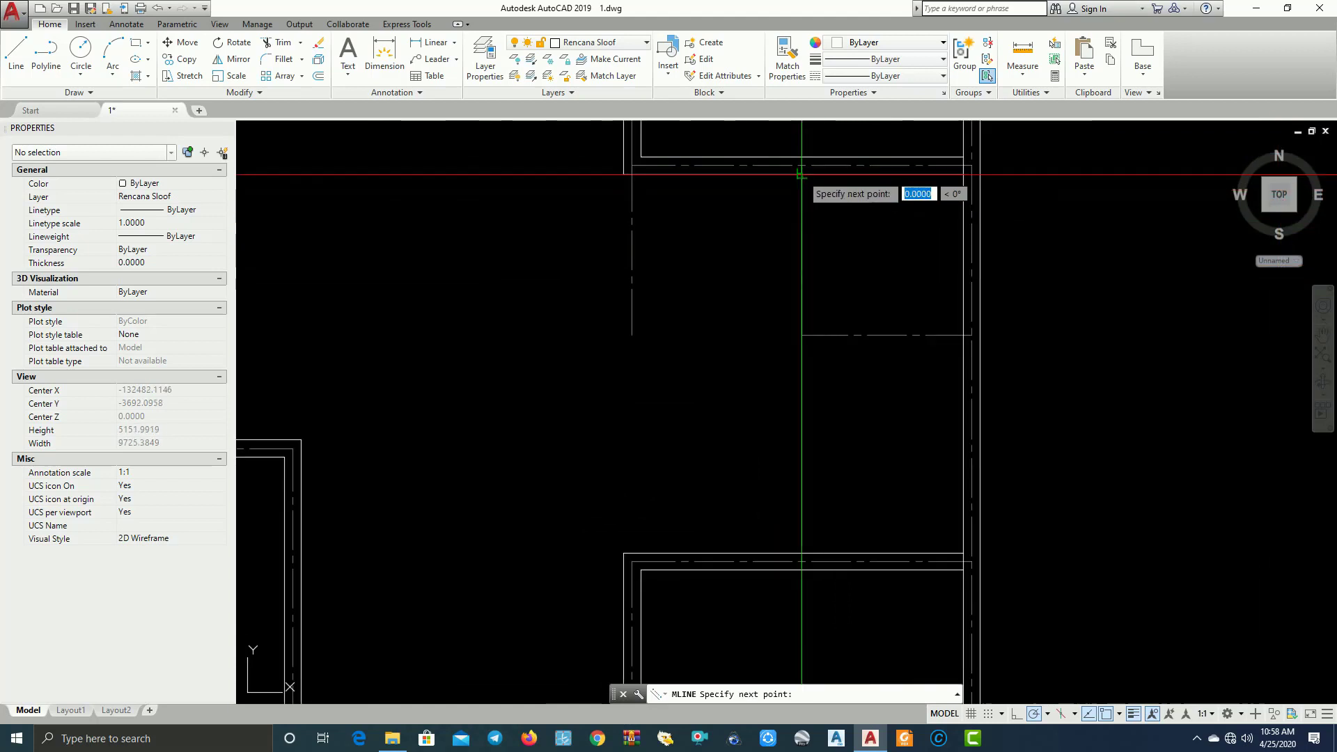
left_click(811, 335)
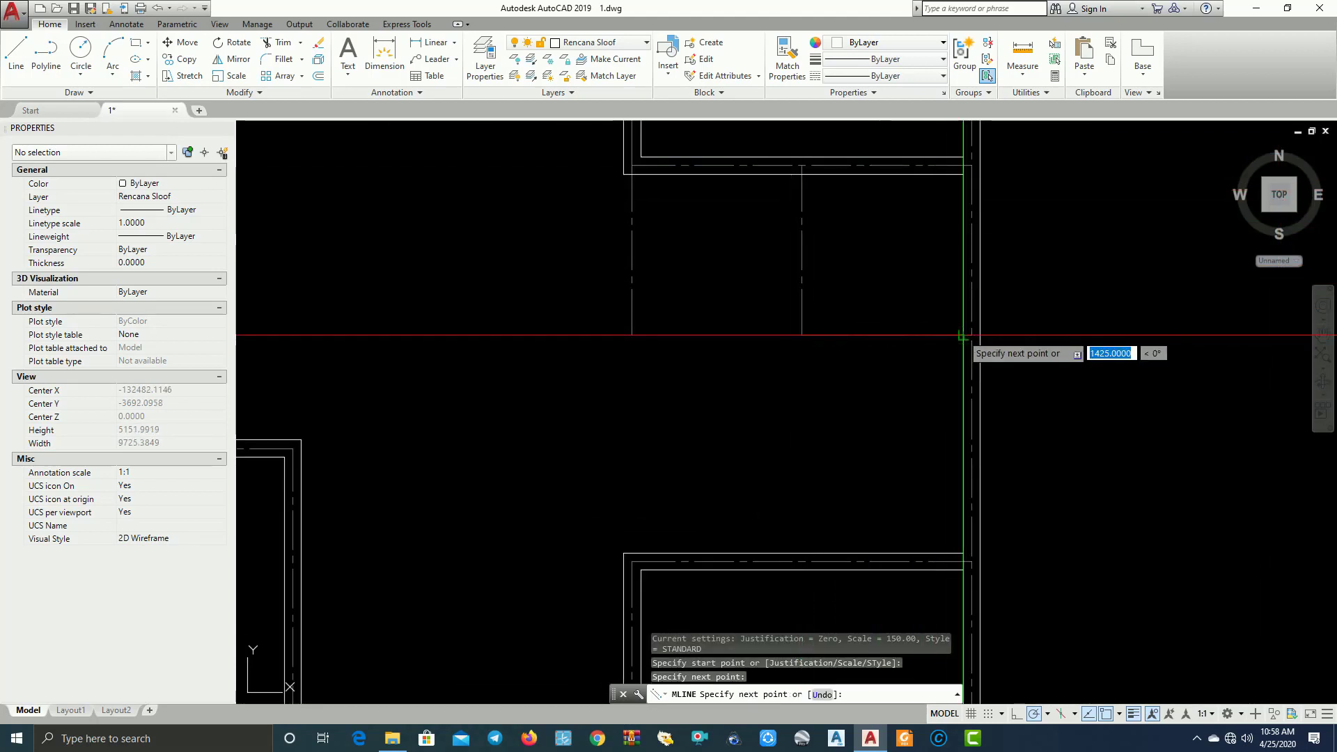
key("Return")
key("Return")
Draw a vertical multiline along the central axis, joining the upper stepped sloof's corner to the lower stepped sloof's corner
scroll(808, 364, "down", 2)
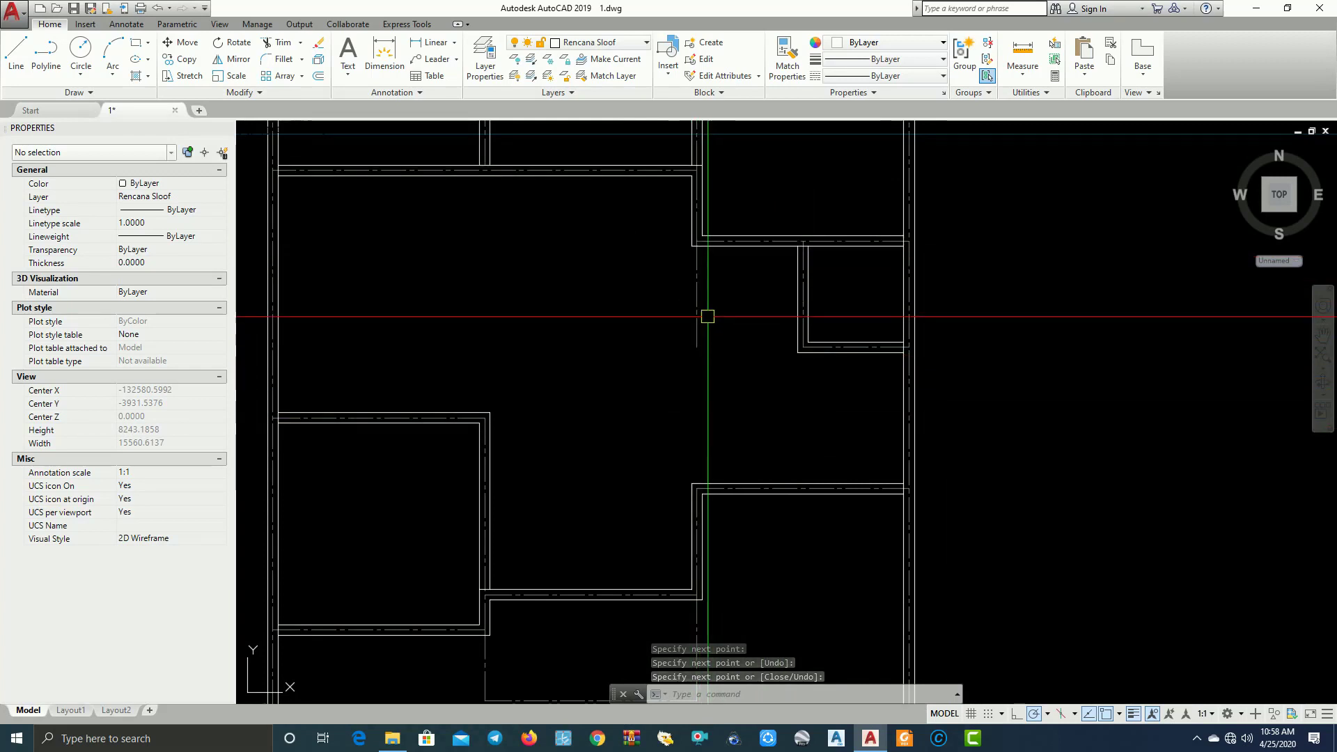
key("Return")
left_click(697, 247)
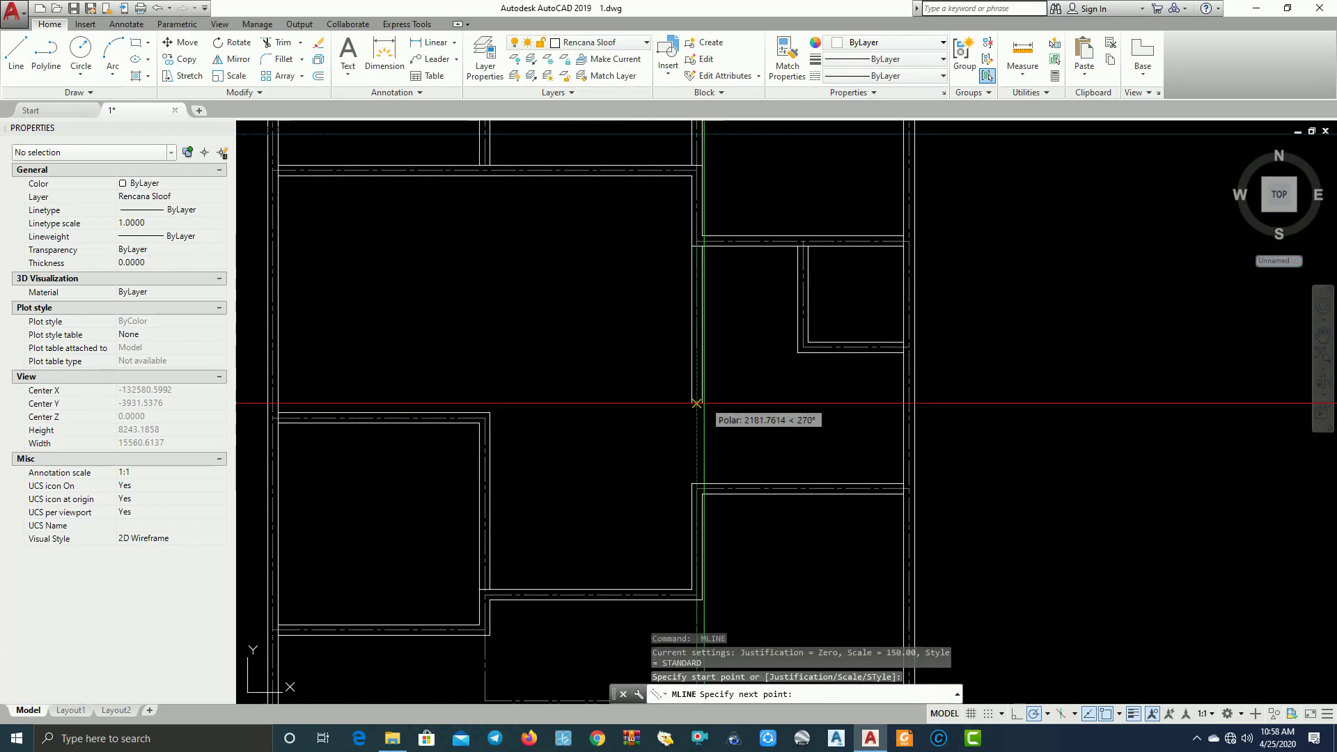
left_click(694, 484)
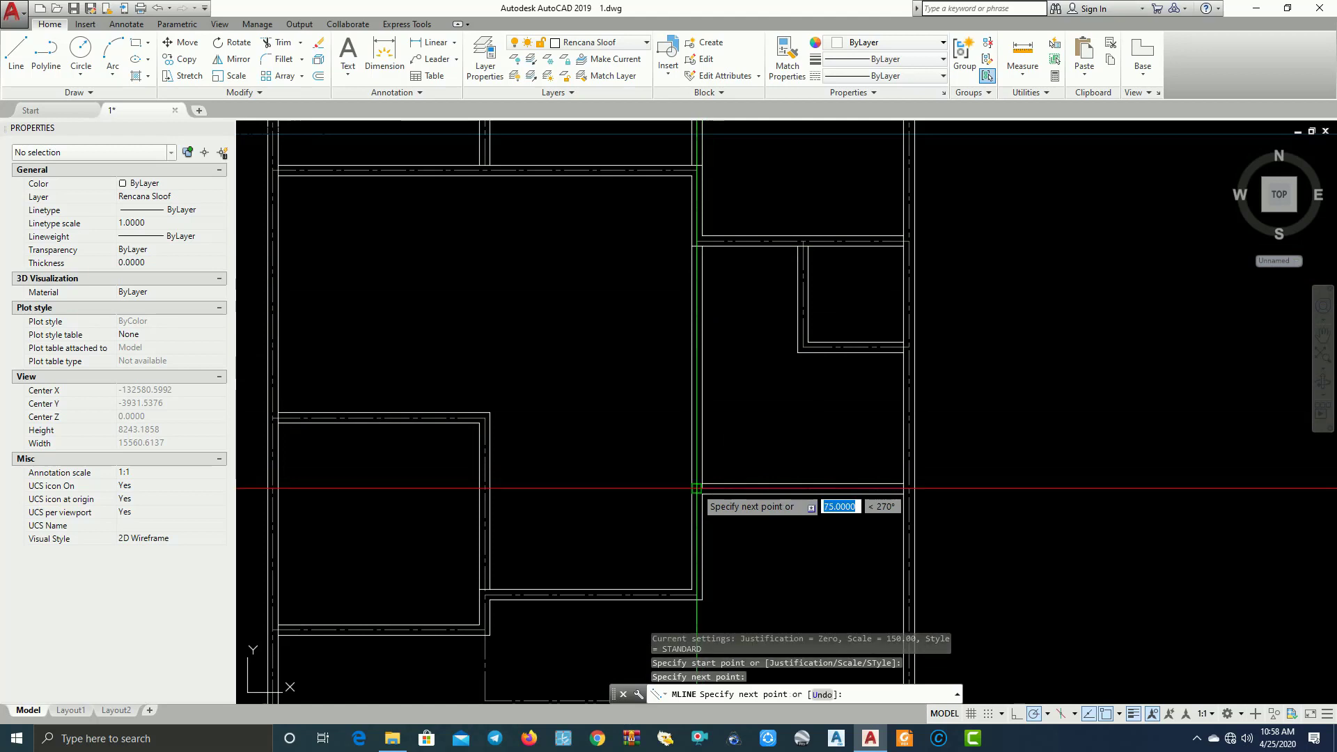
middle_click_drag(791, 364, 888, 373)
scroll(710, 383, "down", 2)
mouse_move(710, 382)
middle_mouse_down()
mouse_move(686, 436)
mouse_move(773, 359)
mouse_move(722, 358)
mouse_move(627, 439)
mouse_move(617, 484)
middle_mouse_up()
Check which layer the dash-dot axis line inside the top perimeter sloof belongs to, and clear the selection
left_click(612, 43)
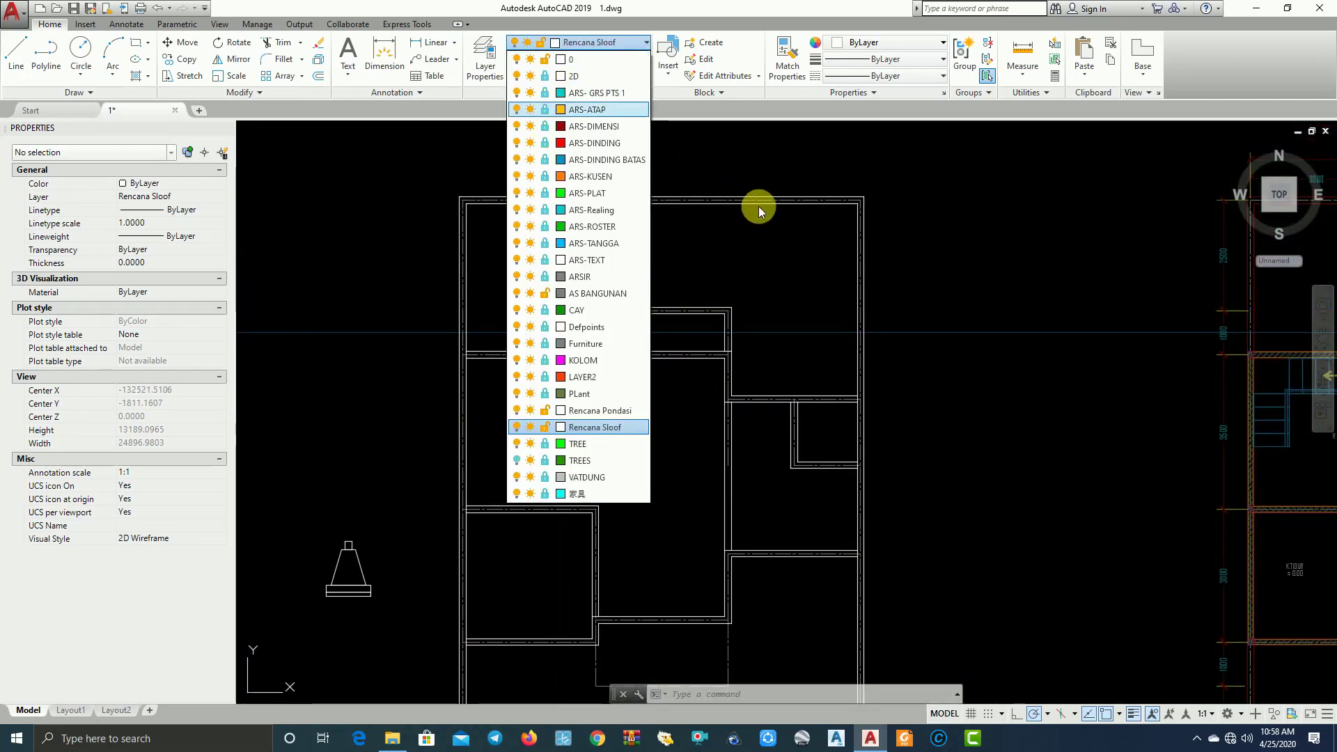
left_click(755, 275)
scroll(683, 197, "up", 3)
middle_click_drag(779, 160, 770, 283)
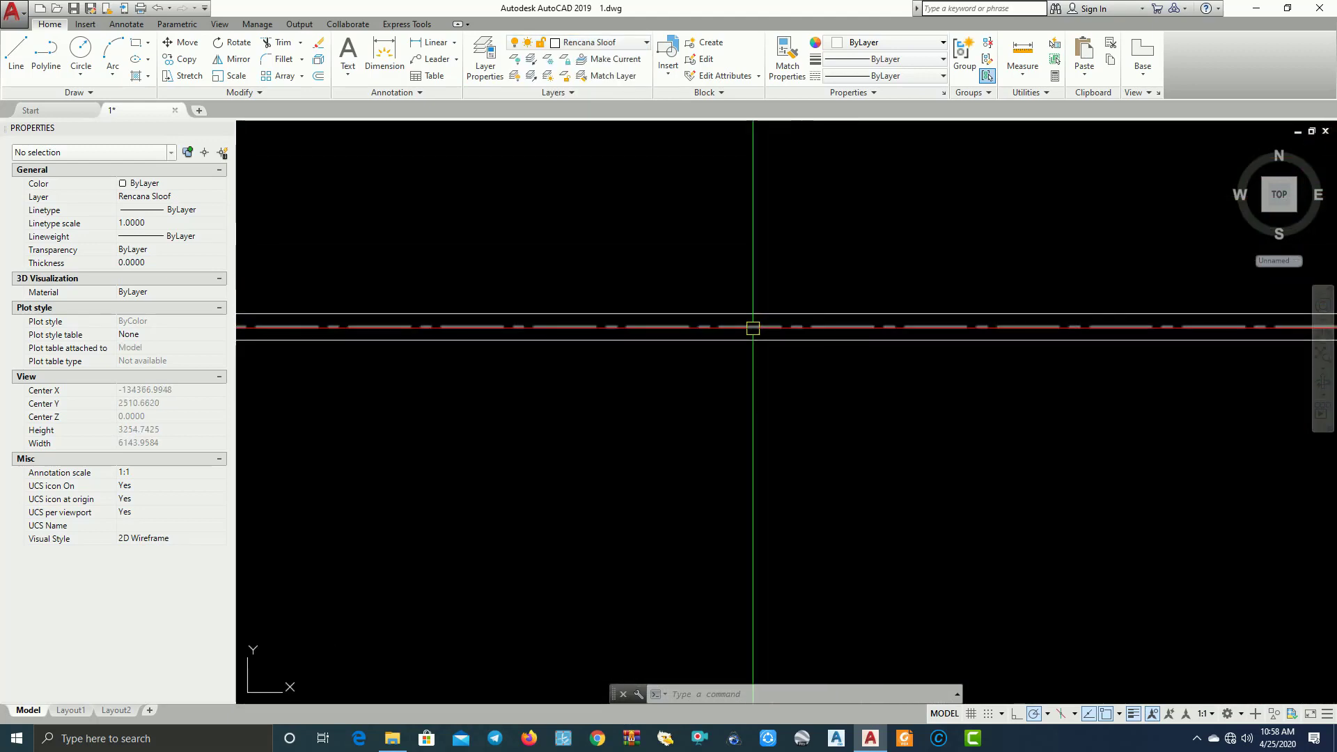
left_click(755, 327)
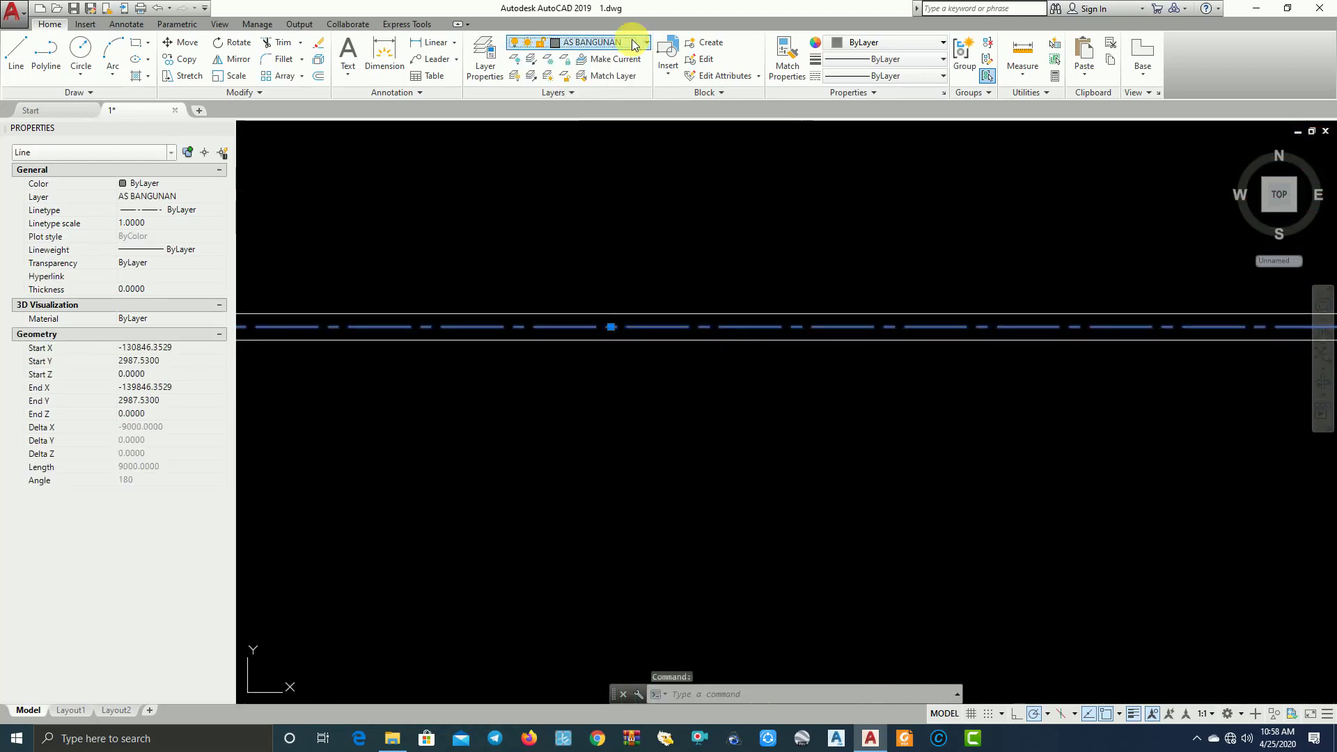
key("Escape")
key("Escape")
scroll(791, 263, "down", 5)
scroll(670, 202, "up", 3)
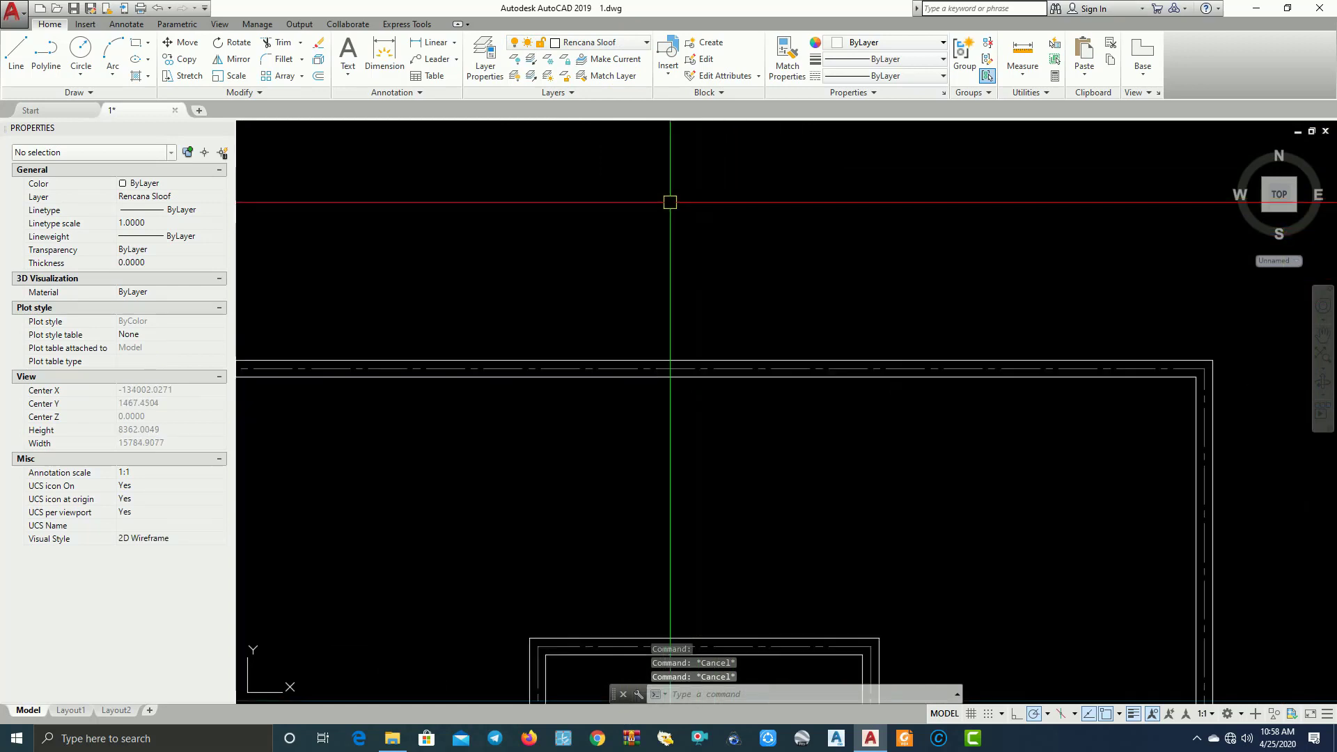
Turn off the AS BANGUNAN layer so the axis lines are hidden
scroll(712, 257, "up", 2)
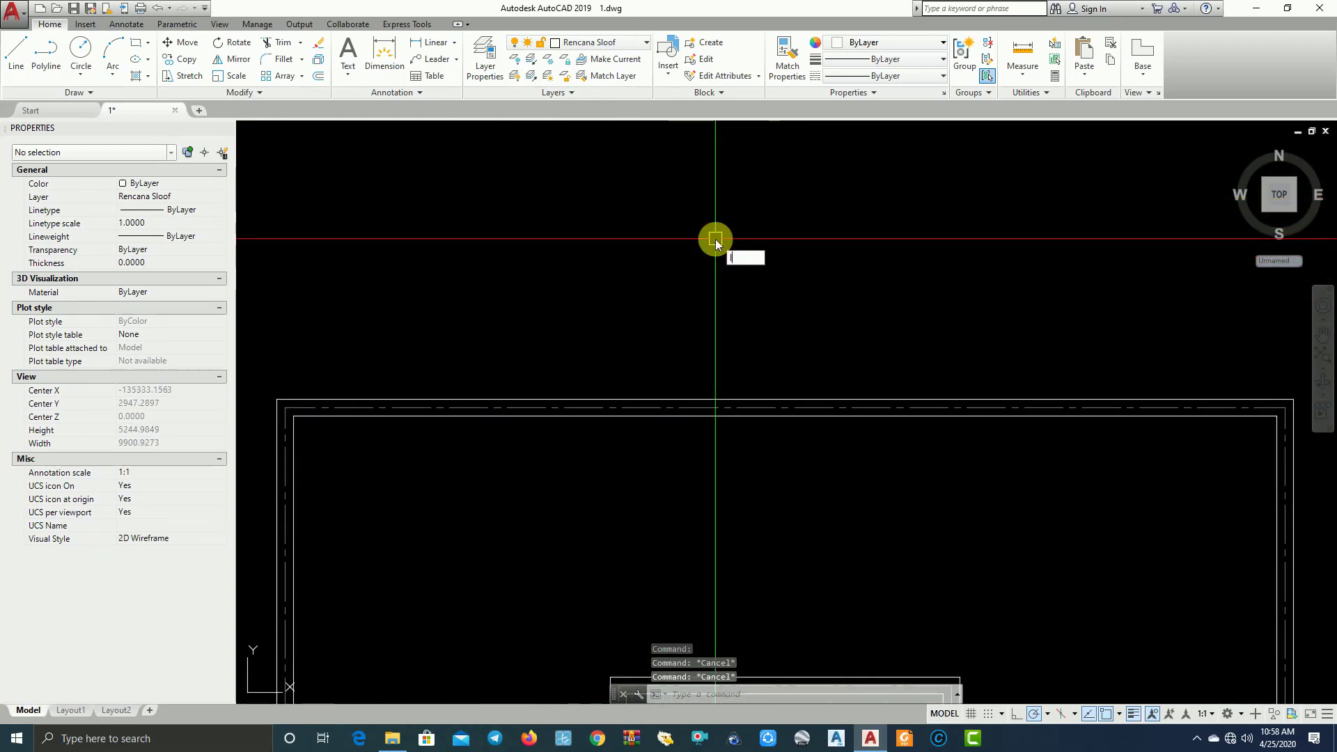
type("la")
key("Return")
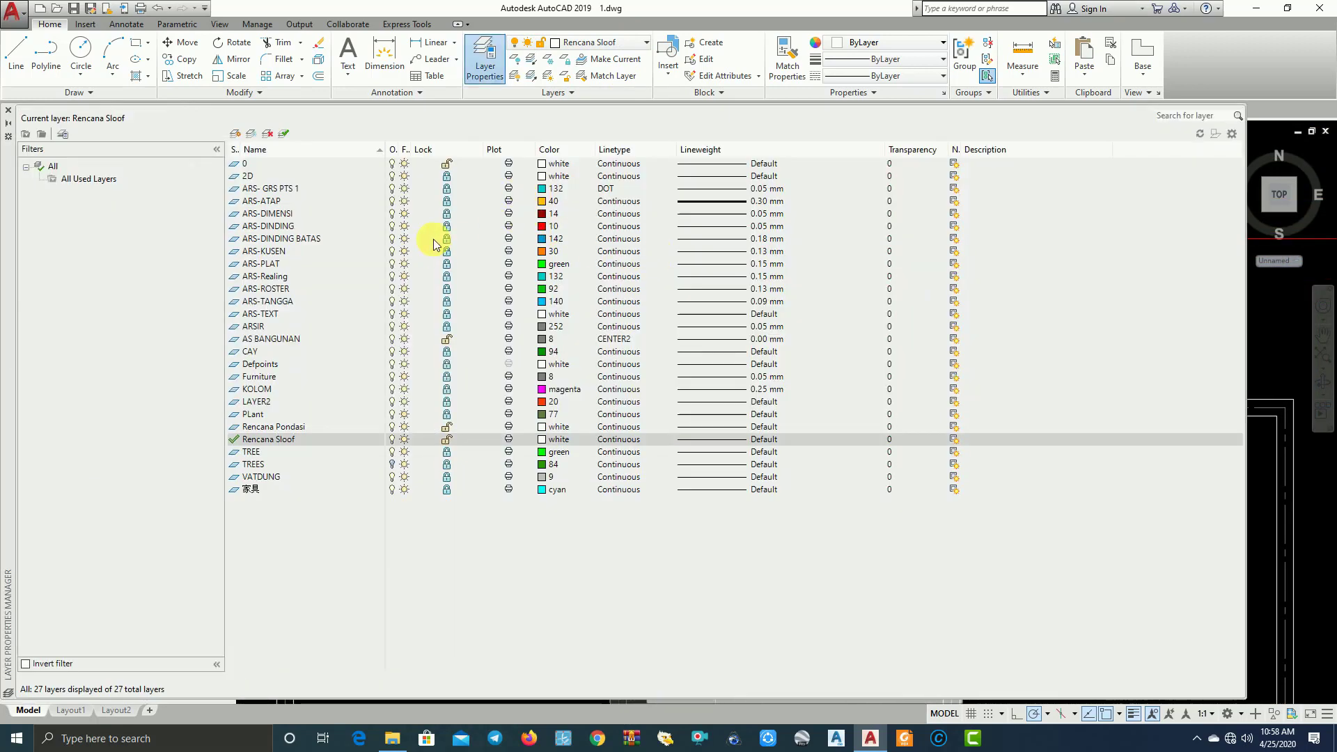
left_click(298, 241)
left_click(293, 340)
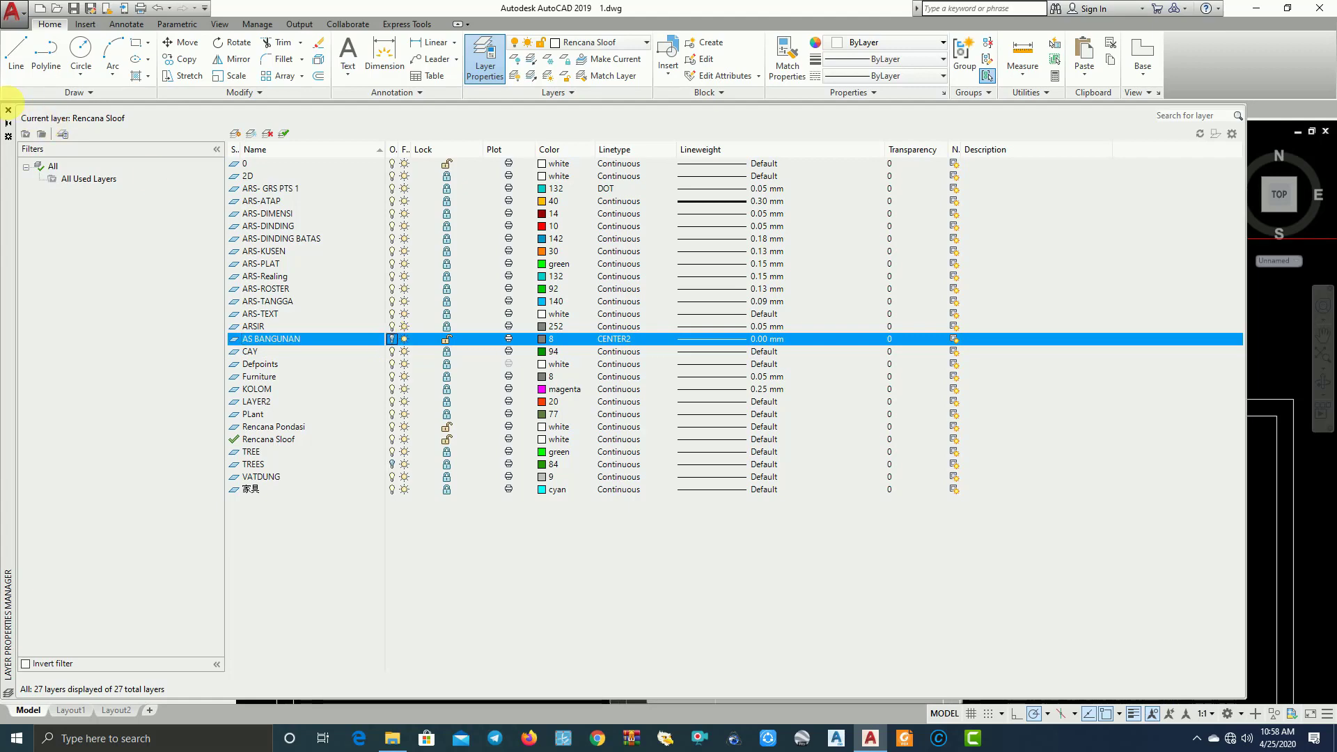
left_click(9, 111)
Explode all the multilines of the sloof plan into separate lines
scroll(522, 334, "down", 6)
mouse_move(516, 349)
middle_mouse_down()
mouse_move(481, 346)
mouse_move(563, 383)
mouse_move(689, 320)
mouse_move(631, 324)
middle_mouse_up()
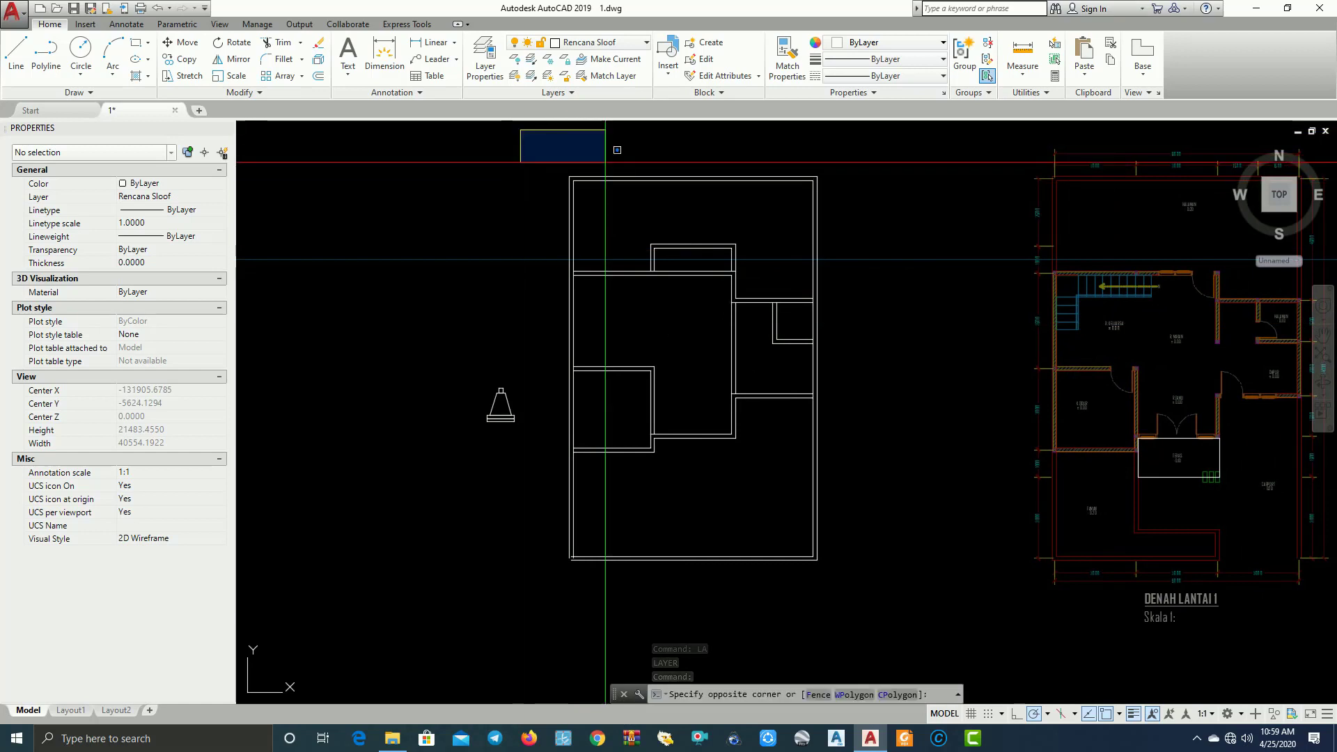
left_click(862, 589)
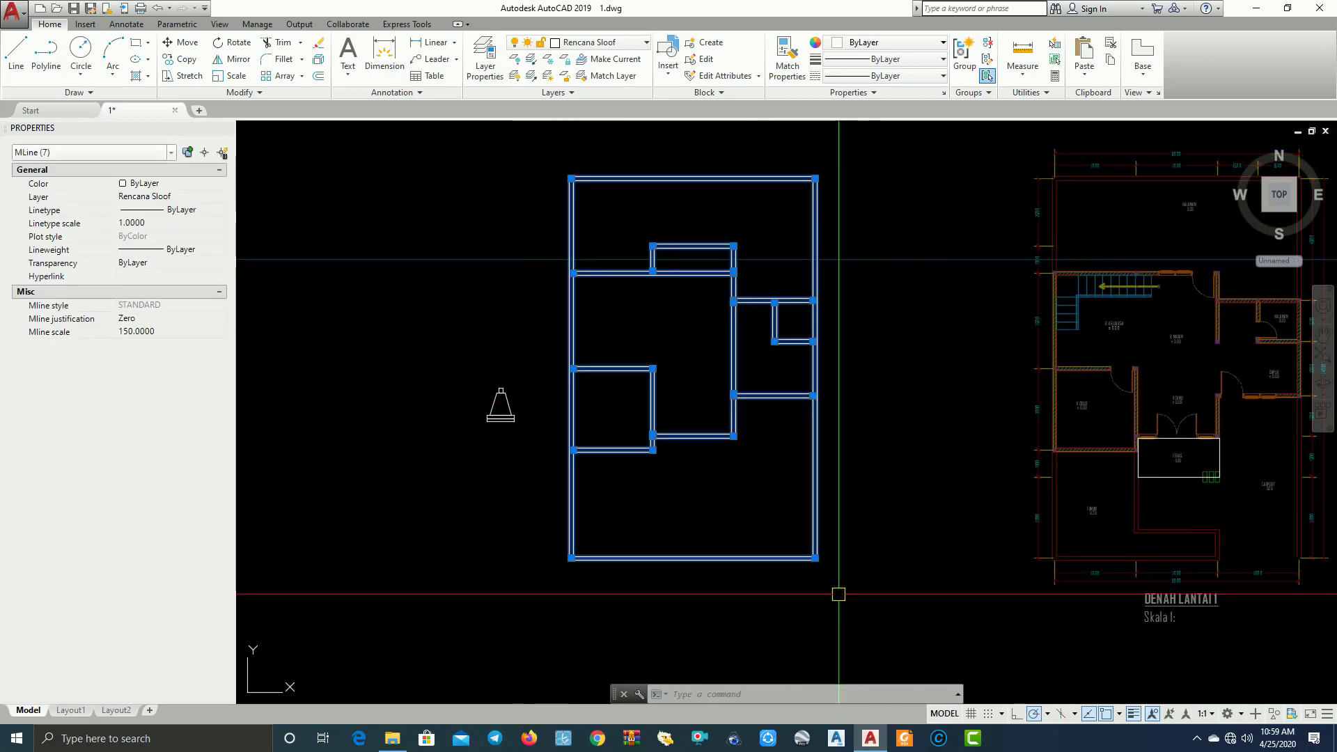
key("Return")
scroll(761, 327, "up", 5)
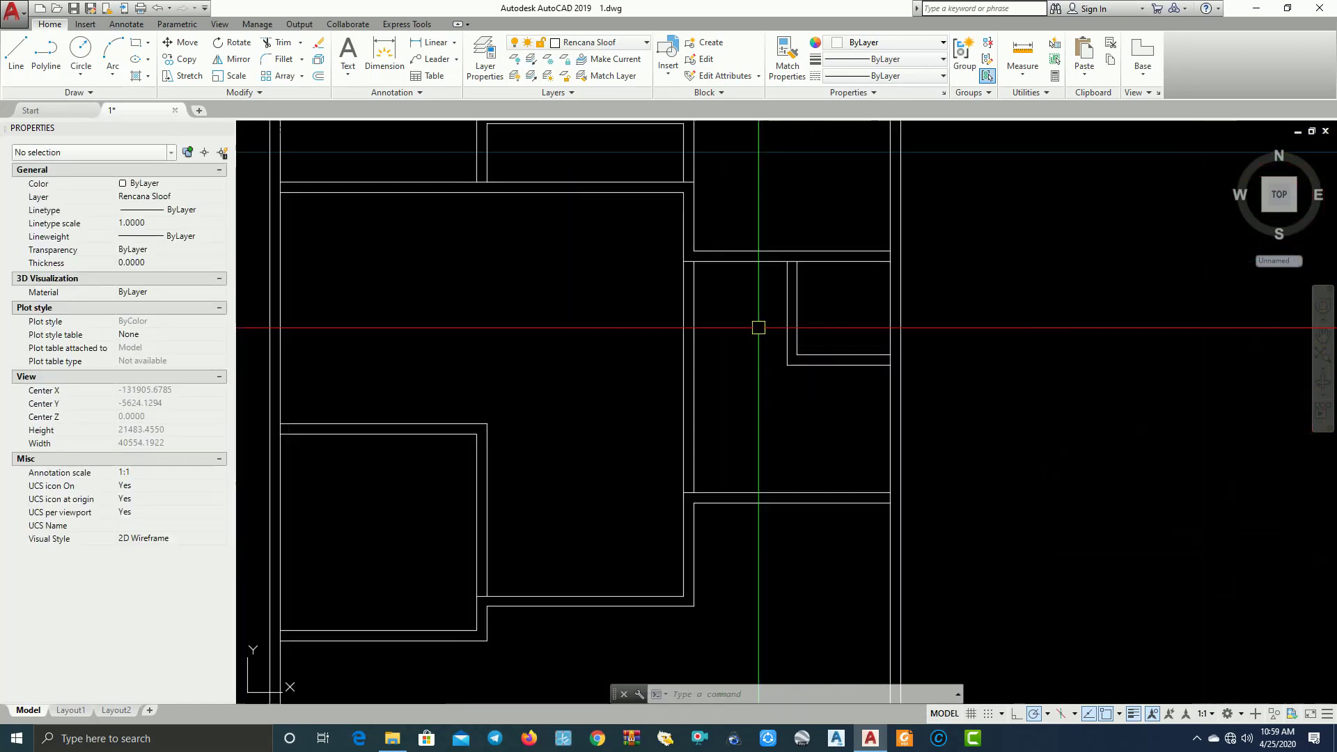
left_click(745, 315)
left_click(675, 320)
middle_click_drag(681, 293, 721, 418)
key("Escape")
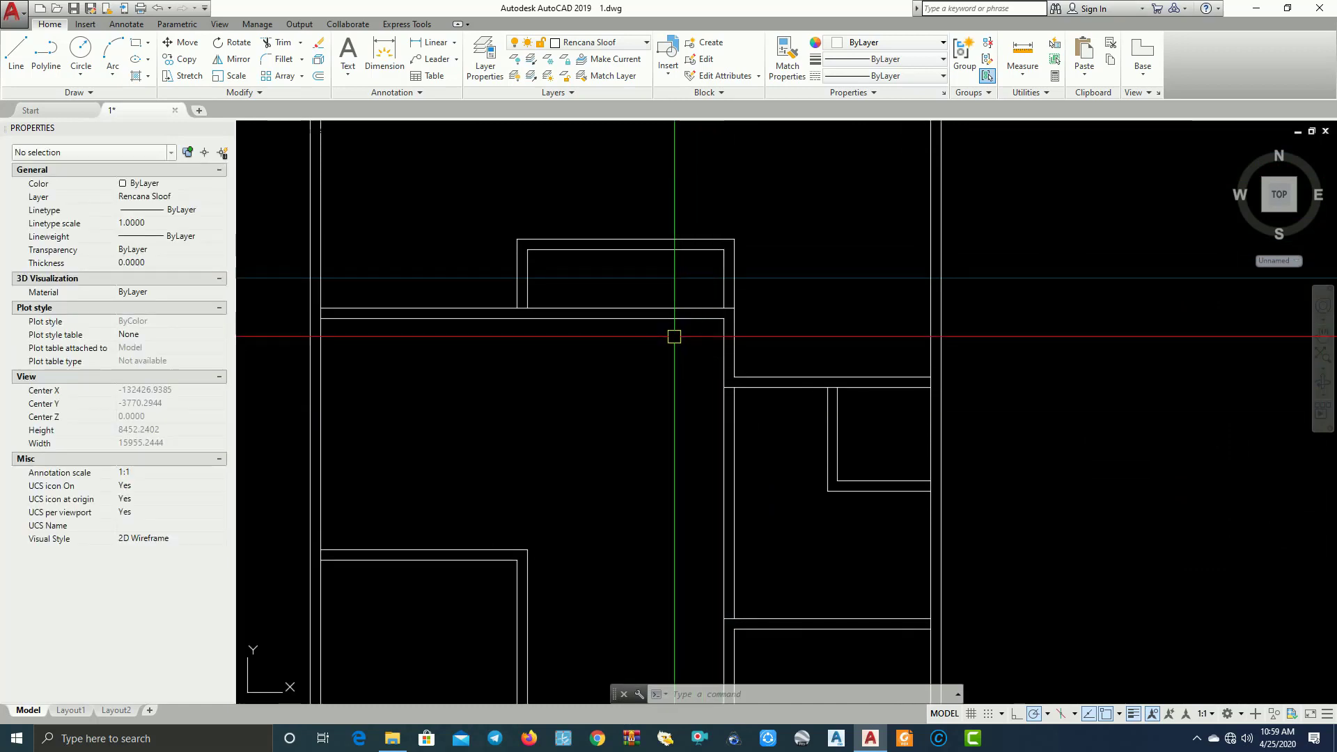
Trim the line segments crossing both legs of the rectangular projection where they meet the upper interior sloof
key("Return")
key("Return")
scroll(734, 316, "up", 6)
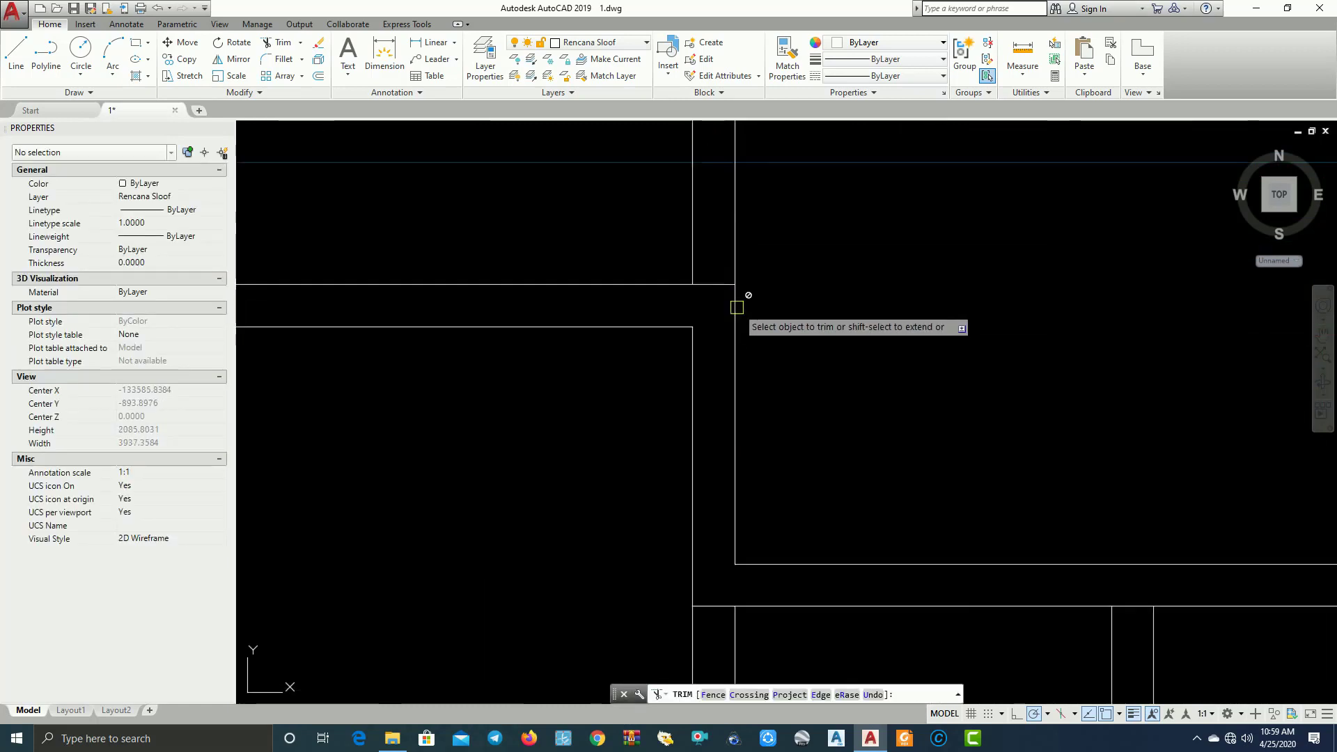
left_click(720, 296)
left_click(718, 260)
scroll(658, 279, "down", 2)
middle_click_drag(366, 296, 587, 291)
scroll(584, 289, "up", 3)
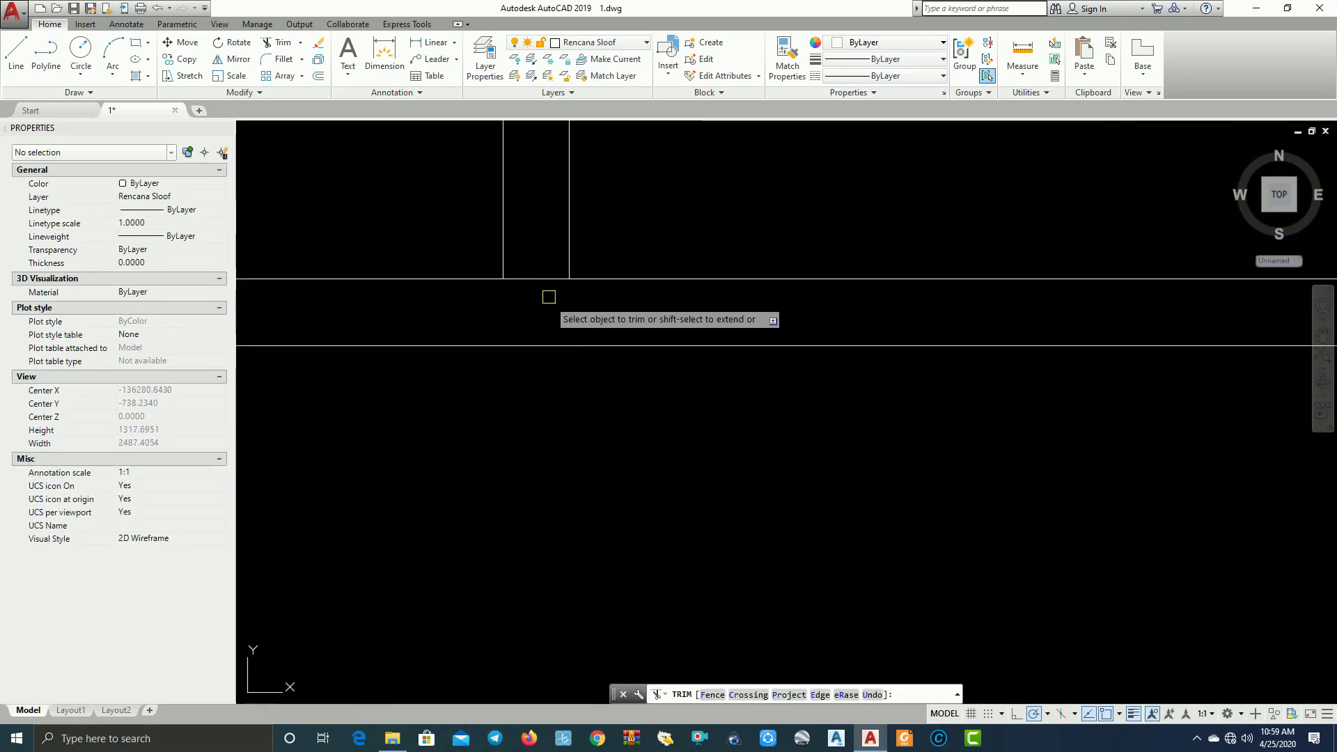
left_click(546, 299)
left_click(538, 265)
scroll(593, 298, "down", 1)
Trim the overlaps below the upper stepped sloof where the central vertical sloof and the small room's vertical sloof join it
scroll(645, 331, "down", 3)
scroll(874, 314, "up", 4)
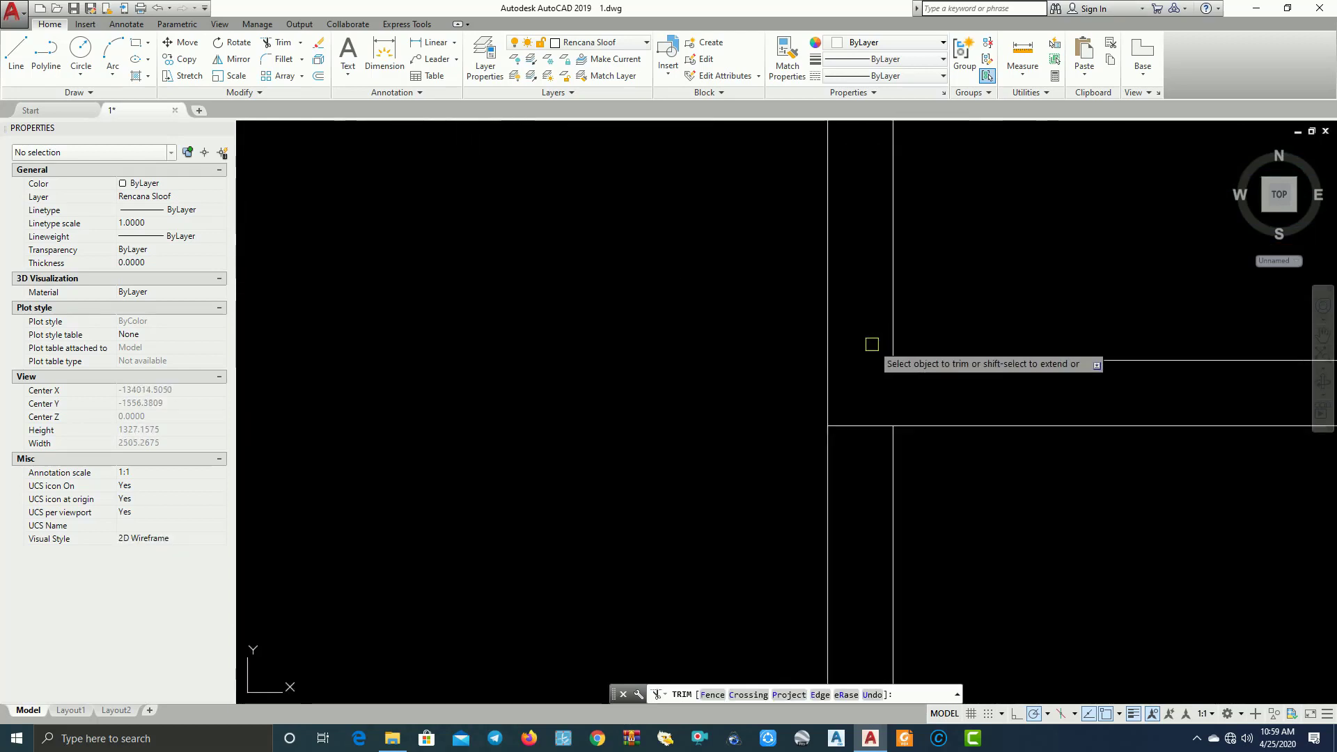
scroll(953, 510, "down", 4)
middle_click_drag(945, 470, 689, 375)
scroll(934, 378, "up", 6)
left_click(884, 406)
left_click(870, 334)
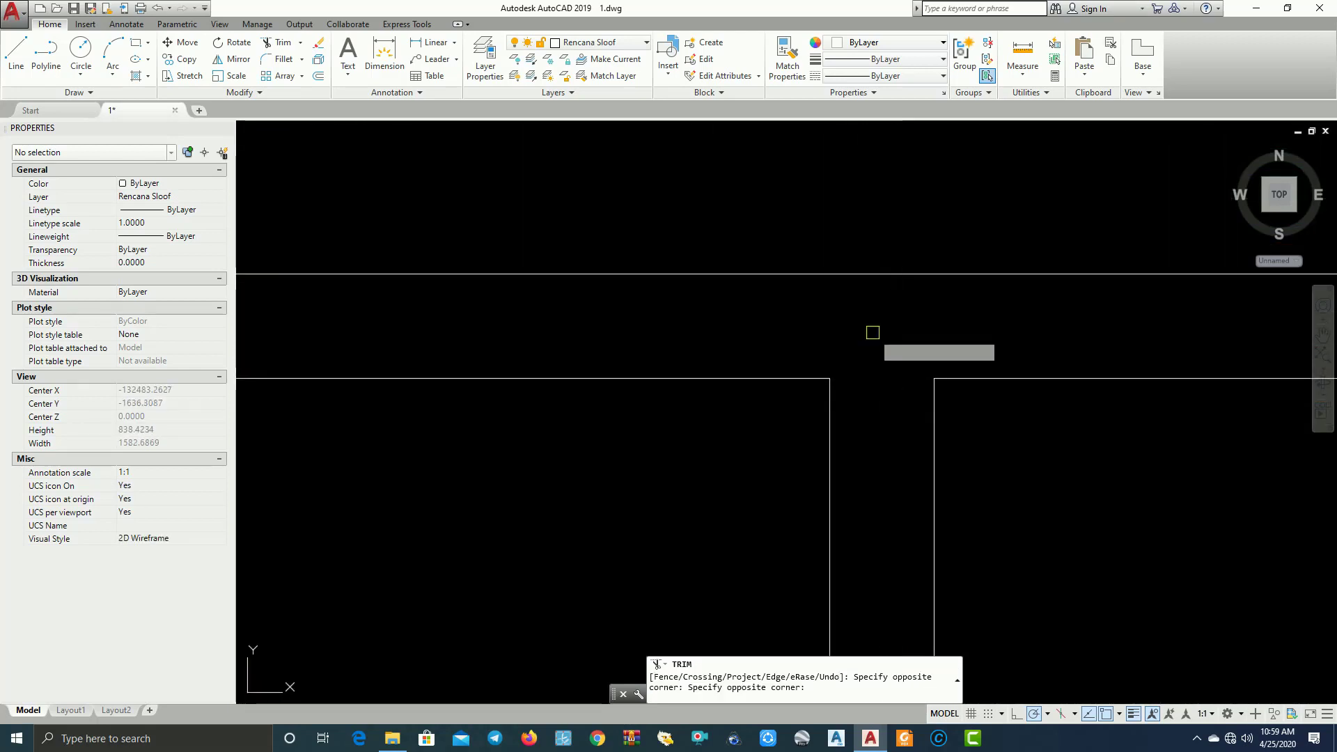
Trim the right perimeter sloof's inner line where the upper stepped sloof and the small room's lower sloof meet it
middle_click_drag(1006, 364, 785, 321)
middle_click_drag(1120, 315, 469, 313)
scroll(692, 331, "down", 1)
left_click(905, 306)
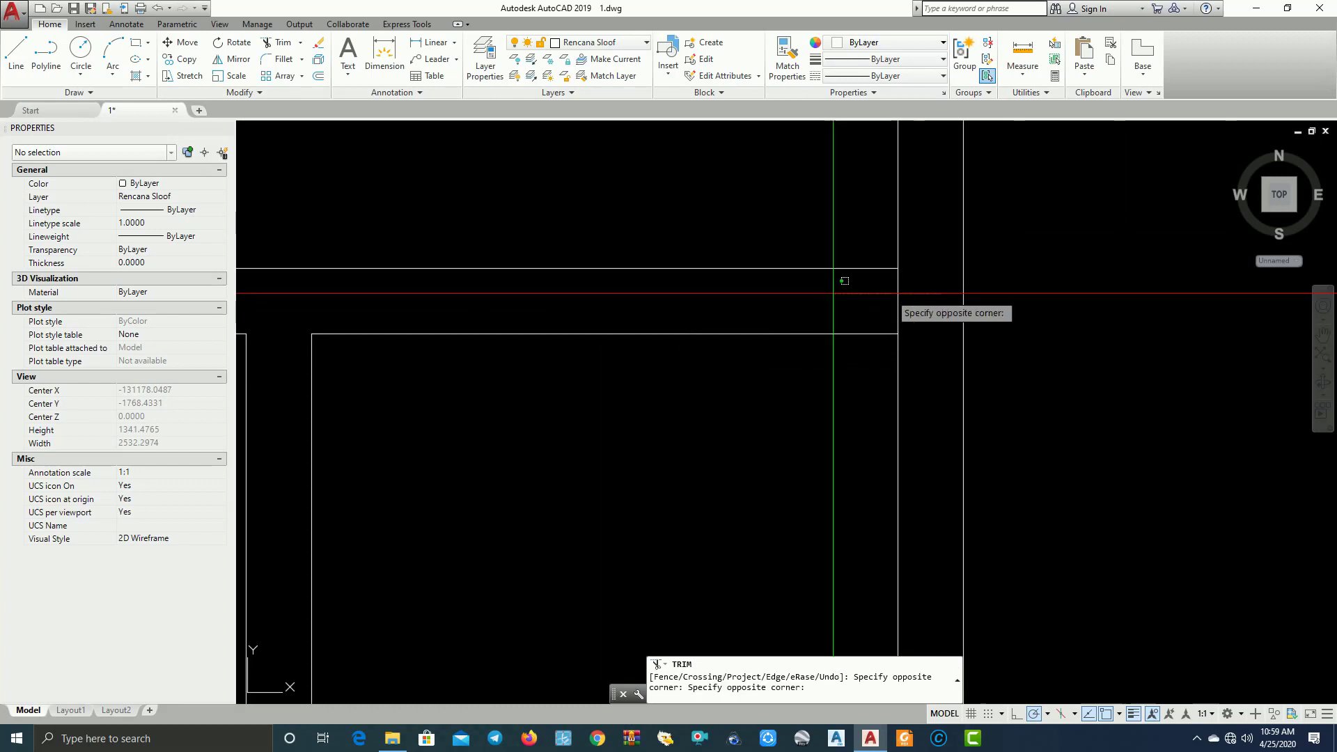
left_click(833, 293)
scroll(775, 326, "down", 2)
scroll(773, 328, "down", 2)
middle_click_drag(760, 407, 779, 323)
scroll(832, 406, "up", 6)
left_click(841, 387)
left_click(756, 373)
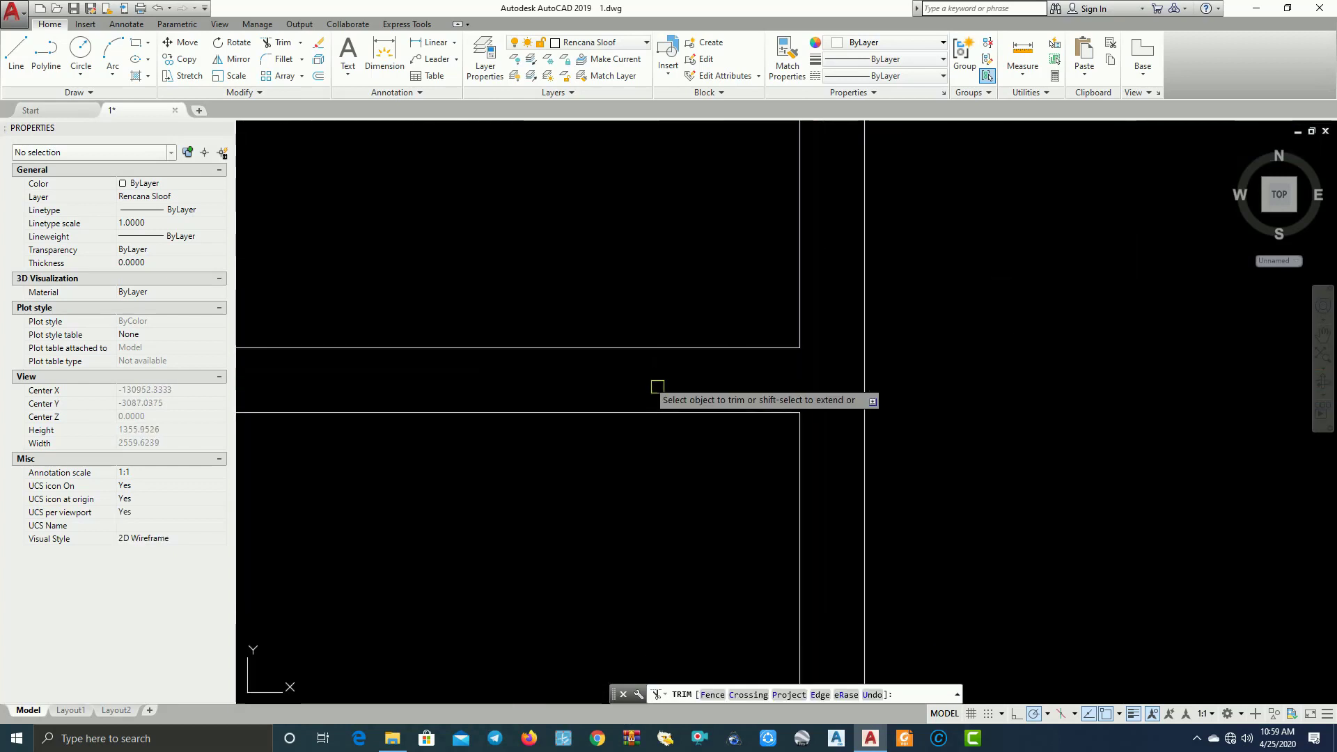
Trim both ends of the lower right sloof open at the right perimeter sloof and the central vertical sloof
scroll(658, 386, "down", 6)
middle_click_drag(689, 406, 851, 284)
scroll(849, 453, "up", 5)
middle_click_drag(865, 522, 704, 564)
scroll(627, 543, "down", 7)
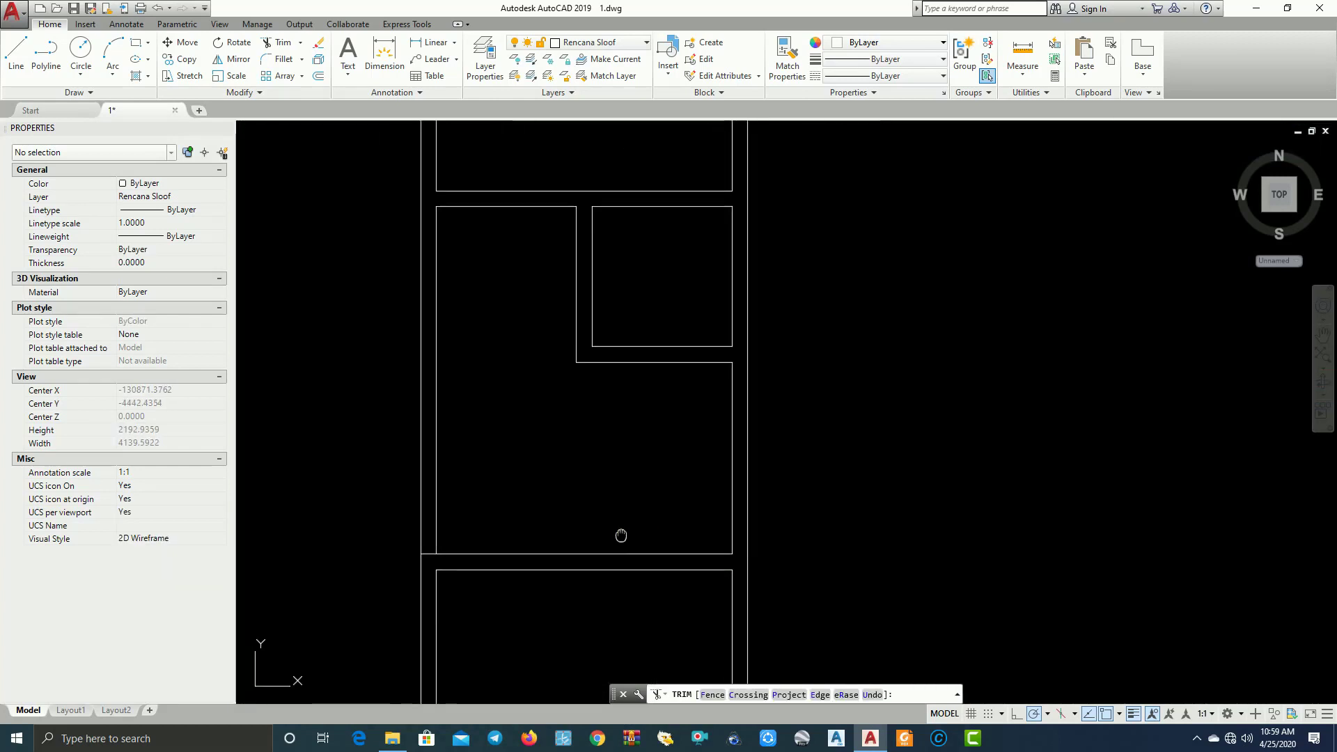
scroll(537, 515, "up", 6)
left_click(586, 488)
left_click(568, 446)
scroll(626, 473, "down", 3)
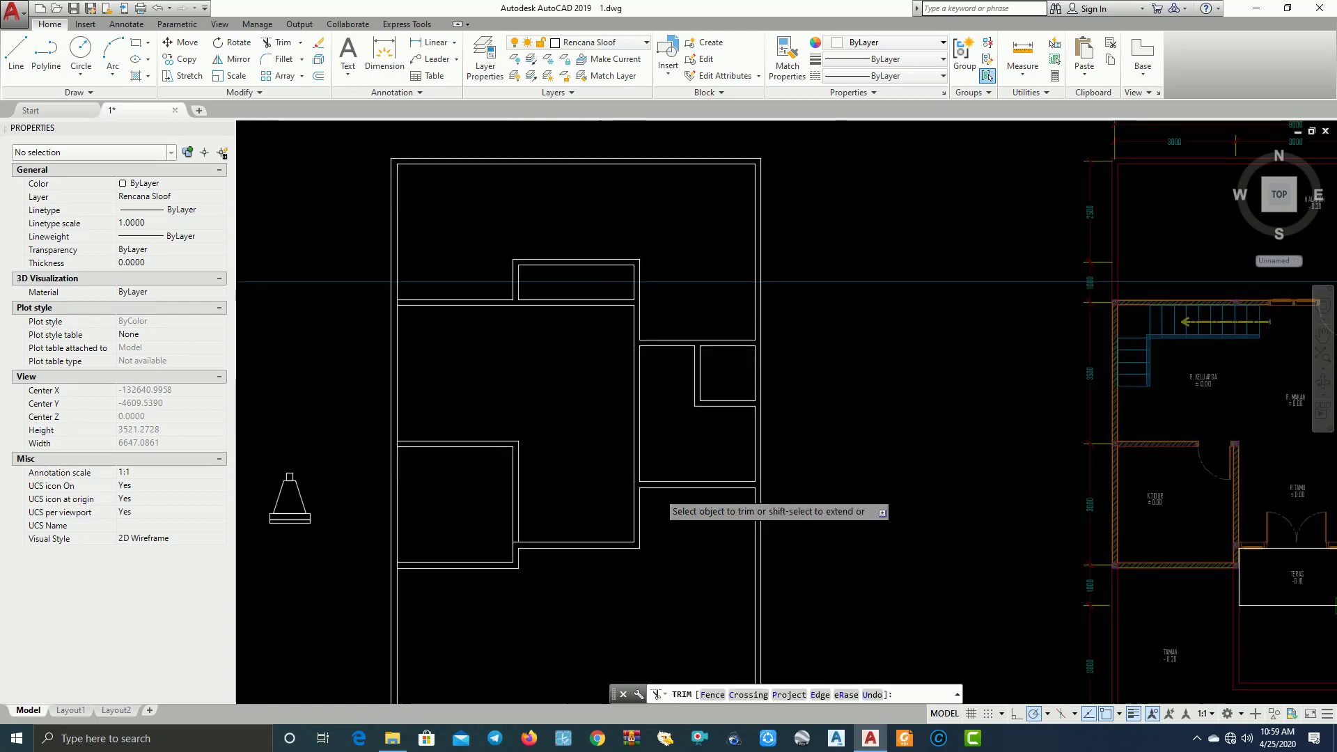
Trim the overlaps where the left room's sloofs meet the lower interior sloof and the left perimeter sloof
scroll(636, 487, "up", 6)
left_click(712, 482)
left_click(708, 387)
scroll(695, 319, "down", 3)
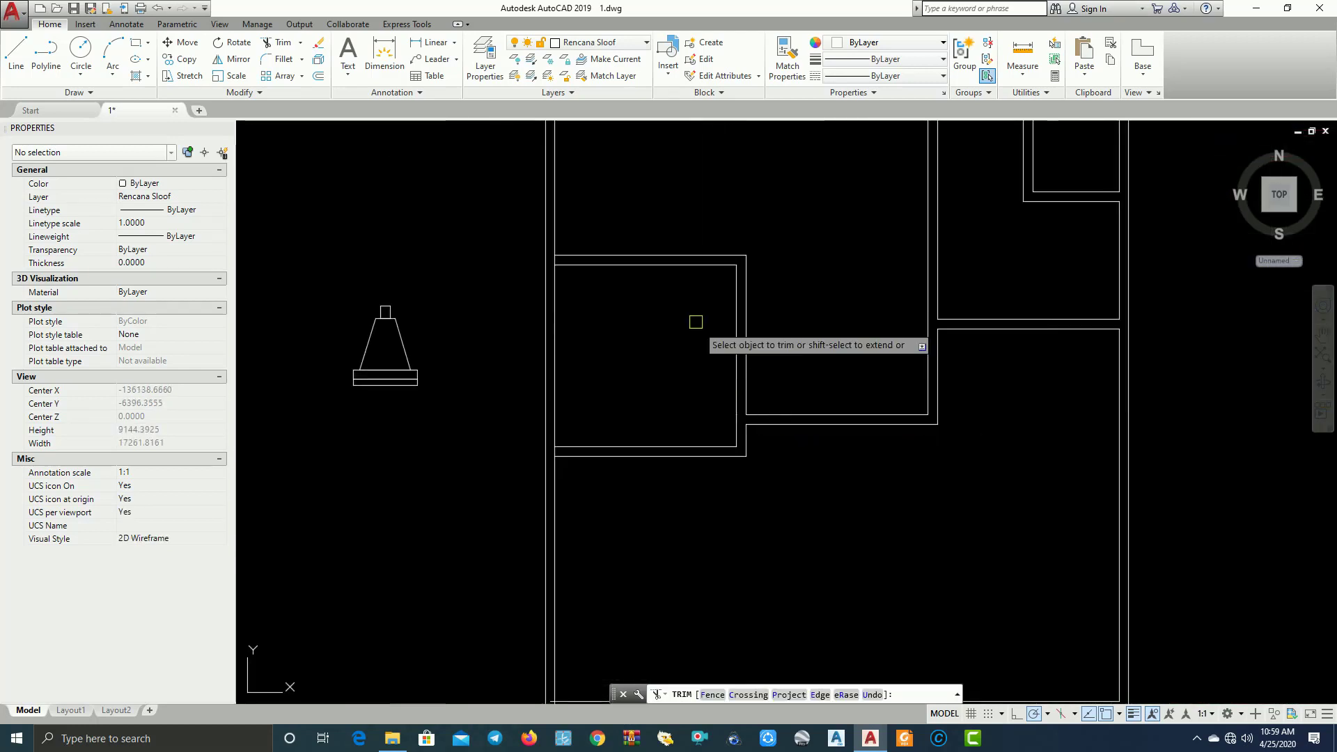
scroll(606, 306, "up", 6)
scroll(627, 363, "down", 3)
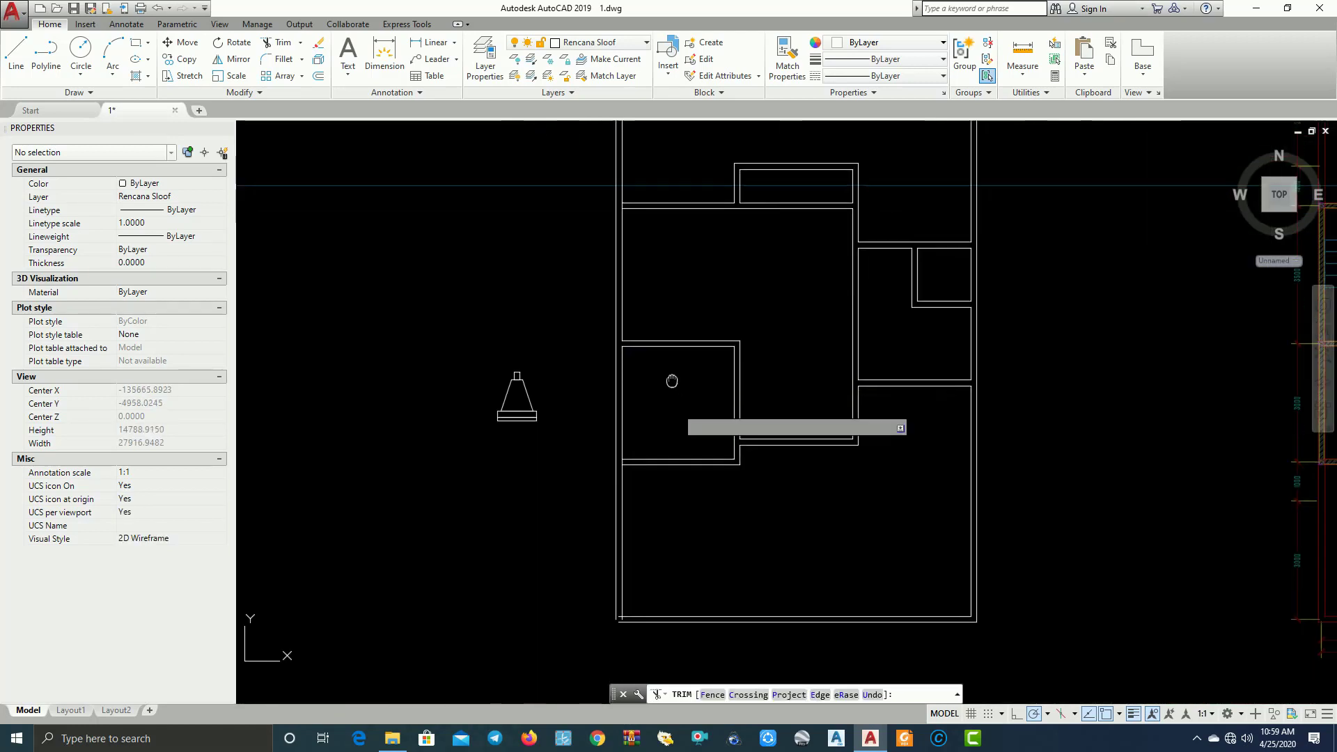
scroll(620, 478, "up", 6)
scroll(487, 481, "down", 3)
Inspect the outer corners and the remaining junctions of the sloof plan for leftover overlaps or gaps
middle_click_drag(403, 502, 906, 330)
scroll(753, 575, "up", 8)
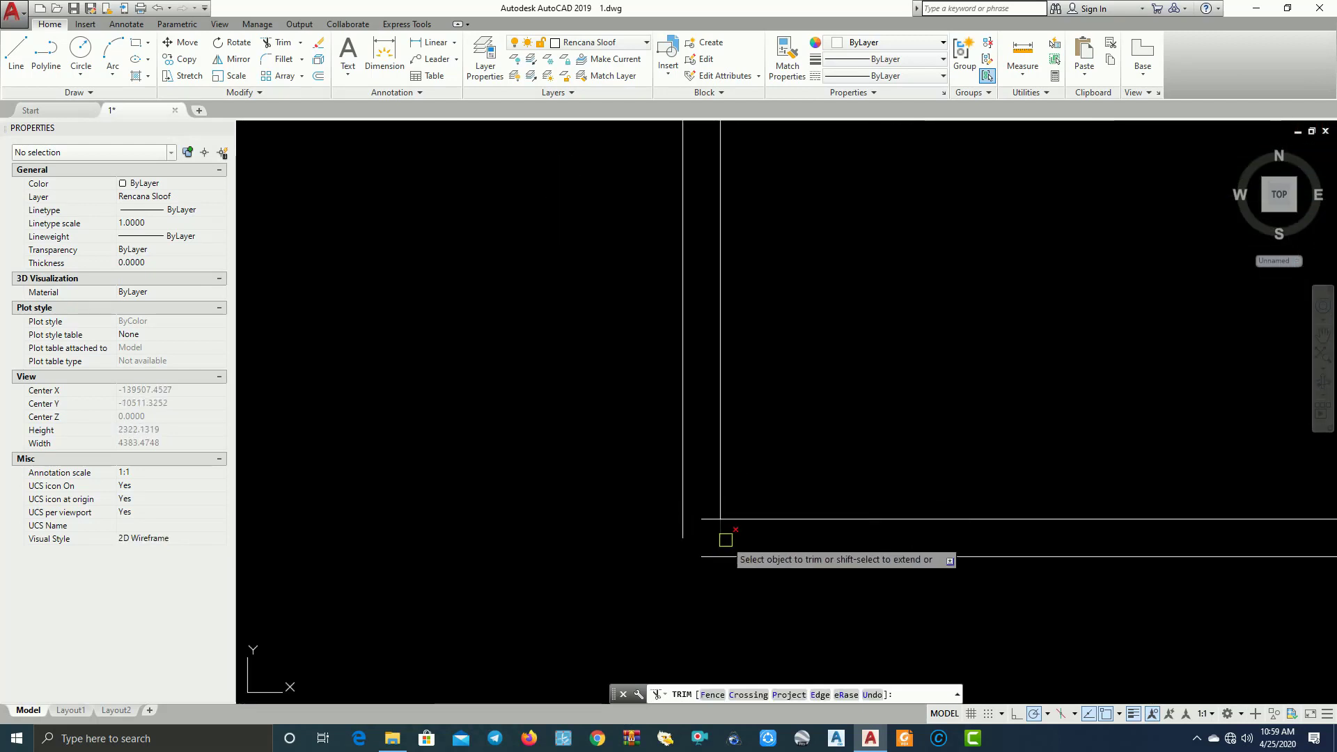
scroll(822, 333, "down", 10)
middle_click_drag(829, 280, 754, 419)
scroll(792, 221, "up", 4)
mouse_move(985, 262)
middle_mouse_down()
mouse_move(780, 313)
mouse_move(790, 352)
middle_mouse_up()
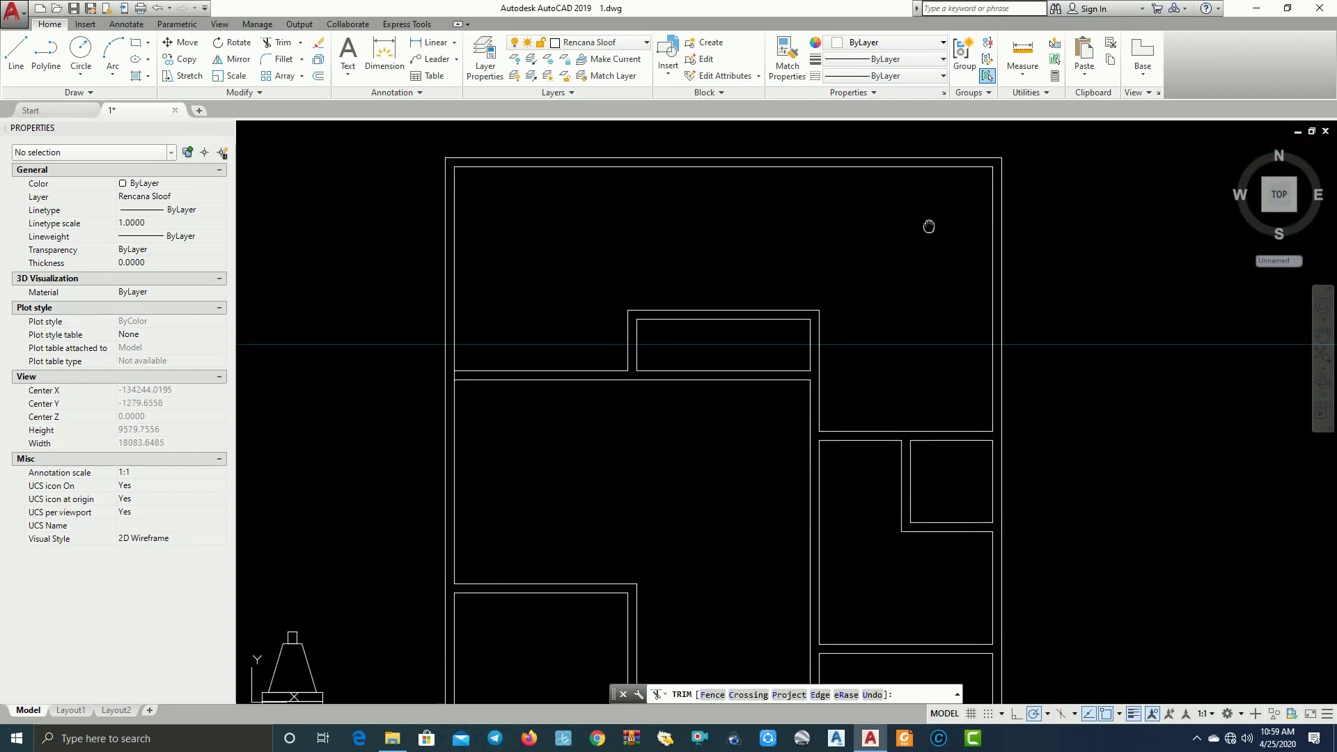
middle_click_drag(692, 278, 766, 128)
middle_click_drag(636, 468, 725, 200)
middle_click_drag(815, 472, 823, 371)
Close the perimeter sloof's open lower-left outer corner with a fillet of radius 0
scroll(715, 487, "up", 4)
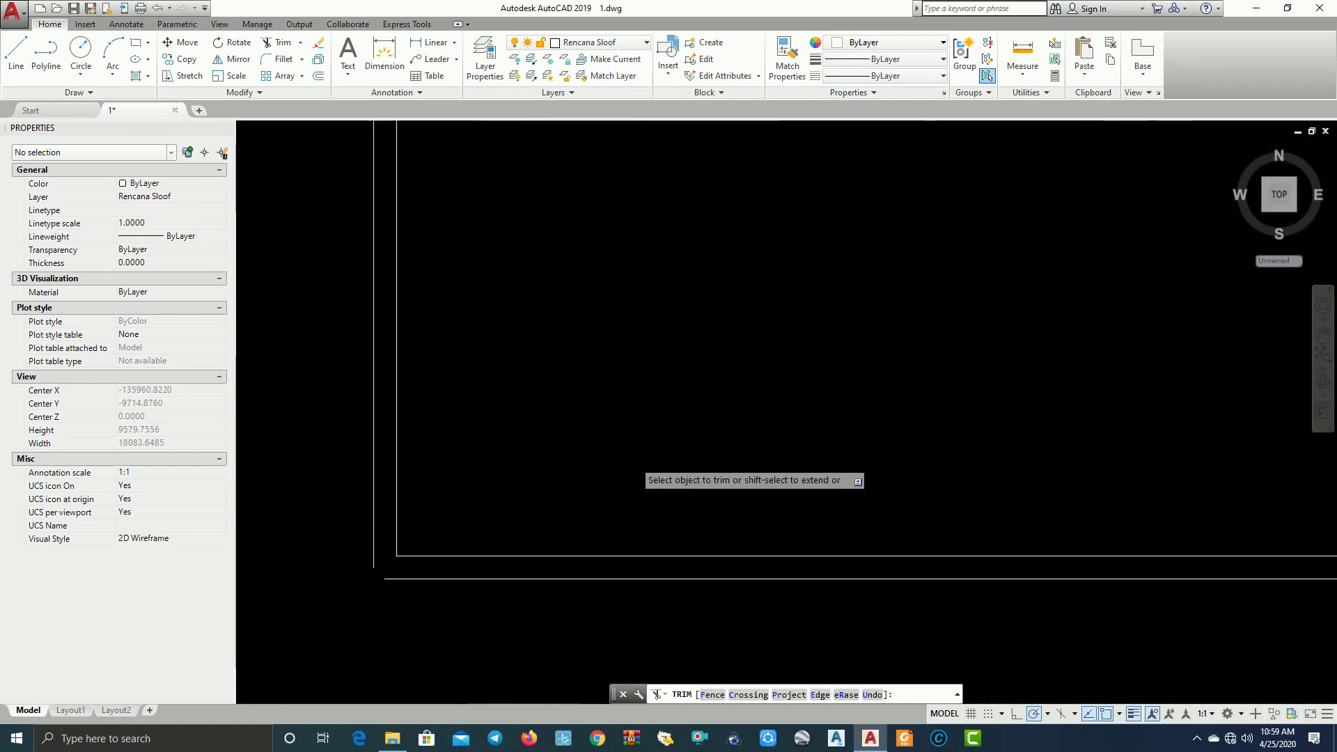
key("Return")
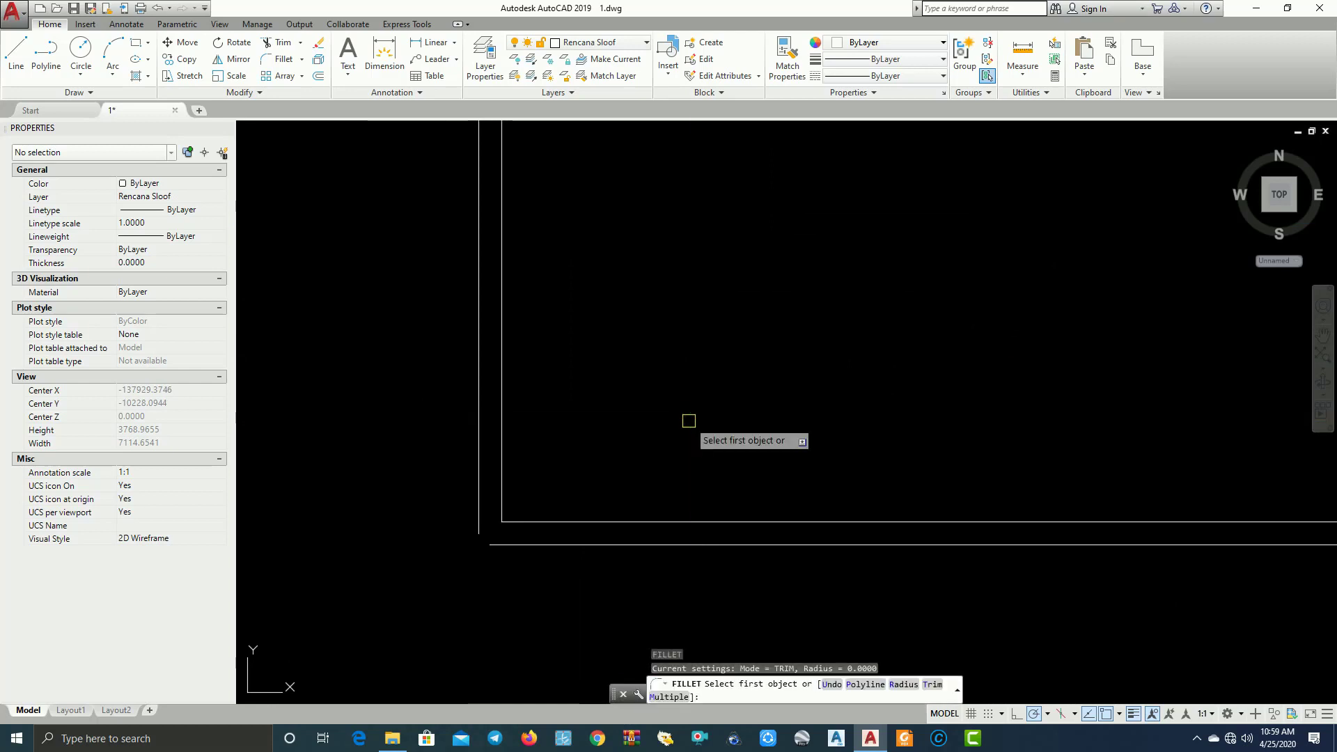
type("r")
key("Return")
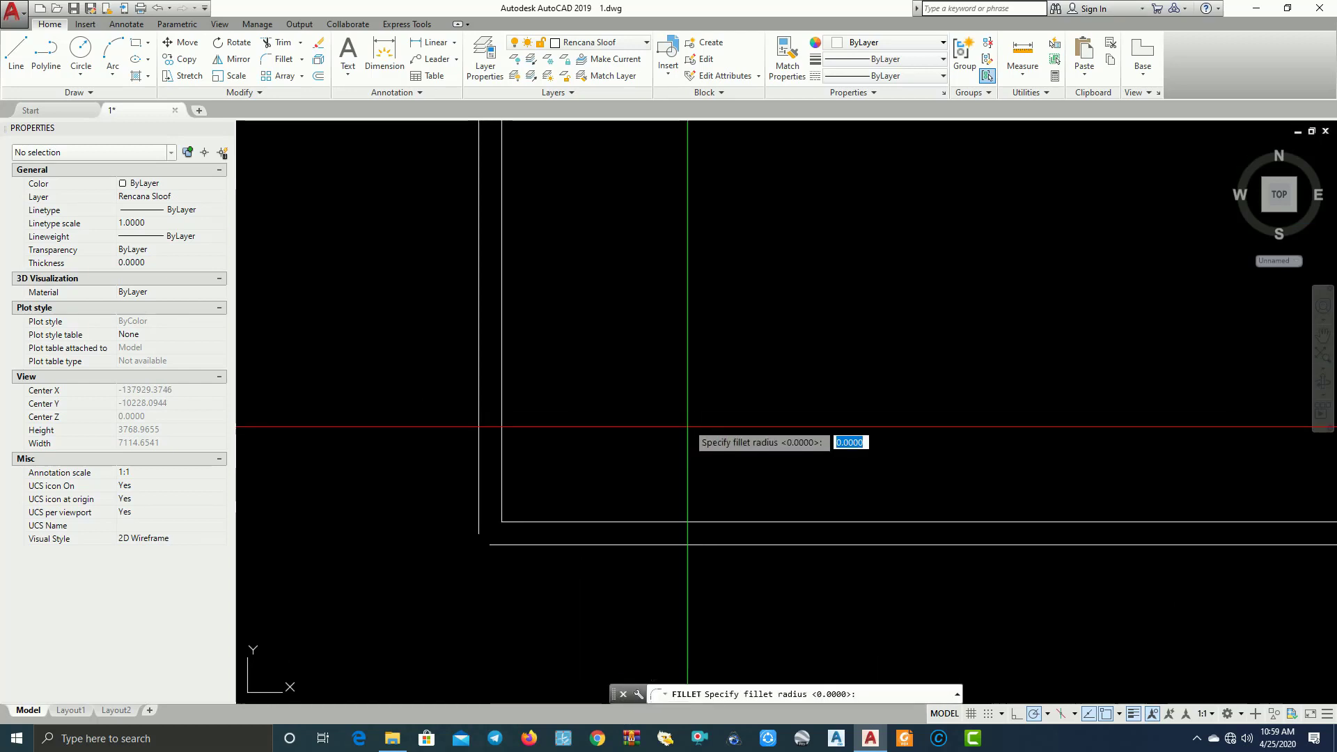
type("0")
key("Return")
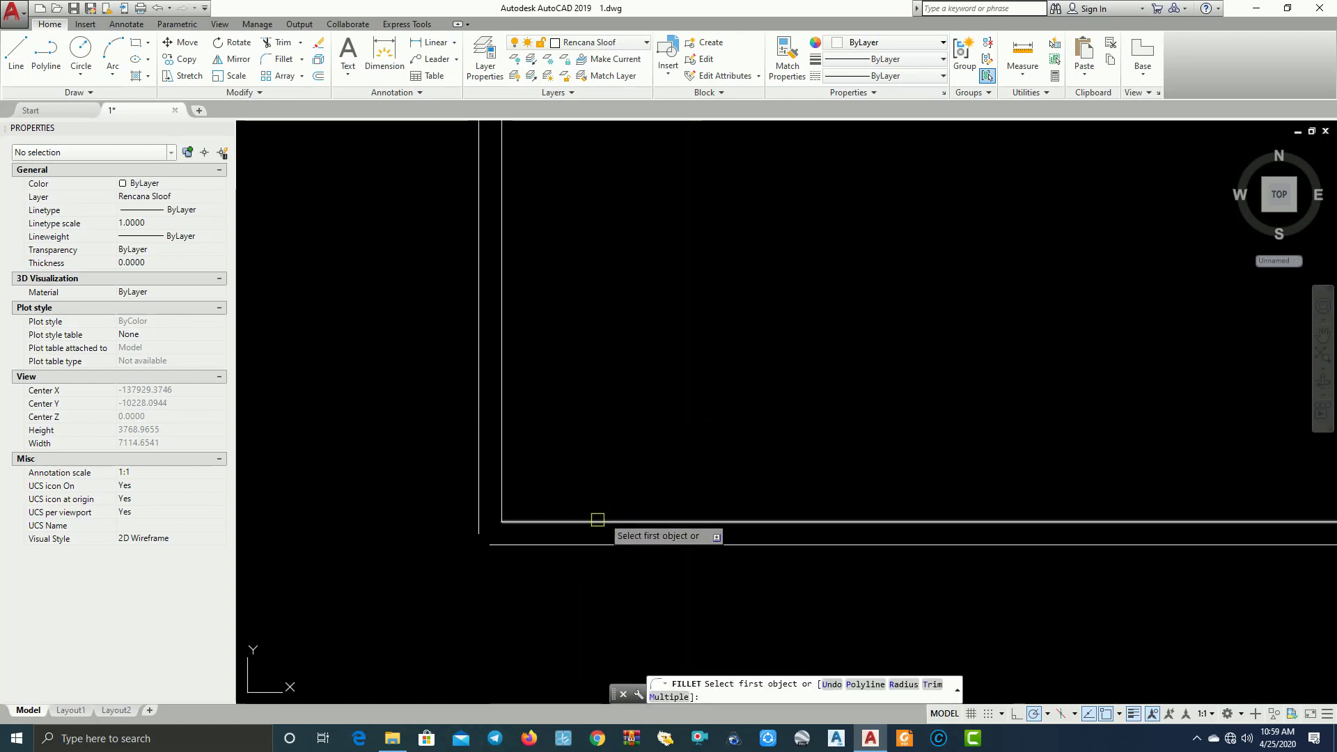
left_click(550, 545)
left_click(481, 515)
scroll(481, 514, "down", 4)
middle_click_drag(557, 442, 624, 470)
middle_click_drag(636, 392, 613, 364)
key("Escape")
Trim the left perimeter sloof's inner line where the upper interior sloof meets it
left_click(506, 149)
scroll(550, 276, "up", 7)
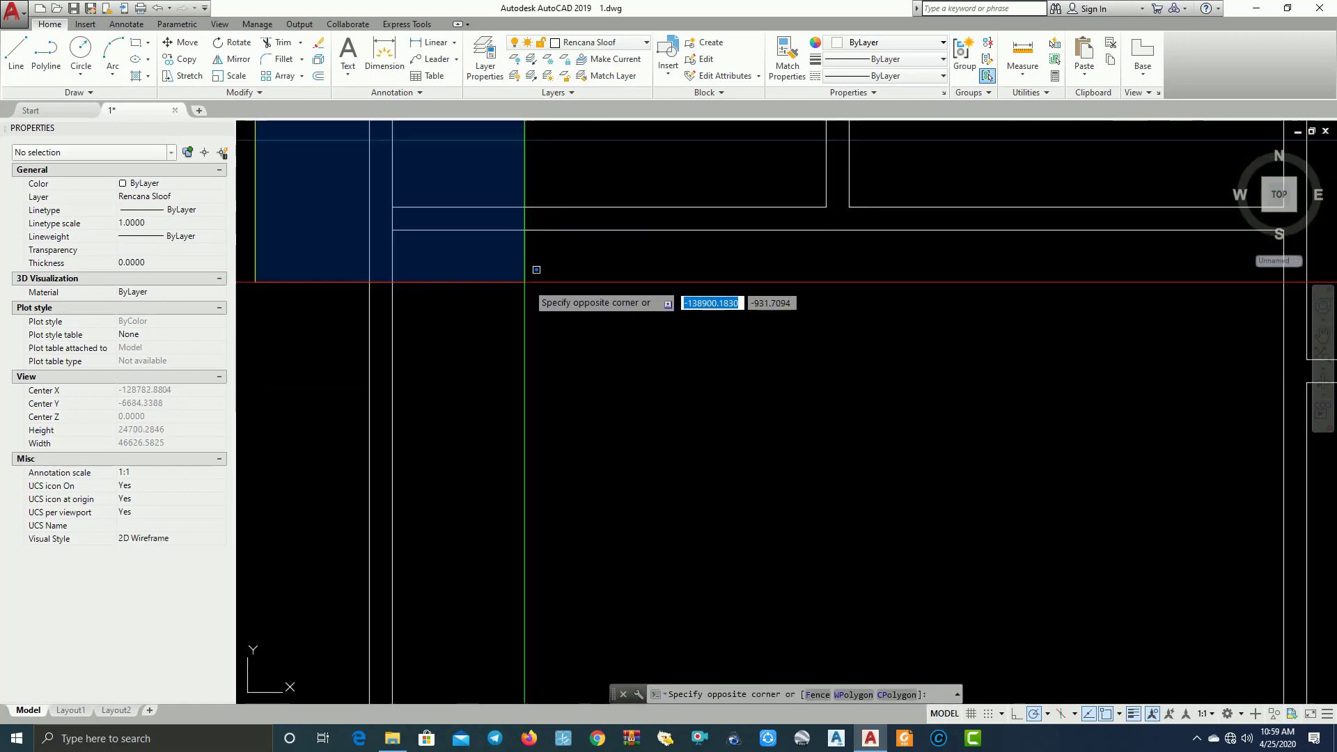
middle_click_drag(401, 281, 568, 388)
key("Escape")
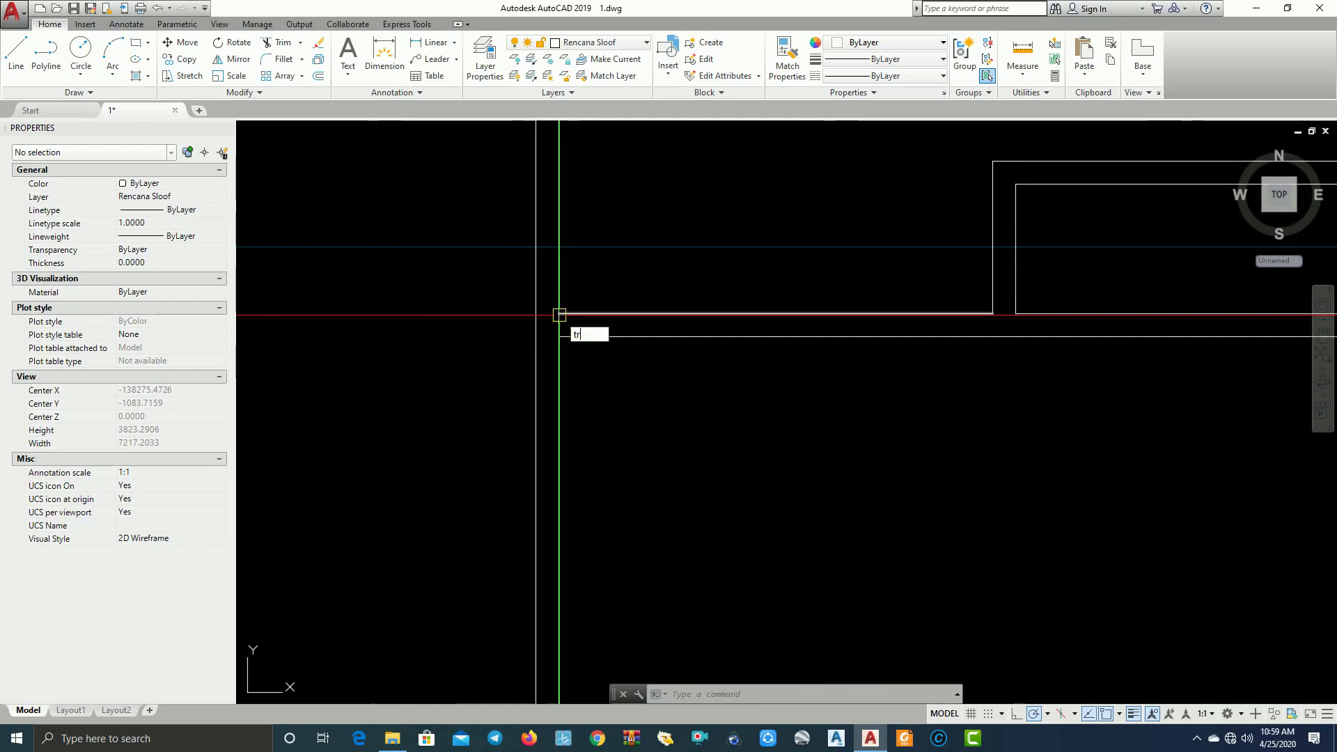
key("Return")
key("Return")
scroll(570, 328, "up", 5)
left_click(572, 318)
left_click(517, 280)
scroll(710, 363, "down", 14)
middle_click_drag(714, 366, 542, 236)
key("Escape")
Join all the lines of the sloof plan into continuous polylines
scroll(627, 290, "up", 2)
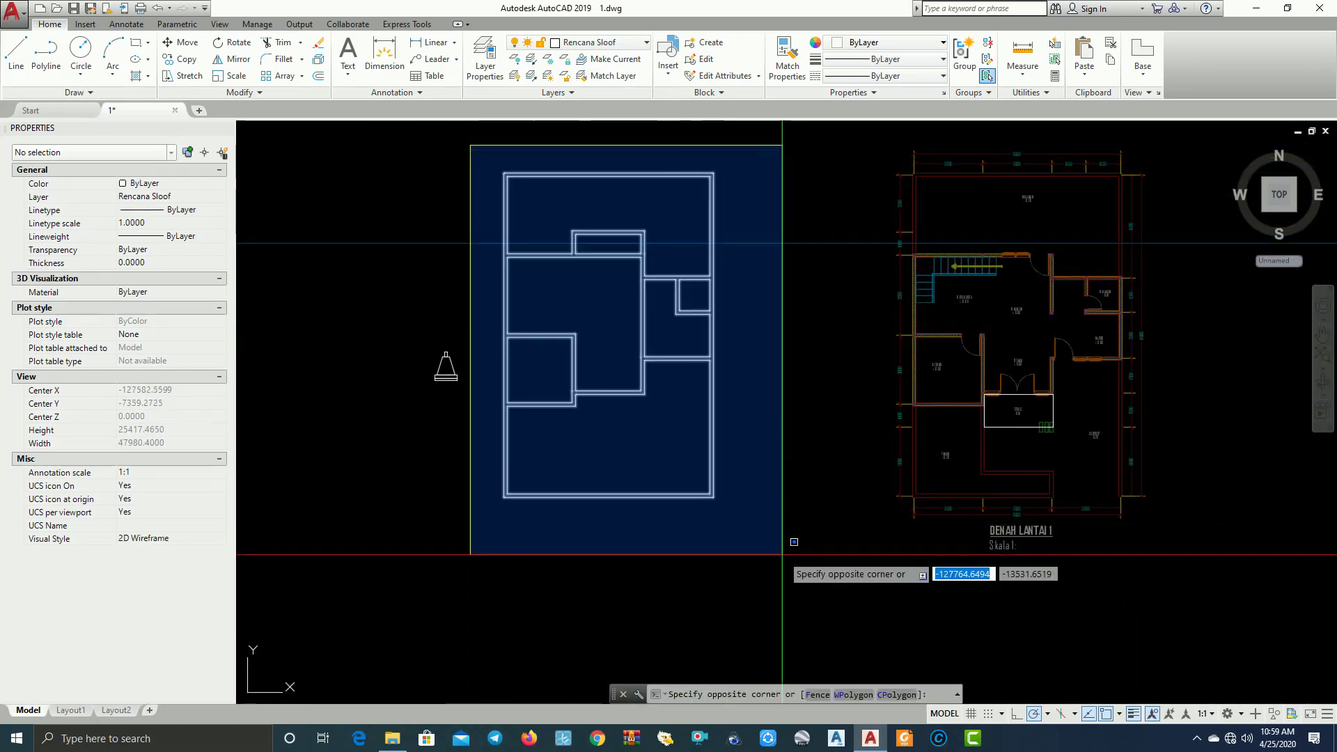
left_click(792, 559)
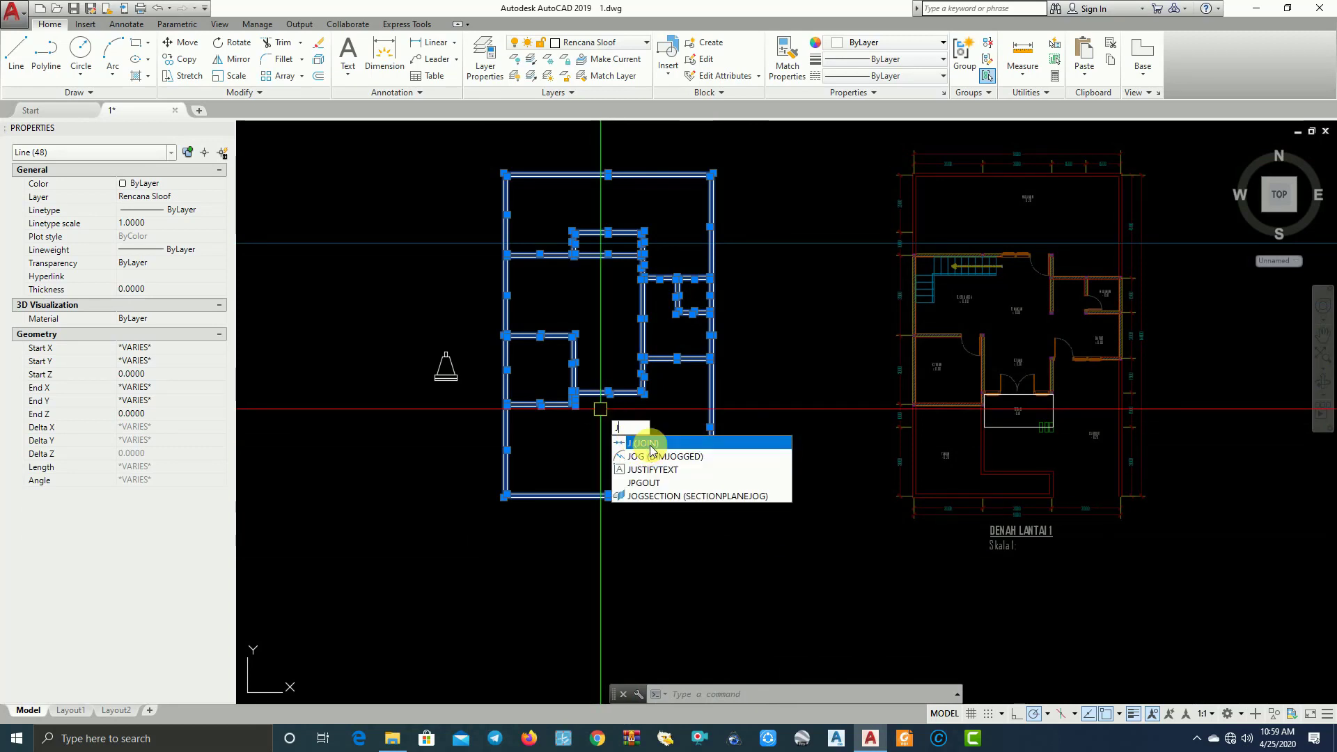
left_click(648, 444)
scroll(613, 362, "up", 9)
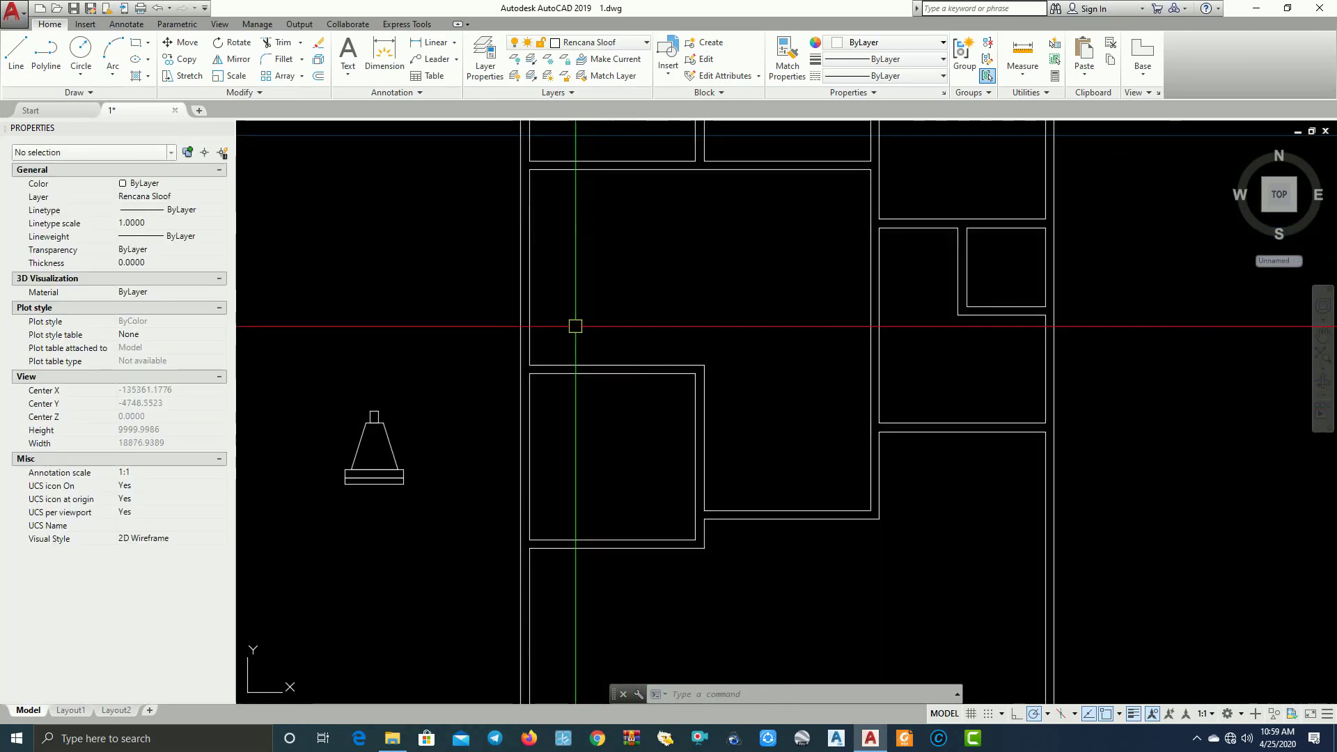
Add a linear dimension across the top width of the sloof in the foundation cross-section
scroll(418, 390, "up", 4)
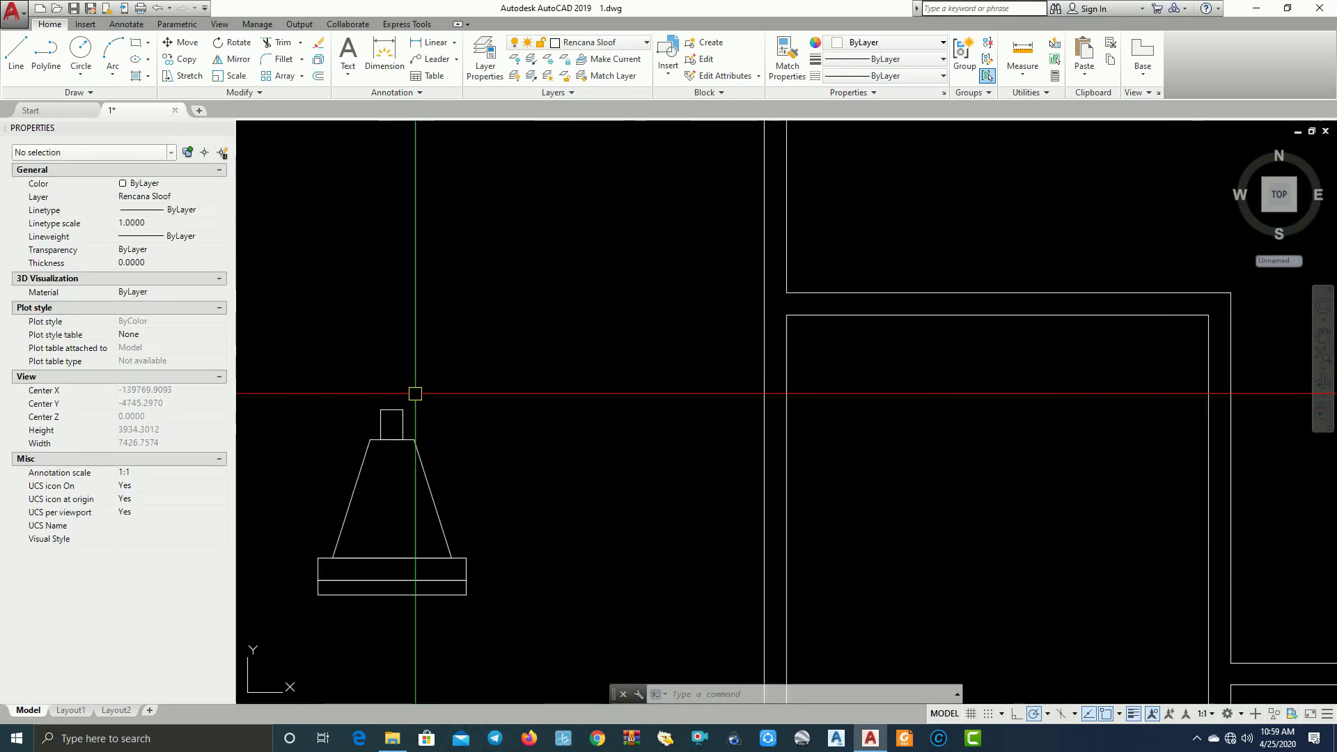
scroll(466, 324, "up", 4)
left_click(429, 46)
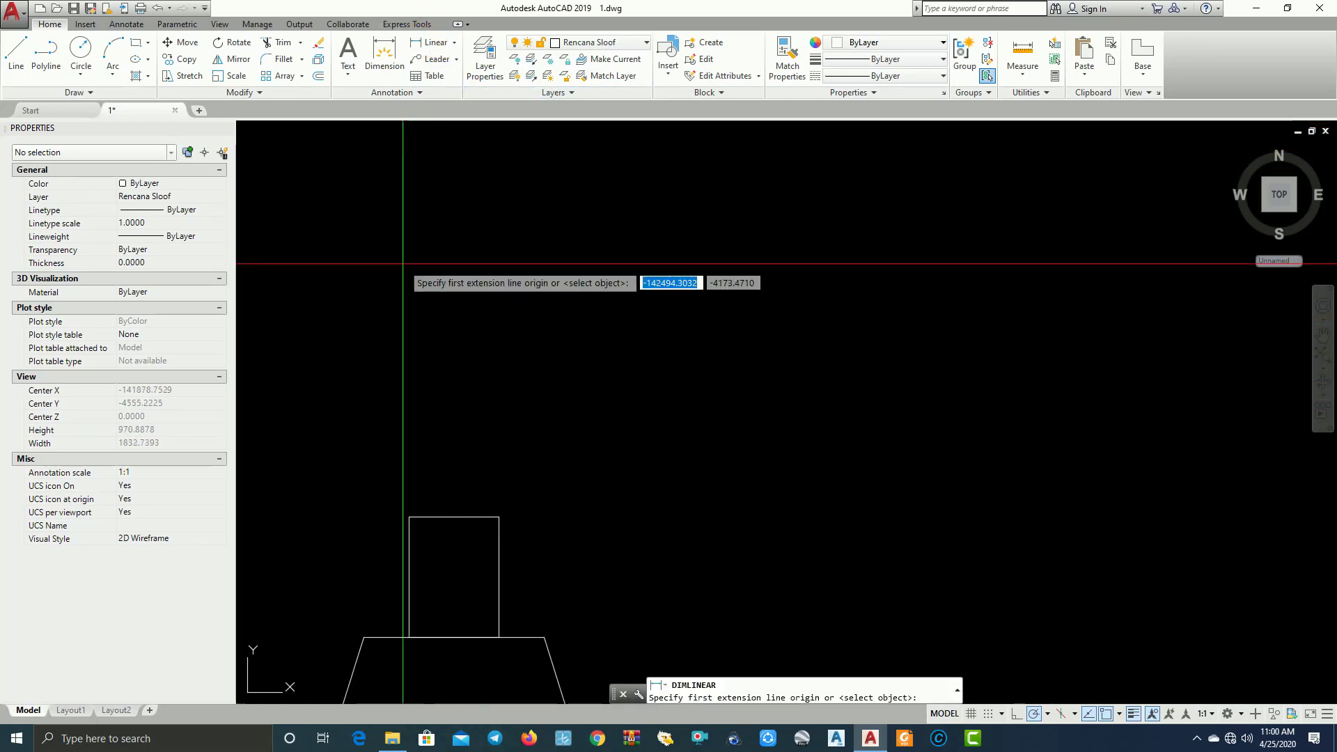
left_click(414, 518)
left_click(499, 518)
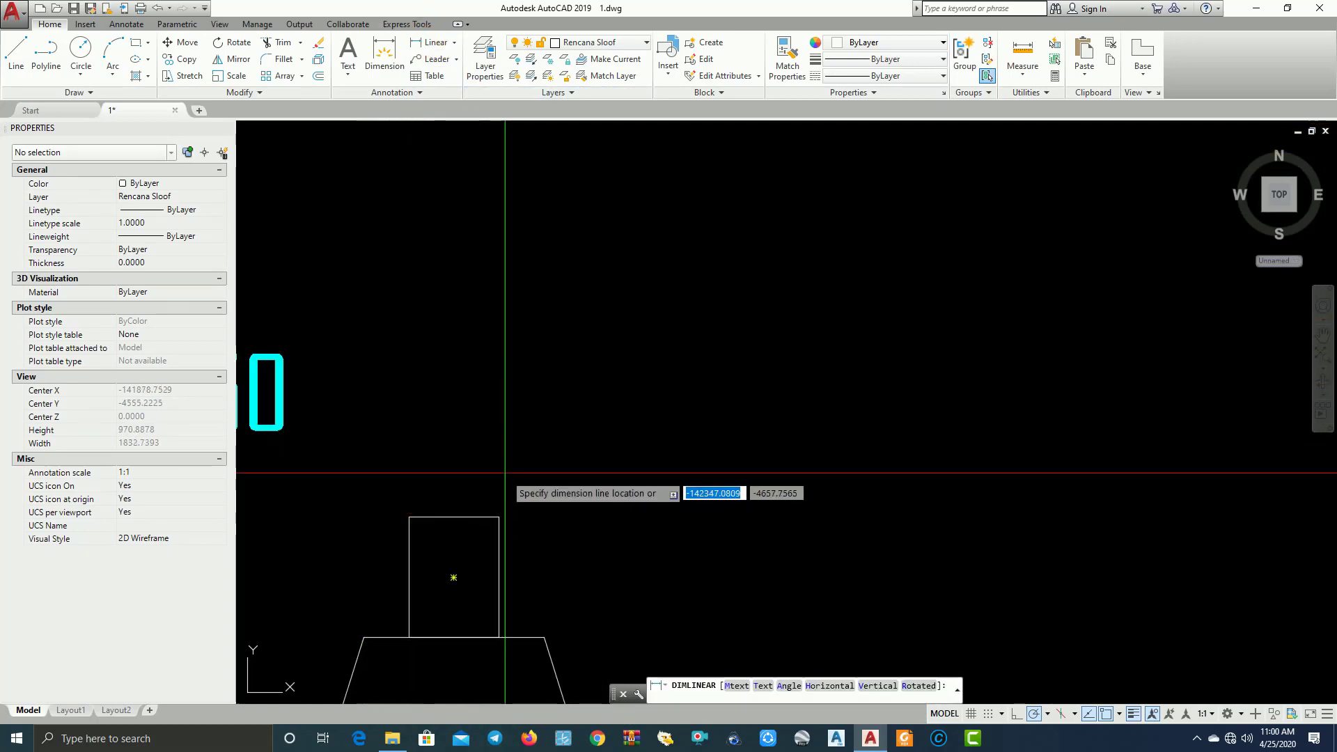
scroll(605, 411, "down", 2)
left_click(588, 410)
middle_click_drag(710, 429, 491, 402)
scroll(665, 428, "down", 2)
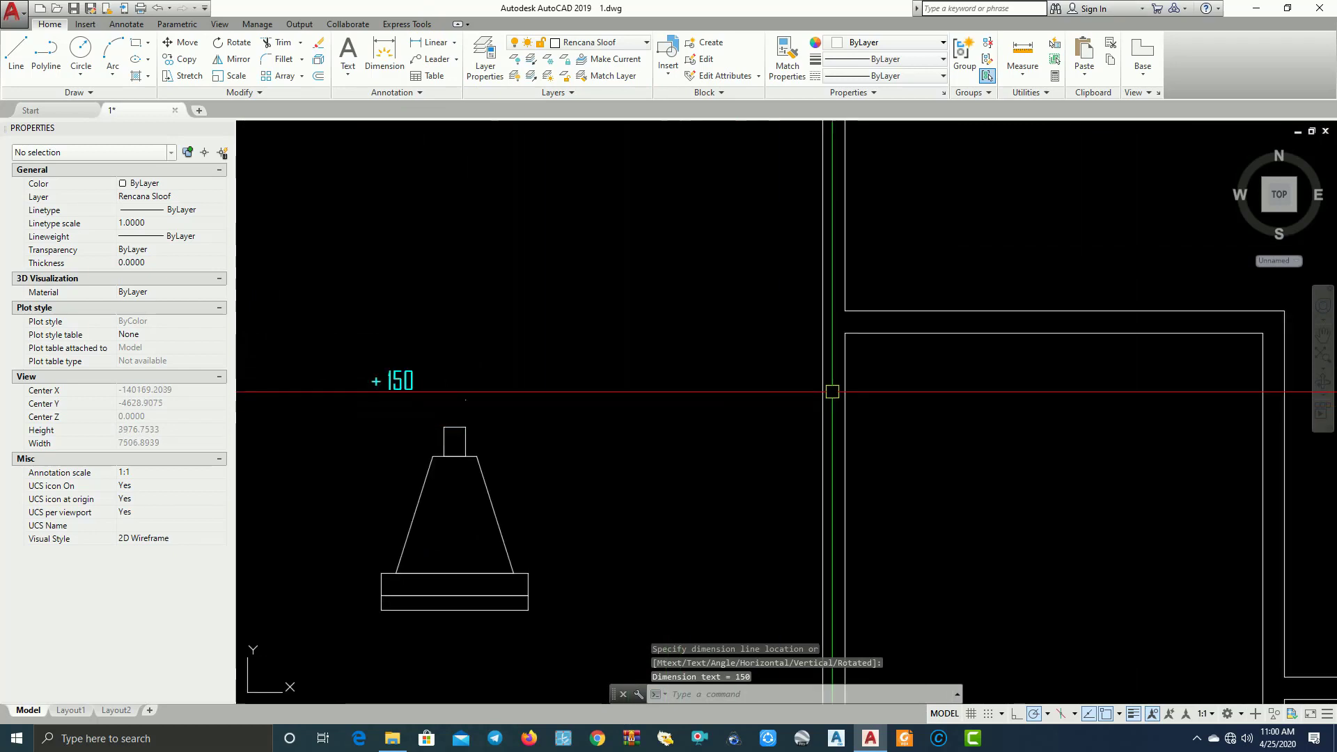
Add a linear dimension across the width of the left perimeter sloof to compare it with the cross-section
scroll(855, 331, "up", 2)
key("space")
left_click(844, 330)
left_click(823, 324)
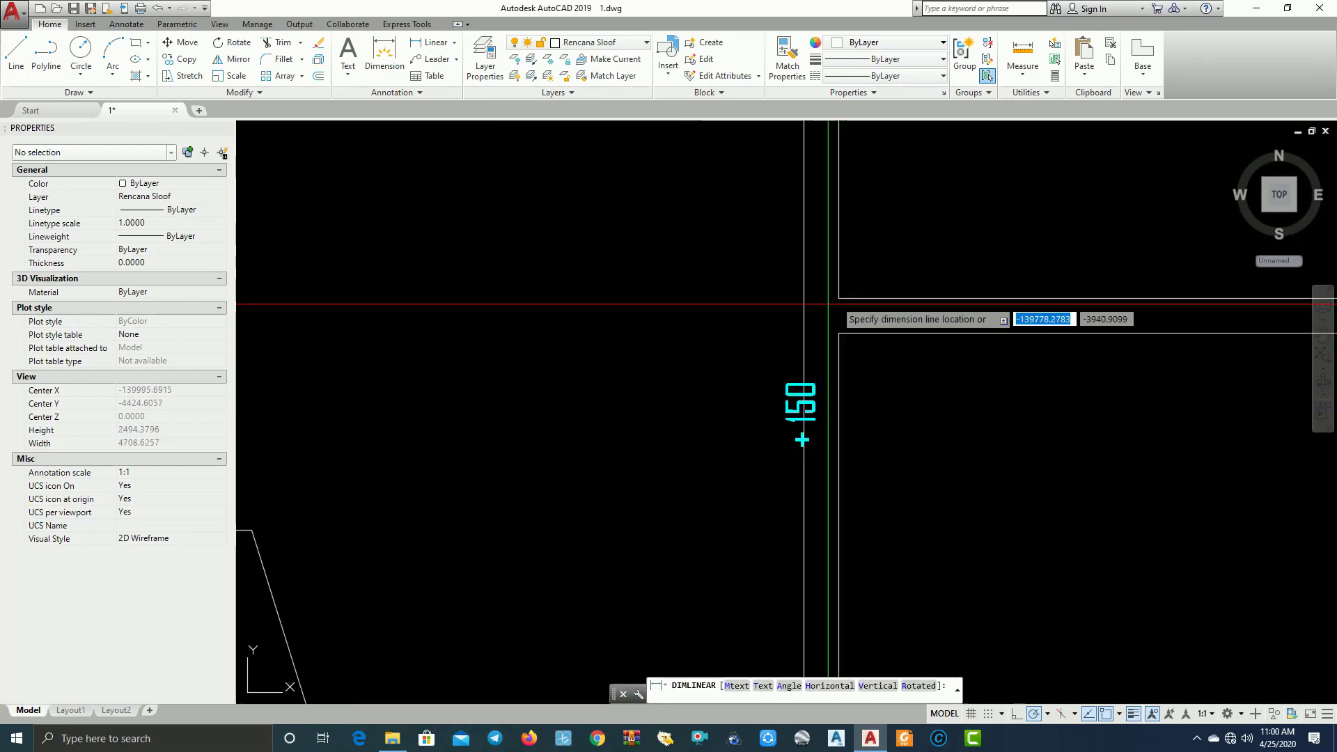
left_click(704, 325)
scroll(663, 427, "down", 2)
Delete the width dimensions from the left perimeter sloof and from the top of the foundation cross-section
middle_click_drag(668, 429, 827, 394)
scroll(768, 386, "up", 2)
left_click(774, 391)
left_click(712, 318)
scroll(763, 363, "down", 2)
key("Escape")
left_click(828, 407)
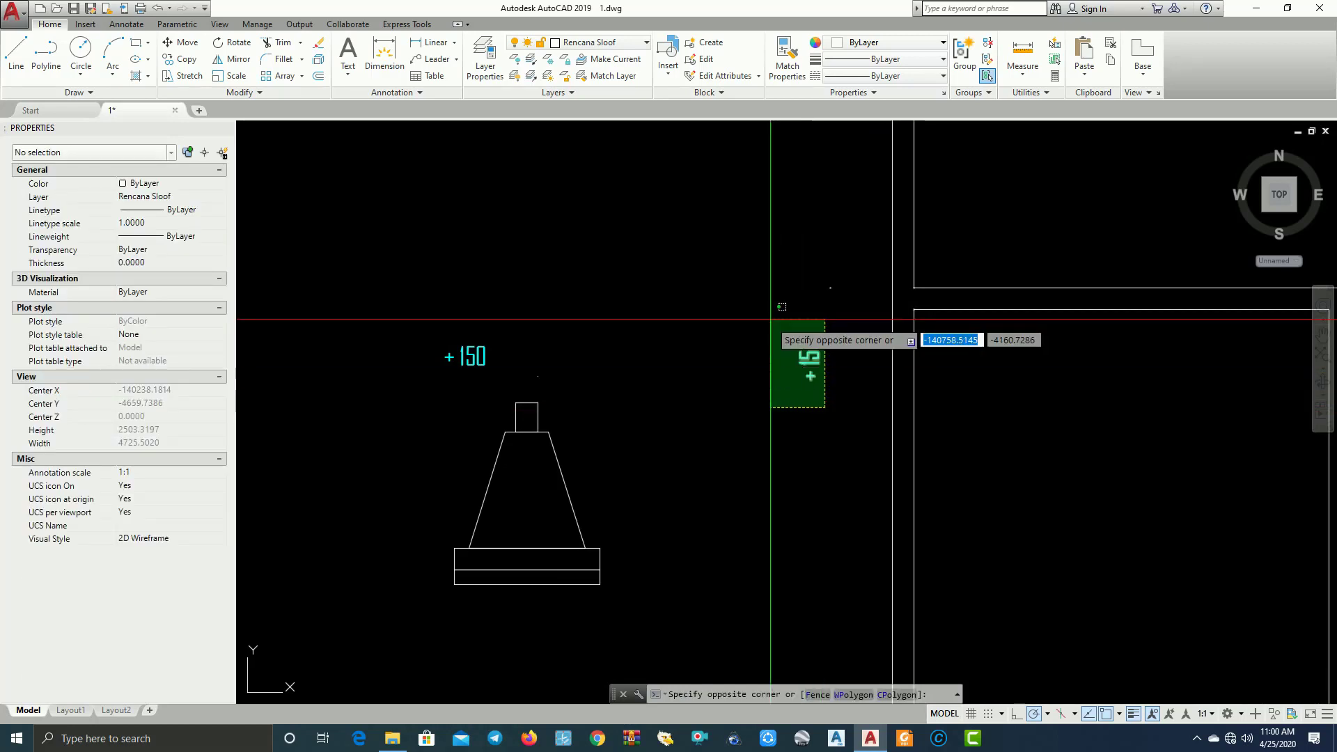
left_click(769, 312)
key("Delete")
left_click(484, 354)
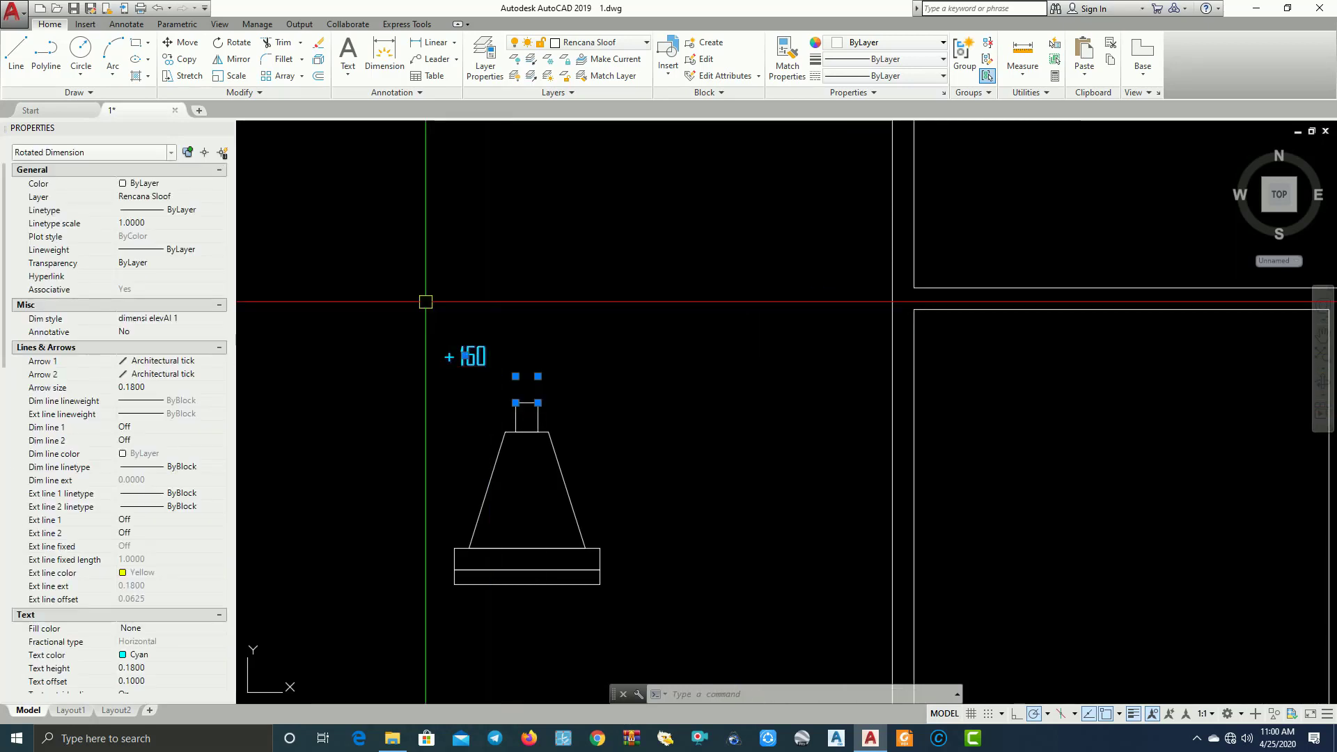
type("e")
key("Return")
Add a linear dimension across the top edge of the trapezoidal foundation in the cross-section
scroll(526, 420, "up", 4)
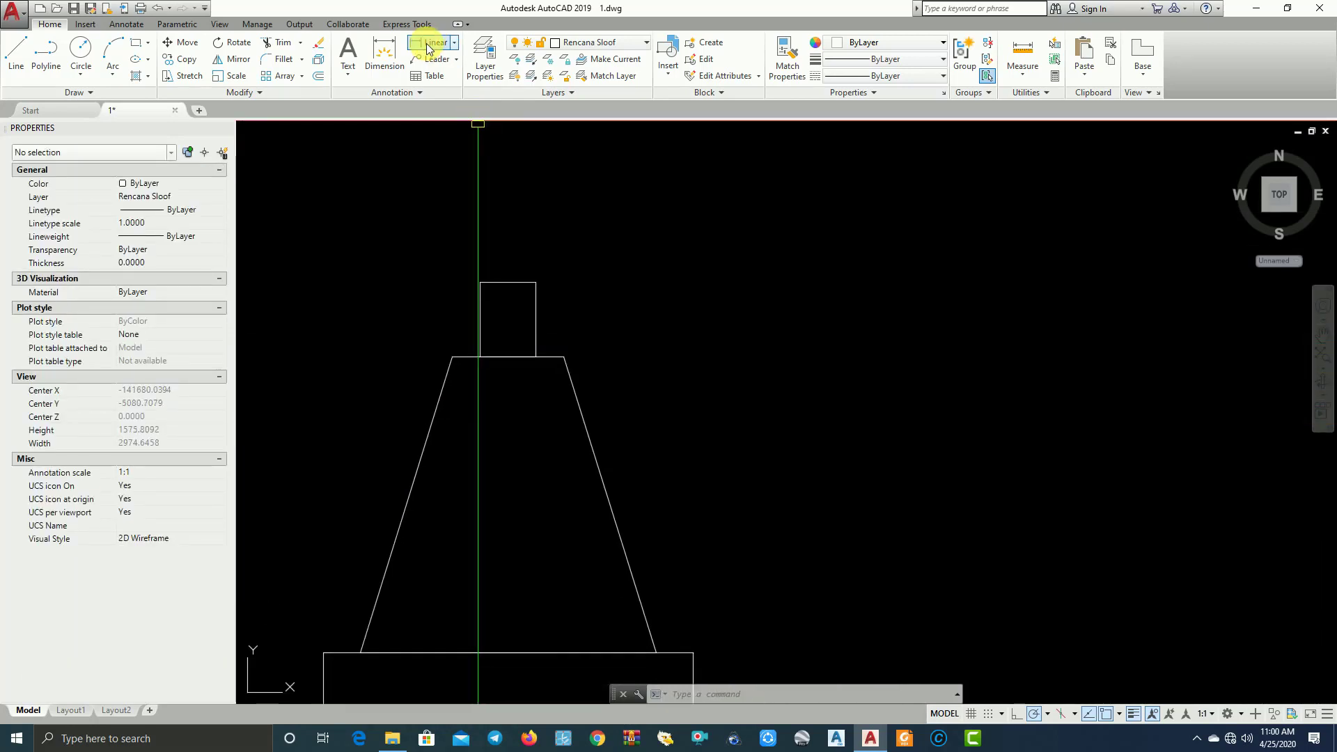
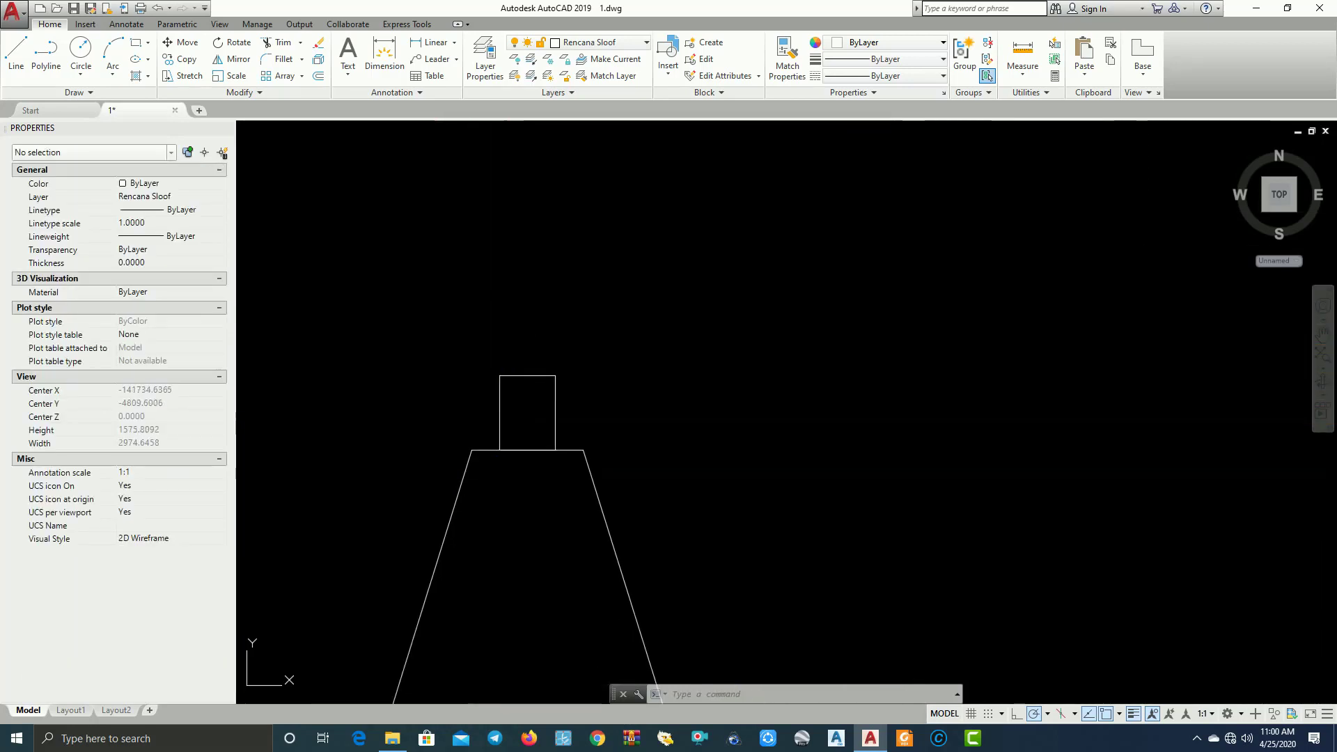
left_click(456, 44)
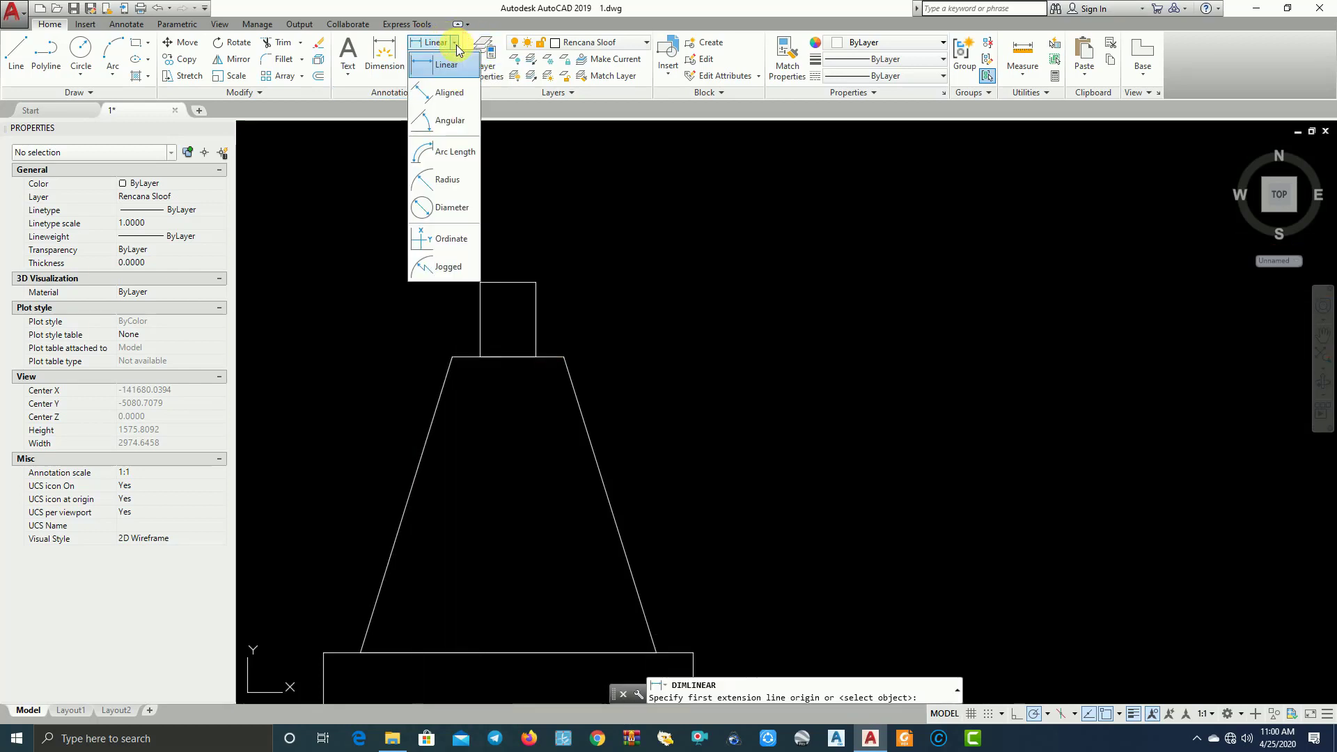
left_click(452, 357)
left_click(563, 356)
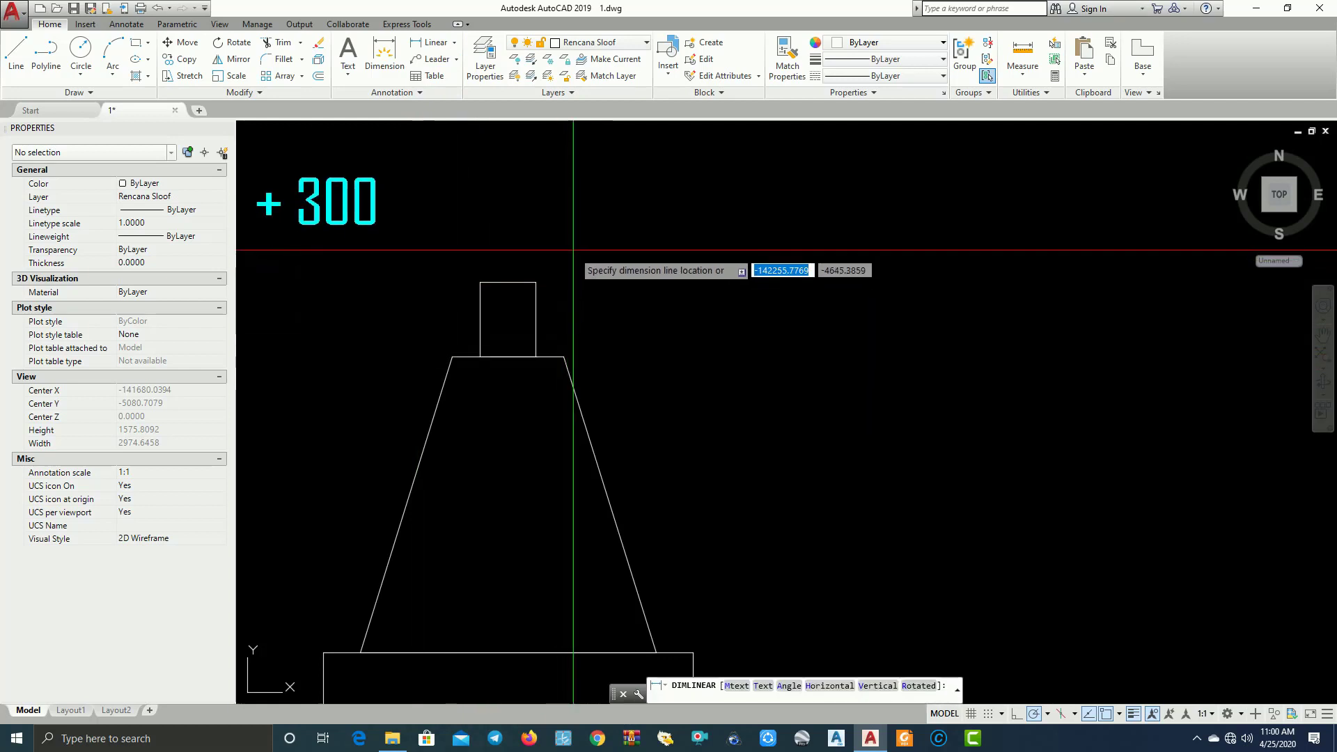
scroll(578, 240, "down", 5)
scroll(564, 244, "up", 2)
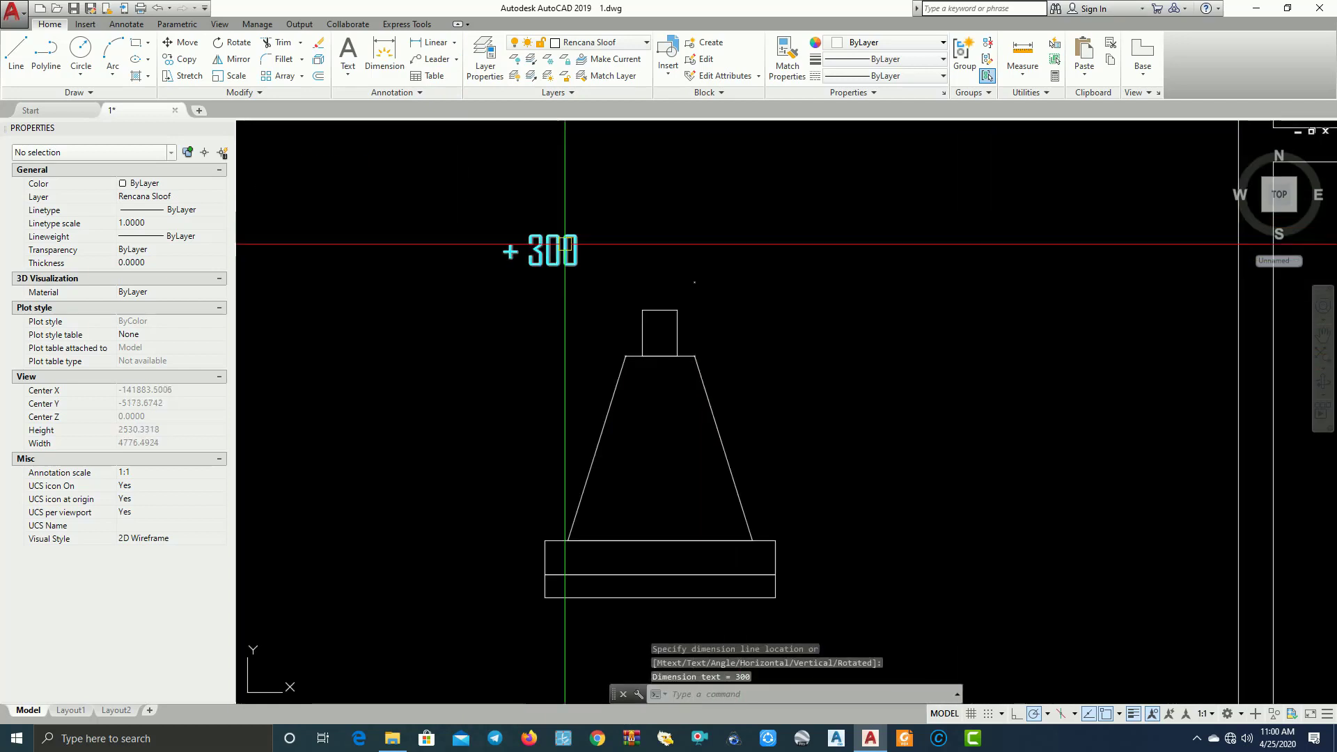
Examine the sloof plan beside the foundation cross-section
scroll(596, 209, "down", 2)
middle_click_drag(915, 247, 576, 337)
scroll(640, 344, "down", 2)
middle_click_drag(698, 330, 672, 382)
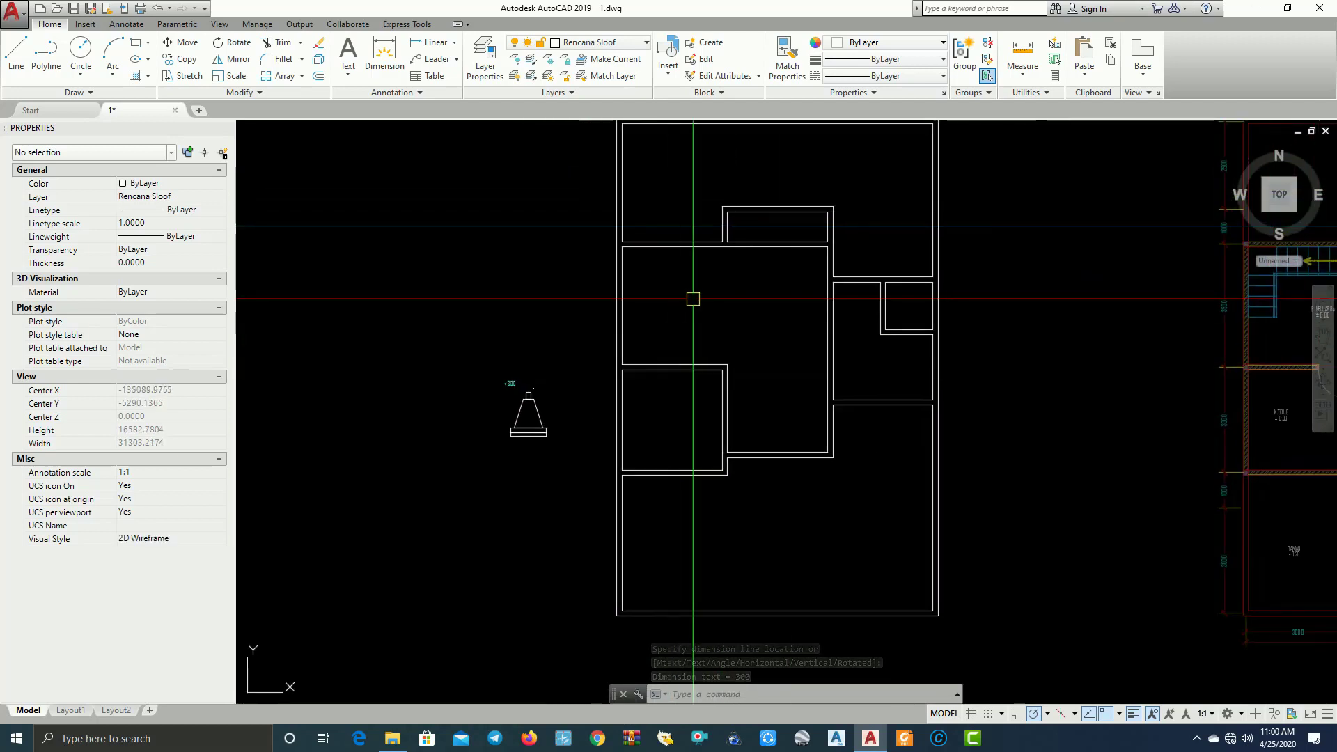
middle_click_drag(792, 314, 858, 338)
scroll(887, 376, "up", 2)
middle_click_drag(752, 411, 936, 349)
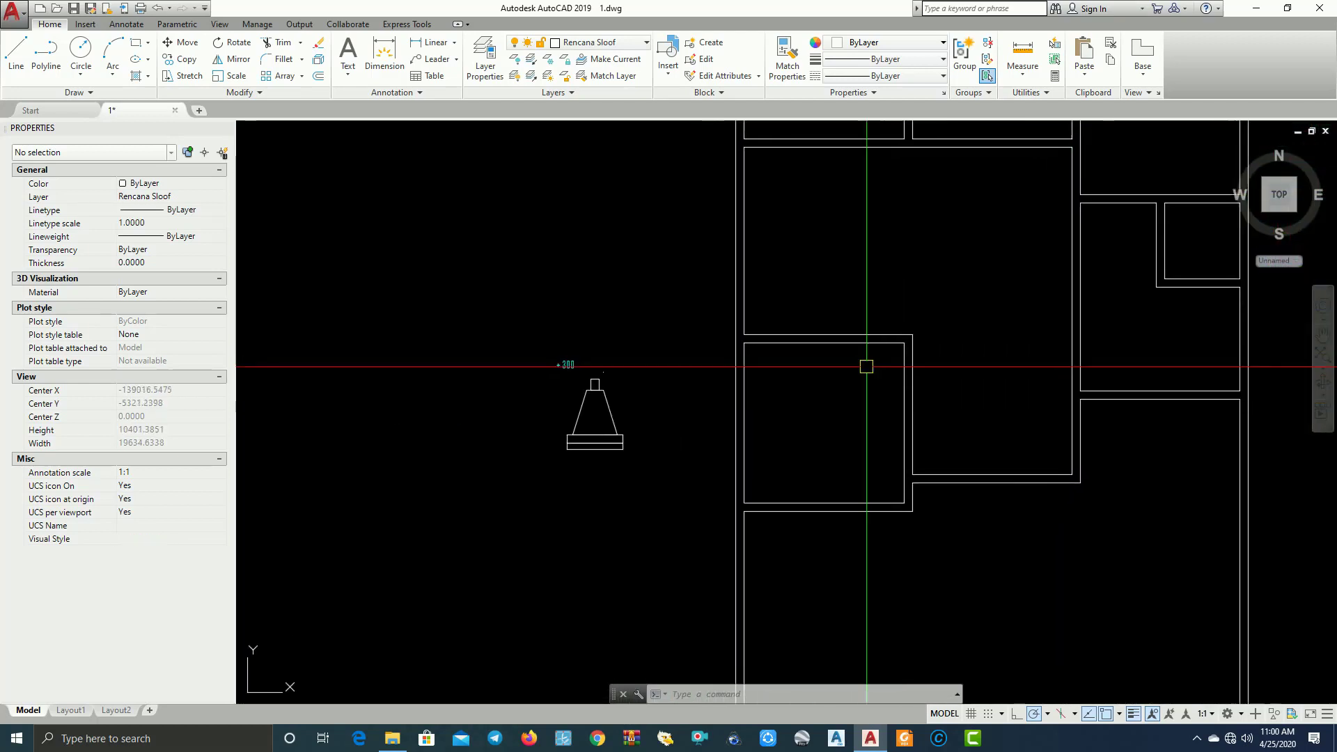
Add a linear dimension from the sloof's lower-right corner to the foundation's top-right corner in the cross-section
scroll(728, 378, "up", 2)
middle_click_drag(583, 394, 759, 391)
scroll(549, 310, "up", 2)
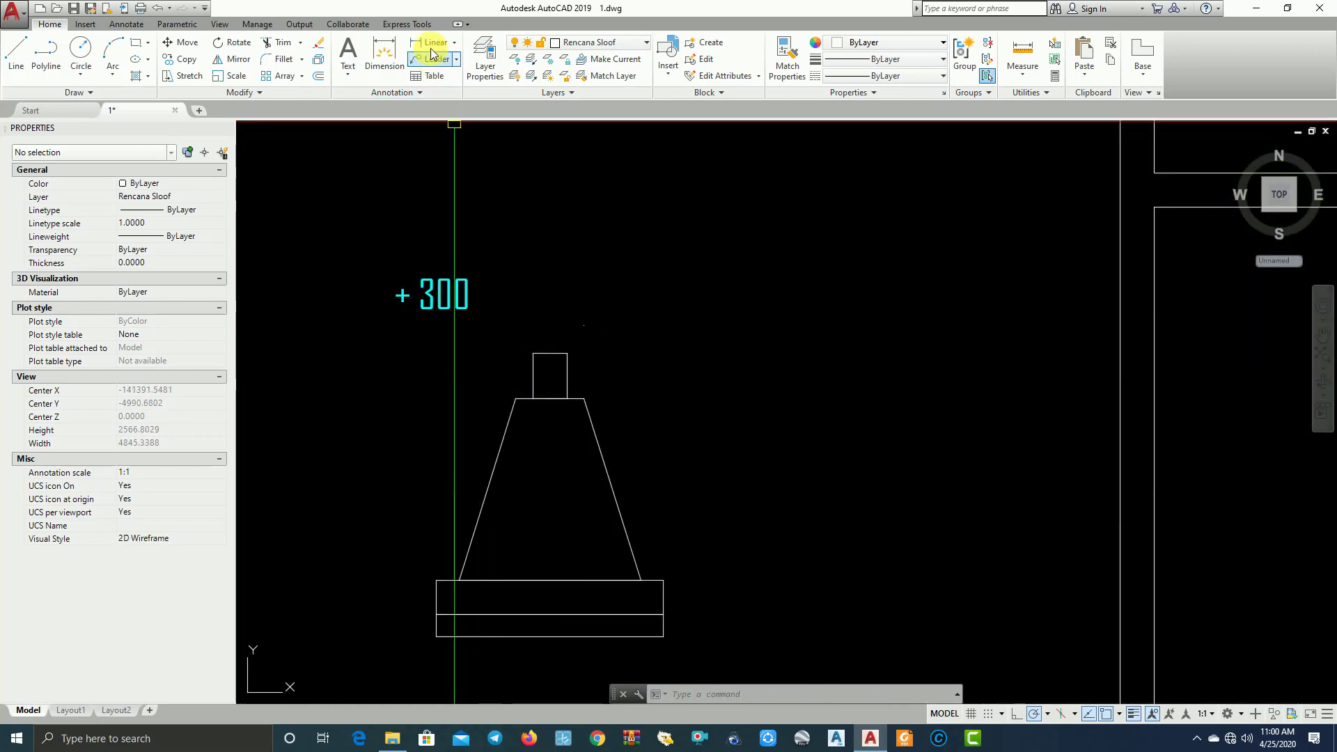
scroll(585, 397, "up", 4)
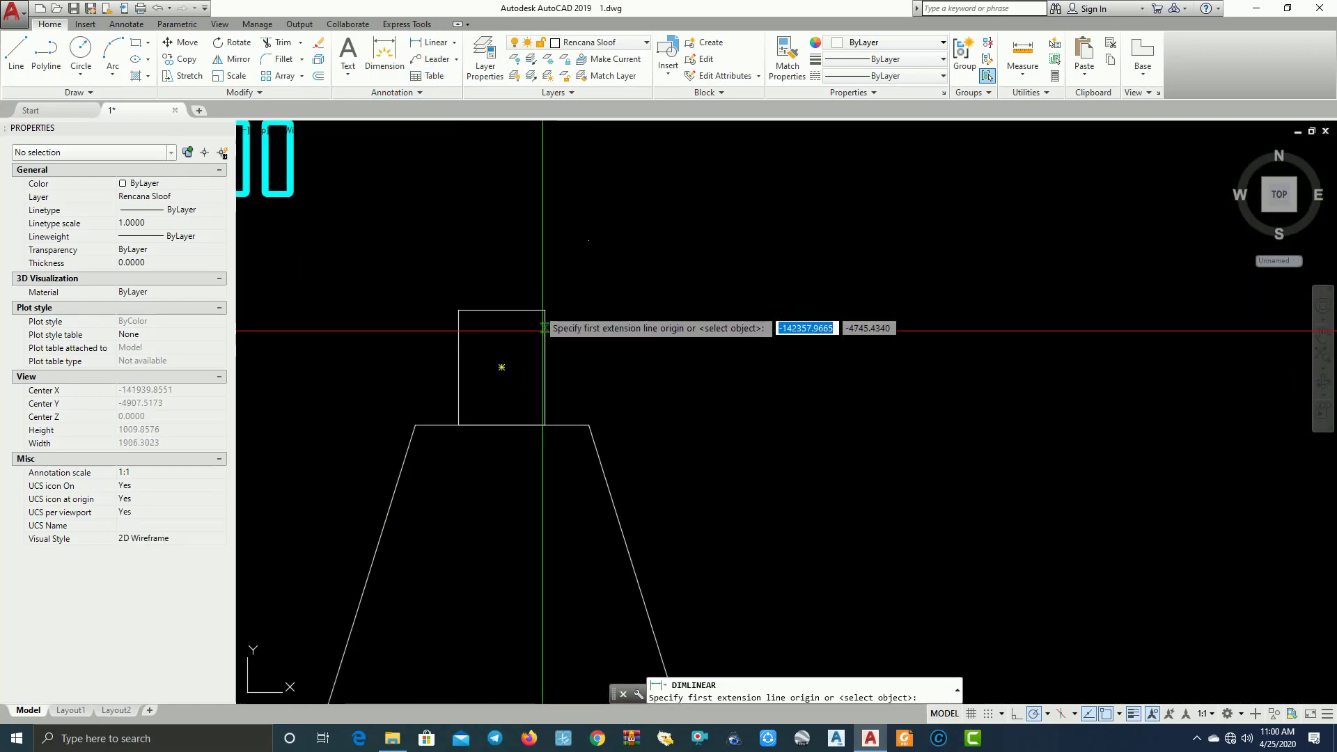
left_click(544, 425)
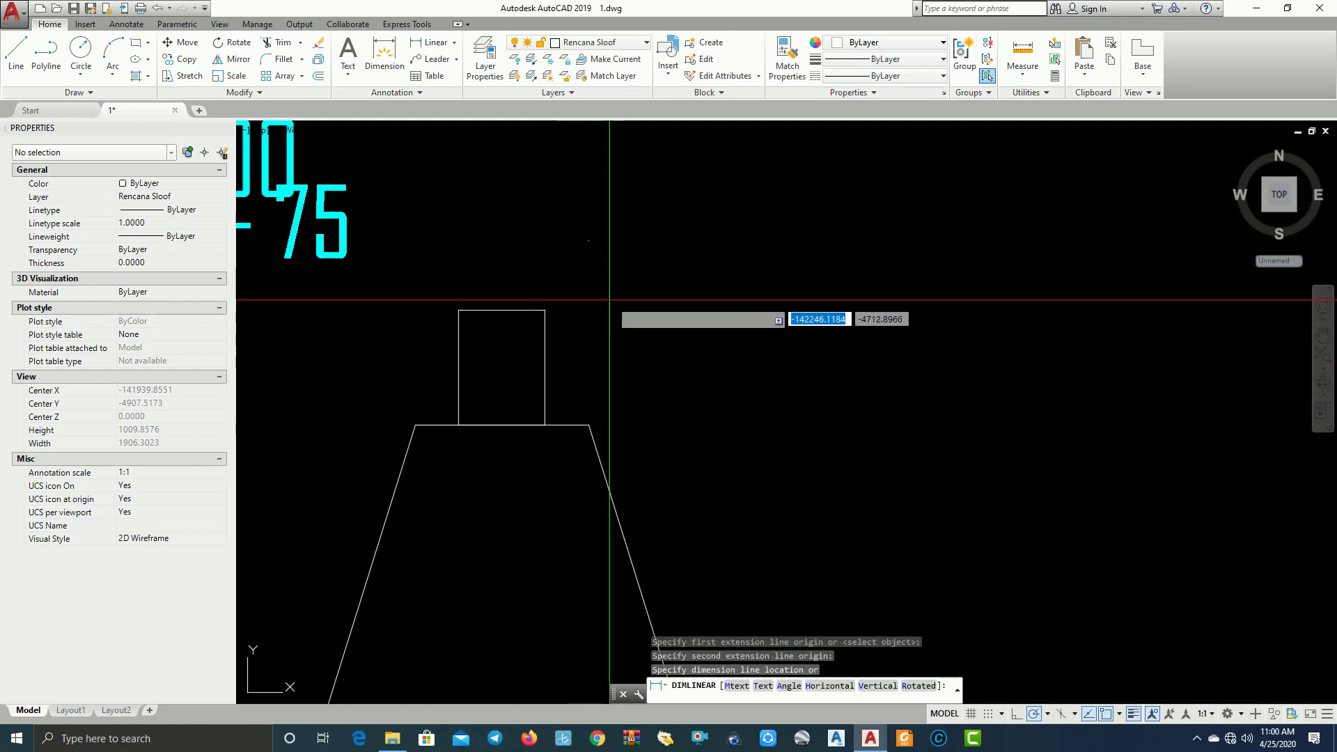
scroll(611, 299, "down", 2)
left_click(613, 324)
scroll(613, 324, "down", 8)
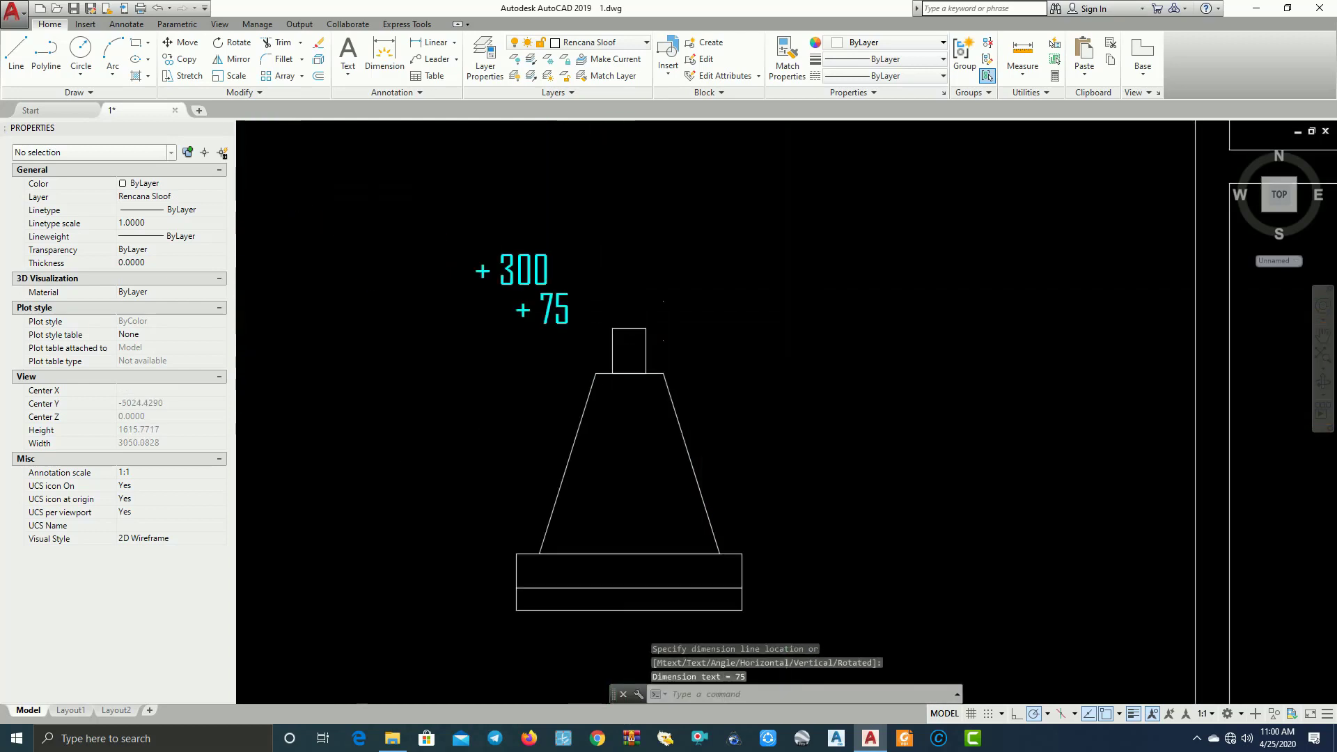
Offset the inner sloof outline of the large central room 75 inward
scroll(737, 379, "down", 2)
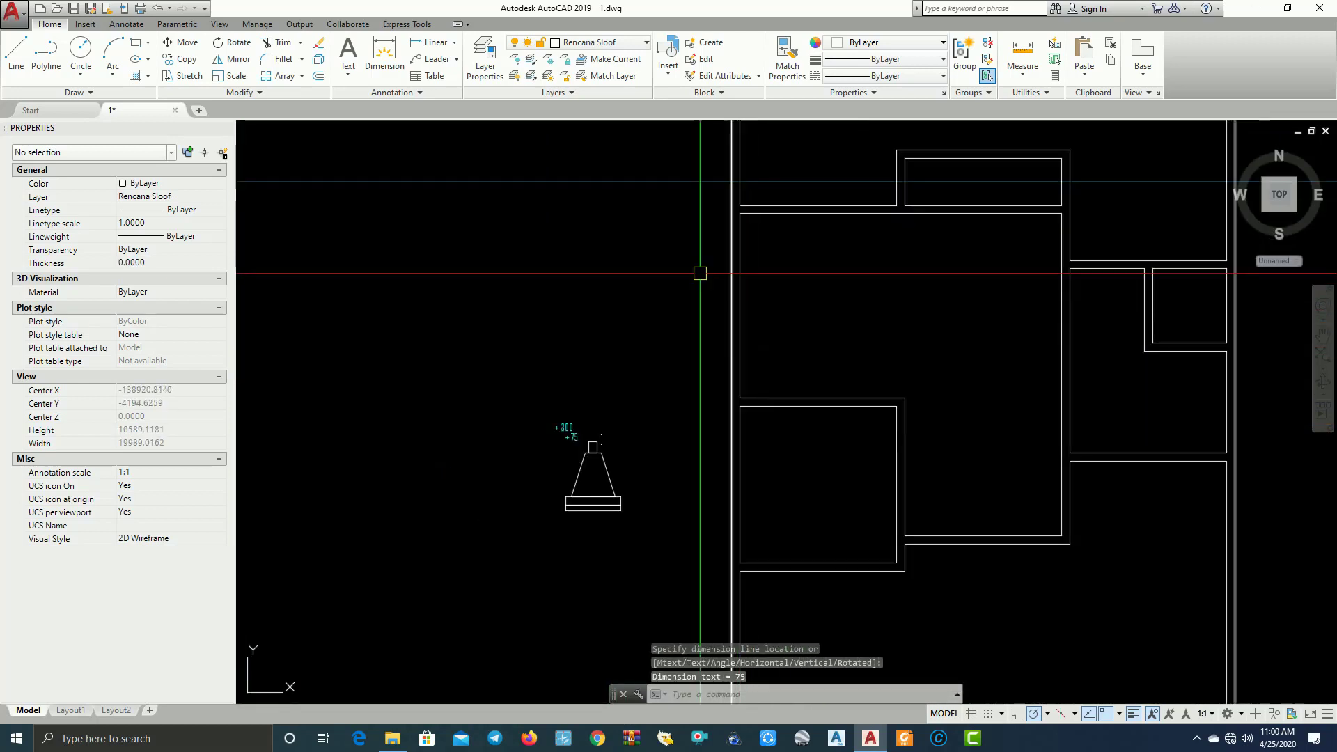
scroll(654, 413, "up", 6)
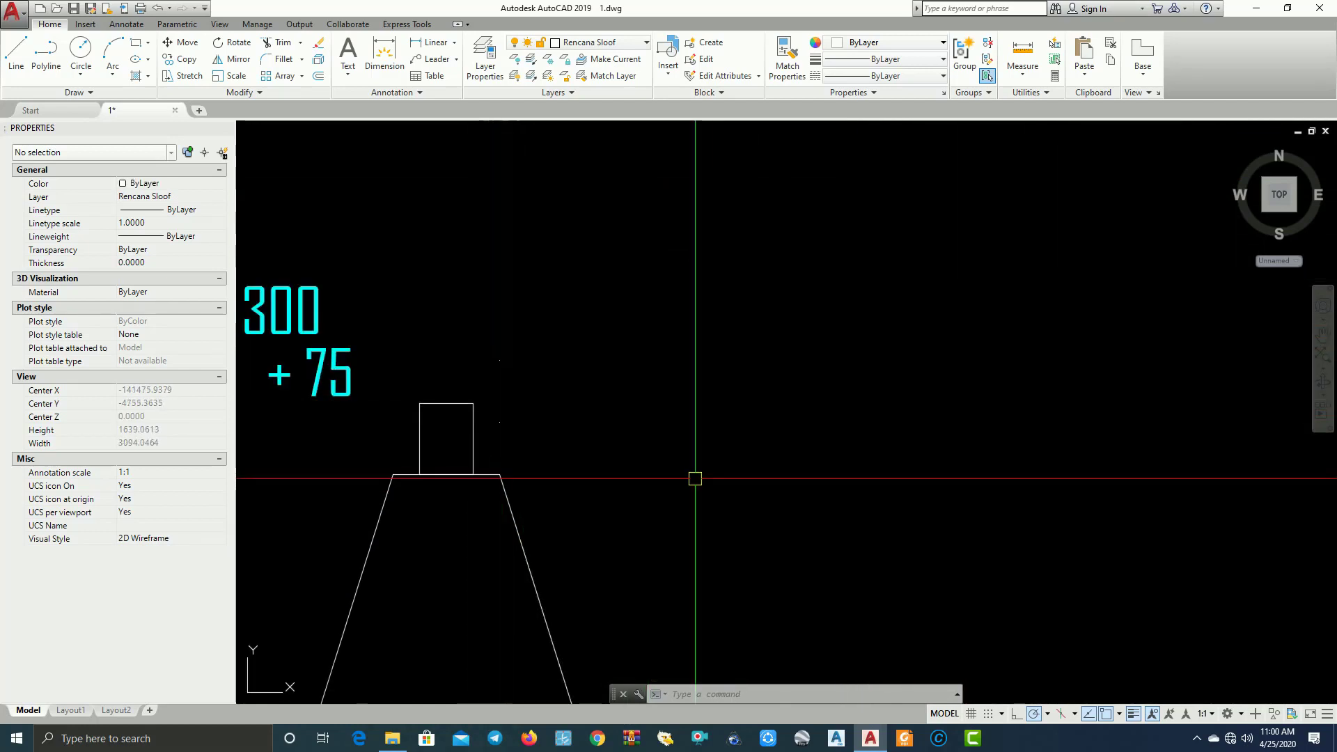
scroll(695, 479, "down", 1)
middle_click_drag(694, 478, 428, 549)
scroll(465, 598, "down", 1)
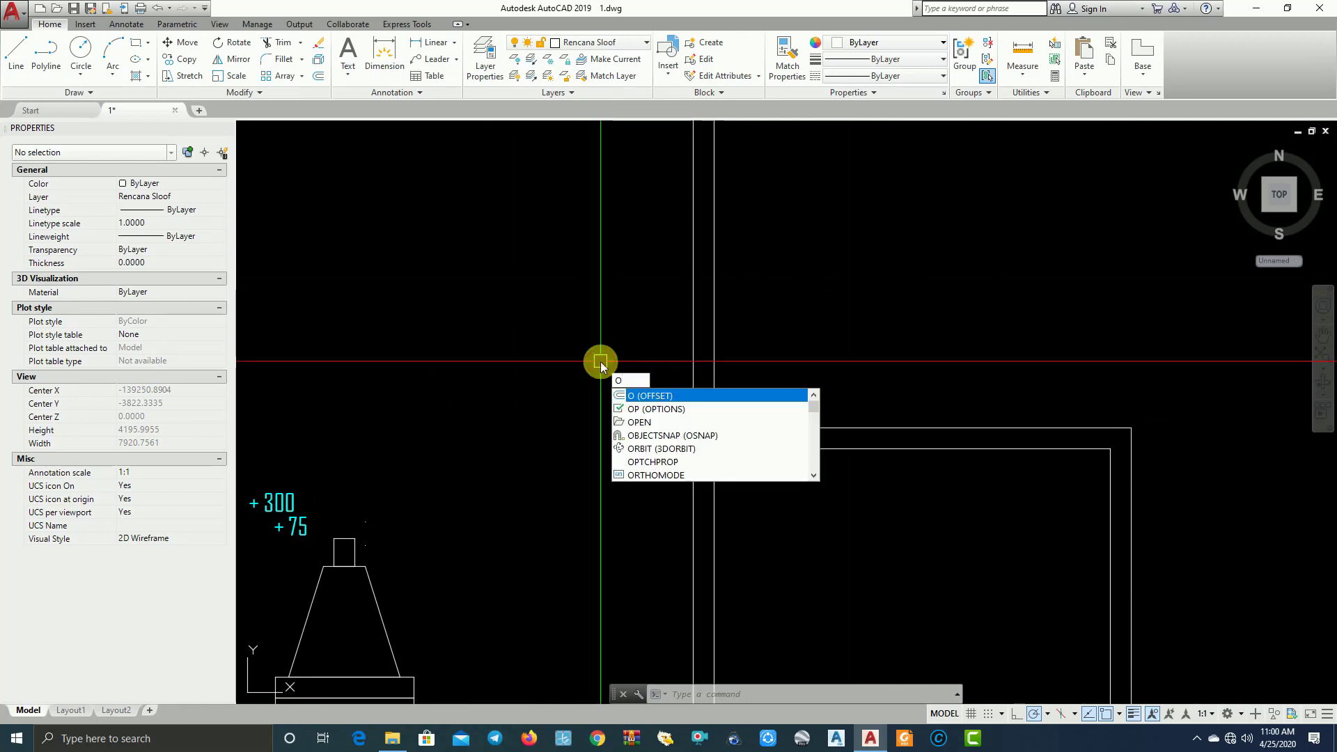
key("Return")
type("7")
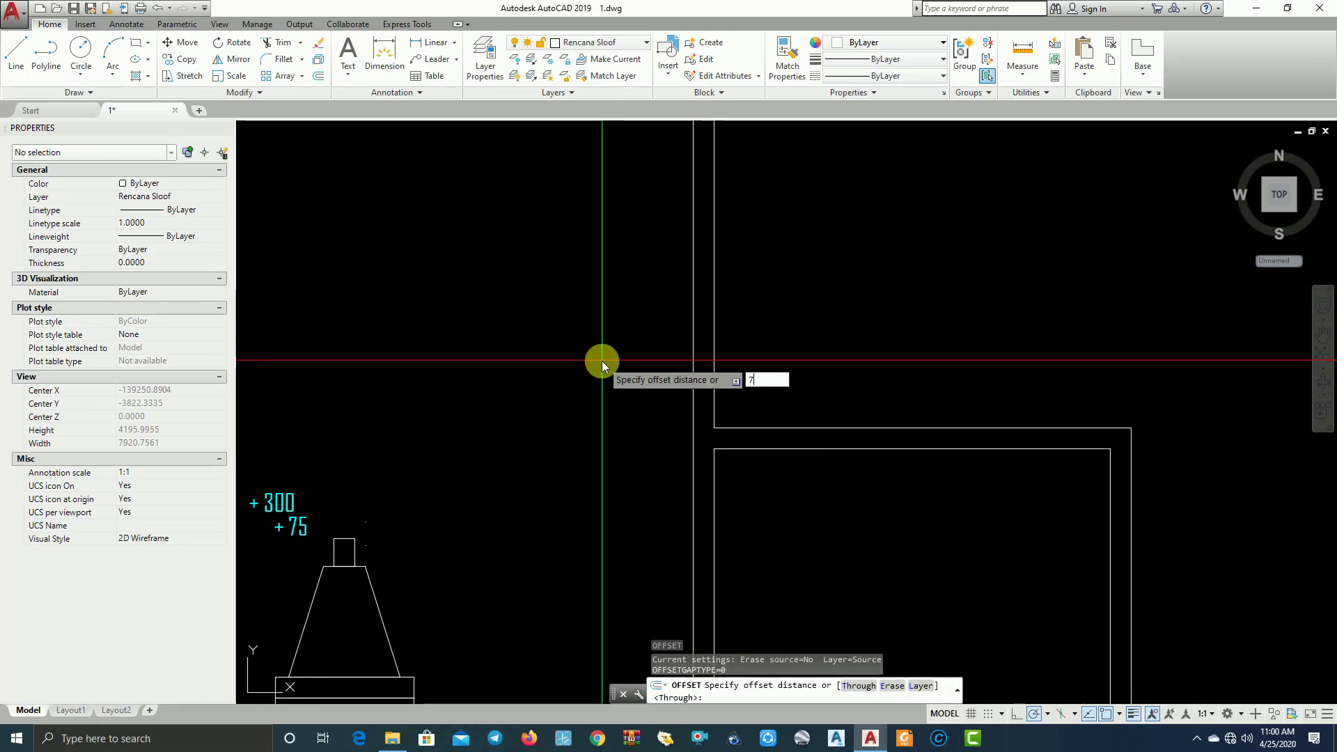
type("5")
key("Return")
scroll(719, 358, "down", 1)
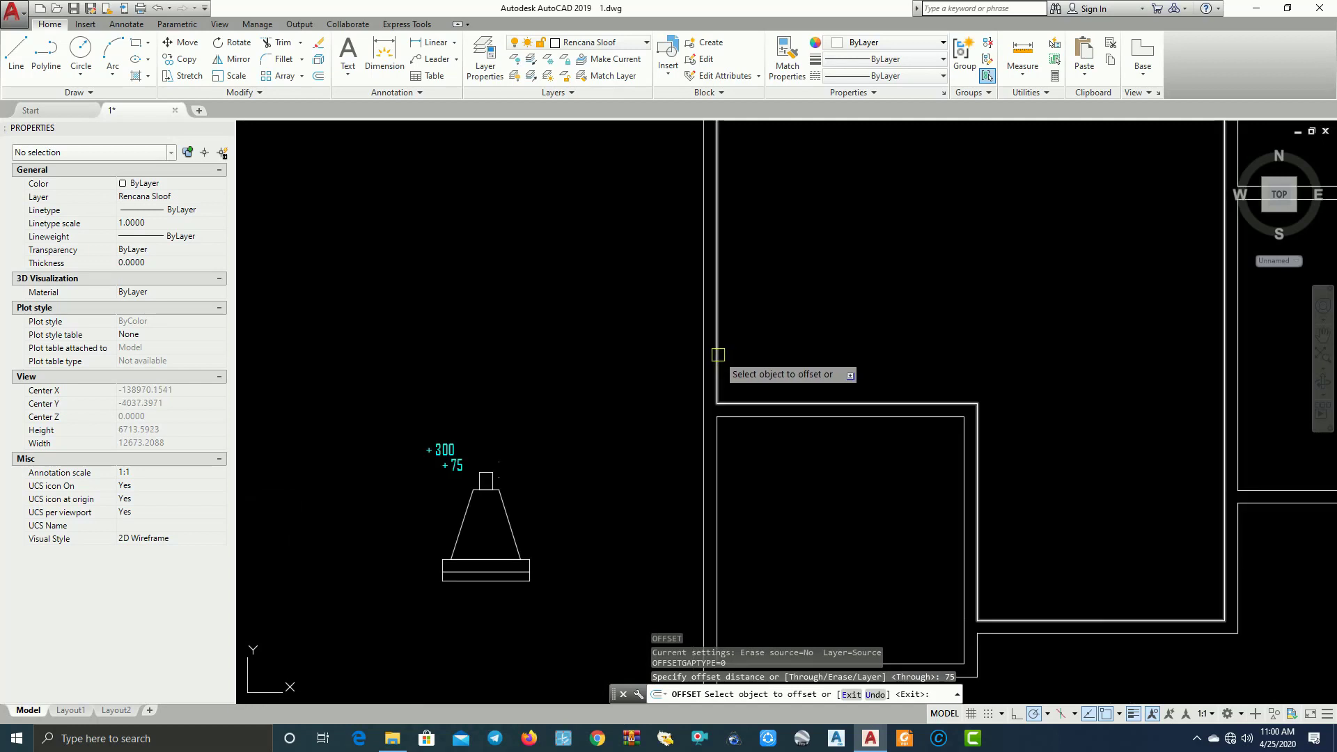
left_click(718, 355)
left_click(788, 344)
Offset the outlines of the small upper rectangular room and the surrounding upper area inward by 75
scroll(770, 334, "down", 2)
scroll(817, 284, "up", 3)
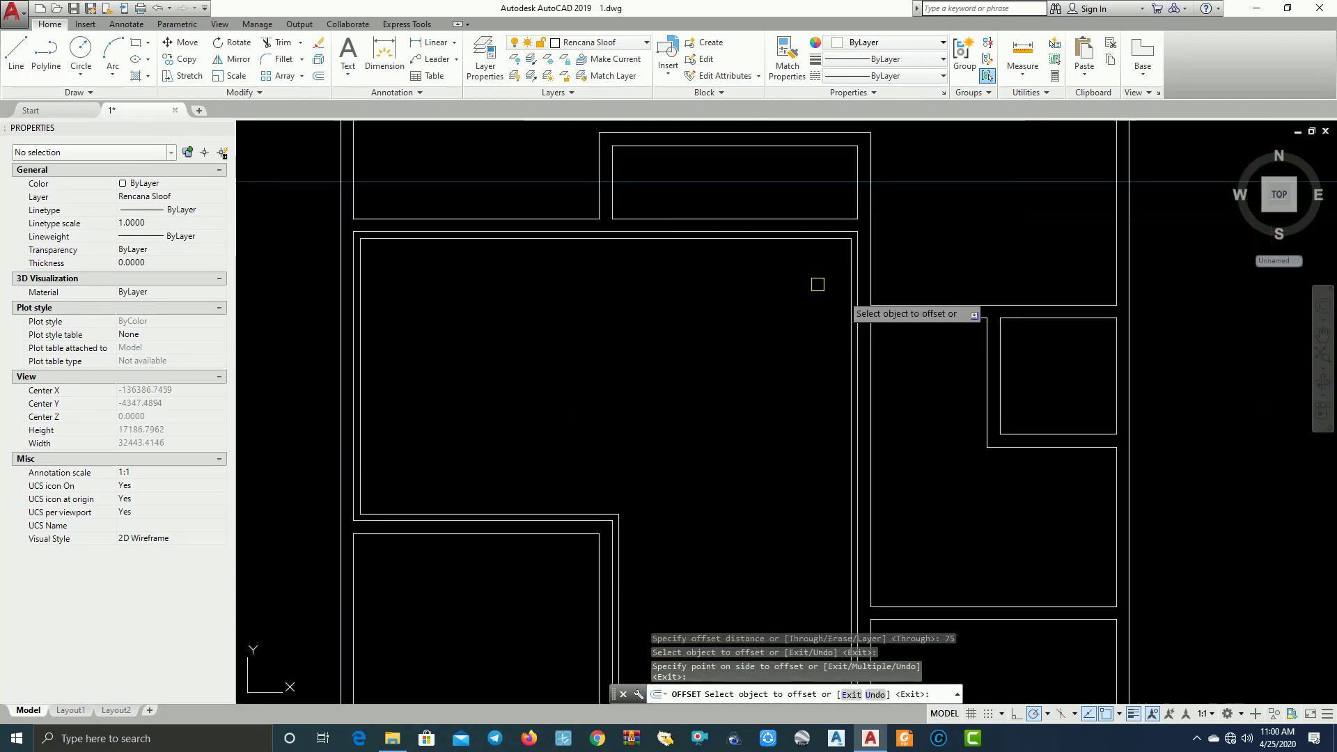
scroll(817, 284, "up", 3)
left_click(718, 268)
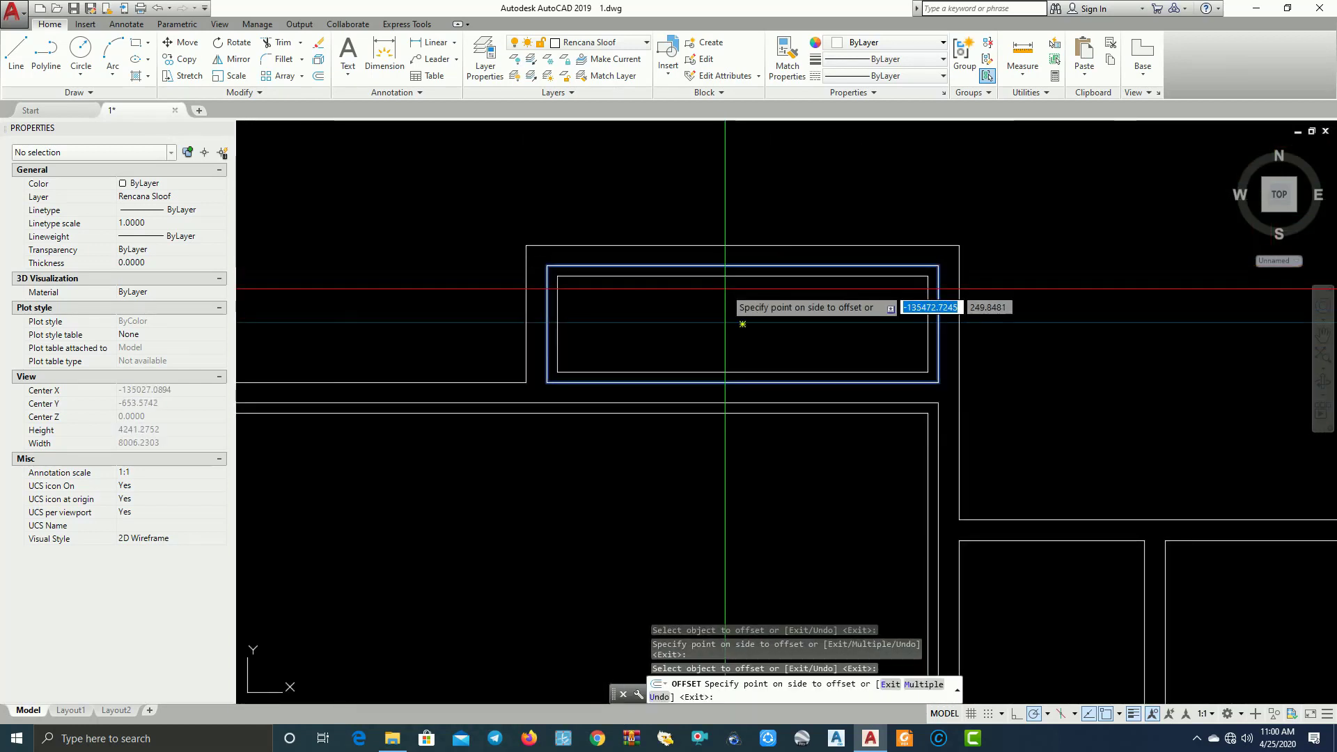
left_click(727, 303)
left_click(705, 245)
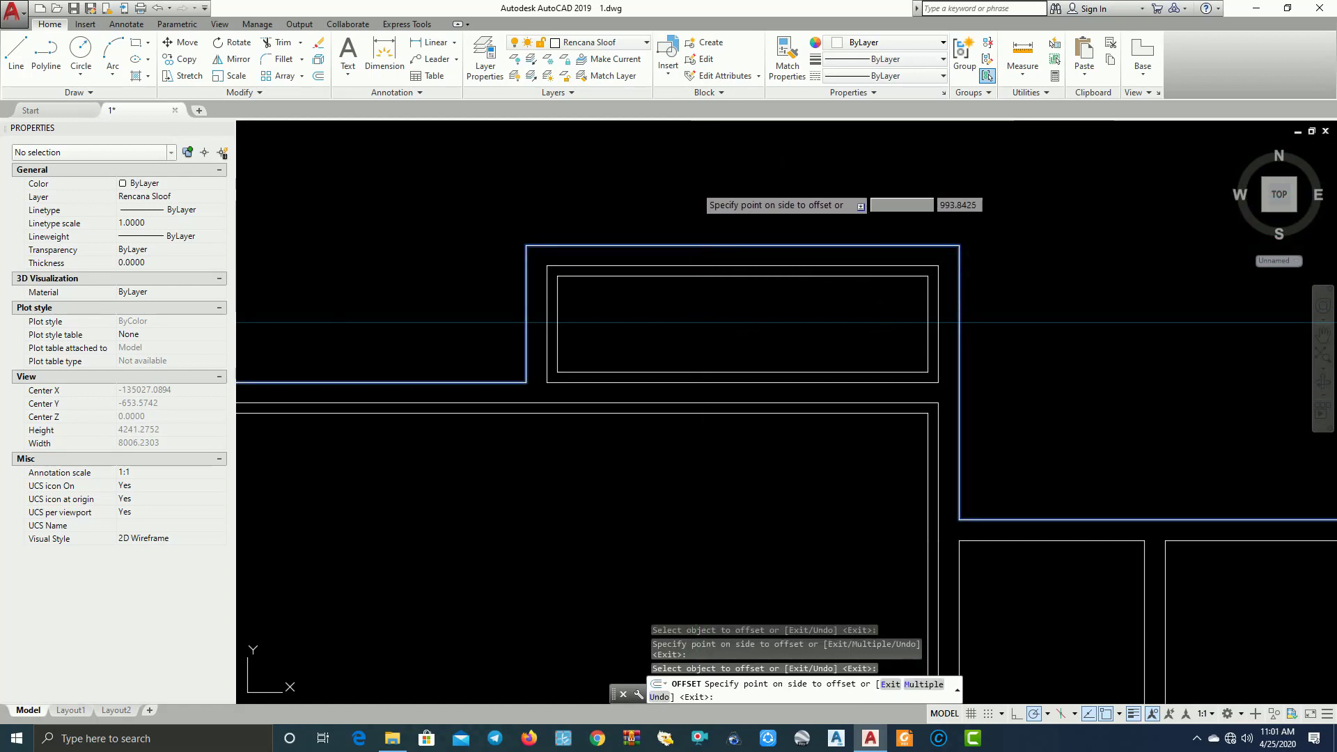
left_click(696, 182)
Offset the outlines of the L-shaped right room and the small room beside it inward by 75
scroll(766, 313, "down", 2)
scroll(818, 378, "up", 2)
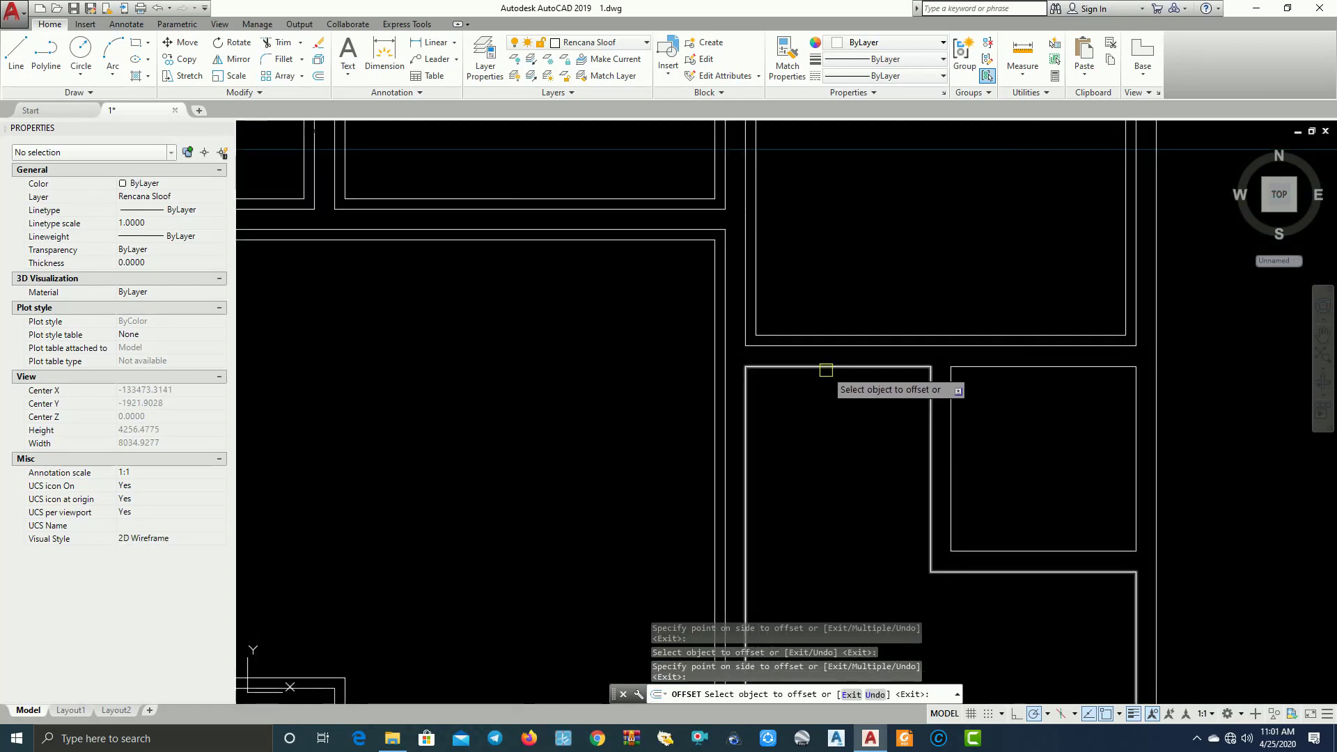
left_click(826, 370)
left_click(835, 526)
scroll(835, 526, "down", 2)
left_click(938, 426)
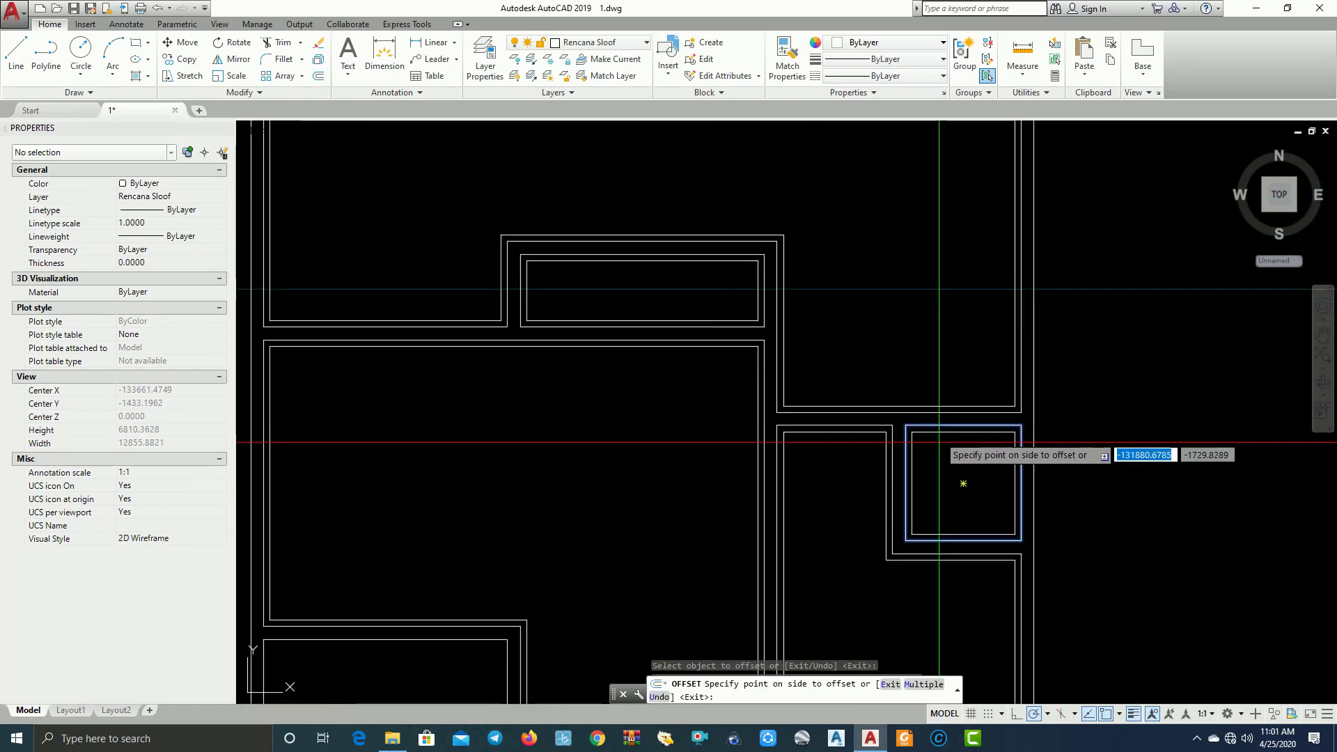
left_click(926, 473)
Offset the stepped outline of the large lower area inward by 75
scroll(933, 487, "down", 2)
scroll(870, 445, "up", 4)
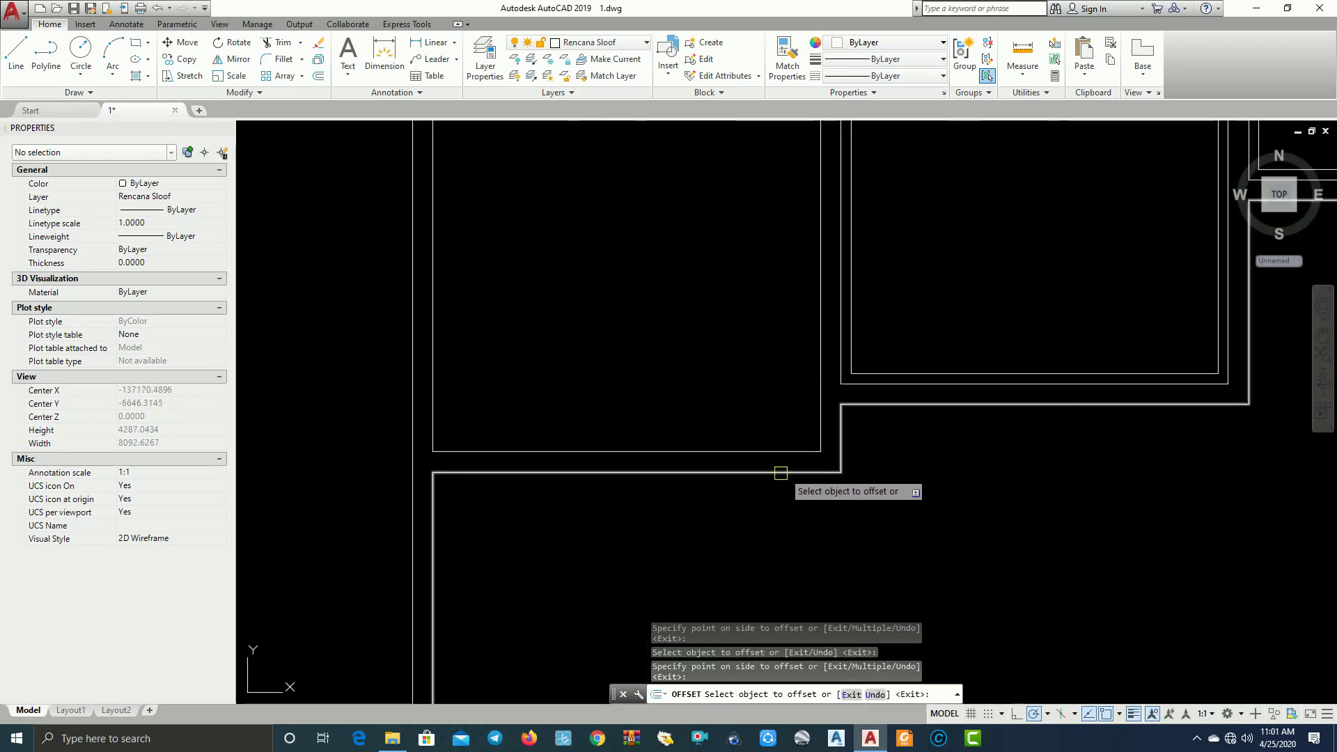
scroll(781, 473, "down", 4)
scroll(606, 400, "up", 2)
left_click(657, 408)
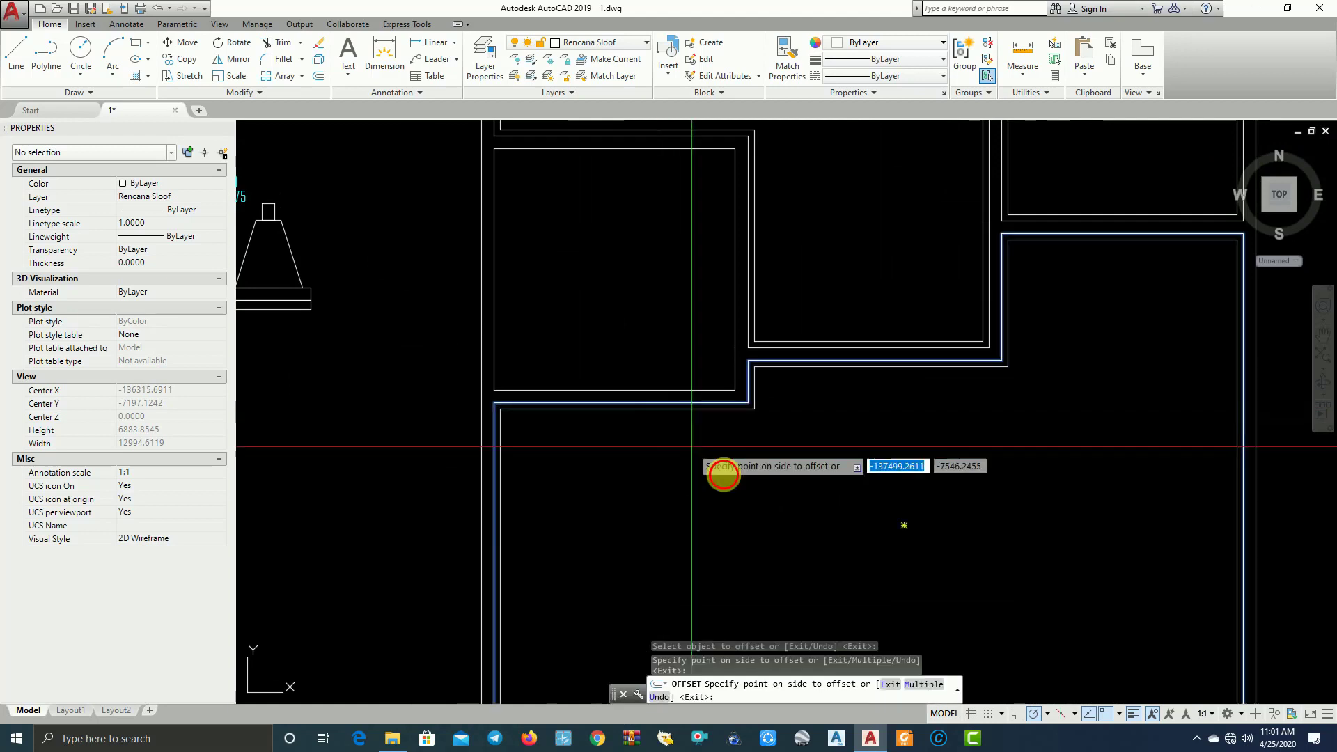
left_click(837, 510)
Examine the 75 offset outlines throughout the plan and end the Offset command
scroll(841, 511, "down", 2)
middle_click_drag(832, 323, 829, 450)
middle_click_drag(788, 344, 787, 460)
middle_click_drag(732, 321, 747, 406)
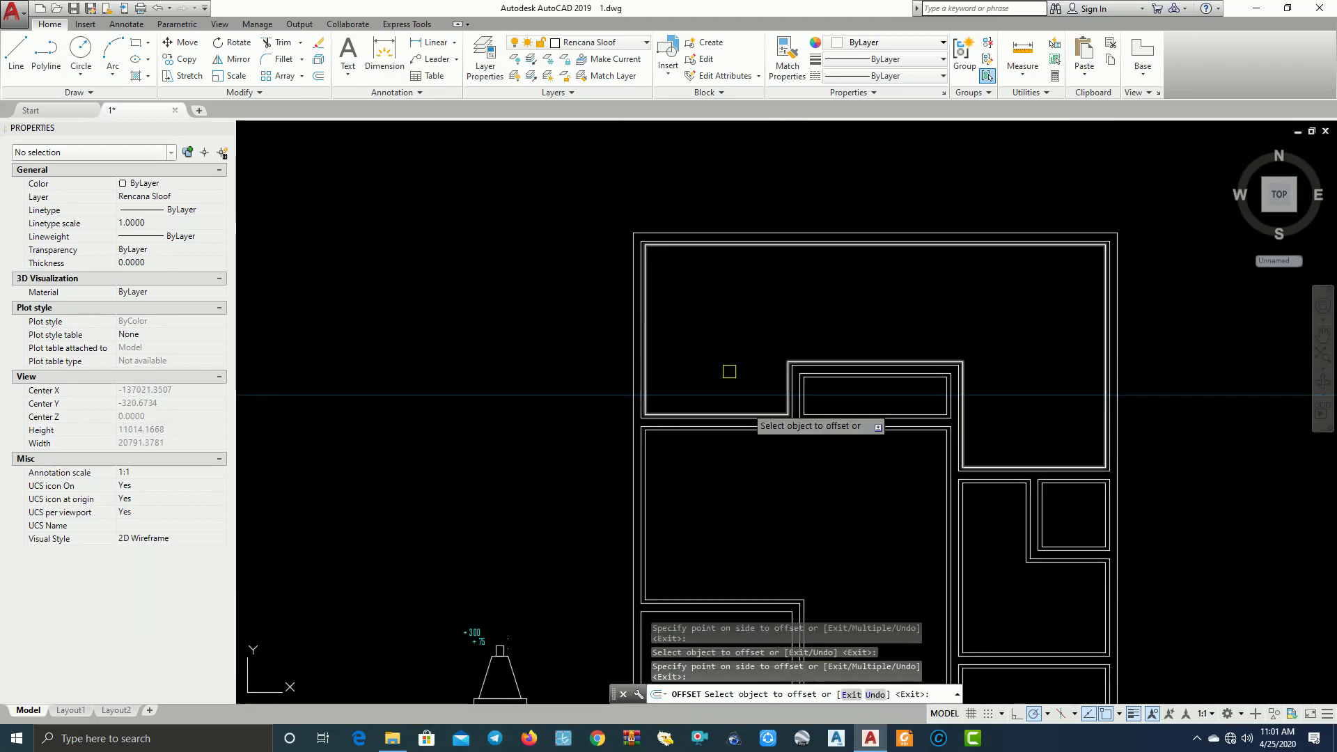
middle_click_drag(665, 280, 660, 318)
scroll(738, 293, "up", 2)
middle_click_drag(817, 317, 623, 263)
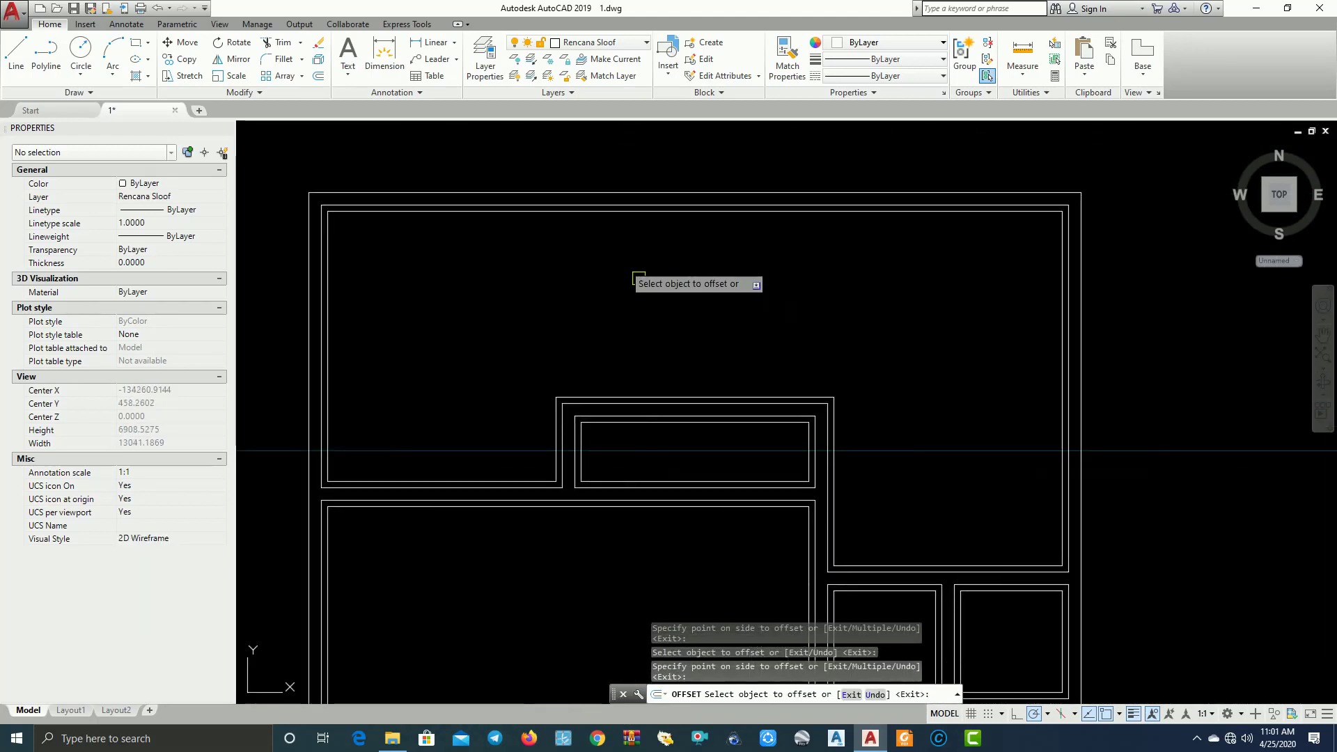
middle_click_drag(671, 388, 779, 221)
middle_click_drag(705, 454, 680, 349)
middle_click_drag(866, 366, 806, 260)
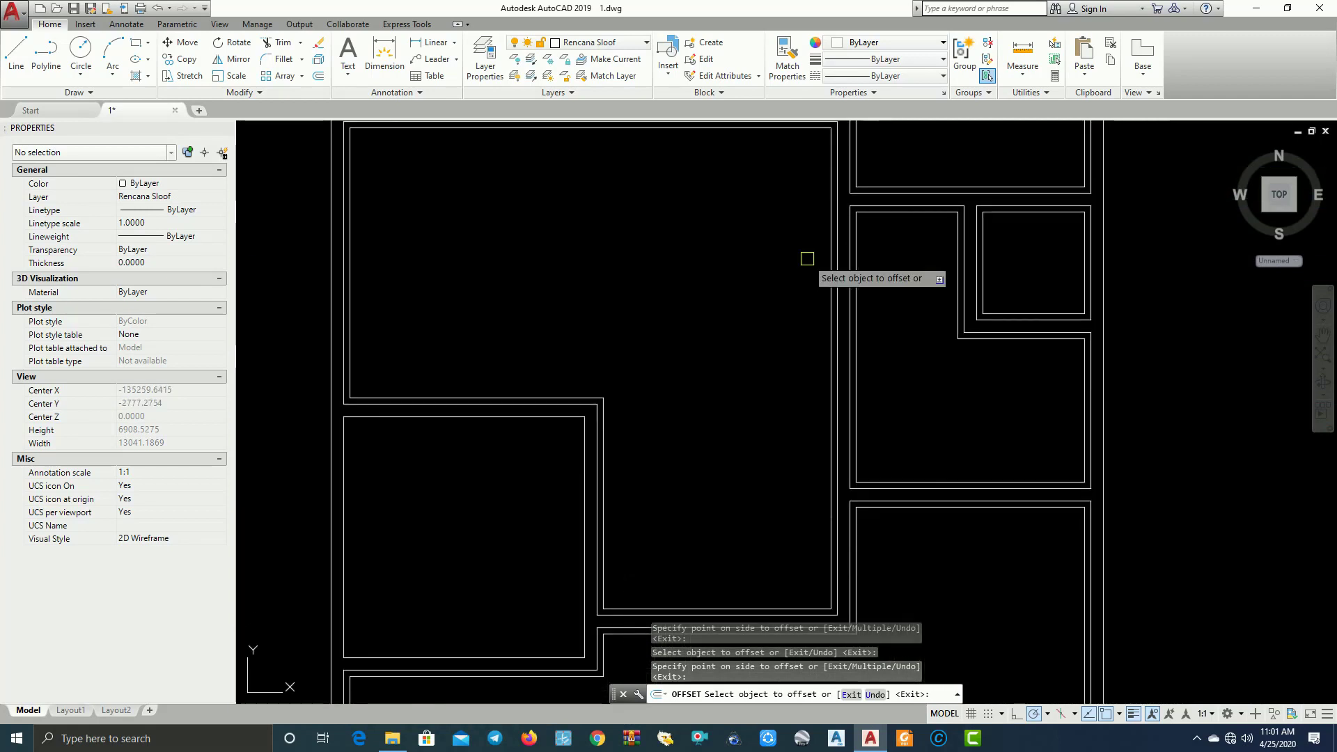
middle_click_drag(807, 429, 797, 368)
middle_click_drag(693, 463, 714, 412)
key("Return")
scroll(620, 278, "up", 2)
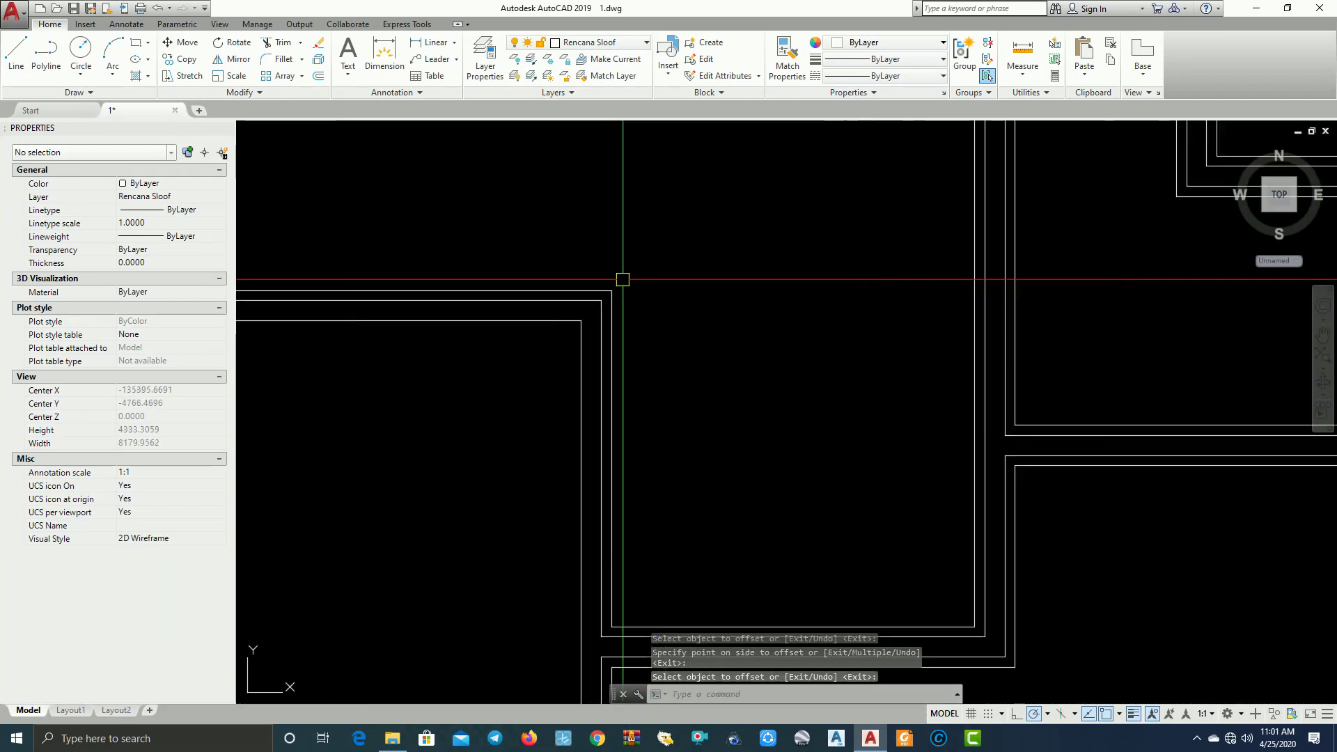
middle_click_drag(571, 301, 850, 362)
middle_click_drag(540, 391, 662, 327)
scroll(662, 440, "down", 4)
scroll(837, 394, "up", 2)
mouse_move(837, 395)
middle_mouse_down()
mouse_move(731, 441)
mouse_move(634, 438)
middle_mouse_up()
scroll(635, 438, "down", 2)
middle_click_drag(632, 325, 740, 379)
scroll(692, 271, "up", 4)
scroll(689, 207, "up", 3)
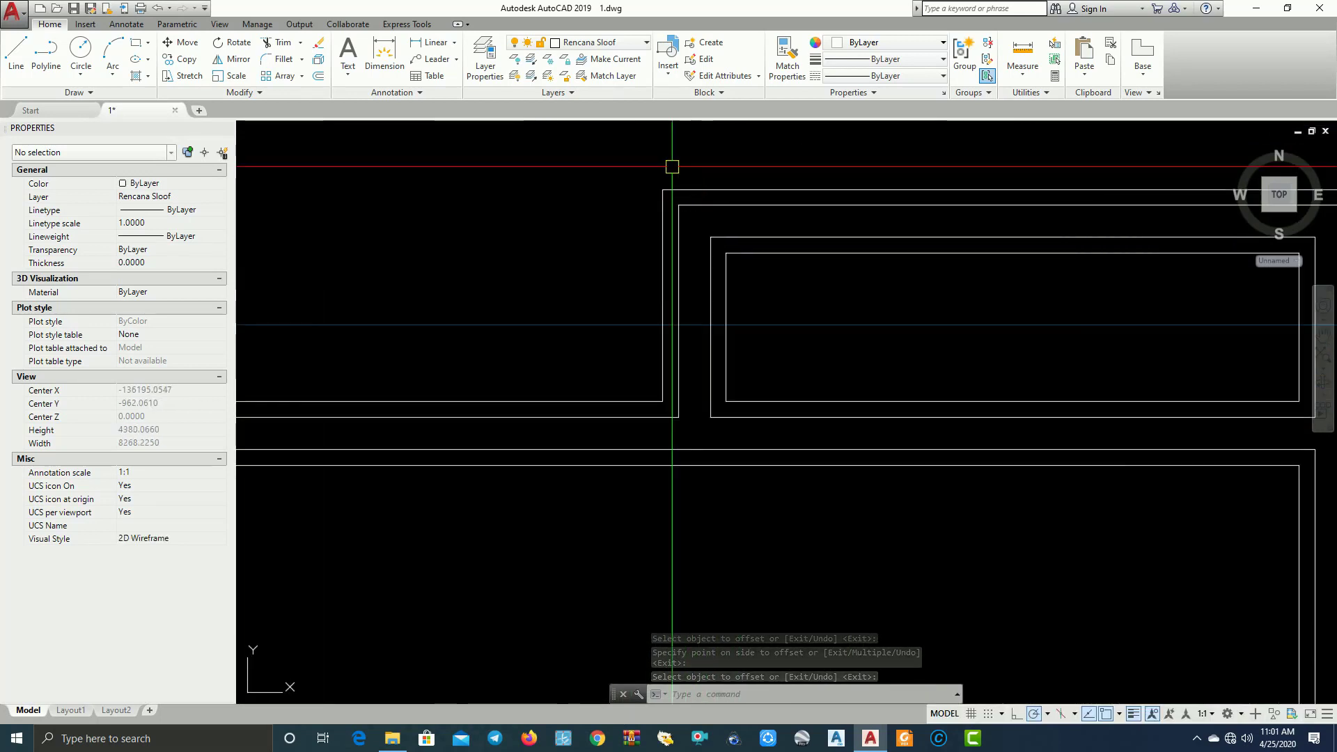
Move the six inner 75 offset outlines of the plan onto the Rencana Pondasi layer
left_click(611, 42)
left_click(791, 263)
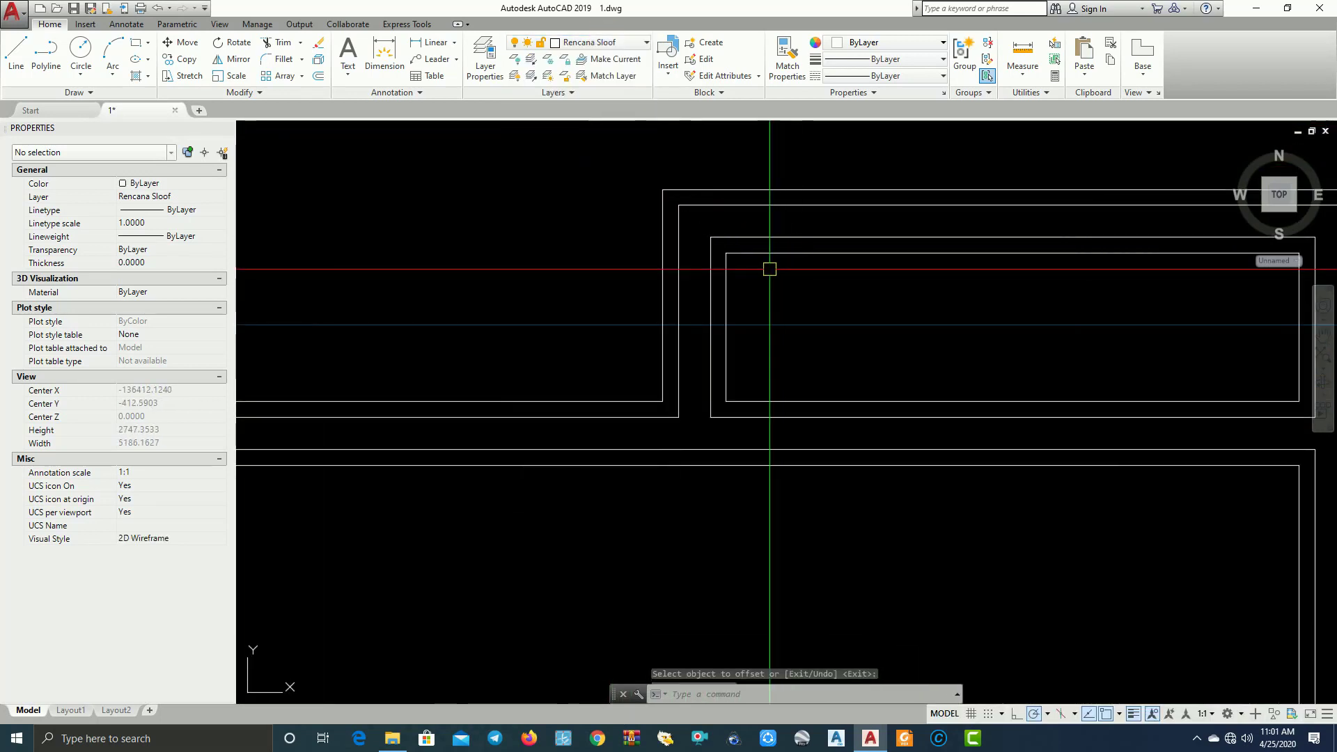
left_click(754, 252)
left_click(662, 269)
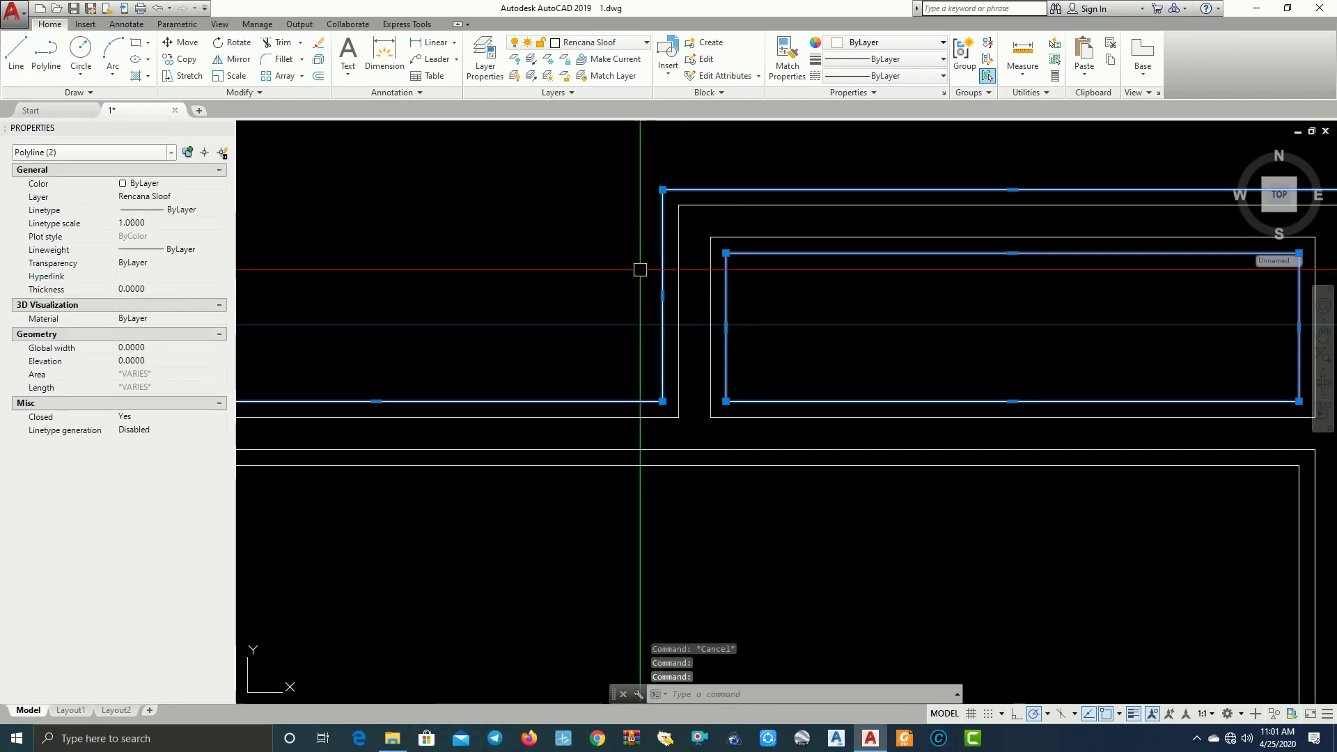
middle_click_drag(605, 447, 657, 351)
left_click(656, 369)
scroll(653, 393, "down", 5)
middle_click_drag(800, 431, 669, 409)
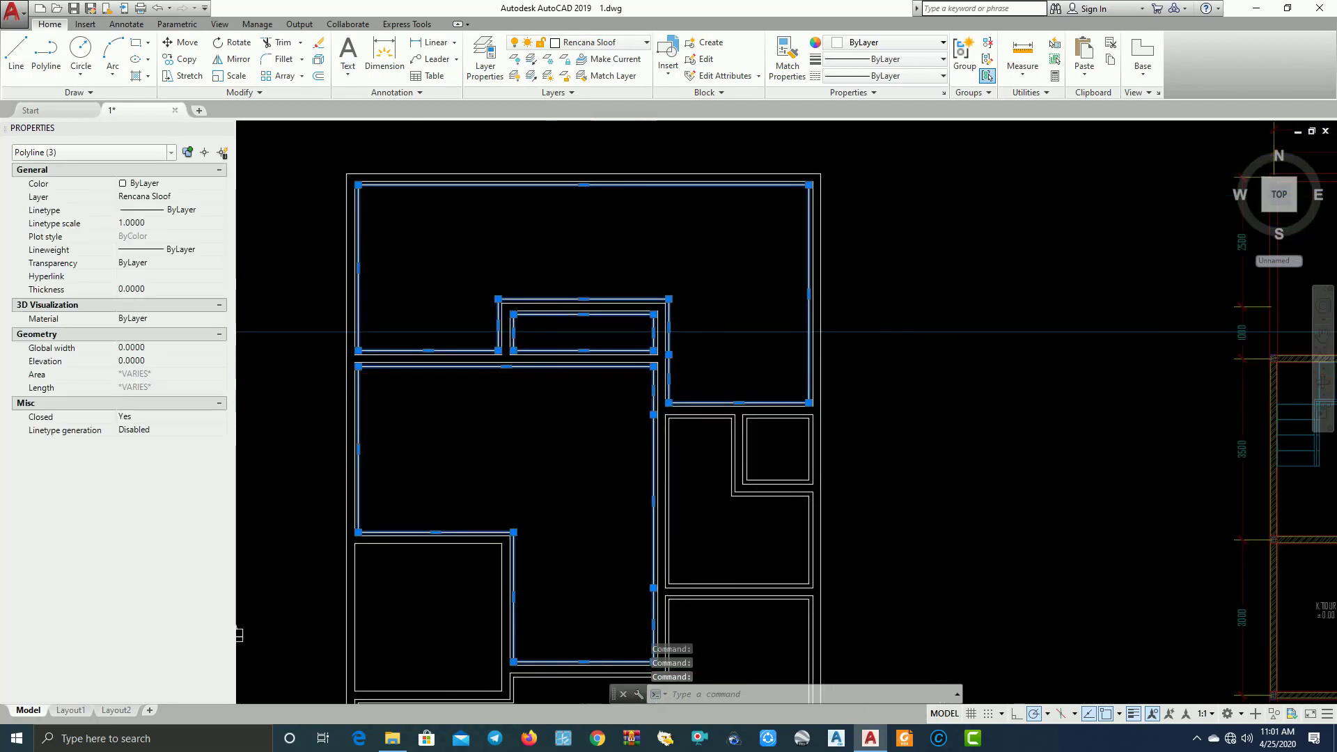
scroll(669, 413, "up", 5)
left_click(980, 483)
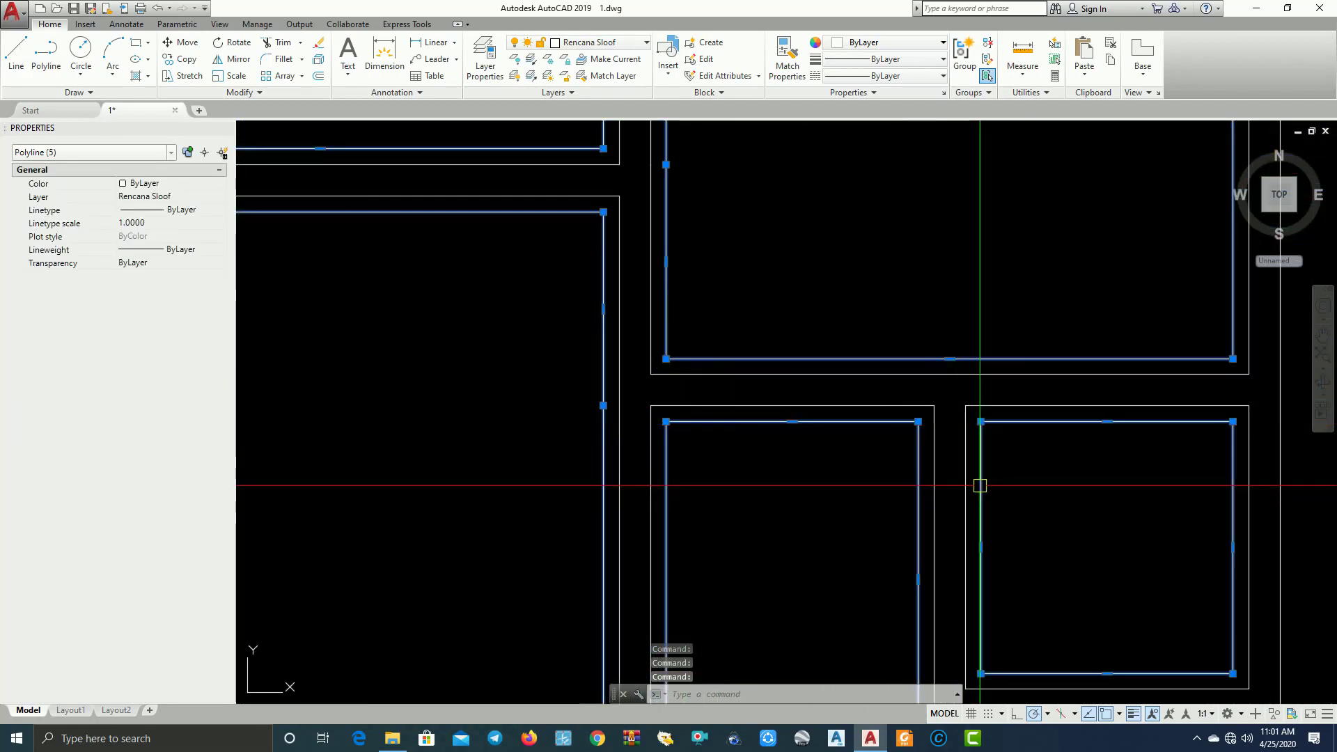
scroll(710, 500, "down", 2)
middle_click_drag(698, 489, 751, 212)
middle_click_drag(752, 498, 922, 388)
scroll(824, 415, "up", 2)
left_click(824, 422)
scroll(799, 466, "down", 2)
scroll(559, 532, "up", 2)
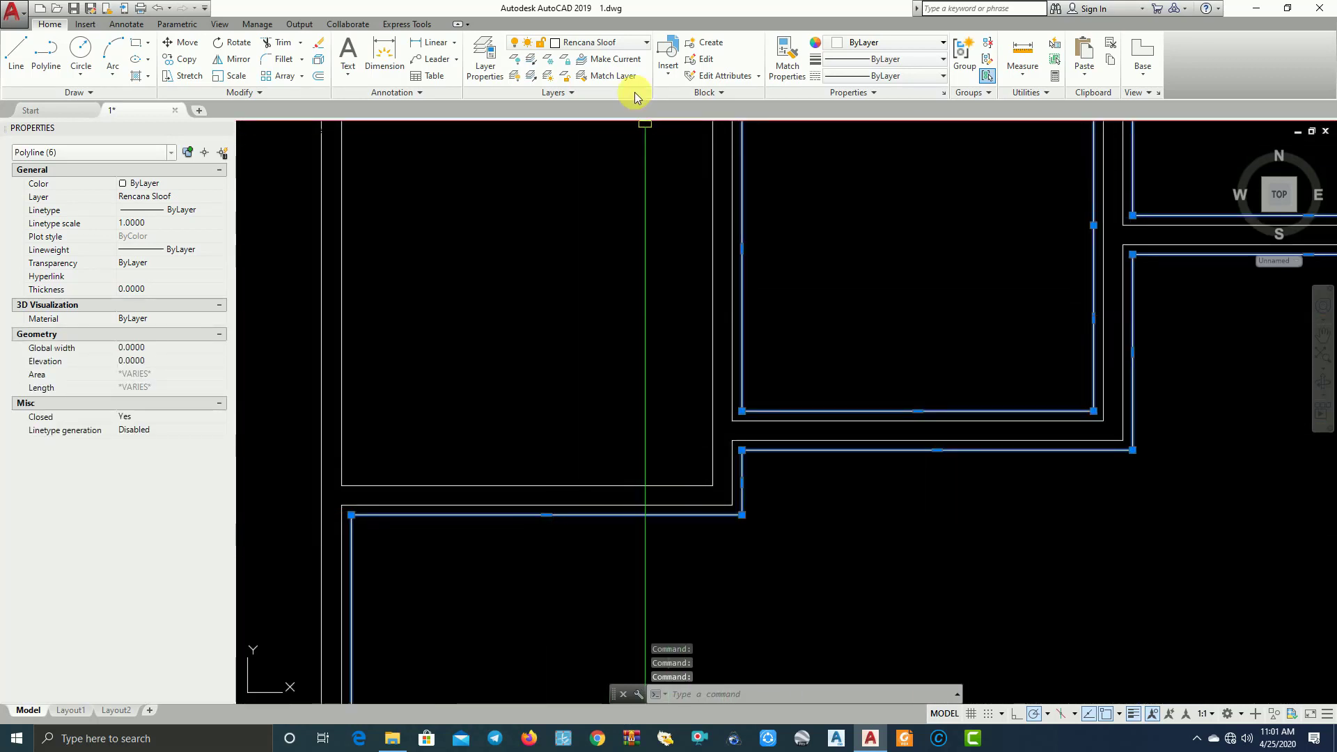
left_click(631, 45)
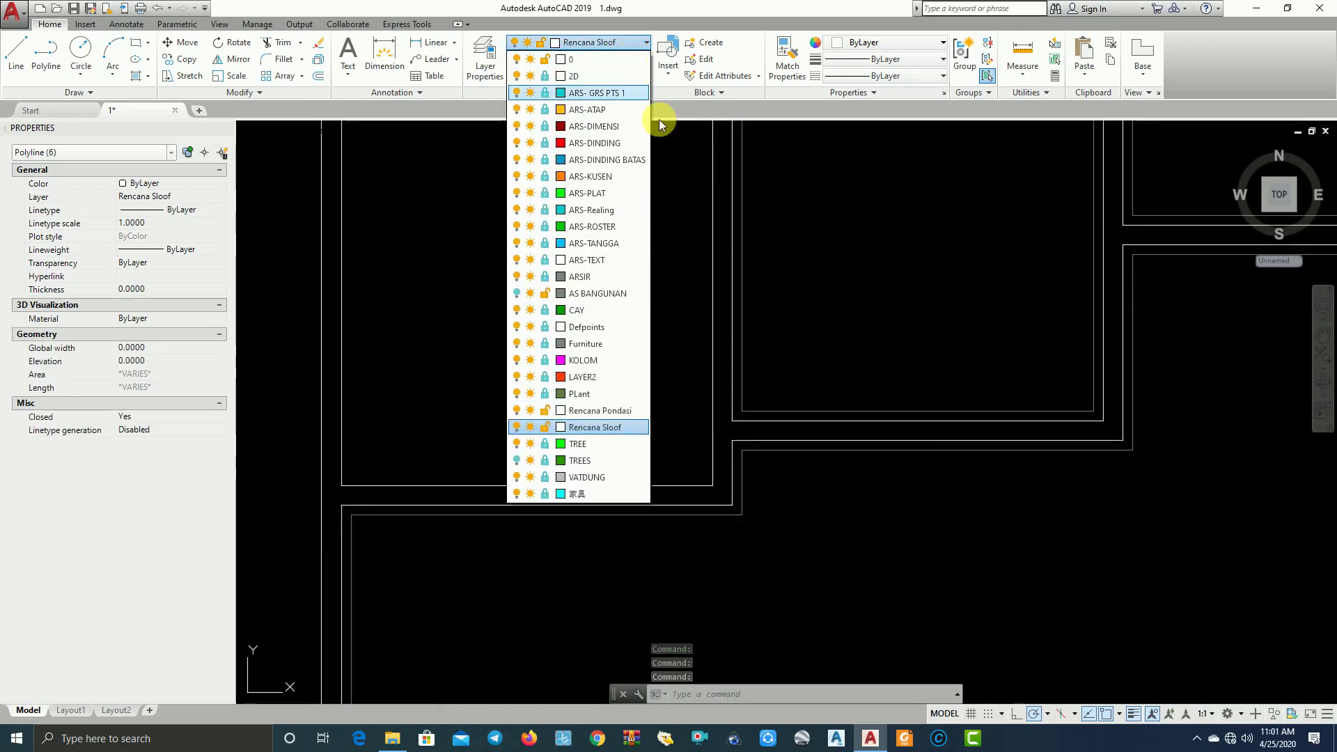
left_click(603, 411)
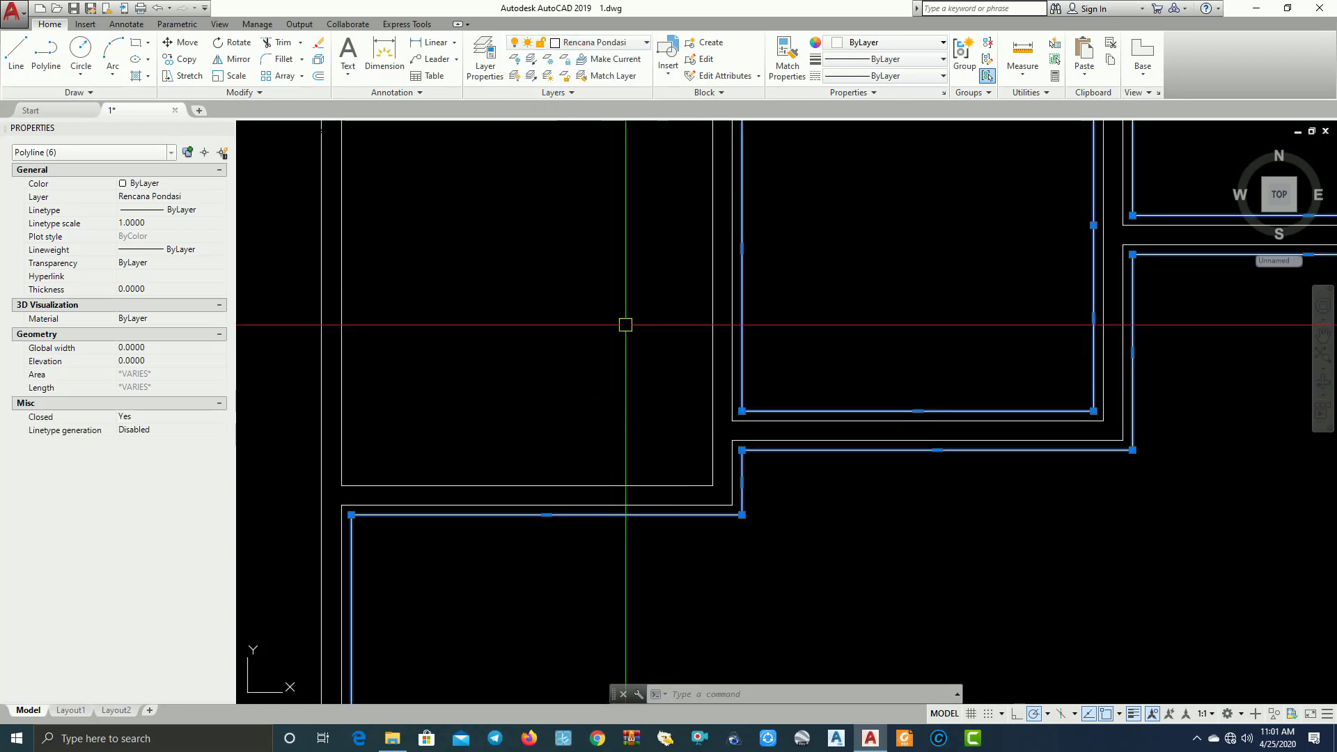
Set the Rencana Pondasi layer's colour to yellow index colour 50 and clear the selection
left_click(555, 44)
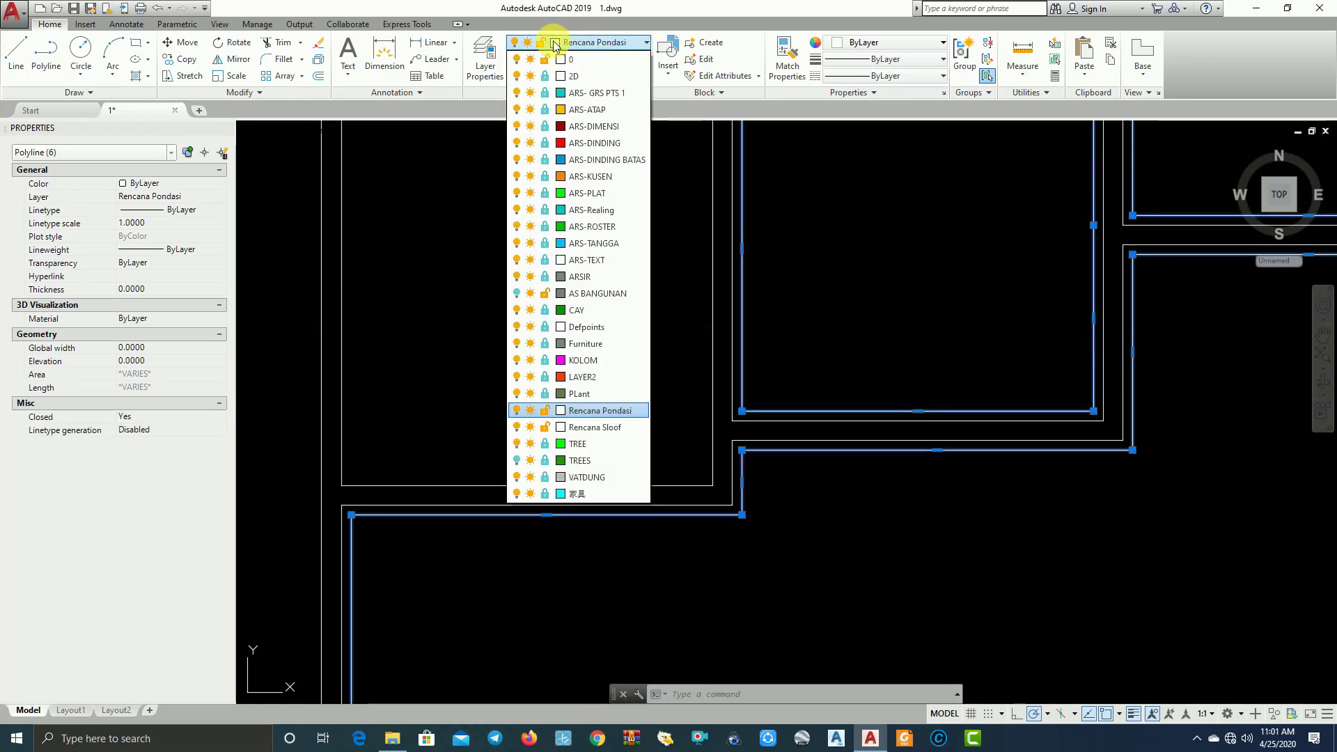
left_click(561, 411)
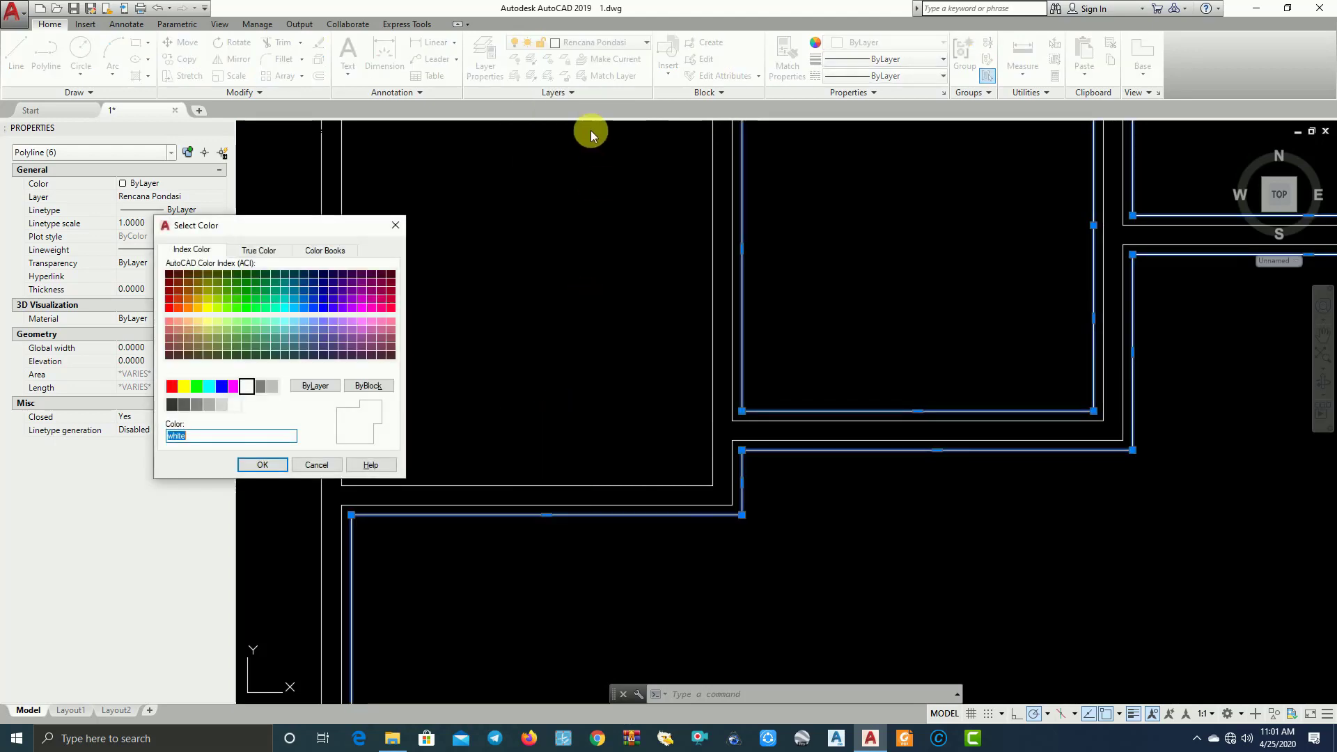
left_click(209, 309)
left_click(270, 467)
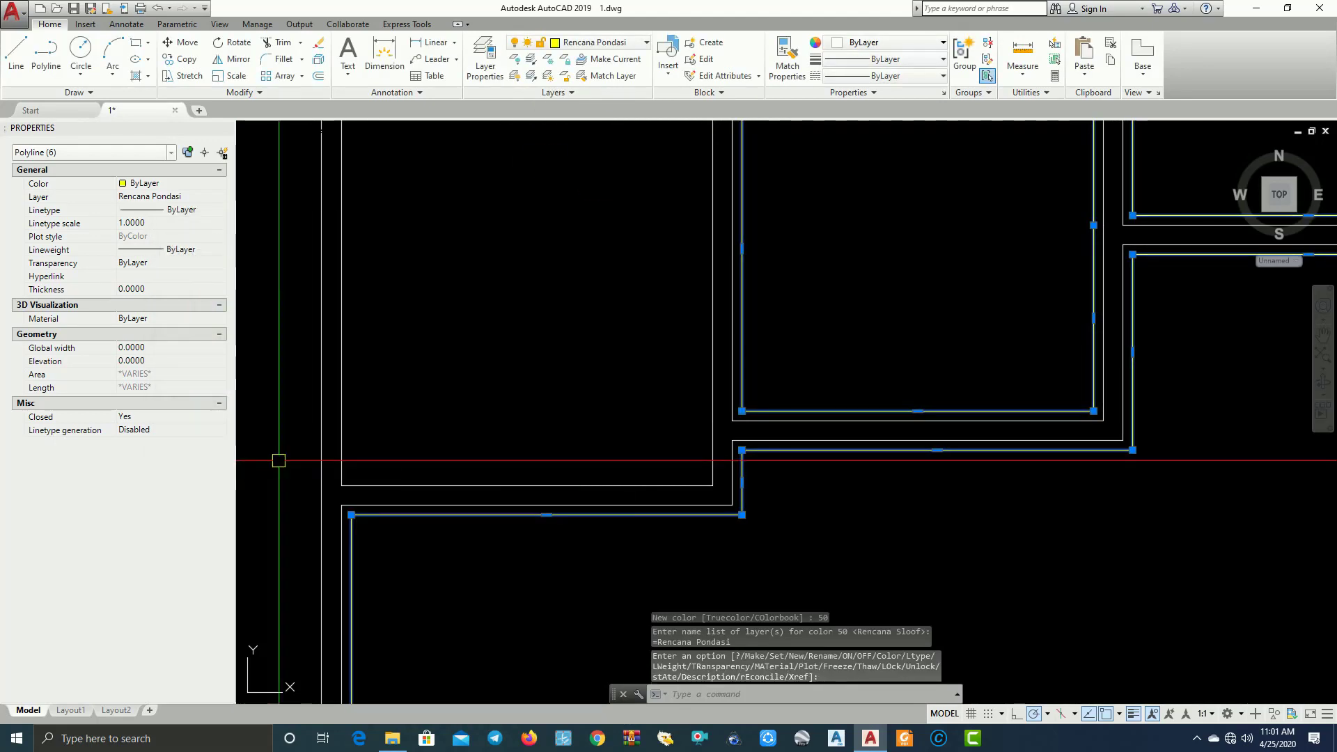
scroll(693, 456, "down", 2)
key("Escape")
key("Escape")
Examine the recoloured foundation outlines across the plan and compare them with the foundation cross-section
middle_click_drag(916, 397, 806, 502)
scroll(801, 496, "down", 2)
middle_click_drag(760, 456, 650, 352)
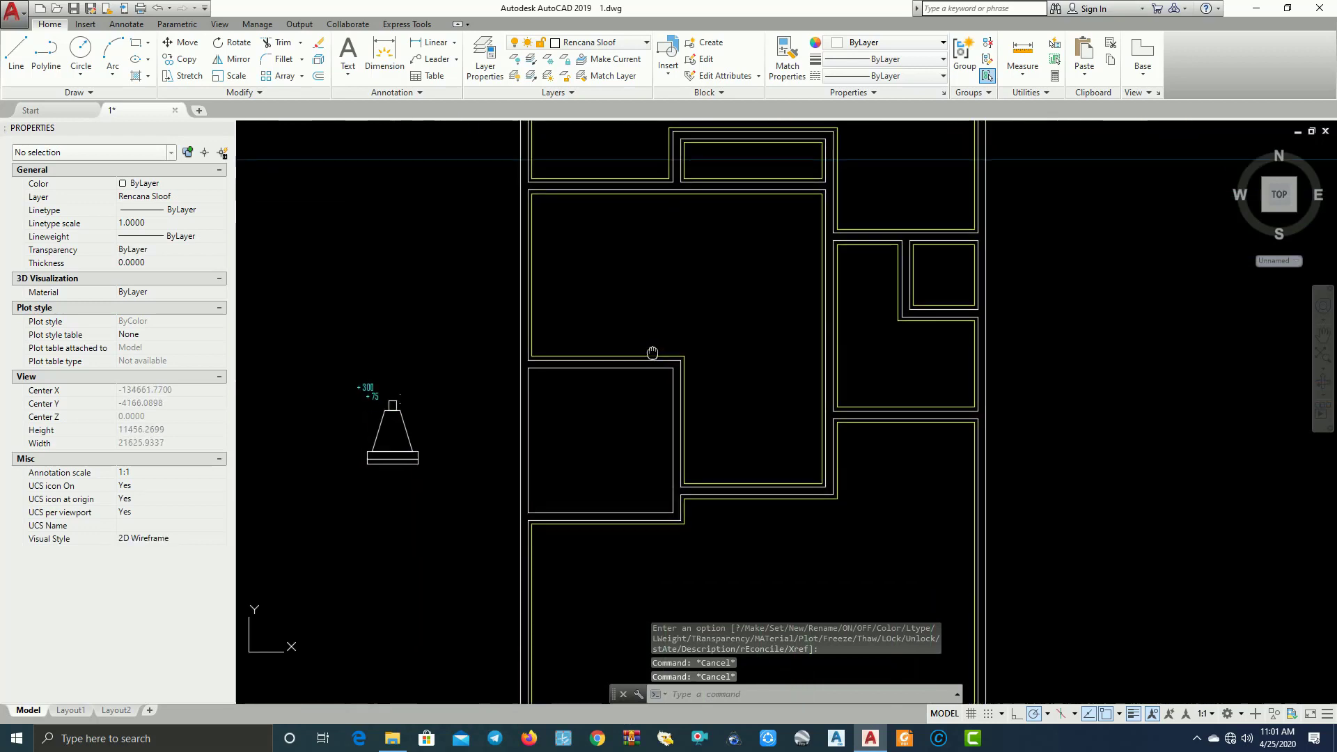
scroll(644, 456, "down", 1)
scroll(639, 409, "up", 1)
mouse_move(638, 409)
middle_mouse_down()
mouse_move(546, 479)
mouse_move(547, 493)
middle_mouse_up()
middle_click_drag(518, 500, 521, 440)
middle_click_drag(540, 438, 596, 442)
middle_click_drag(702, 420, 706, 496)
middle_click_drag(482, 399, 561, 397)
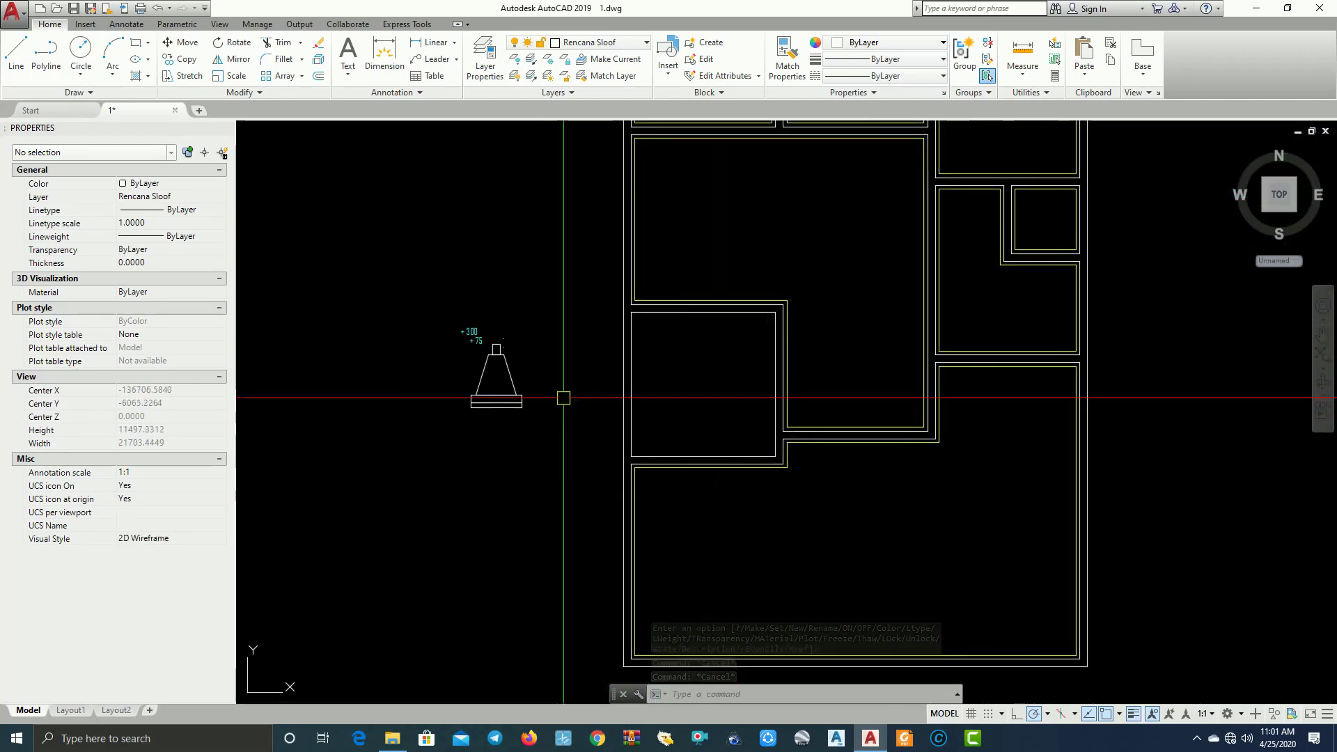
middle_click_drag(486, 423, 475, 449)
middle_click_drag(395, 442, 567, 442)
scroll(567, 388, "down", 1)
scroll(571, 371, "up", 1)
middle_click_drag(506, 408, 609, 373)
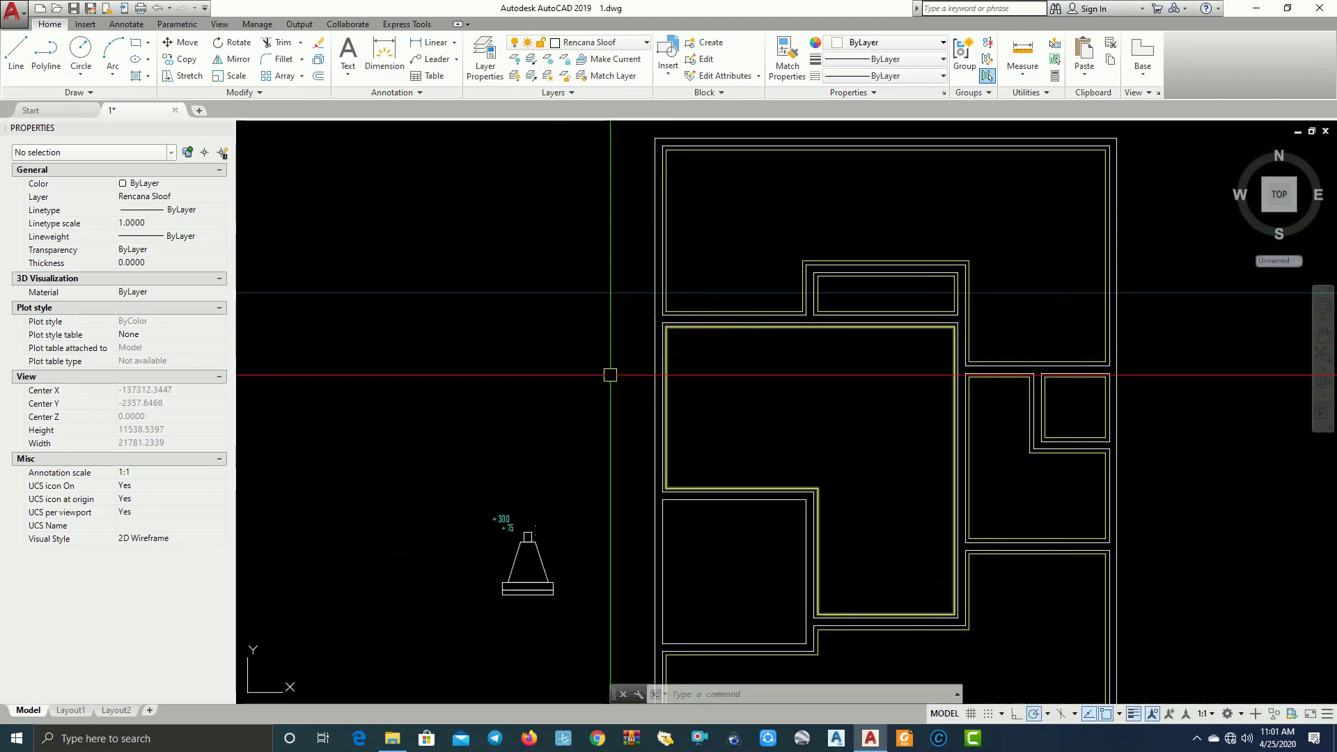
mouse_move(559, 433)
middle_mouse_down()
mouse_move(588, 376)
mouse_move(605, 391)
middle_mouse_up()
scroll(605, 391, "up", 2)
middle_click_drag(574, 488, 579, 418)
scroll(561, 427, "down", 1)
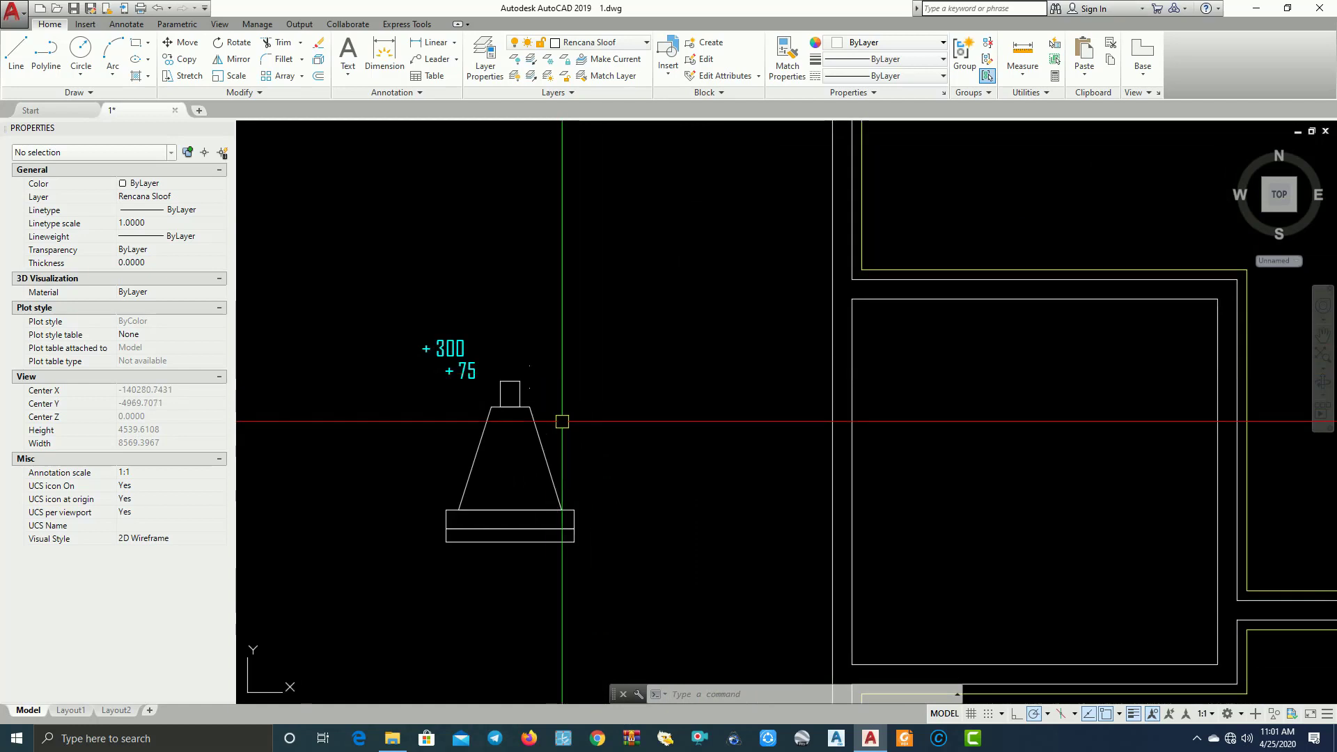
scroll(612, 379, "up", 2)
scroll(698, 398, "down", 3)
Offset the outline of the rectangular room nearest the cross-section inward by 75
middle_click_drag(768, 339, 719, 364)
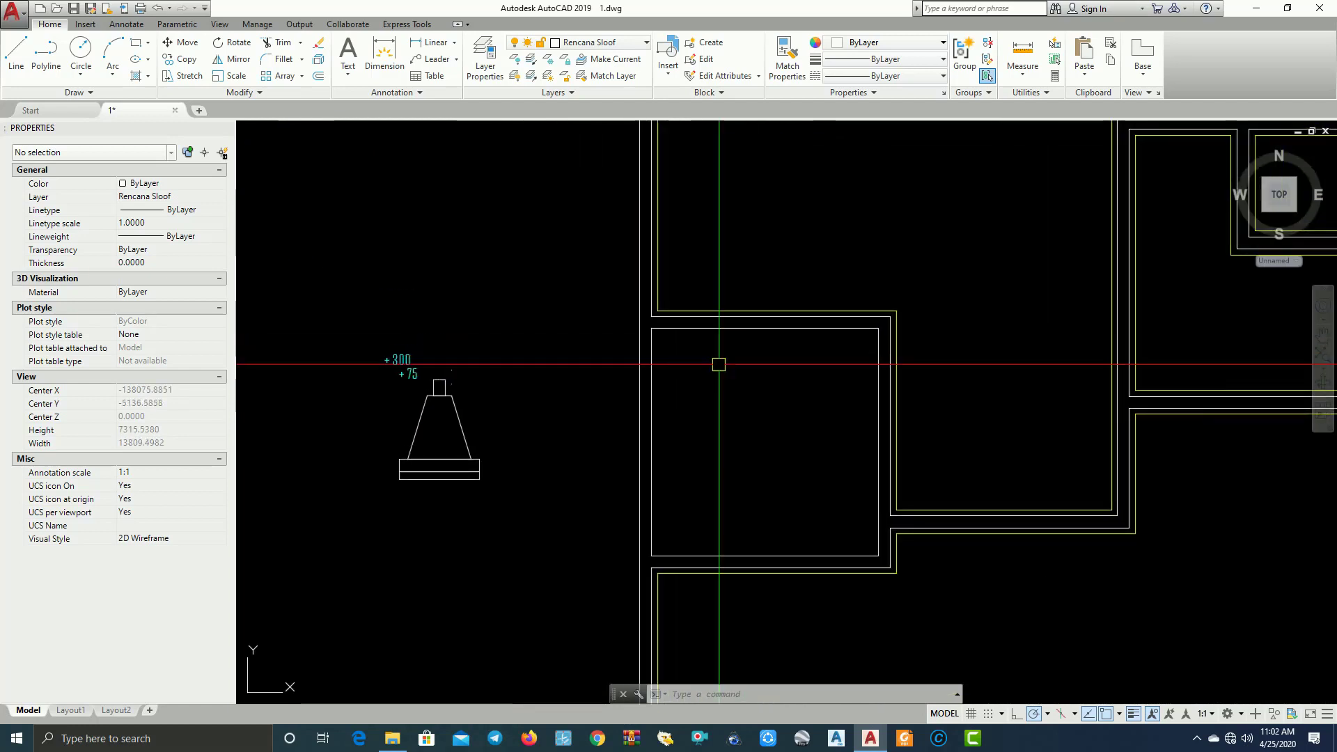
key("Return")
key("Return")
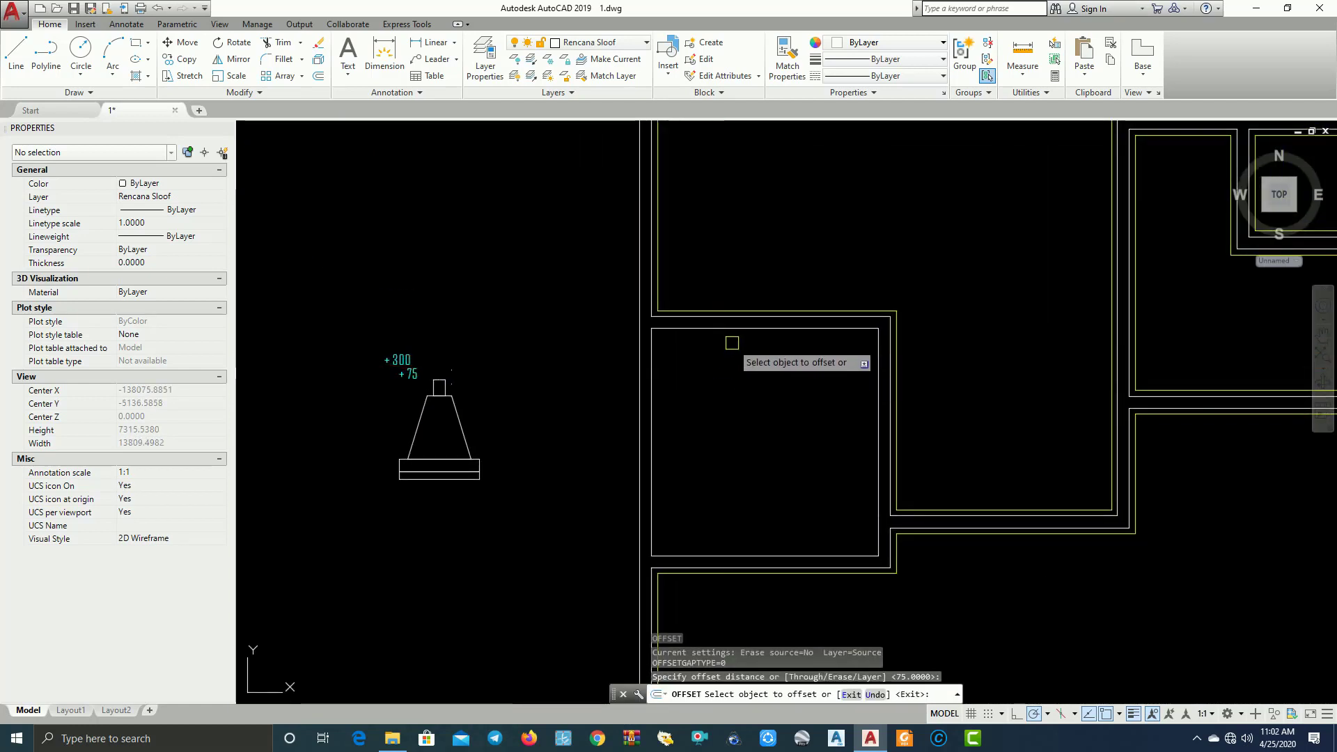
left_click(743, 328)
left_click(740, 422)
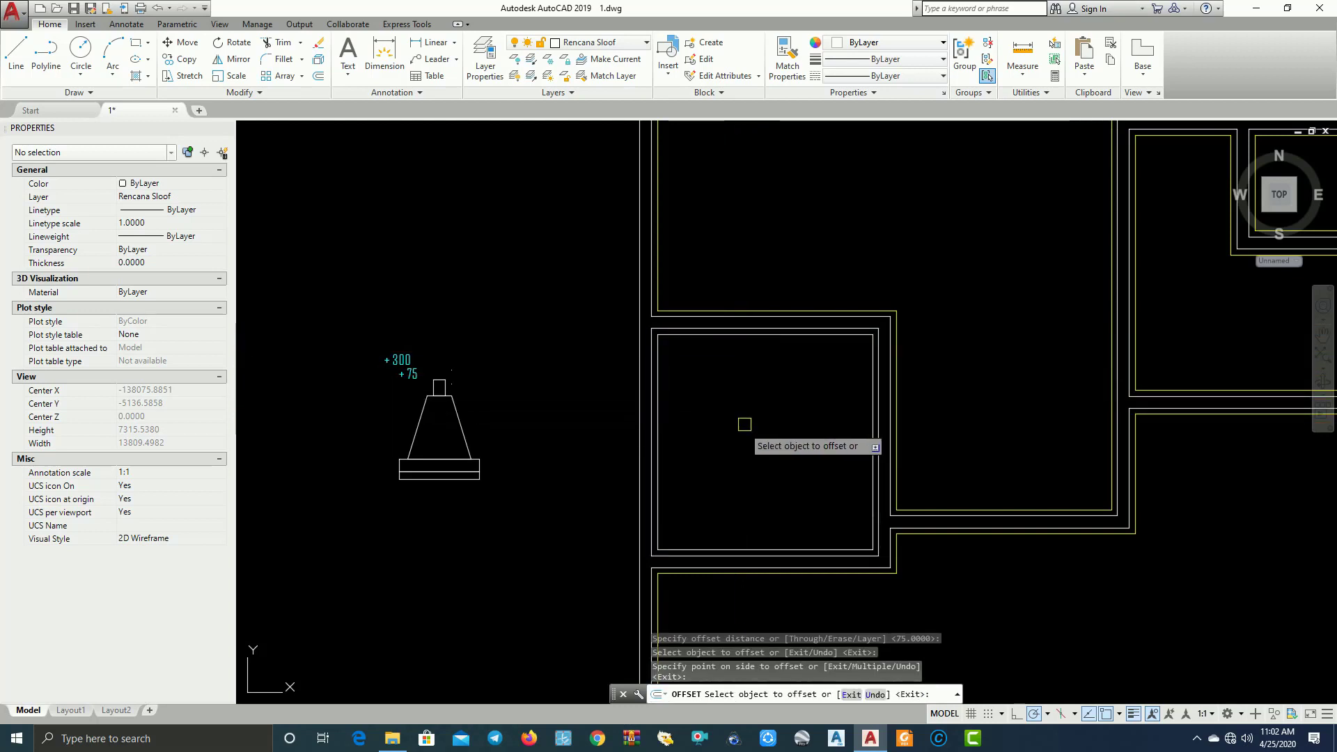
key("Escape")
Match the properties of the adjacent yellow foundation outline onto the rectangular room's new inner outline
type("ma")
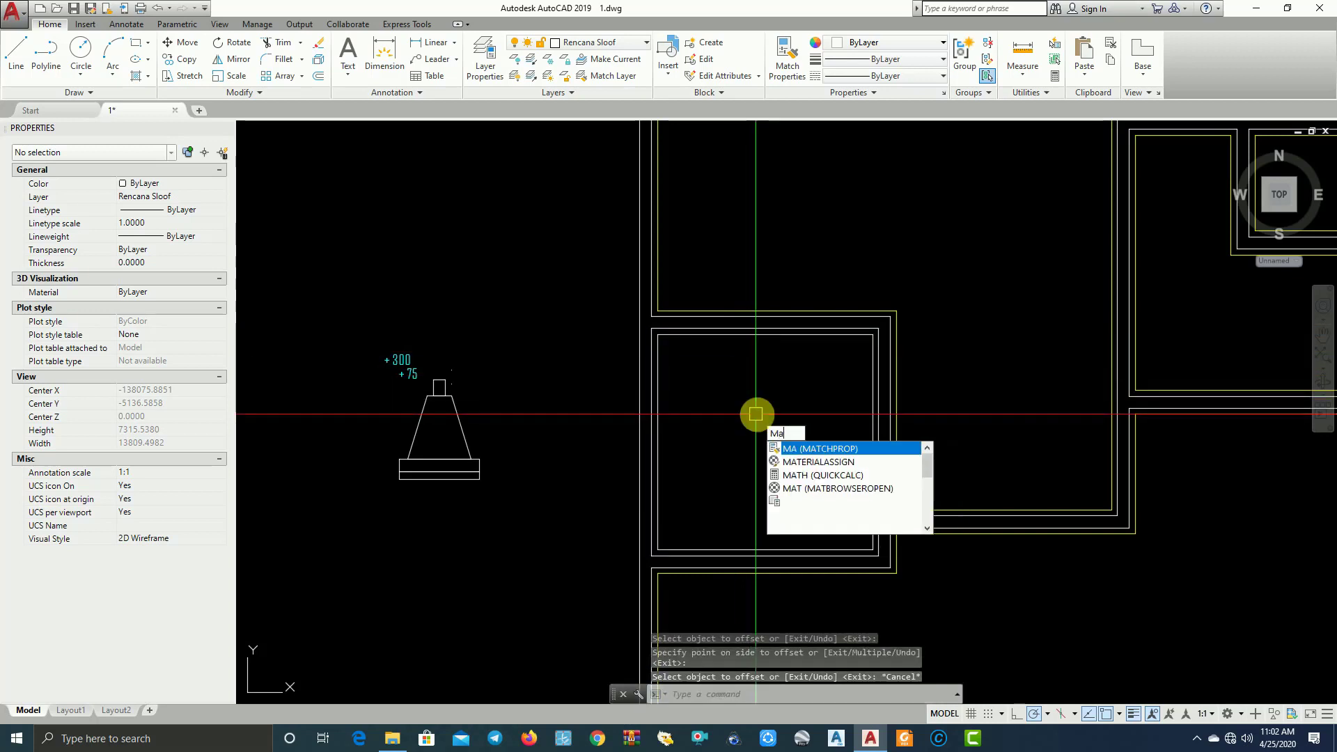
left_click(826, 449)
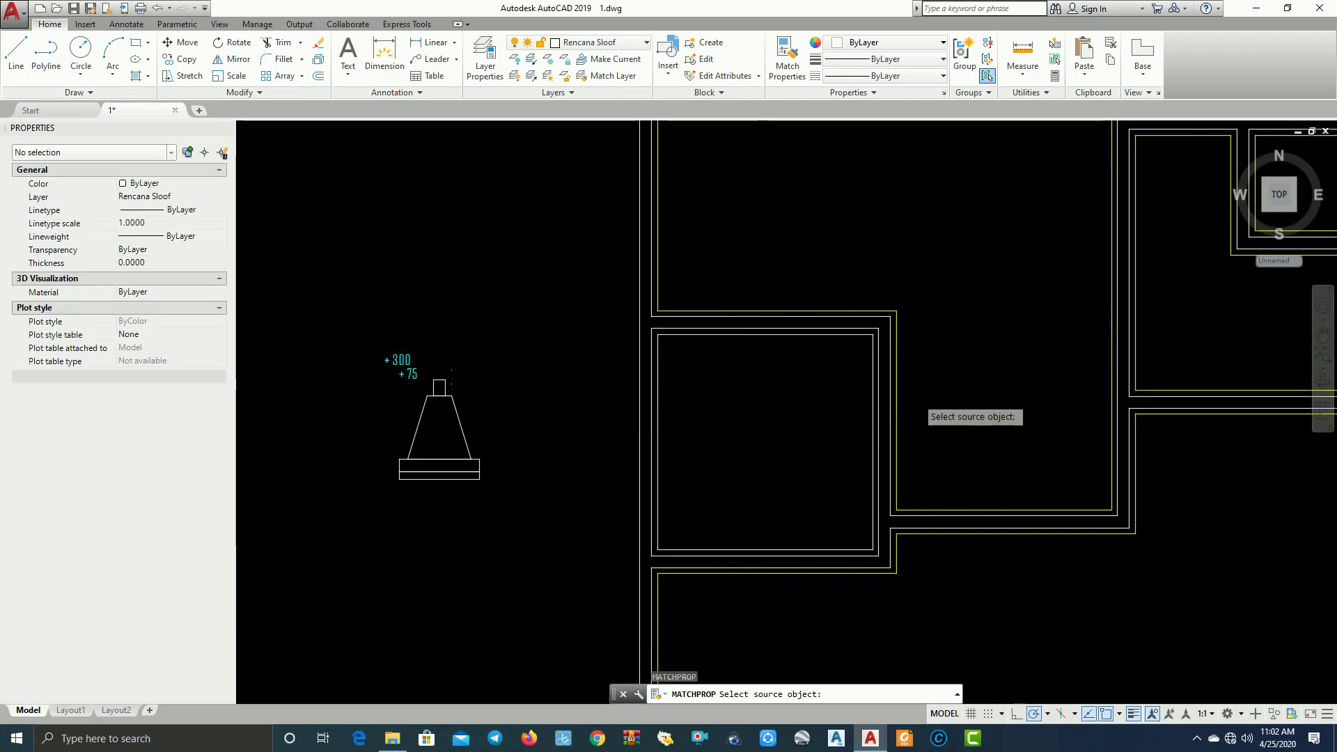
scroll(921, 348, "up", 2)
left_click(858, 285)
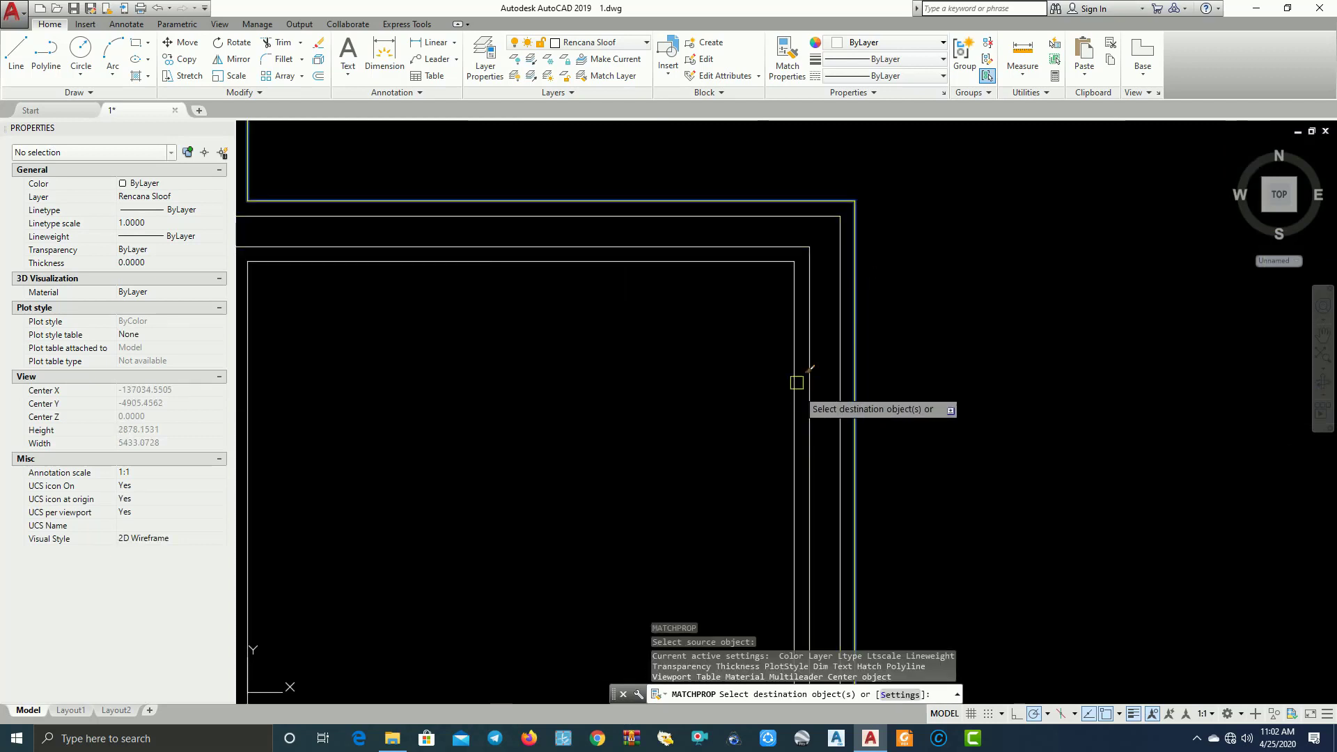
scroll(584, 367, "down", 6)
key("Escape")
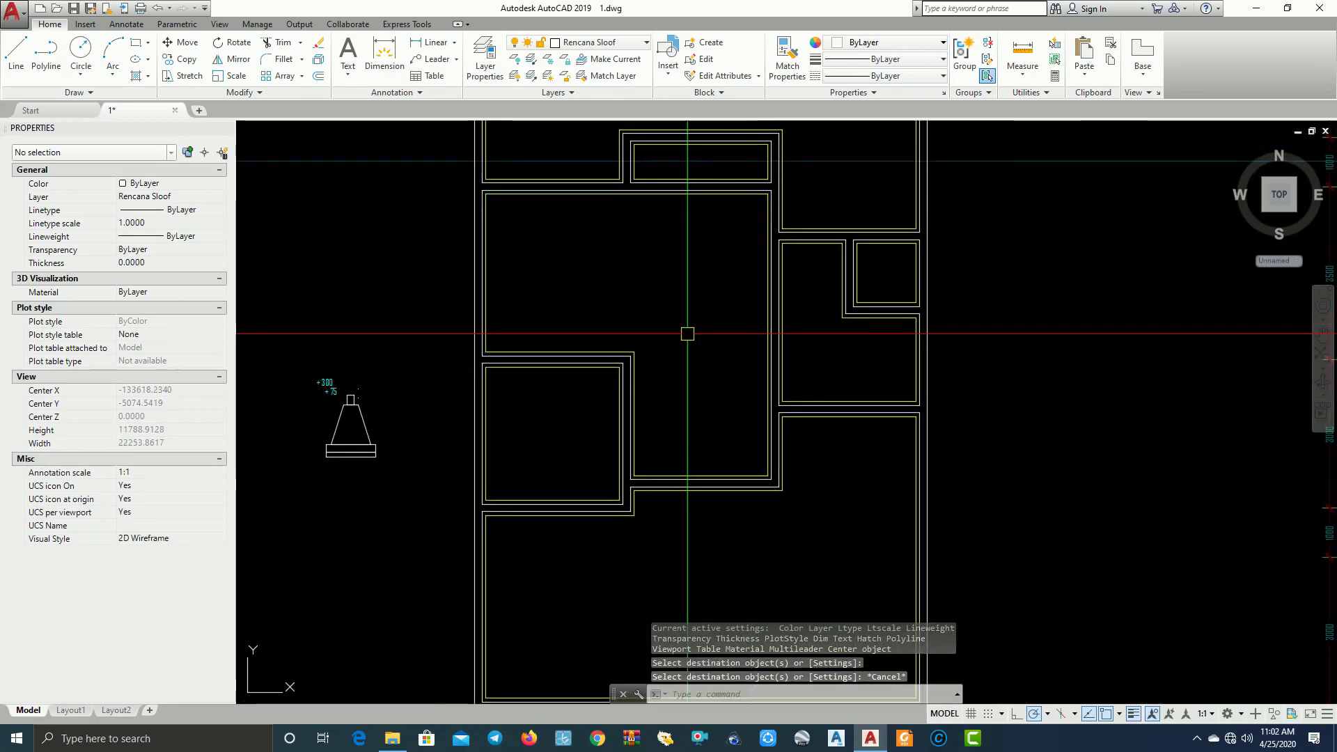
middle_click_drag(690, 331, 771, 455)
scroll(473, 512, "up", 6)
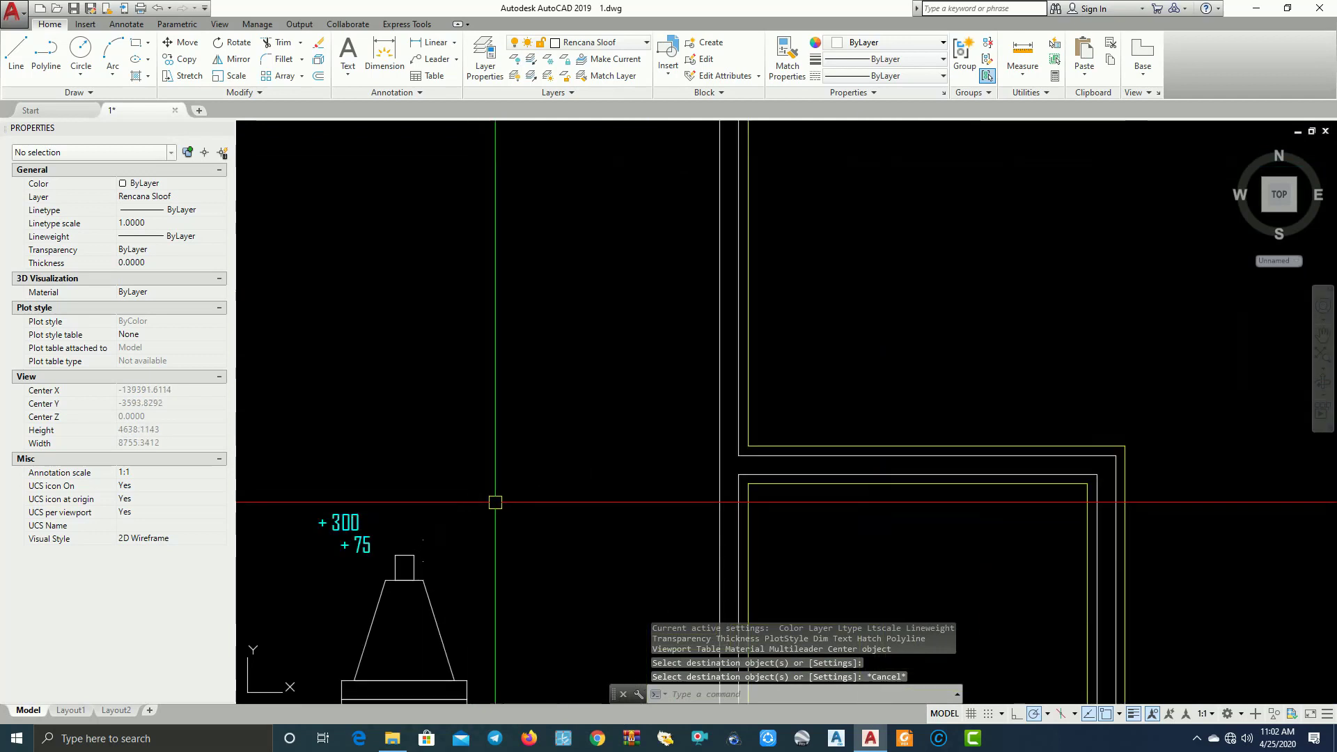
scroll(573, 376, "down", 3)
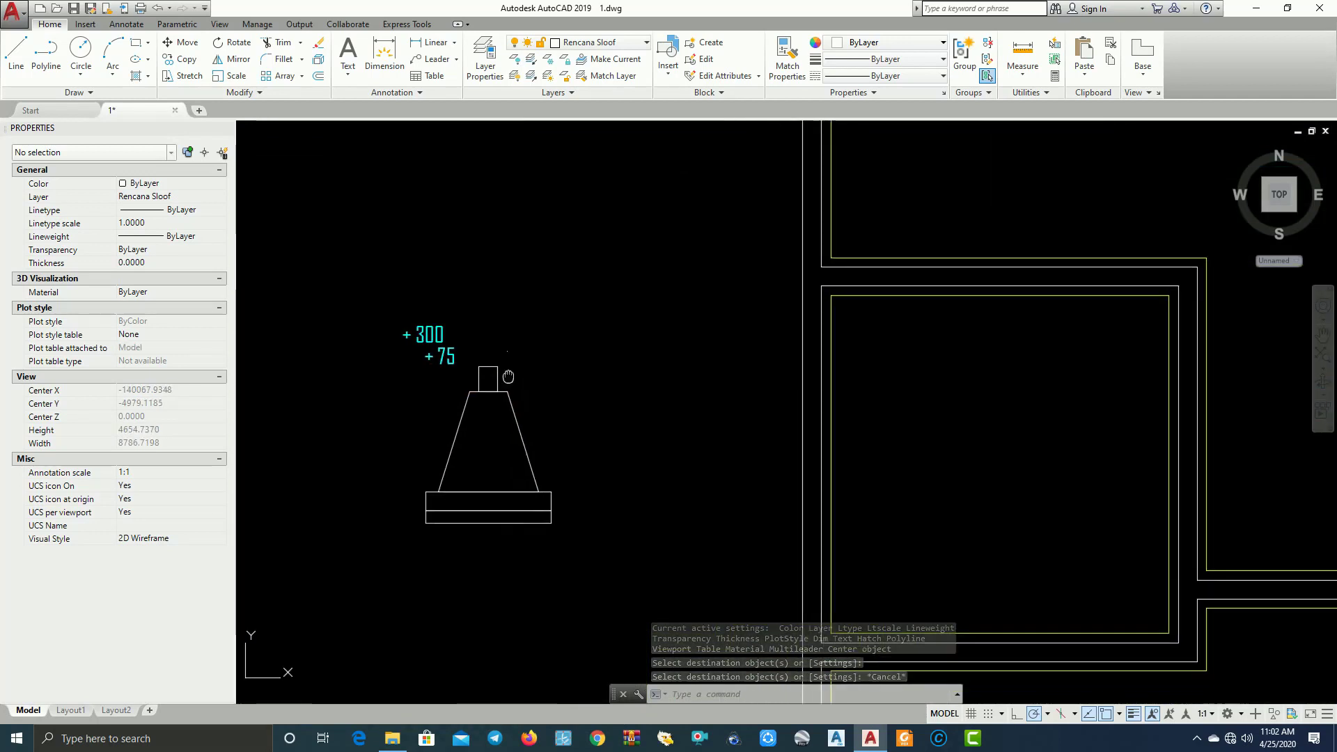
scroll(453, 418, "up", 3)
left_click(427, 50)
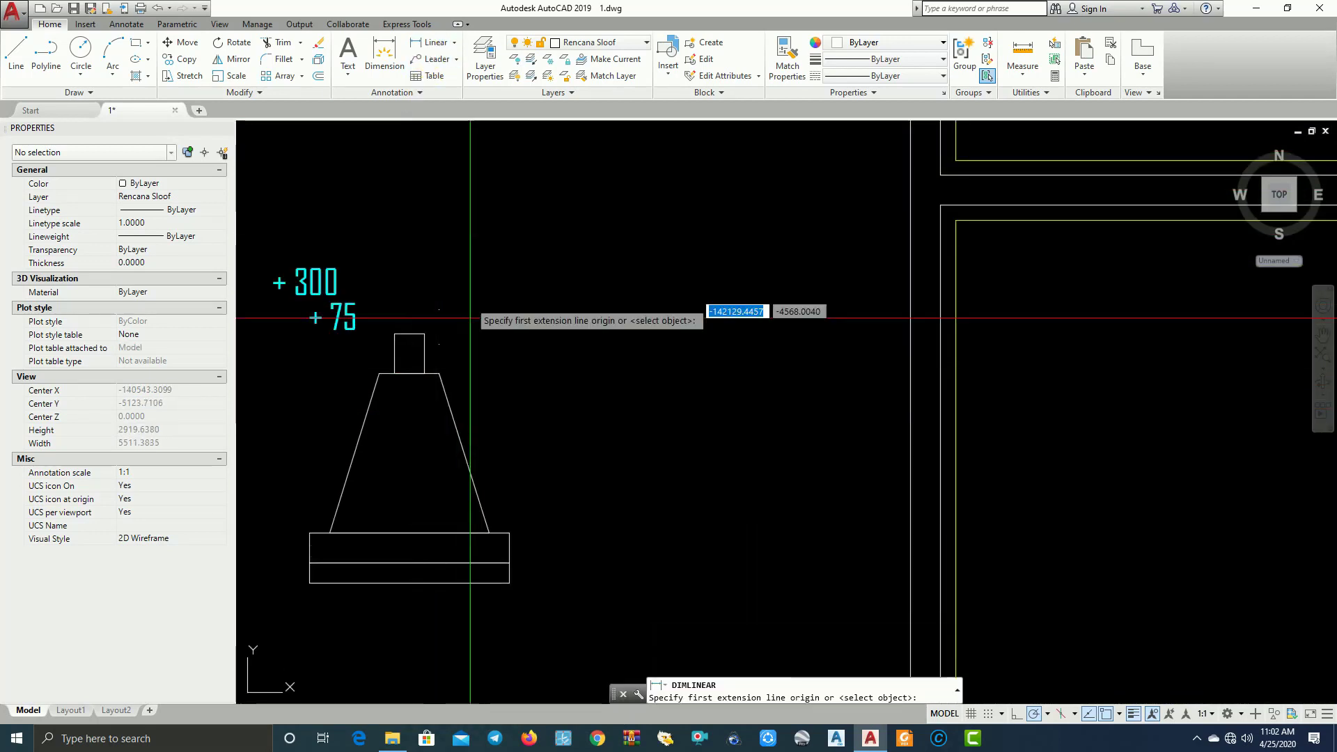
left_click(439, 374)
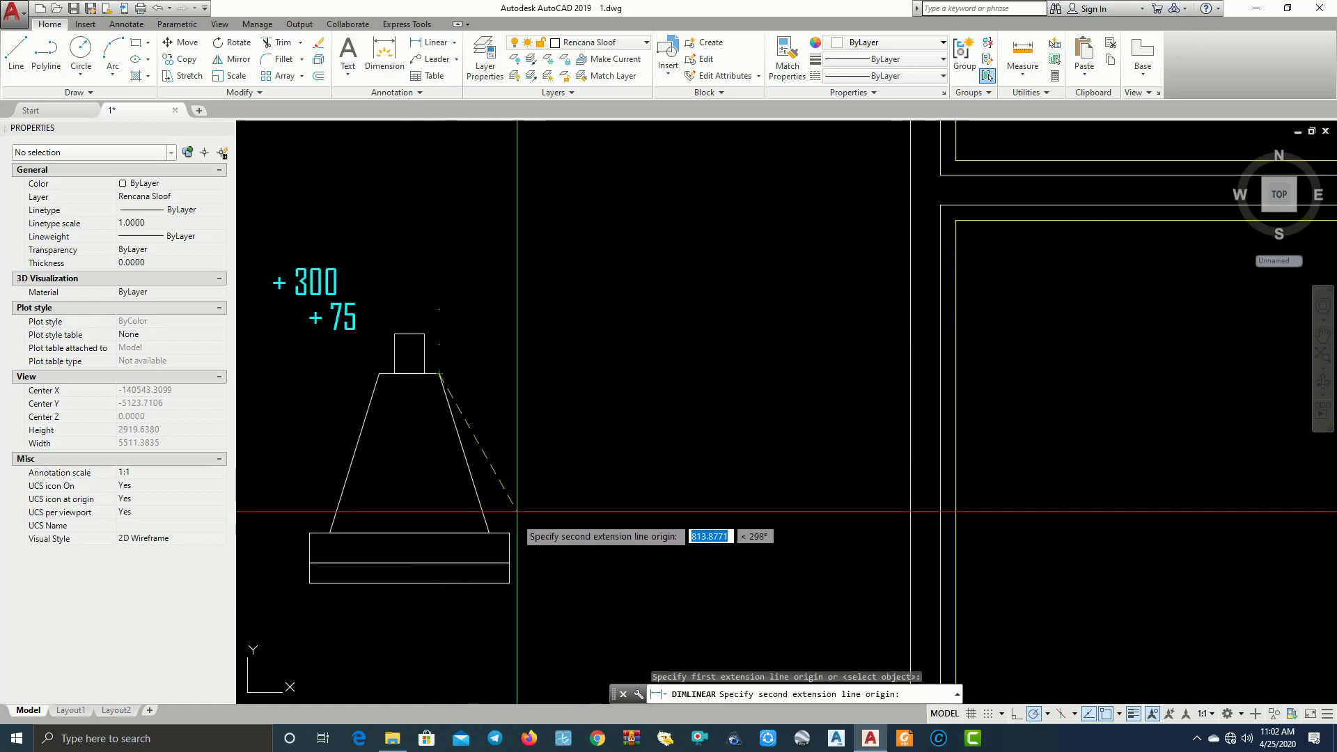
scroll(517, 511, "up", 2)
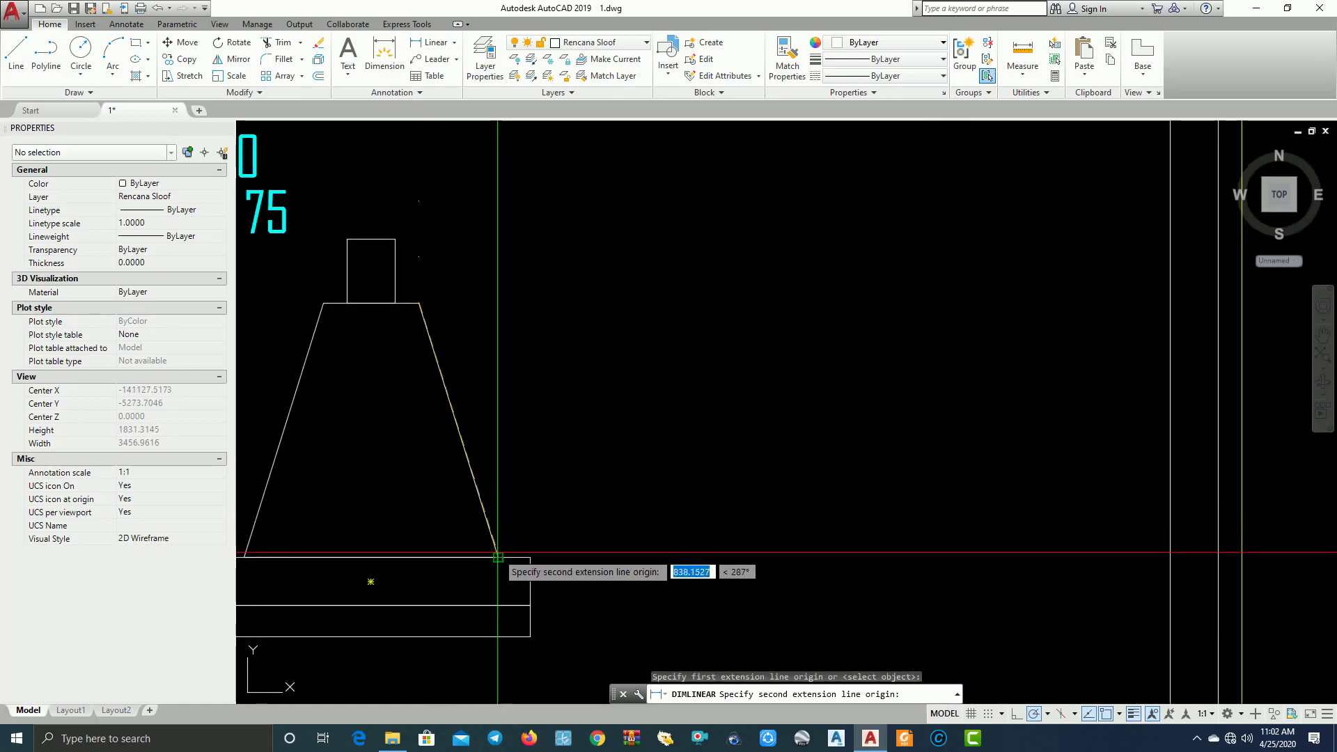
left_click(497, 552)
middle_click_drag(555, 303, 613, 390)
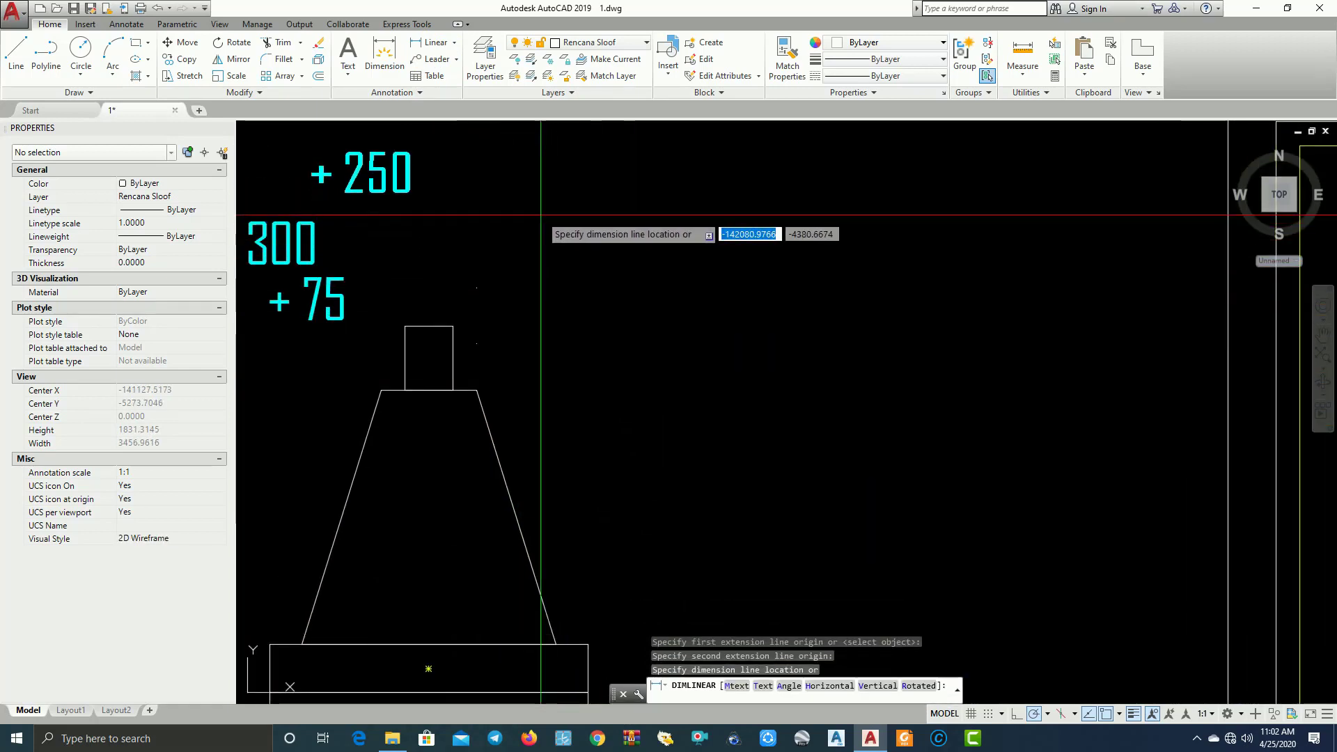
middle_click_drag(541, 215, 577, 269)
key("Escape")
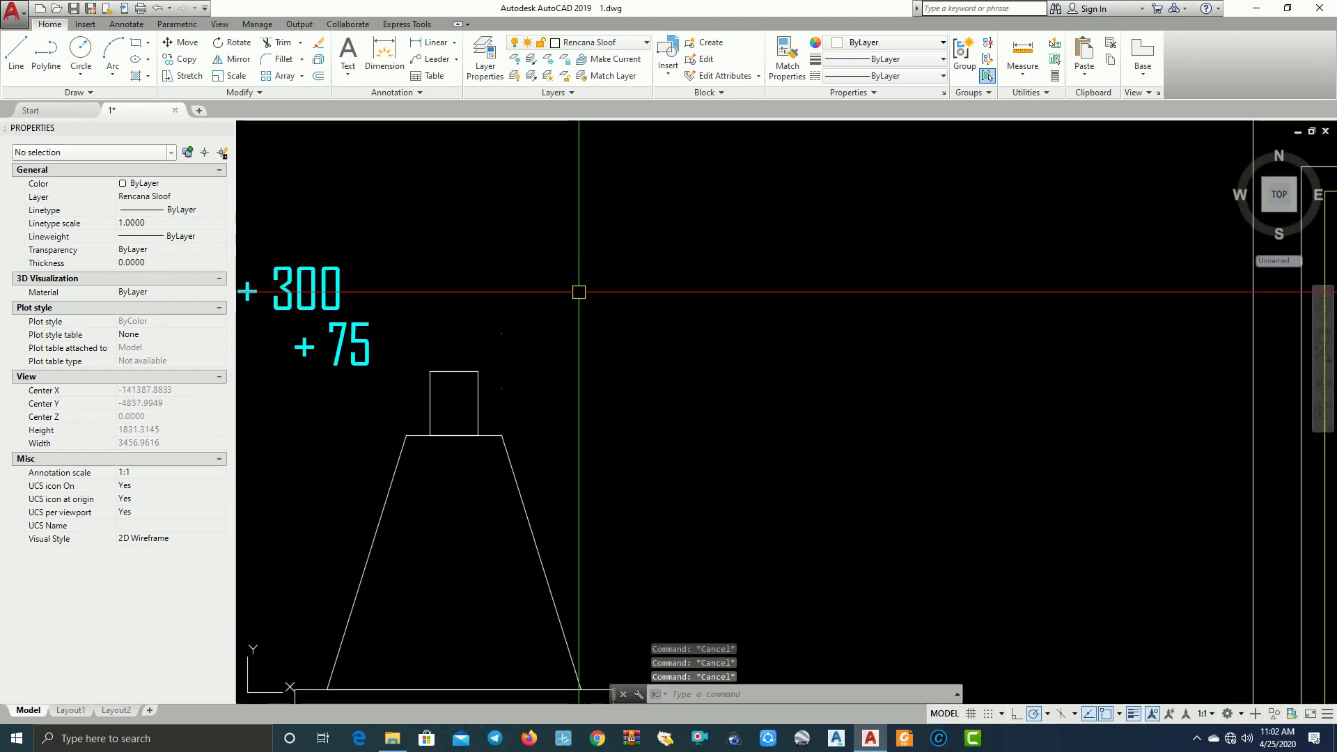
Draw vertical construction lines through the upper and lower ends of the cross-section's right sloping edge
type("XL")
key("Return")
type("v")
key("Return")
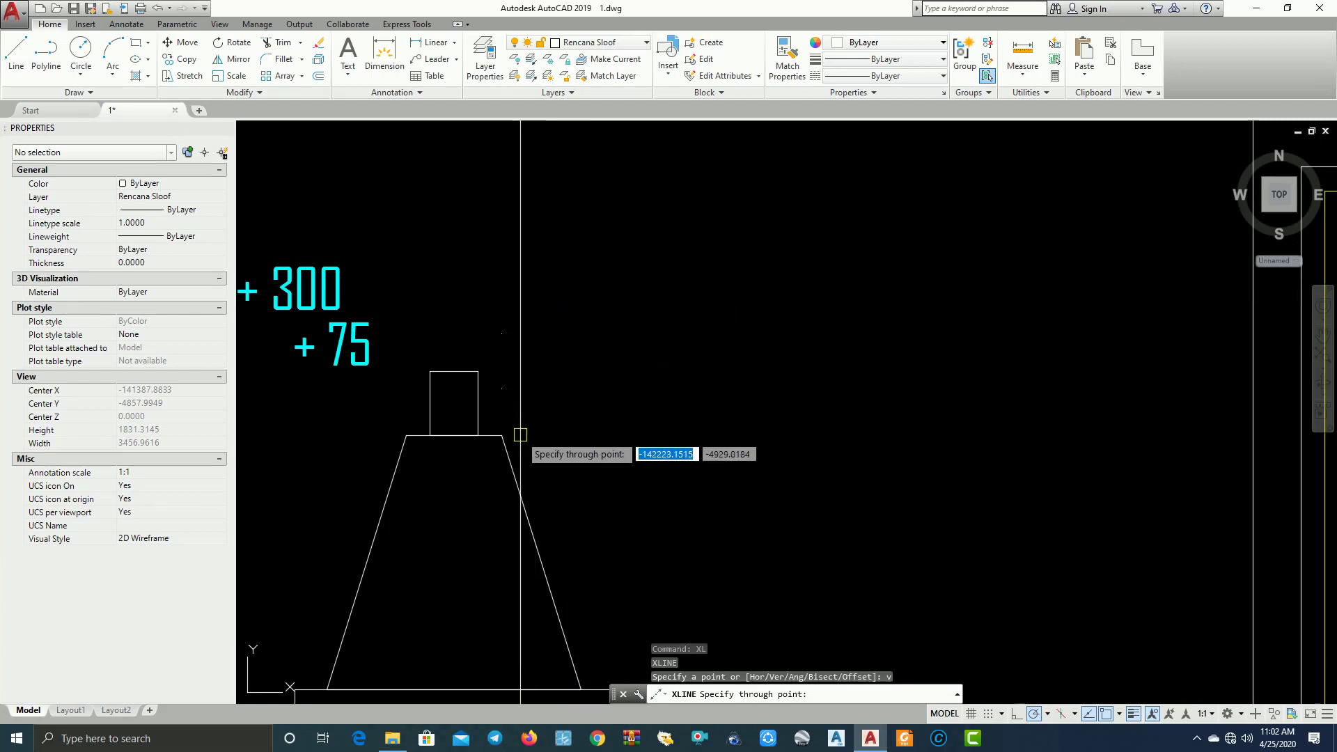
left_click(501, 435)
middle_click_drag(584, 446, 606, 337)
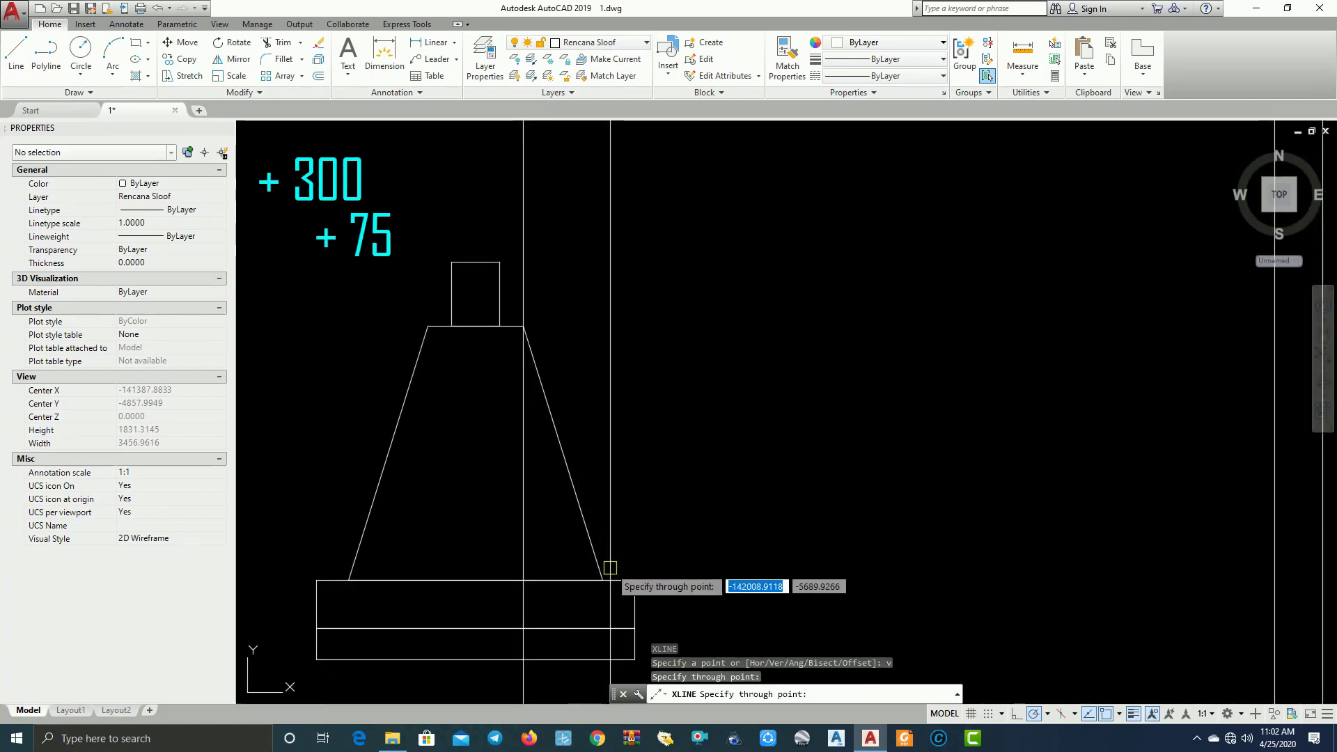
key("Return")
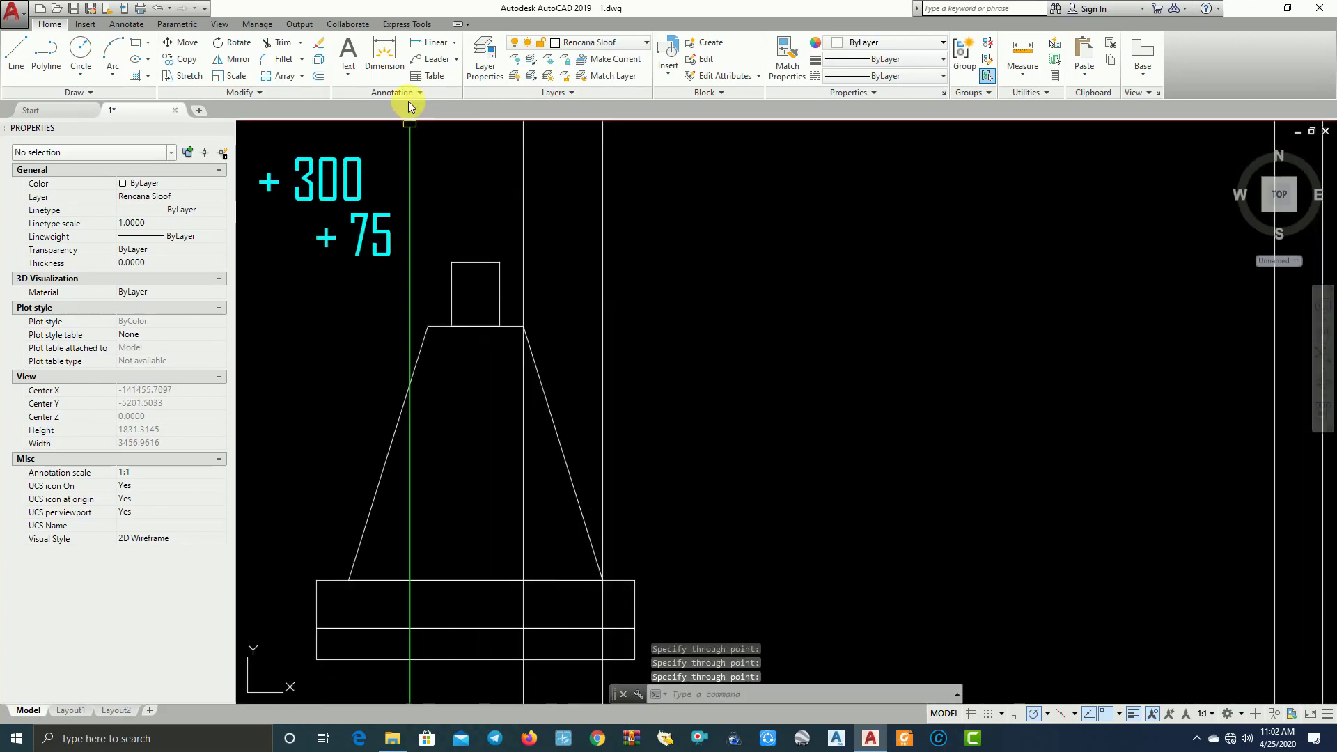
Measure the horizontal distance between the two construction lines at the cross-section with a temporary linear dimension
left_click(446, 46)
left_click(523, 326)
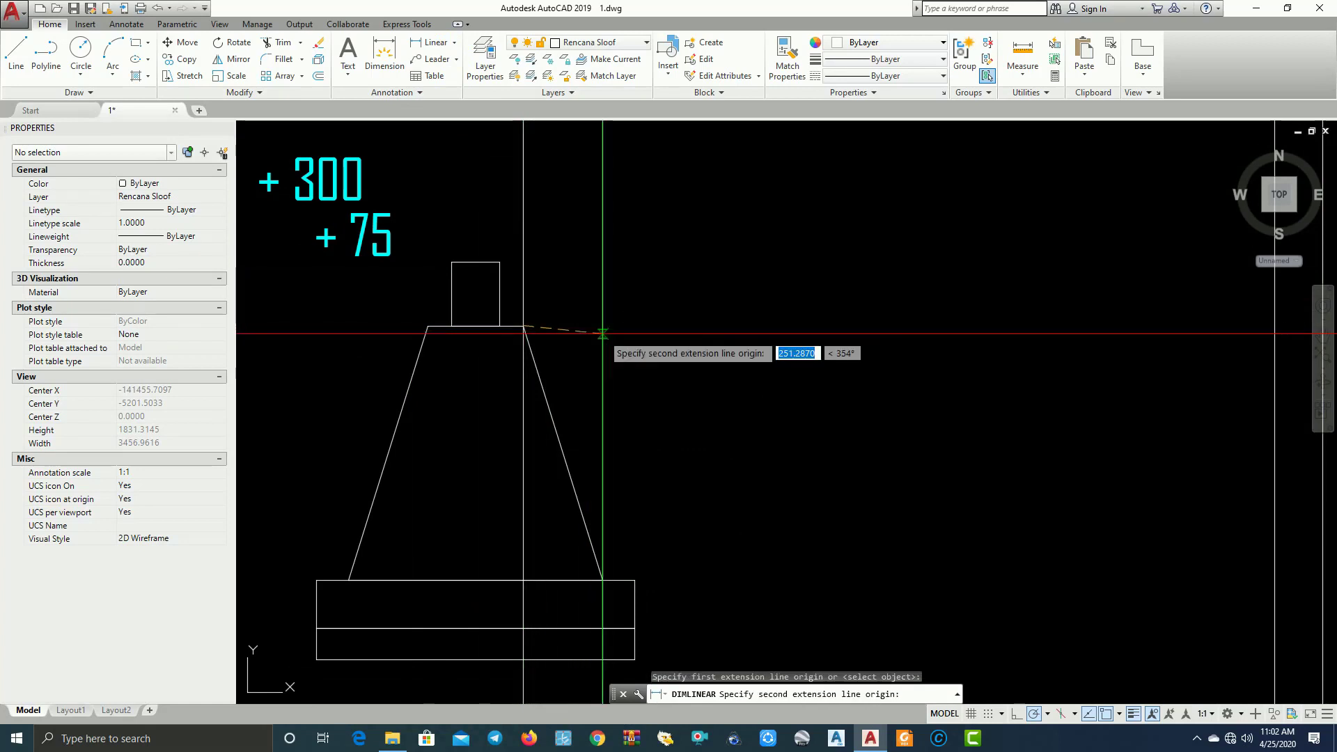
left_click(603, 325)
key("Escape")
scroll(666, 323, "down", 3)
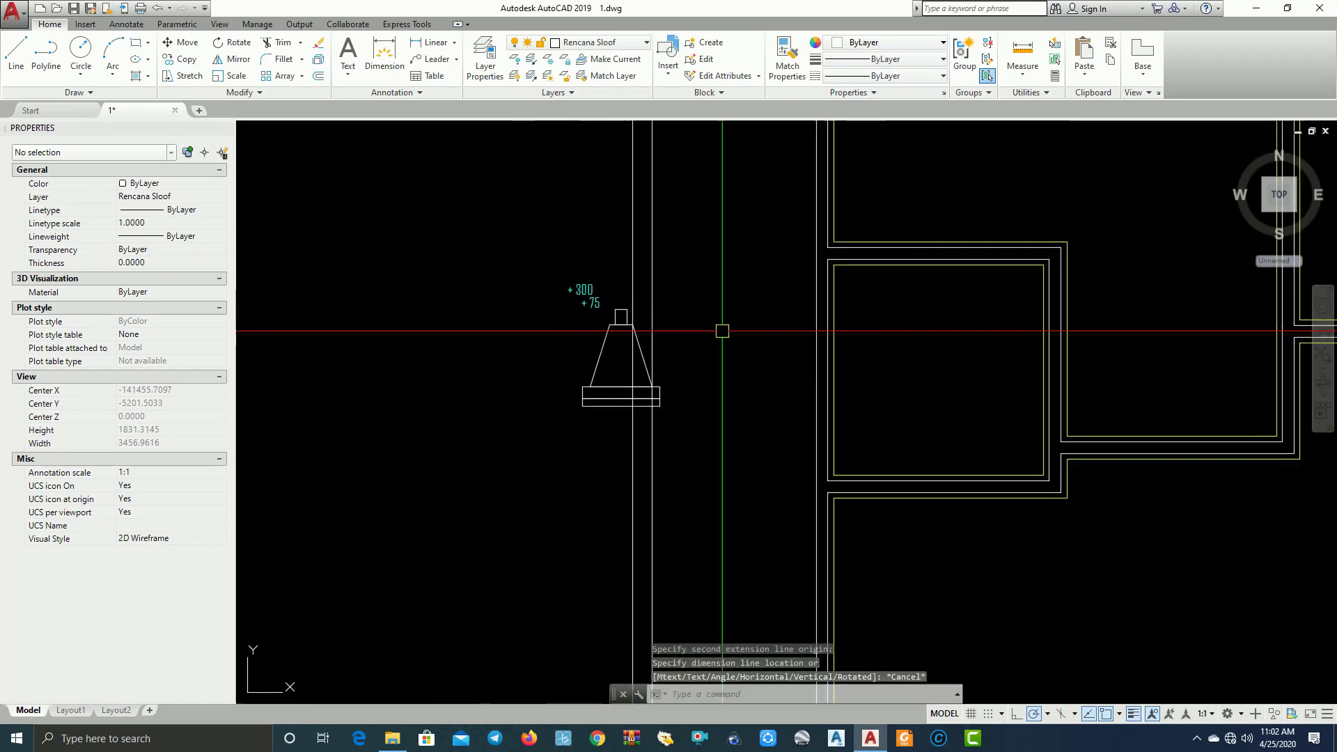
Offset the yellow foundation outline of the large central L-shaped room inward by 250
middle_click_drag(779, 333, 614, 427)
scroll(720, 390, "down", 2)
scroll(843, 361, "up", 2)
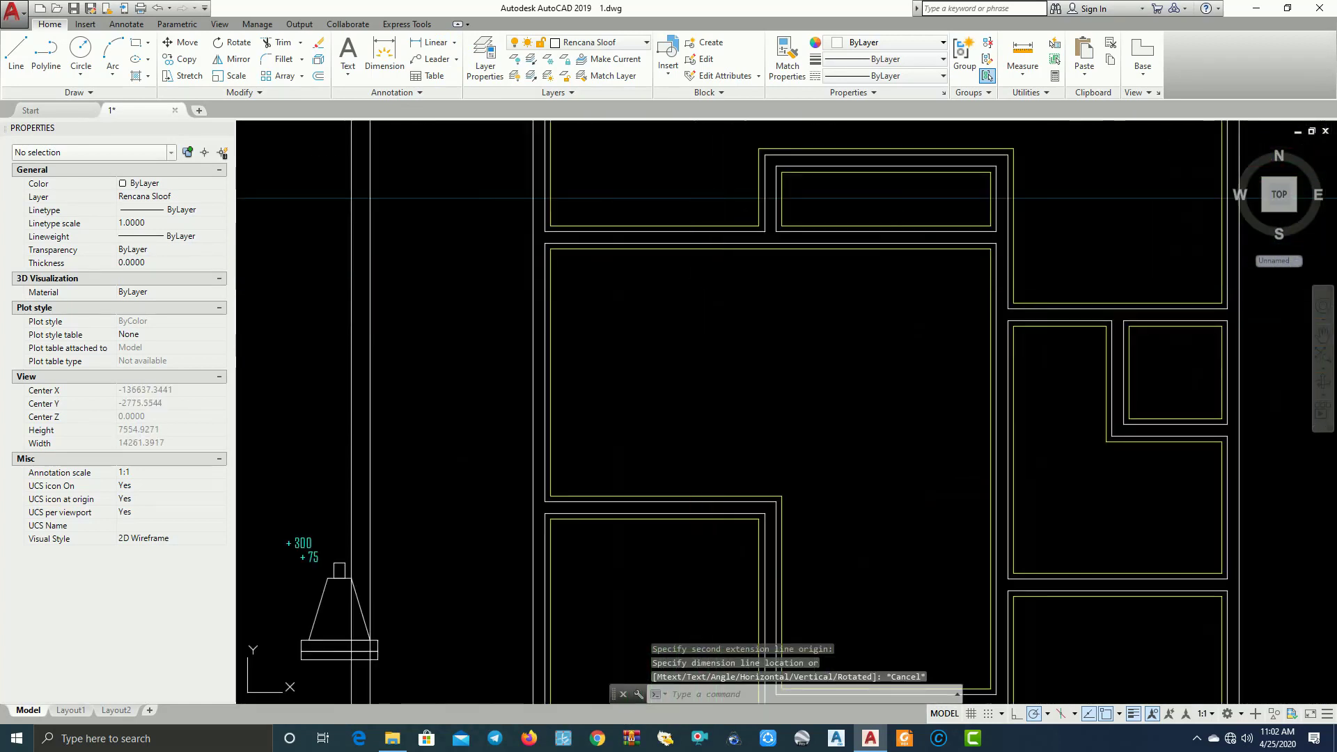
type("o")
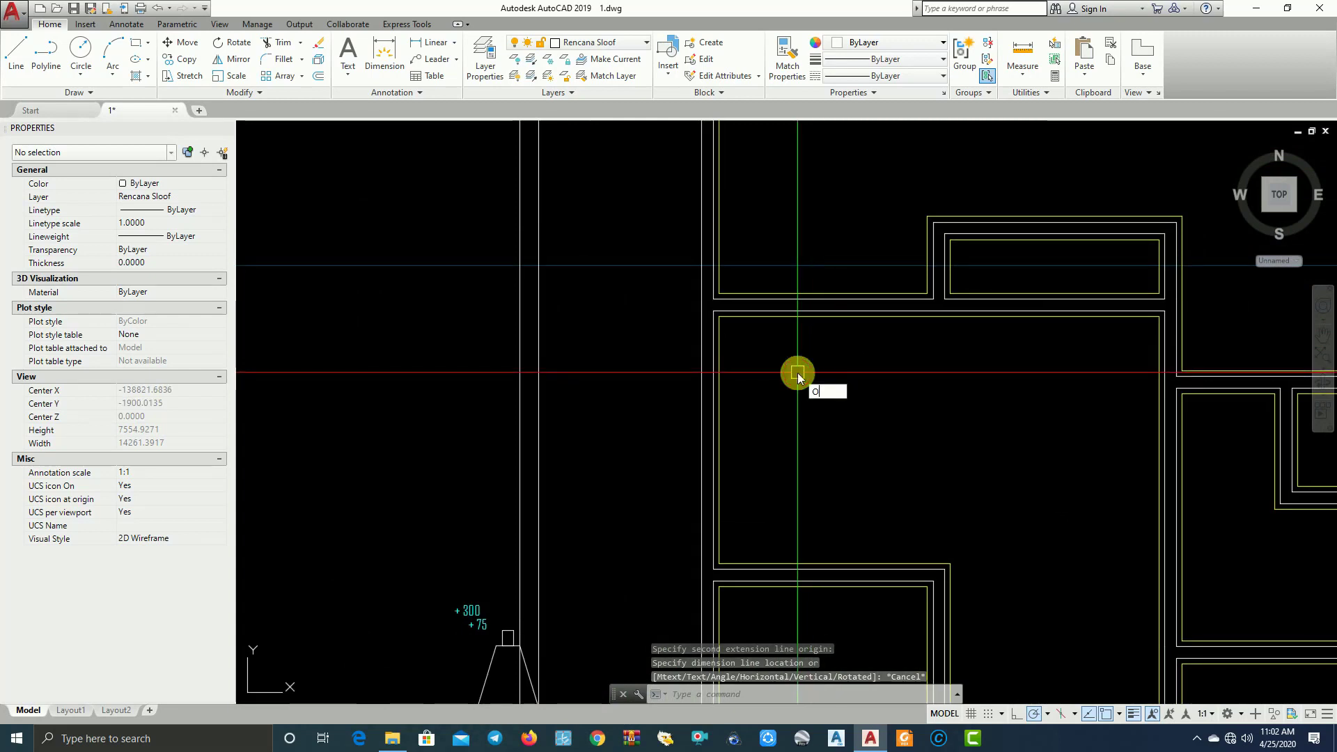
key("Return")
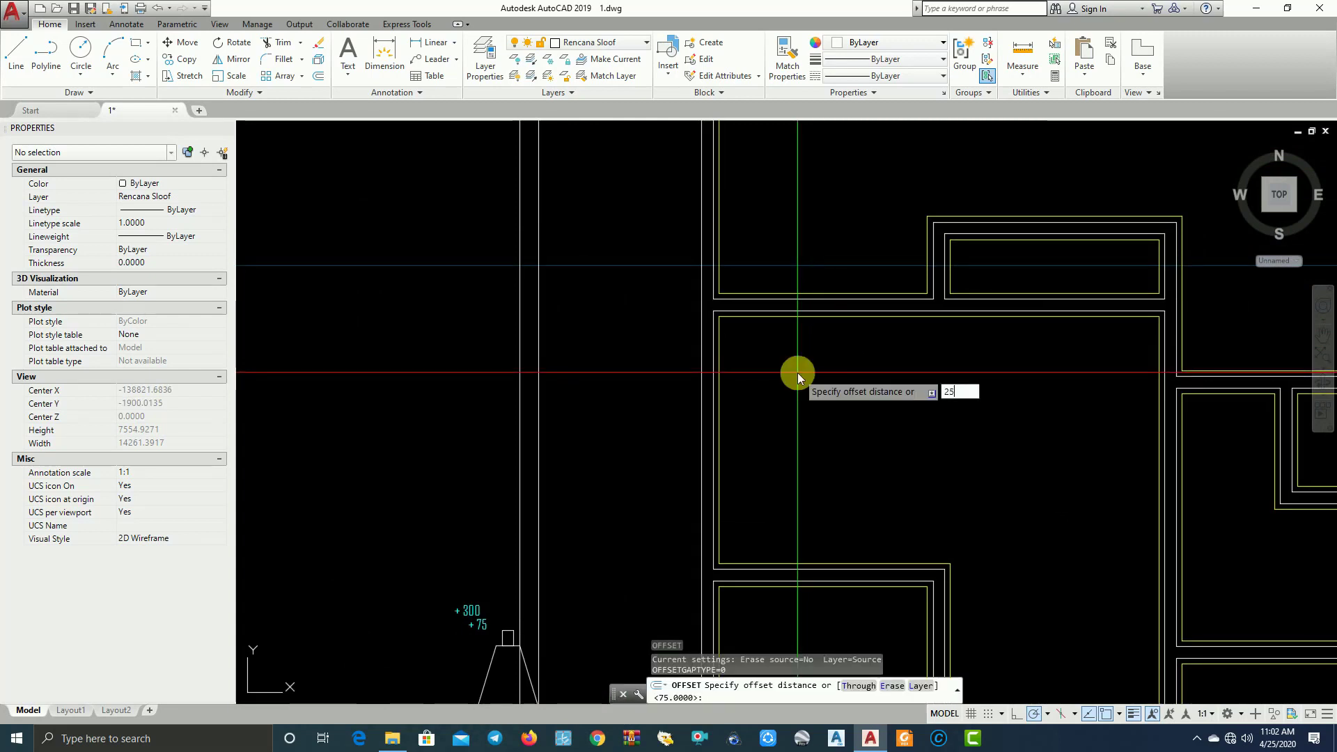
key("Return")
left_click(830, 317)
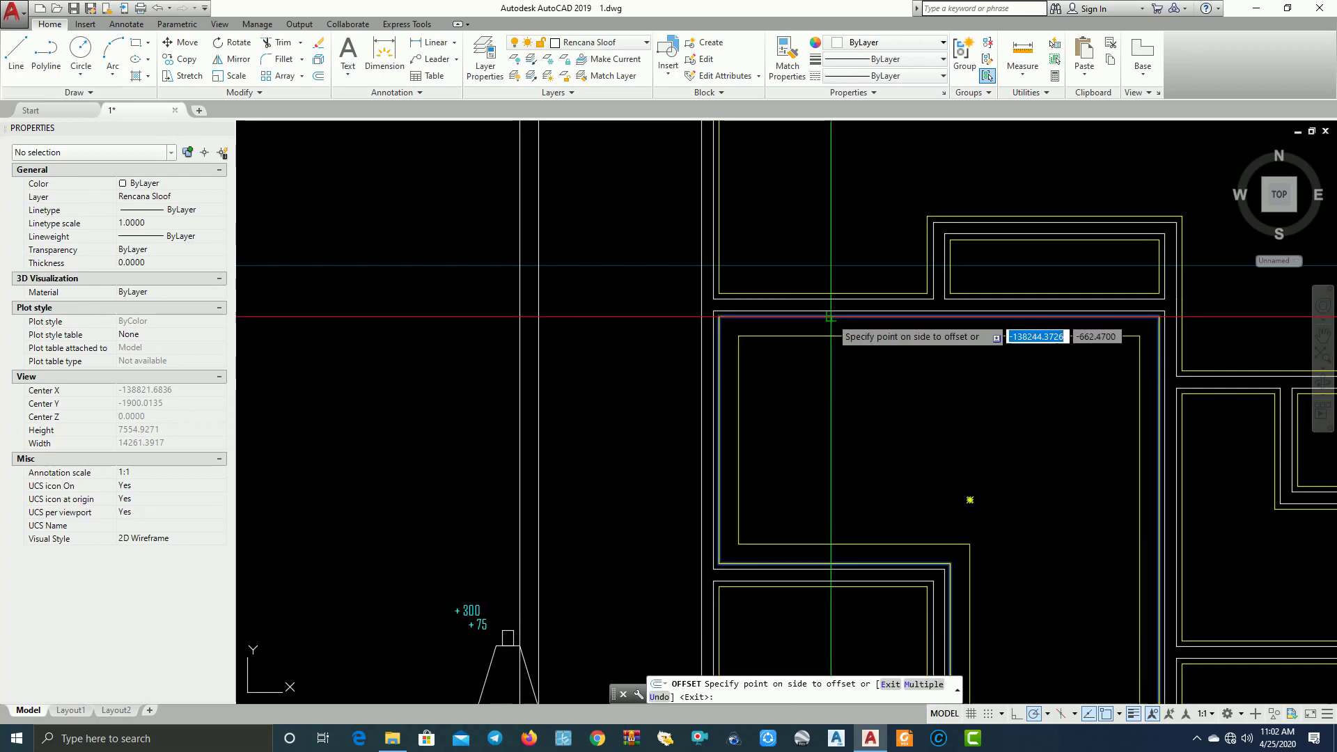
left_click(833, 369)
Offset the yellow outlines of the smaller L-shaped room and the adjacent small square room inward by 250
scroll(843, 382, "down", 2)
scroll(937, 379, "up", 2)
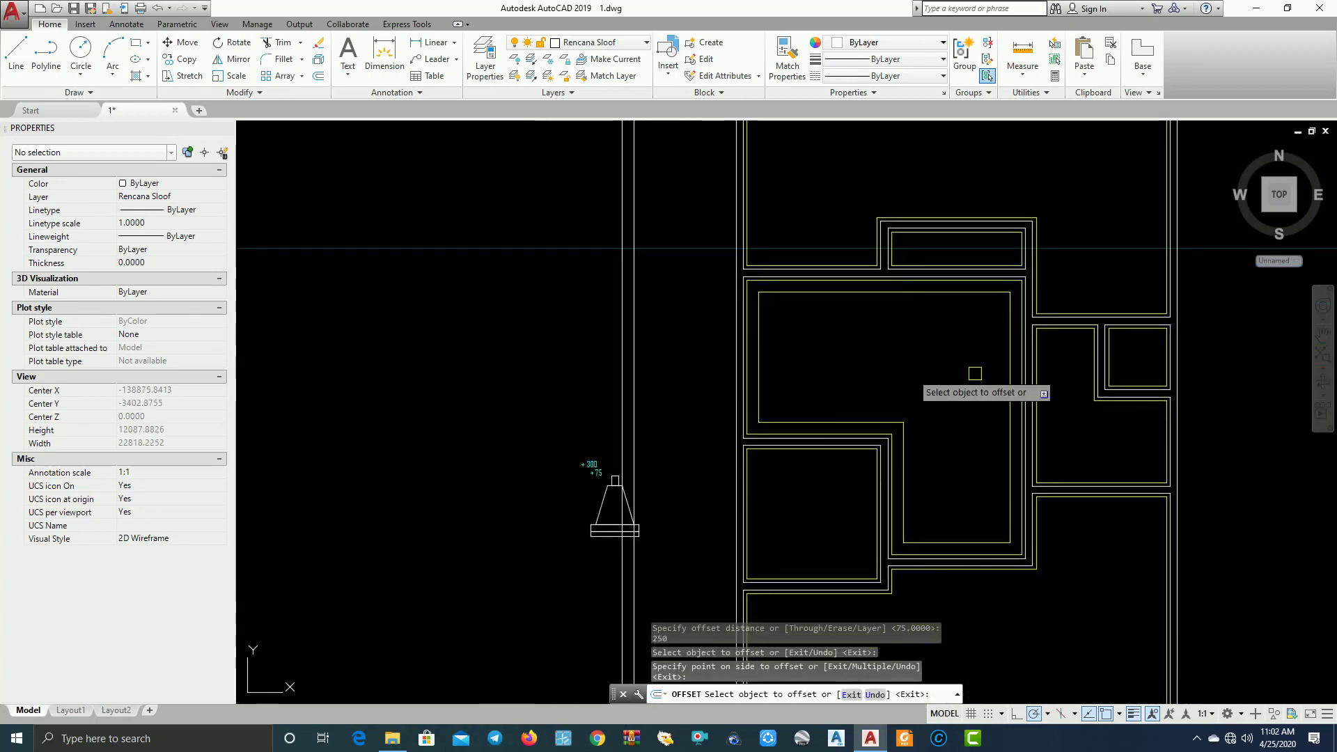
left_click(1070, 315)
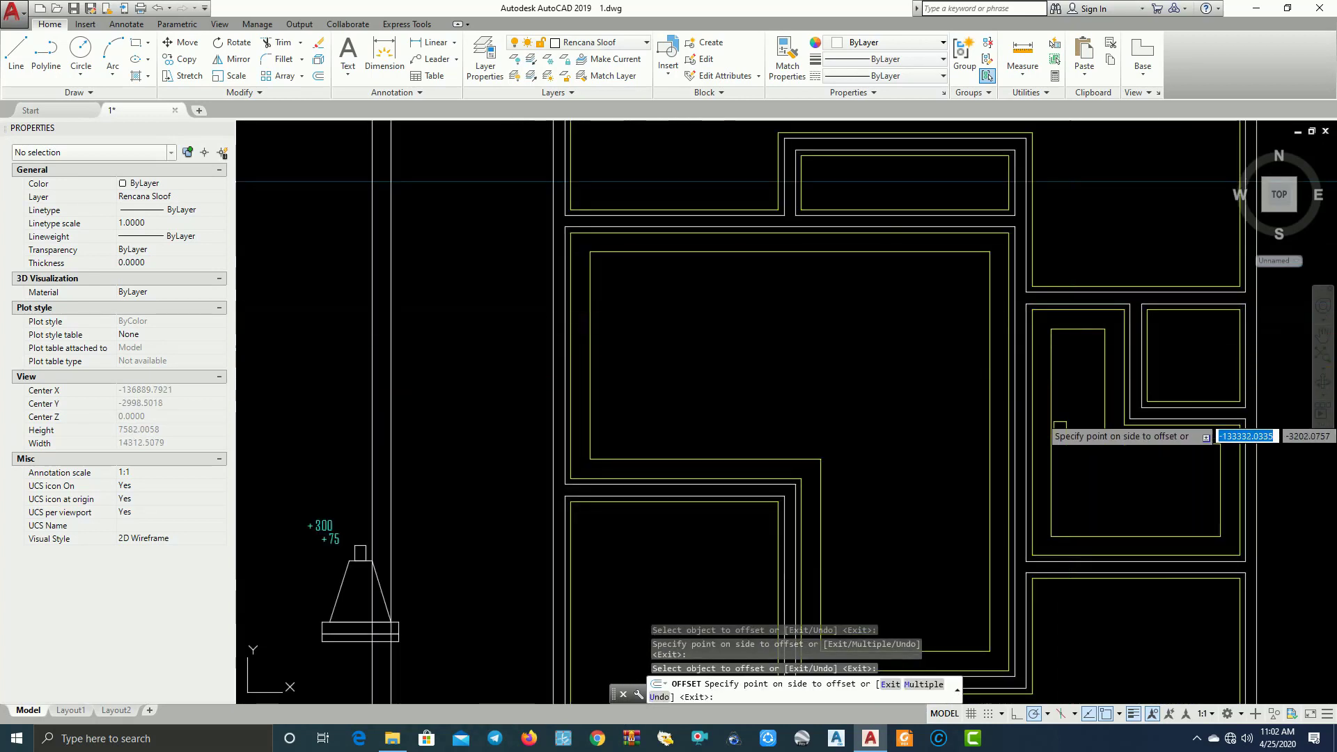
left_click(1048, 413)
left_click(1191, 314)
left_click(1188, 332)
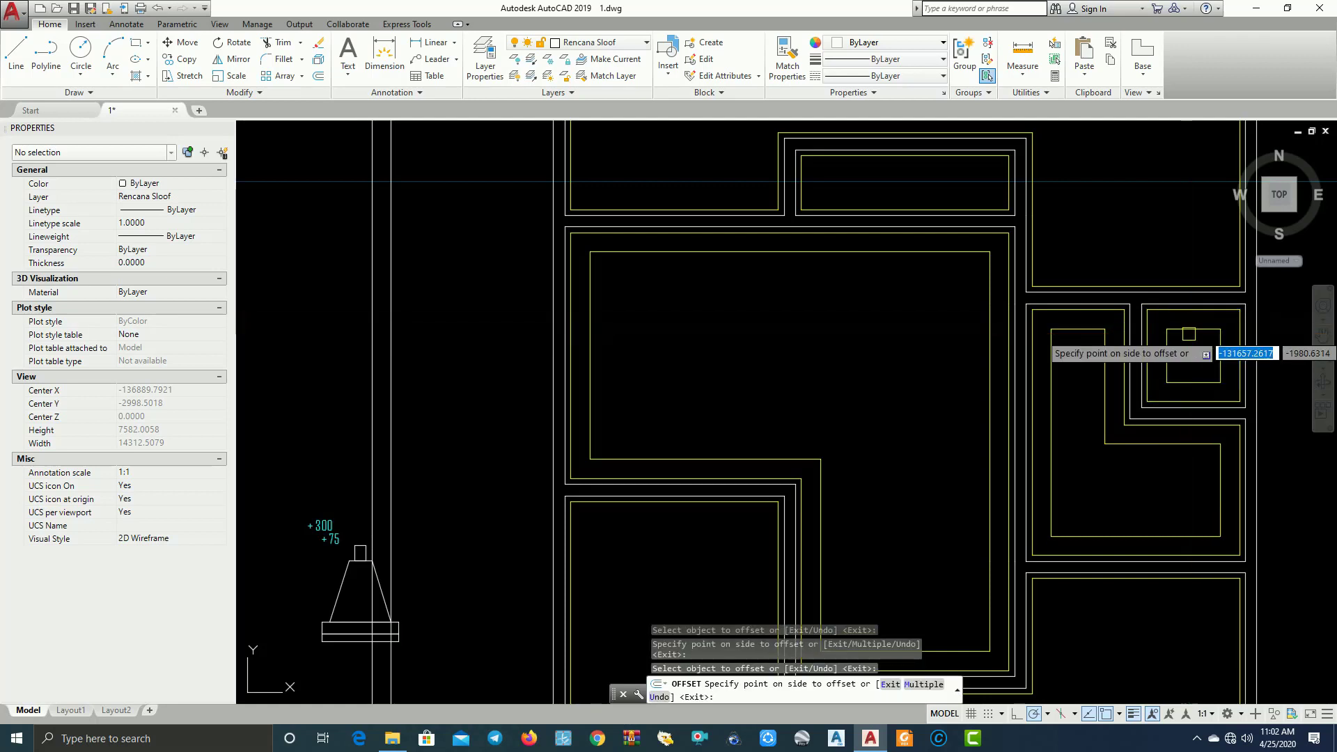
Offset the yellow outlines of the rectangular room nearest the cross-section and the large lower room inward by 250
scroll(1007, 433, "up", 2)
middle_click_drag(1007, 433, 1042, 311)
scroll(589, 433, "down", 2)
middle_click_drag(589, 434, 713, 318)
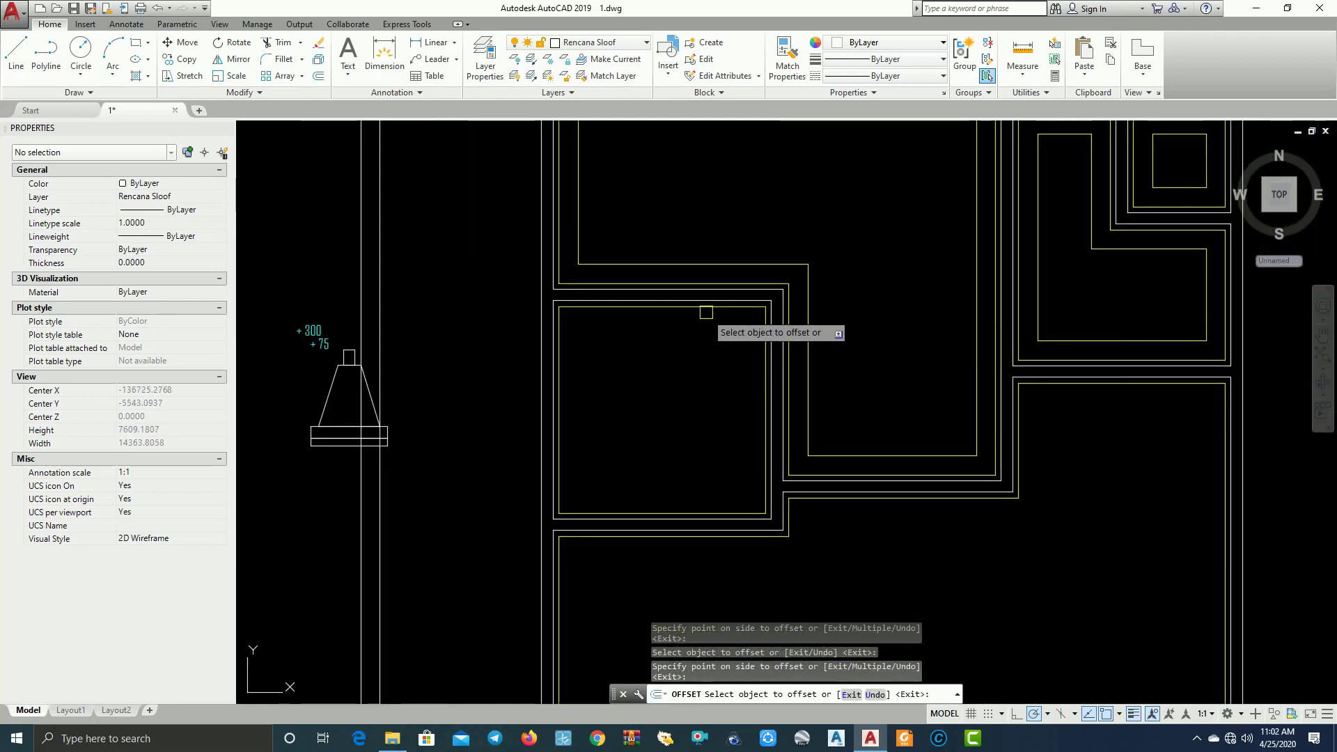
left_click(708, 307)
left_click(662, 410)
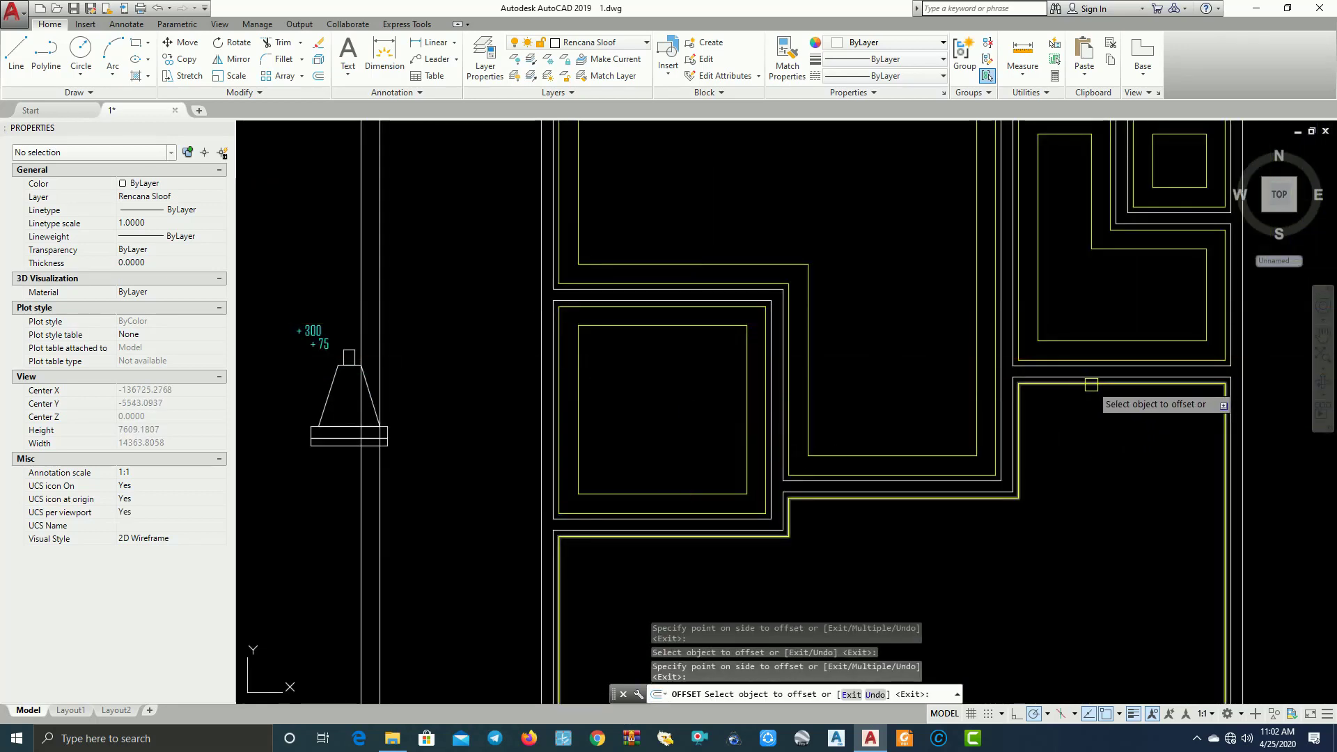
left_click(1091, 385)
left_click(1089, 443)
Offset the yellow outline of the large upper room inward by 250 and end the Offset command
scroll(954, 328, "down", 2)
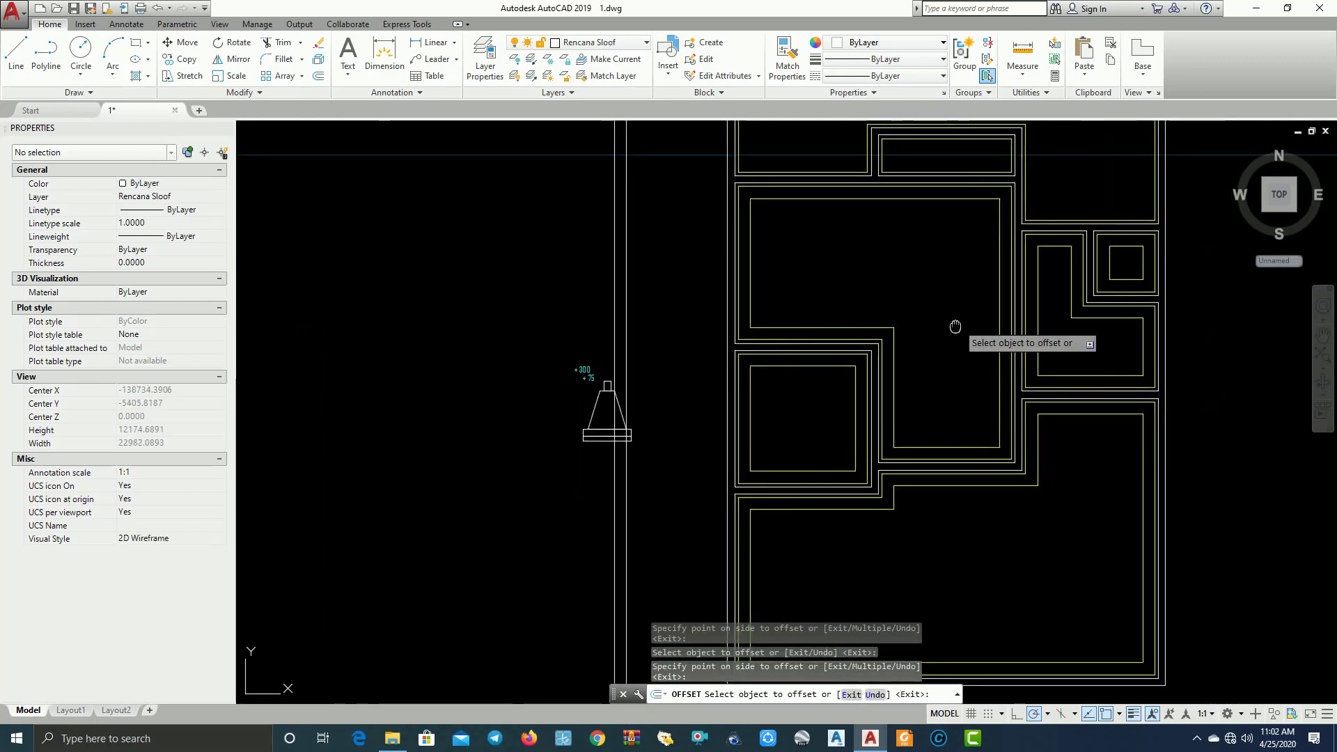
middle_click_drag(955, 328, 901, 454)
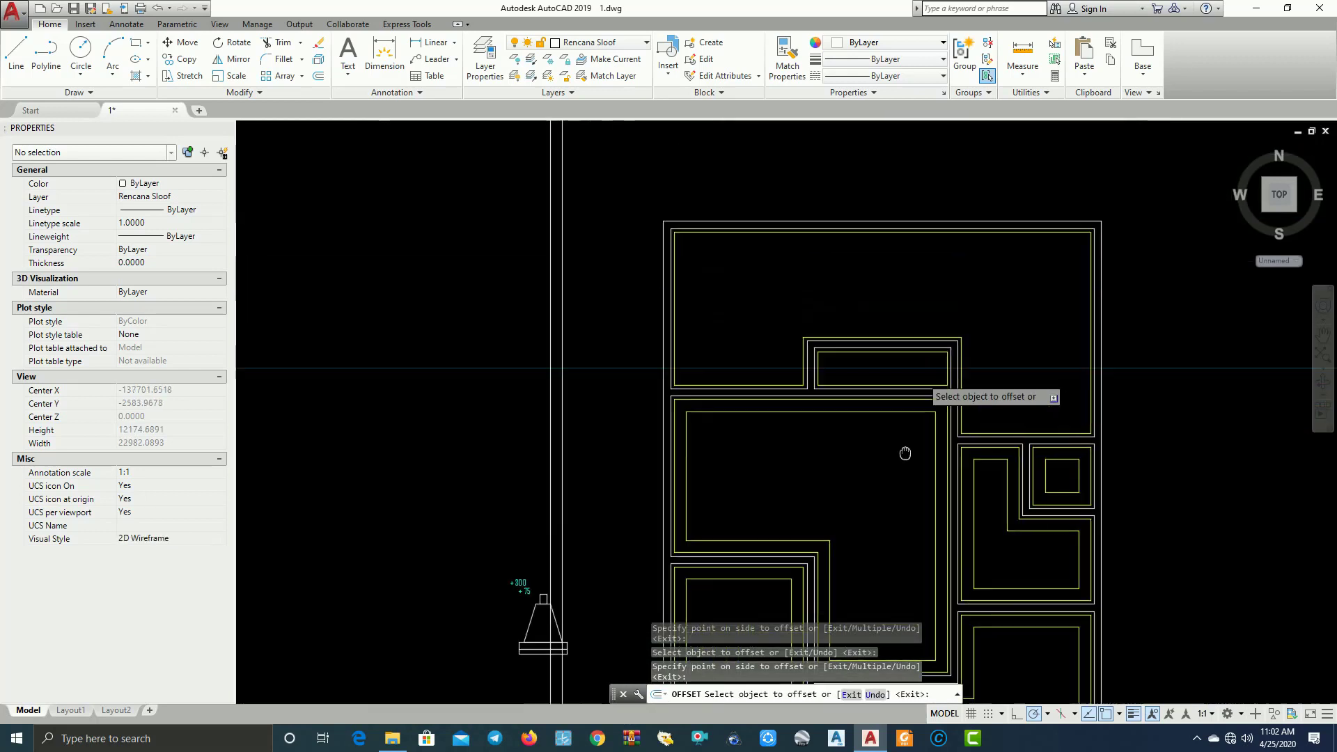
left_click(838, 238)
left_click(922, 358)
middle_click_drag(732, 503, 777, 346)
scroll(778, 346, "down", 2)
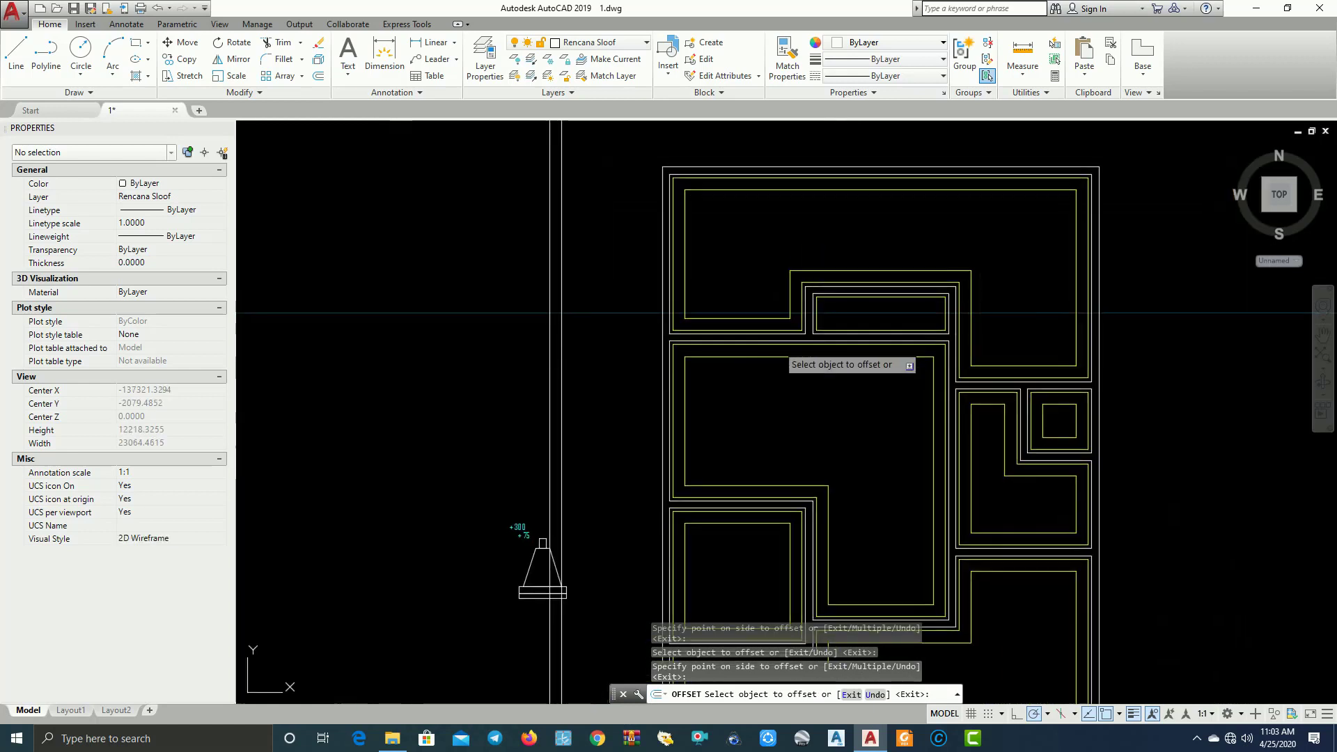
mouse_move(770, 481)
middle_mouse_down()
mouse_move(773, 354)
mouse_move(856, 318)
mouse_move(744, 296)
mouse_move(814, 319)
middle_mouse_up()
key("Escape")
middle_click_drag(567, 365, 655, 382)
scroll(715, 372, "up", 6)
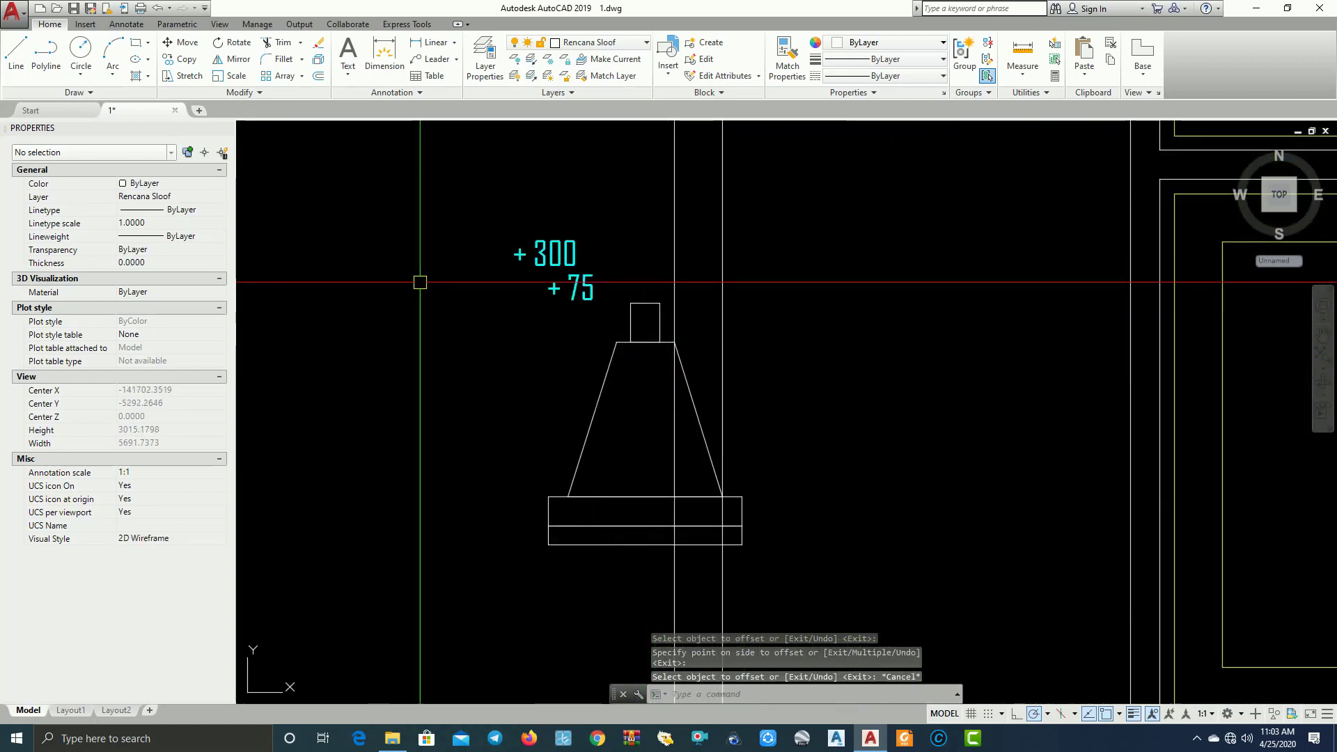
left_click(415, 377)
key("Escape")
key("Escape")
Copy the foundation cross-section and its +75 label to the empty area left of the original
middle_click_drag(587, 334, 653, 308)
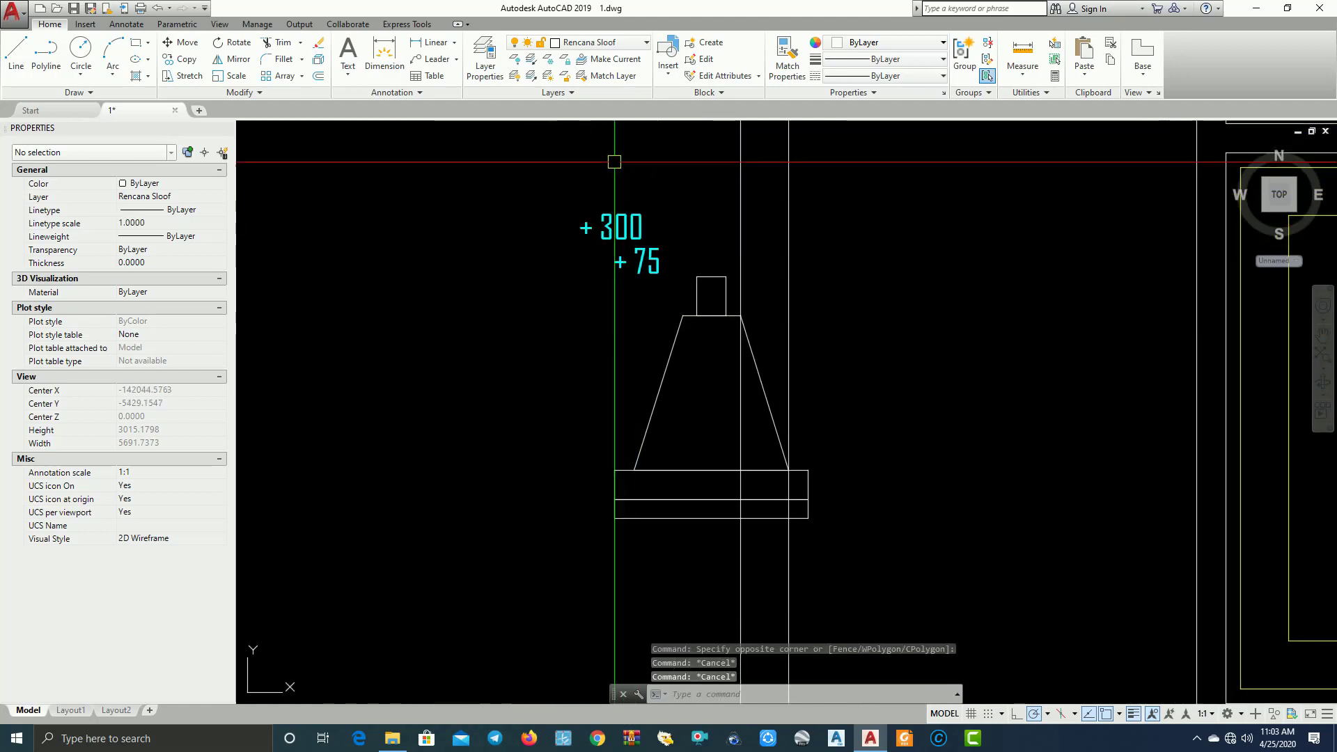
left_click(584, 127)
left_click(1006, 637)
type("c")
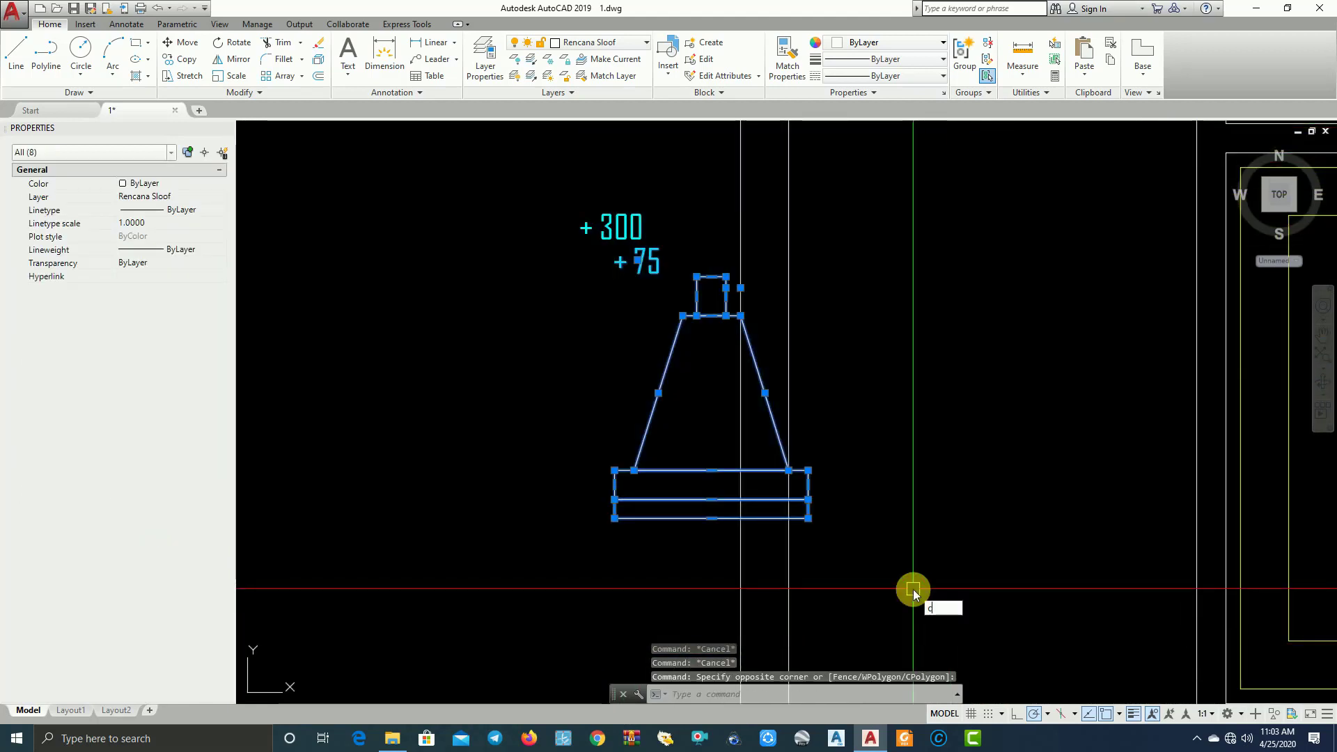
type("o")
key("Return")
scroll(917, 540, "down", 1)
left_click(949, 523)
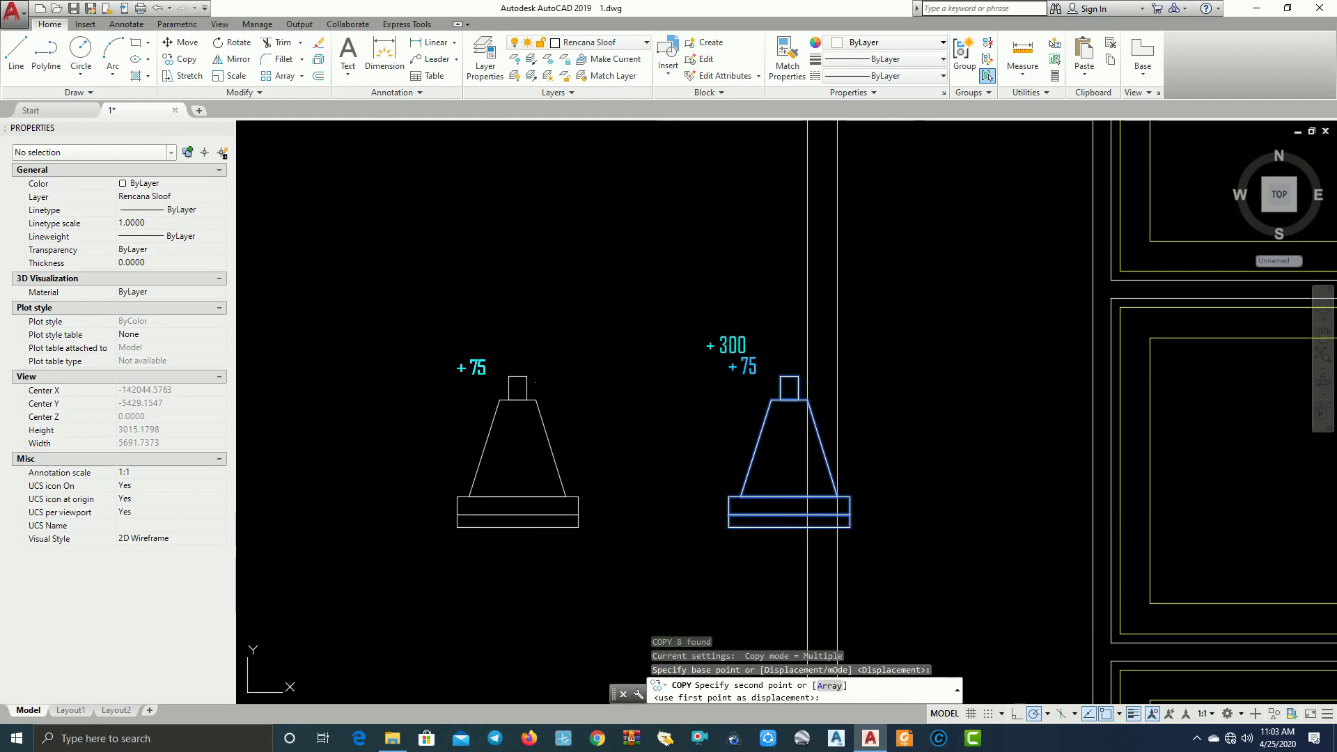
left_click(677, 523)
key("Return")
Draw a vertical construction line through the left edge of the copied cross-section's top block
middle_click_drag(529, 544, 707, 537)
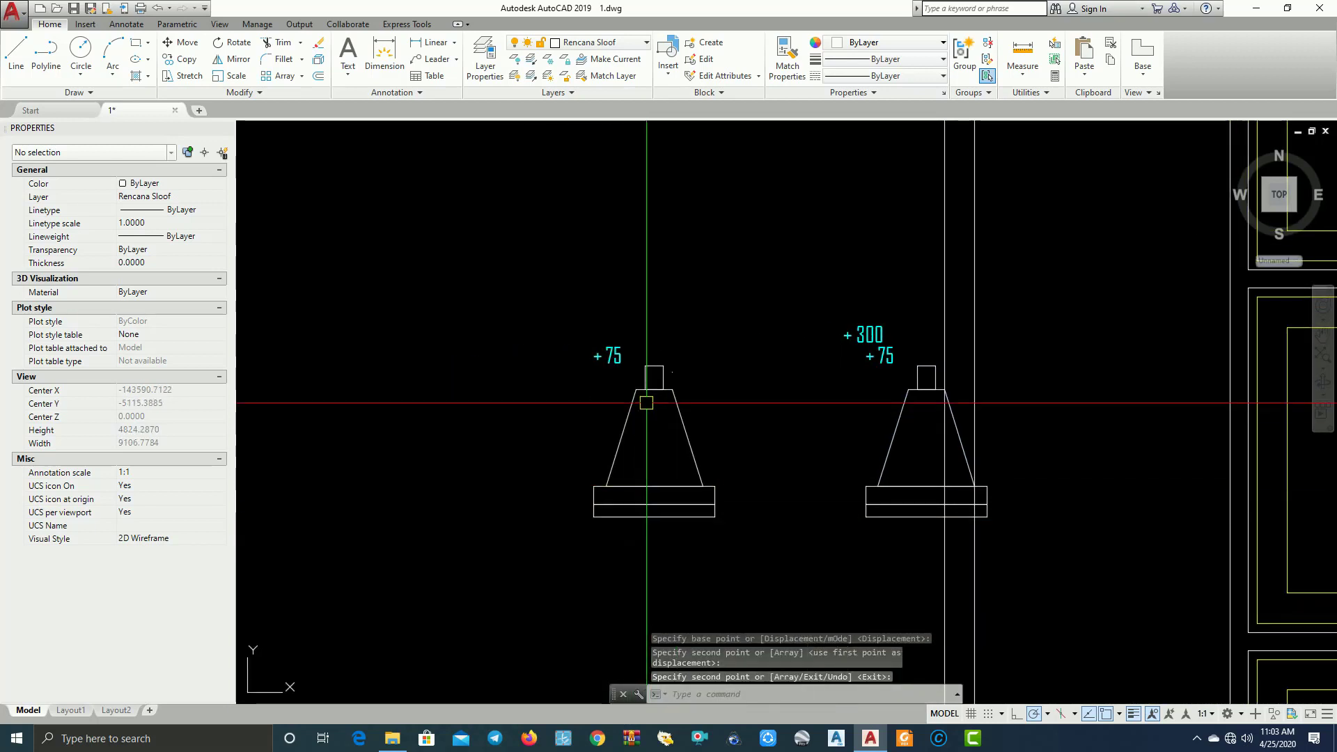
scroll(613, 432, "down", 6)
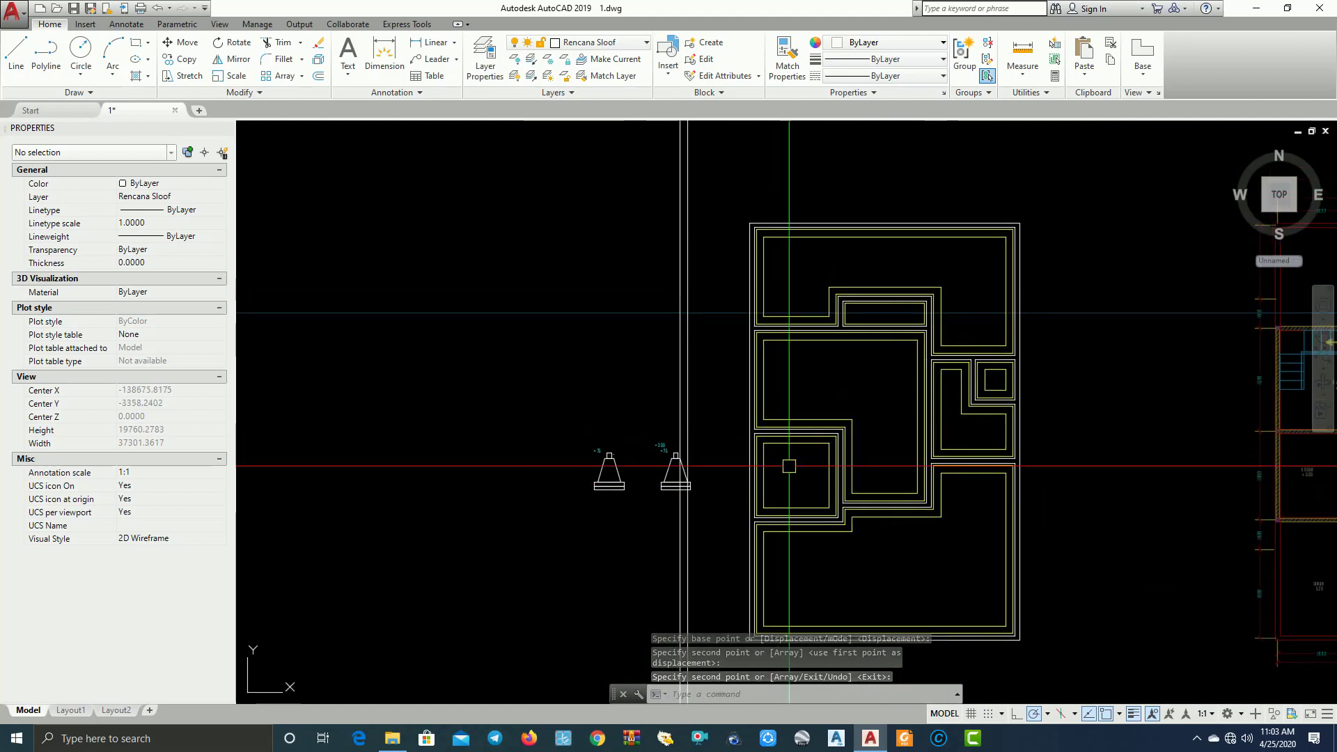
middle_click_drag(767, 367, 734, 367)
middle_click_drag(600, 495, 680, 427)
mouse_move(776, 406)
middle_mouse_down()
mouse_move(842, 388)
mouse_move(711, 429)
middle_mouse_up()
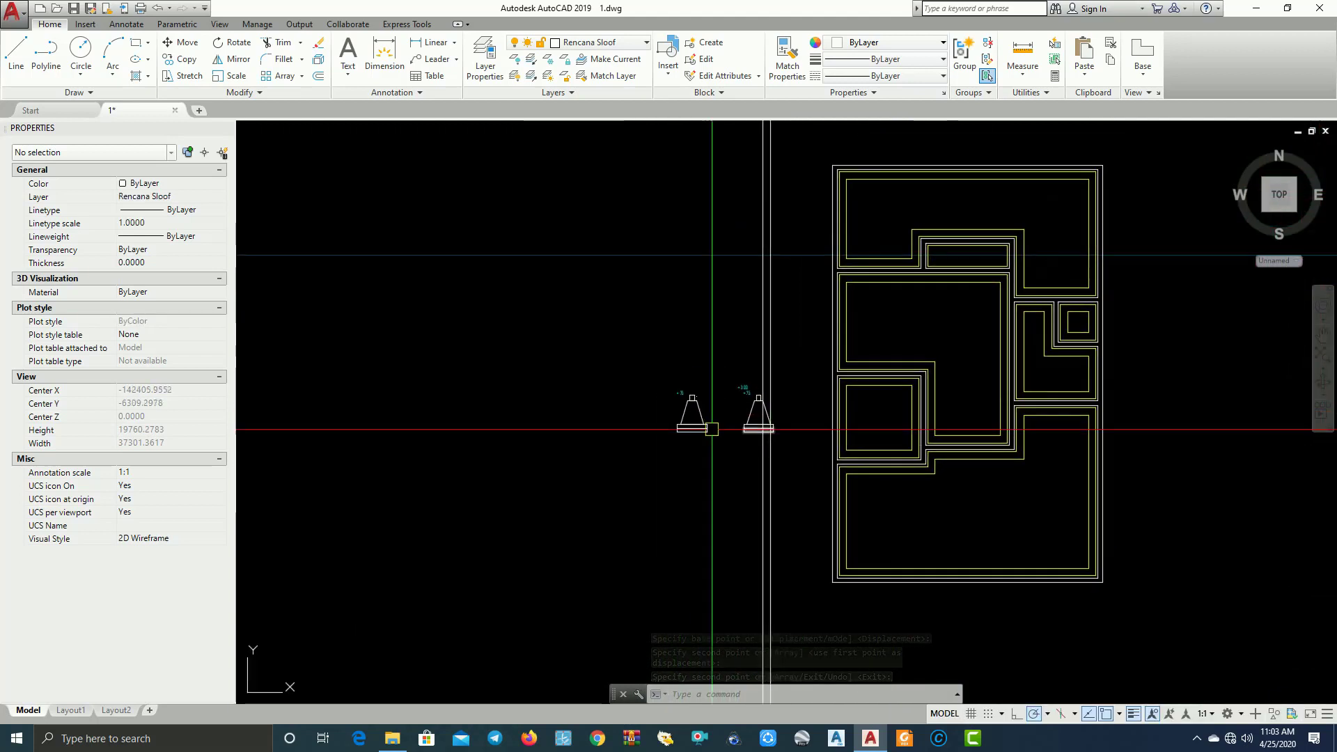
scroll(712, 429, "up", 8)
type("l")
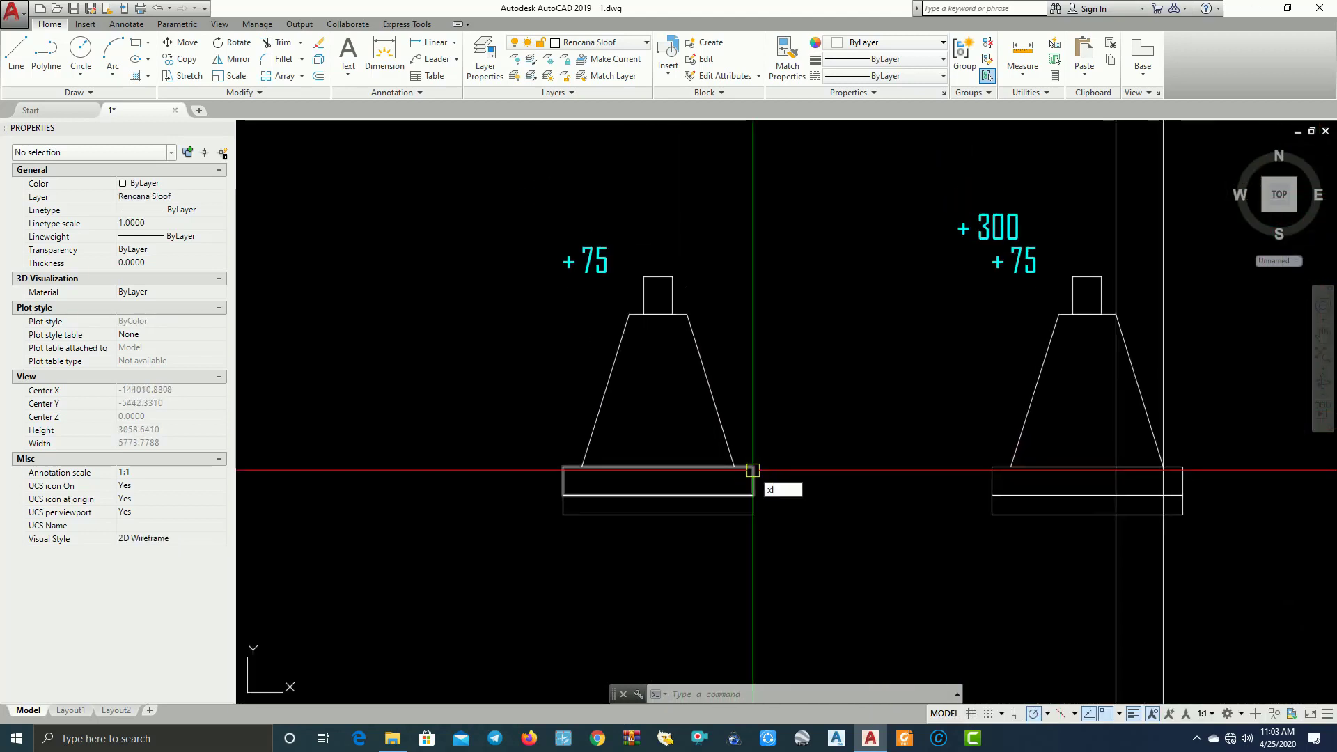
key("Return")
type("v")
key("Return")
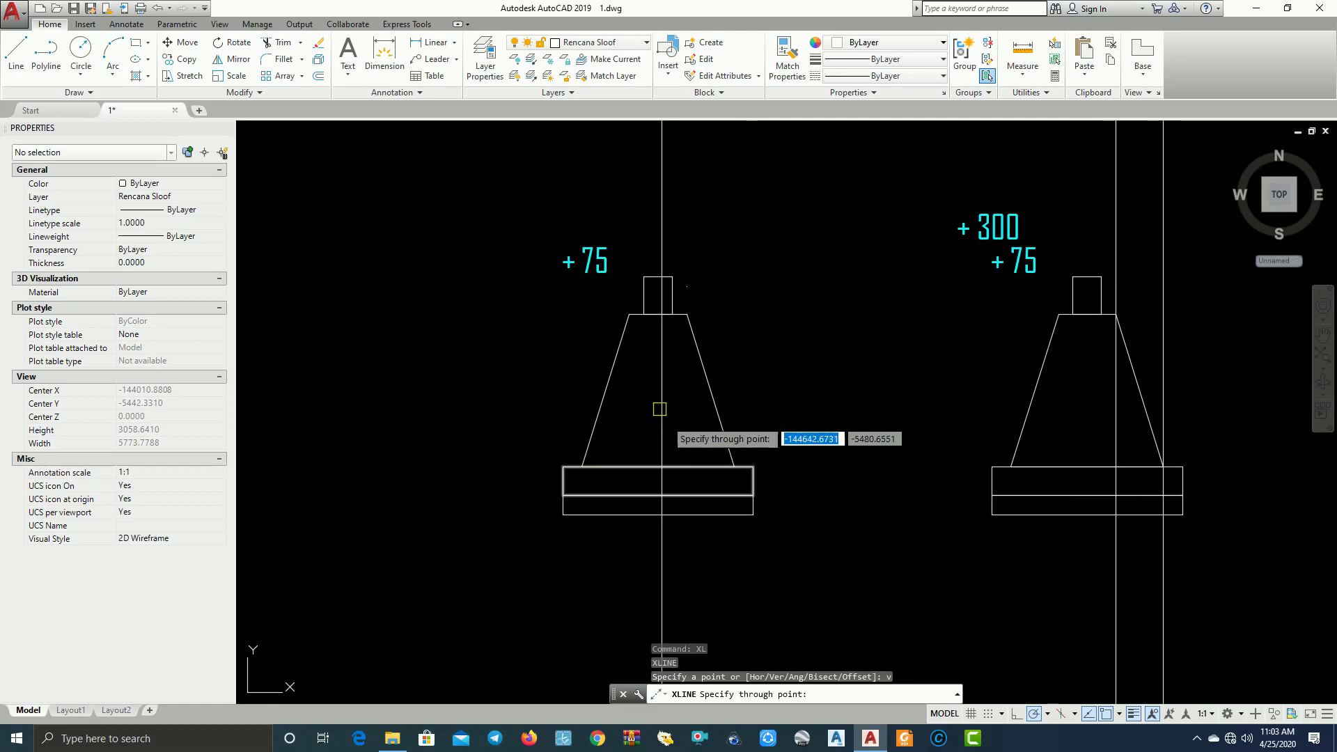
left_click(643, 314)
key("Return")
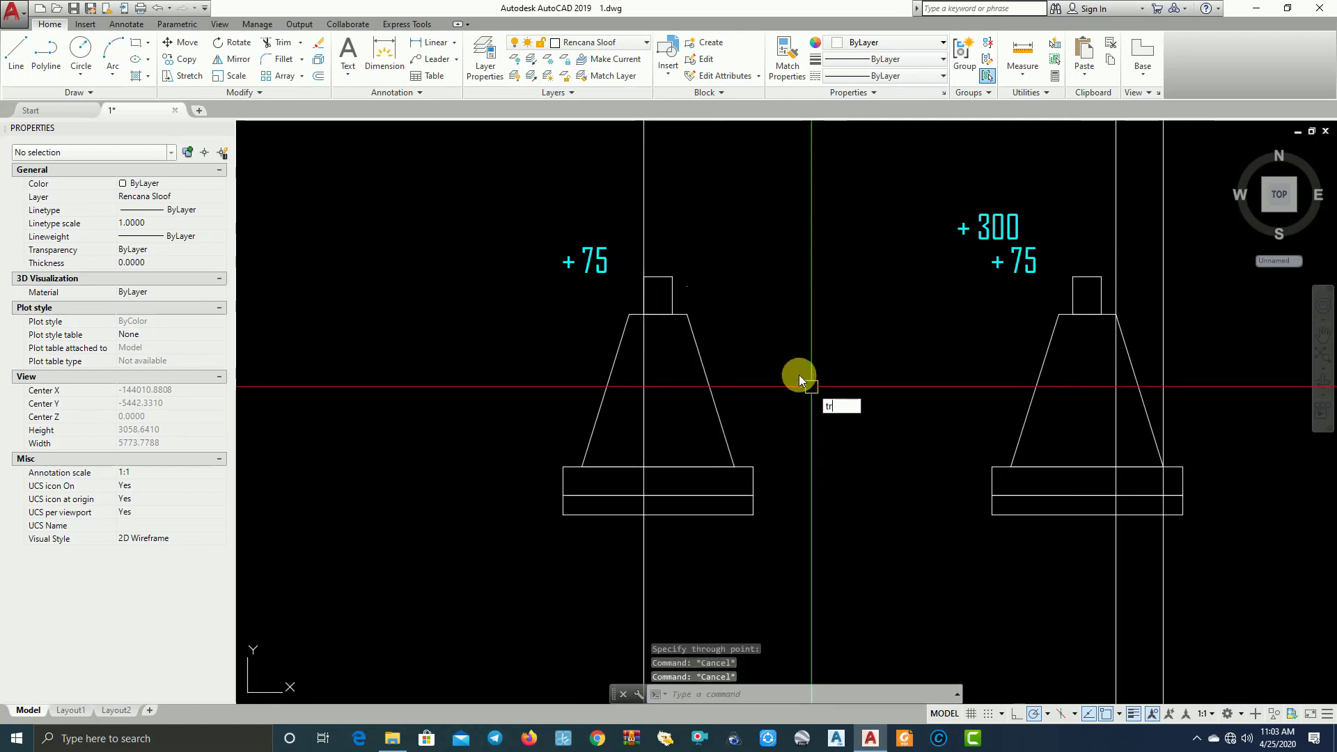
Trim the copied cross-section's two base layers on the left side of the vertical construction line
type("tr")
key("Return")
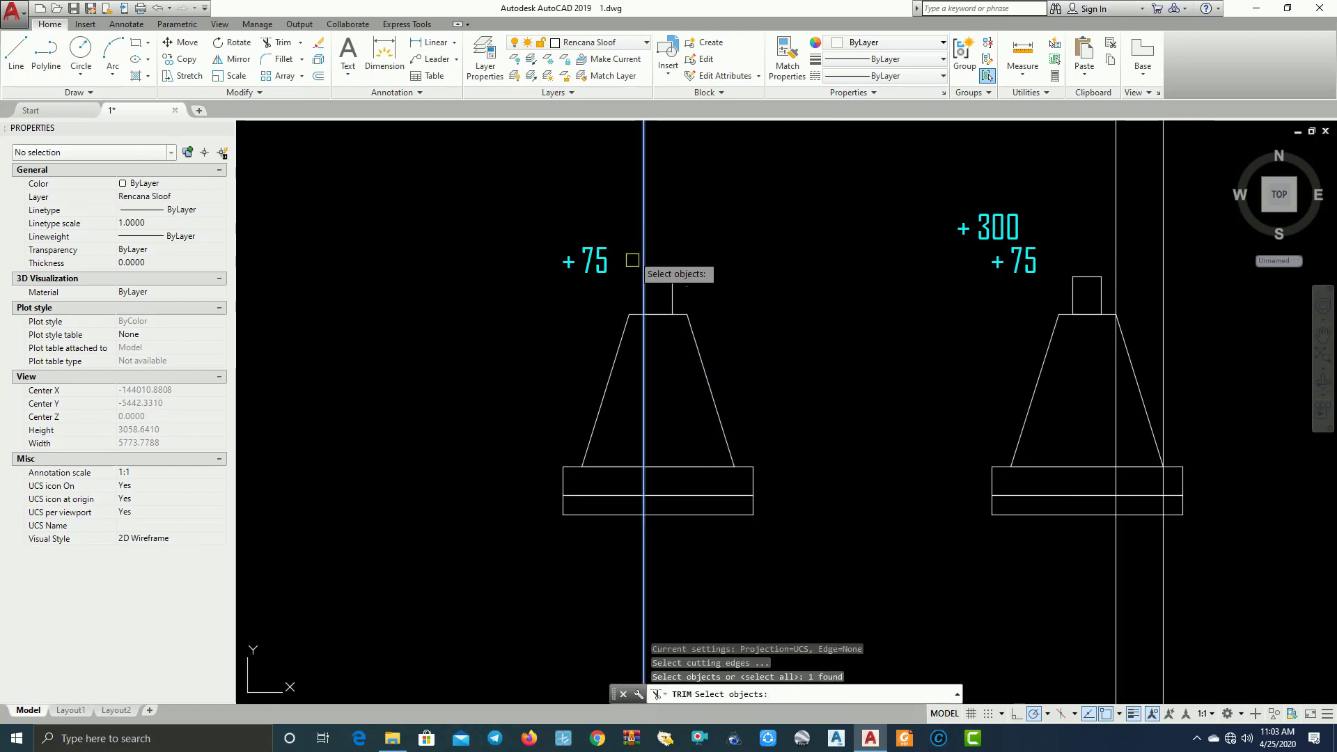
scroll(635, 345, "up", 4)
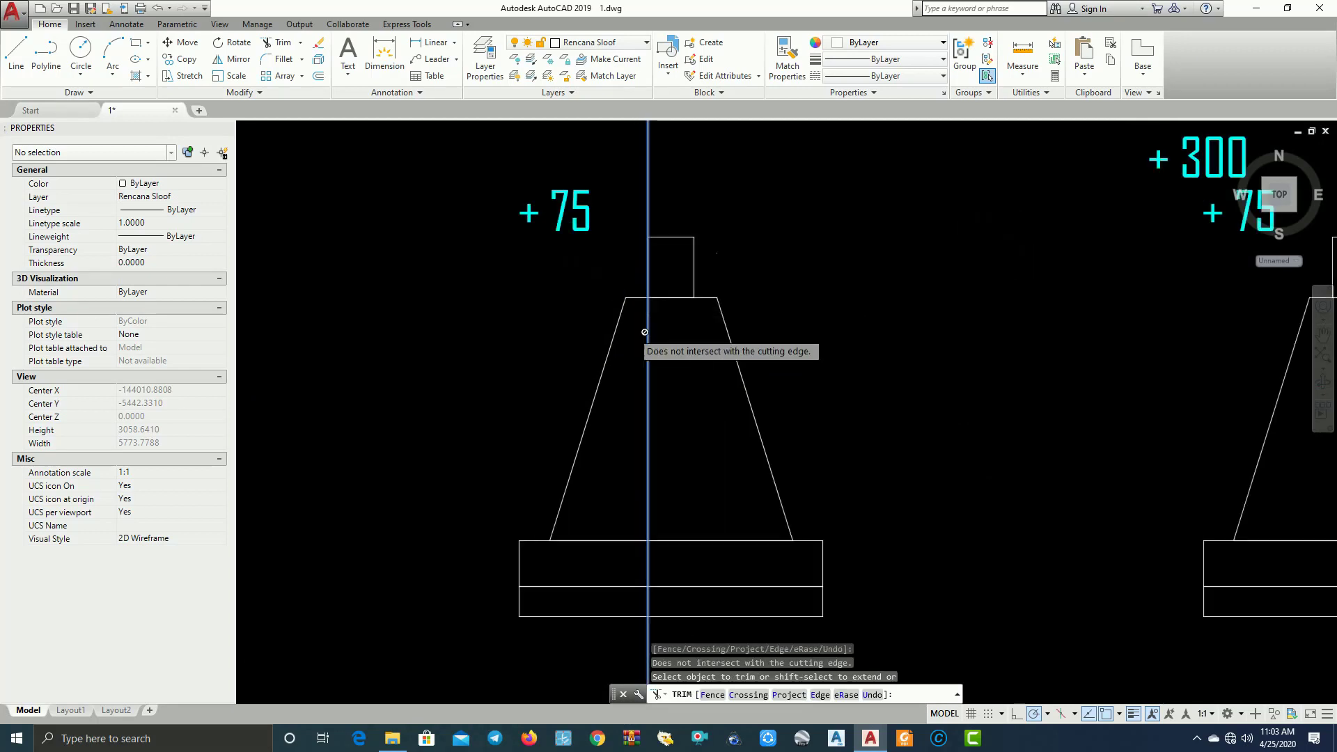
middle_click_drag(598, 532, 588, 315)
scroll(588, 315, "up", 2)
left_click(531, 373)
left_click(500, 624)
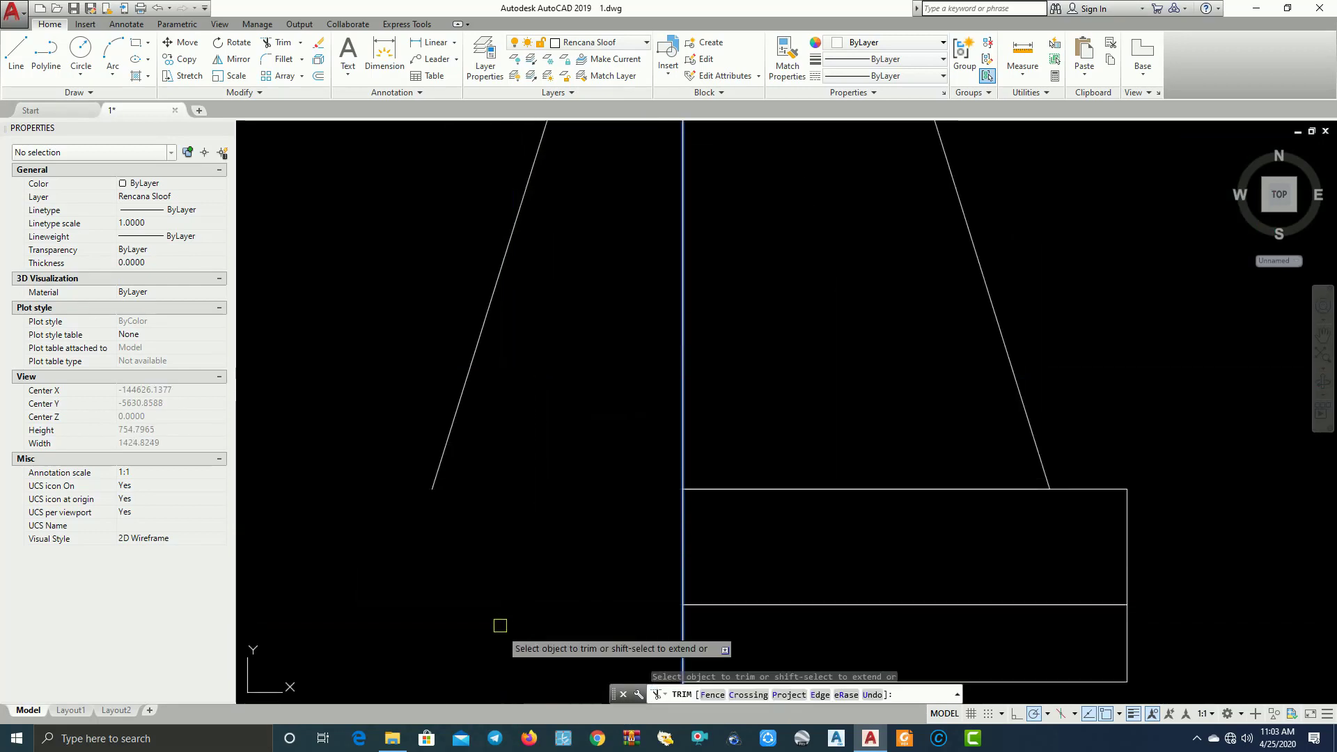
Trim the top edge of the copied cross-section's trapezoid on the left side of the construction line
scroll(561, 540, "down", 2)
left_click(564, 448)
left_click(486, 310)
scroll(572, 267, "up", 2)
left_click(647, 325)
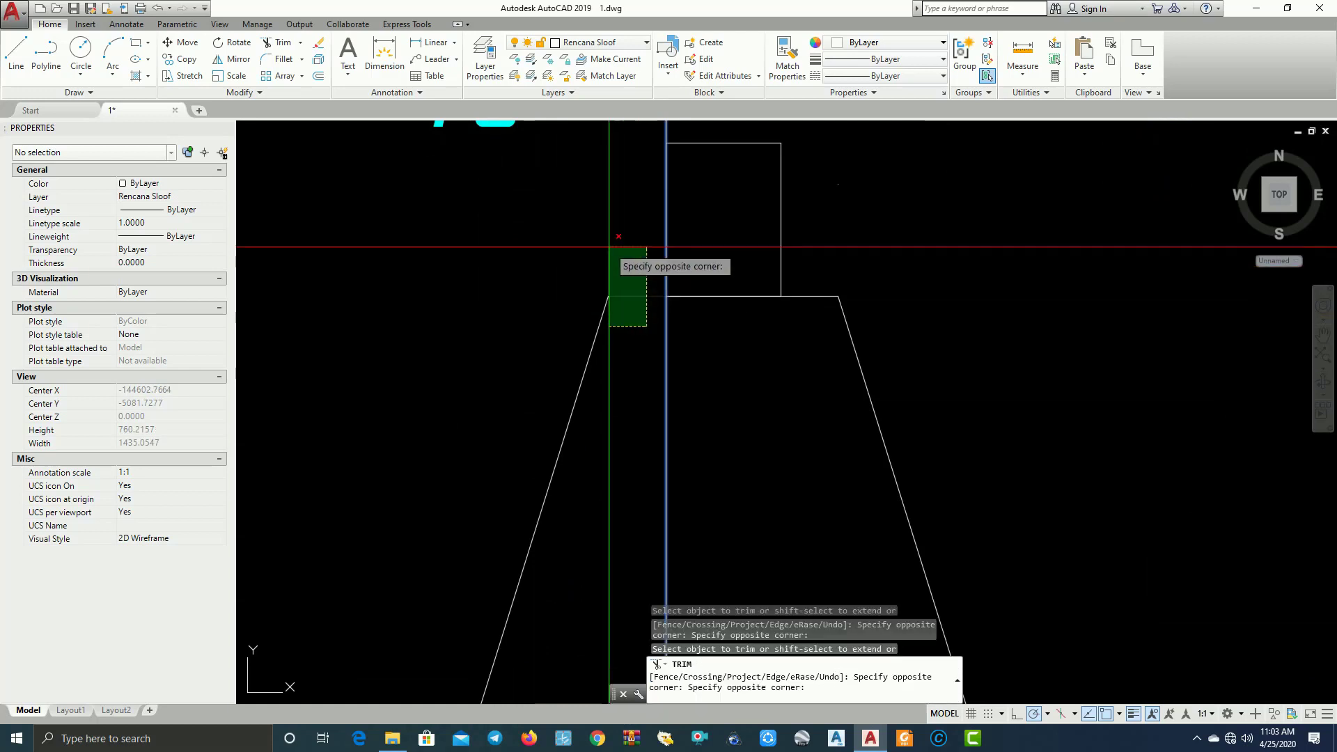
left_click(612, 245)
scroll(617, 339, "down", 2)
key("Escape")
Erase the leftover left sloping edge of the copied cross-section
left_click(600, 449)
left_click(567, 390)
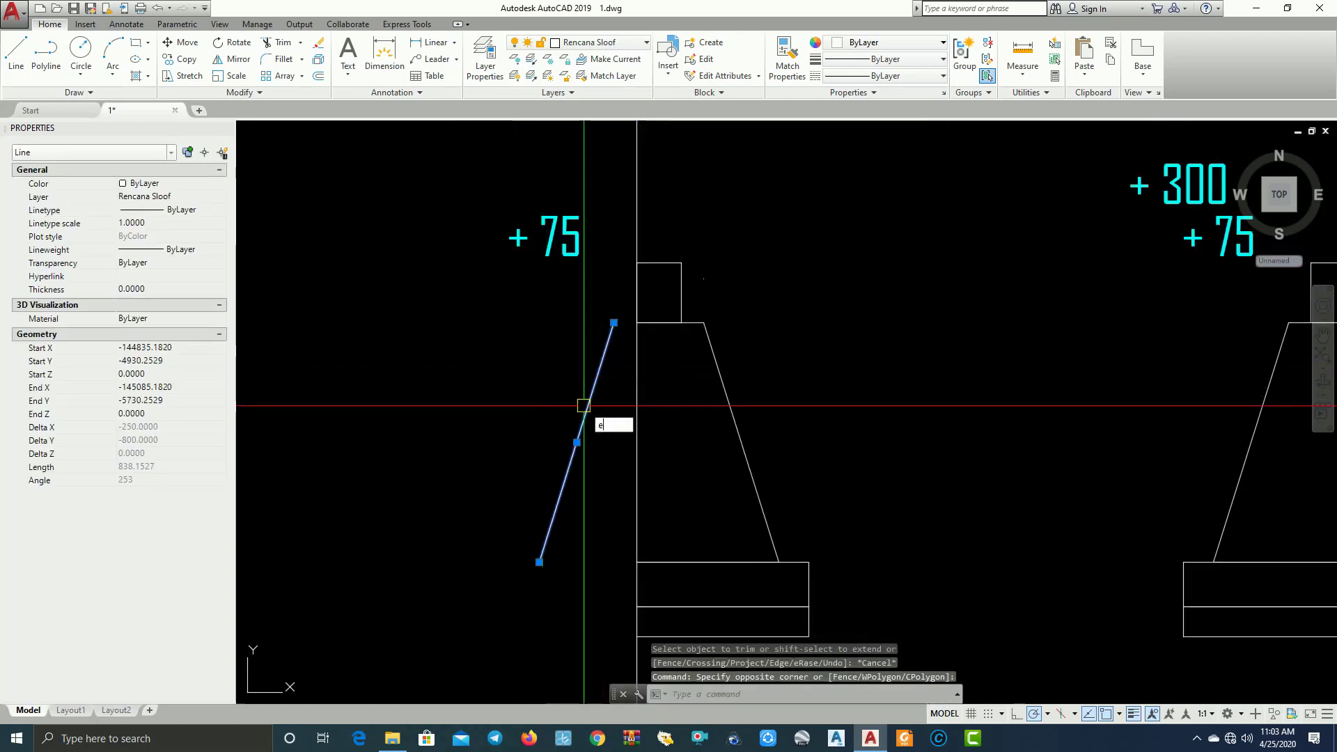
type("e")
key("Return")
scroll(627, 376, "down", 2)
key("Escape")
key("Escape")
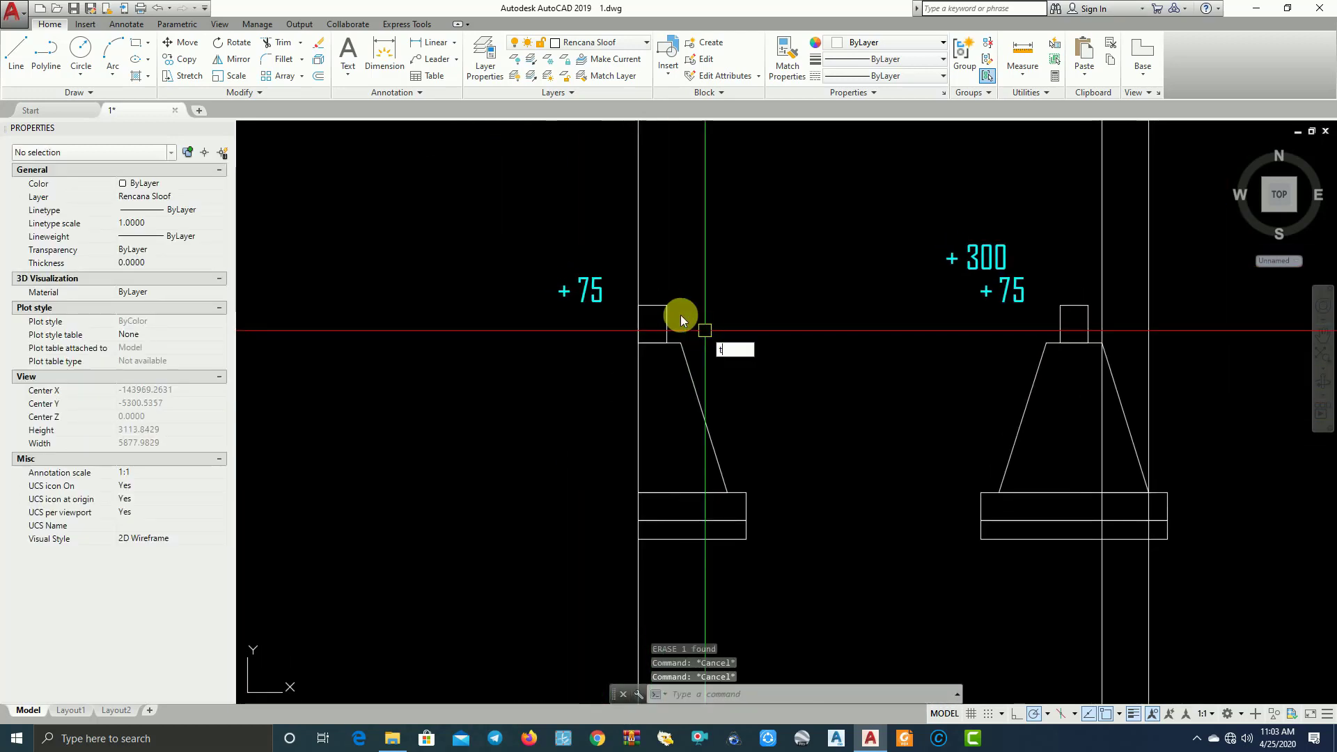
Trim the construction line above the top block and below the base of the copied cross-section
type("r")
key("Return")
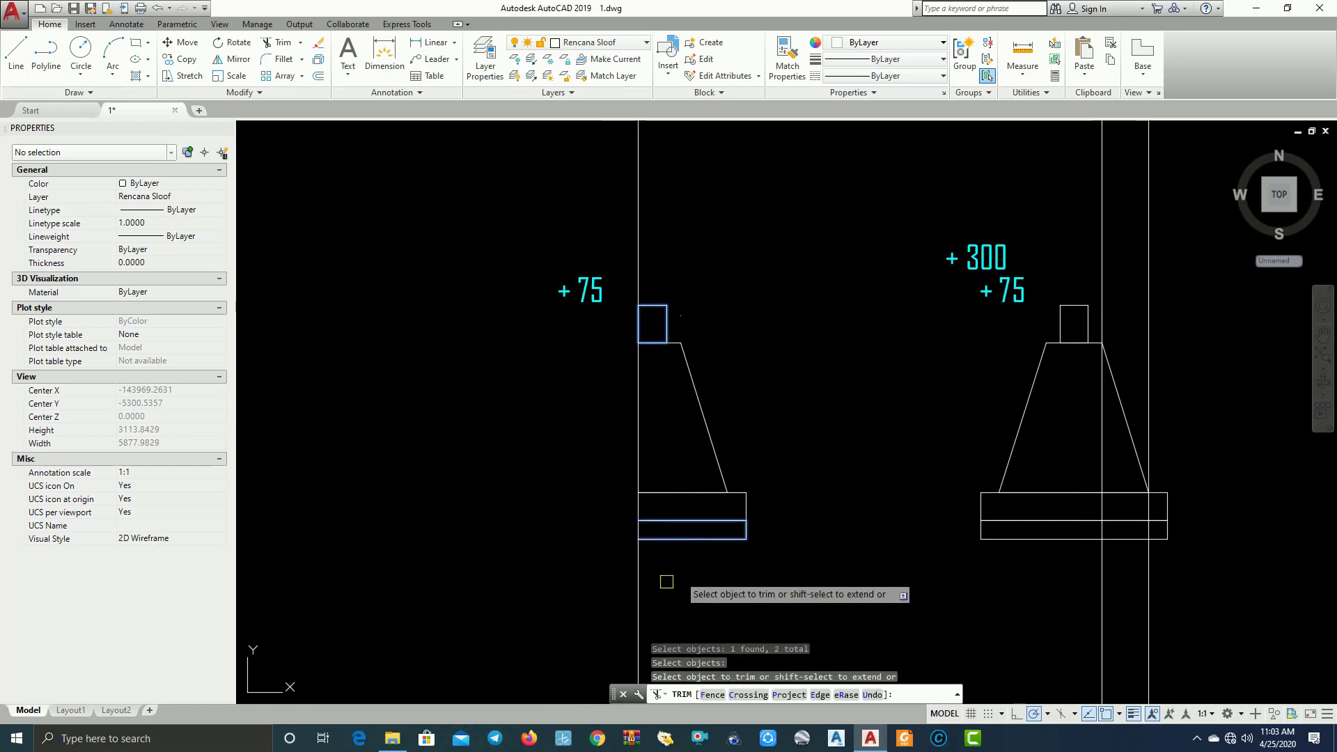
left_click(666, 581)
left_click(604, 600)
left_click(663, 250)
left_click(613, 240)
scroll(698, 302, "down", 2)
key("Escape")
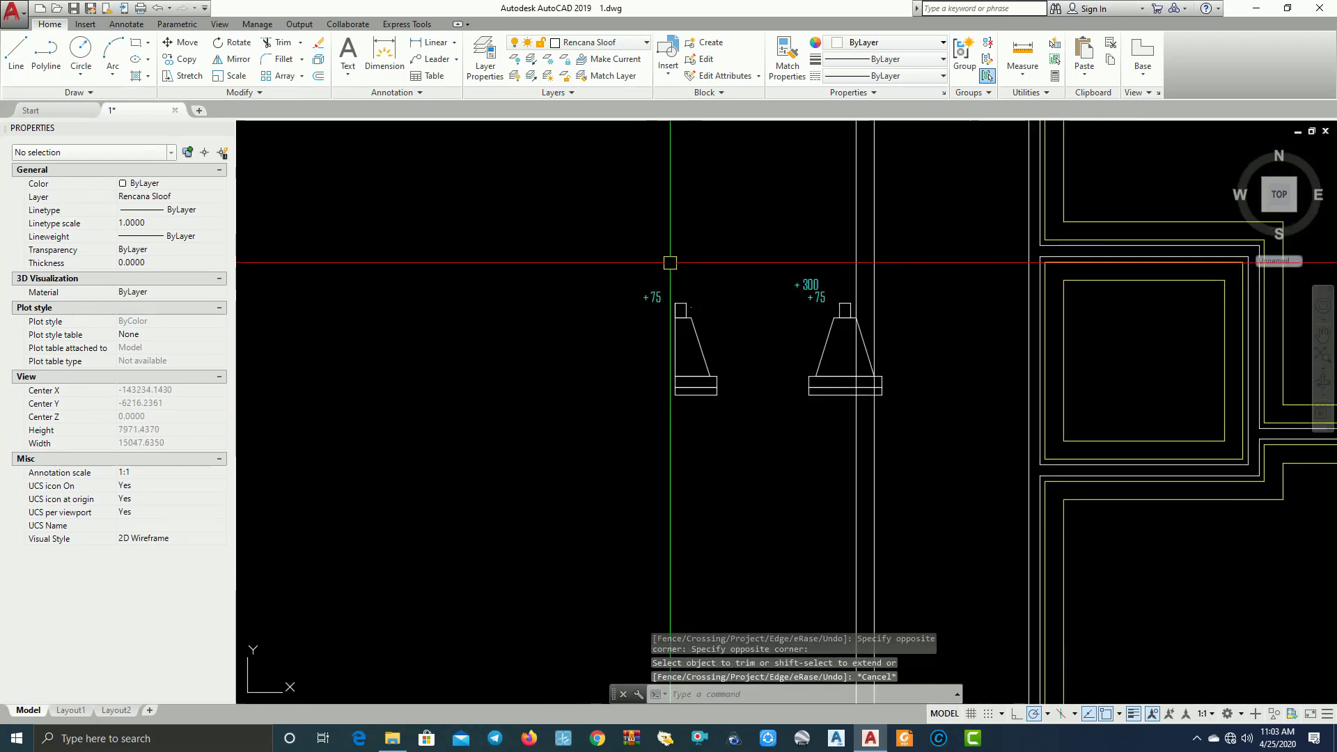
Move the halved cross-section by its upper-left corner onto the lower-left outer corner of the sloof plan
left_click(670, 262)
left_click(740, 427)
type("m")
key("Return")
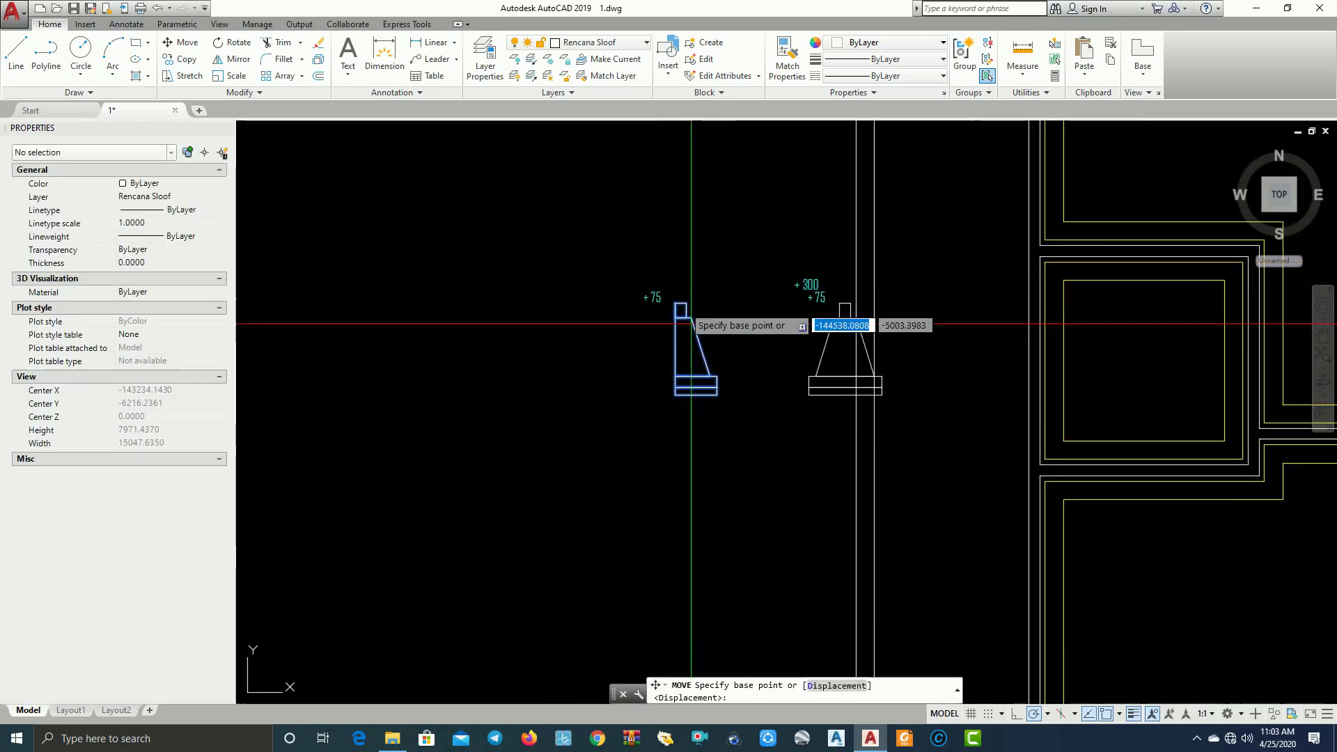
scroll(692, 323, "up", 4)
left_click(680, 294)
scroll(686, 313, "down", 3)
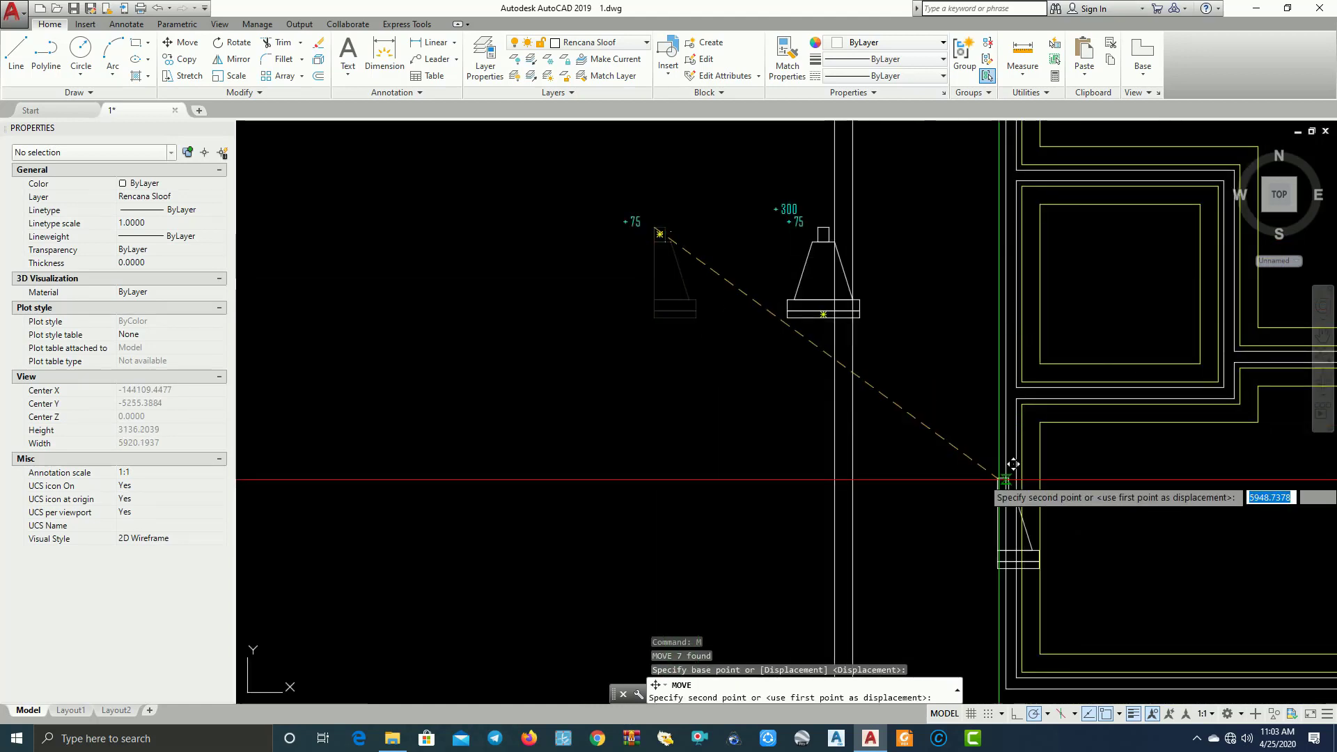
scroll(899, 466, "up", 2)
scroll(896, 429, "down", 4)
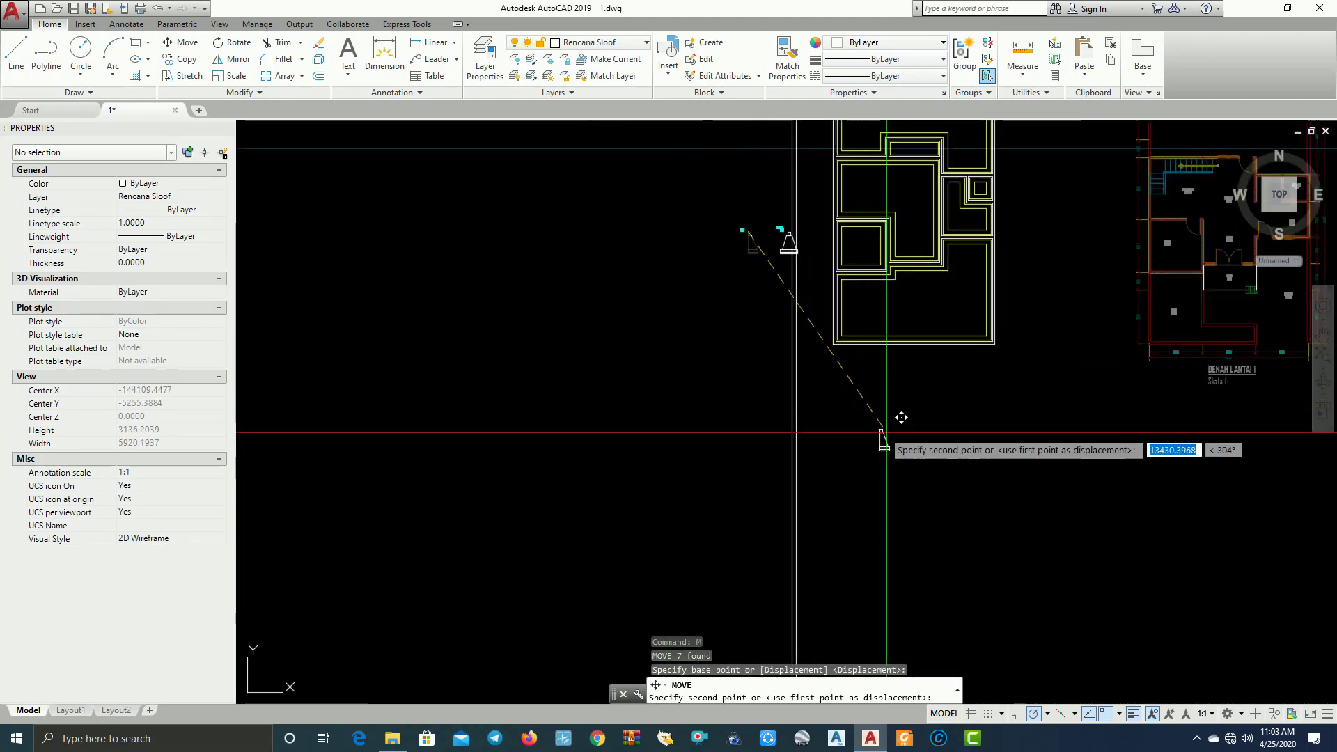
scroll(788, 332, "up", 6)
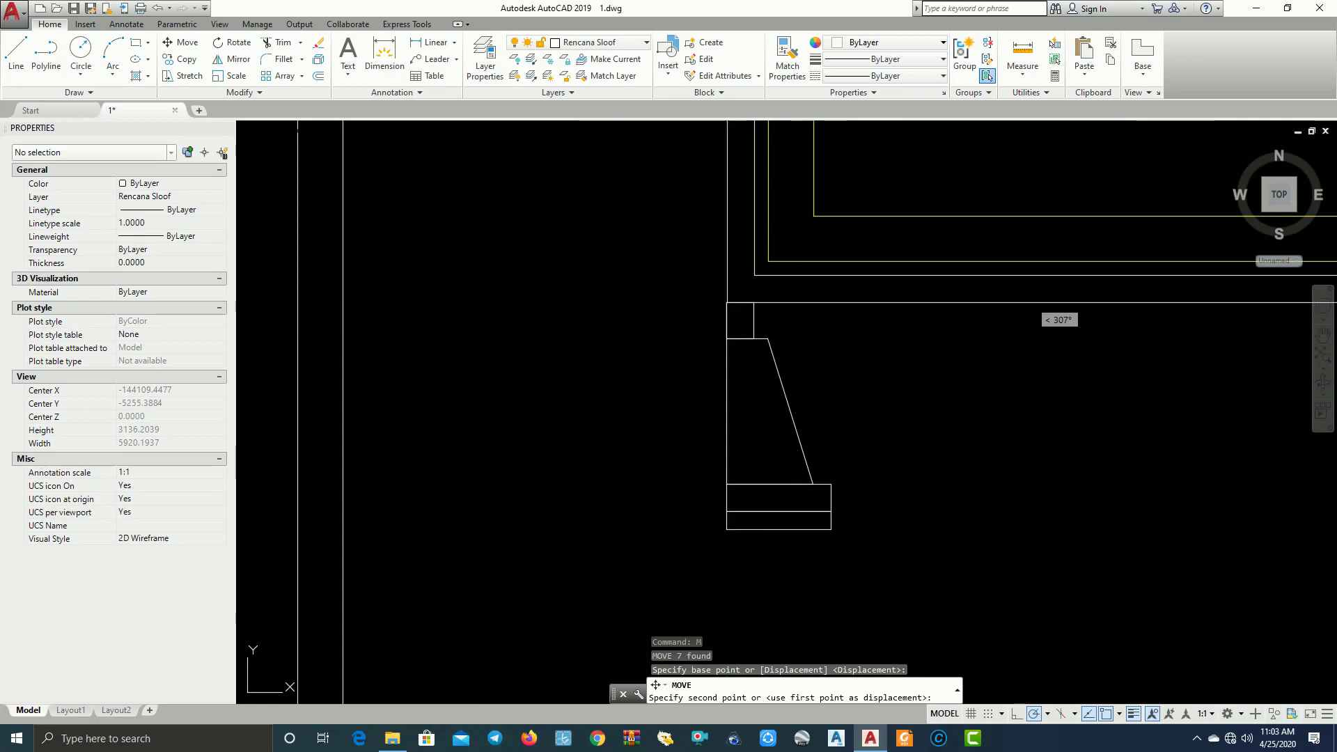
left_click(727, 302)
scroll(813, 407, "down", 2)
middle_click_drag(812, 412, 775, 470)
scroll(699, 475, "down", 6)
middle_click_drag(724, 290, 693, 431)
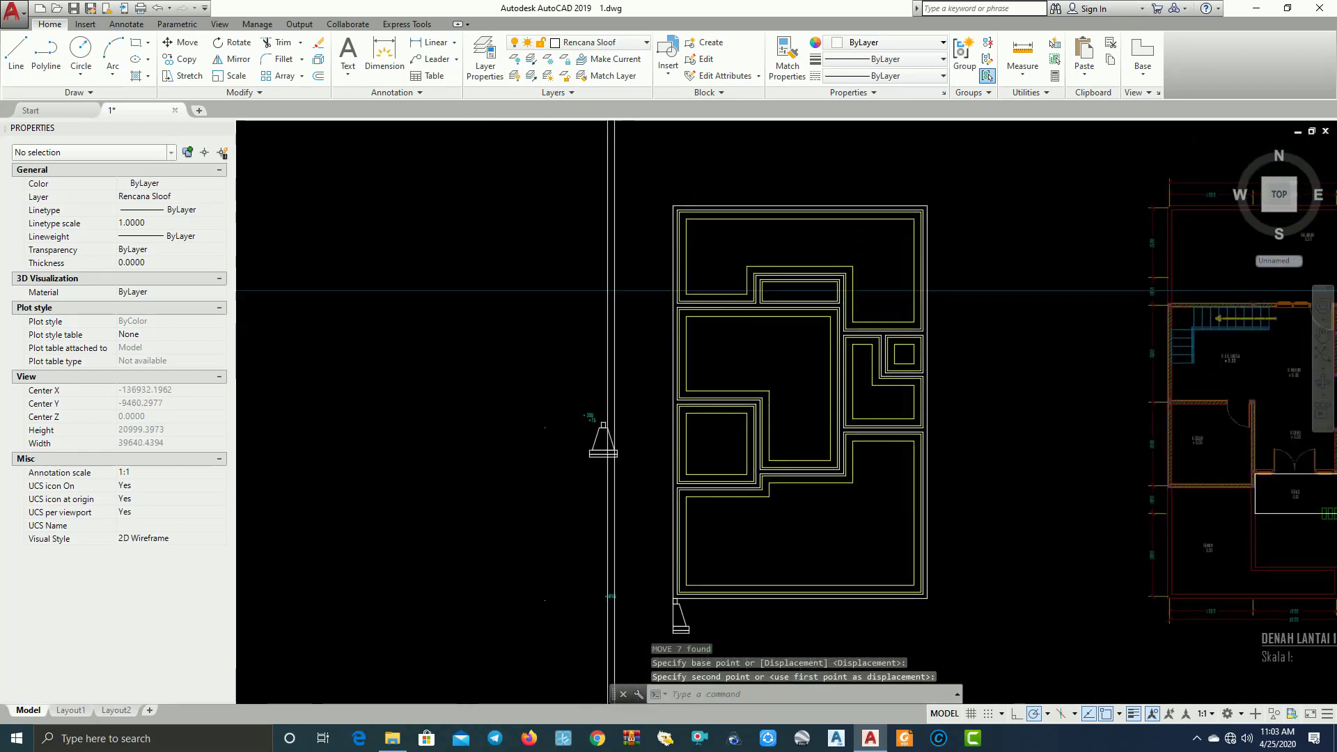
Mirror the halved cross-section to the plan's lower-right corner, keeping the source objects
middle_click_drag(666, 307, 659, 346)
mouse_move(648, 224)
middle_mouse_down()
mouse_move(755, 181)
mouse_move(793, 125)
middle_mouse_up()
scroll(1016, 501, "up", 2)
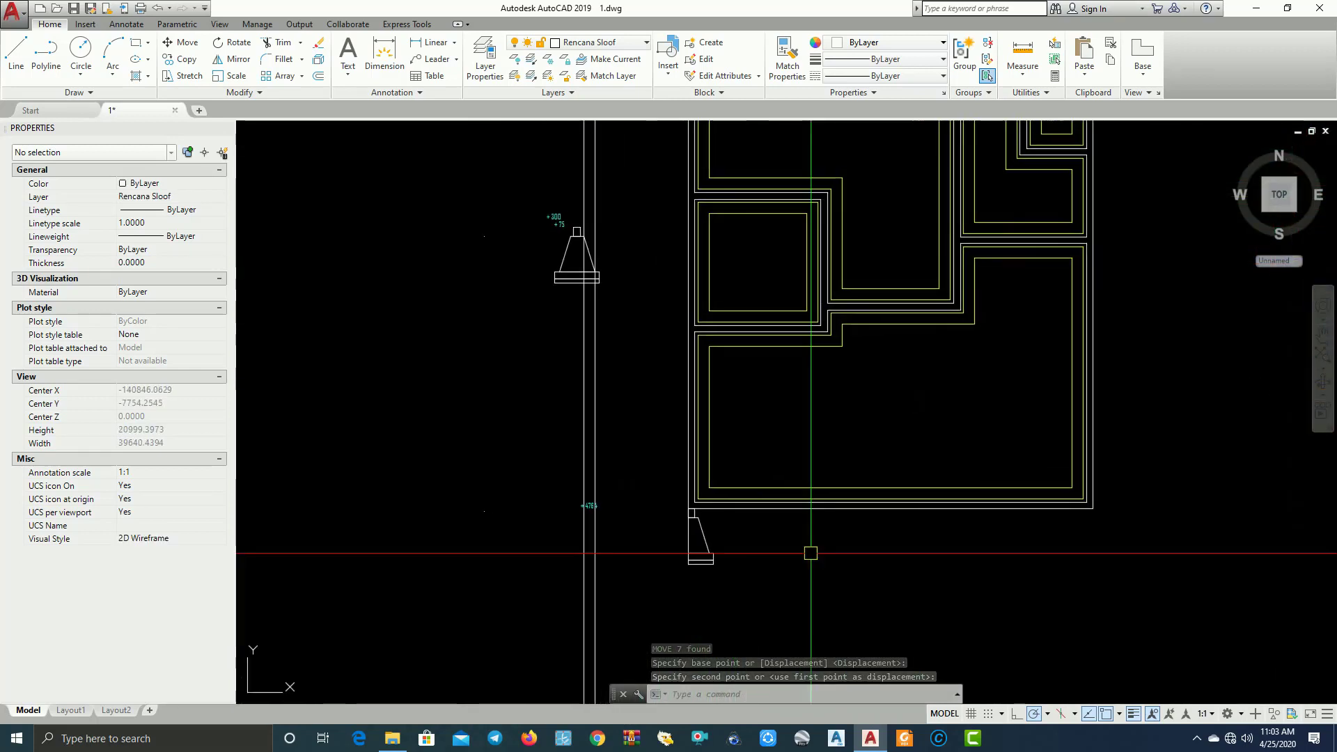
scroll(696, 564, "up", 8)
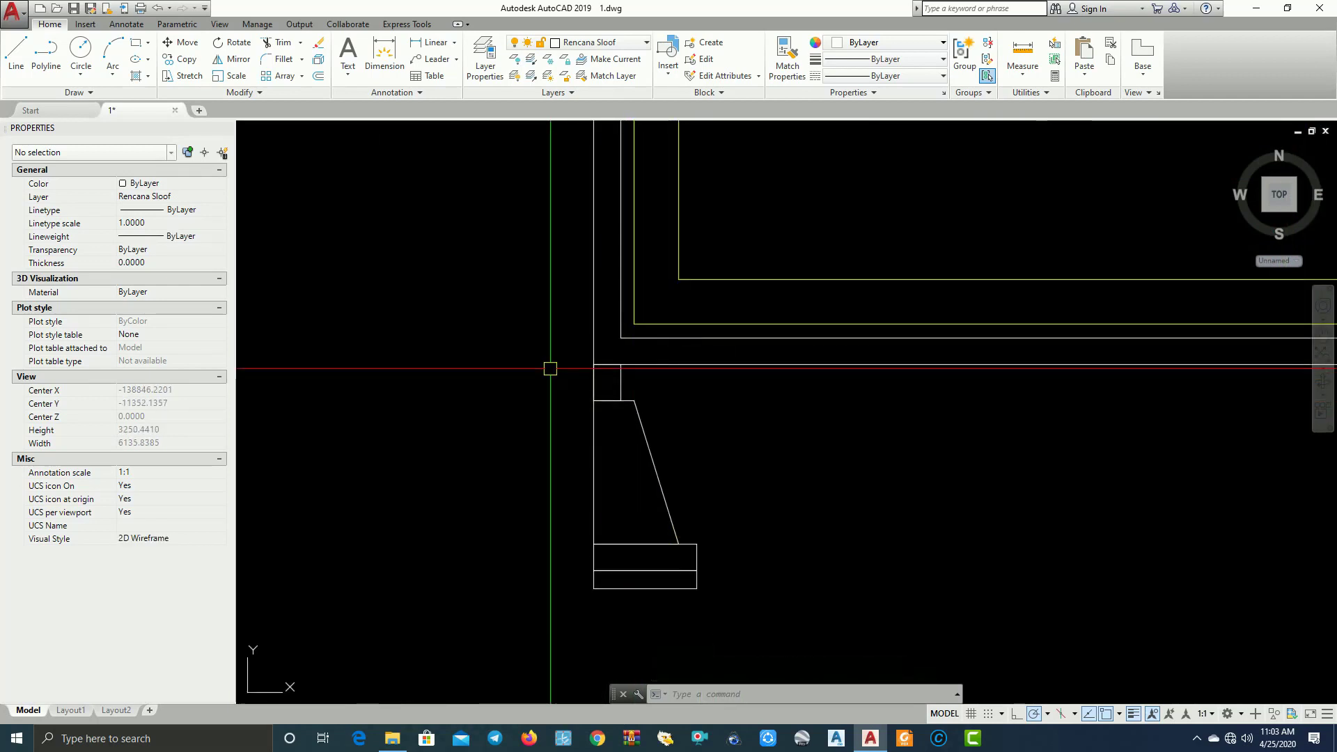
left_click(552, 345)
left_click(800, 627)
scroll(800, 627, "down", 3)
middle_click_drag(856, 609, 743, 610)
type("Mi")
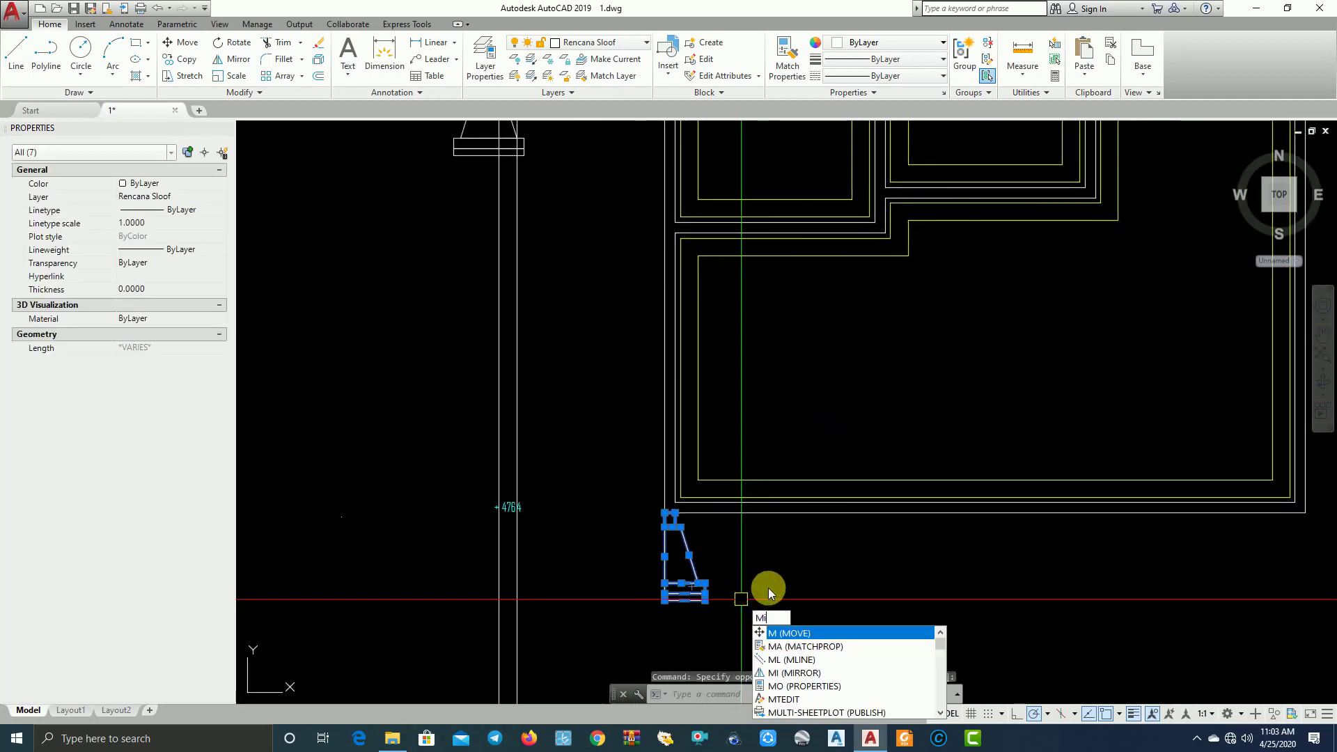
key("Return")
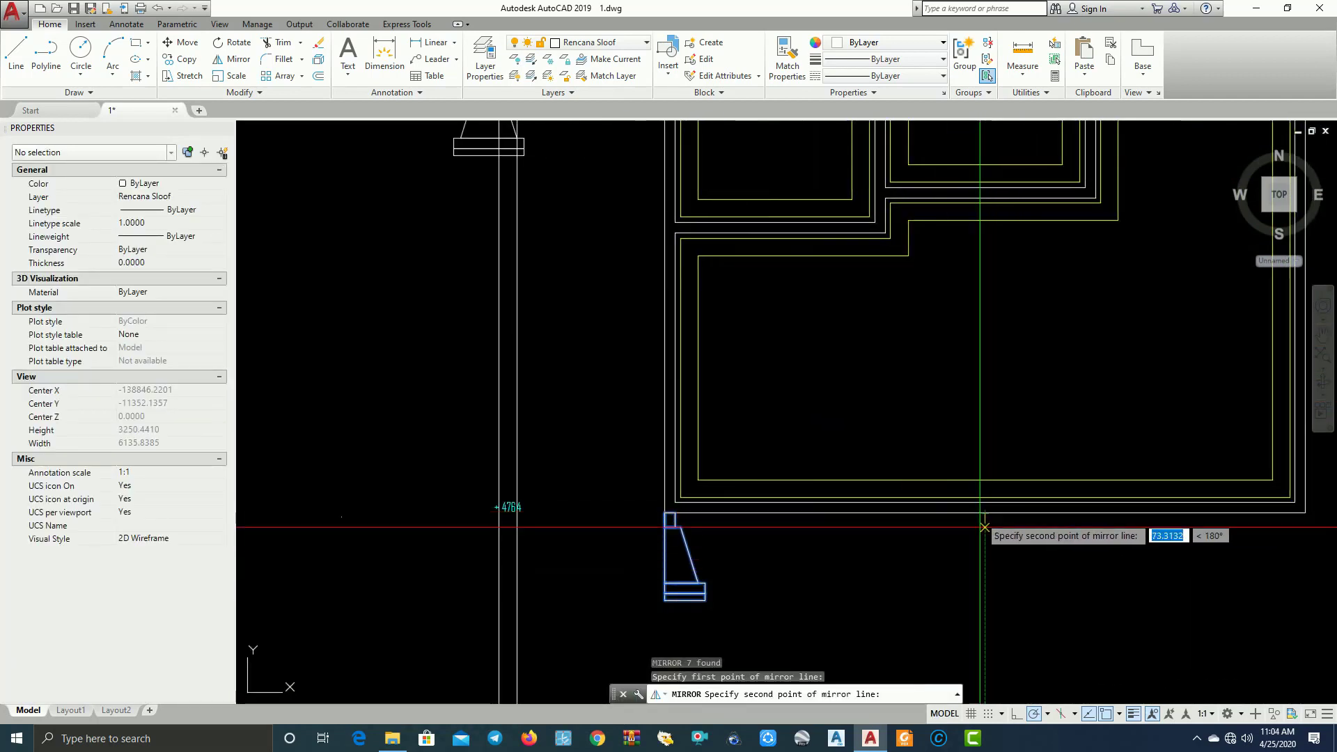
left_click(984, 569)
key("Return")
Erase both halved cross-sections below the lower corners of the sloof plan
scroll(975, 445, "down", 4)
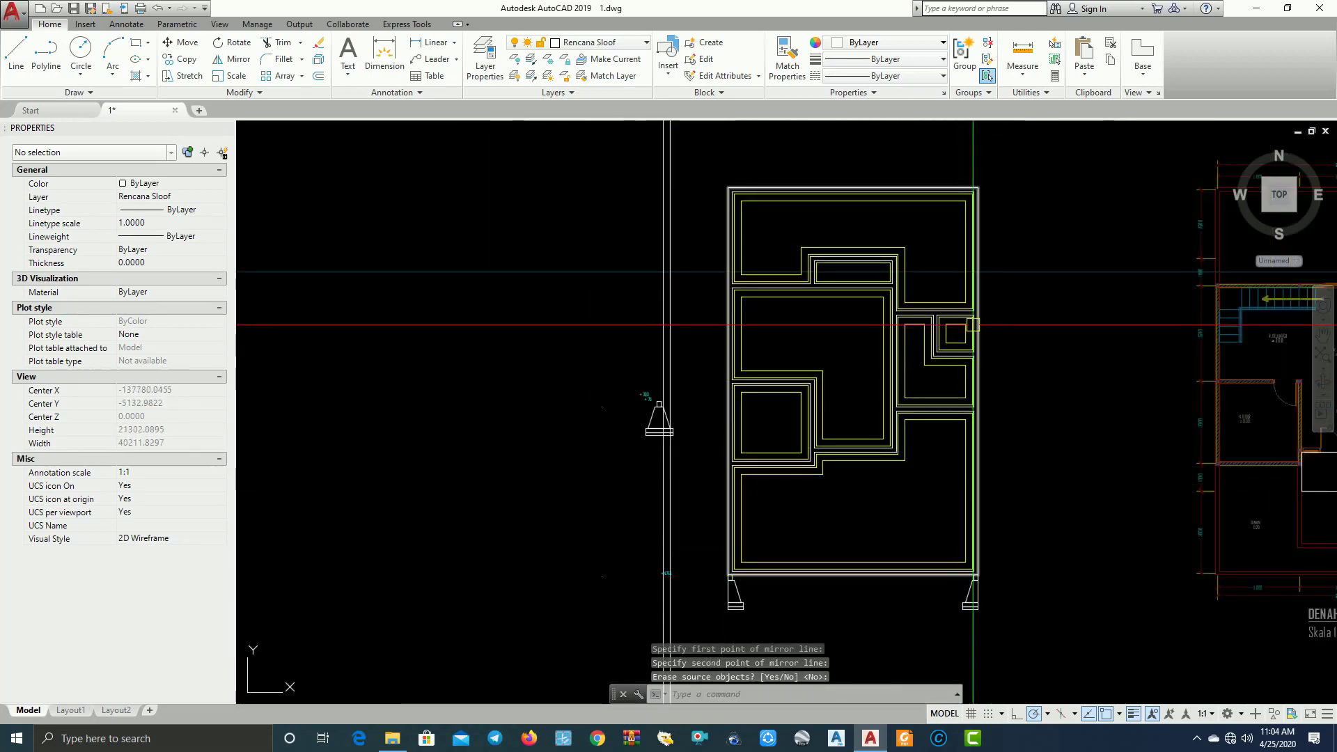
scroll(770, 462, "up", 10)
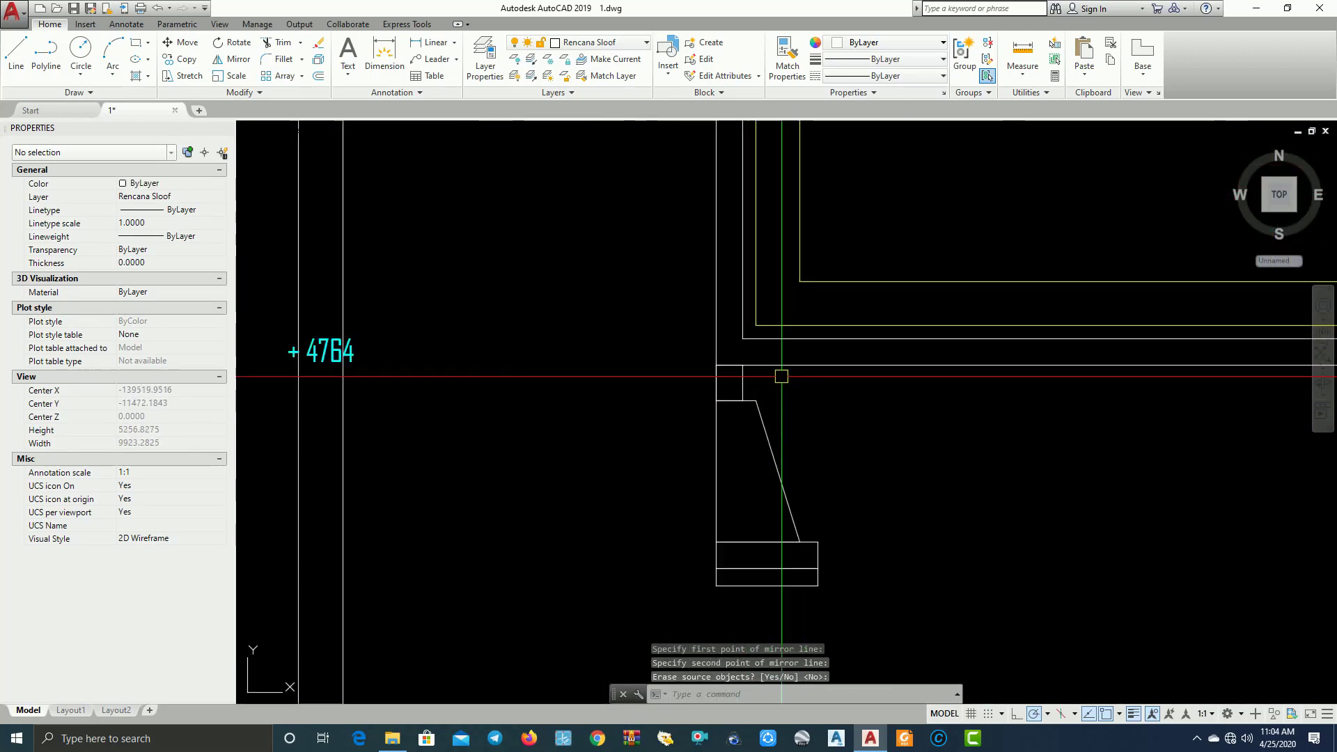
middle_click_drag(776, 376, 777, 512)
scroll(702, 534, "down", 8)
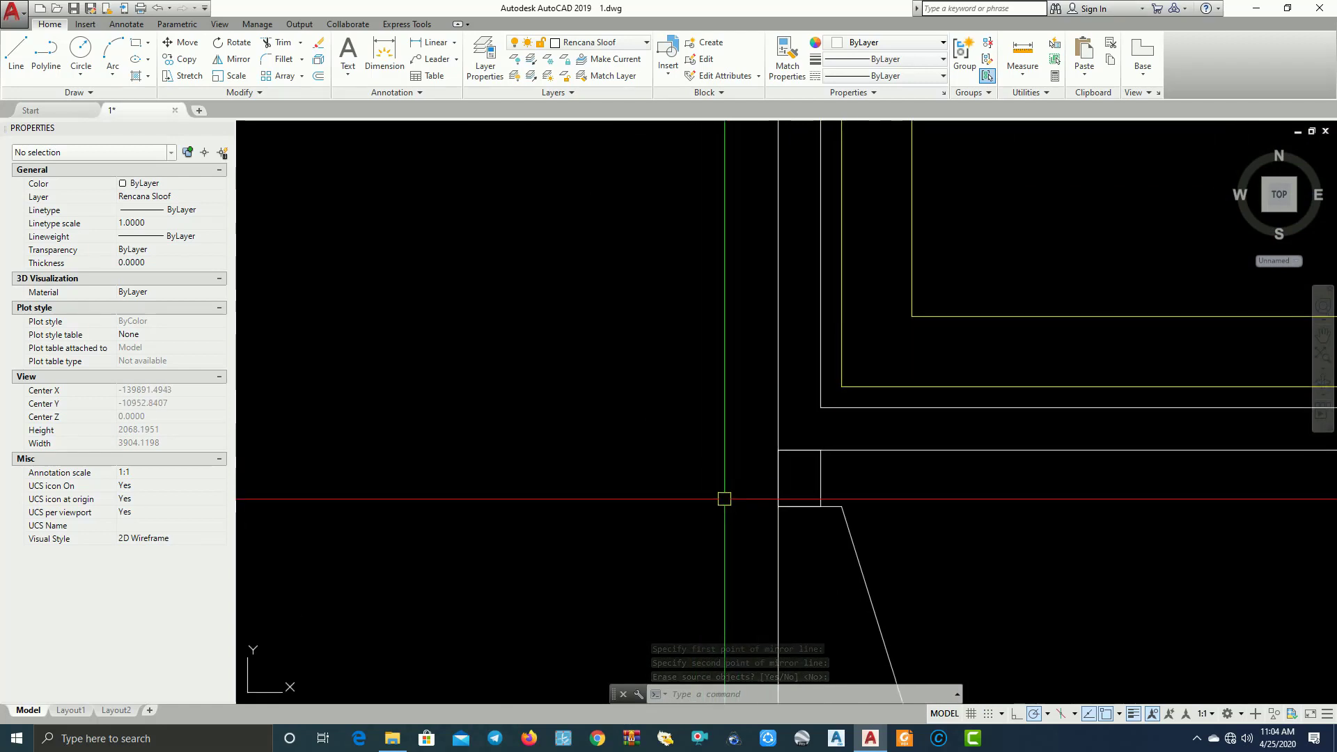
middle_click_drag(796, 531, 887, 500)
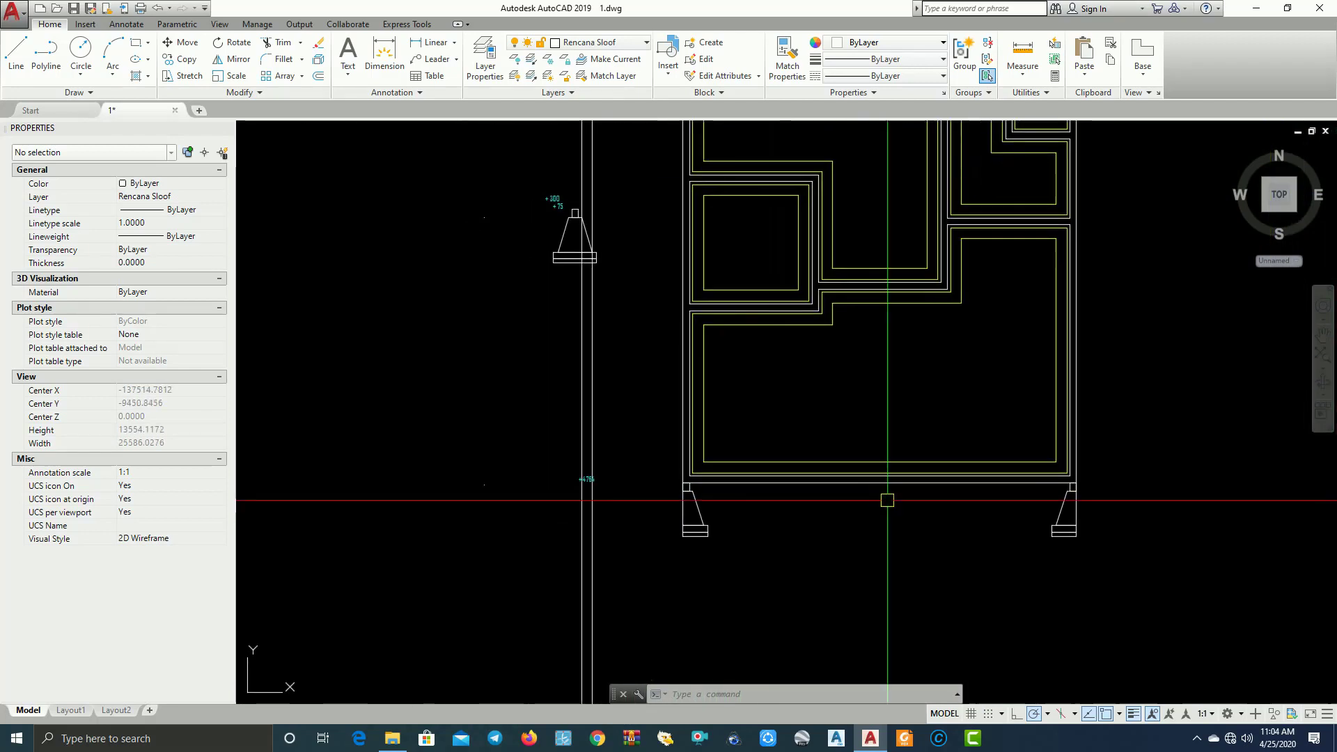
scroll(655, 507, "up", 2)
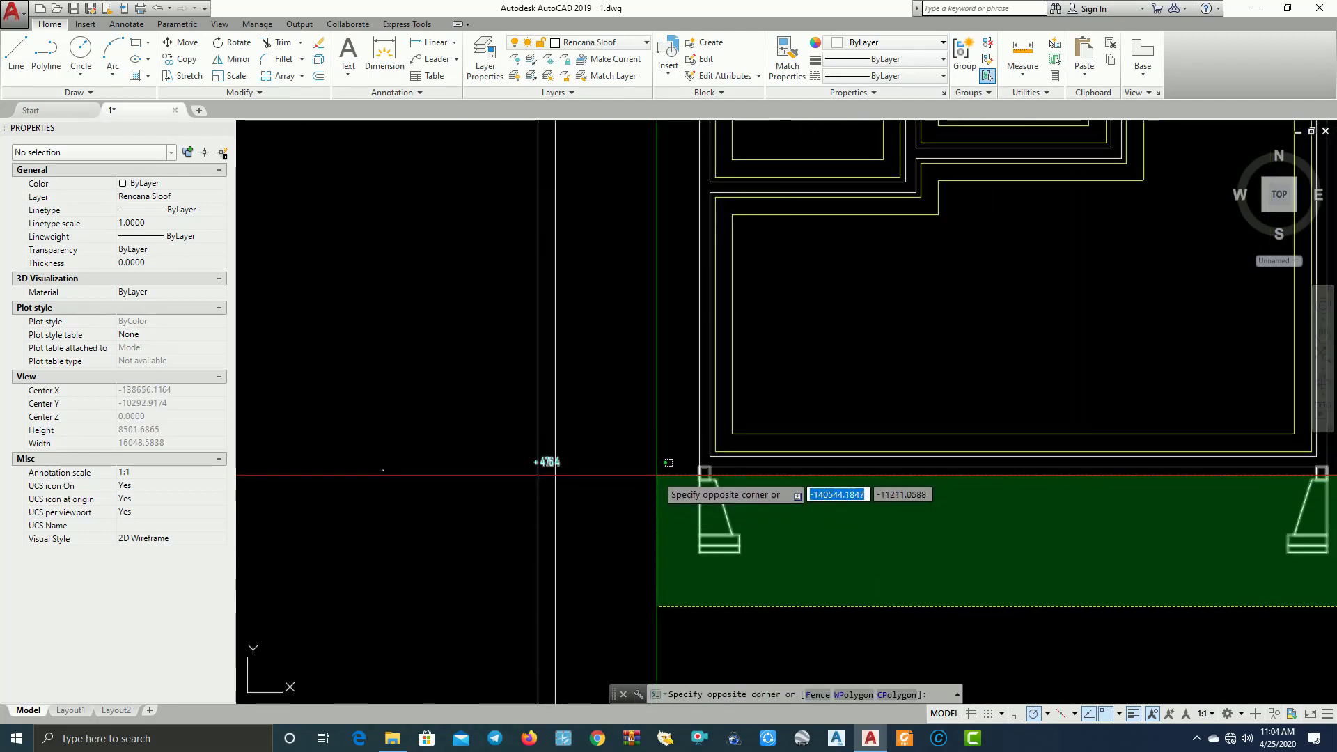
left_click(664, 489)
scroll(664, 488, "down", 4)
middle_click_drag(746, 378, 756, 511)
scroll(755, 511, "down", 2)
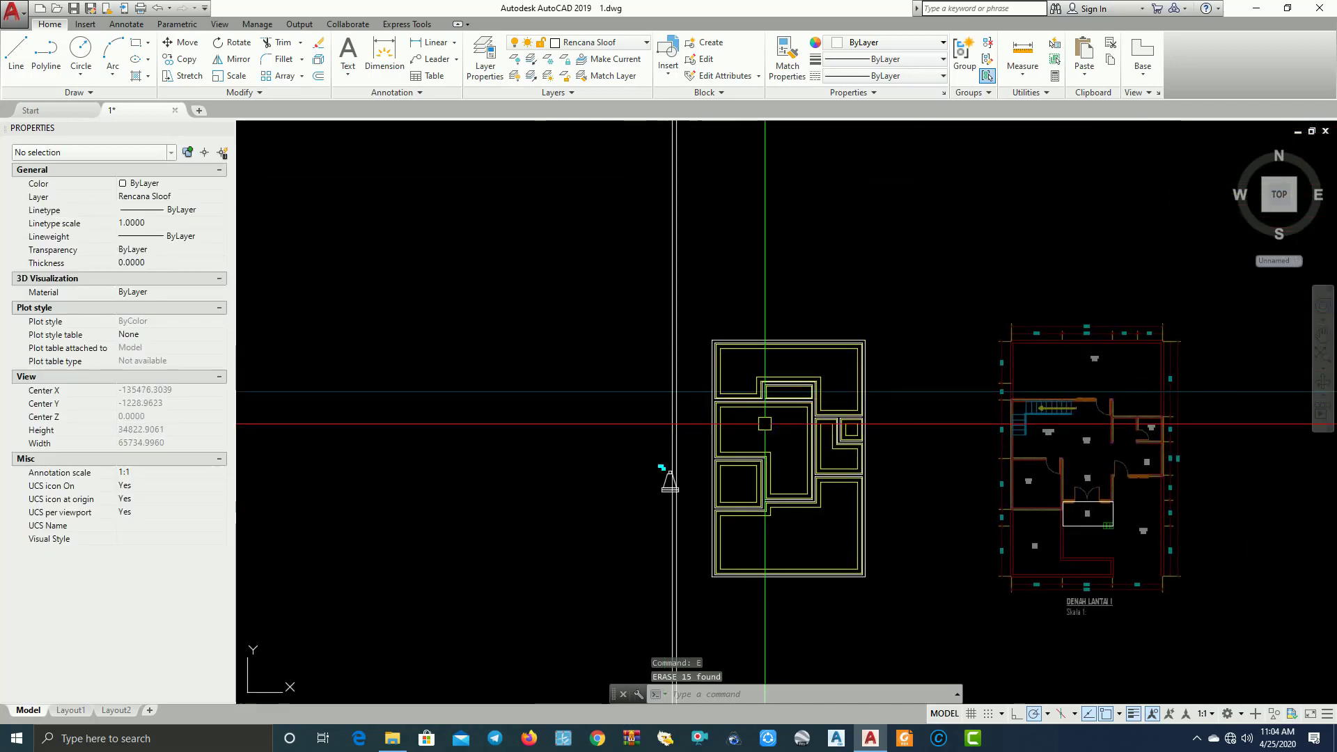
Draw a diagonal line joining the inner and outer foundation outlines at the large central room's upper-left corner
scroll(783, 359, "up", 6)
mouse_move(690, 584)
middle_mouse_down()
mouse_move(813, 443)
mouse_move(936, 385)
middle_mouse_up()
mouse_move(794, 416)
middle_mouse_down()
mouse_move(469, 435)
mouse_move(408, 457)
middle_mouse_up()
mouse_move(642, 468)
middle_mouse_down()
mouse_move(791, 445)
mouse_move(739, 376)
mouse_move(832, 317)
mouse_move(910, 297)
middle_mouse_up()
middle_click_drag(778, 284, 769, 442)
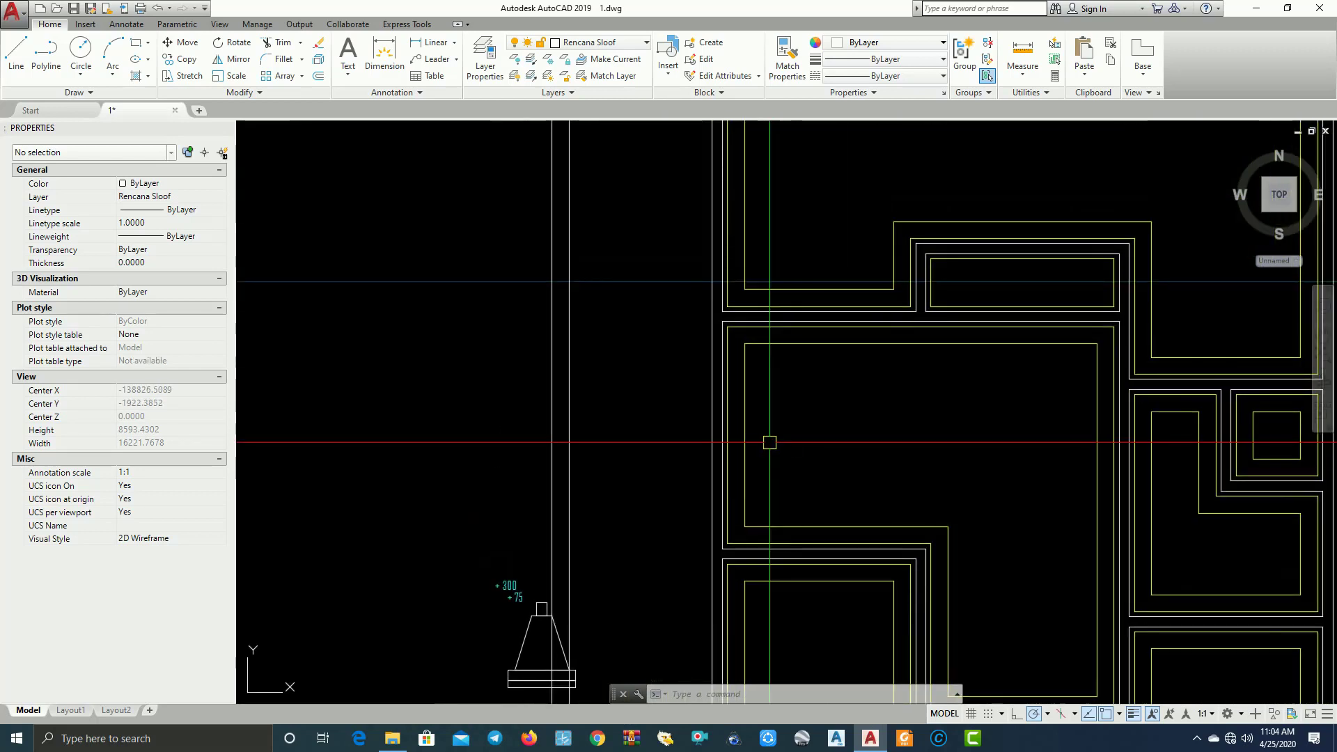
key("Return")
scroll(760, 376, "up", 4)
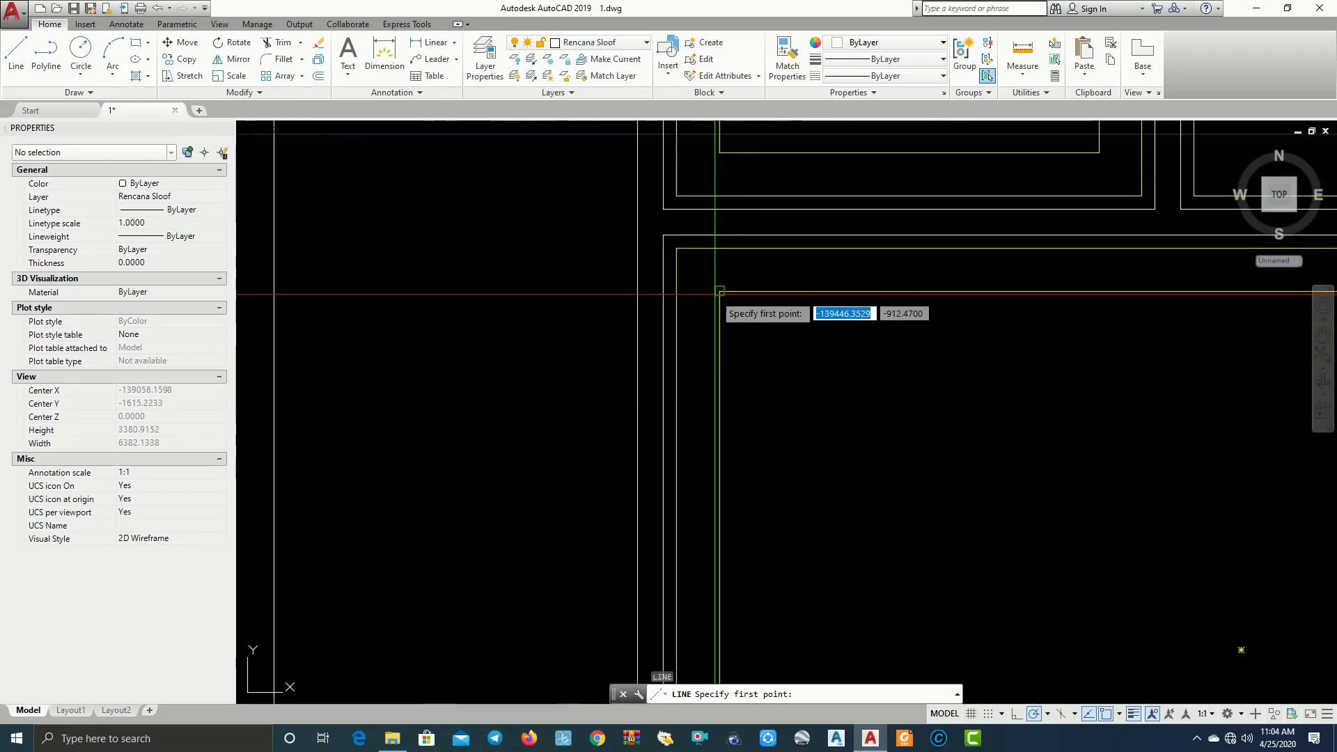
left_click(676, 248)
key("Return")
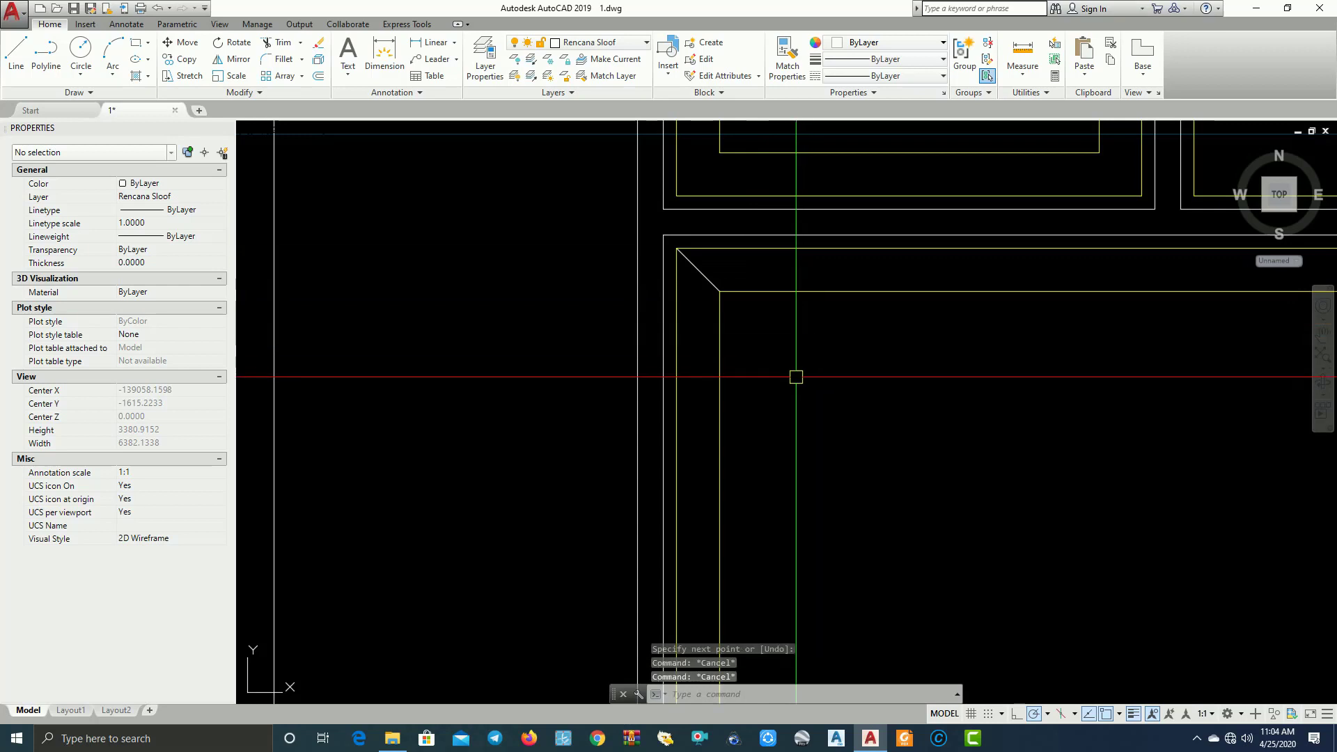
Match the upper-left diagonal's properties to the yellow foundation outline of the central room
type("ma")
key("Return")
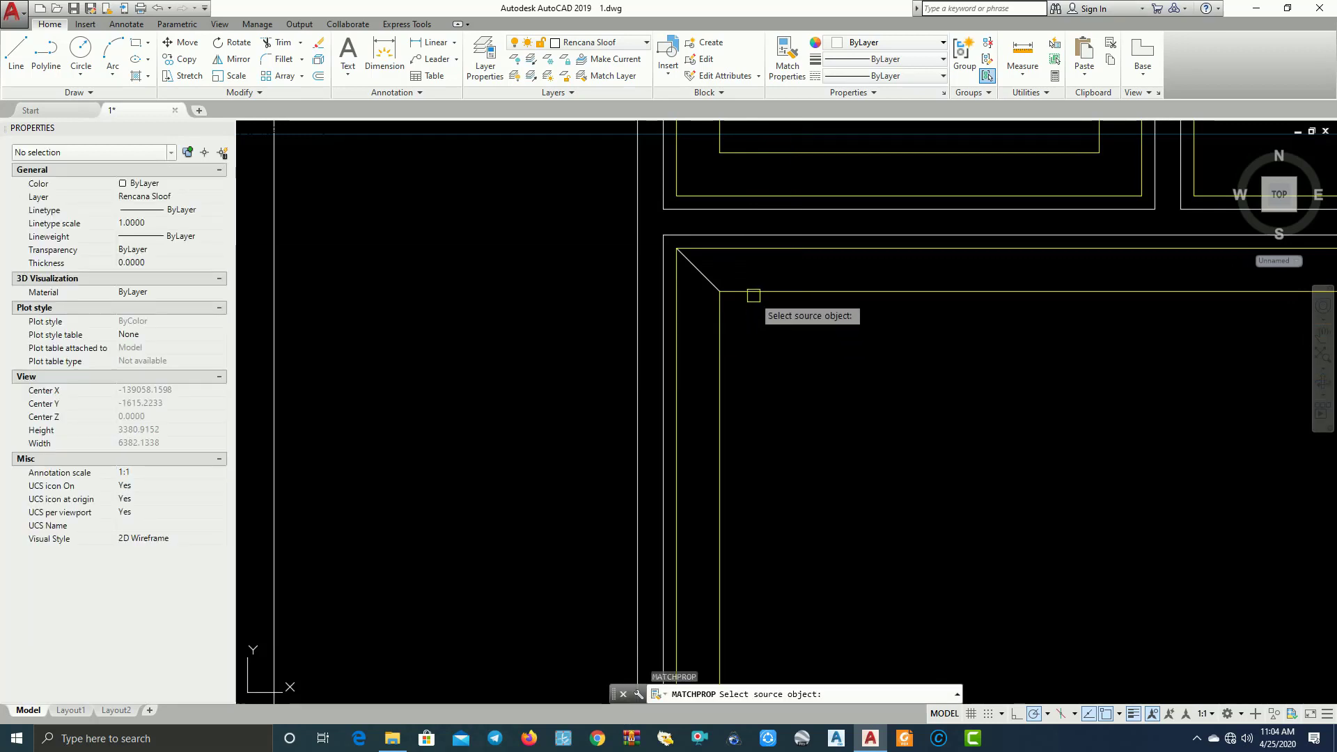
left_click(729, 284)
key("Escape")
scroll(769, 307, "down", 4)
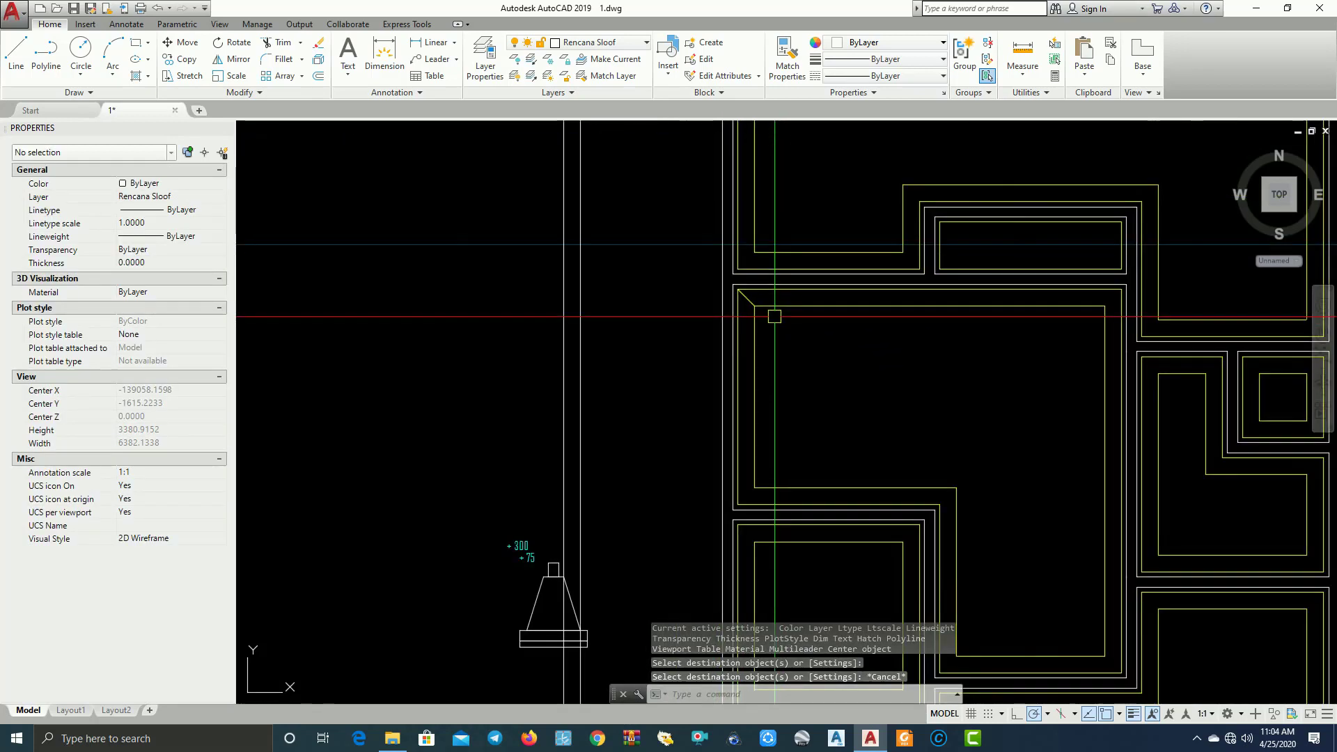
Draw a diagonal line between the inner and outer foundation outlines at the central room's upper-right corner
type("l")
key("Return")
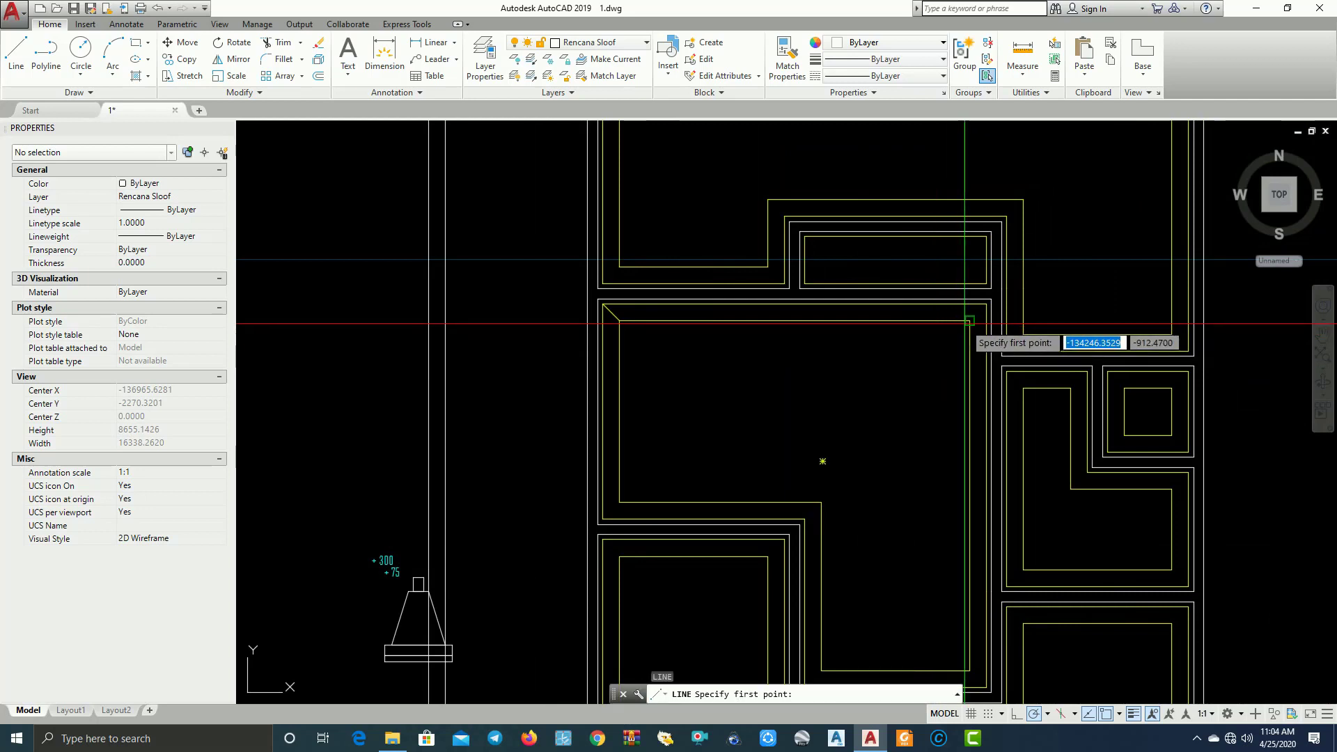
left_click(969, 321)
left_click(986, 303)
key("Return")
middle_click_drag(696, 335, 788, 337)
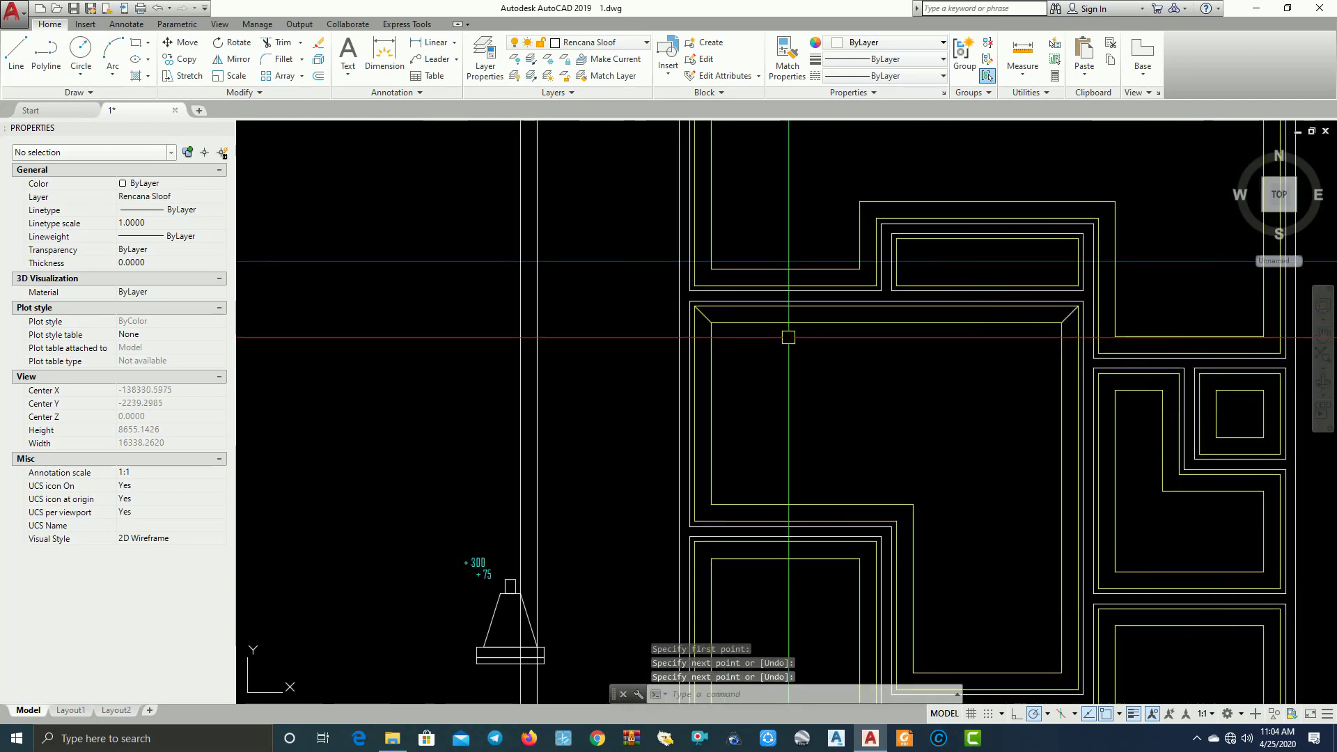
Match the upper-right diagonal's properties to the central room's inner foundation outline
type("m")
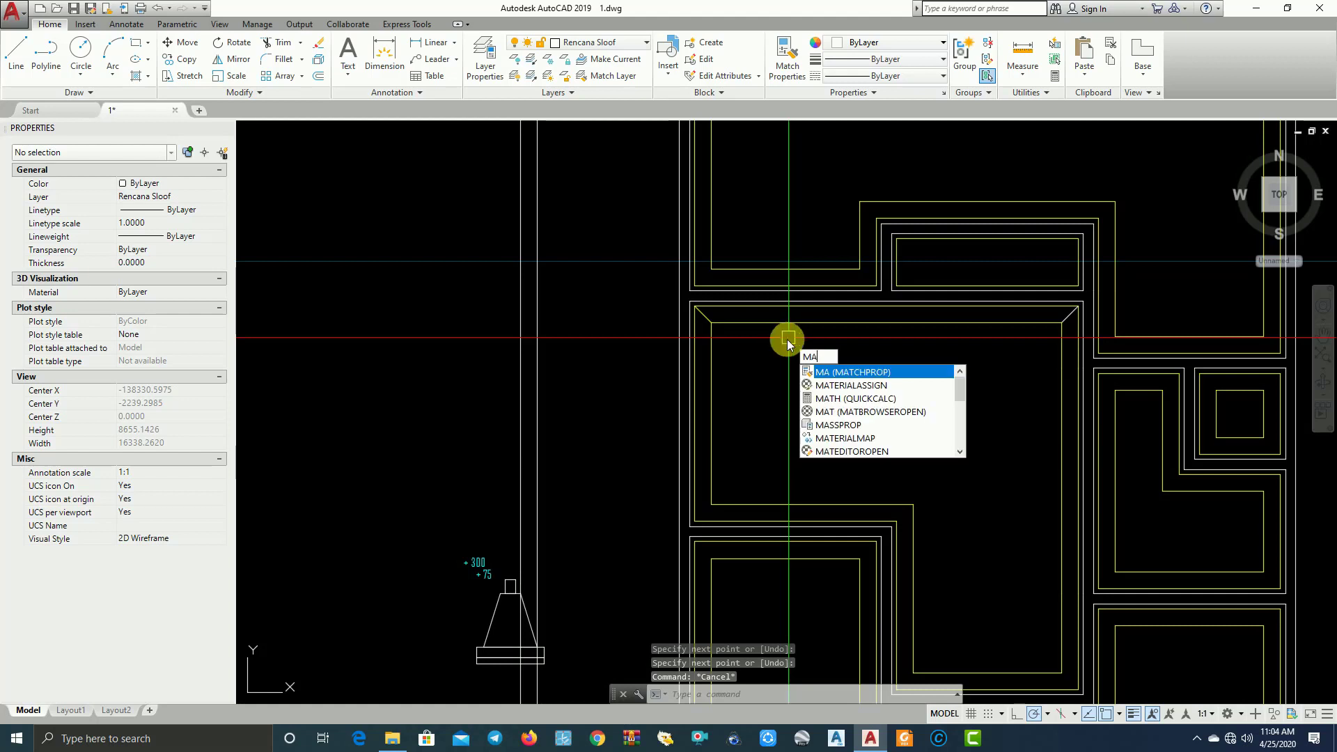
key("Return")
scroll(1020, 319, "up", 3)
left_click(1072, 309)
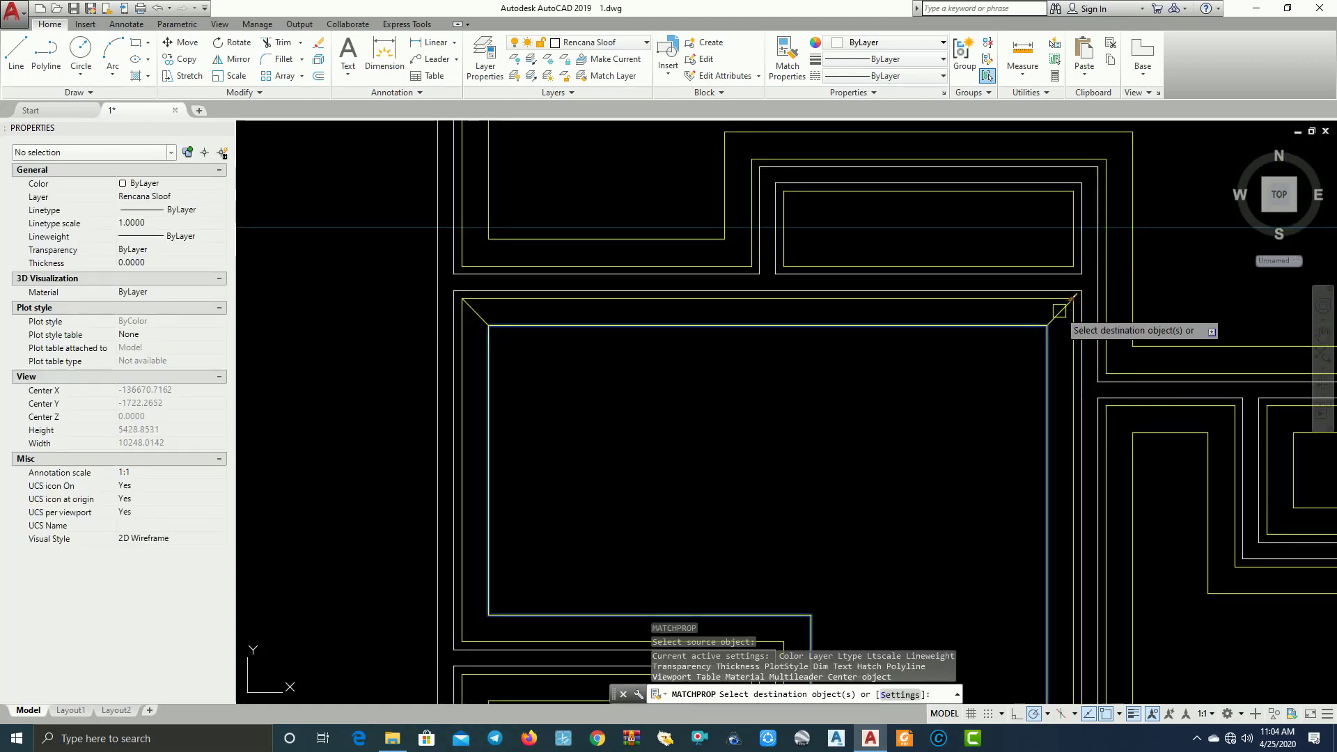
key("Escape")
Copy the upper-right diagonal from its inner end to the small square room's upper-right and lower-left corners
scroll(1059, 310, "up", 1)
left_click(1049, 321)
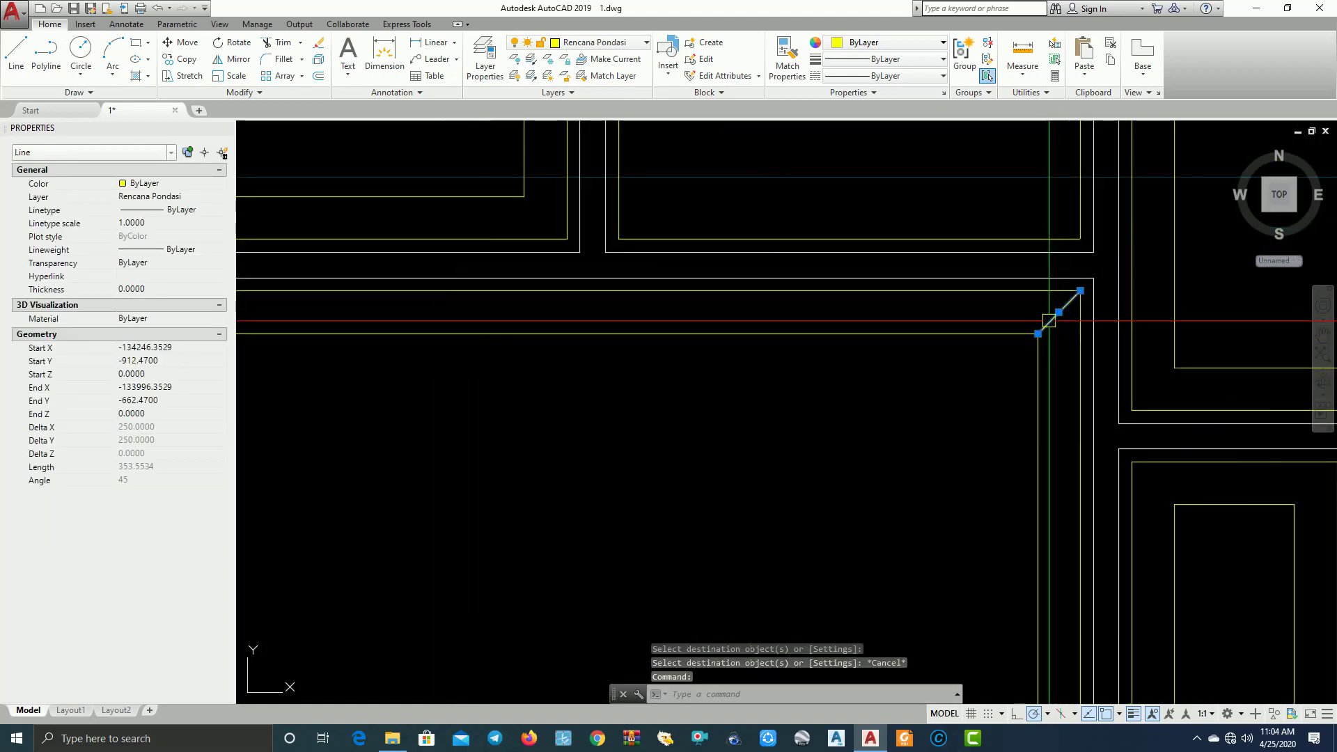
left_click(184, 60)
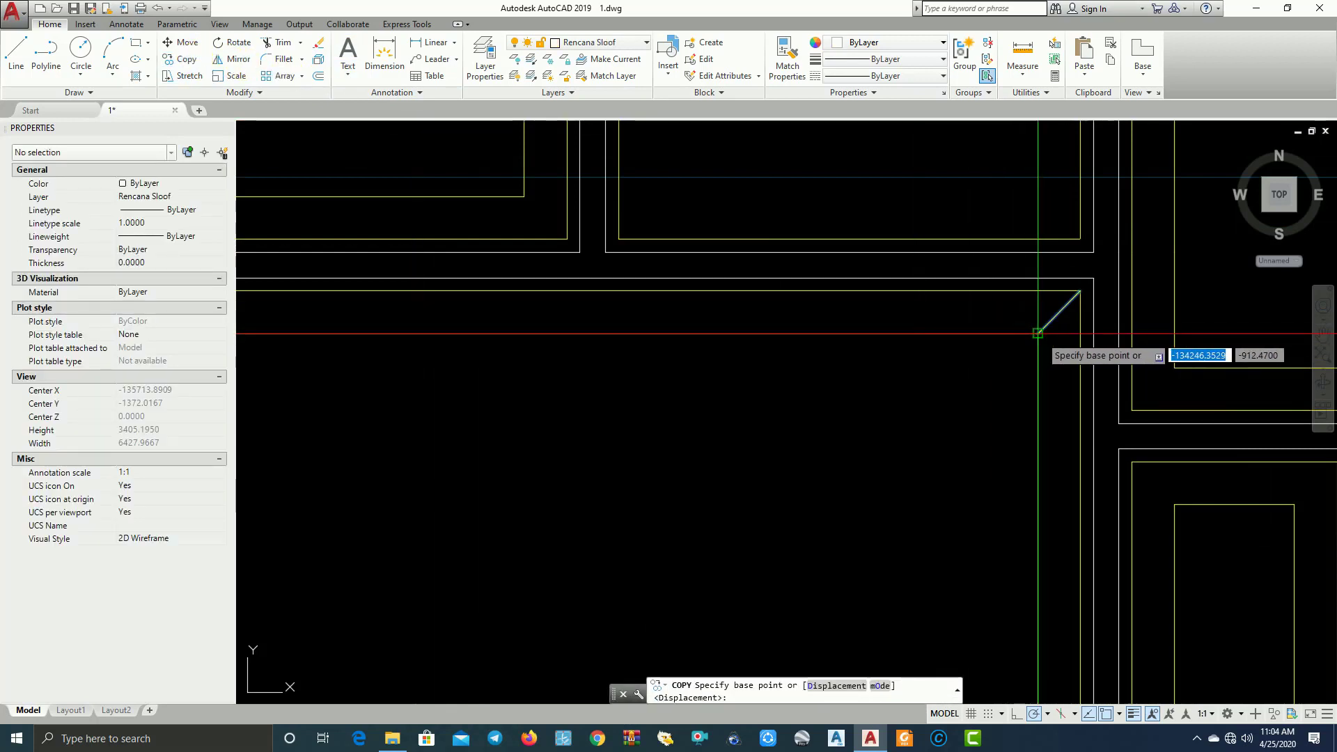
scroll(1050, 323, "down", 3)
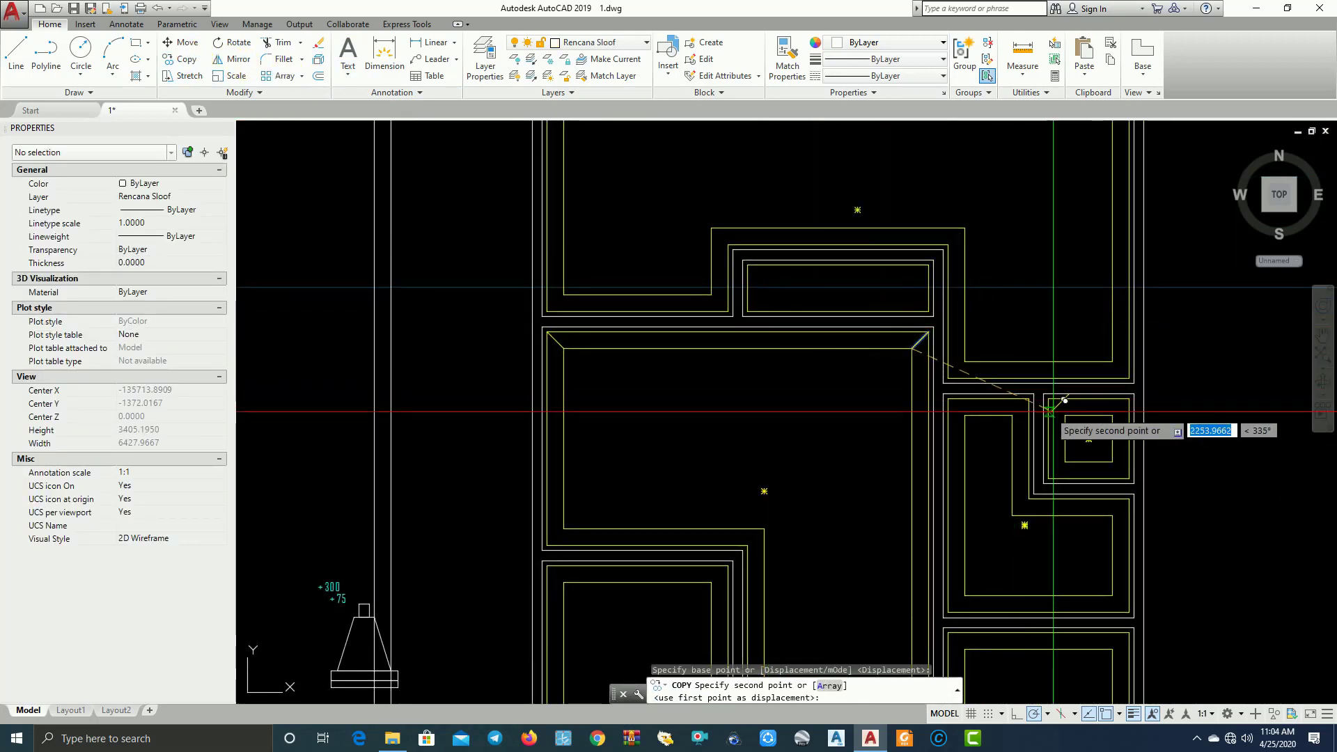
scroll(845, 369, "up", 2)
left_click(881, 369)
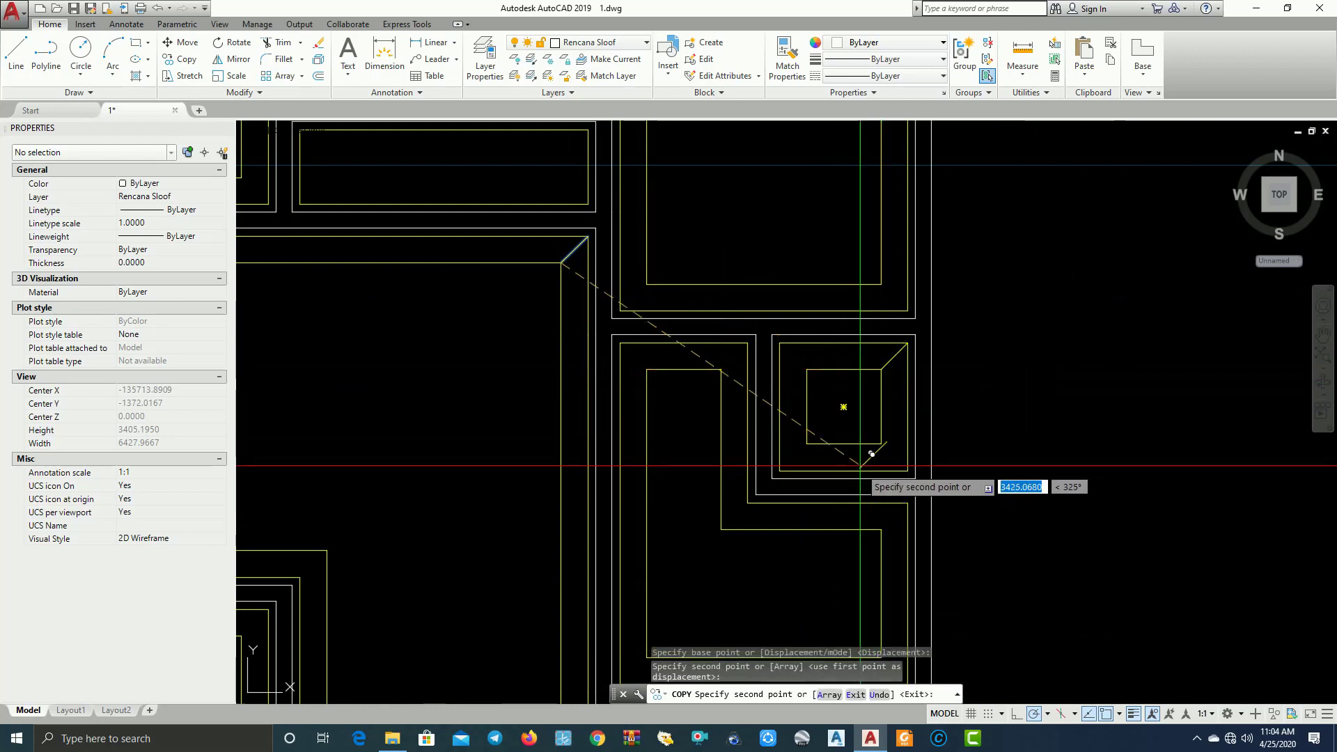
middle_click_drag(775, 469, 731, 382)
left_click(805, 425)
Copy the diagonal to the upper-right, lower-left and right-arm upper corners of the L-shaped room's foundation outlines
left_click(746, 324)
scroll(733, 436, "down", 2)
scroll(706, 481, "up", 4)
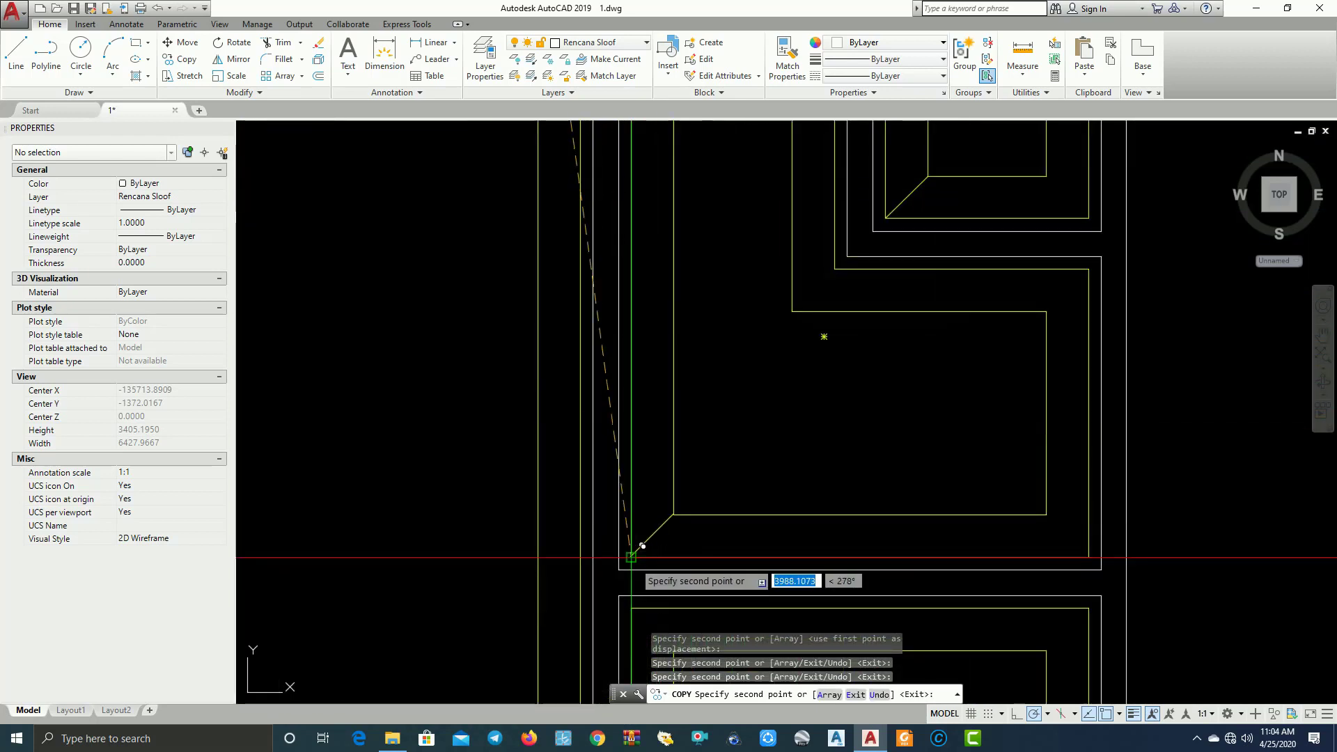
left_click(631, 557)
scroll(800, 507, "up", 2)
middle_click_drag(801, 507, 642, 479)
middle_click_drag(1045, 181, 806, 351)
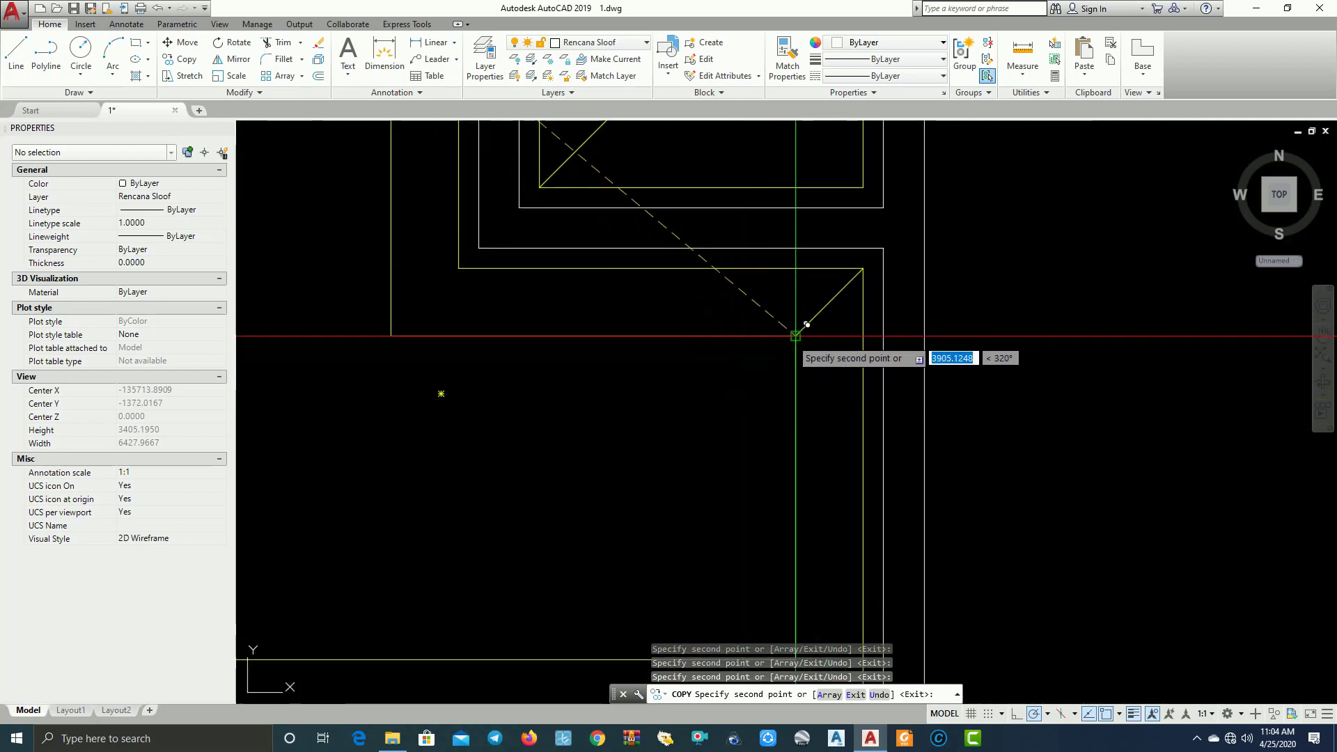
left_click(795, 336)
Copy the diagonal to the bottom-left corner of the central room's lower part
scroll(791, 379, "down", 2)
middle_click_drag(759, 458, 871, 286)
middle_click_drag(766, 350, 936, 234)
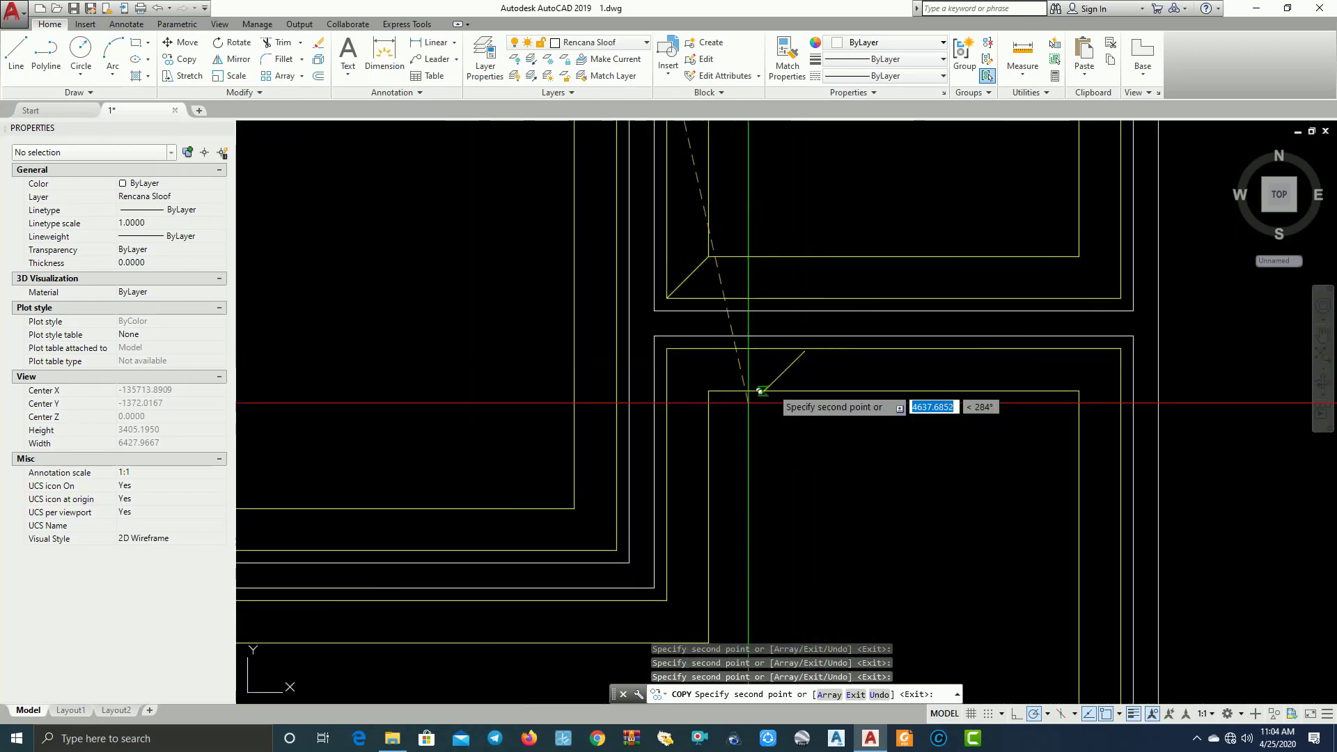
scroll(675, 426, "down", 2)
middle_click_drag(560, 460, 715, 429)
scroll(536, 485, "up", 2)
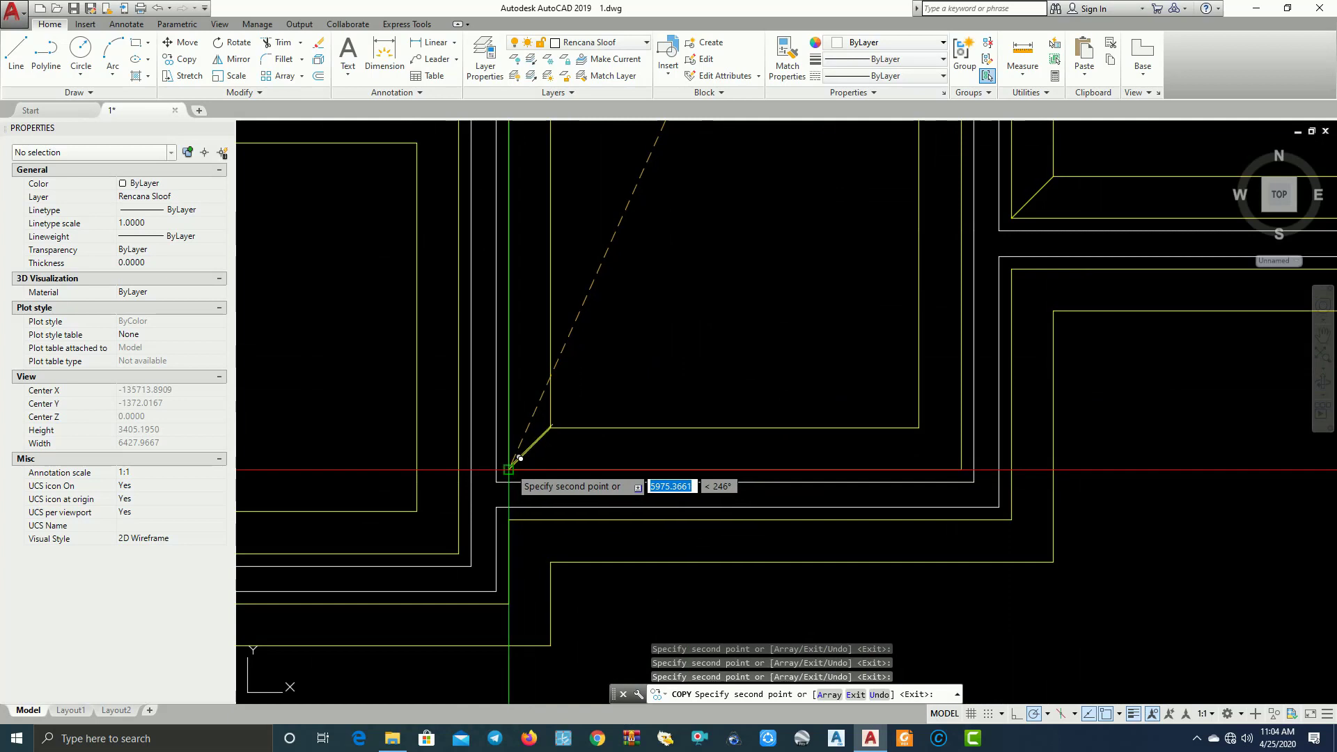
left_click(509, 469)
Copy the diagonal to the upper-right and lower-left corners of the square room on the plan's left side
middle_click_drag(606, 467, 1032, 357)
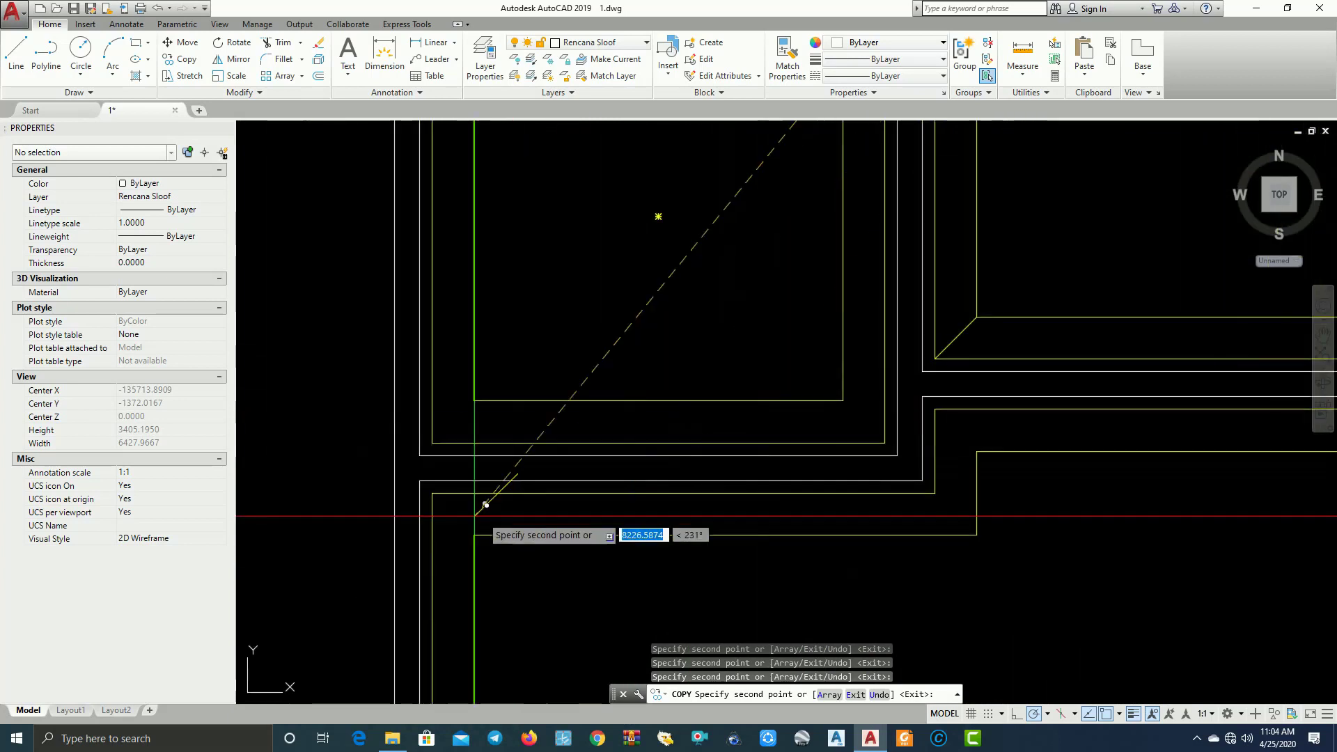
left_click(433, 438)
scroll(538, 383, "down", 1)
middle_click_drag(538, 383, 543, 491)
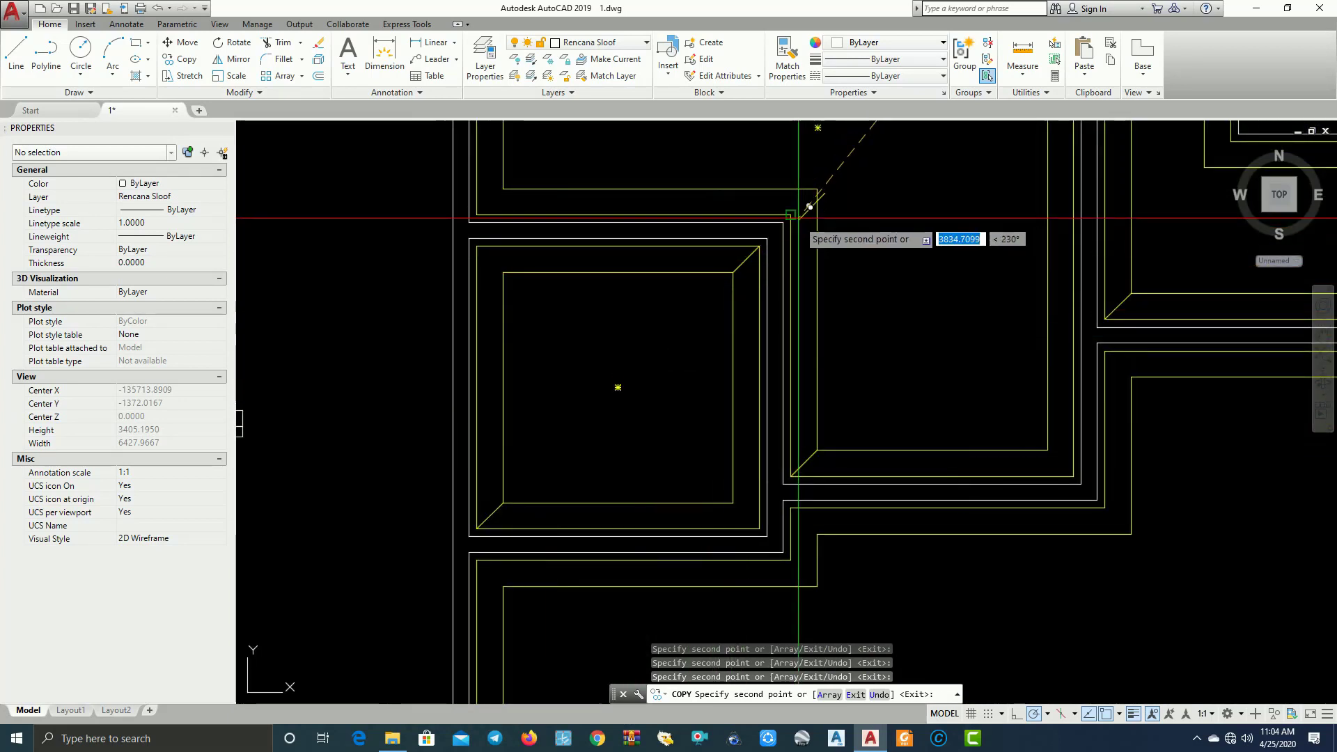
Copy the diagonal to the central room's re-entrant corner and the lower-left corner of its upper part
left_click(791, 215)
scroll(616, 251, "down", 2)
middle_click_drag(615, 251, 581, 303)
scroll(504, 287, "up", 4)
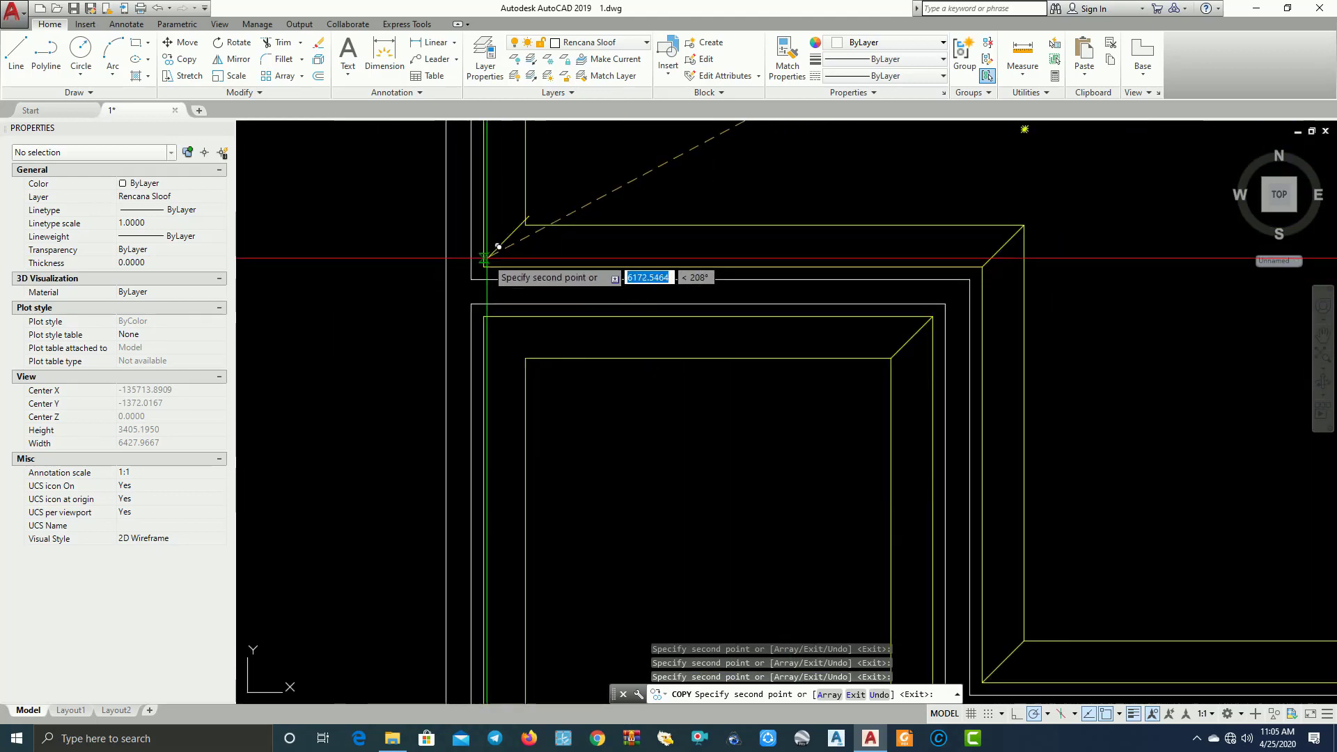
left_click(484, 266)
Copy the diagonal to the top room's niche corner, the lower-left corner of its right part and its upper-right corner
scroll(636, 233, "down", 3)
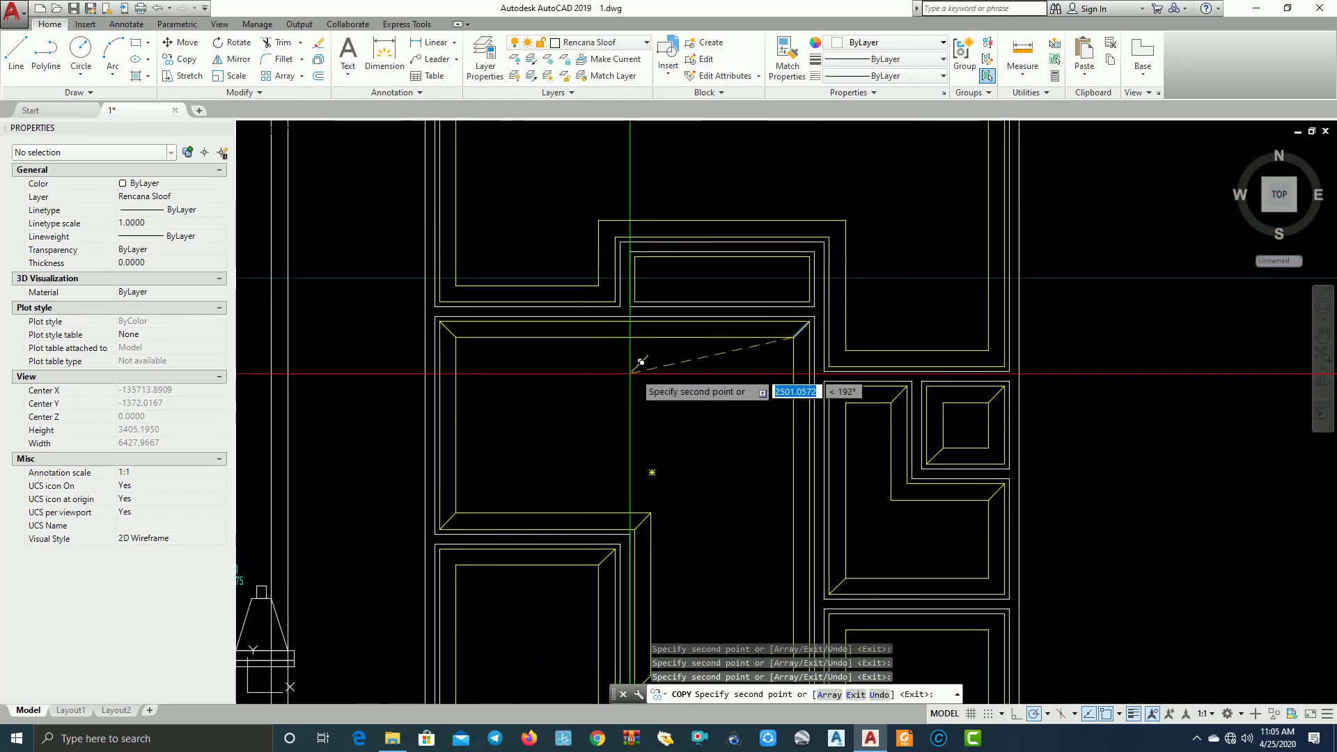
scroll(738, 275, "up", 4)
left_click(742, 266)
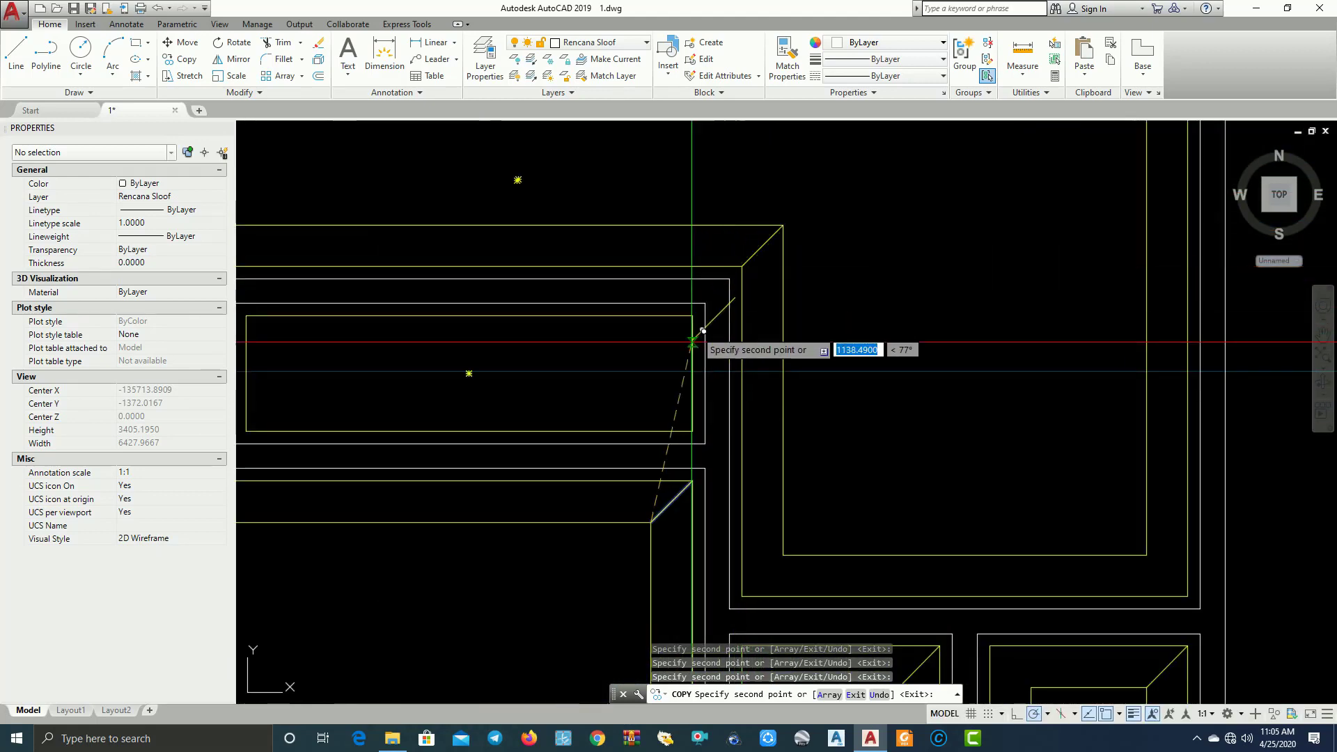
middle_click_drag(771, 492, 719, 392)
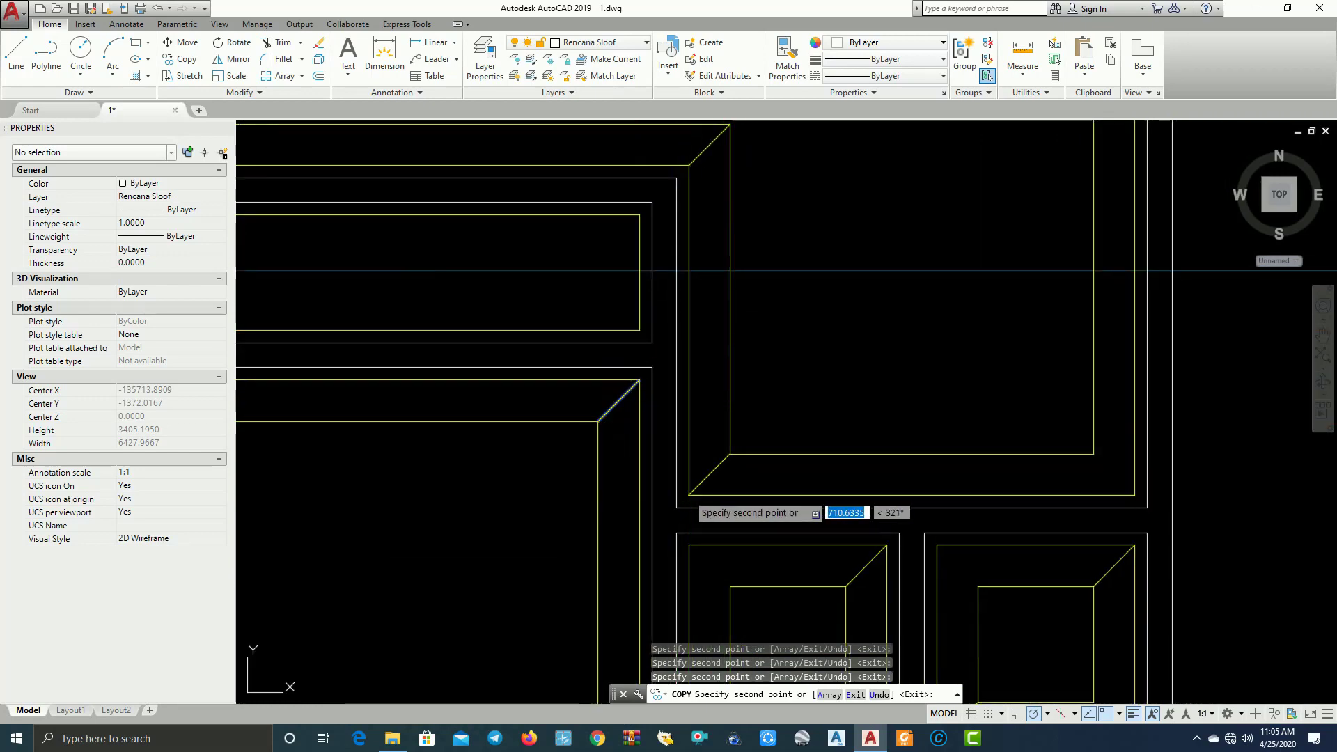
scroll(801, 479, "down", 3)
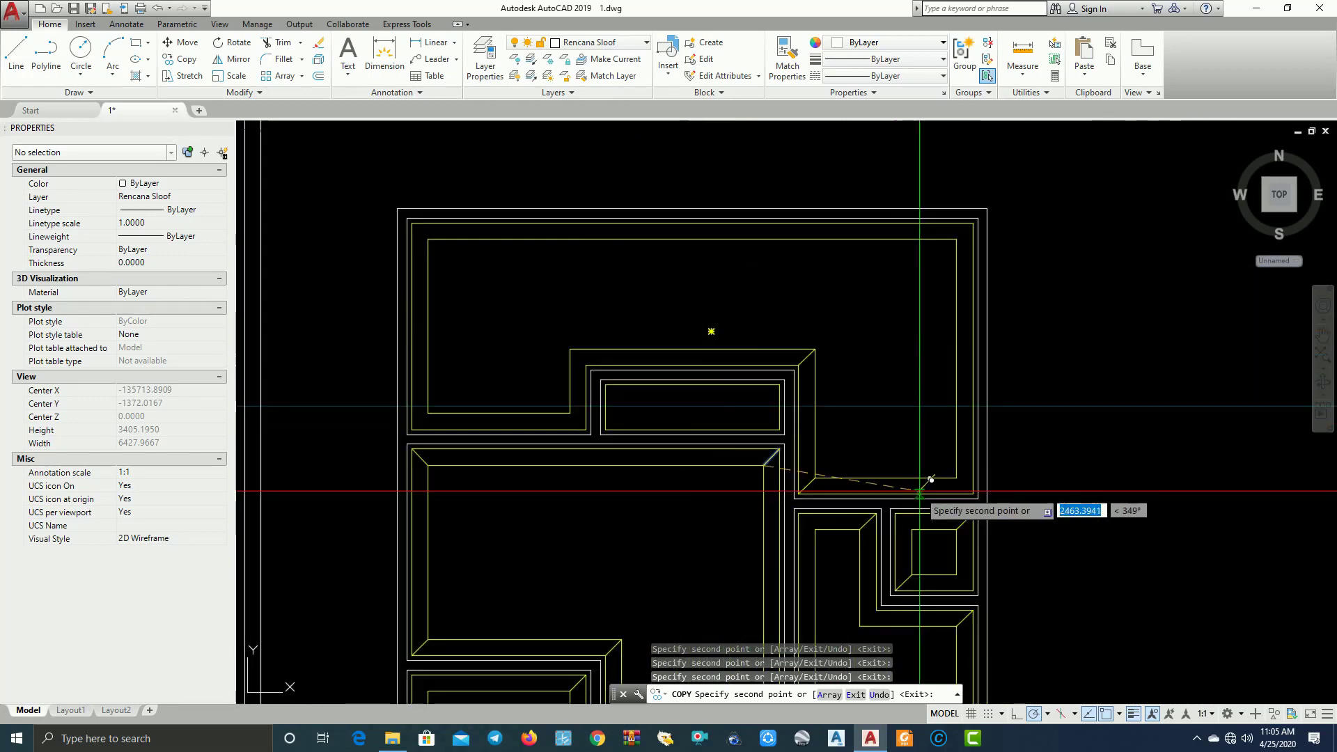
left_click(957, 239)
Copy the diagonal to the upper-right corner of the bottom room and finish copying
middle_click_drag(662, 527, 612, 94)
scroll(882, 398, "up", 3)
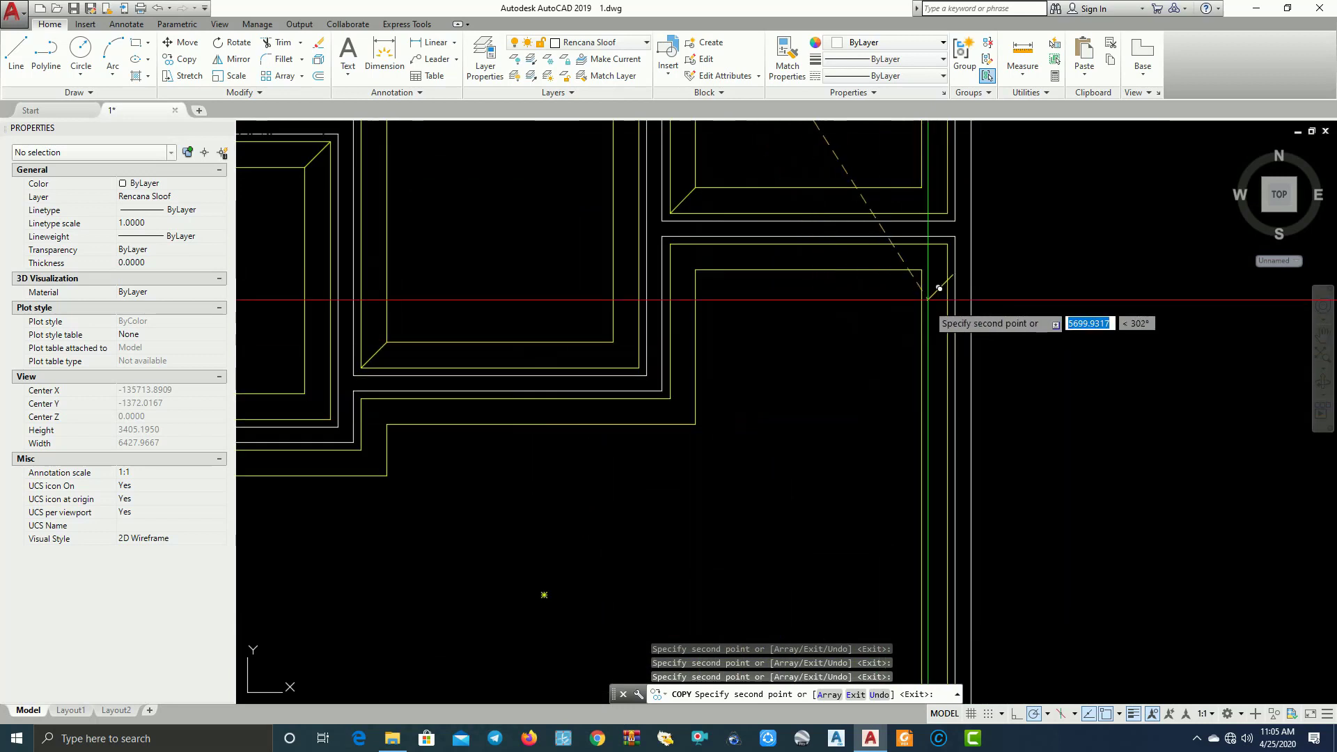
left_click(917, 267)
mouse_move(407, 450)
middle_mouse_down()
mouse_move(580, 414)
mouse_move(829, 415)
middle_mouse_up()
key("Escape")
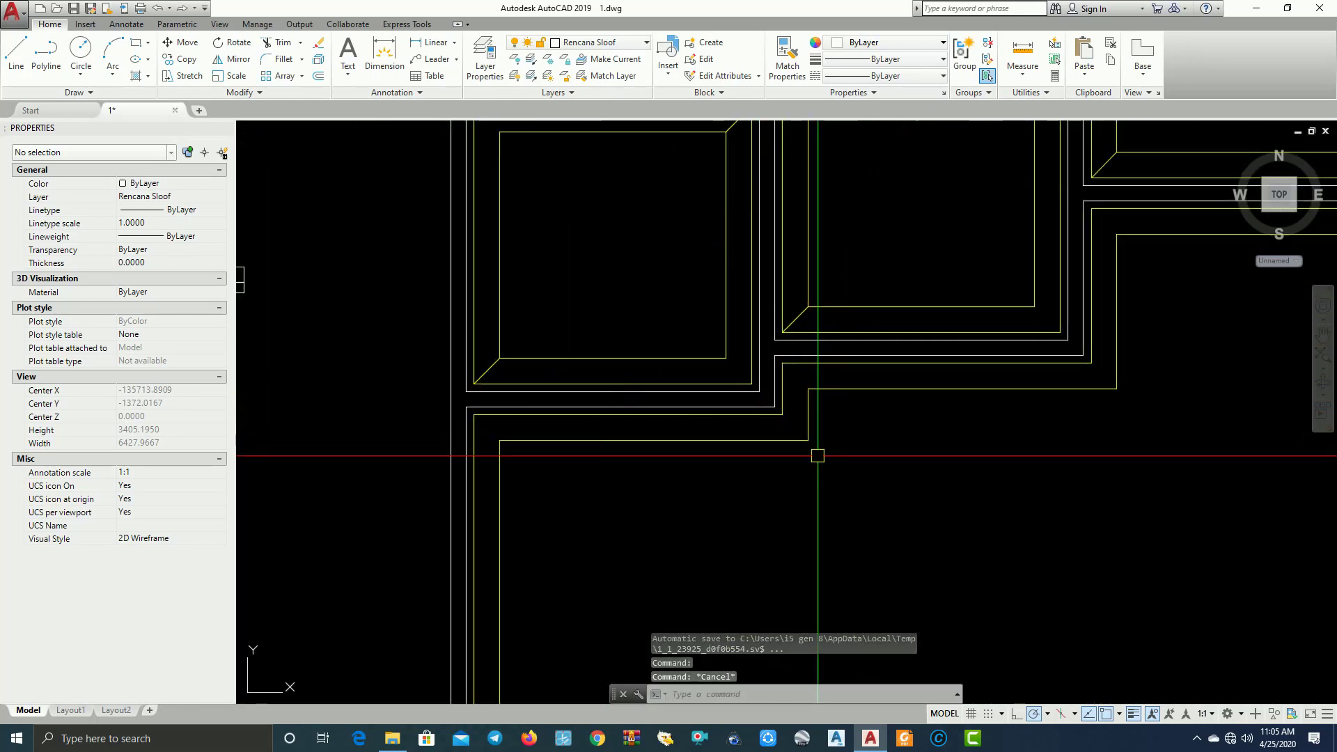
Draw an opposite-leaning diagonal line between the inner and outer foundation outlines at the upper-left corner of the bottom room's middle part
type("l")
key("Return")
scroll(808, 397, "up", 2)
left_click(805, 380)
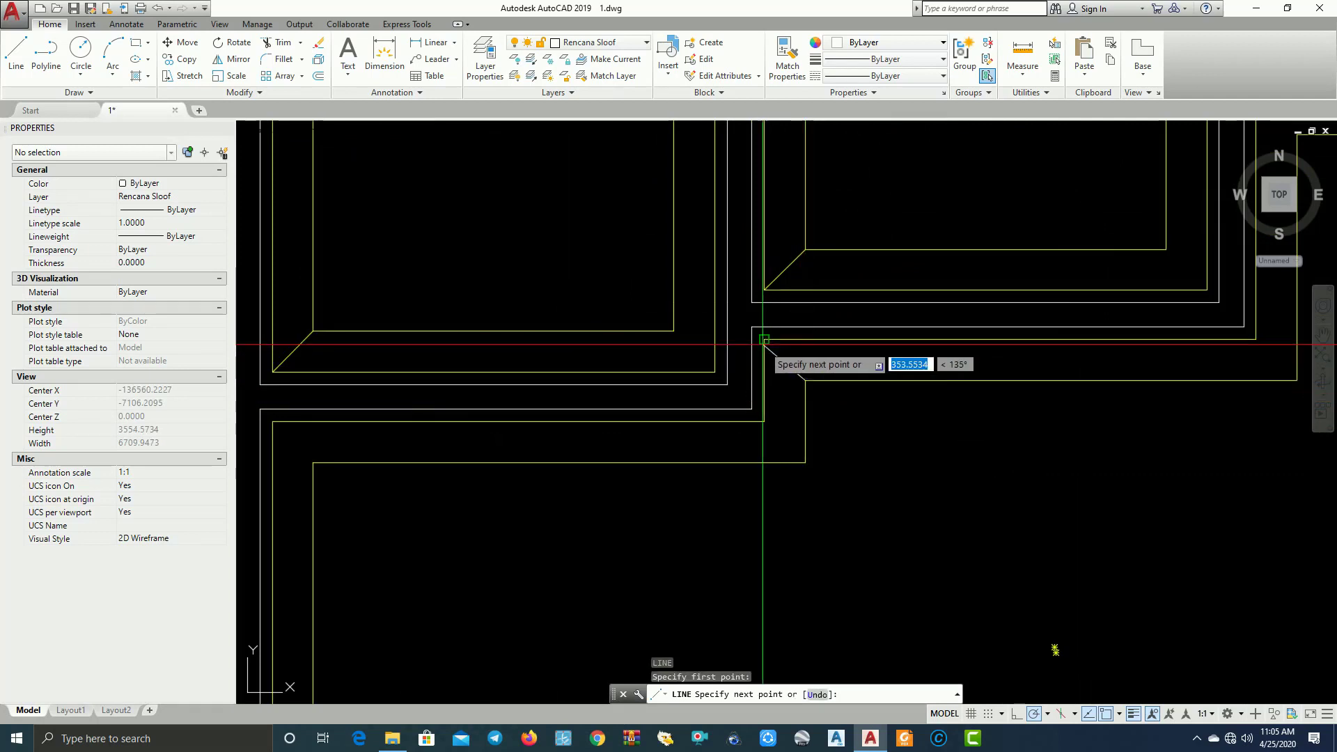
left_click(764, 339)
key("Escape")
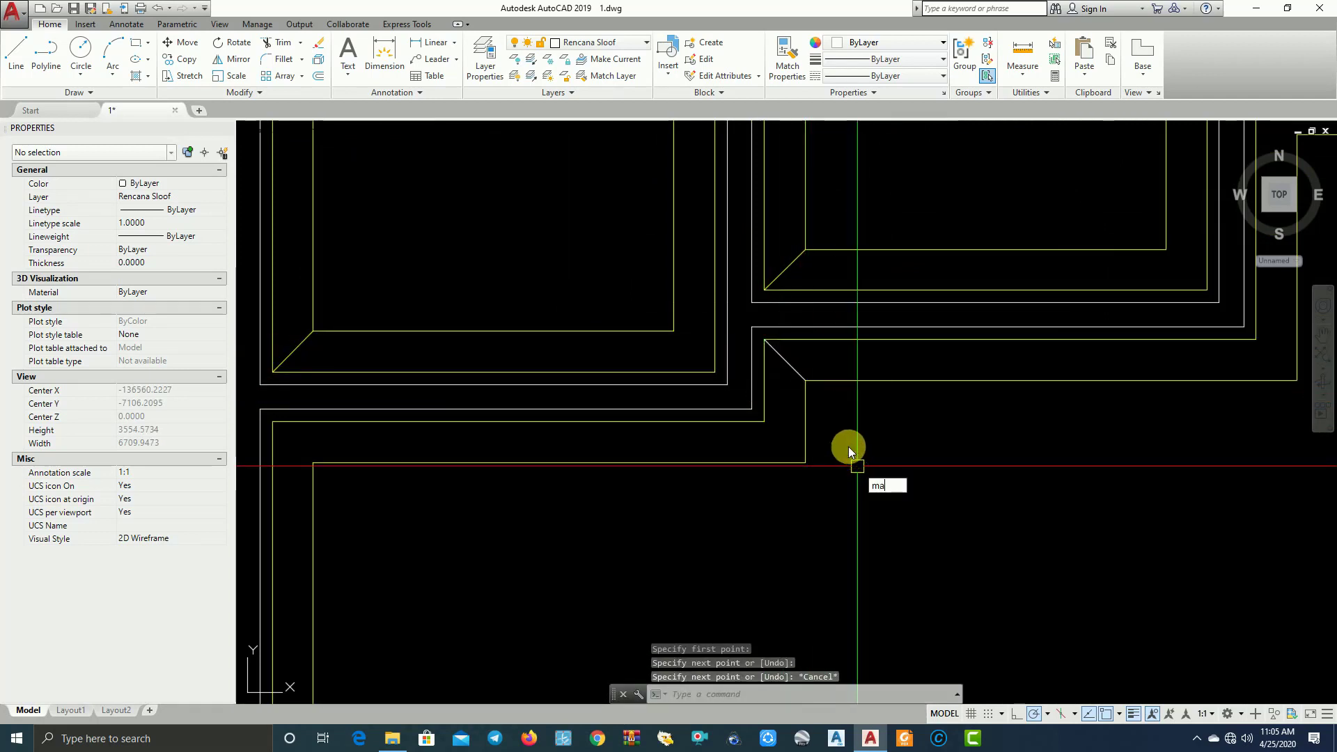
Match the new diagonal's properties to the inner foundation outline so it is on the Rencana Pondasi layer
type("ma")
key("Return")
left_click(835, 381)
scroll(798, 365, "up", 4)
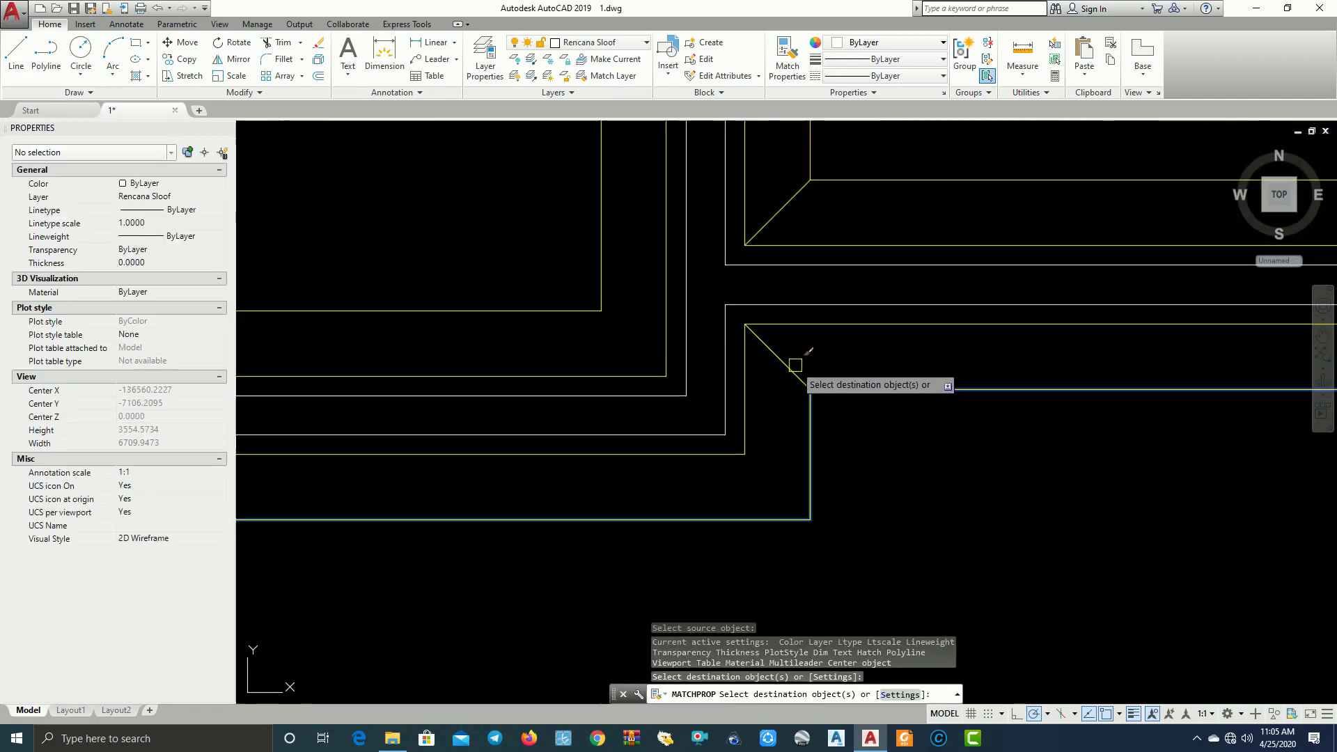
key("Escape")
Copy the new diagonal to the bottom room's re-entrant corner and the upper-left corner of its right part
left_click_drag(791, 367, 782, 445)
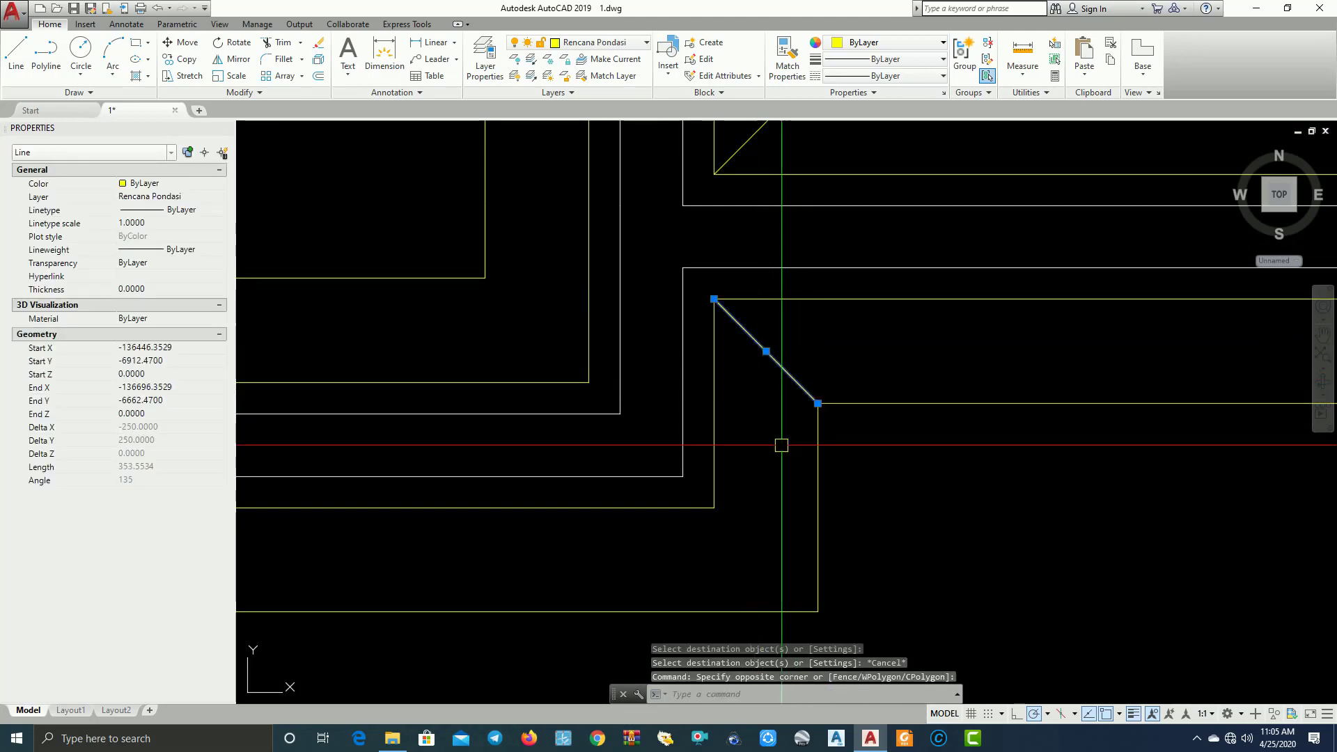
left_click(194, 63)
left_click(818, 403)
scroll(835, 453, "down", 5)
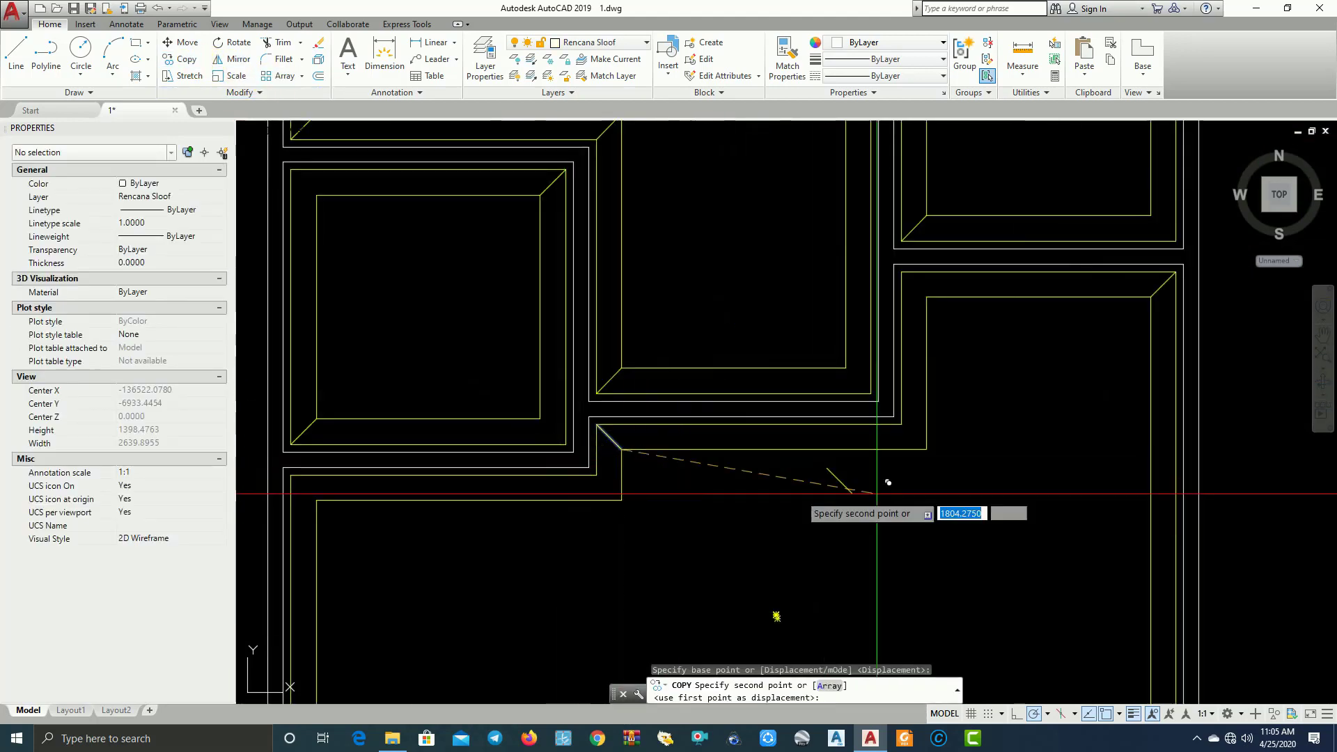
left_click(932, 452)
left_click(926, 298)
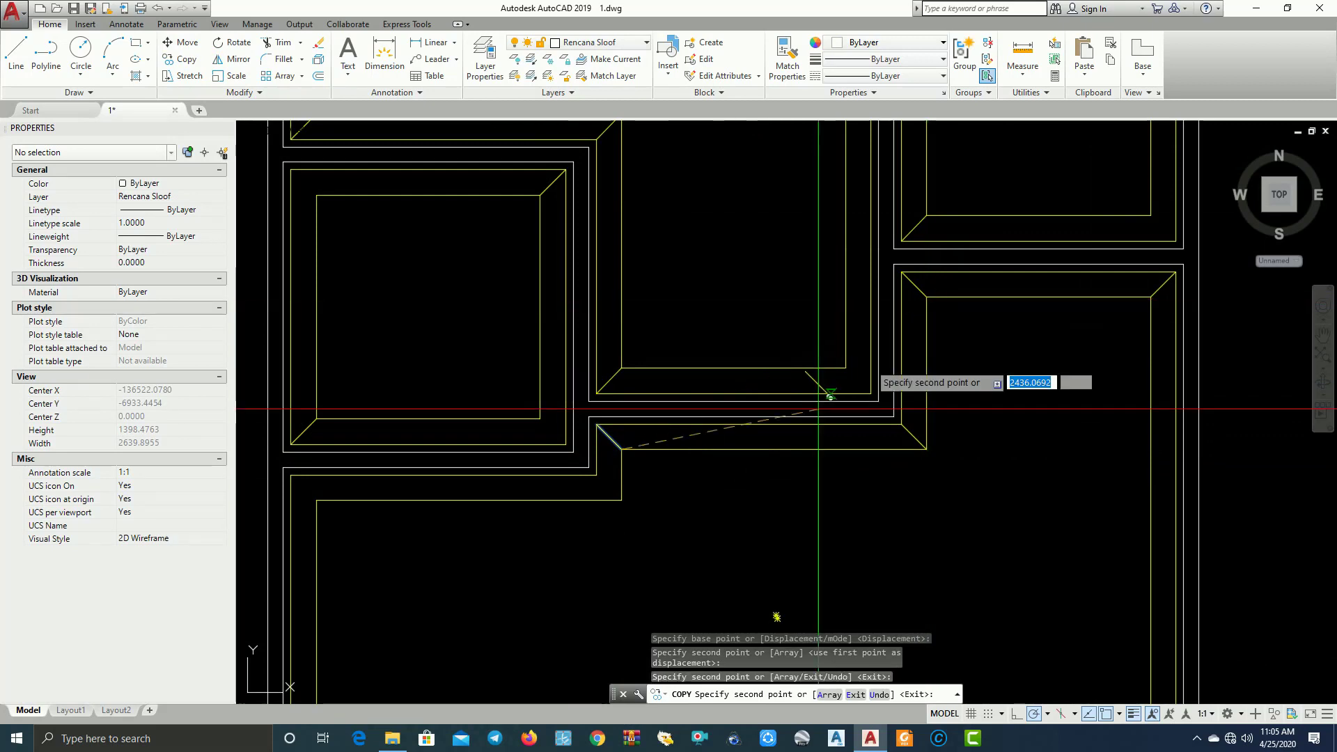
Copy the diagonal to the bottom room's lower-right and far upper-left corners and the central room's upper-left corner
middle_click_drag(418, 481, 623, 380)
scroll(532, 411, "down", 5)
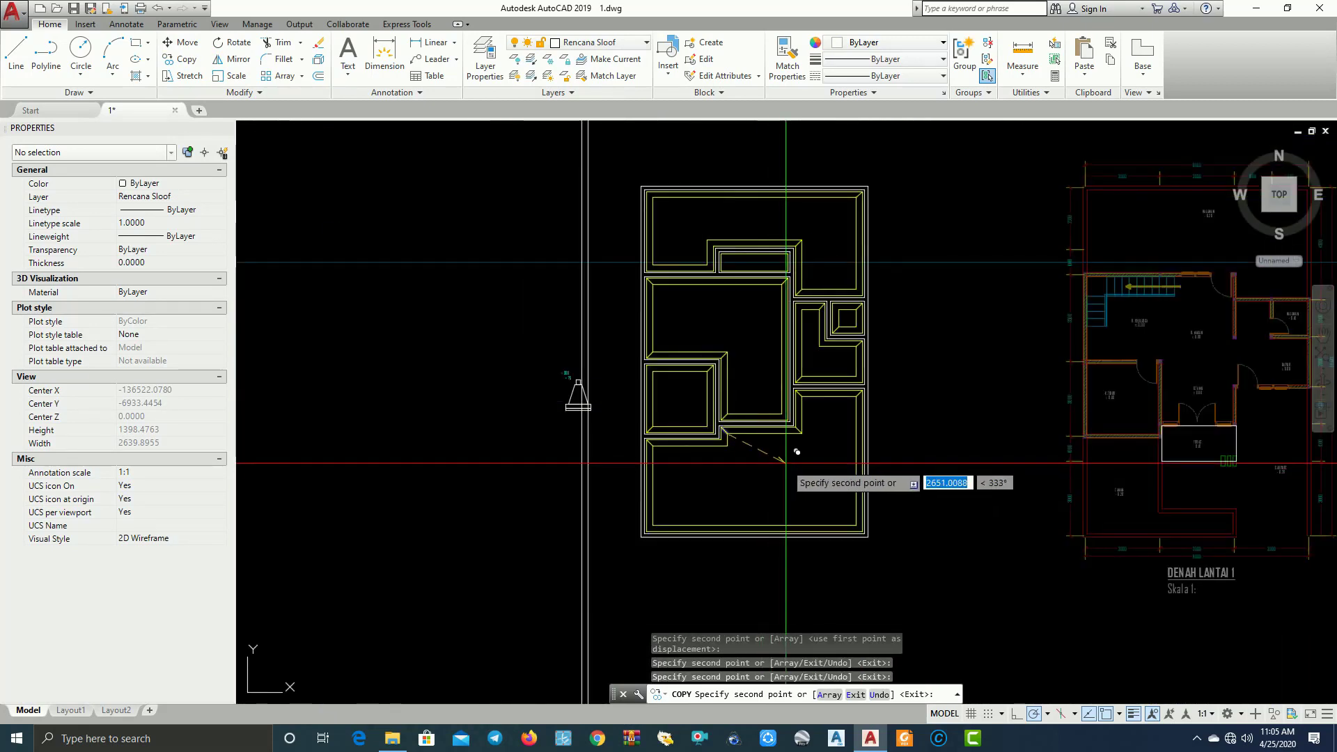
scroll(818, 519, "up", 8)
left_click(831, 517)
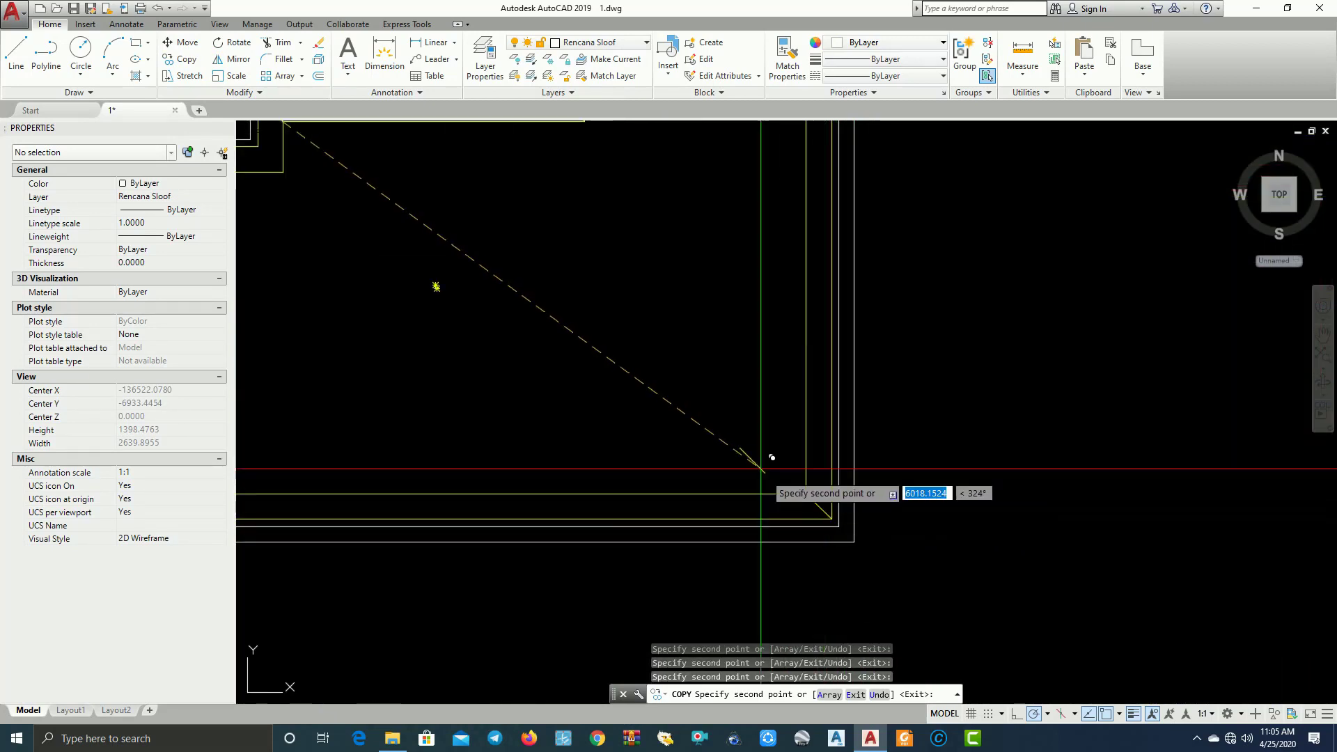
scroll(780, 481, "down", 5)
scroll(708, 418, "up", 8)
scroll(653, 415, "down", 5)
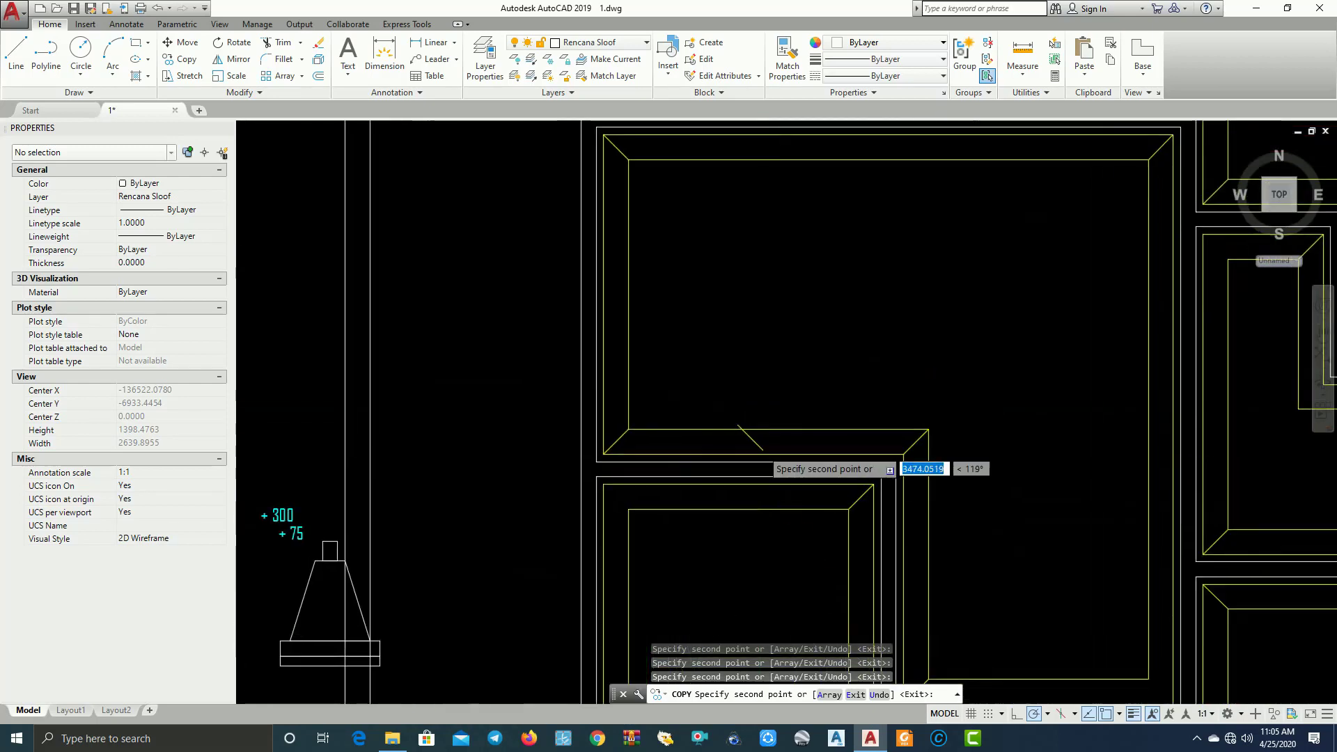
Copy the diagonal to the top room's left niche corner, its lower-right corner and its upper-left corner
scroll(763, 417, "up", 8)
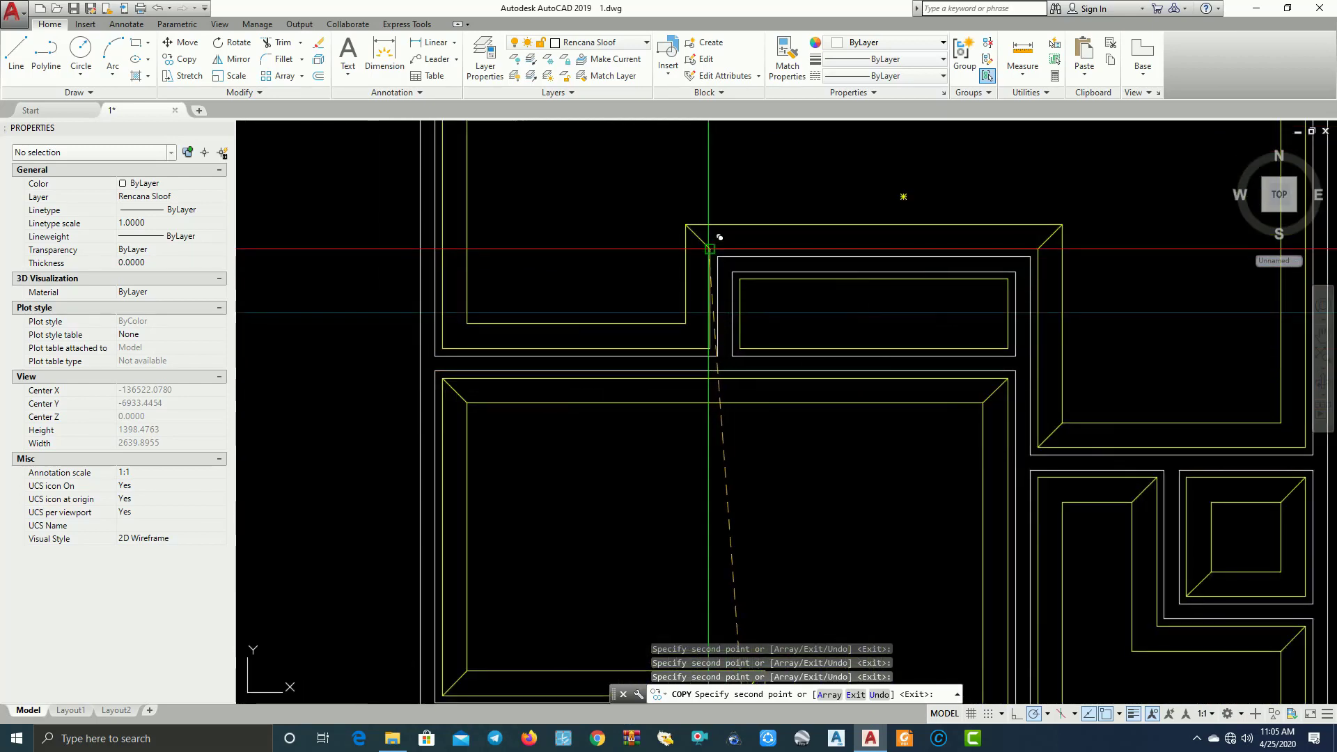
left_click(1105, 298)
scroll(1105, 298, "down", 5)
scroll(900, 367, "up", 8)
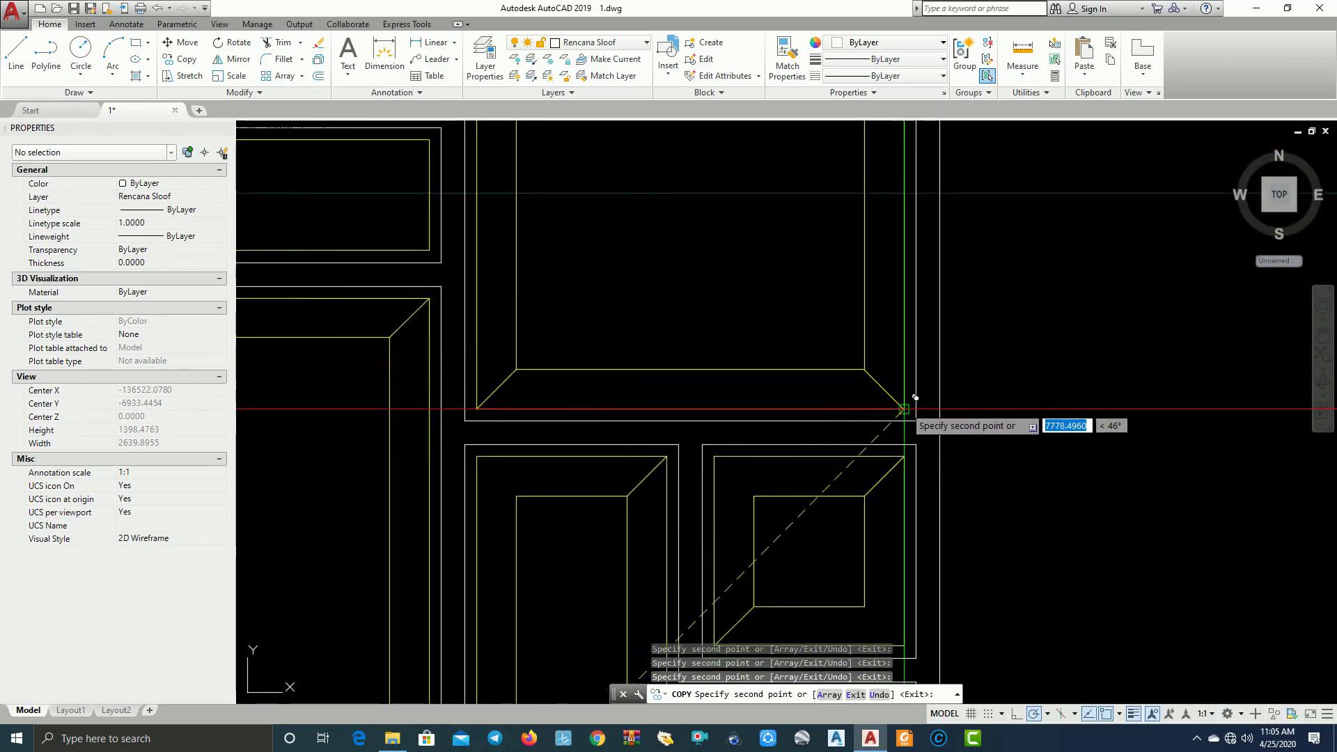
left_click(882, 392)
scroll(845, 307, "down", 5)
scroll(606, 346, "up", 8)
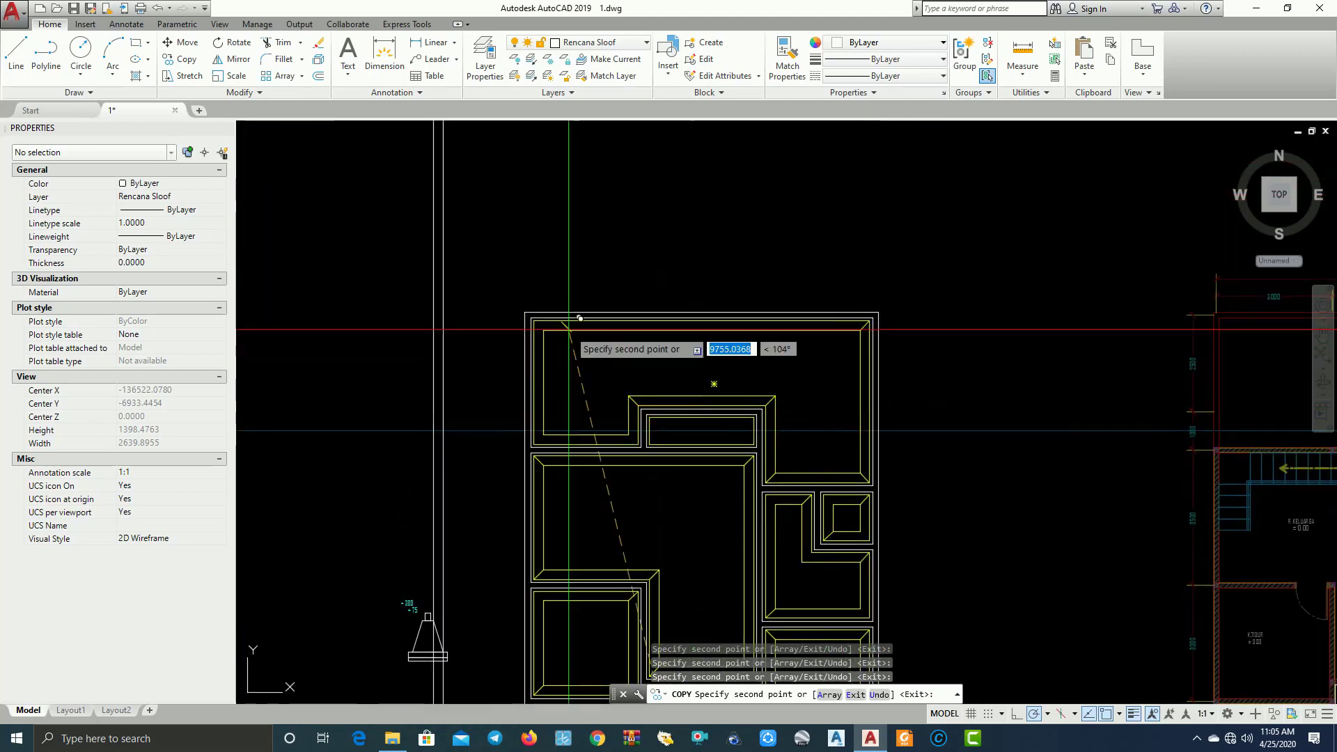
scroll(637, 399, "down", 3)
middle_click_drag(648, 418, 631, 264)
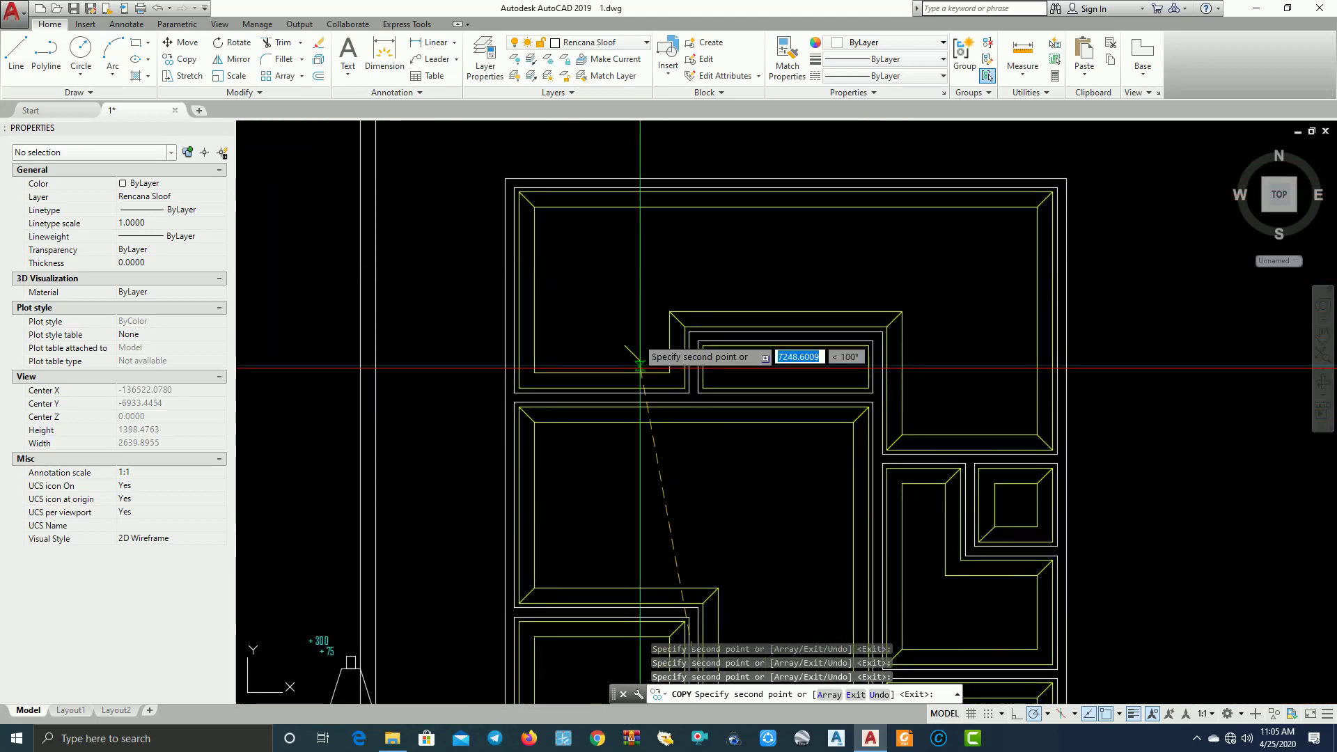
Check every room's foundation corners for missing diagonals and end the copy command
middle_click_drag(617, 513, 666, 139)
middle_click_drag(642, 376, 641, 260)
middle_click_drag(642, 465, 625, 369)
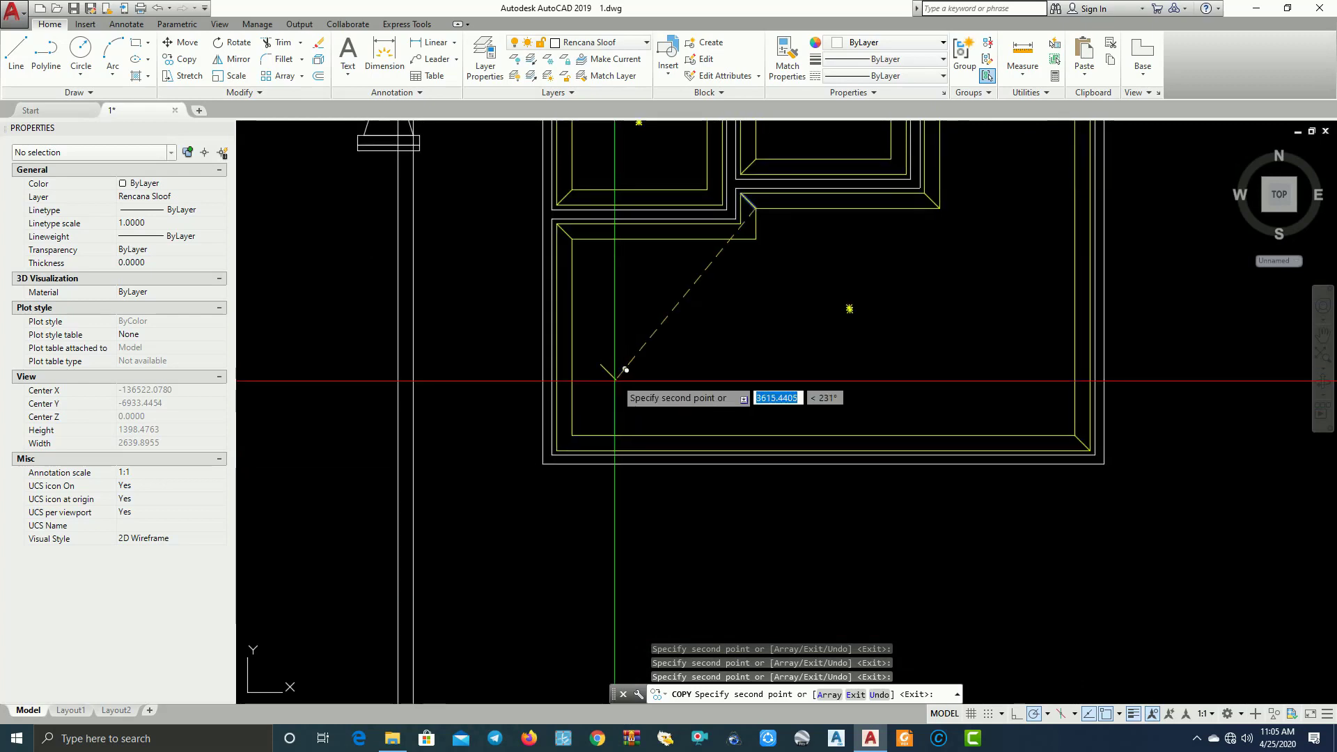
middle_click_drag(838, 358, 858, 299)
scroll(871, 376, "down", 2)
middle_click_drag(751, 397, 721, 453)
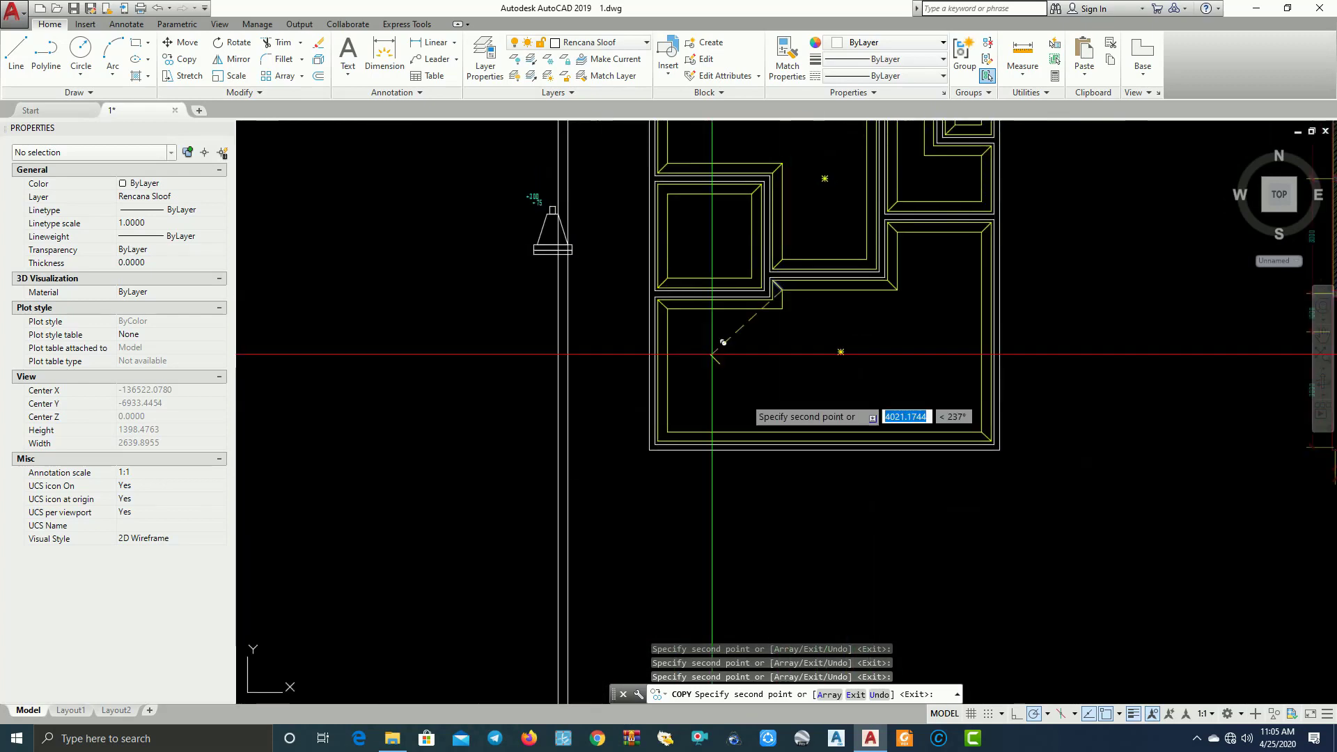
scroll(752, 301, "up", 4)
mouse_move(757, 296)
middle_mouse_down()
mouse_move(812, 337)
mouse_move(752, 435)
middle_mouse_up()
mouse_move(883, 275)
middle_mouse_down()
mouse_move(848, 361)
mouse_move(855, 420)
middle_mouse_up()
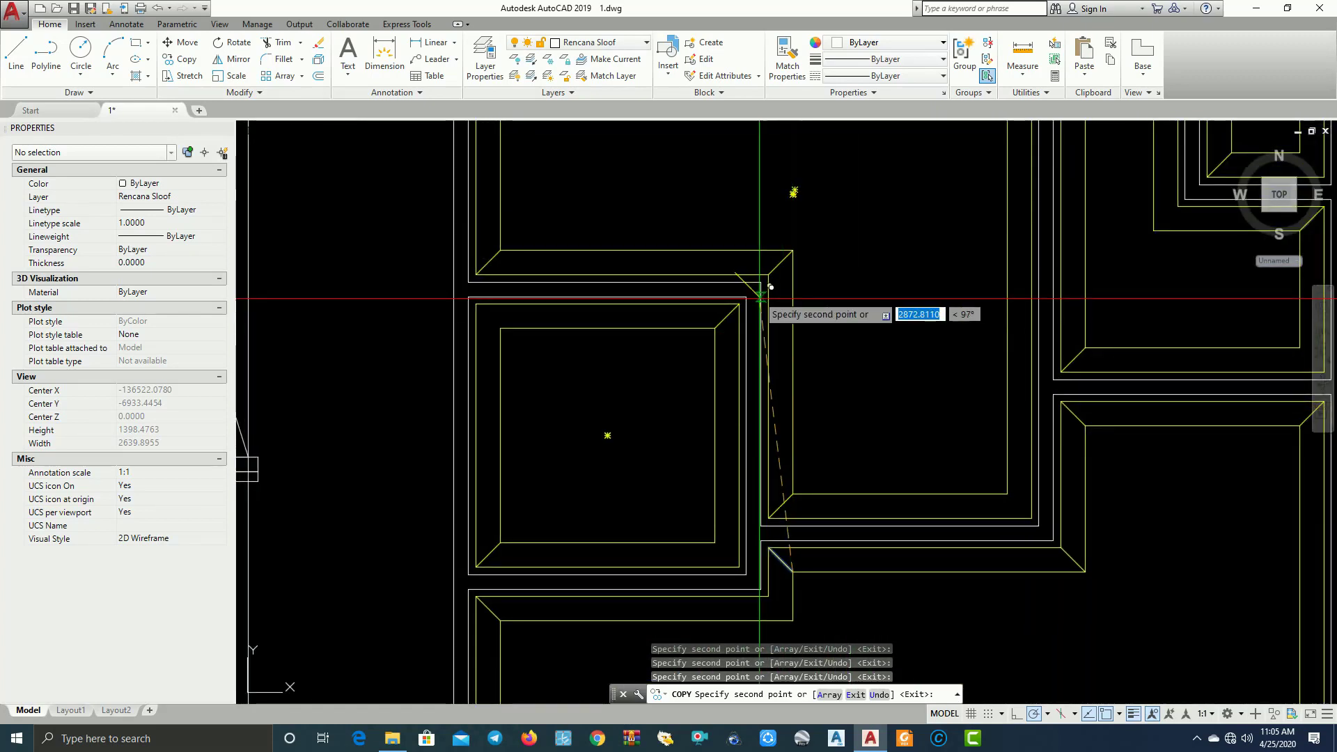
middle_click_drag(964, 242, 800, 328)
middle_click_drag(800, 218, 756, 445)
middle_click_drag(623, 259, 776, 376)
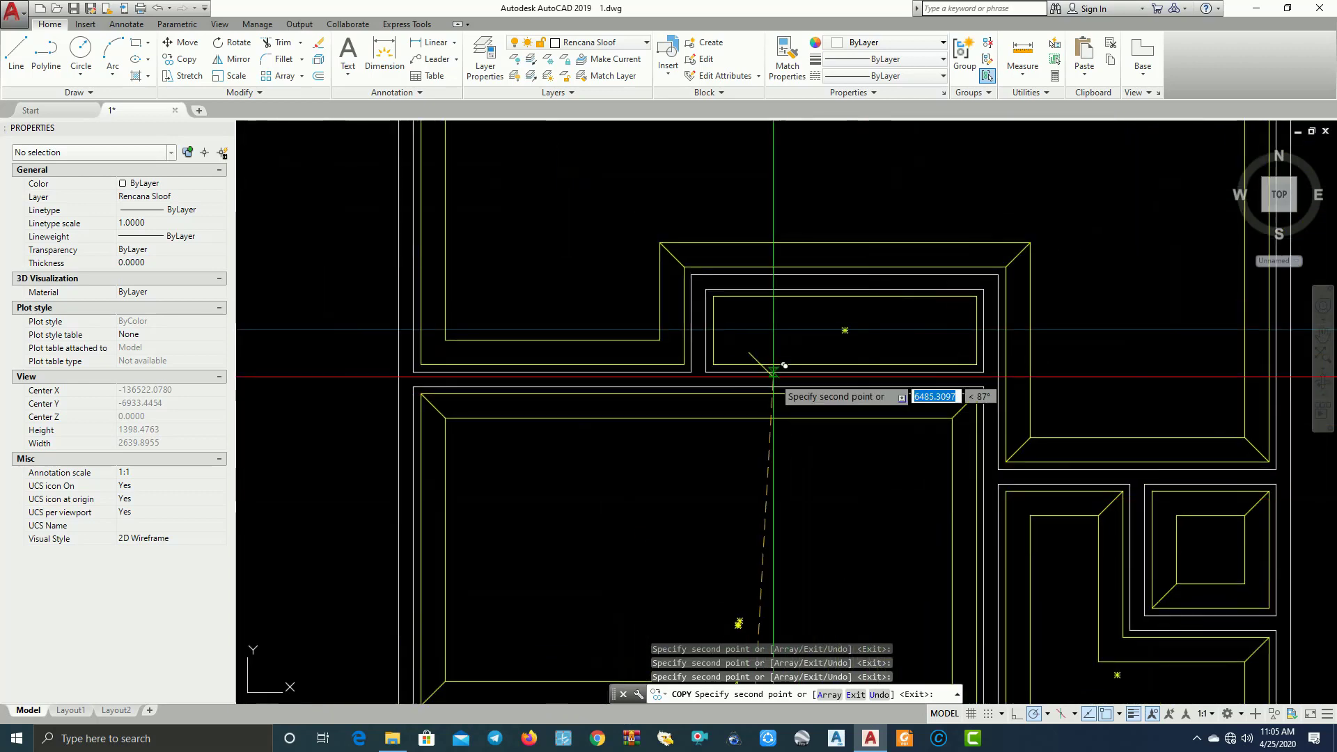
middle_click_drag(652, 392, 975, 354)
scroll(976, 354, "down", 3)
scroll(759, 390, "up", 2)
key("Escape")
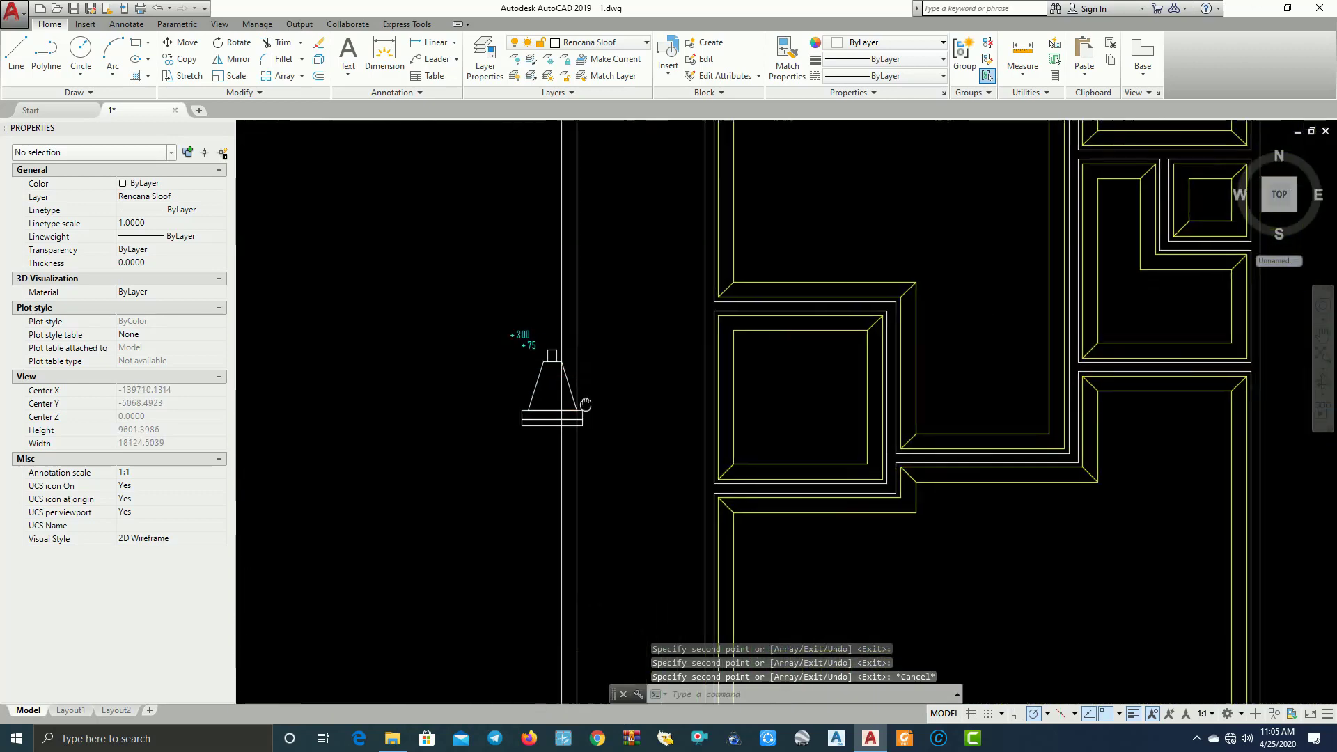
scroll(560, 419, "up", 4)
scroll(686, 465, "down", 3)
middle_click_drag(880, 163, 753, 274)
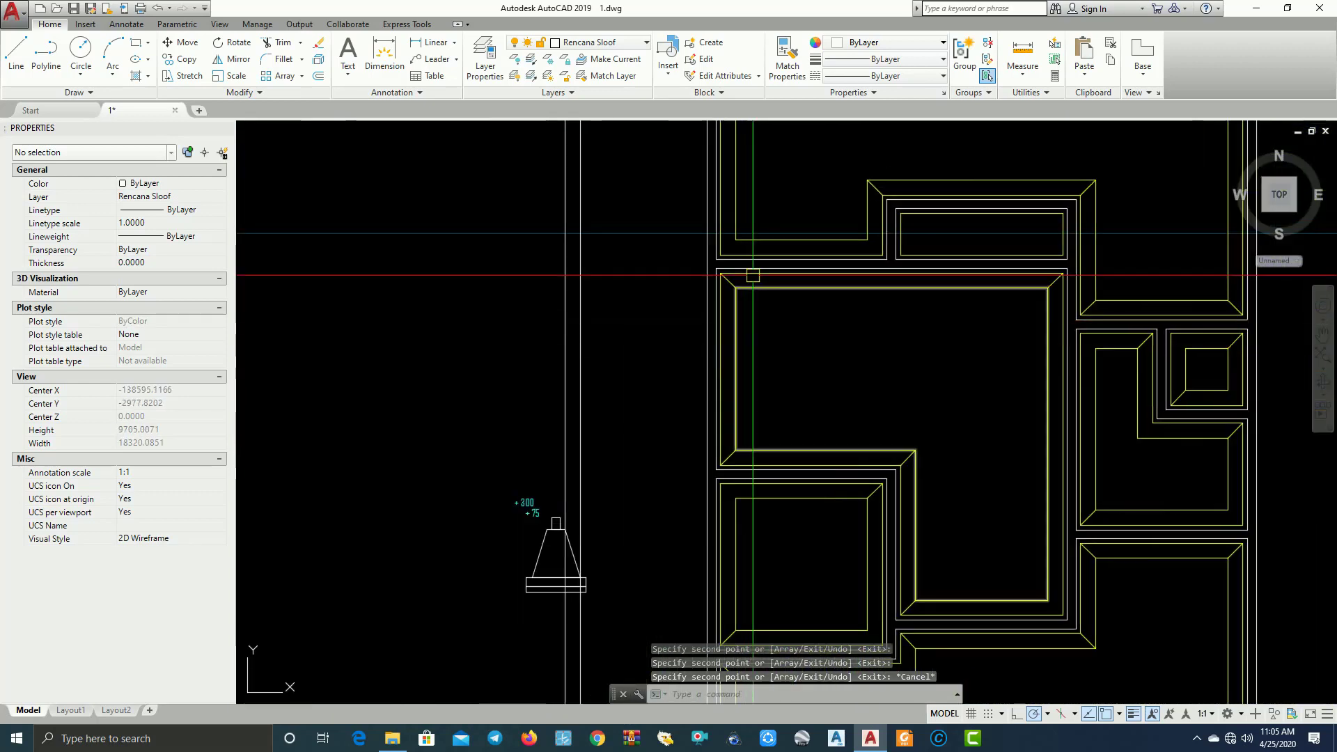
mouse_move(816, 465)
middle_mouse_down()
mouse_move(827, 427)
mouse_move(689, 403)
middle_mouse_up()
scroll(755, 374, "up", 2)
key("Escape")
scroll(812, 379, "up", 1)
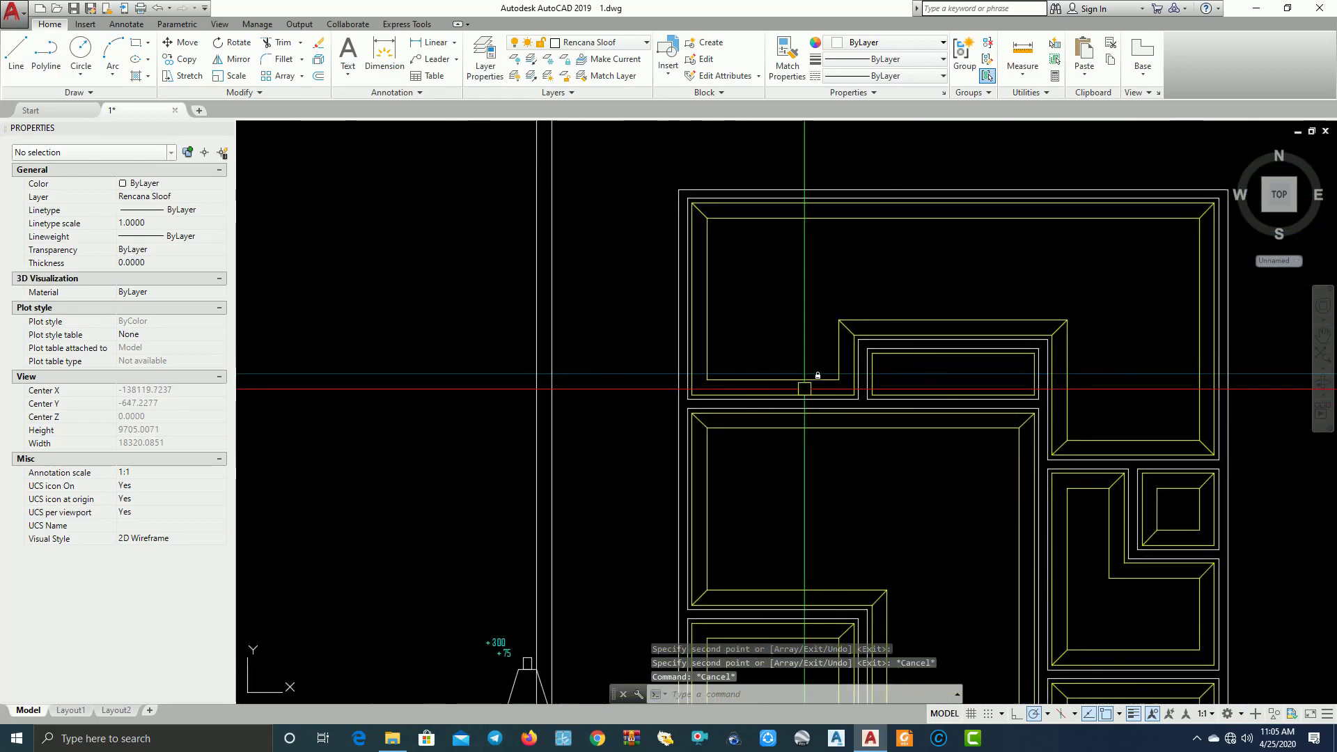
Try to erase the horizontal construction line crossing the top room
mouse_move(812, 379)
middle_mouse_down()
mouse_move(568, 399)
mouse_move(754, 395)
middle_mouse_up()
left_click(720, 324)
left_click(701, 433)
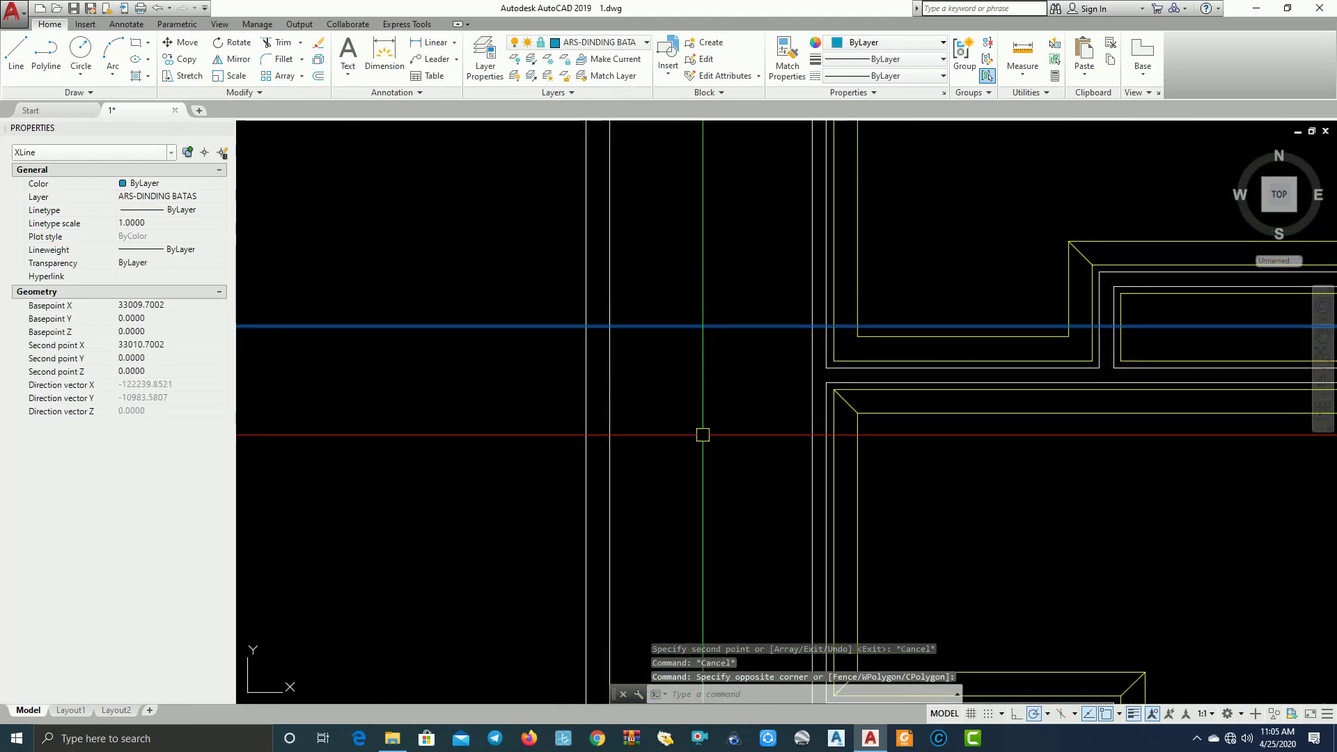
scroll(701, 433, "down", 2)
middle_click_drag(701, 433, 694, 369)
key("Return")
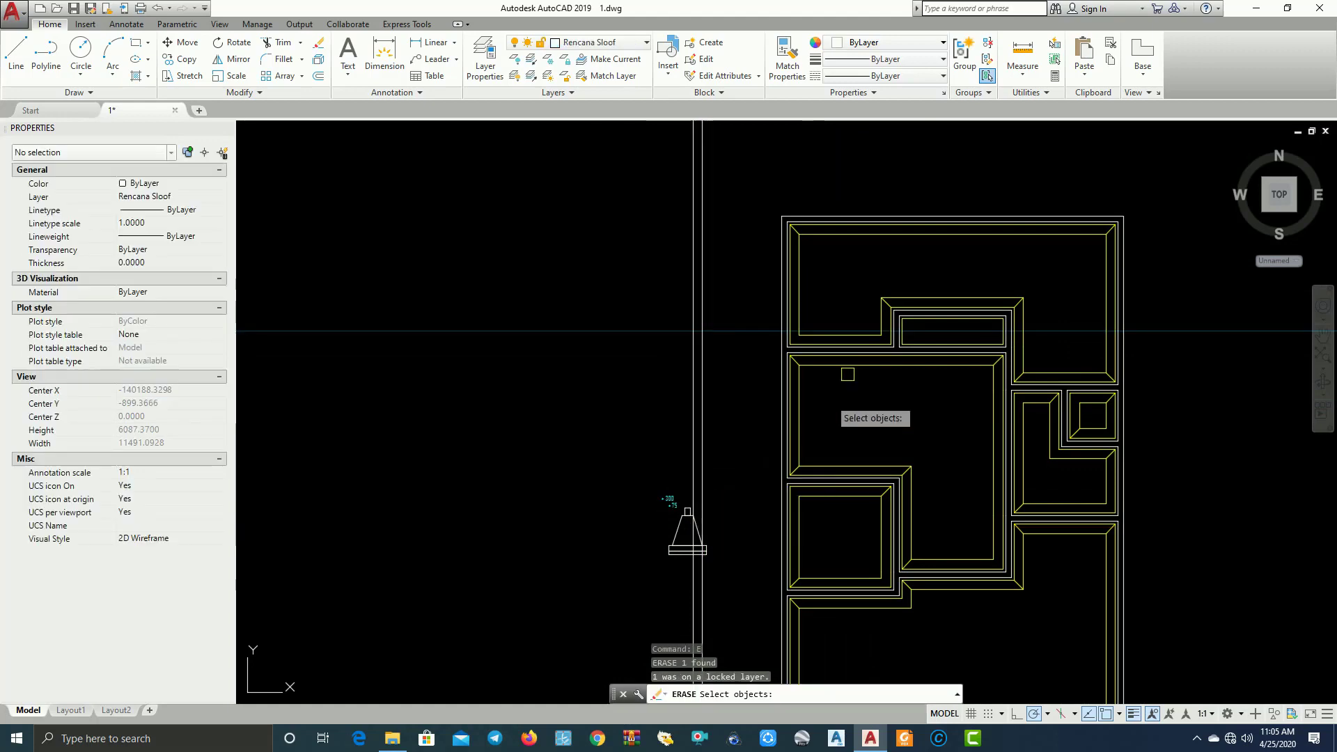
key("Escape")
scroll(777, 357, "up", 4)
key("Escape")
scroll(599, 282, "down", 4)
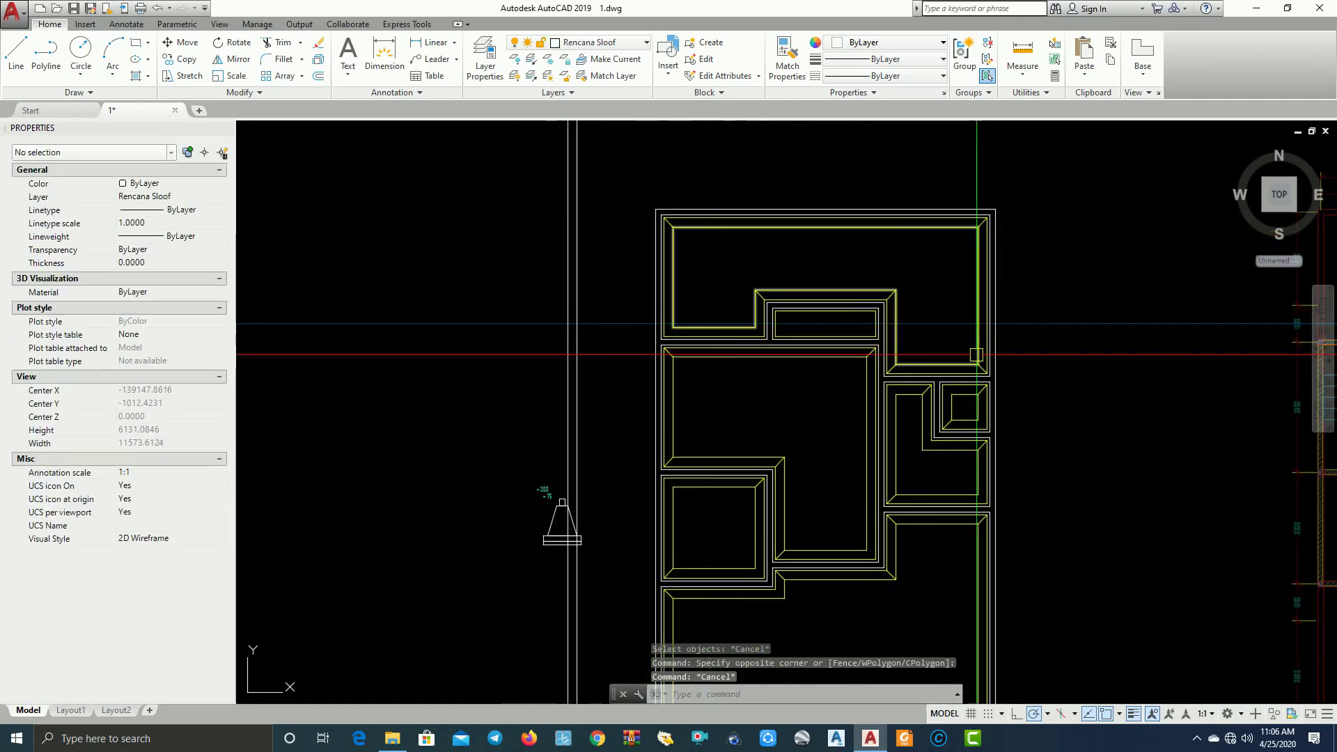
Inspect the layer of the horizontal construction line crossing the plan, then clear the selection
mouse_move(932, 598)
middle_mouse_down()
mouse_move(990, 457)
mouse_move(889, 567)
mouse_move(789, 516)
middle_mouse_up()
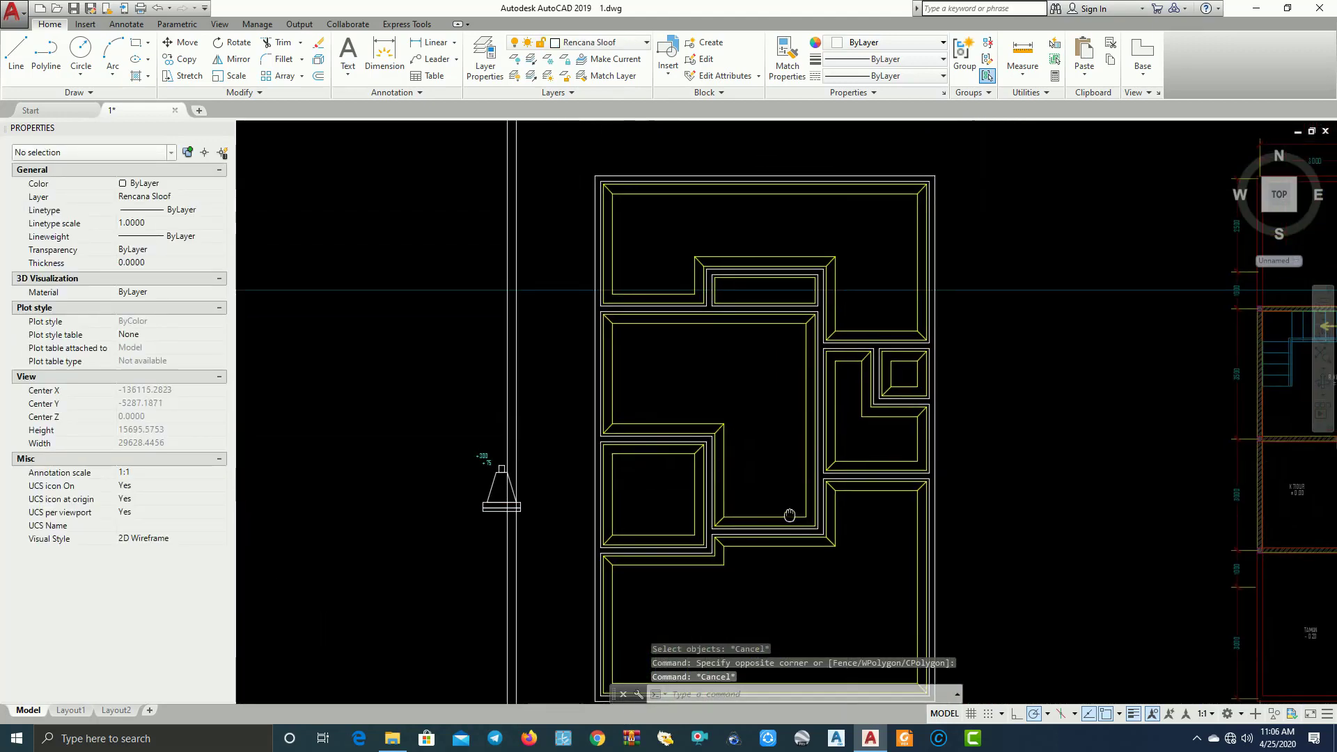
middle_click_drag(638, 367, 651, 351)
scroll(633, 278, "up", 2)
middle_click_drag(633, 278, 860, 328)
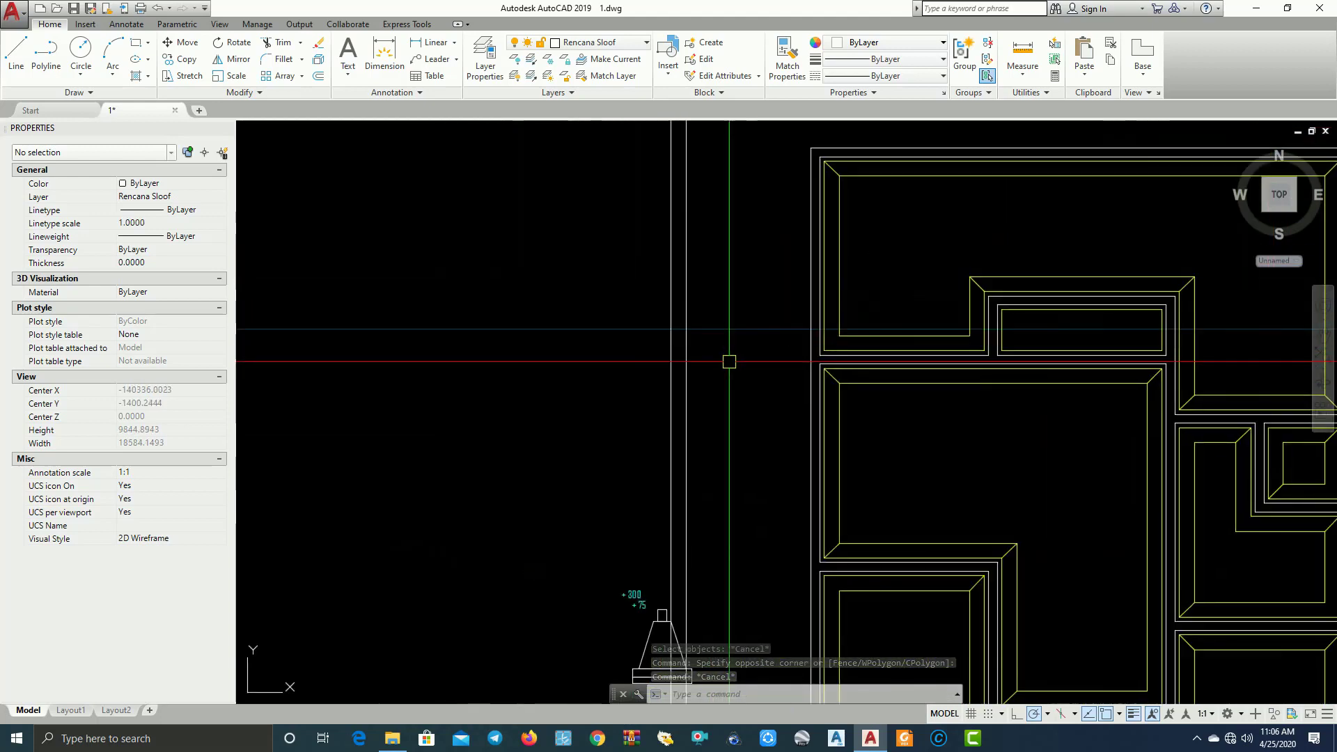
left_click(694, 236)
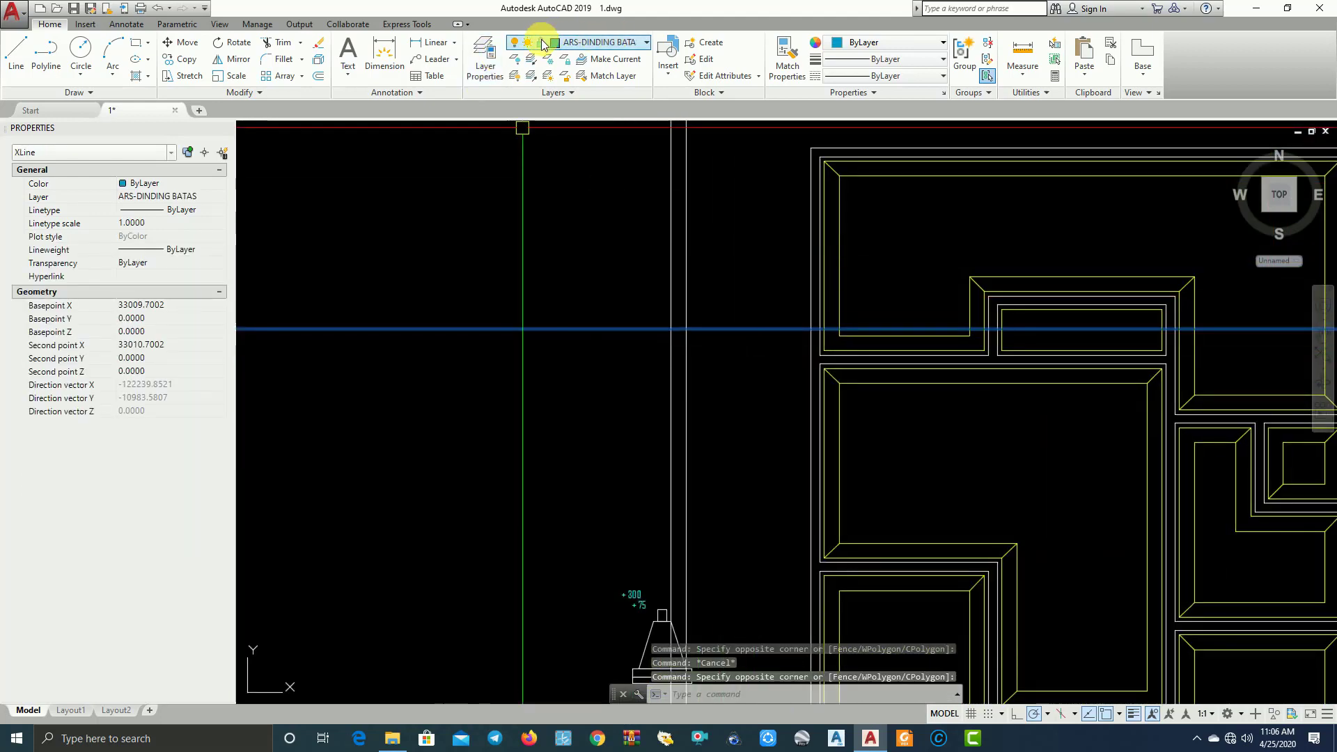
left_click(639, 43)
left_click(639, 44)
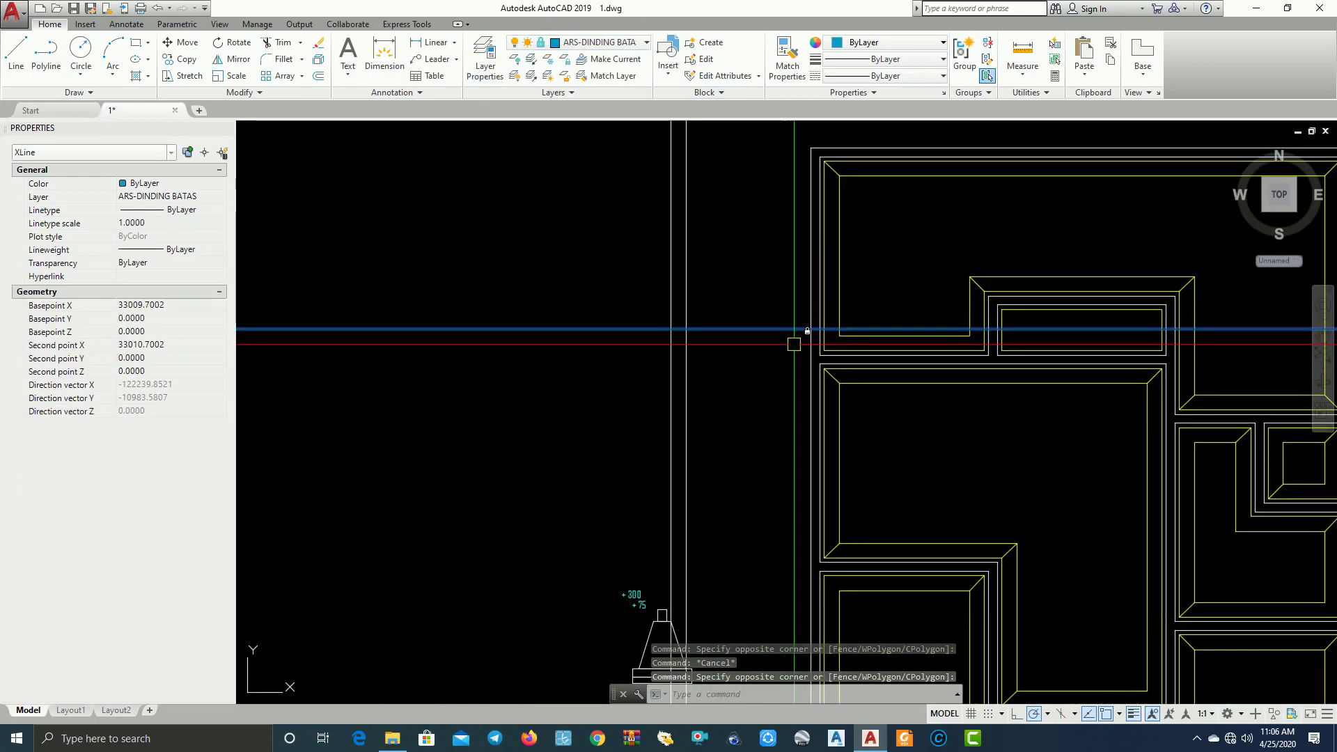
key("Escape")
key("Escape")
Review the whole foundation plan with its sloof lines and corner diagonals
middle_click_drag(813, 364, 666, 327)
middle_click_drag(833, 394, 763, 310)
scroll(762, 309, "down", 2)
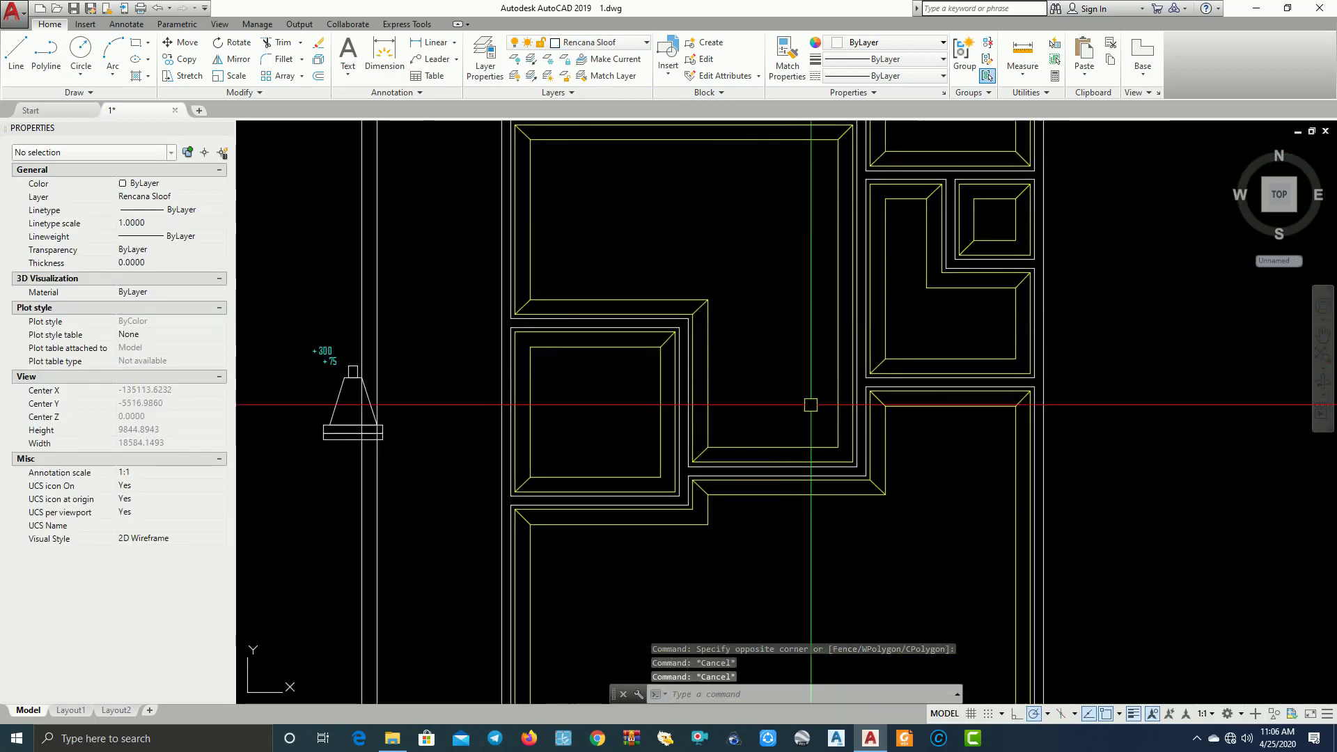
middle_click_drag(1024, 536, 1057, 462)
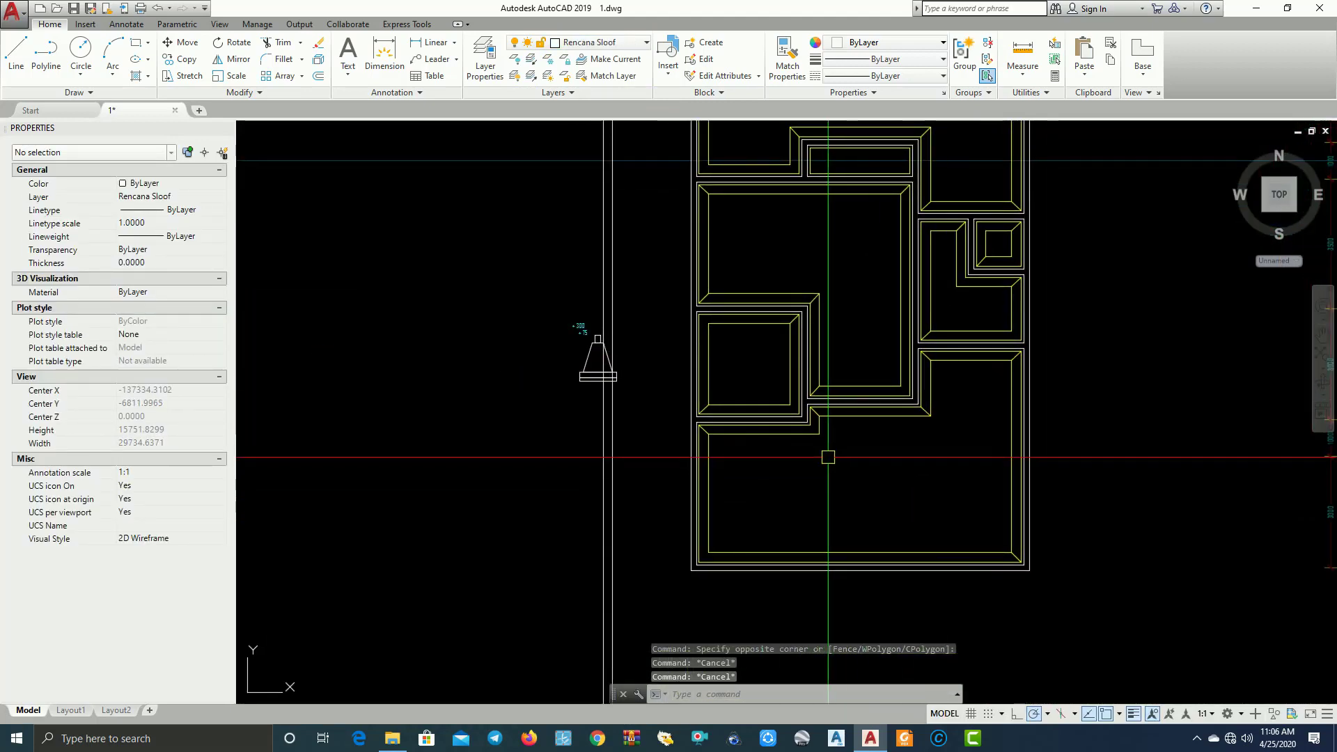
mouse_move(924, 301)
middle_mouse_down()
mouse_move(886, 406)
mouse_move(591, 439)
mouse_move(829, 373)
mouse_move(954, 381)
mouse_move(920, 404)
middle_mouse_up()
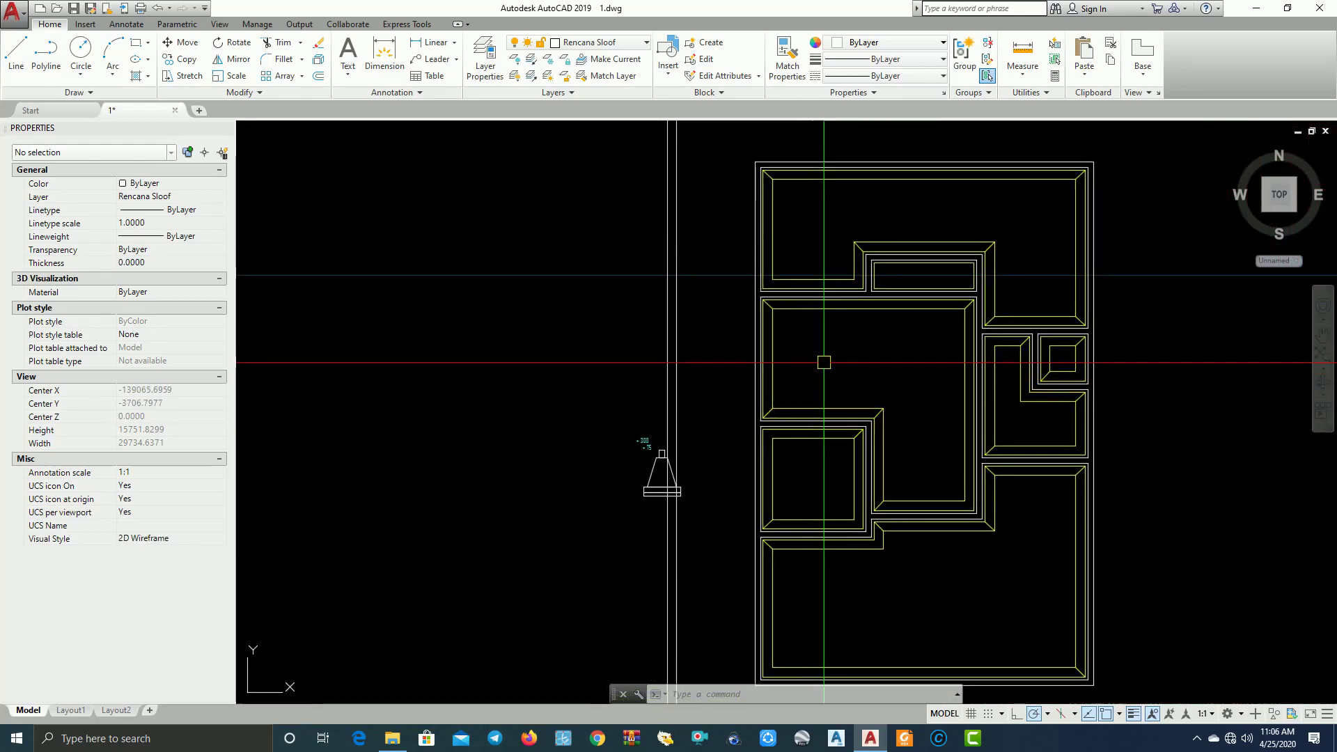
middle_click_drag(790, 335, 702, 322)
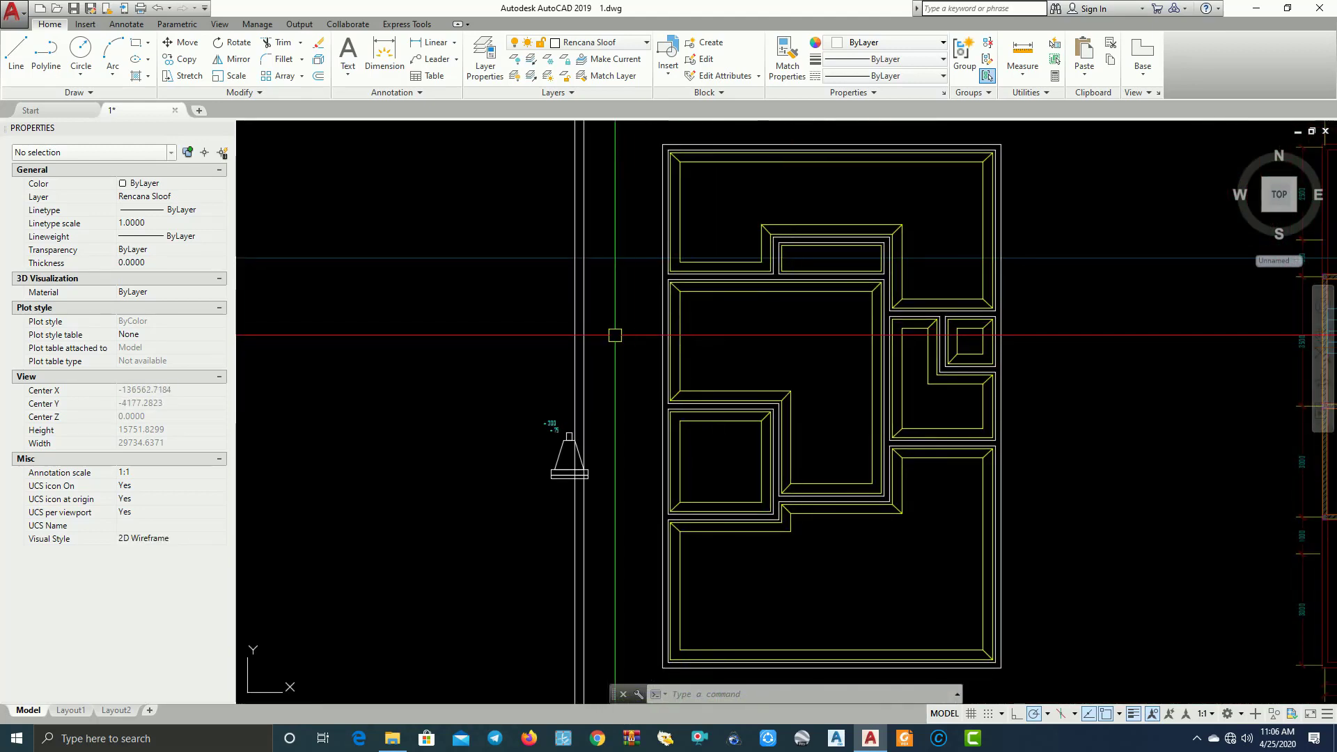
mouse_move(848, 322)
middle_mouse_down()
mouse_move(895, 322)
mouse_move(701, 323)
mouse_move(886, 332)
mouse_move(869, 340)
middle_mouse_up()
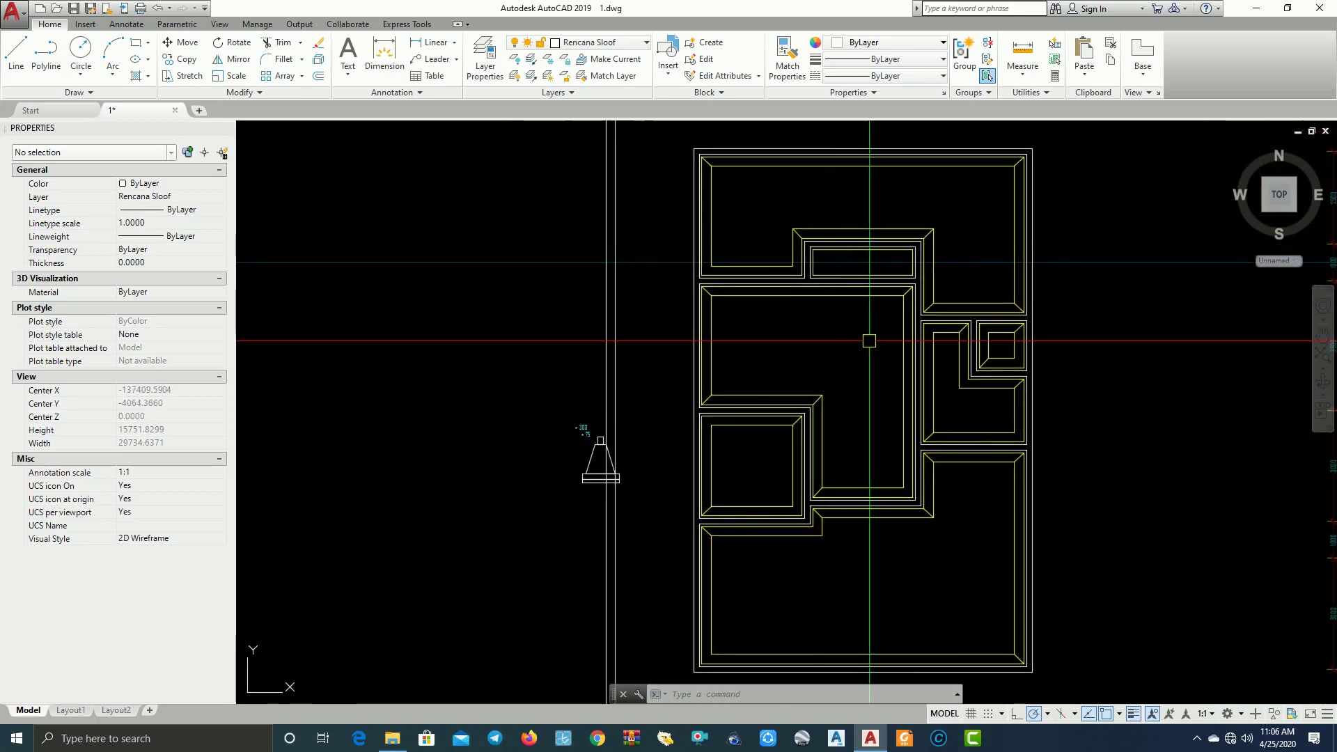
scroll(589, 434, "up", 4)
scroll(769, 418, "down", 2)
mouse_move(765, 395)
middle_mouse_down()
mouse_move(608, 412)
mouse_move(793, 378)
mouse_move(709, 367)
middle_mouse_up()
scroll(627, 412, "down", 2)
mouse_move(831, 372)
middle_mouse_down()
mouse_move(680, 374)
mouse_move(782, 373)
mouse_move(802, 355)
middle_mouse_up()
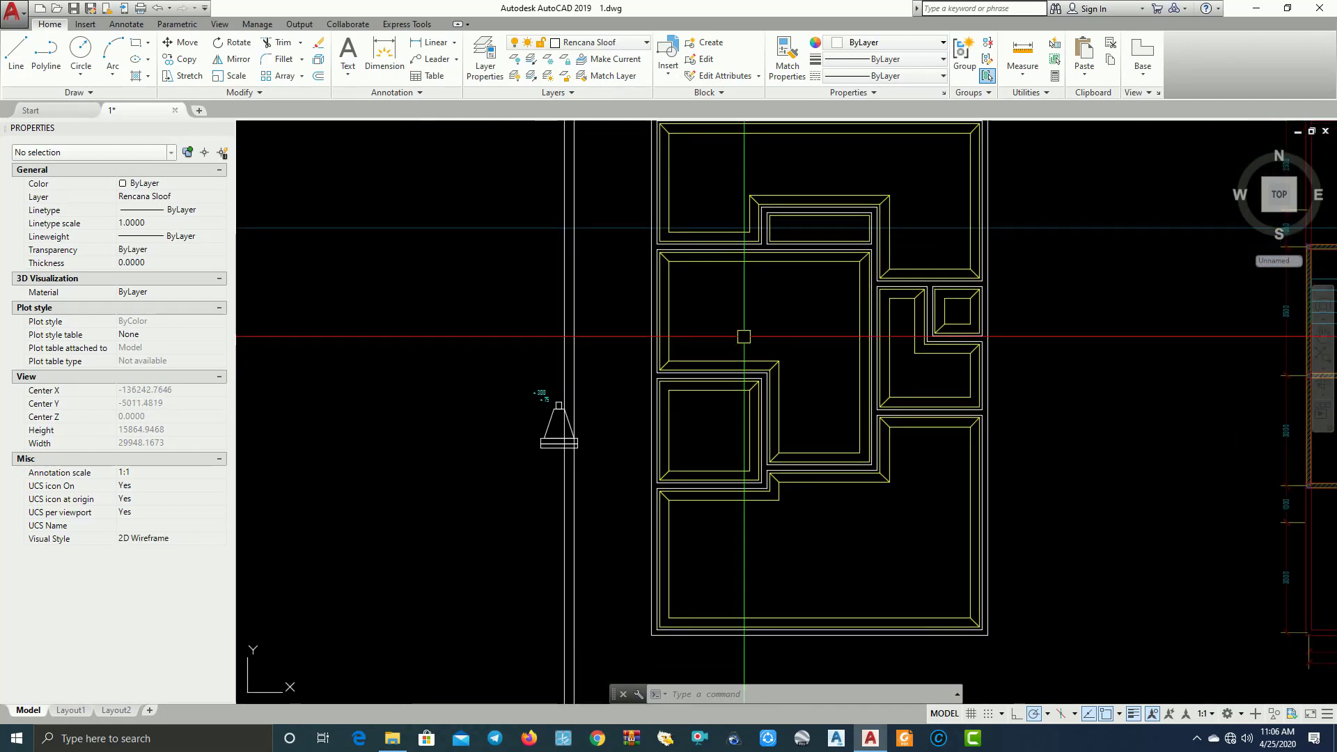
scroll(743, 337, "down", 2)
scroll(848, 310, "up", 2)
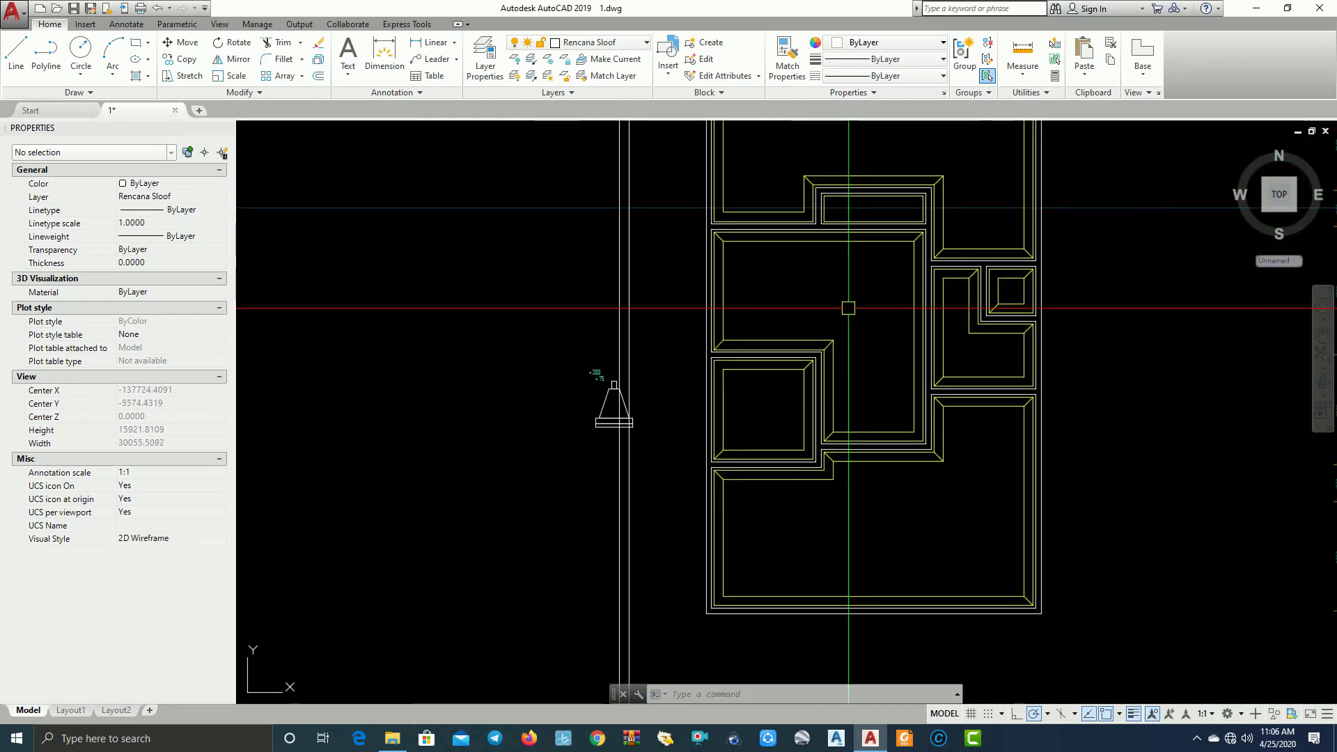
middle_click_drag(841, 292, 785, 364)
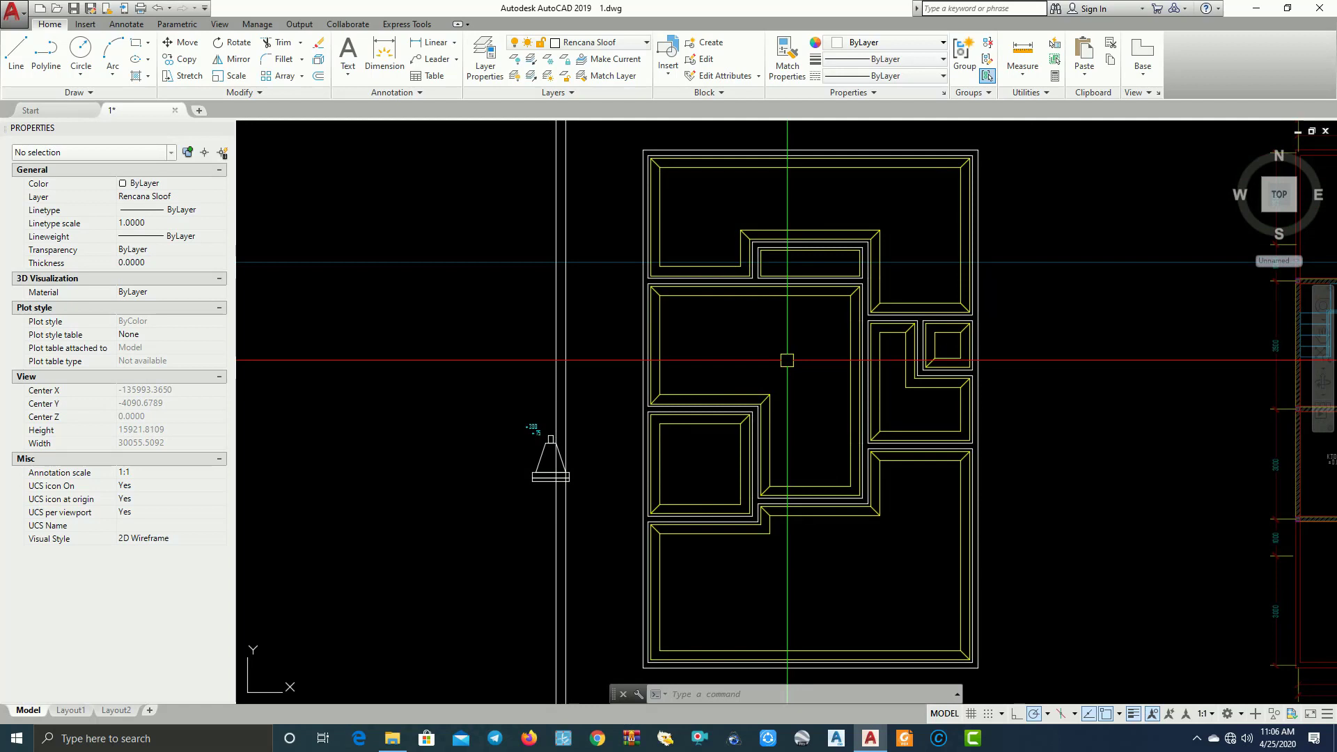